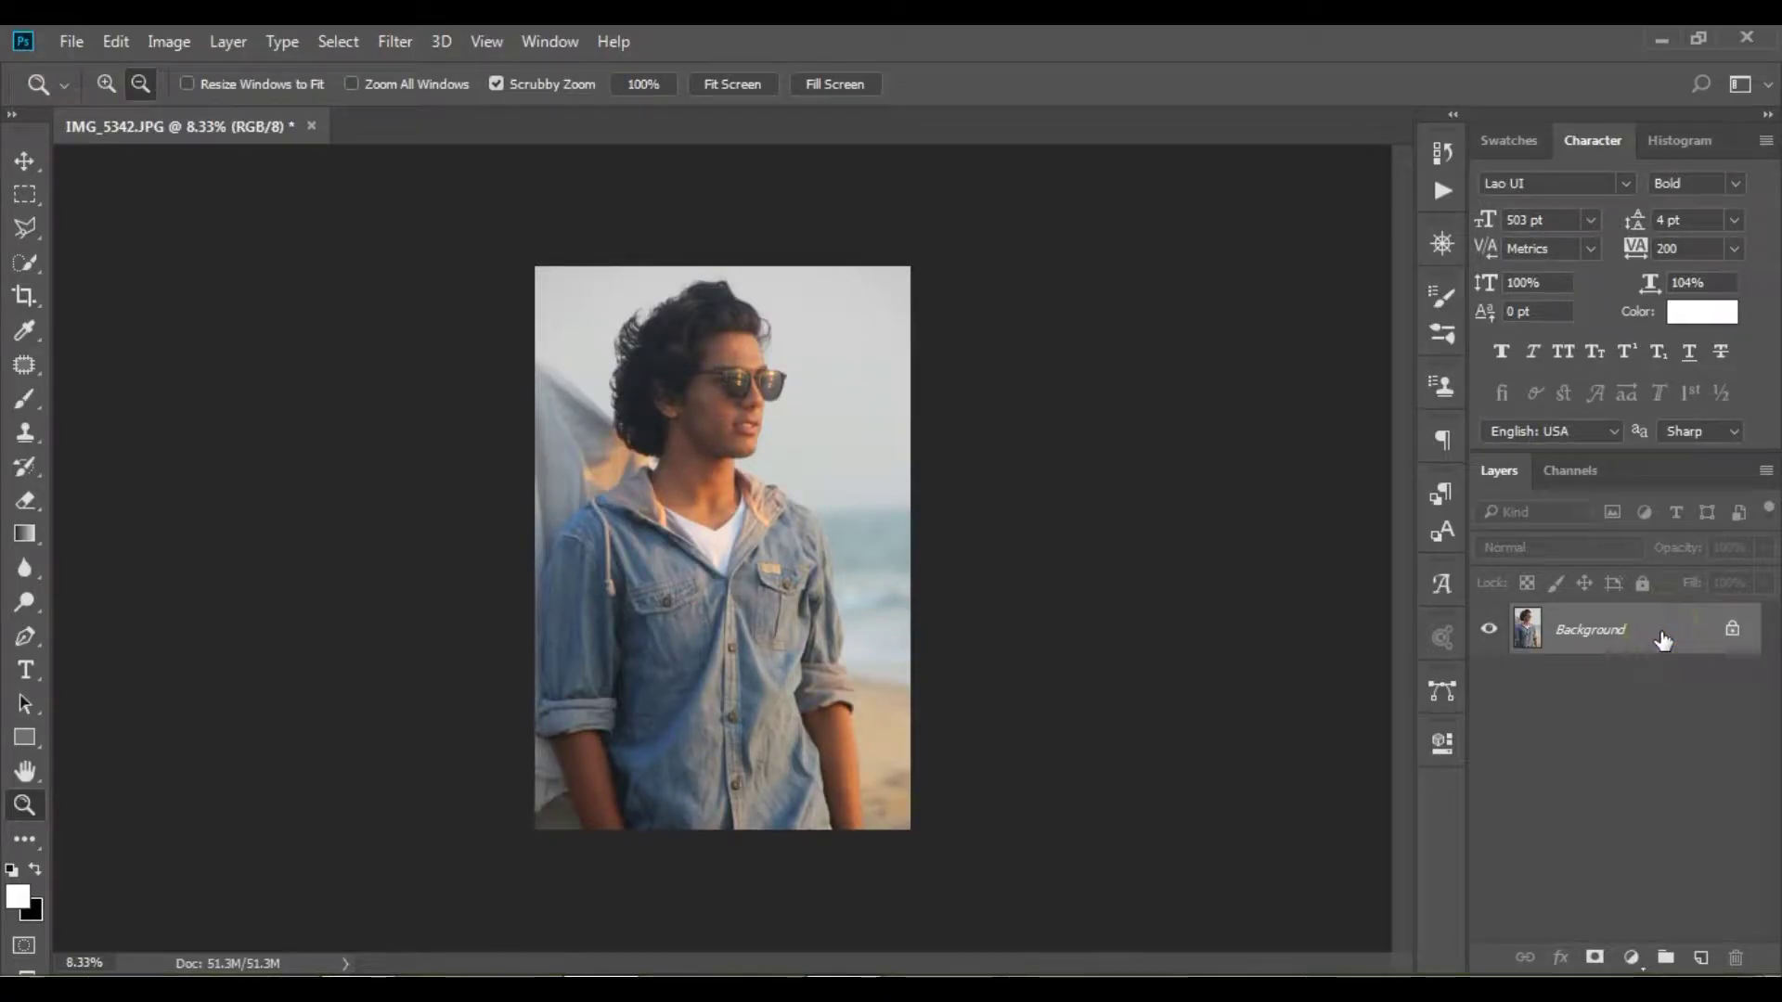
# Duplicate the Background as Layer 1 and marquee-select the man's head and shoulders.
pyautogui.hotkey('ctrl', 'j')
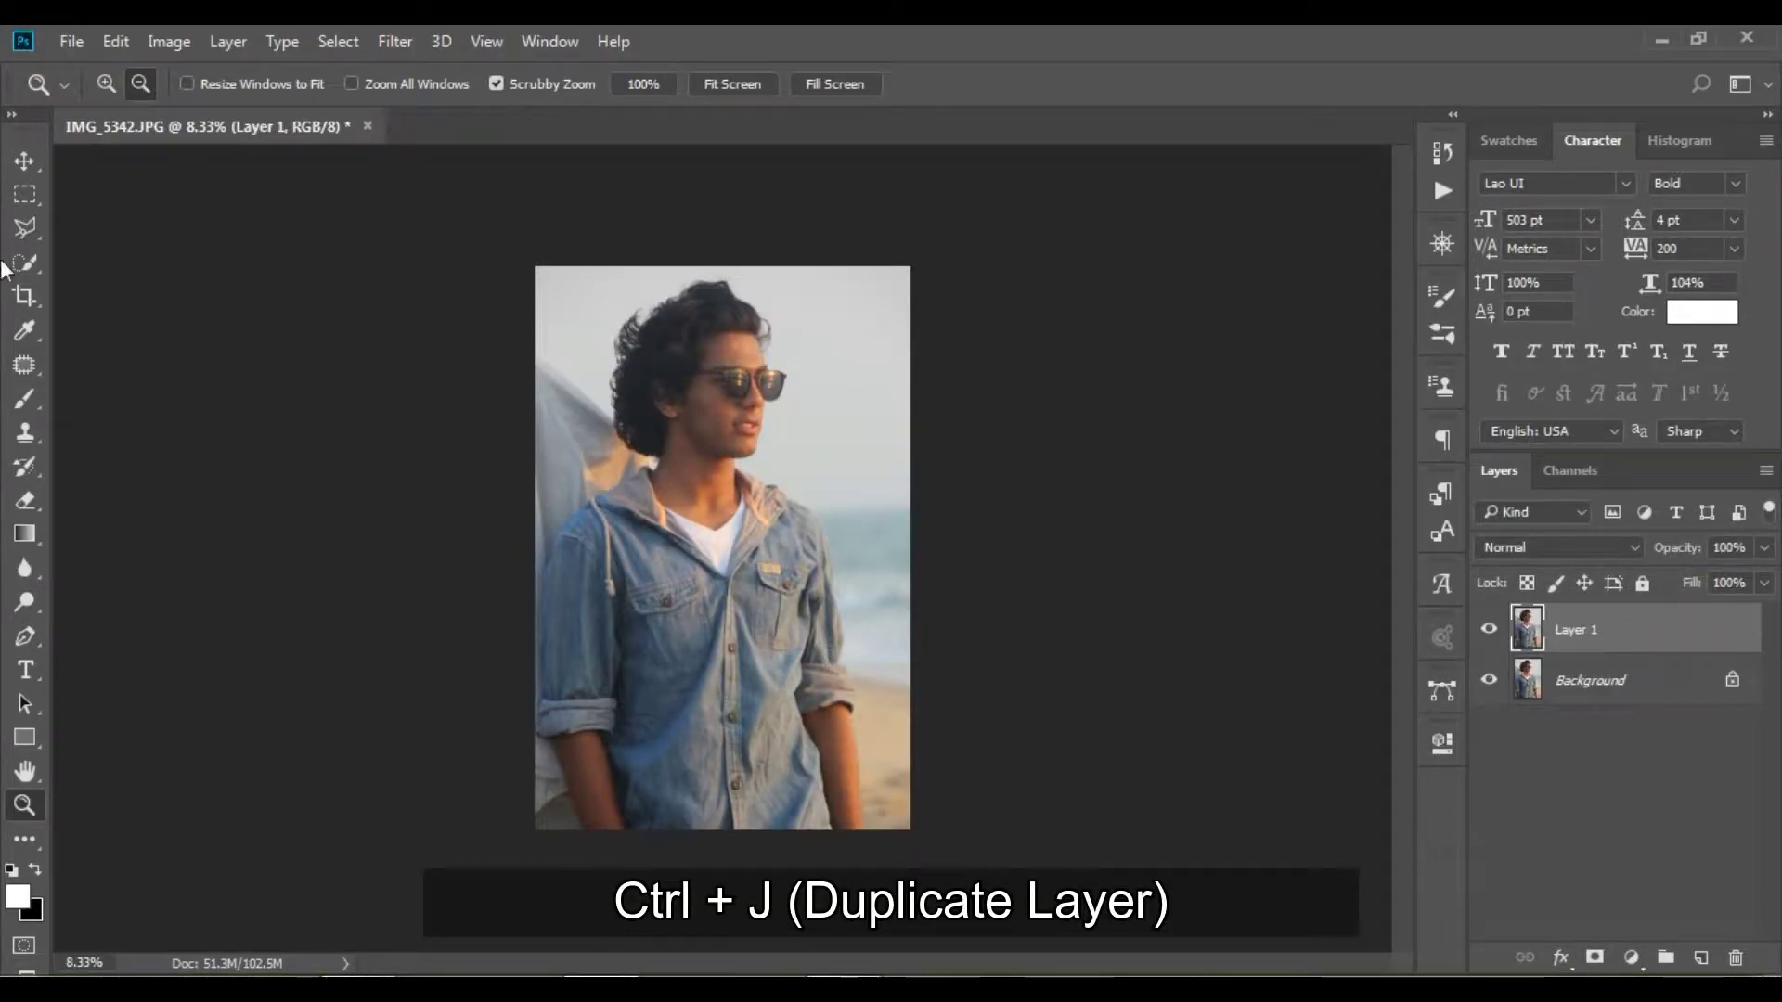
pyautogui.click(25, 193)
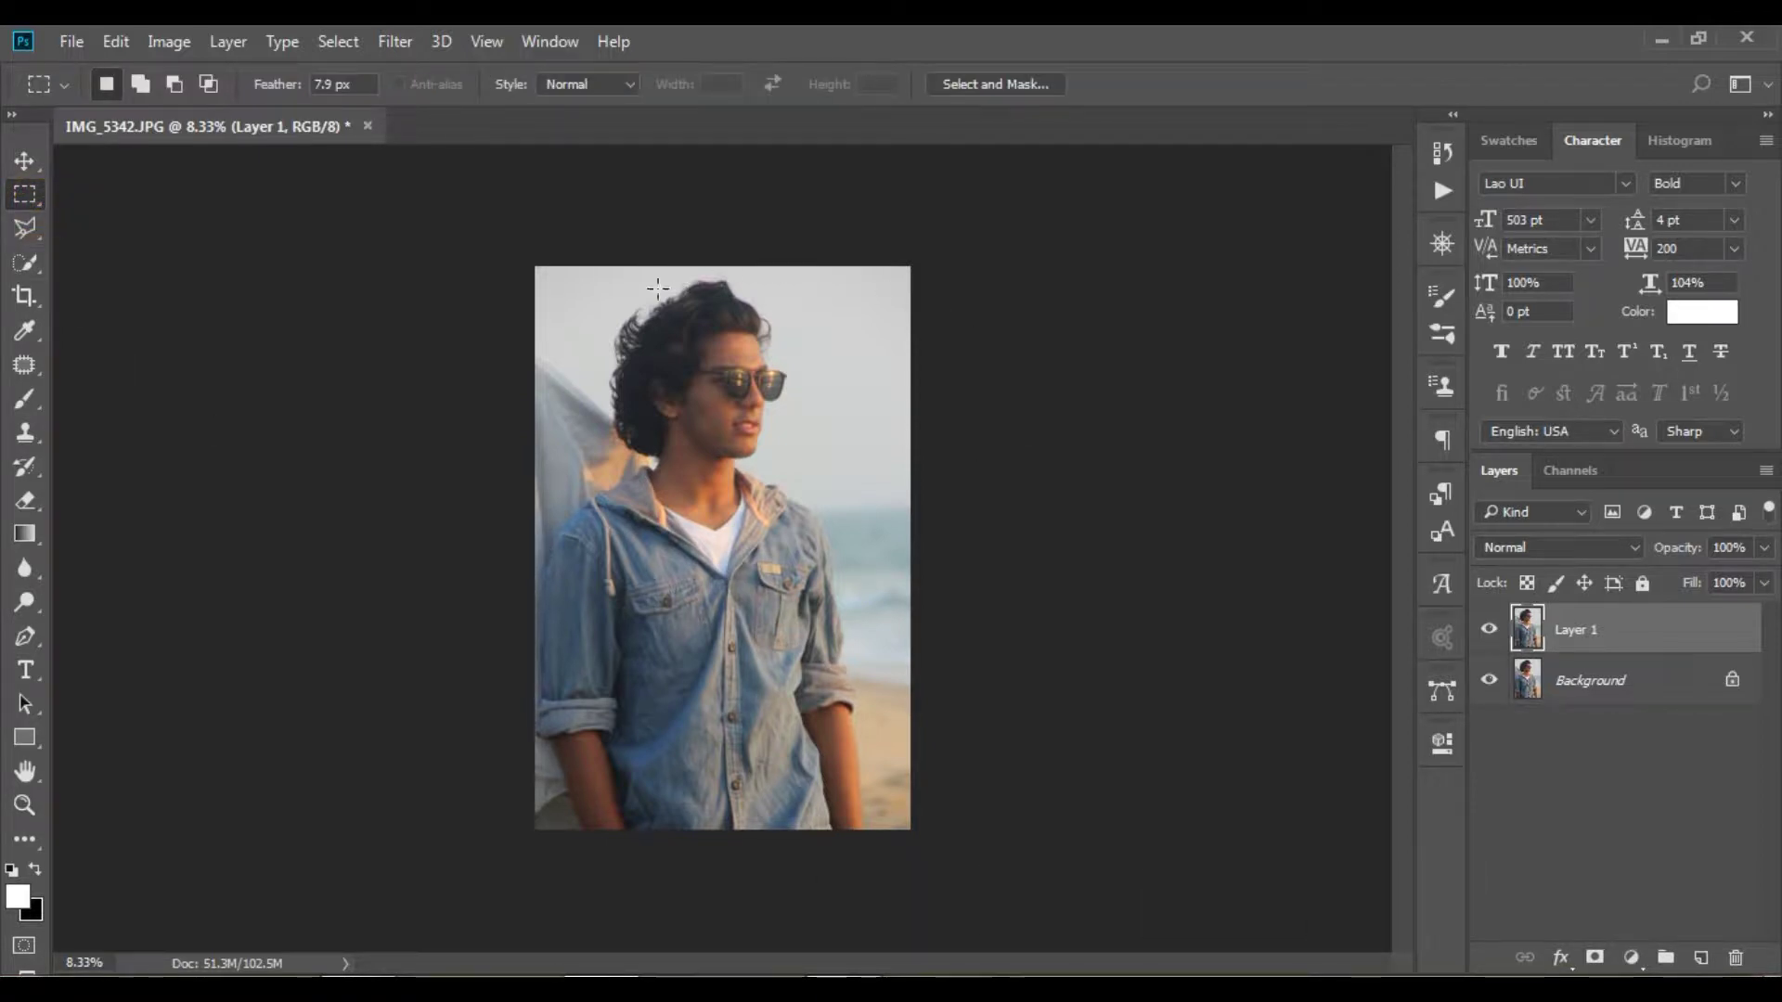
pyautogui.moveTo(571, 271); pyautogui.dragTo(812, 547)
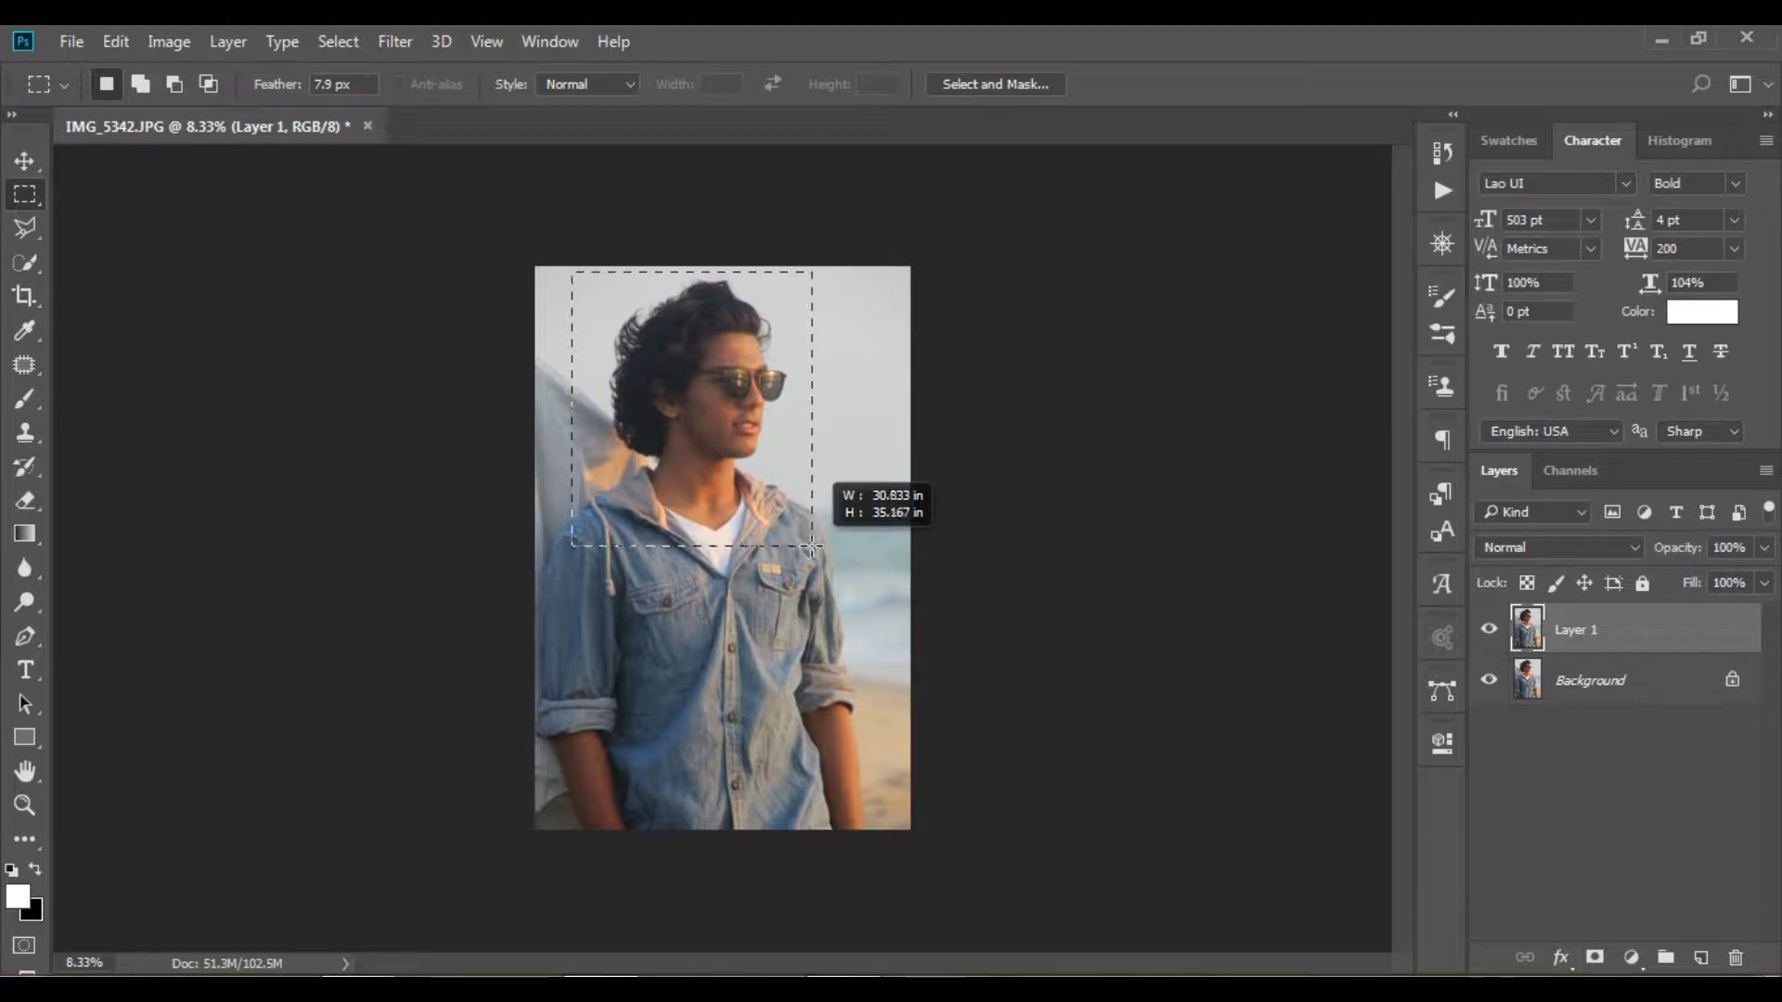
# Liquify the top of the hair upward with an enlarged Forward Warp brush, then deselect.
pyautogui.click(408, 42)
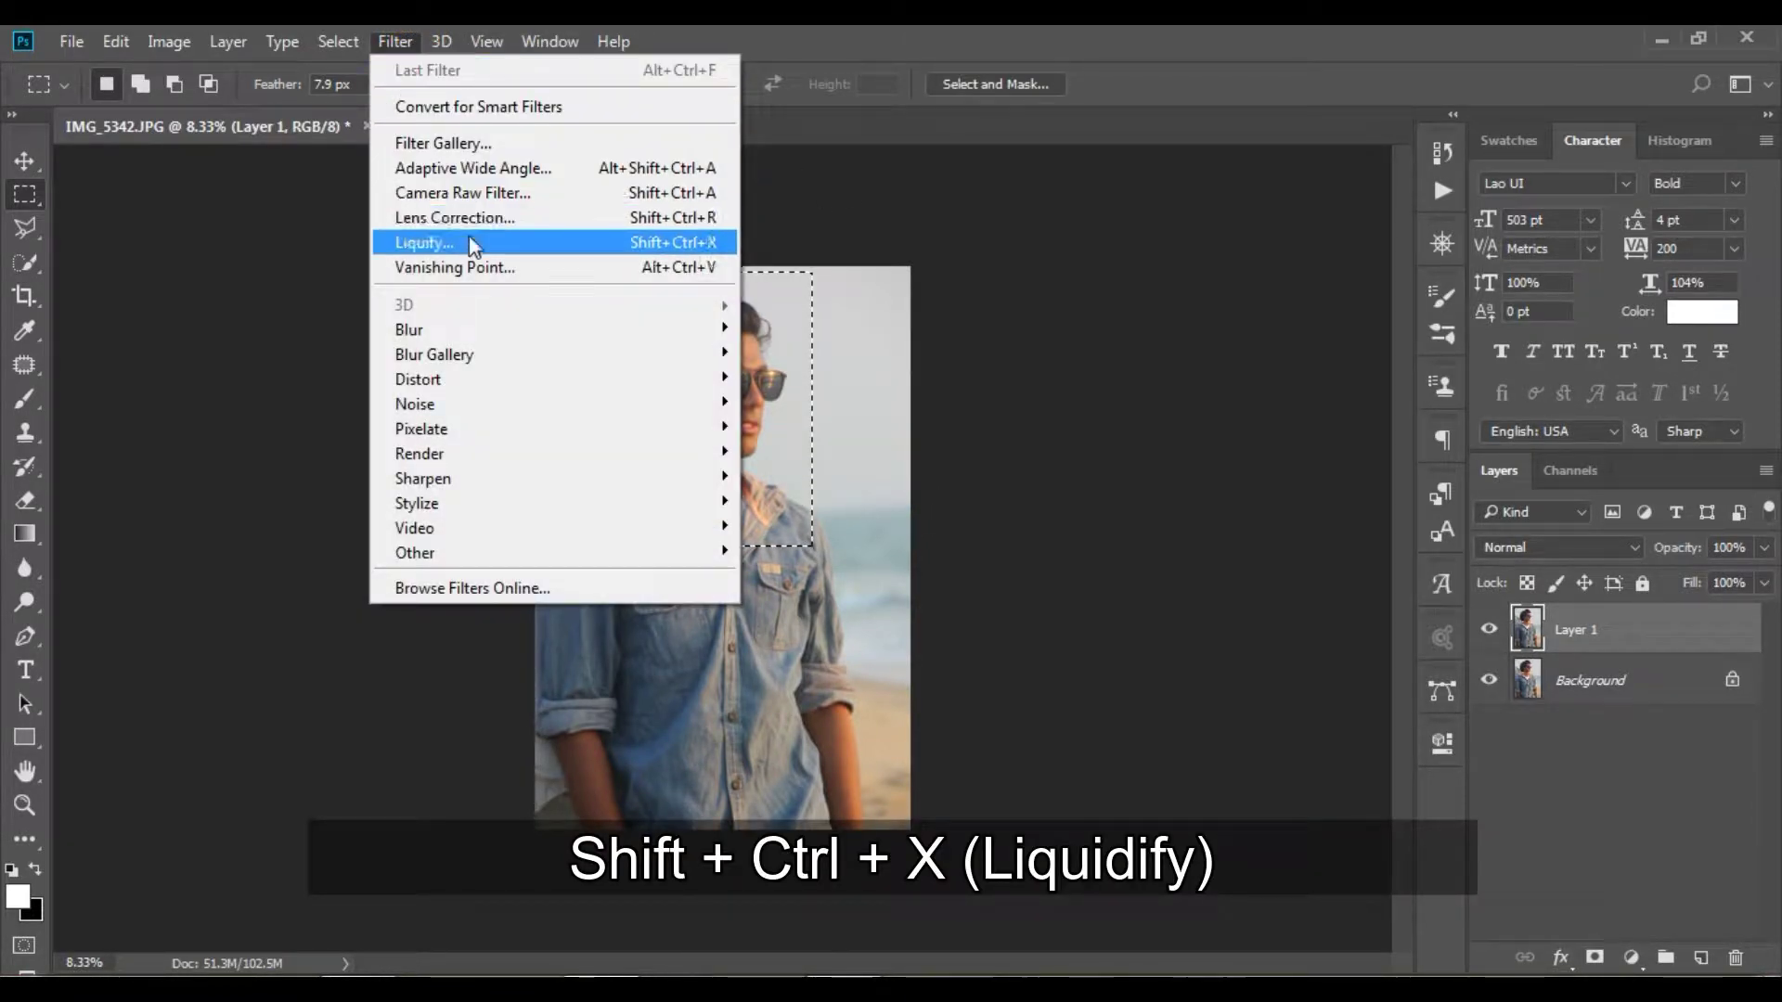
pyautogui.click(635, 242)
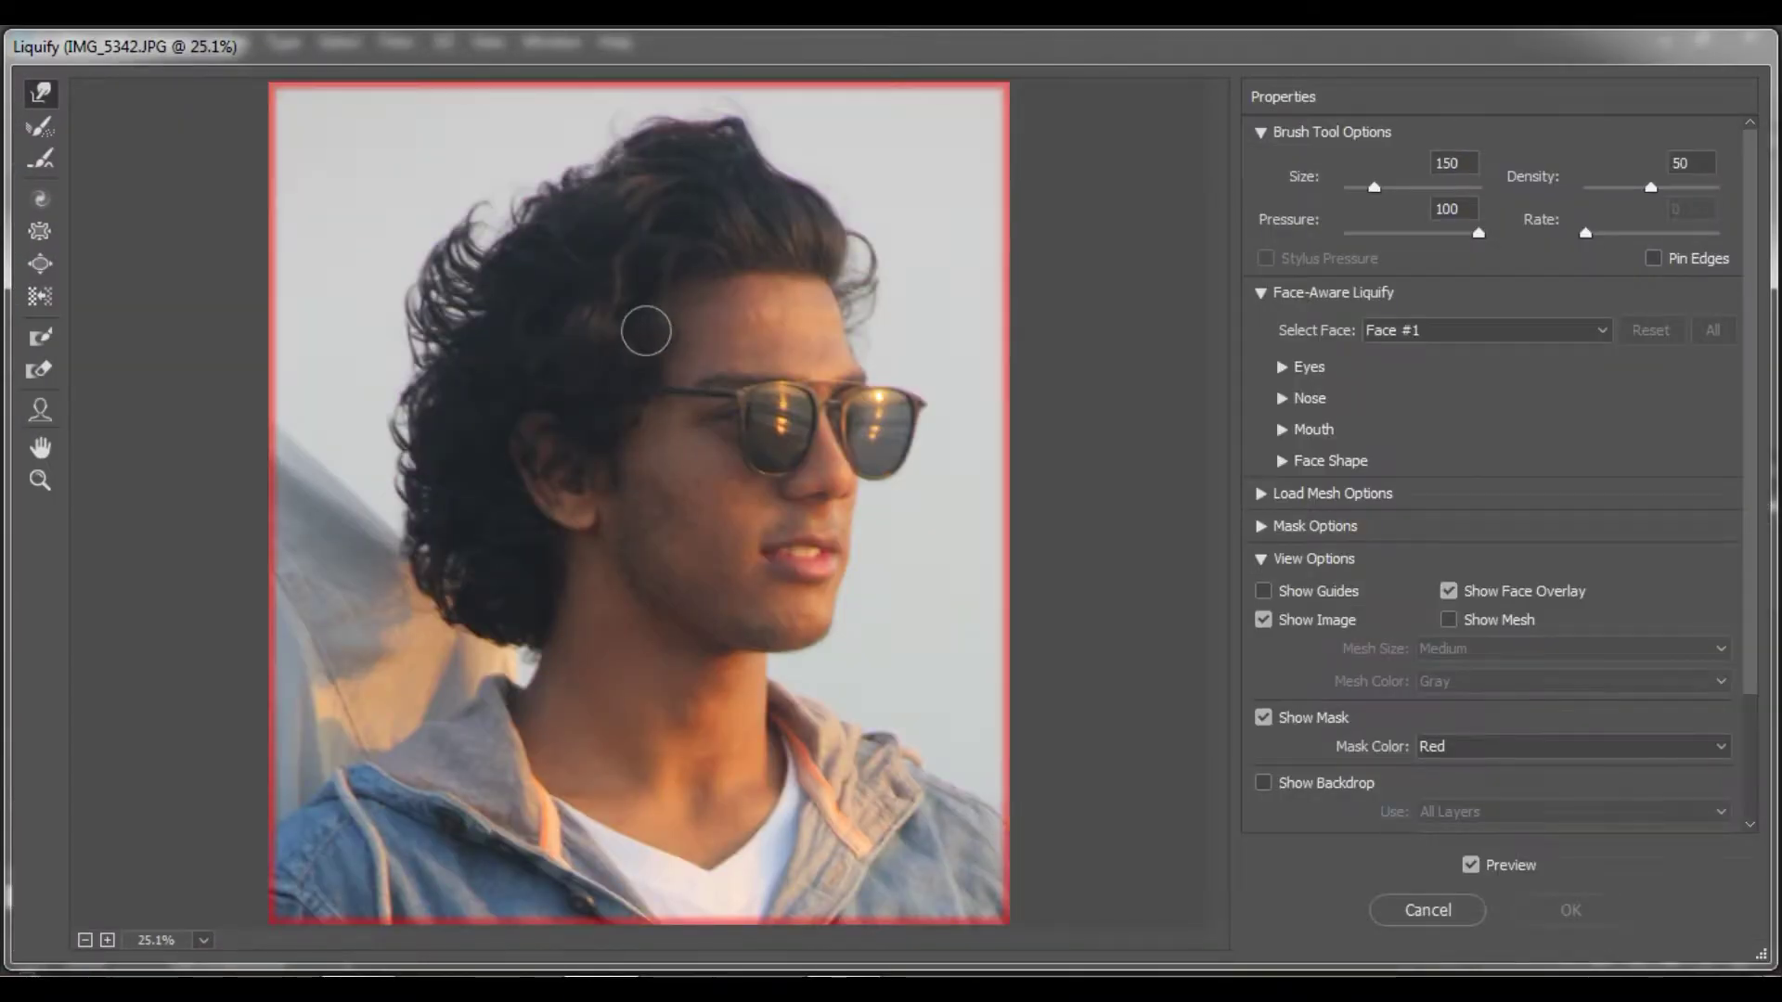
pyautogui.press(']')
pyautogui.press(']')
pyautogui.press(']')
pyautogui.press(']')
pyautogui.press(']')
pyautogui.press(']')
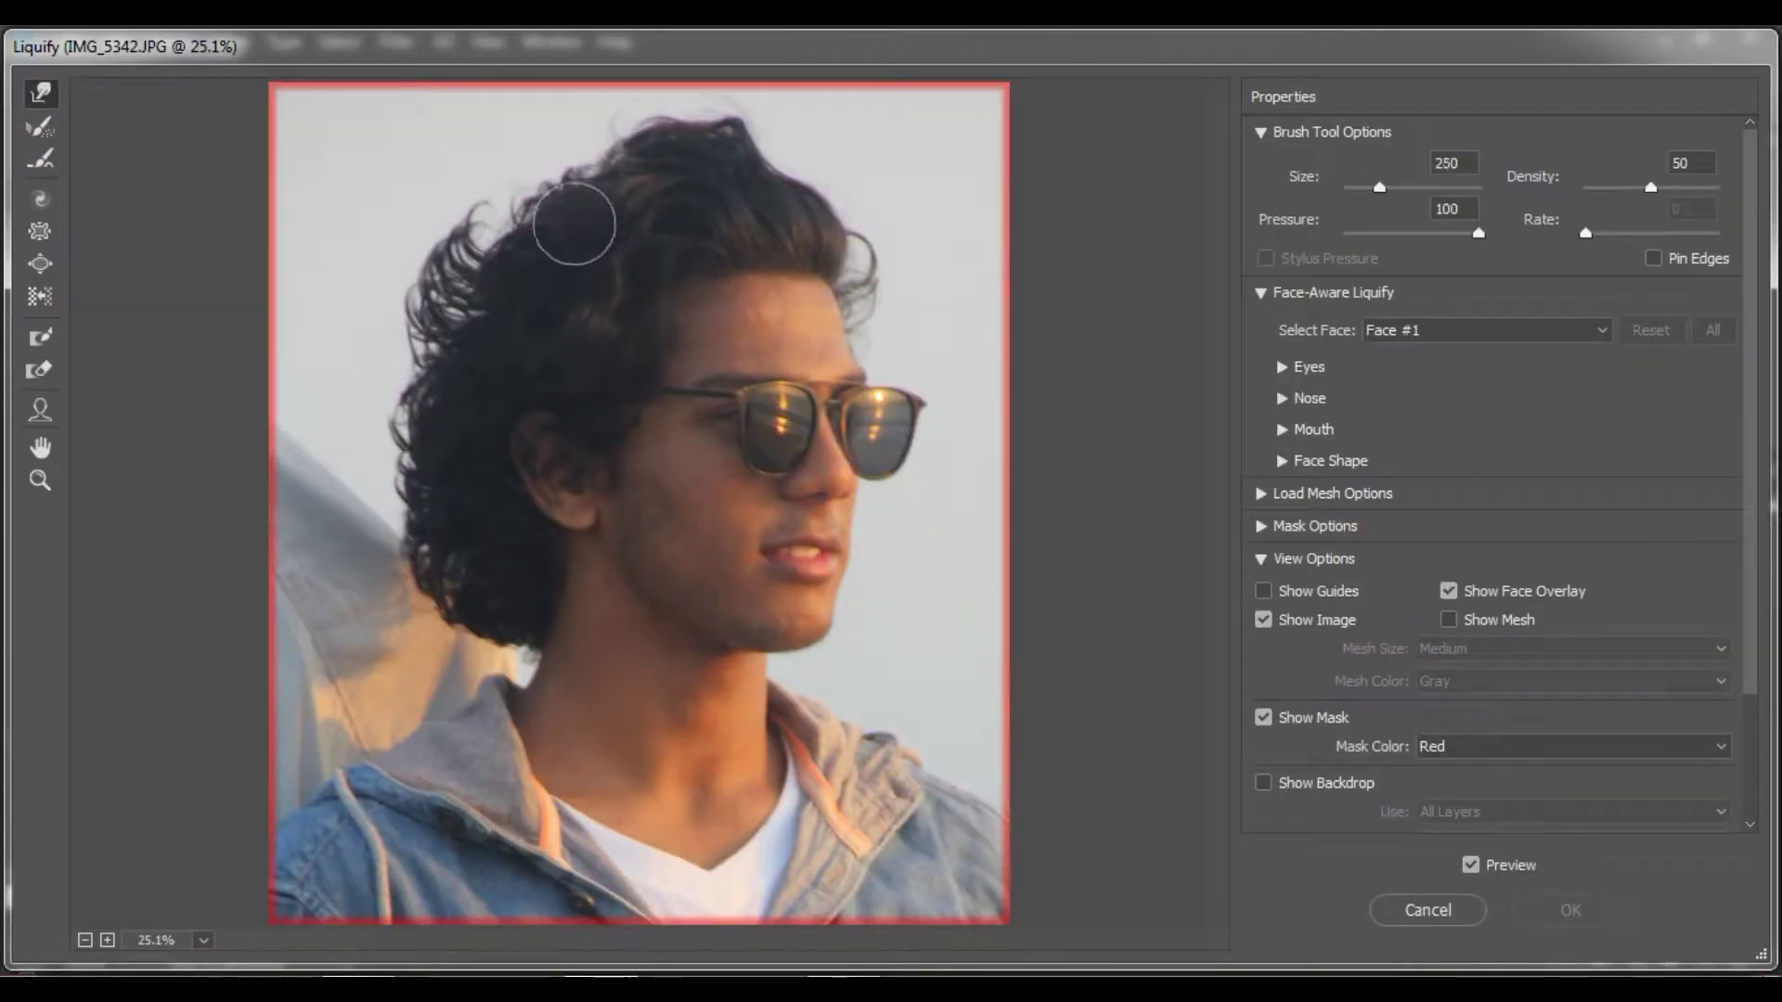
pyautogui.moveTo(660, 186); pyautogui.dragTo(728, 119)
pyautogui.press(']')
pyautogui.press(']')
pyautogui.press(']')
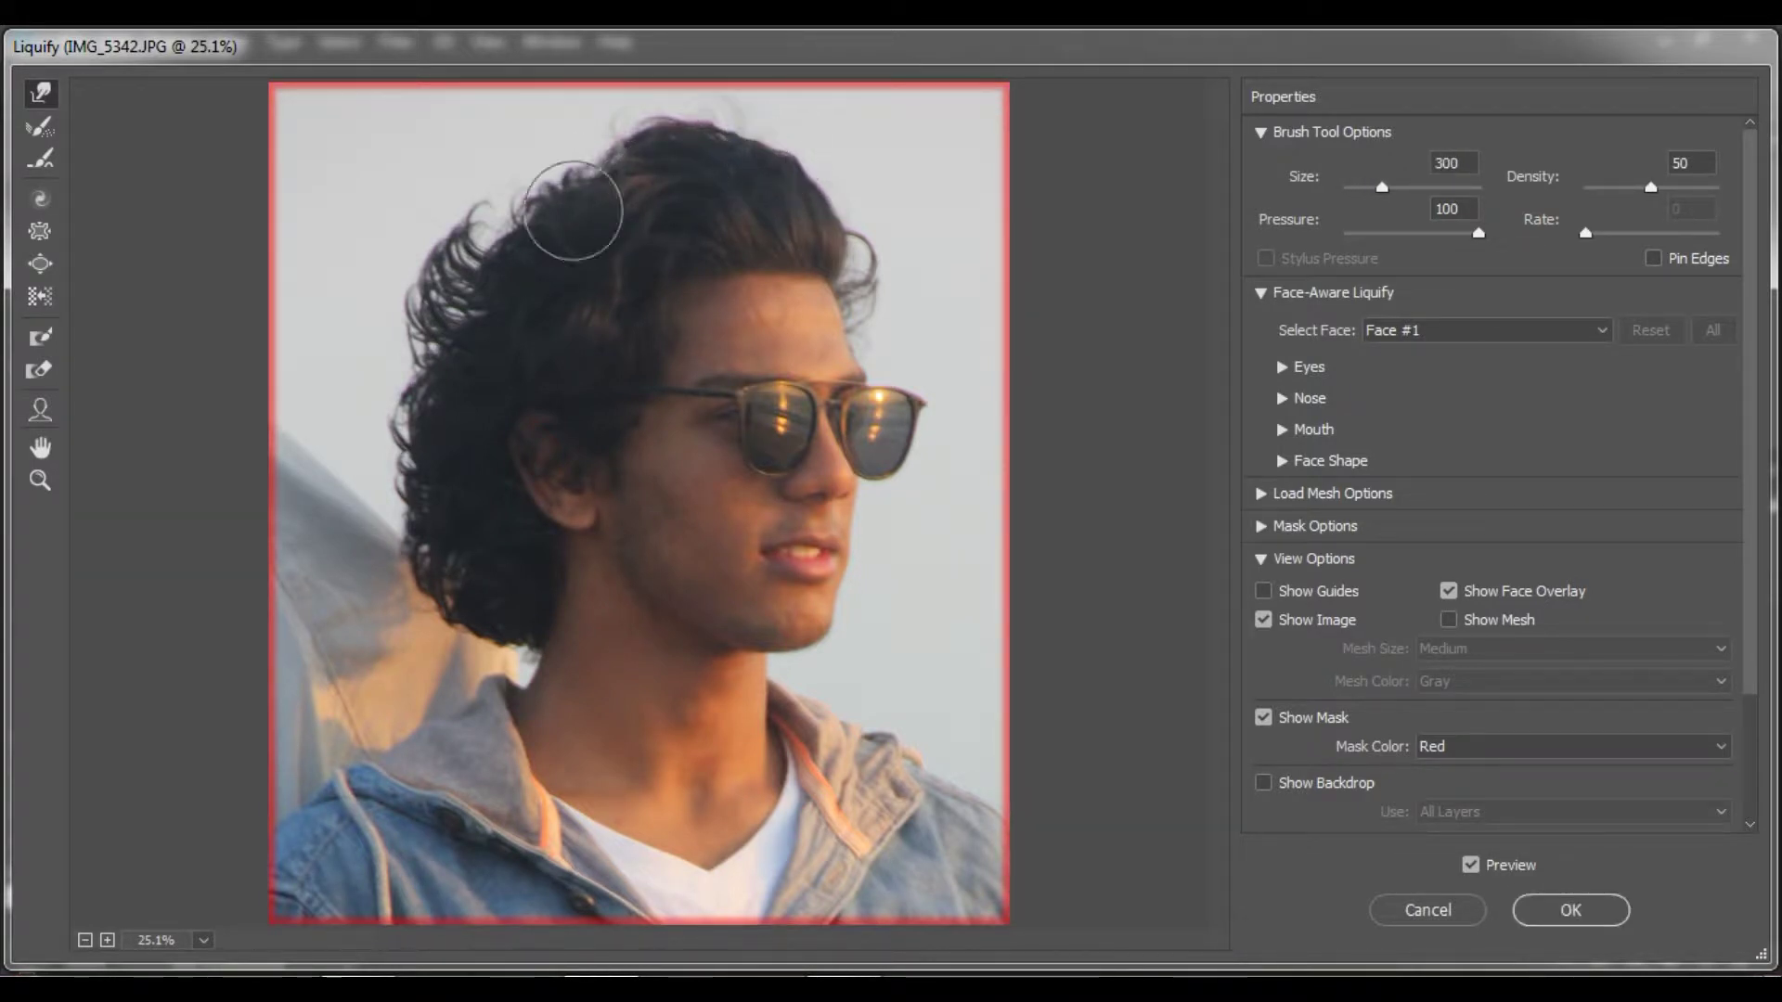
pyautogui.press('[')
pyautogui.press('[')
pyautogui.press('[')
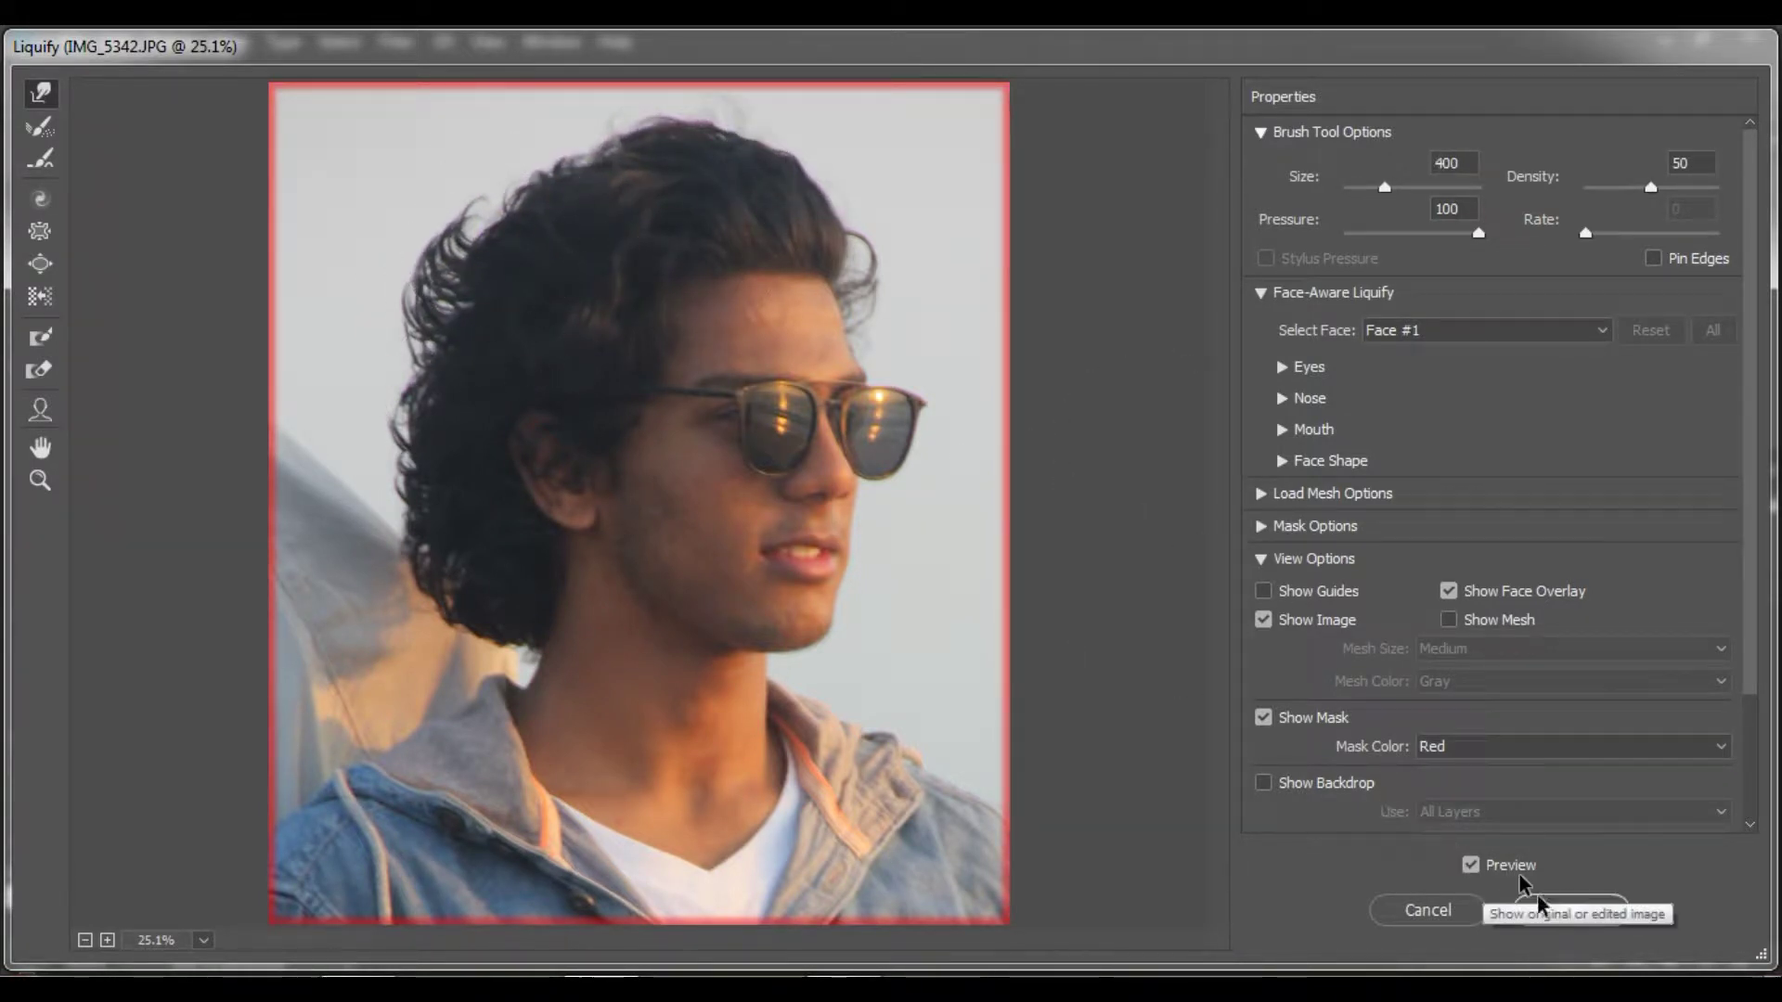
pyautogui.click(1548, 912)
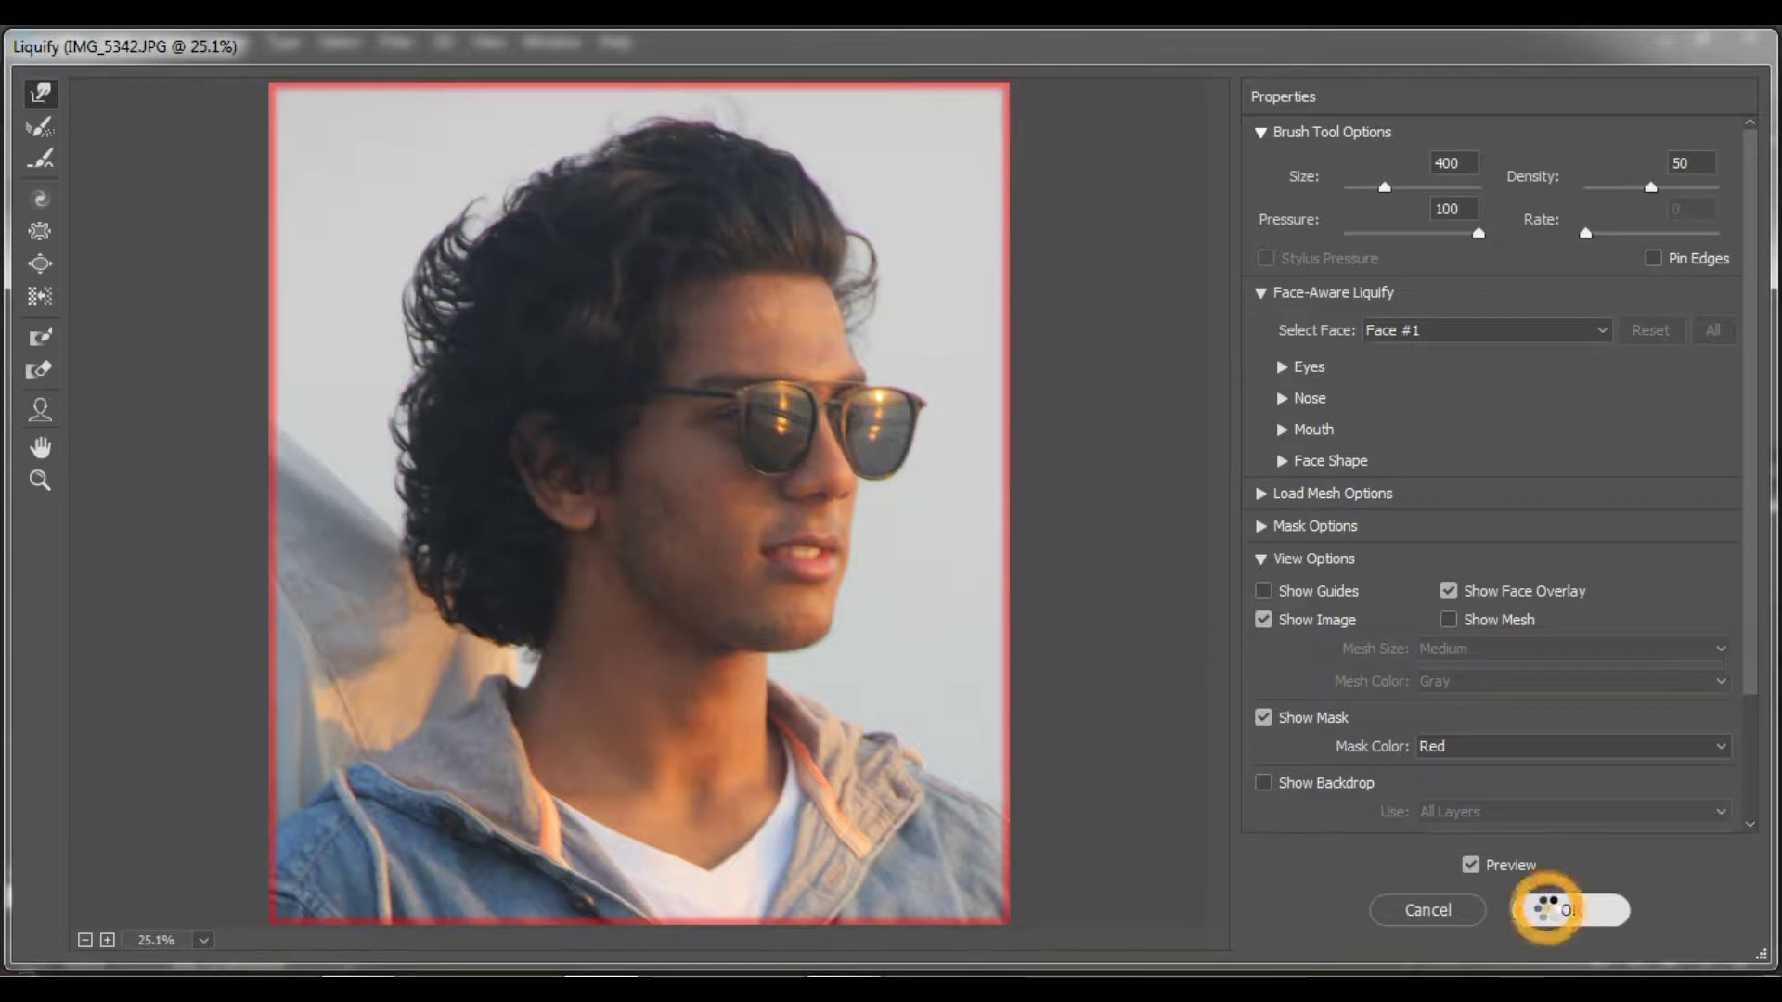
pyautogui.hotkey('ctrl', 'd')
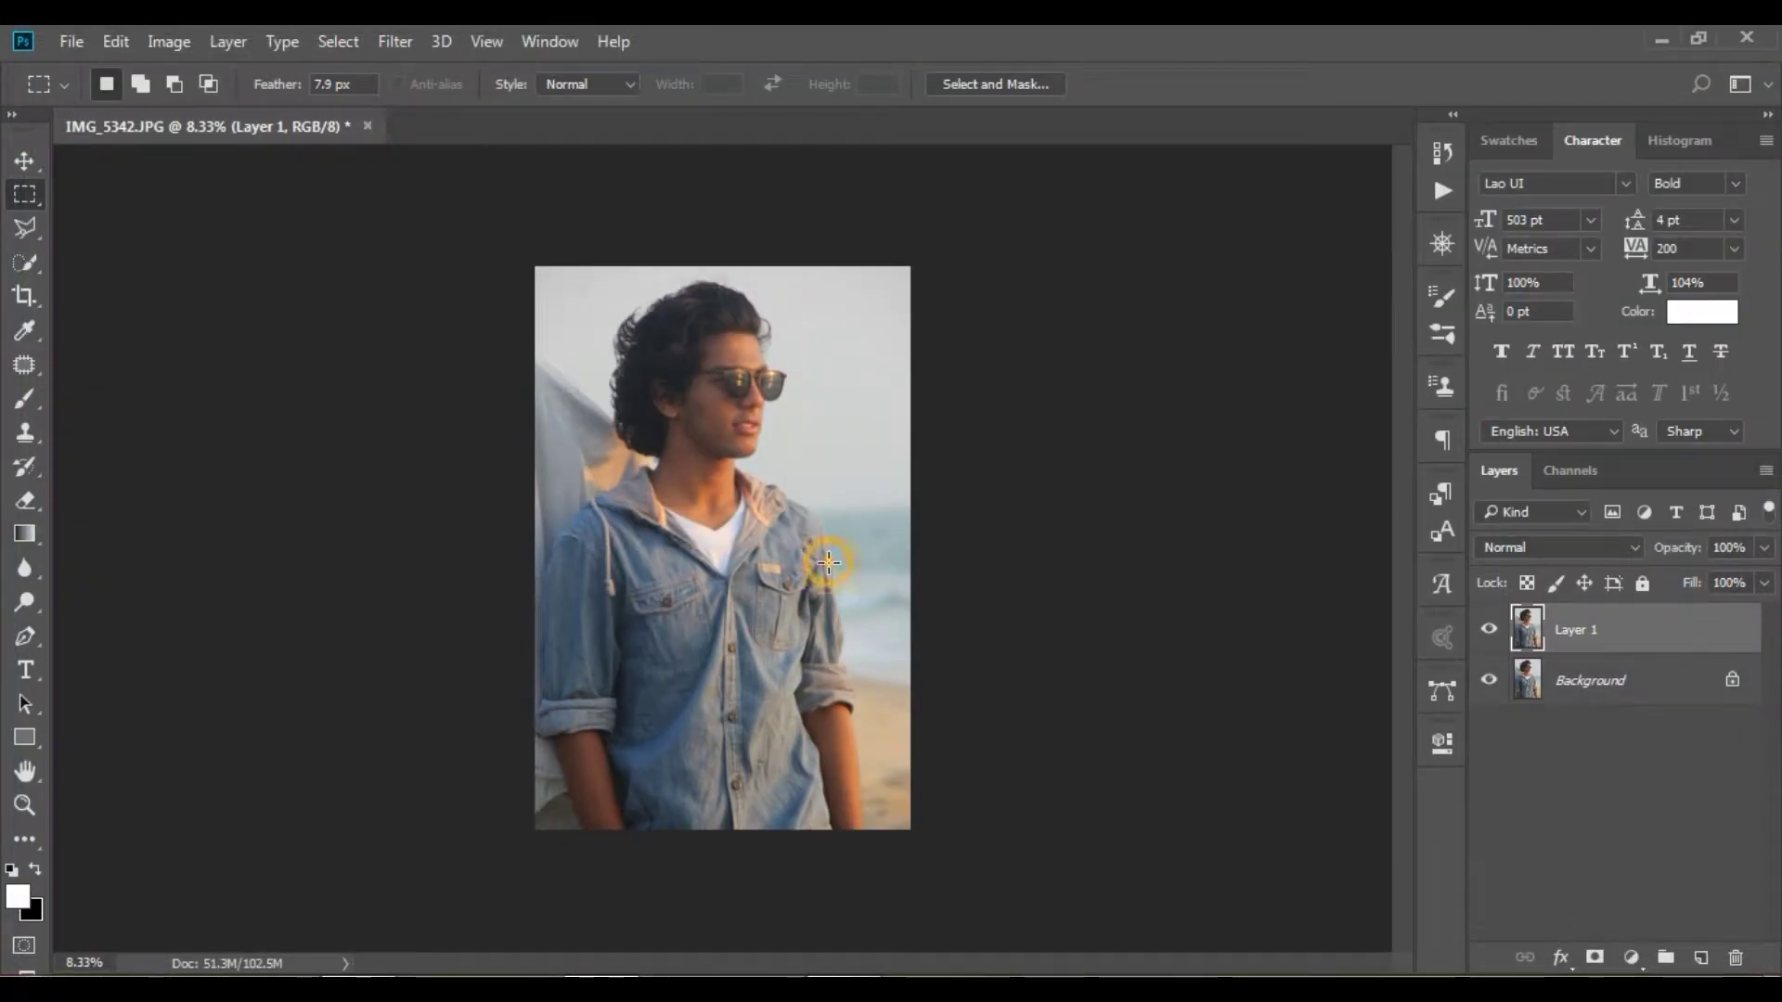
# Add a Selective Color layer and set Blues to Yellow -39 and Magenta -31.
pyautogui.press('z')
pyautogui.click(1630, 956)
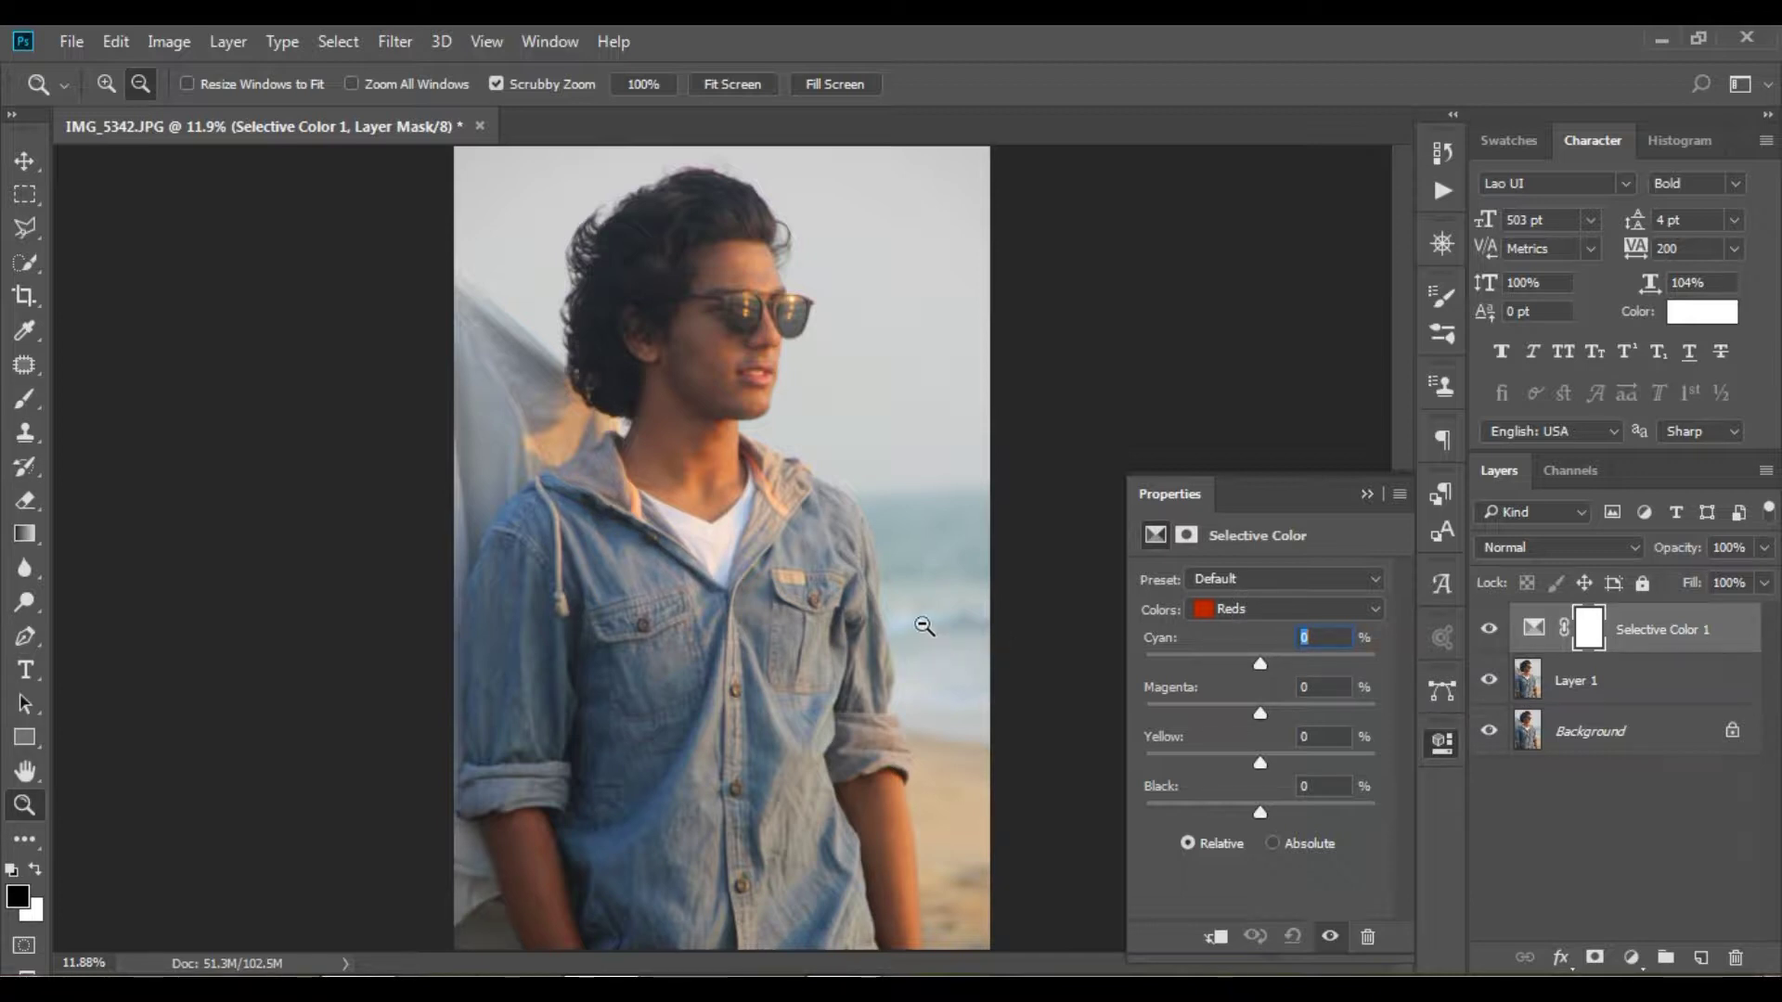
pyautogui.click(1275, 607)
pyautogui.click(1275, 720)
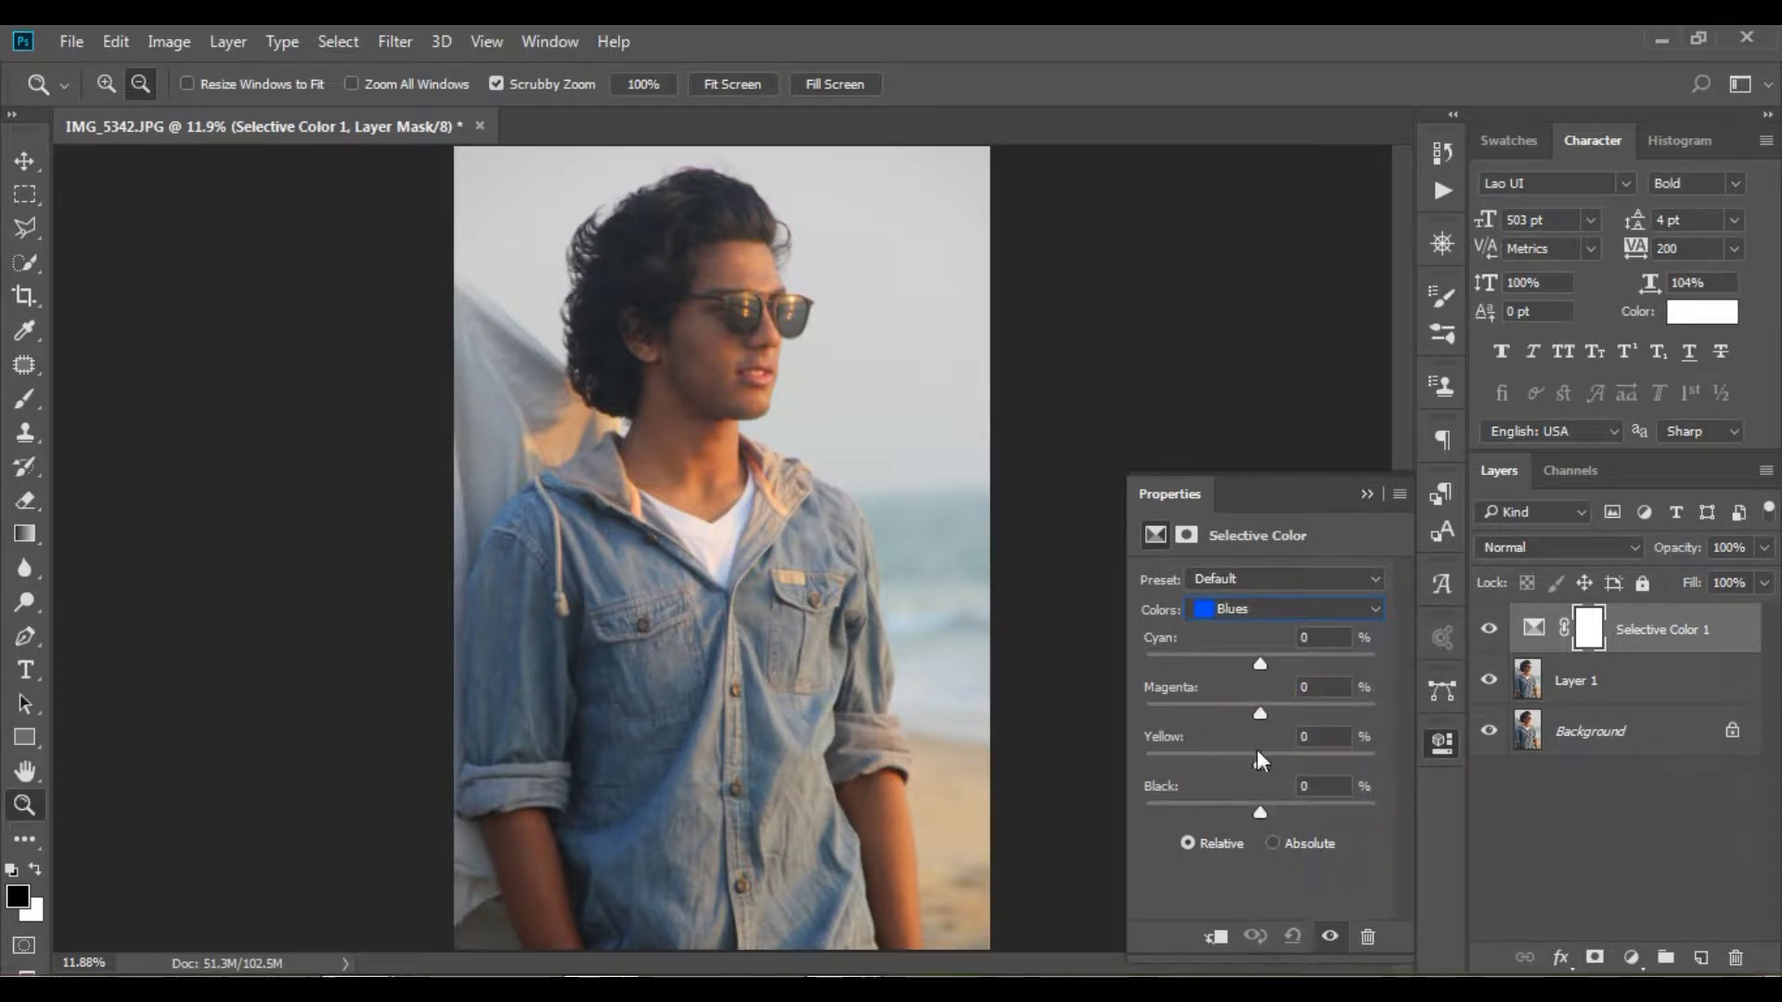
pyautogui.moveTo(1260, 763); pyautogui.dragTo(1071, 784)
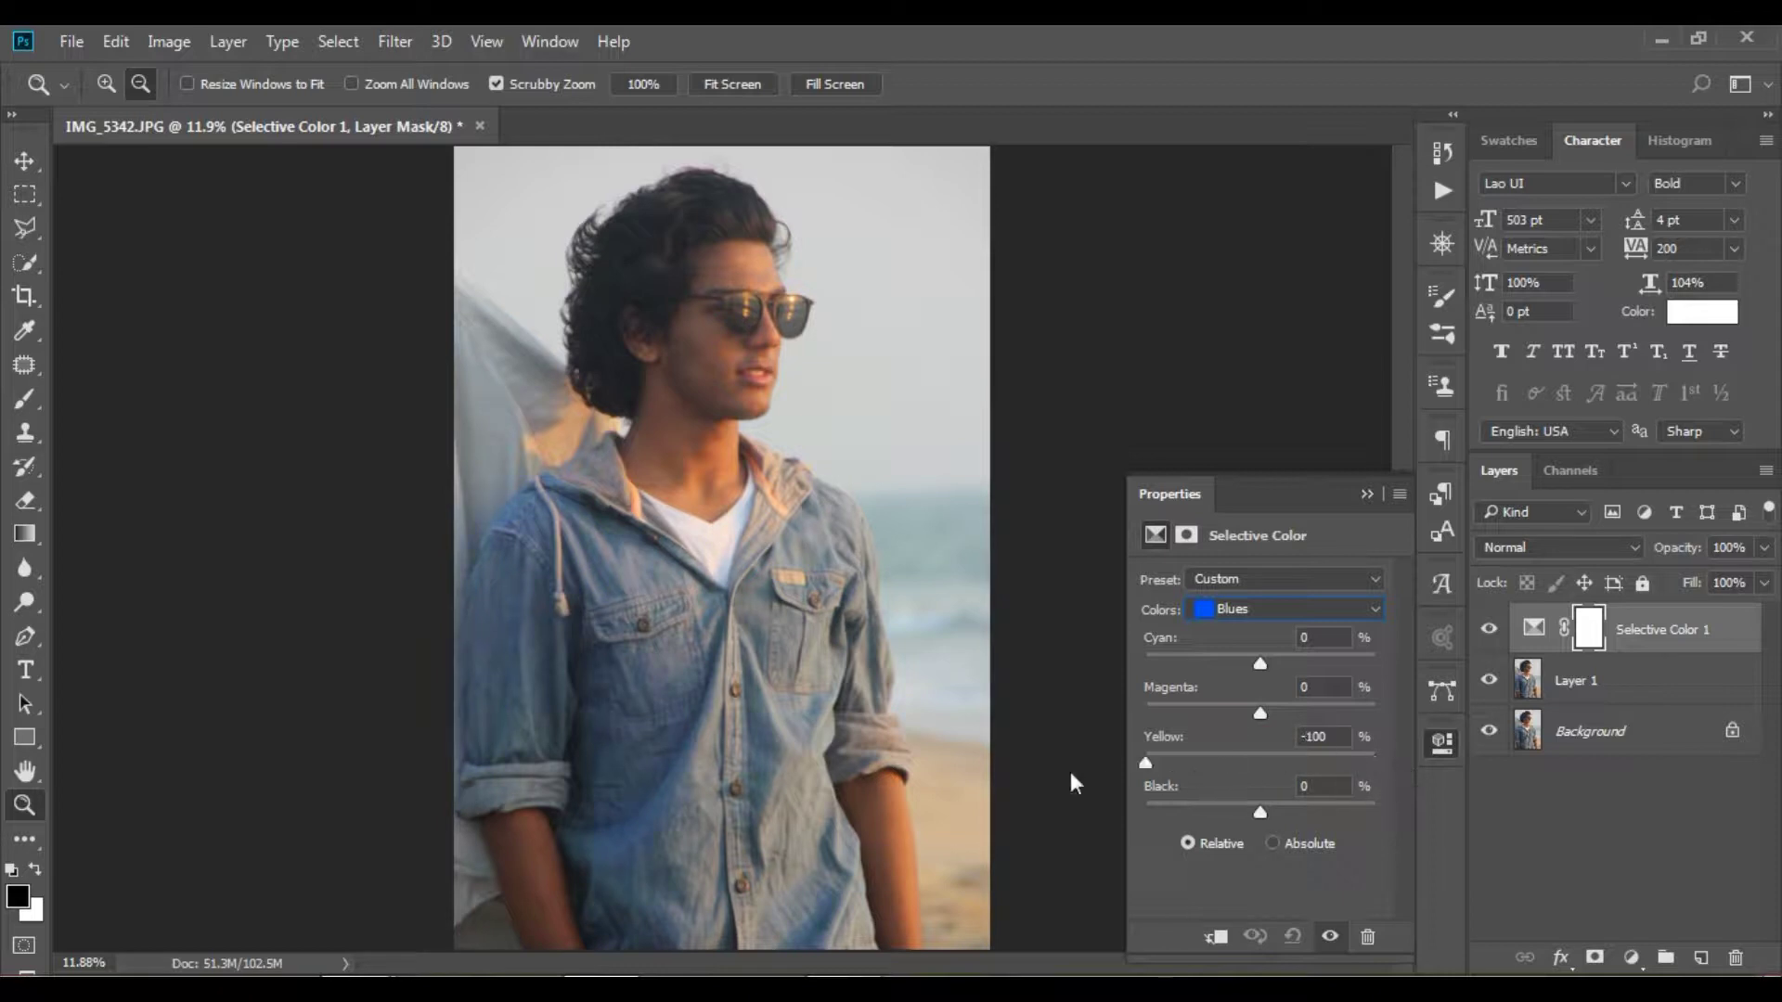
pyautogui.click(1215, 761)
pyautogui.moveTo(1264, 707); pyautogui.dragTo(1405, 704)
pyautogui.moveTo(1279, 704); pyautogui.dragTo(1218, 706)
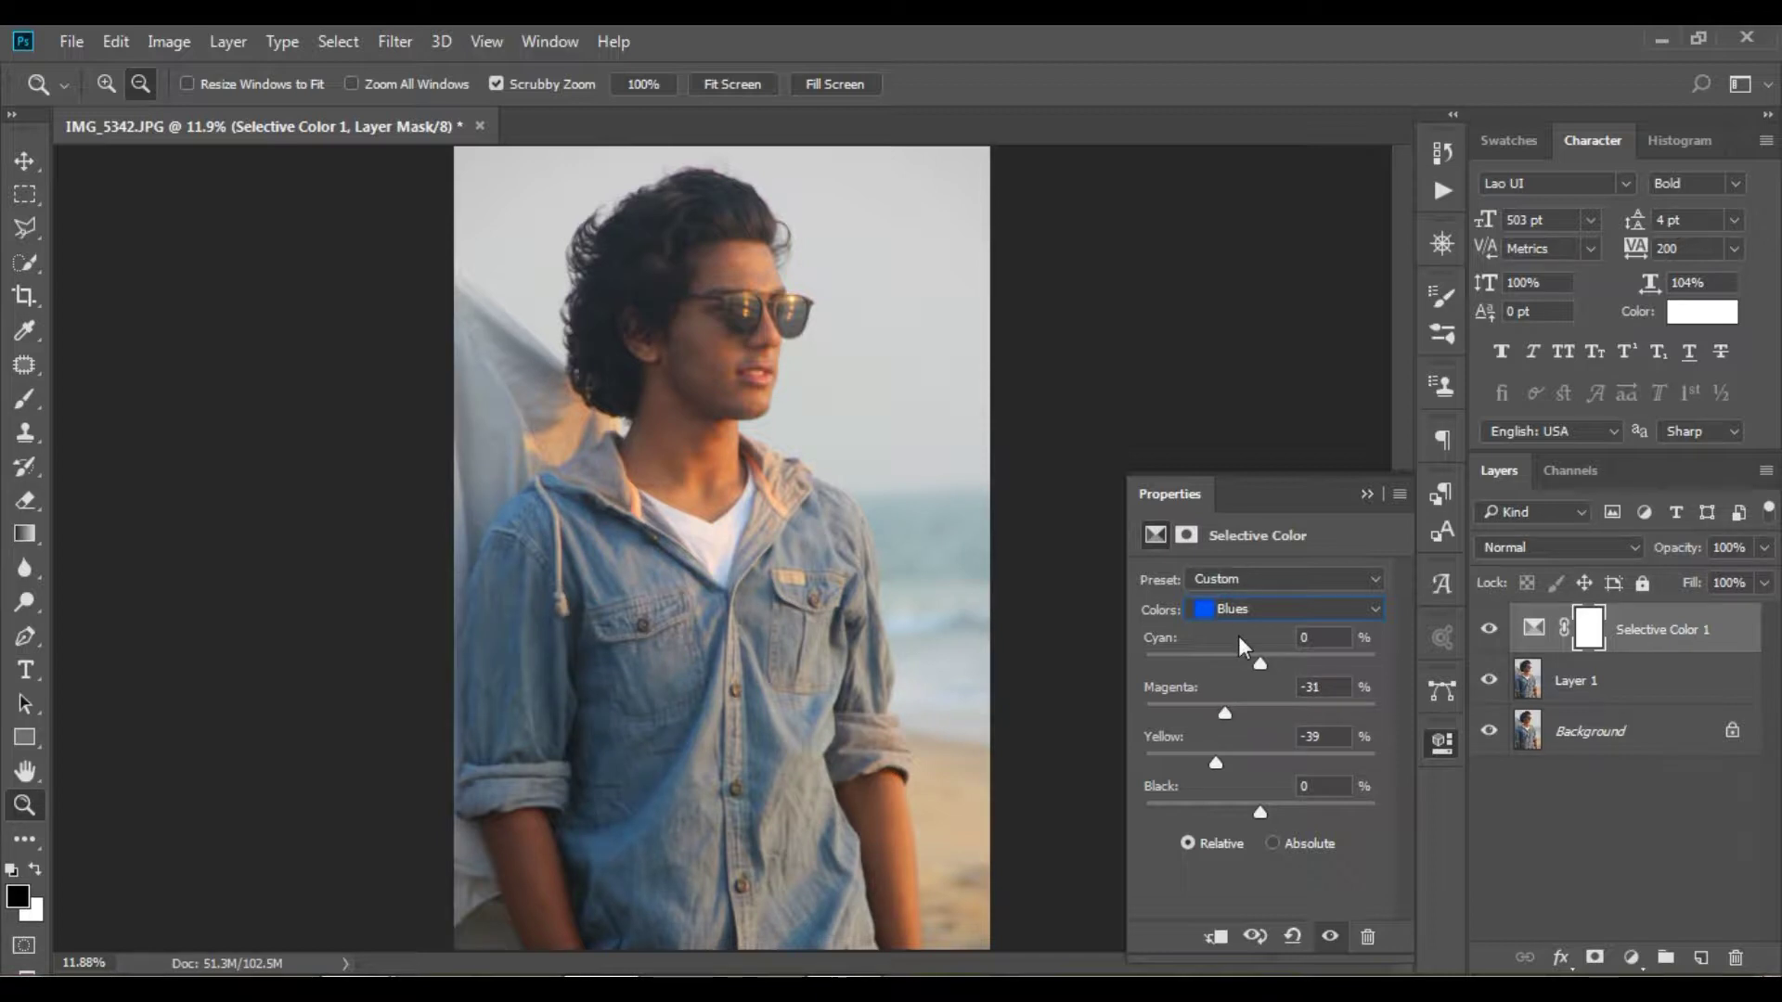
# Shift Cyans toward teal (Cyan +94, Yellow +25), then make Layer 1 active again.
pyautogui.click(1238, 608)
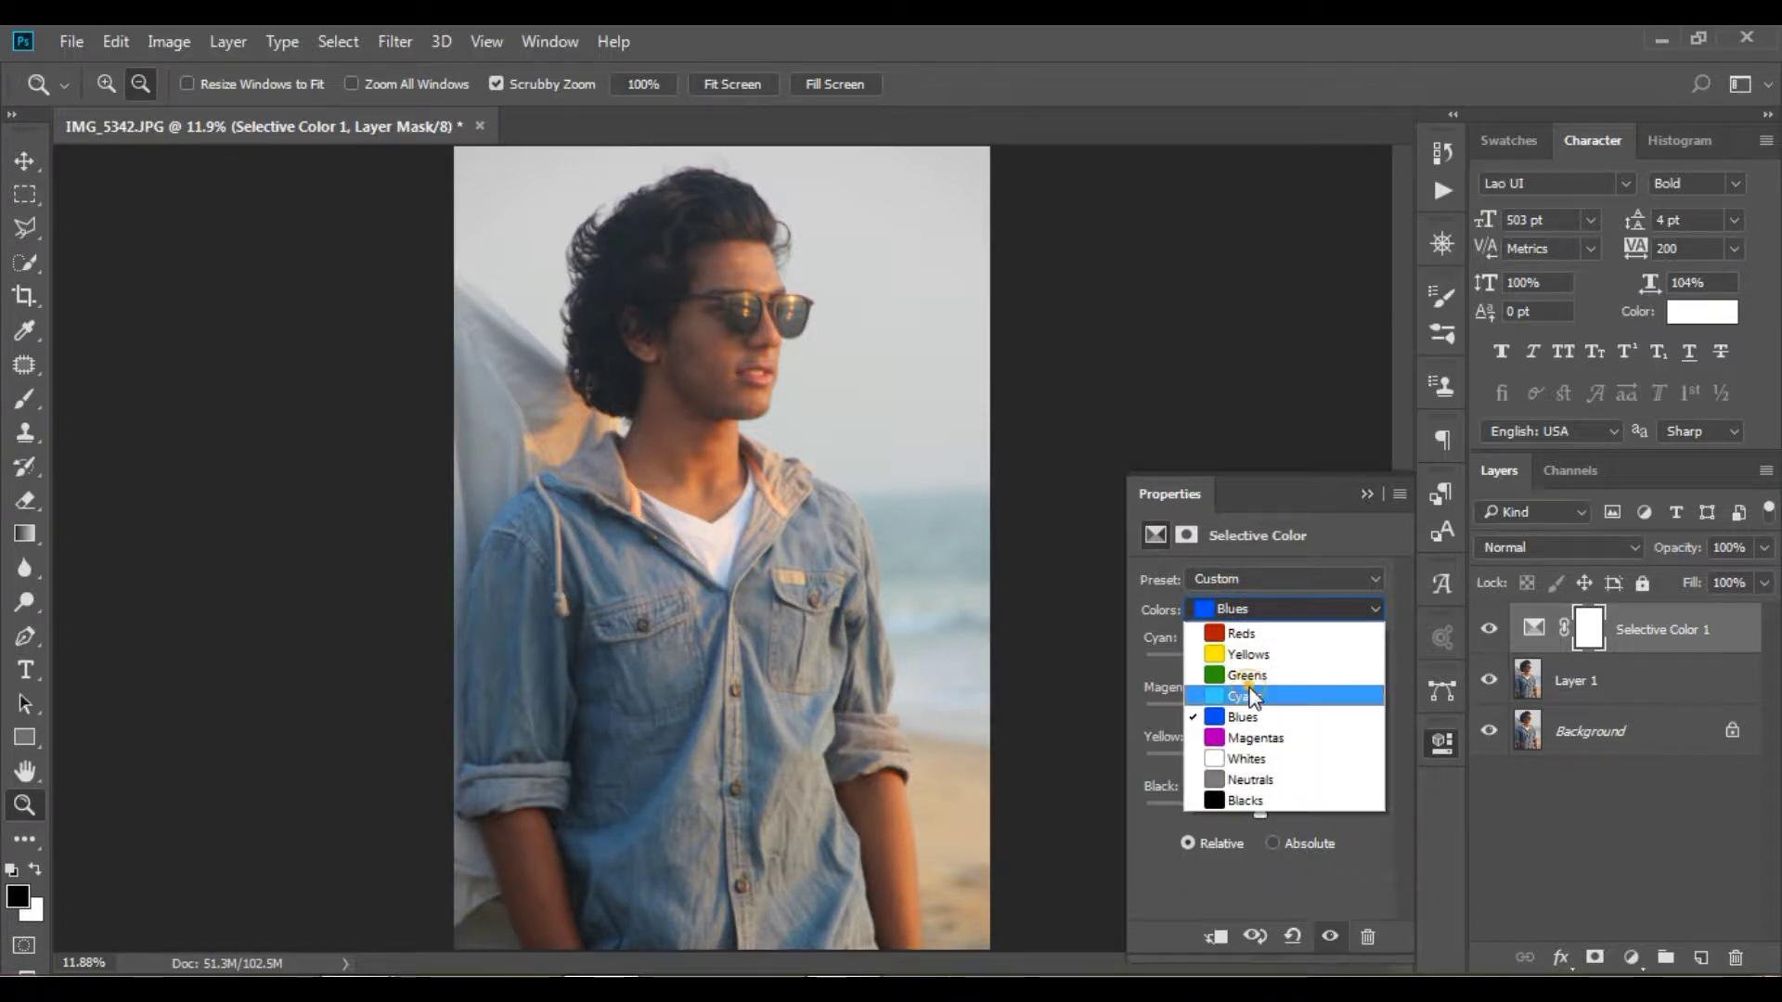
pyautogui.click(1246, 696)
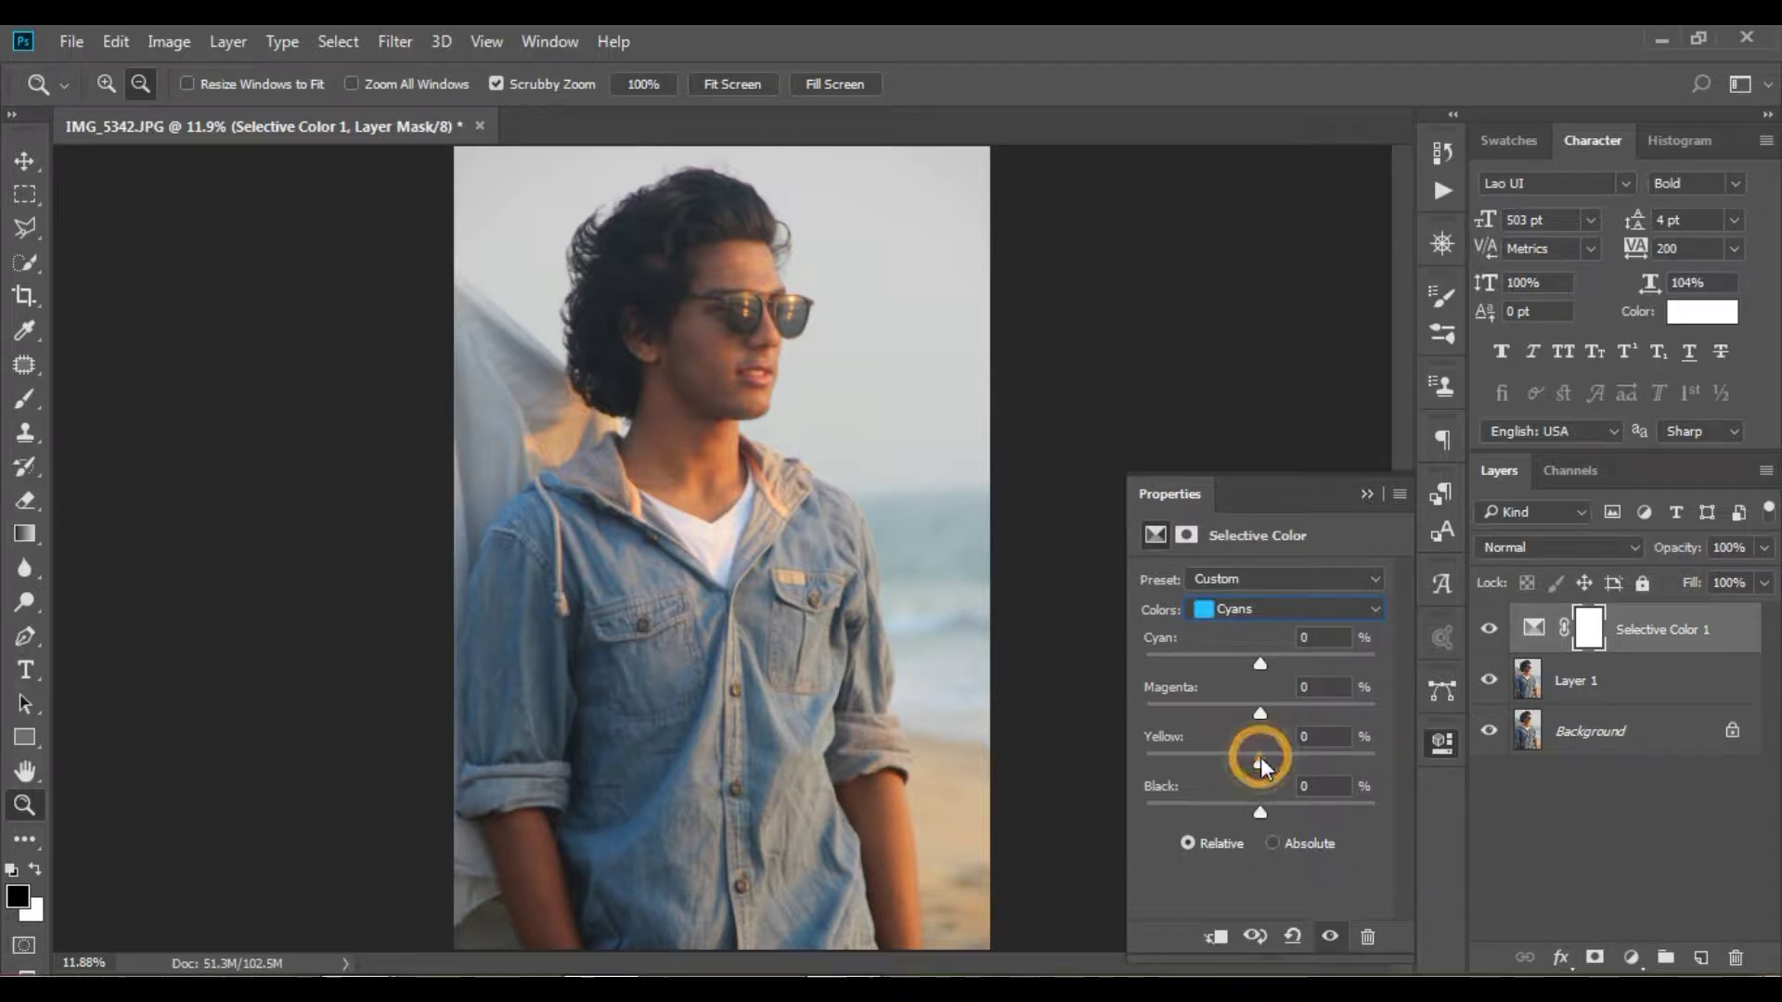
pyautogui.moveTo(1260, 758)
pyautogui.mouseDown()
pyautogui.moveTo(1399, 755)
pyautogui.moveTo(1057, 754)
pyautogui.moveTo(1325, 753)
pyautogui.moveTo(1289, 755)
pyautogui.mouseUp()
pyautogui.moveTo(1260, 663)
pyautogui.mouseDown()
pyautogui.moveTo(1134, 659)
pyautogui.moveTo(1405, 652)
pyautogui.mouseUp()
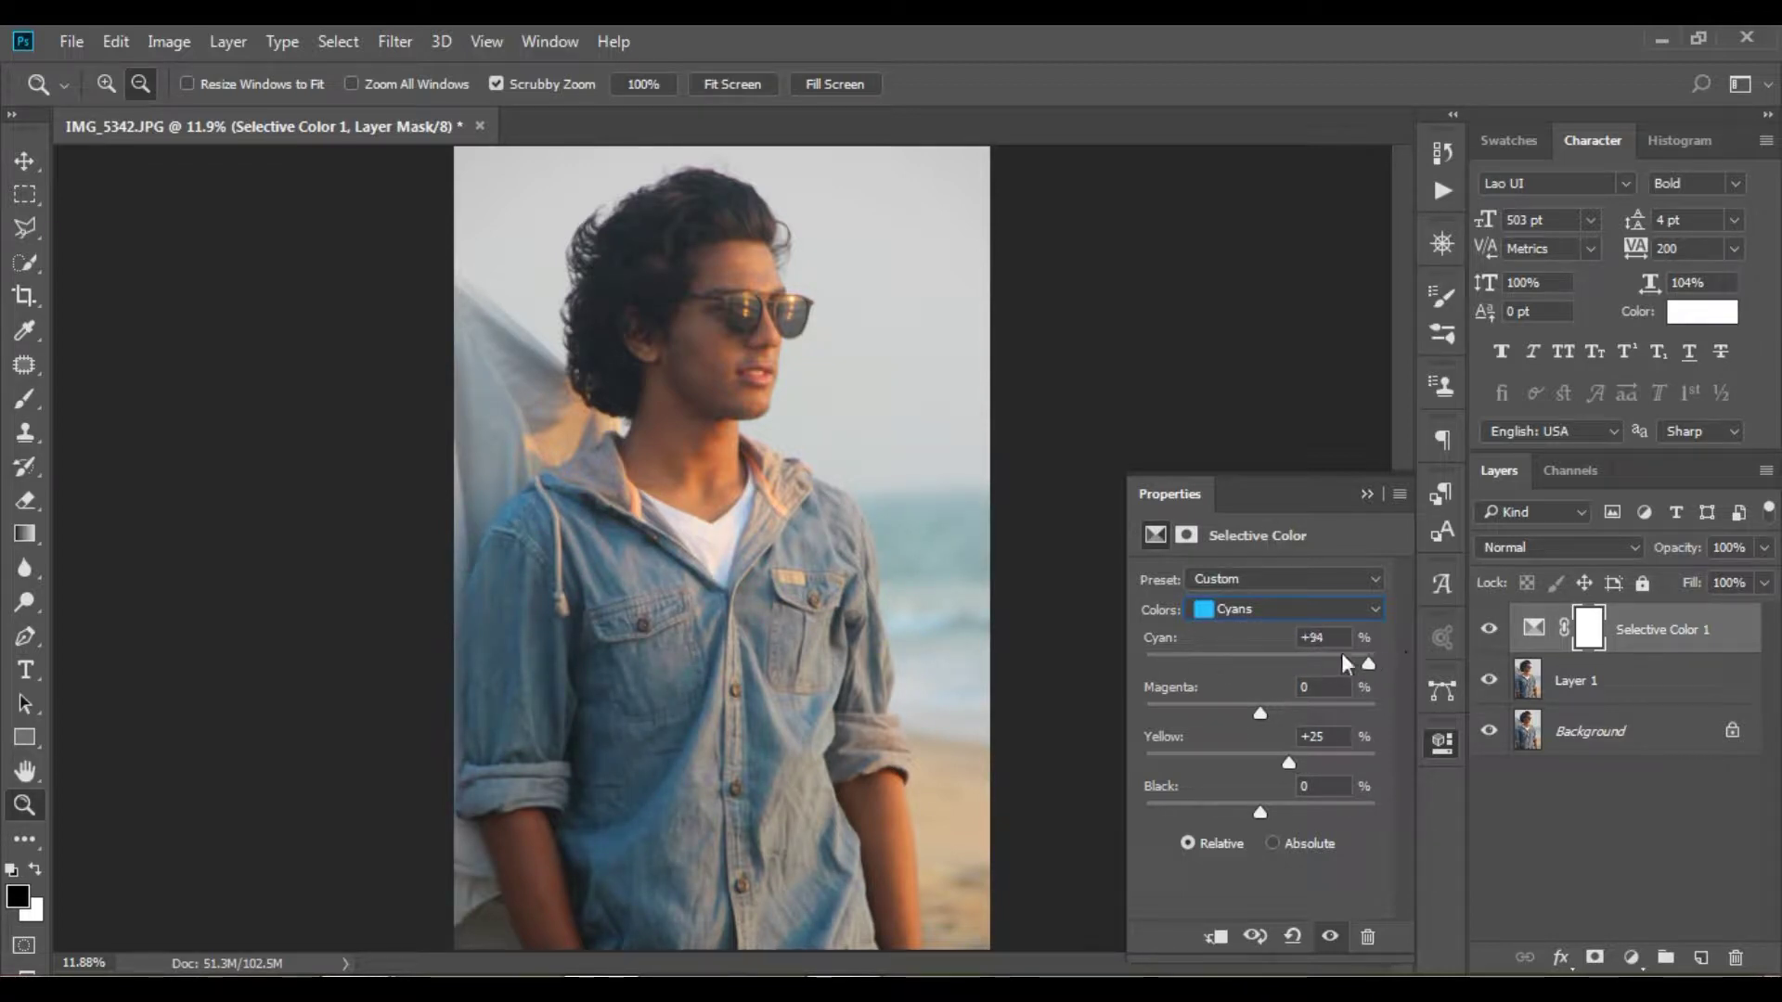
pyautogui.click(1329, 938)
pyautogui.click(1368, 496)
pyautogui.click(1598, 685)
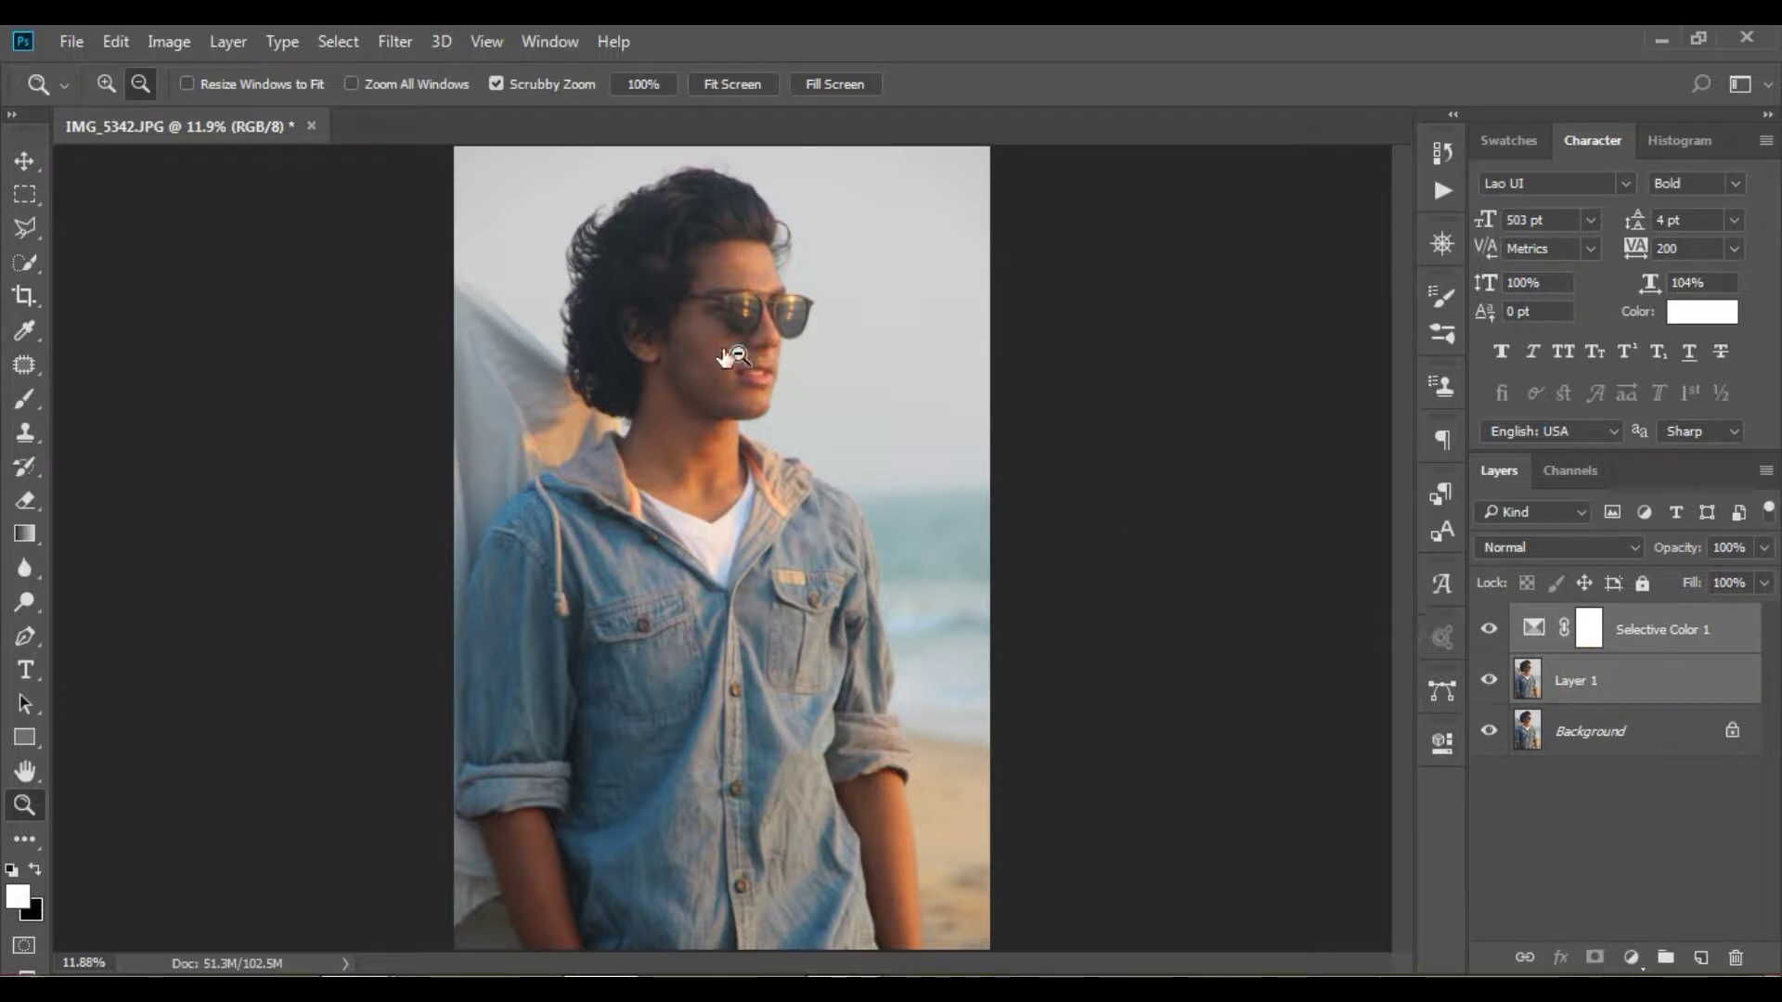
# Merge the Selective Color adjustment down with Ctrl+E and launch the Camera Raw Filter.
pyautogui.hotkey('ctrl', 'e')
pyautogui.click(395, 41)
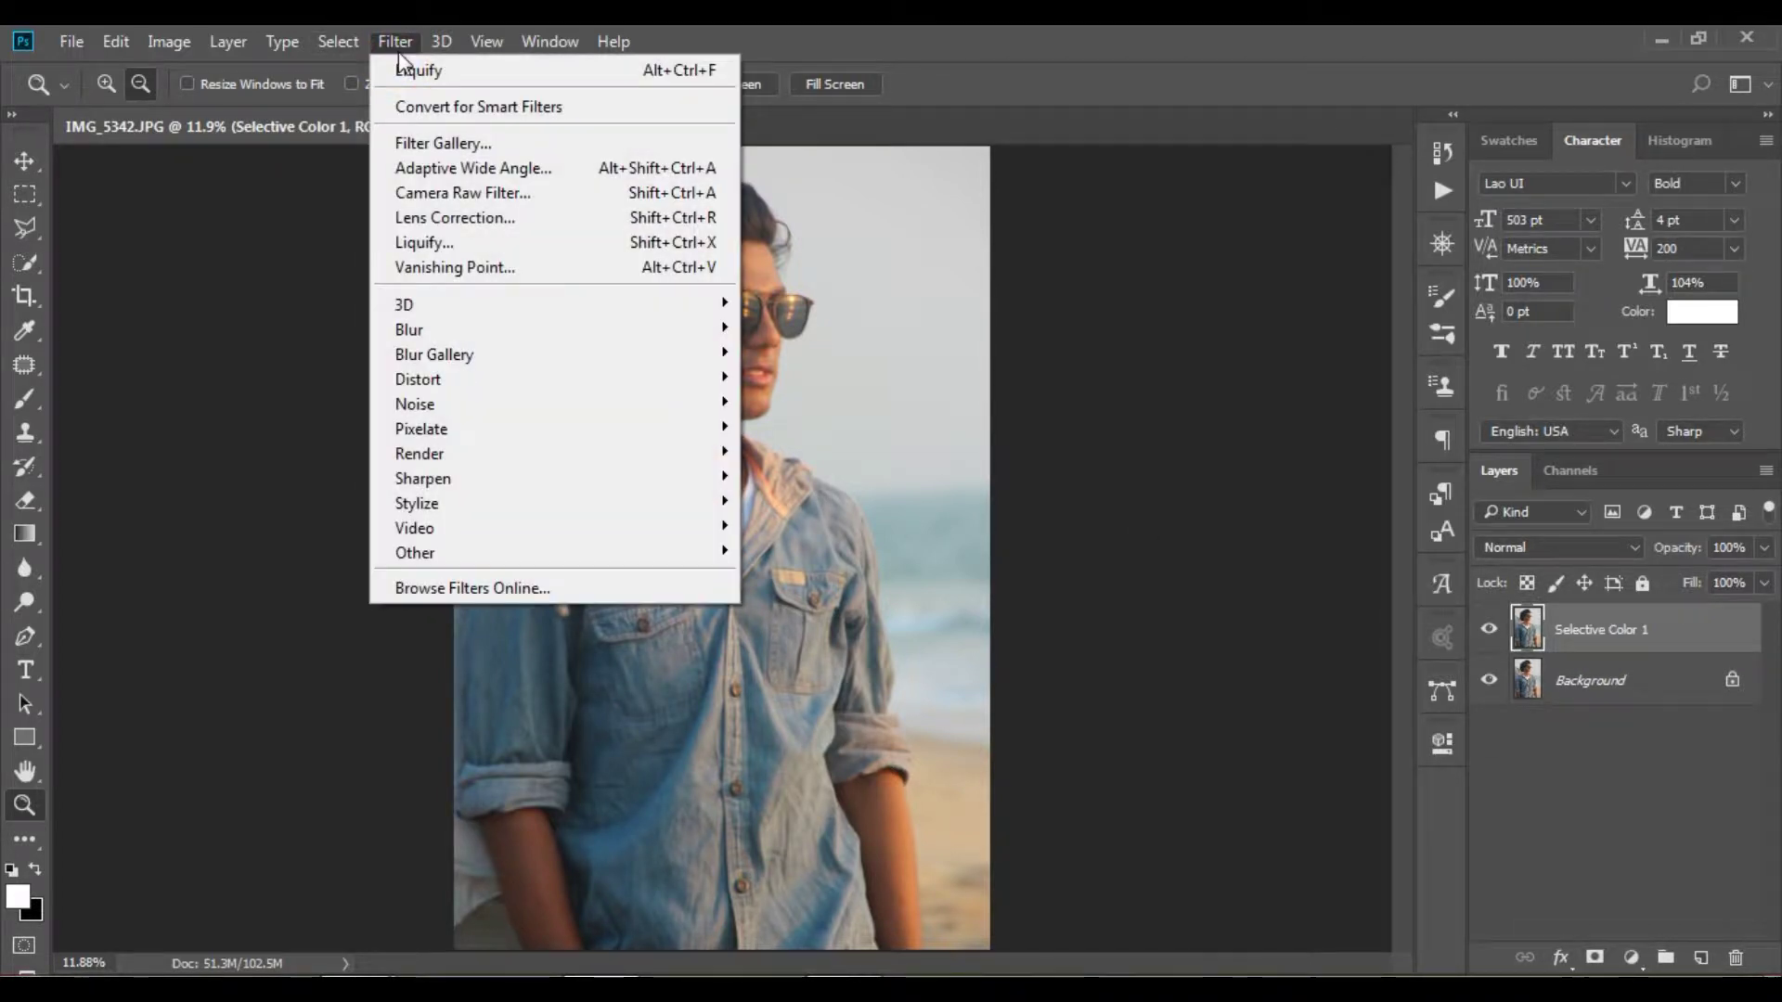
pyautogui.click(563, 197)
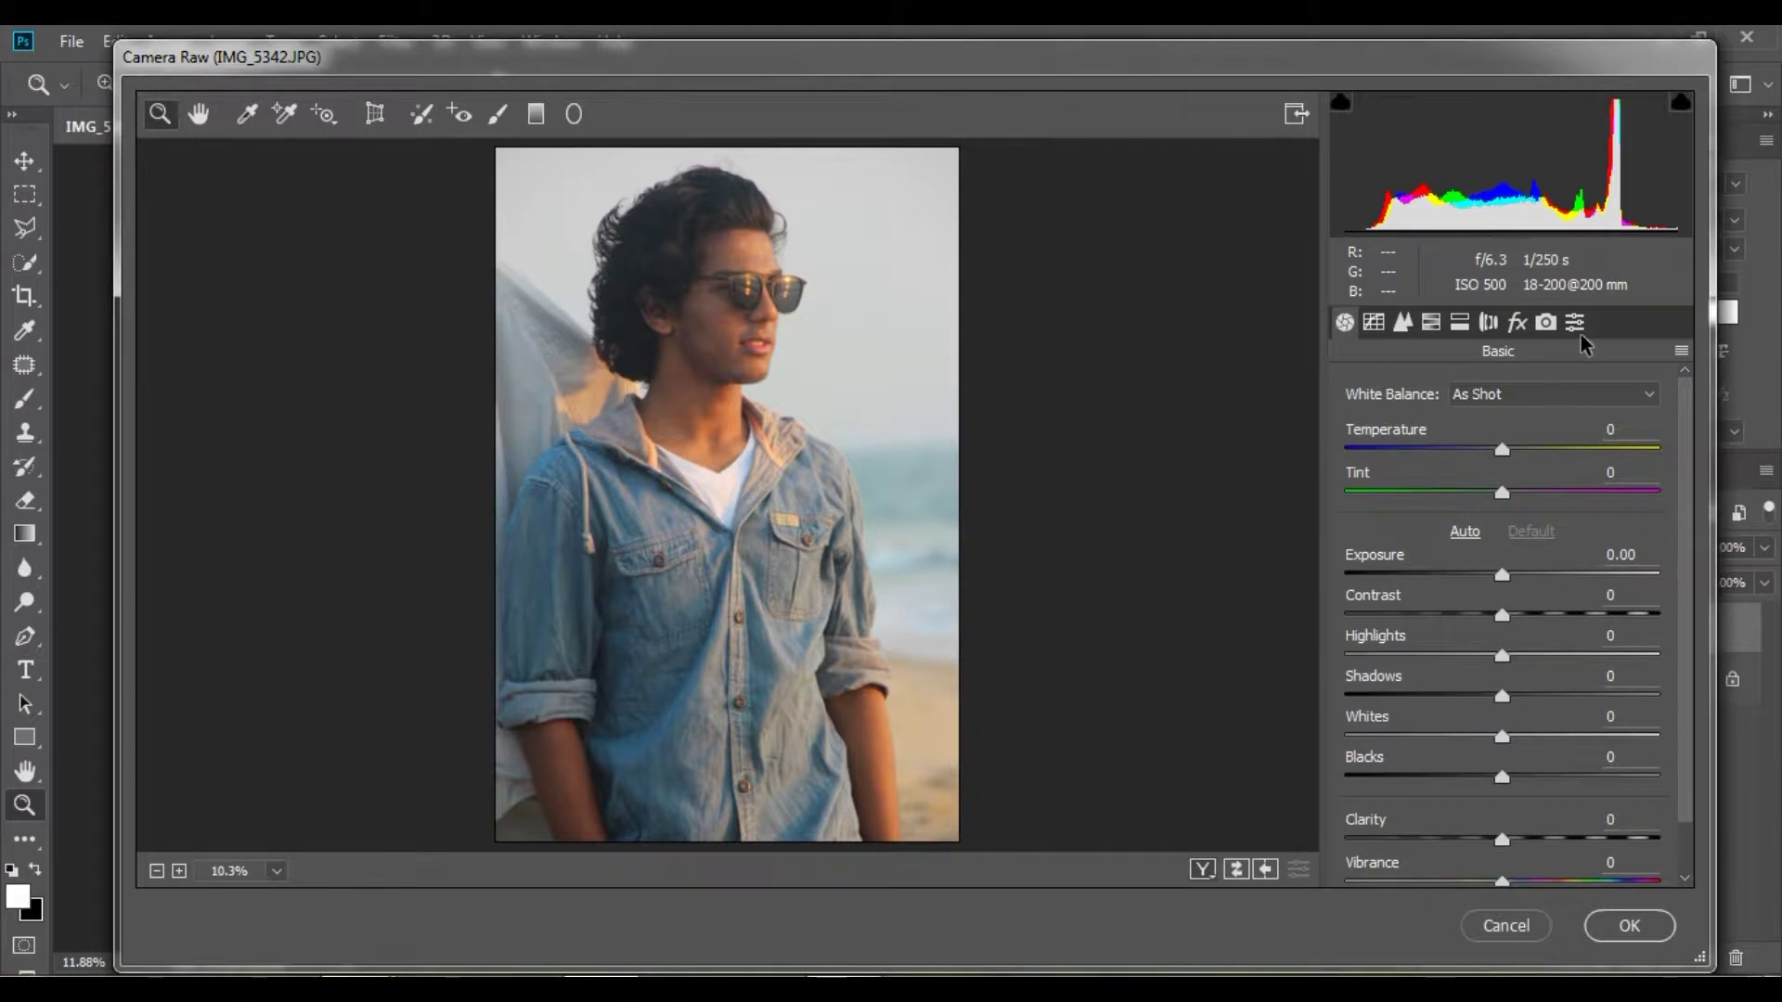
# Set Temperature -10, Exposure -0.05, Whites -11, Blacks -18 and Clarity +9 in Basic.
pyautogui.moveTo(1500, 450); pyautogui.dragTo(1484, 449)
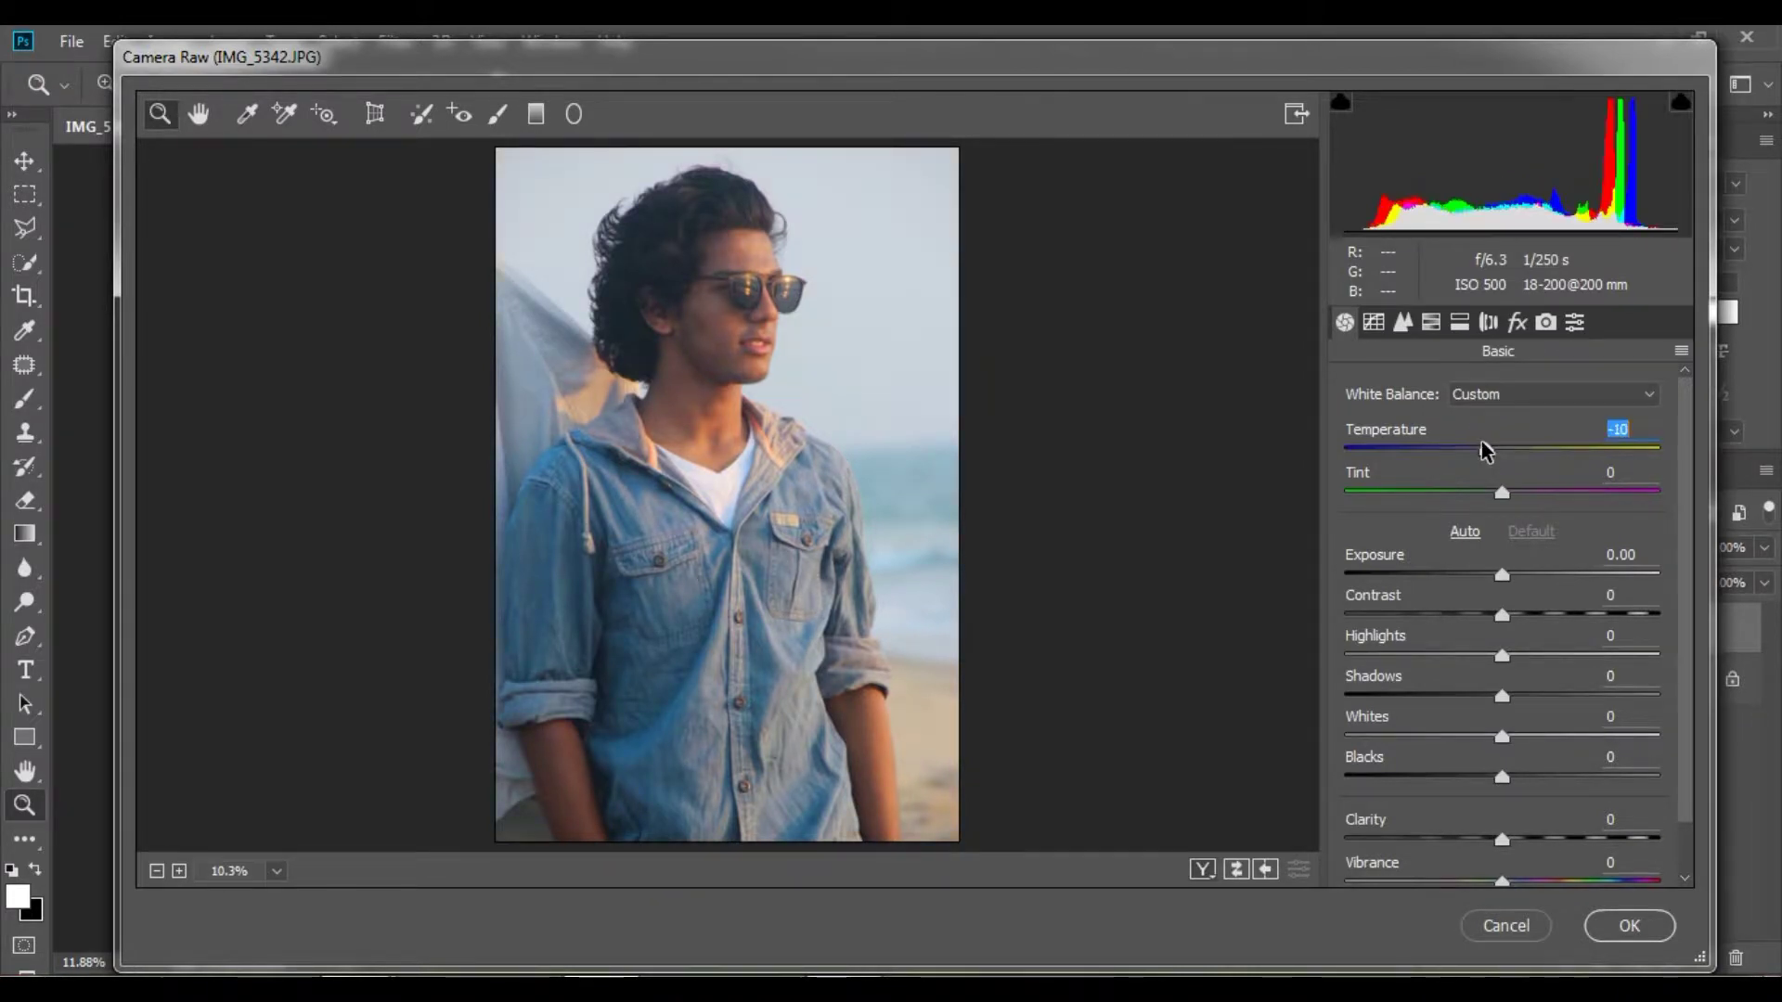
pyautogui.moveTo(1501, 574)
pyautogui.mouseDown()
pyautogui.moveTo(1525, 614)
pyautogui.moveTo(1468, 655)
pyautogui.moveTo(1524, 697)
pyautogui.mouseUp()
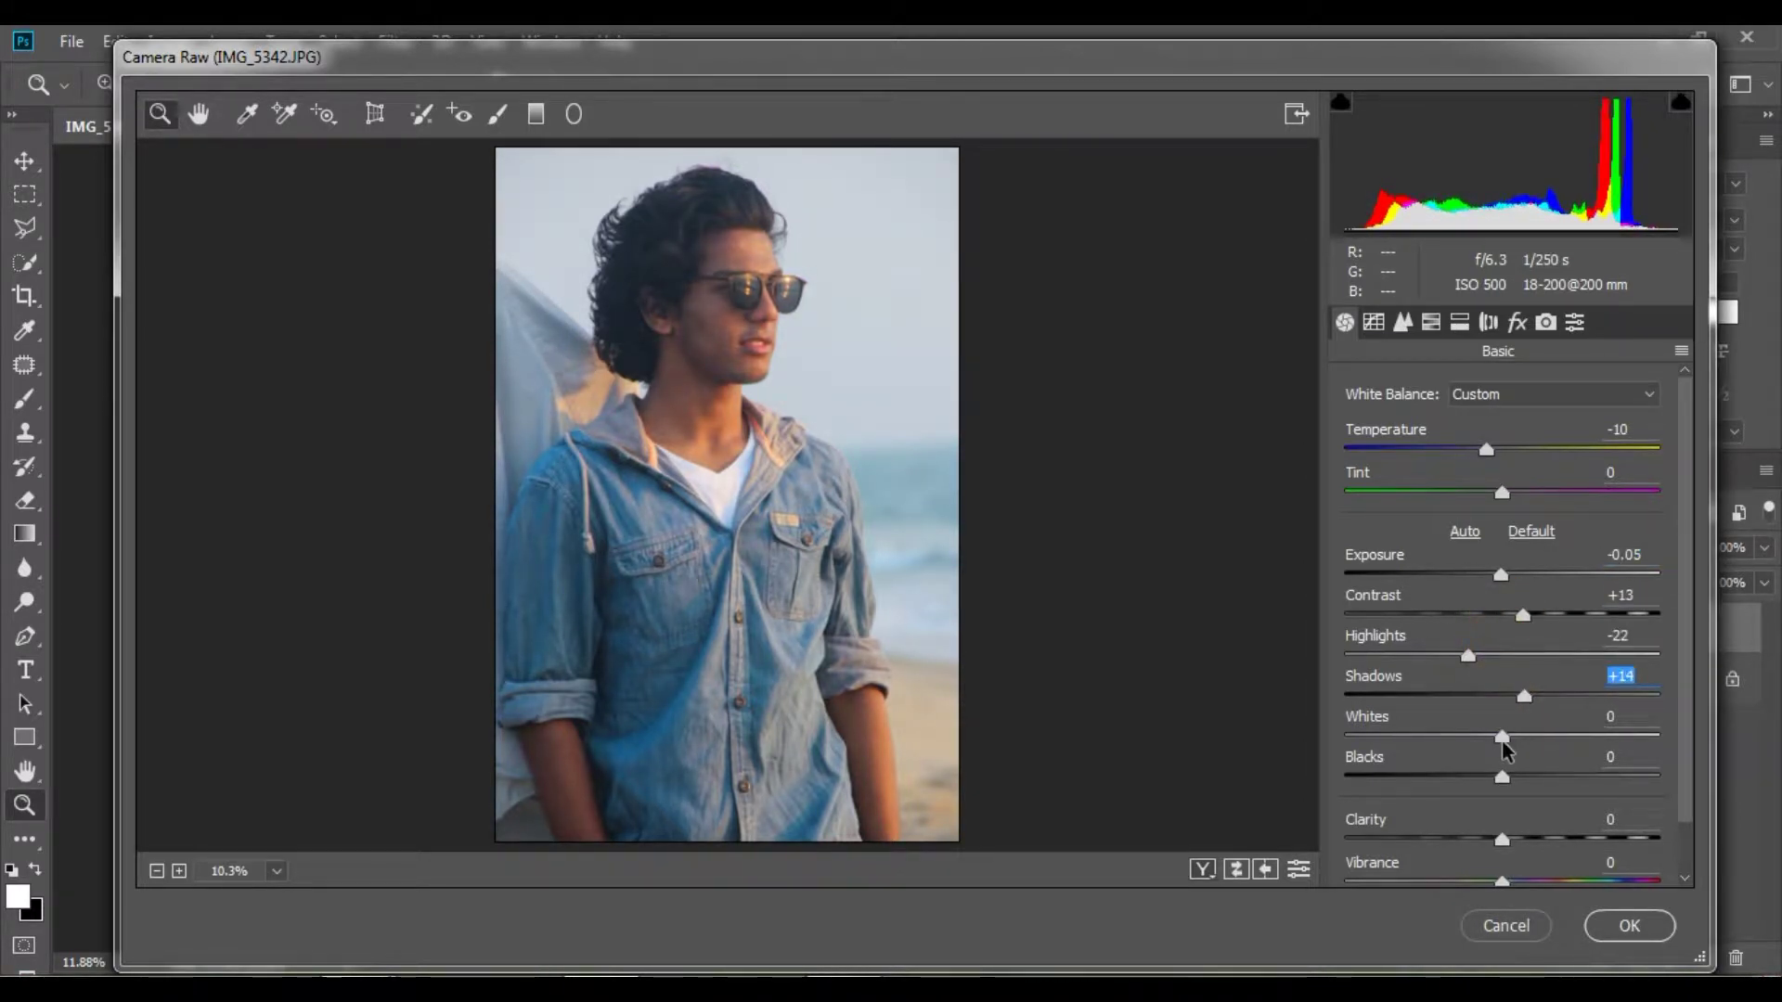
pyautogui.moveTo(1501, 736); pyautogui.dragTo(1475, 777)
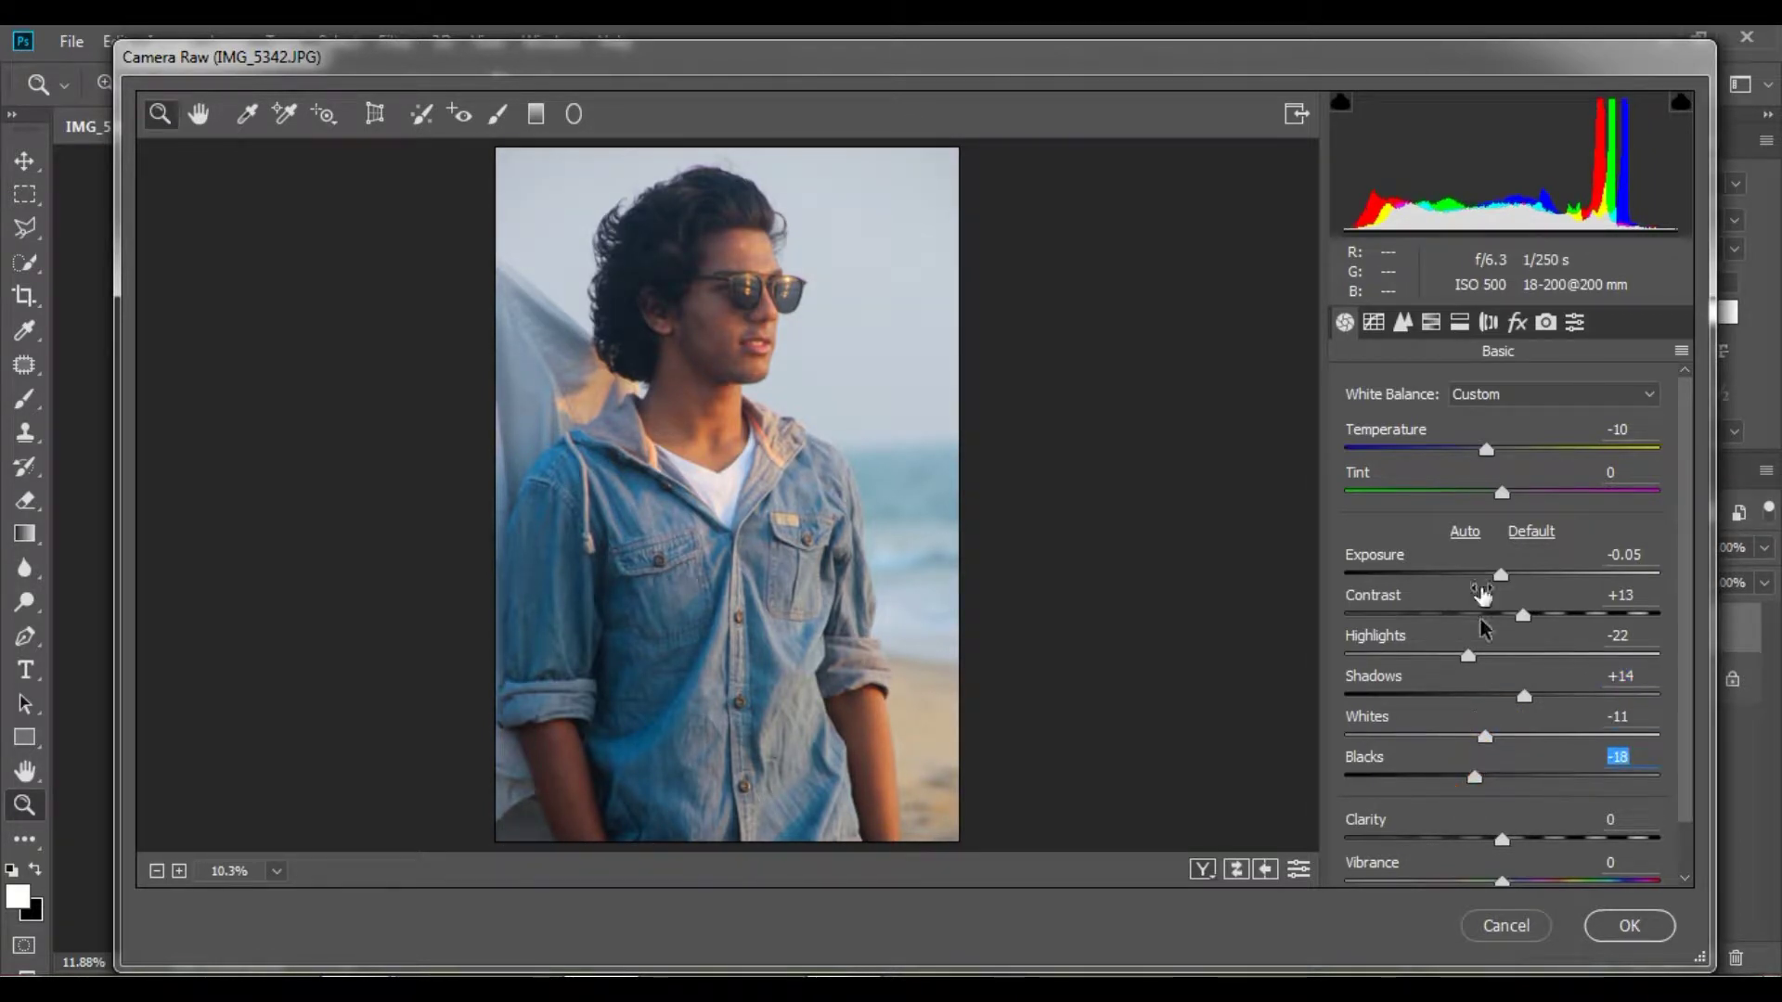
pyautogui.moveTo(1502, 838); pyautogui.dragTo(1518, 839)
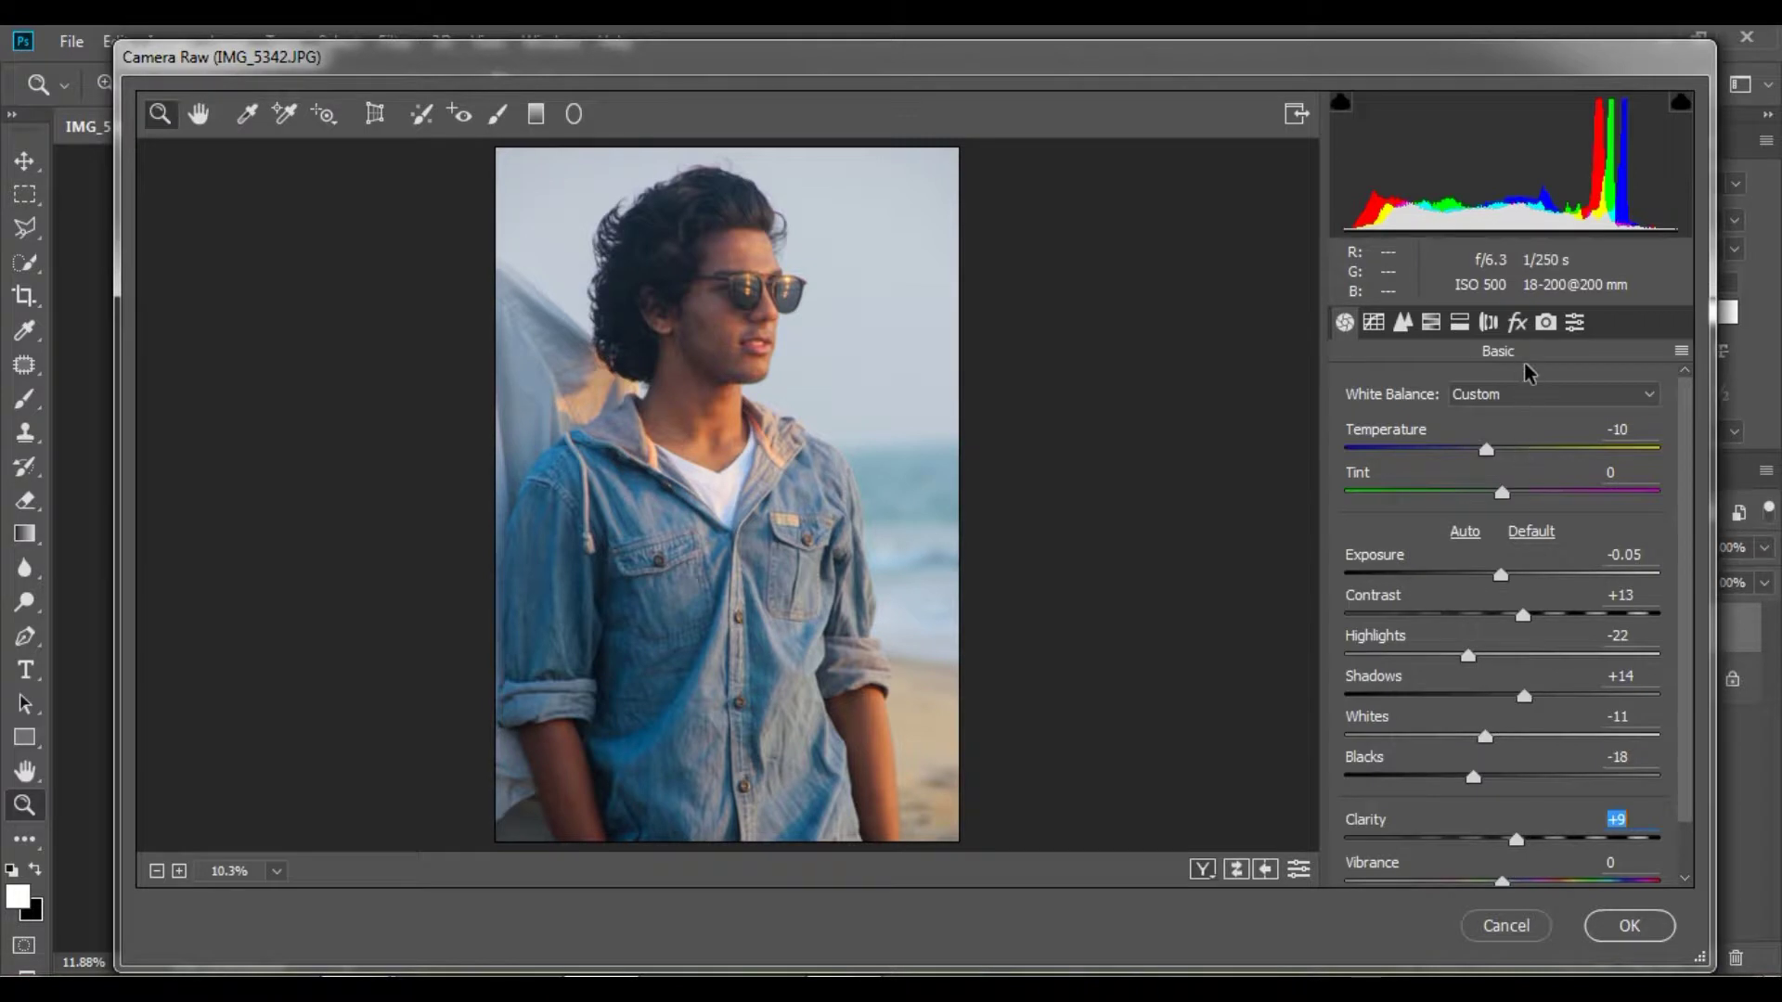
# Calibrate Shadows Tint +40, Green Hue +28, Blue Hue -13 and Red Saturation -21.
pyautogui.click(1546, 324)
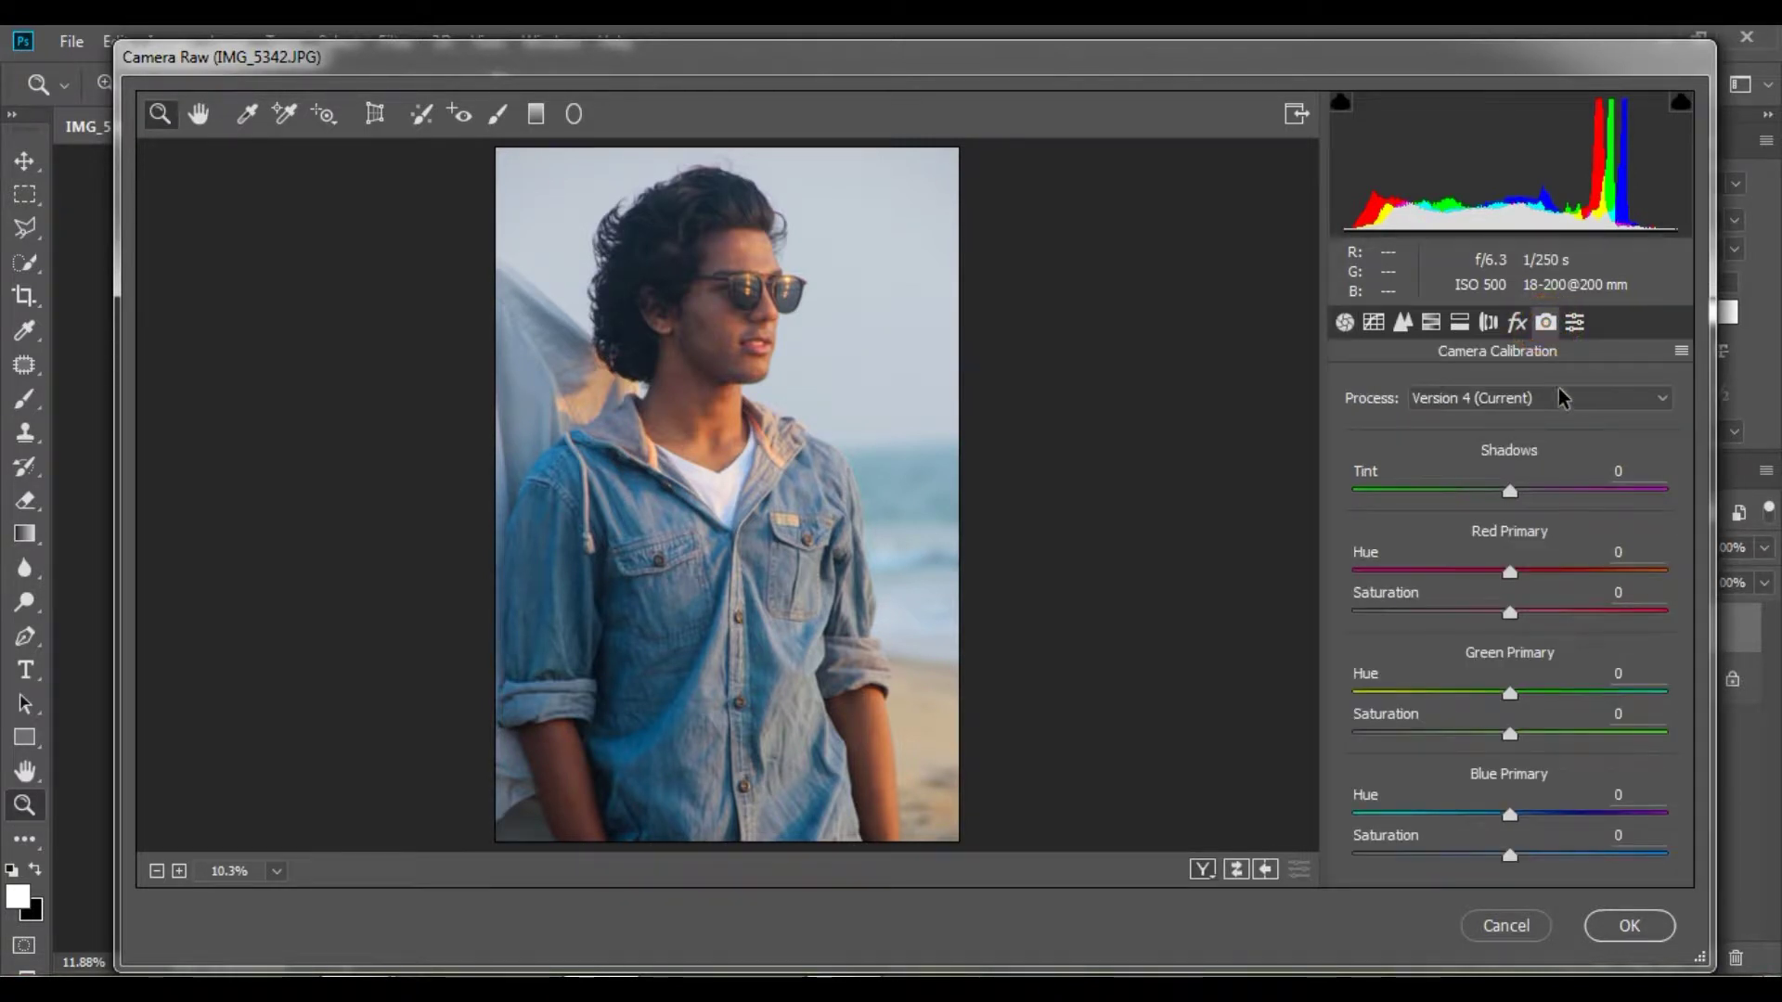
pyautogui.moveTo(1509, 491); pyautogui.dragTo(1572, 492)
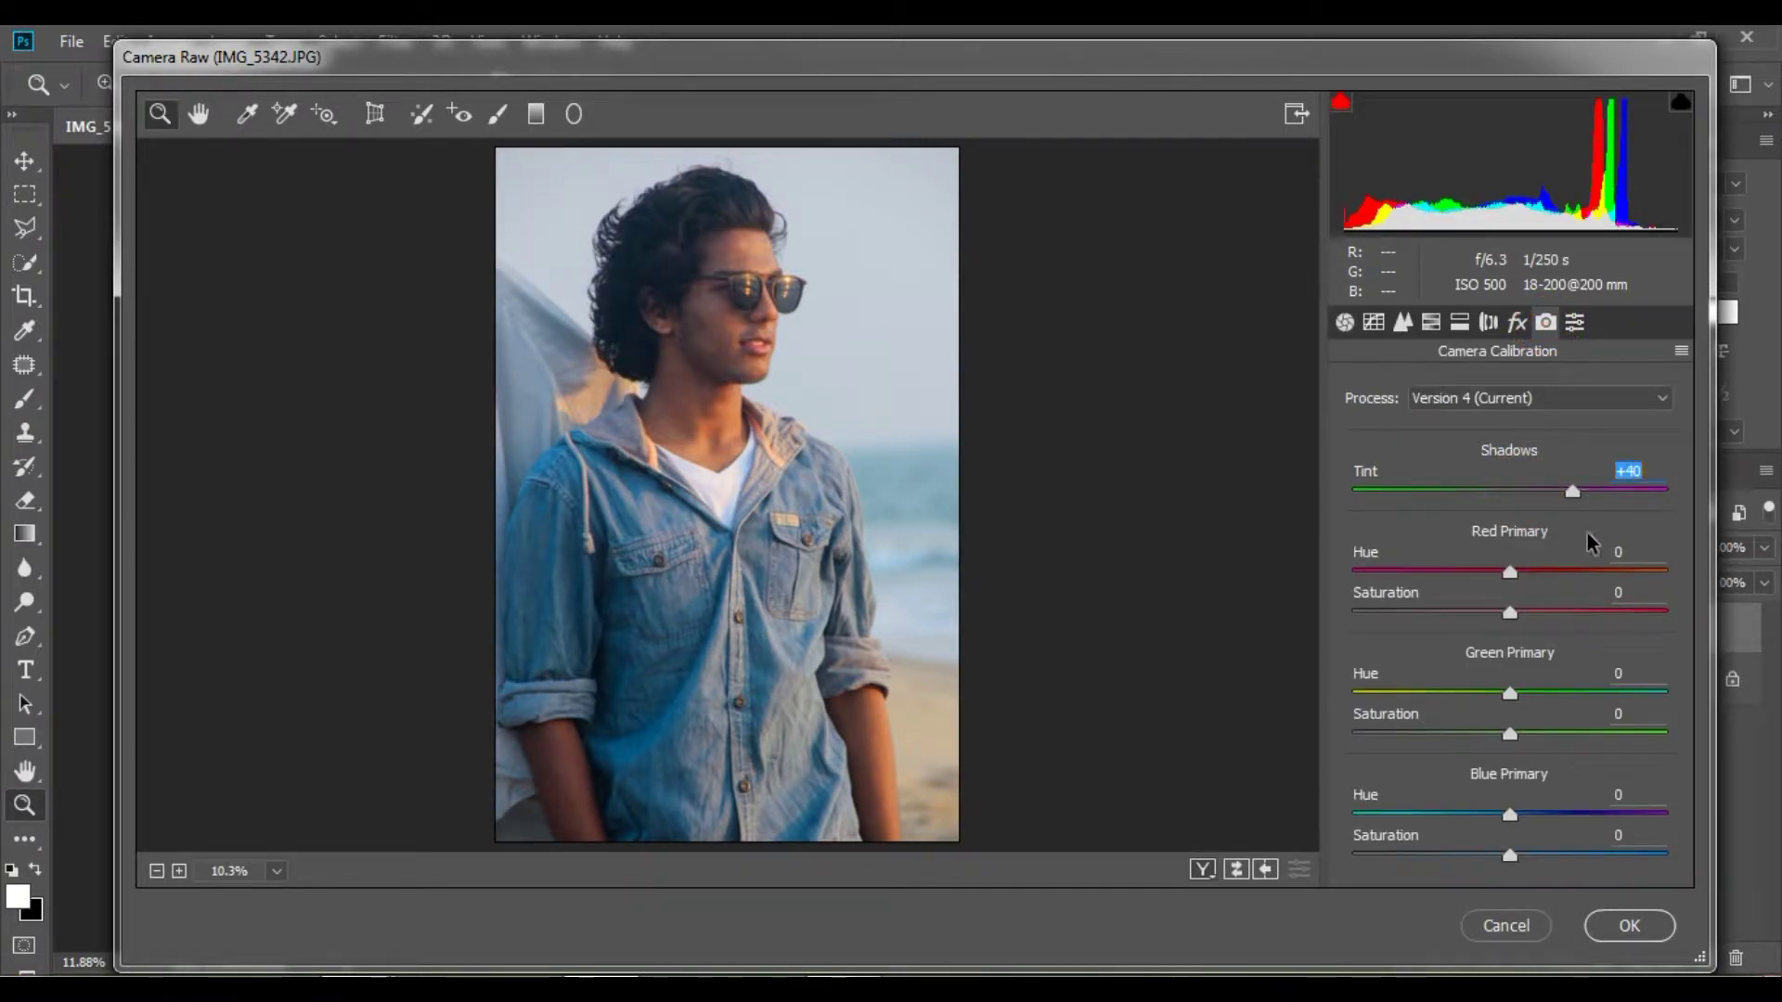
pyautogui.moveTo(1510, 692); pyautogui.dragTo(1555, 691)
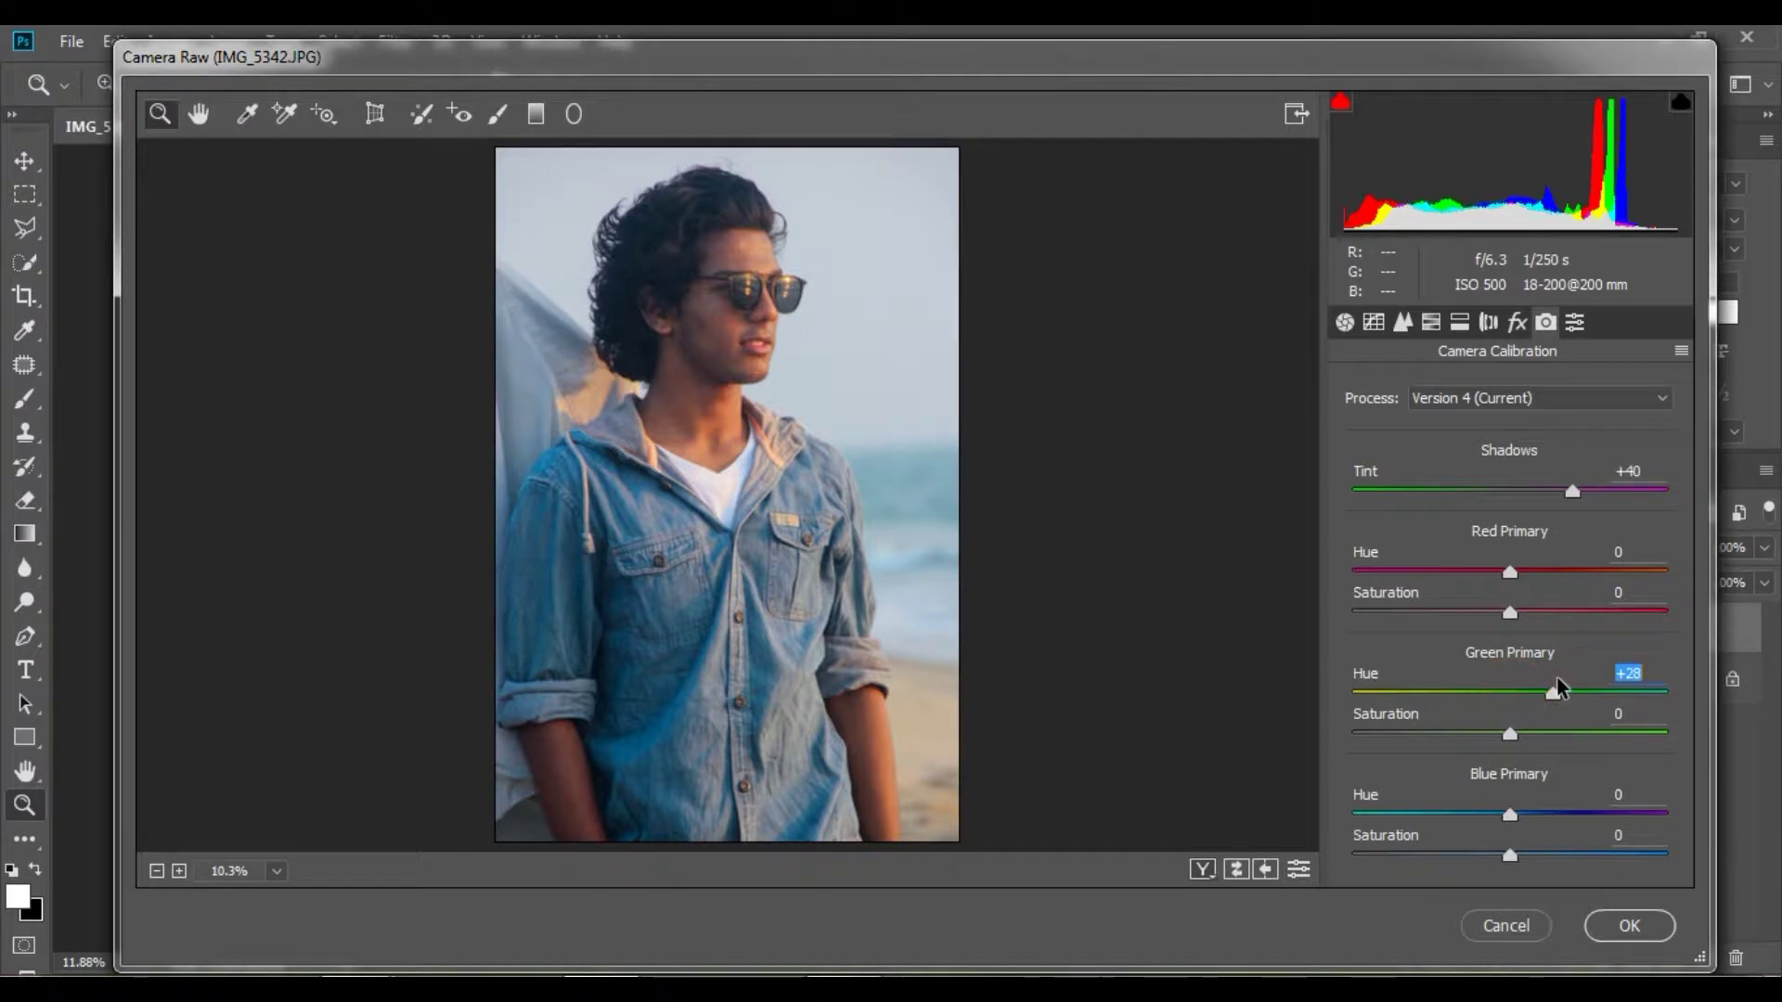
pyautogui.moveTo(1510, 814); pyautogui.dragTo(1489, 814)
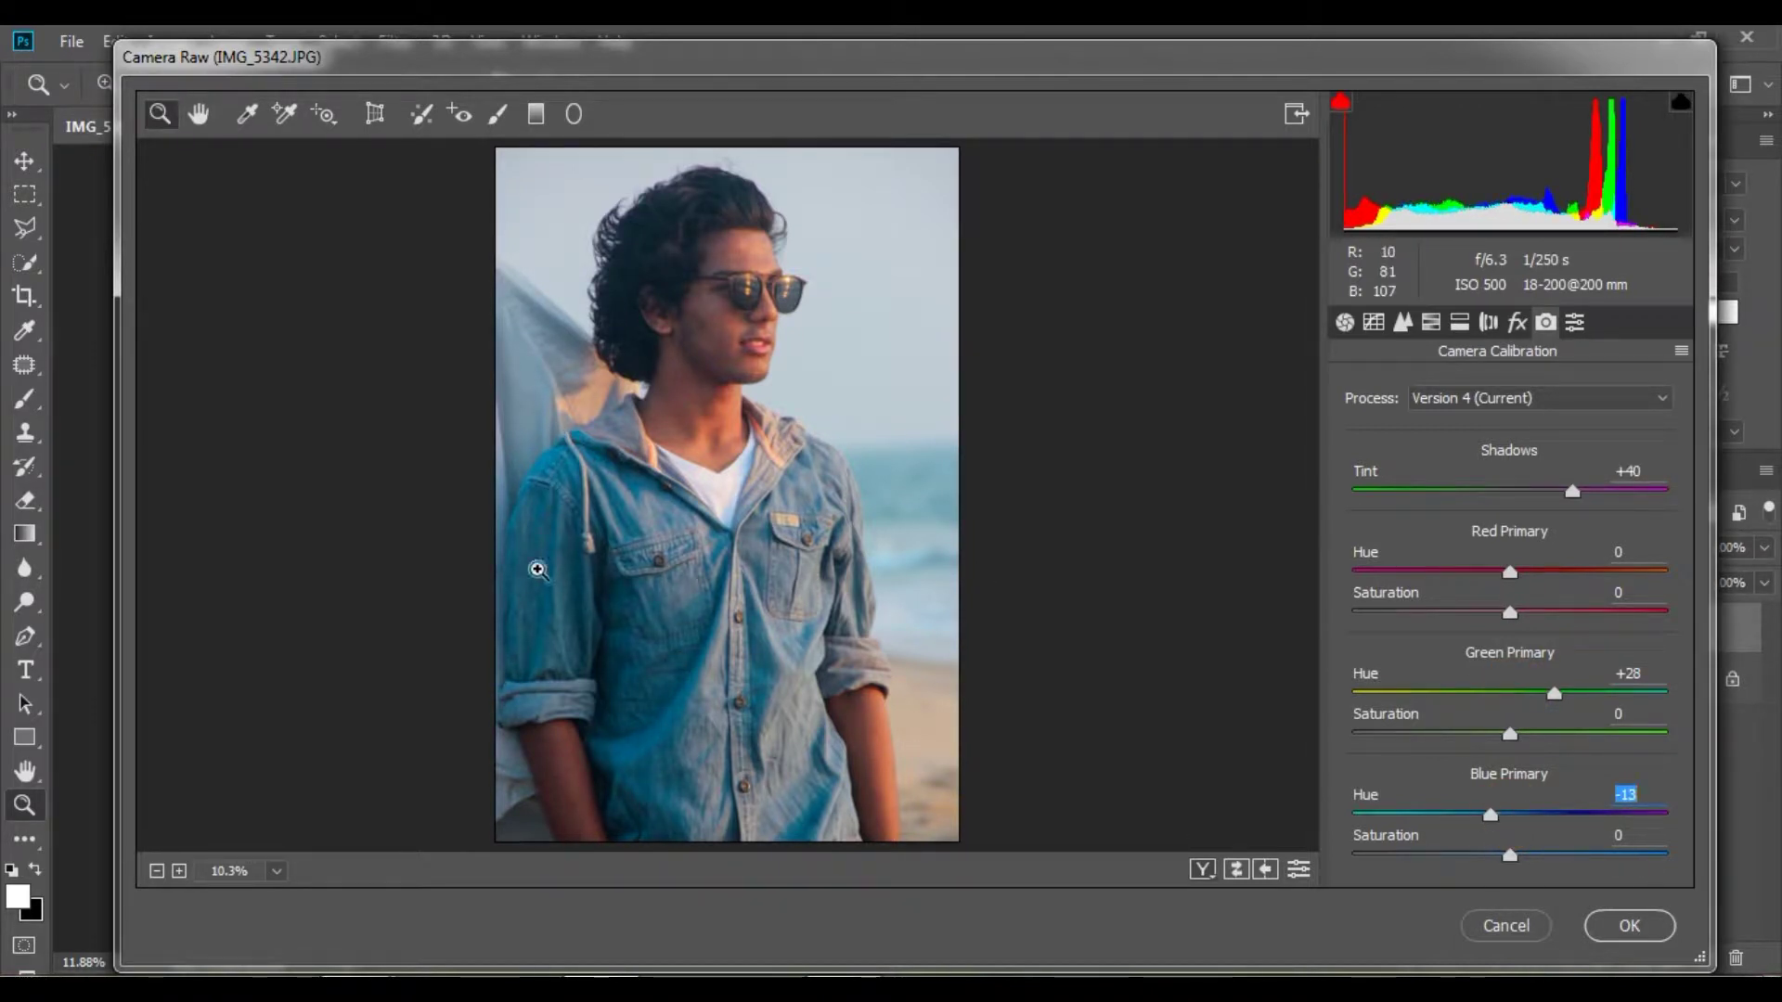
pyautogui.moveTo(1509, 614); pyautogui.dragTo(1477, 614)
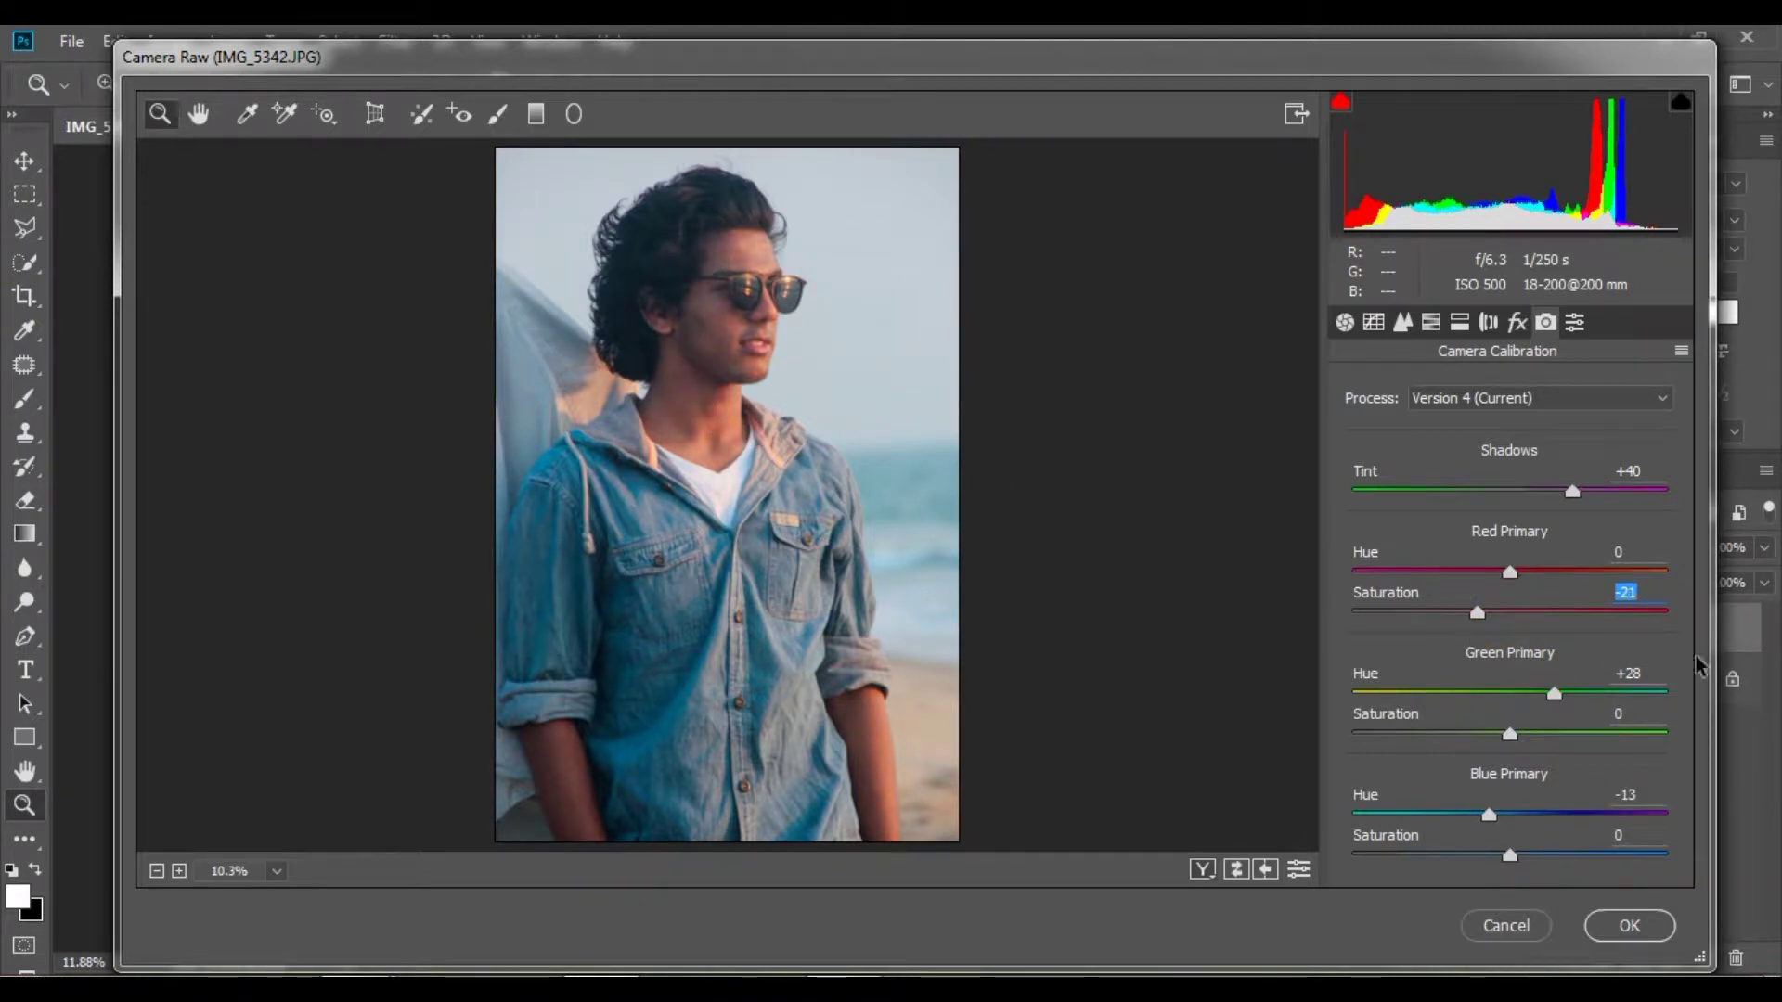
# Add a -14 post-crop vignette in the Effects panel.
pyautogui.click(1516, 322)
pyautogui.moveTo(1501, 752); pyautogui.dragTo(1479, 754)
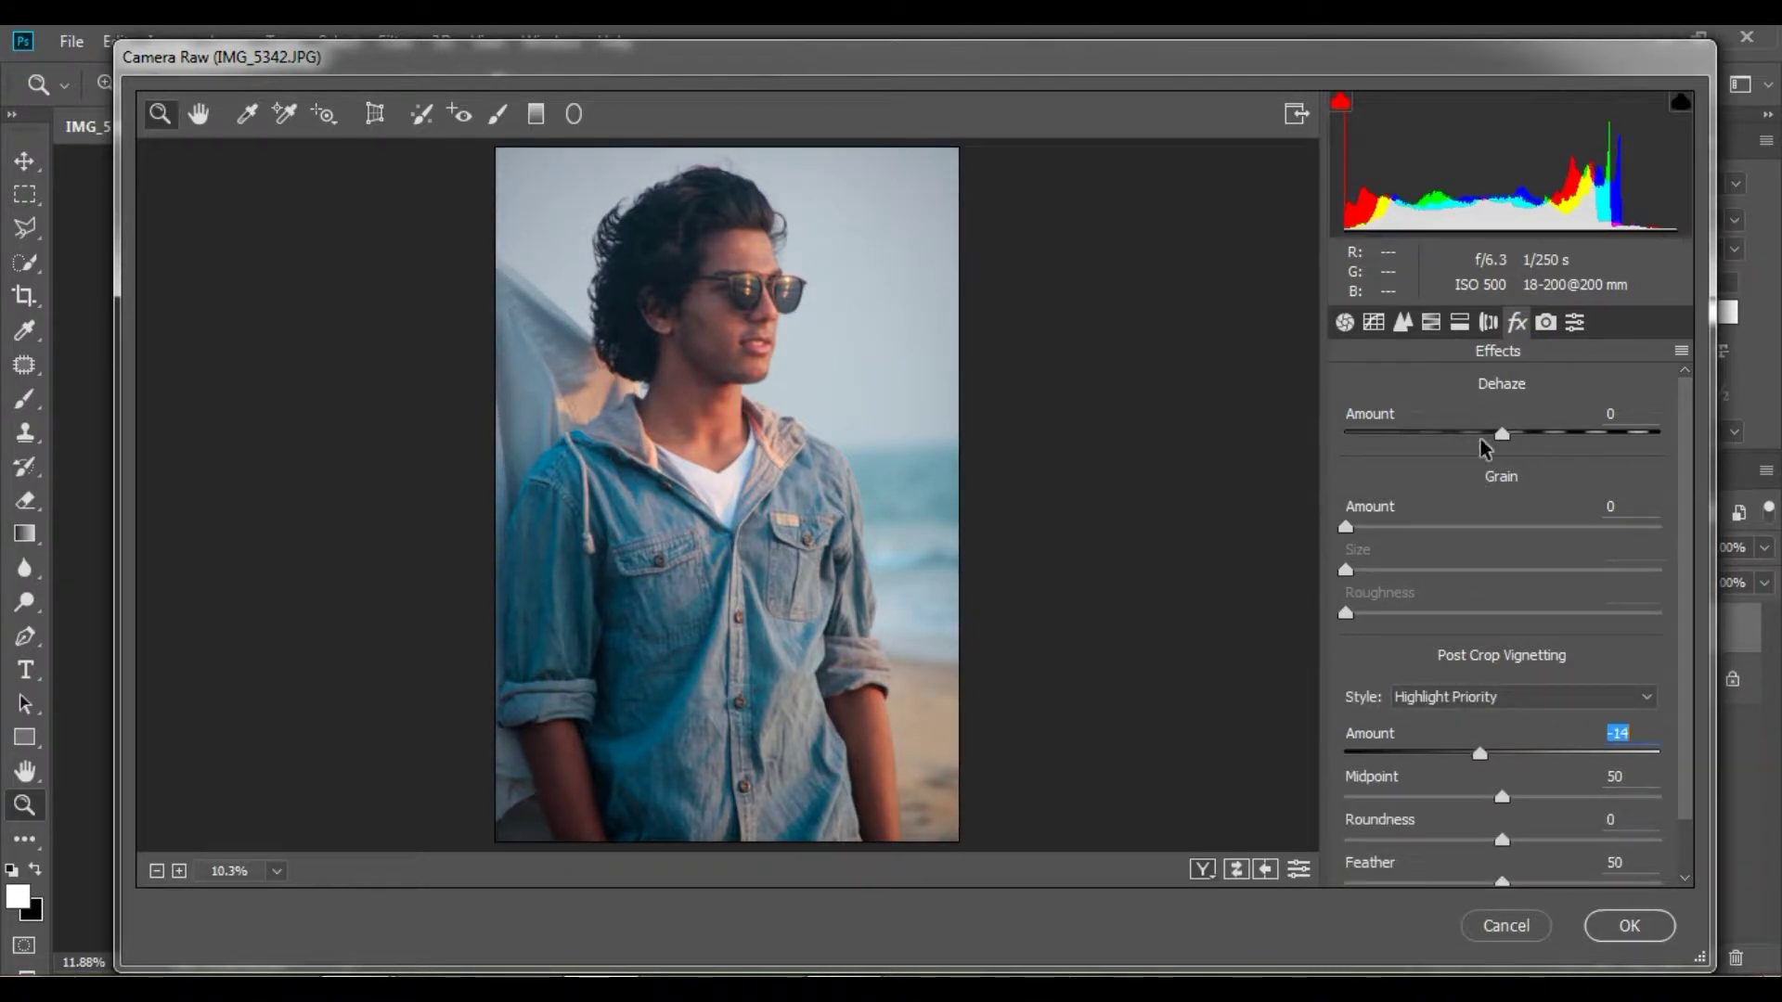
pyautogui.click(1385, 322)
# Set the parametric tone curve to Highlights -57 and Darks -9.
pyautogui.click(1413, 394)
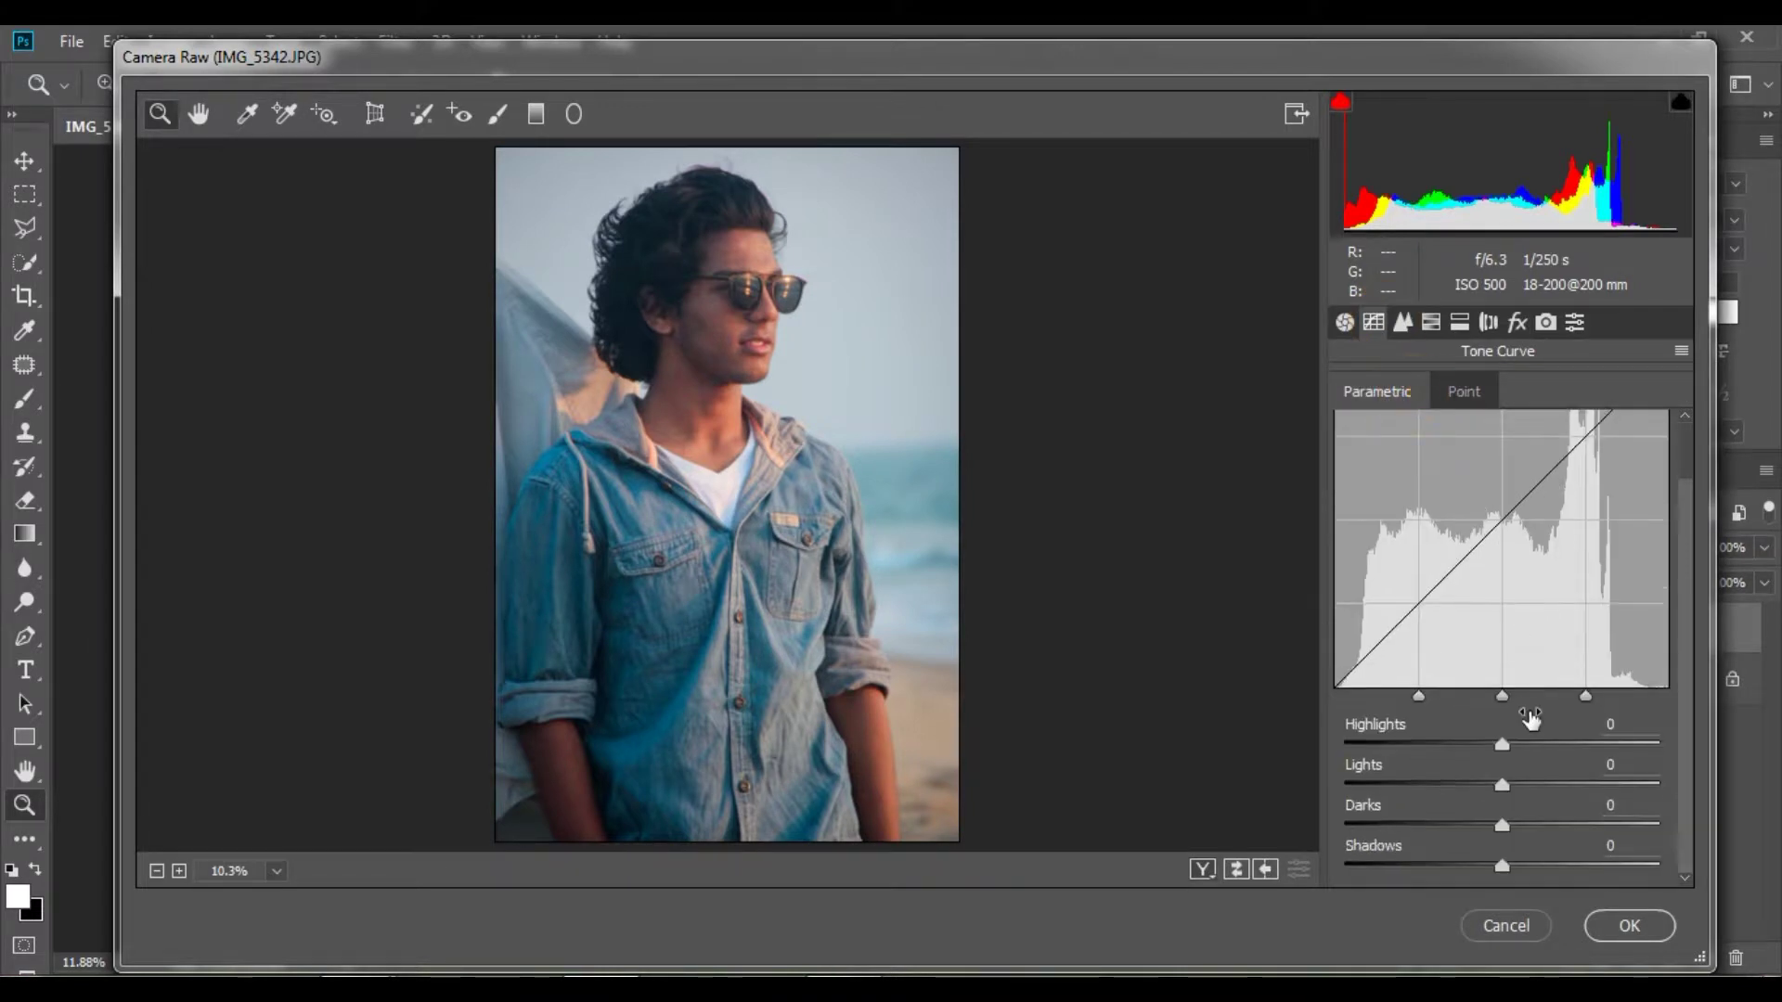
pyautogui.moveTo(1502, 744)
pyautogui.mouseDown()
pyautogui.moveTo(1389, 742)
pyautogui.moveTo(1413, 743)
pyautogui.mouseUp()
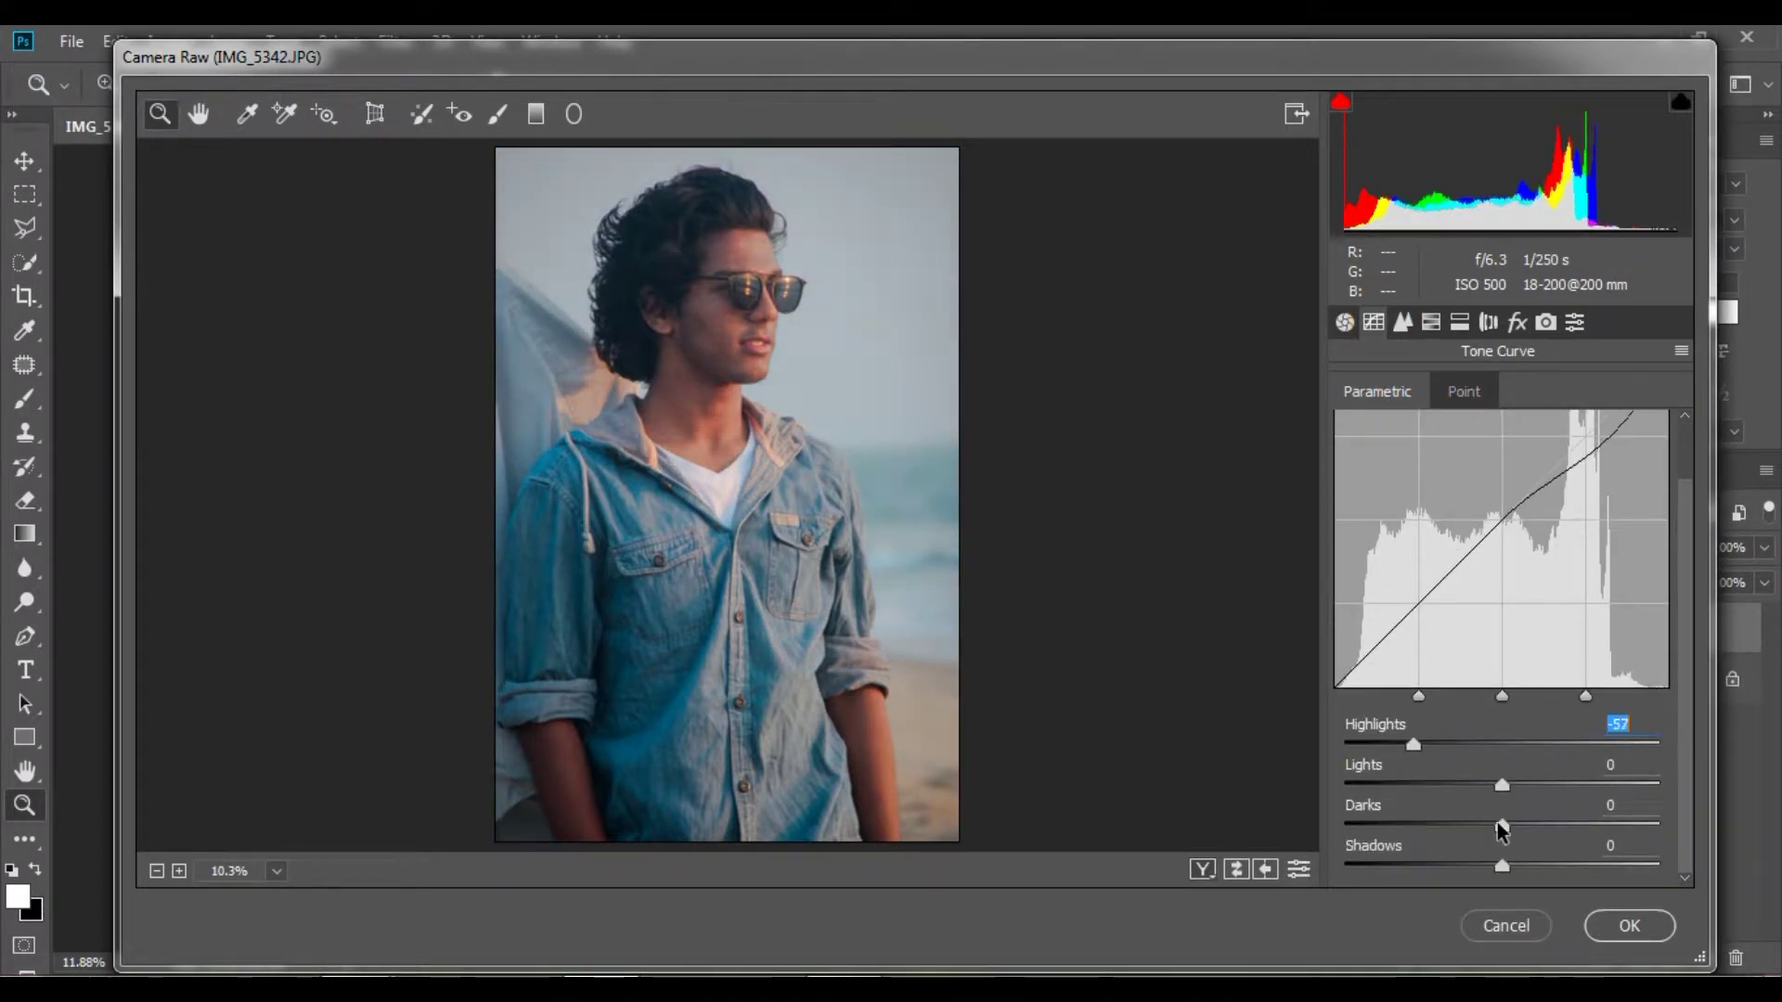
pyautogui.moveTo(1500, 825); pyautogui.dragTo(1505, 866)
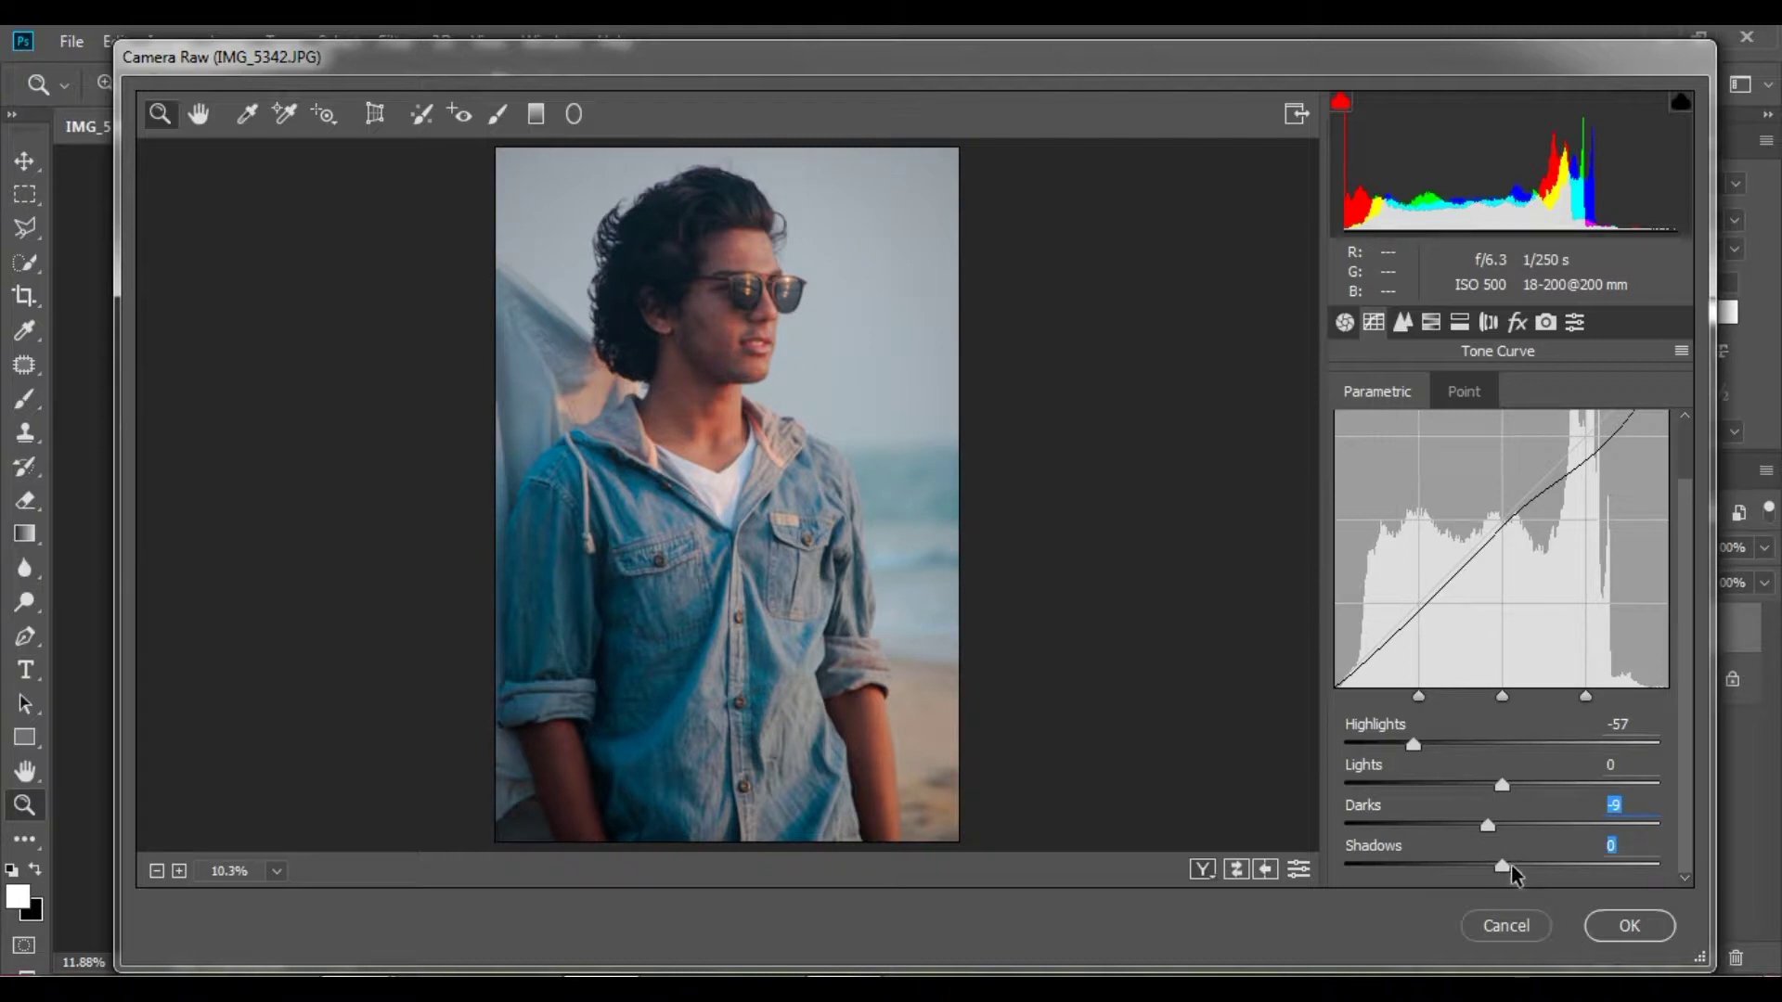
# Reshape the Blue point curve, moving its black point and pulling down the upper midtones.
pyautogui.click(1443, 397)
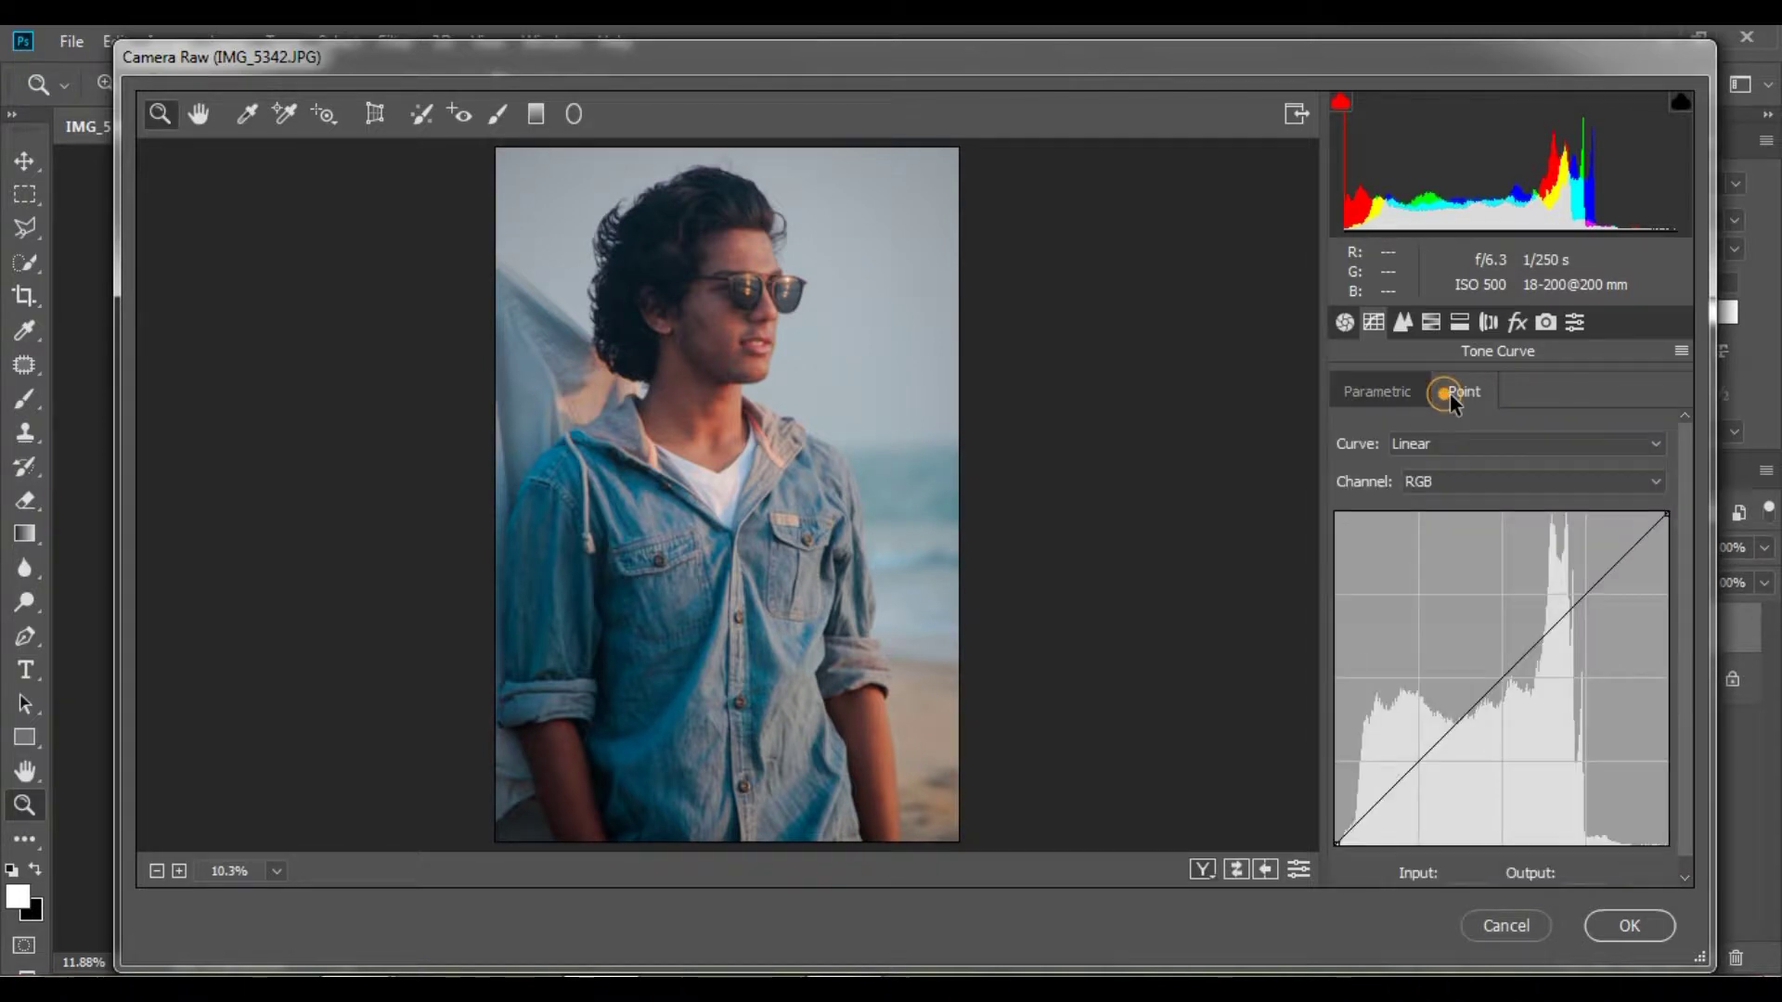
pyautogui.click(1436, 484)
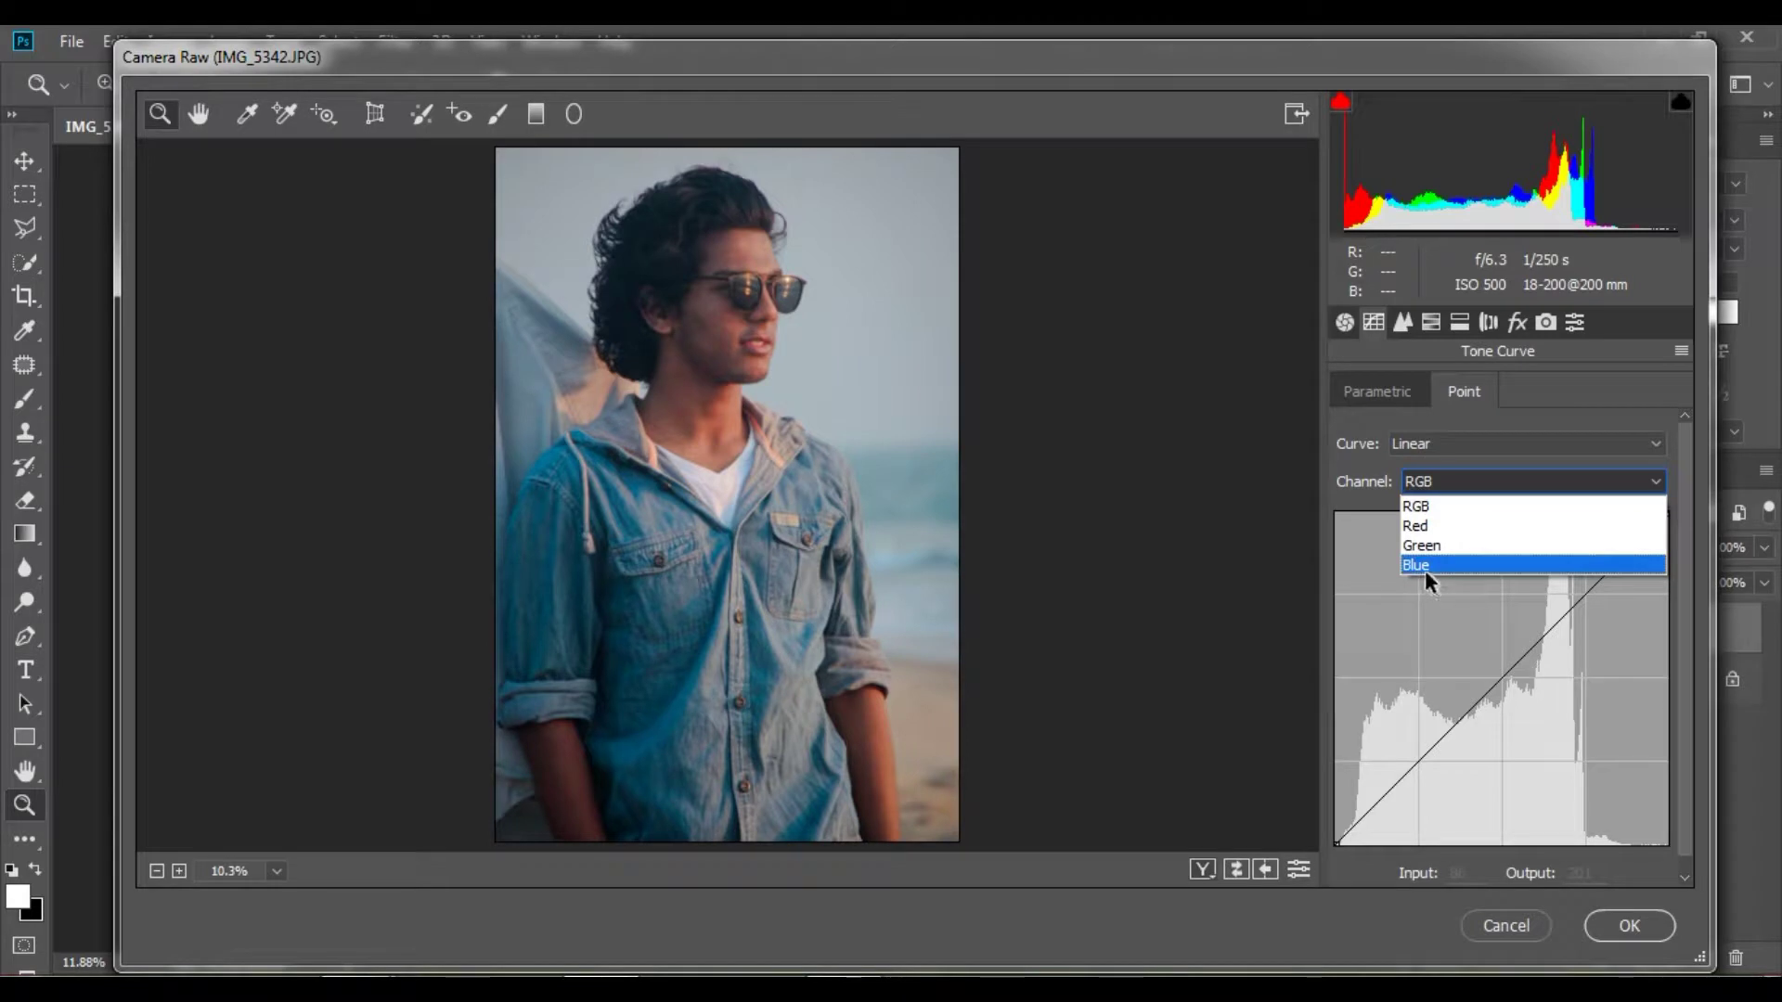
pyautogui.click(1423, 565)
pyautogui.click(1333, 842)
pyautogui.moveTo(1331, 840); pyautogui.dragTo(1326, 834)
pyautogui.moveTo(1591, 587); pyautogui.dragTo(1589, 598)
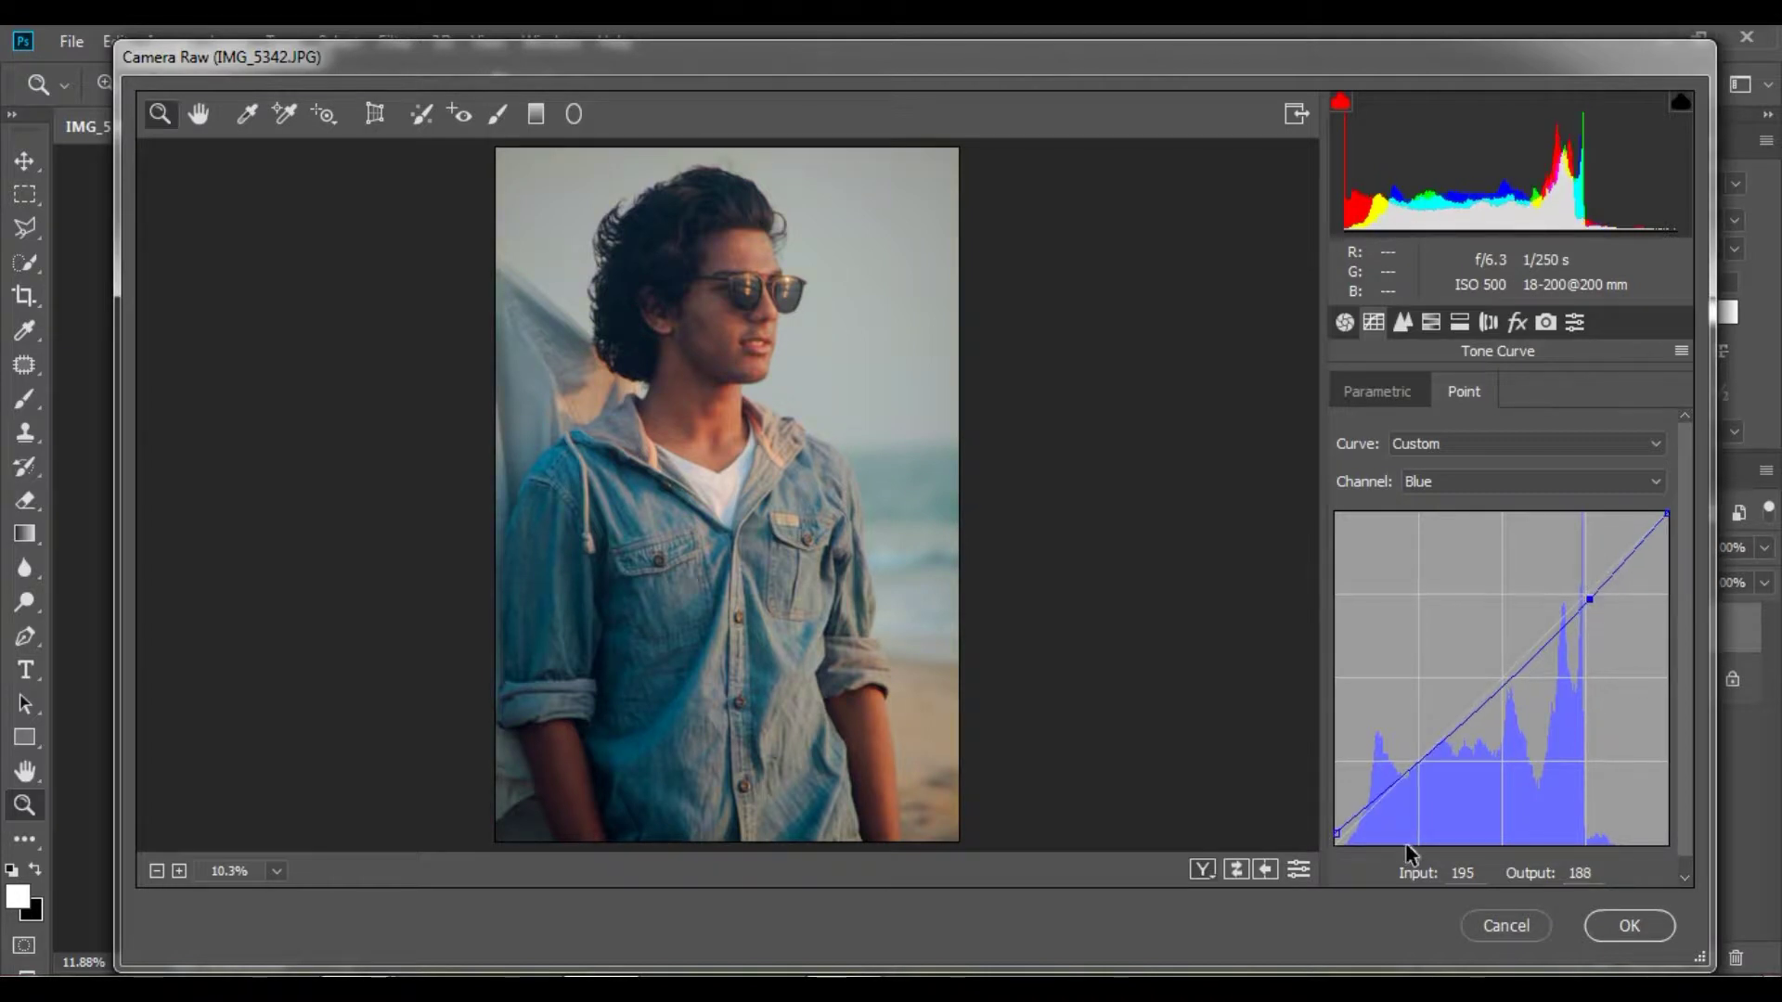
pyautogui.moveTo(1337, 836); pyautogui.dragTo(1360, 854)
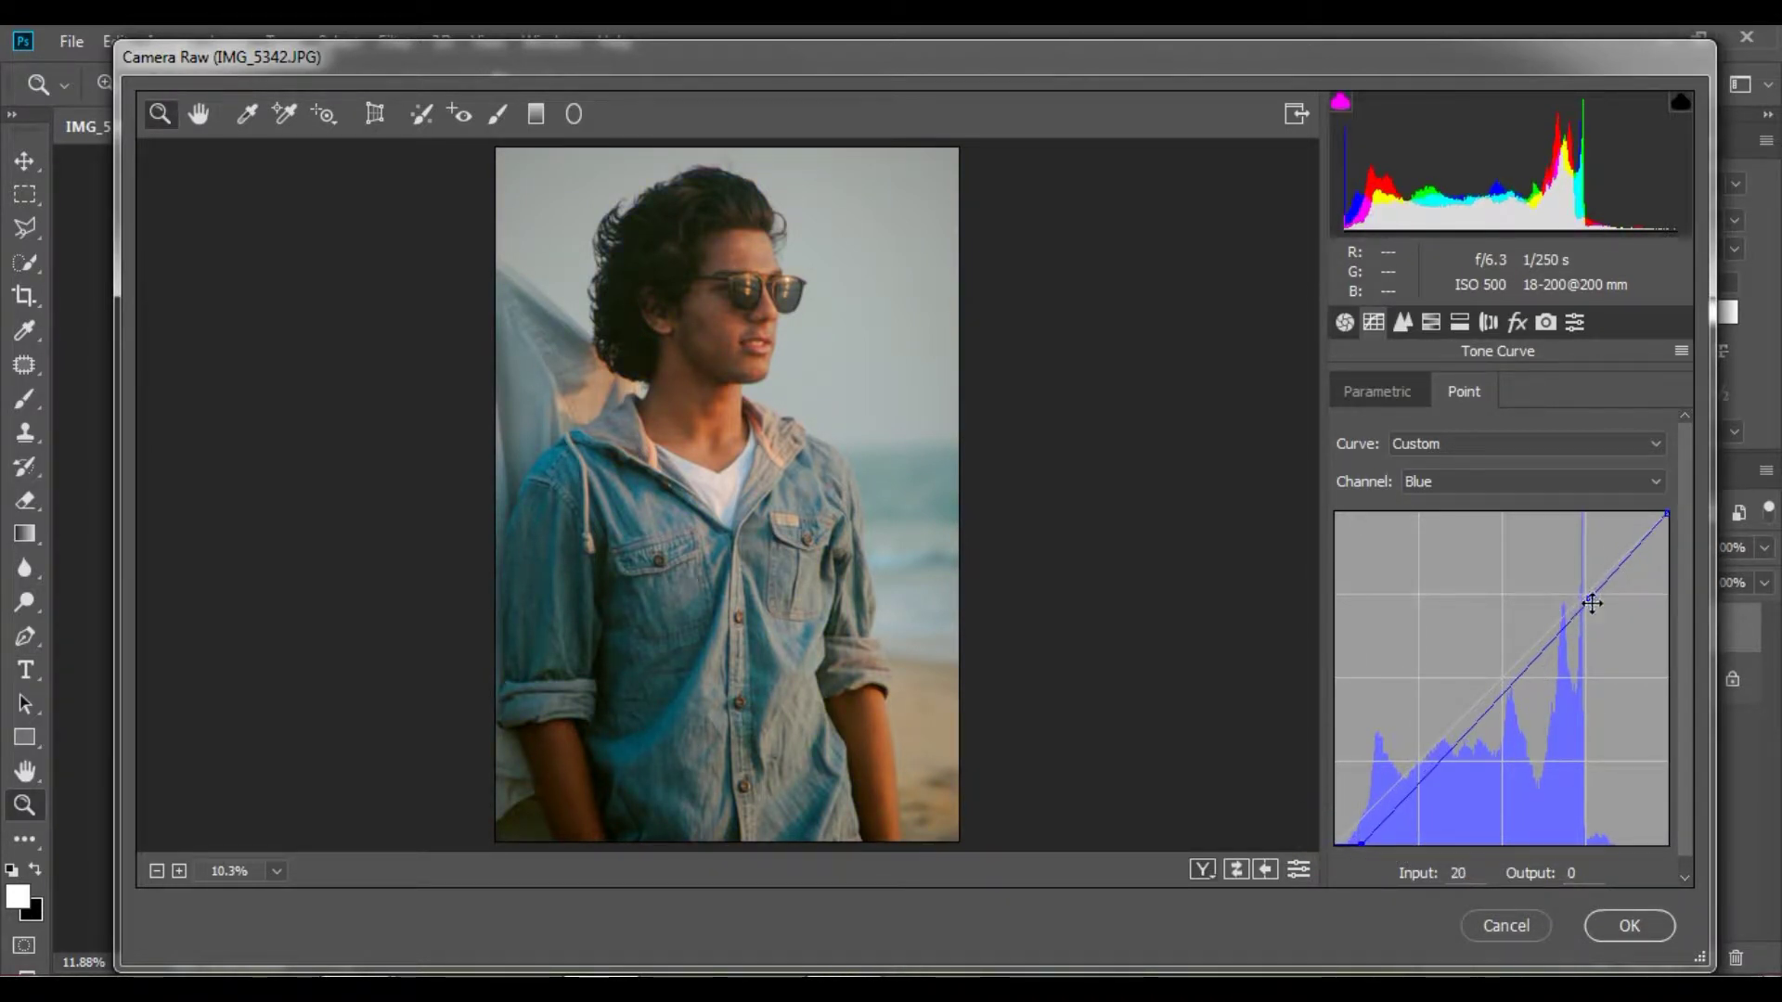
pyautogui.moveTo(1592, 603); pyautogui.dragTo(1584, 592)
# Move the Red channel curve's black point inward.
pyautogui.click(1485, 483)
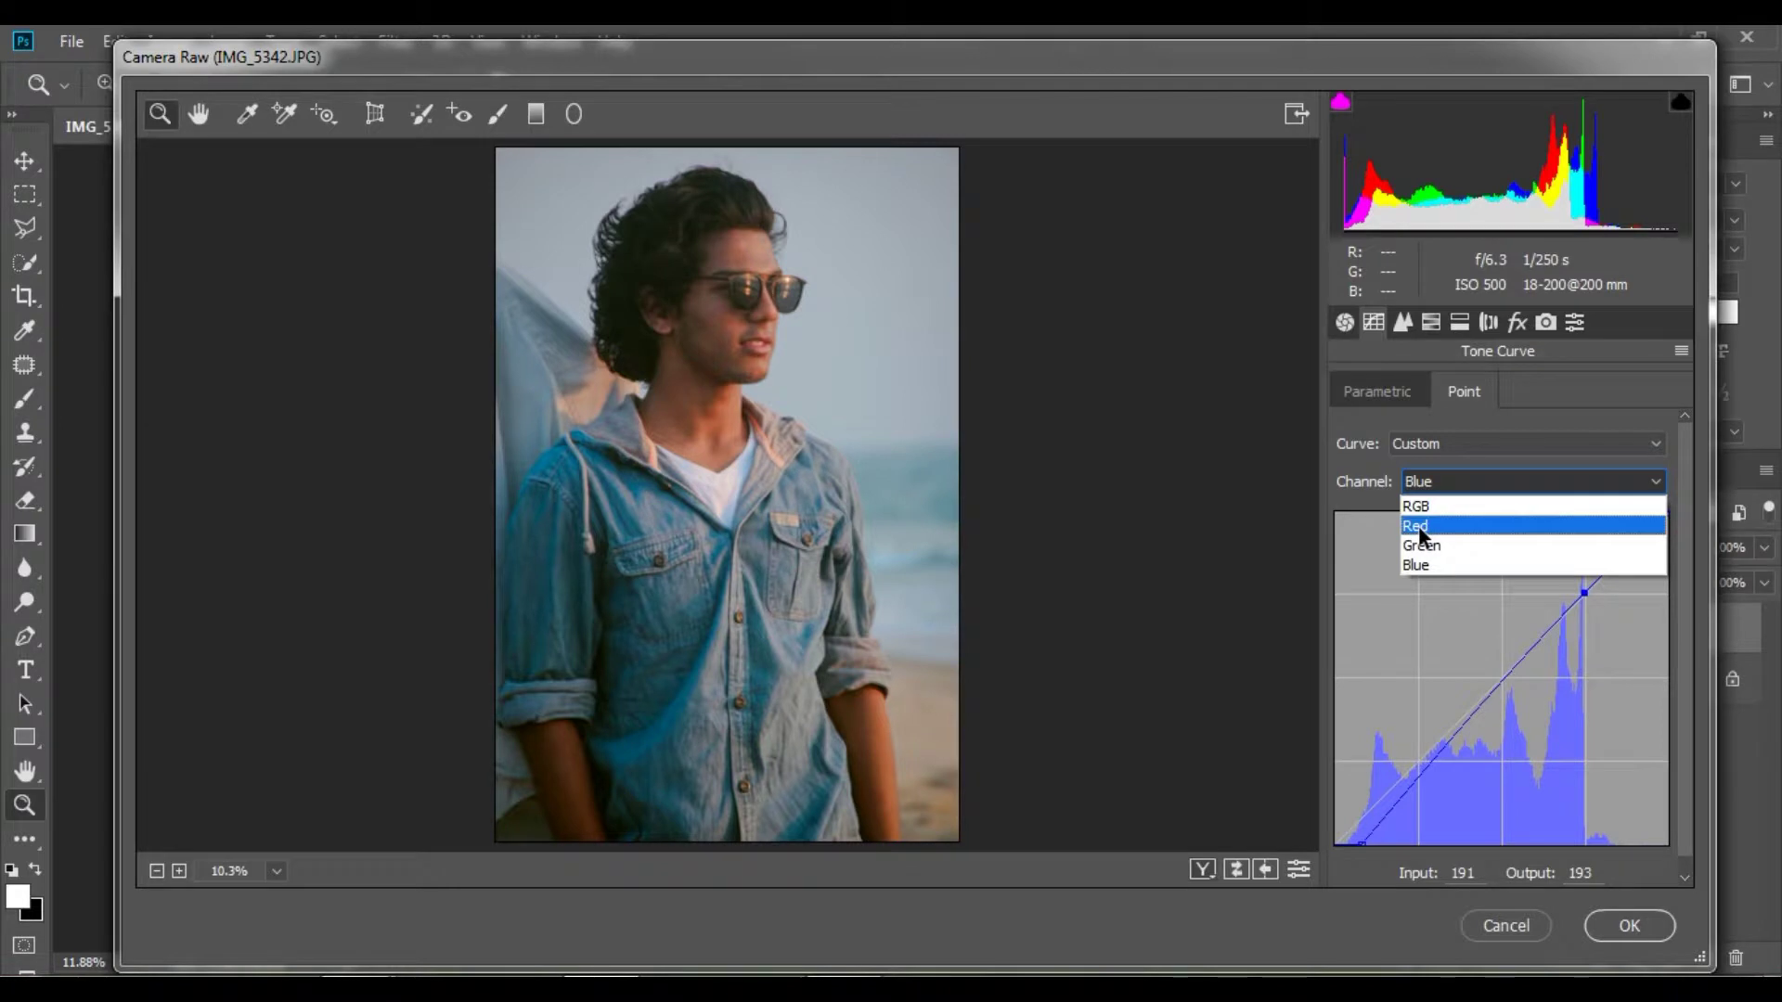
pyautogui.click(1420, 527)
pyautogui.moveTo(1339, 846); pyautogui.dragTo(1347, 845)
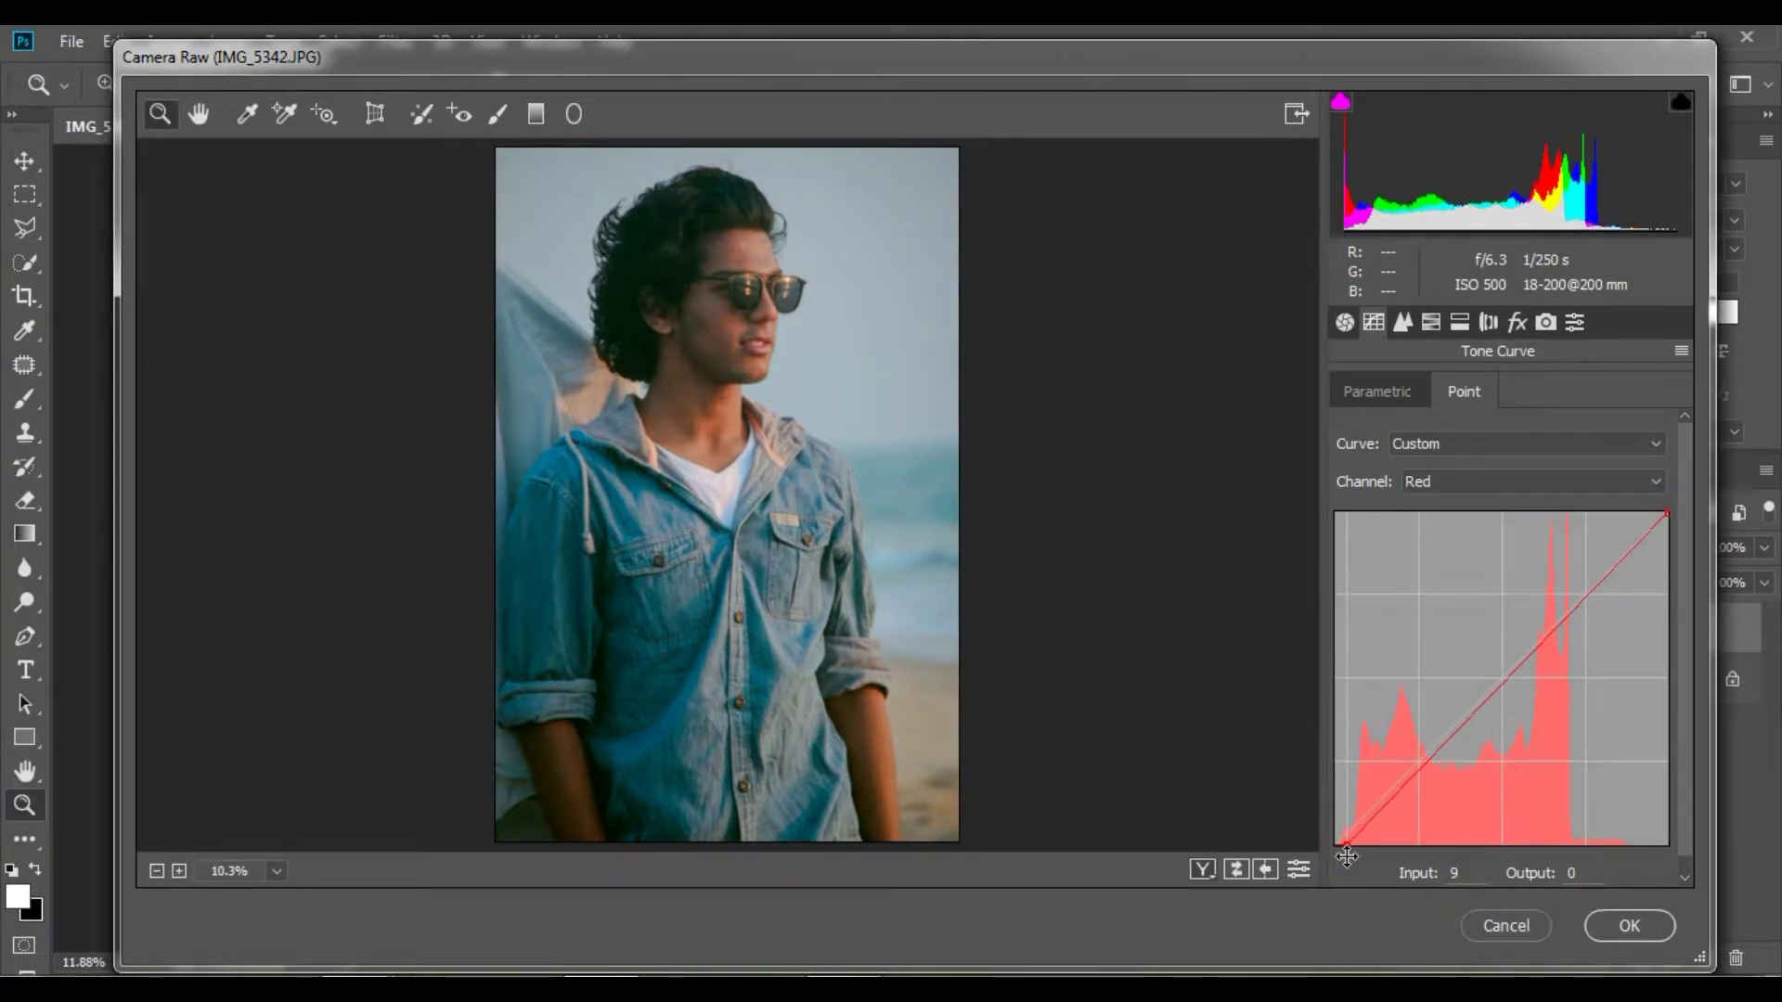
pyautogui.click(1402, 322)
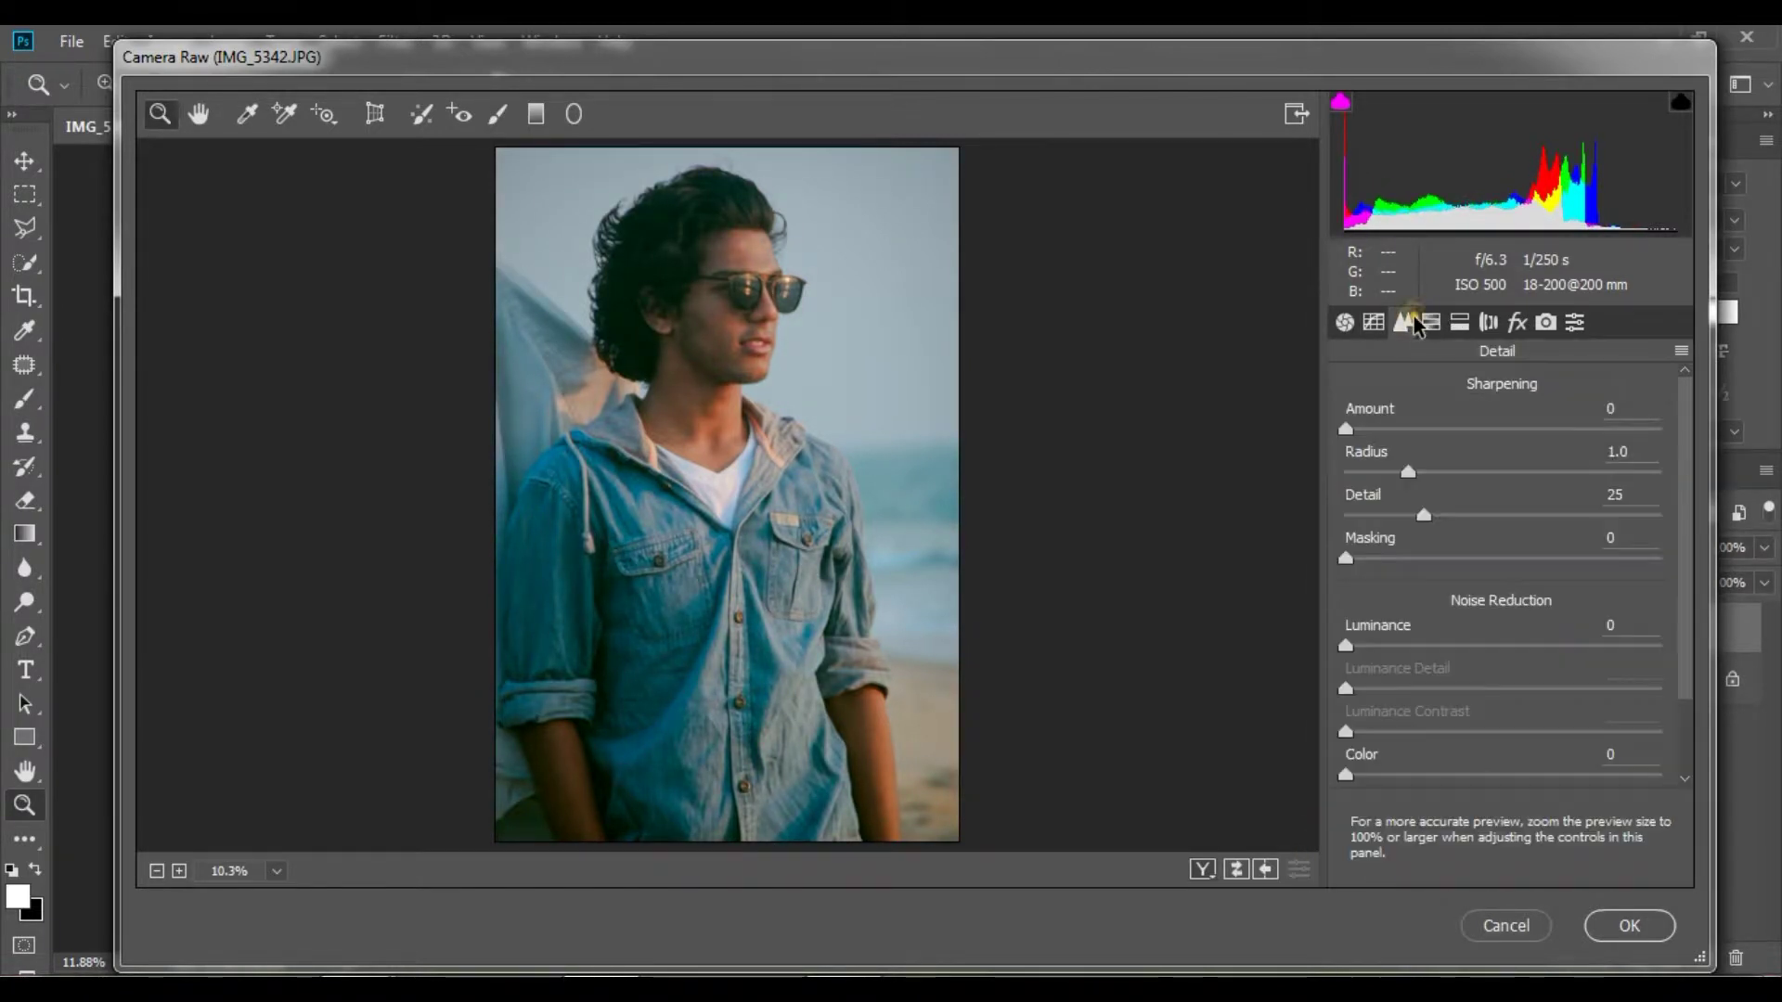
pyautogui.click(1430, 322)
pyautogui.click(1371, 431)
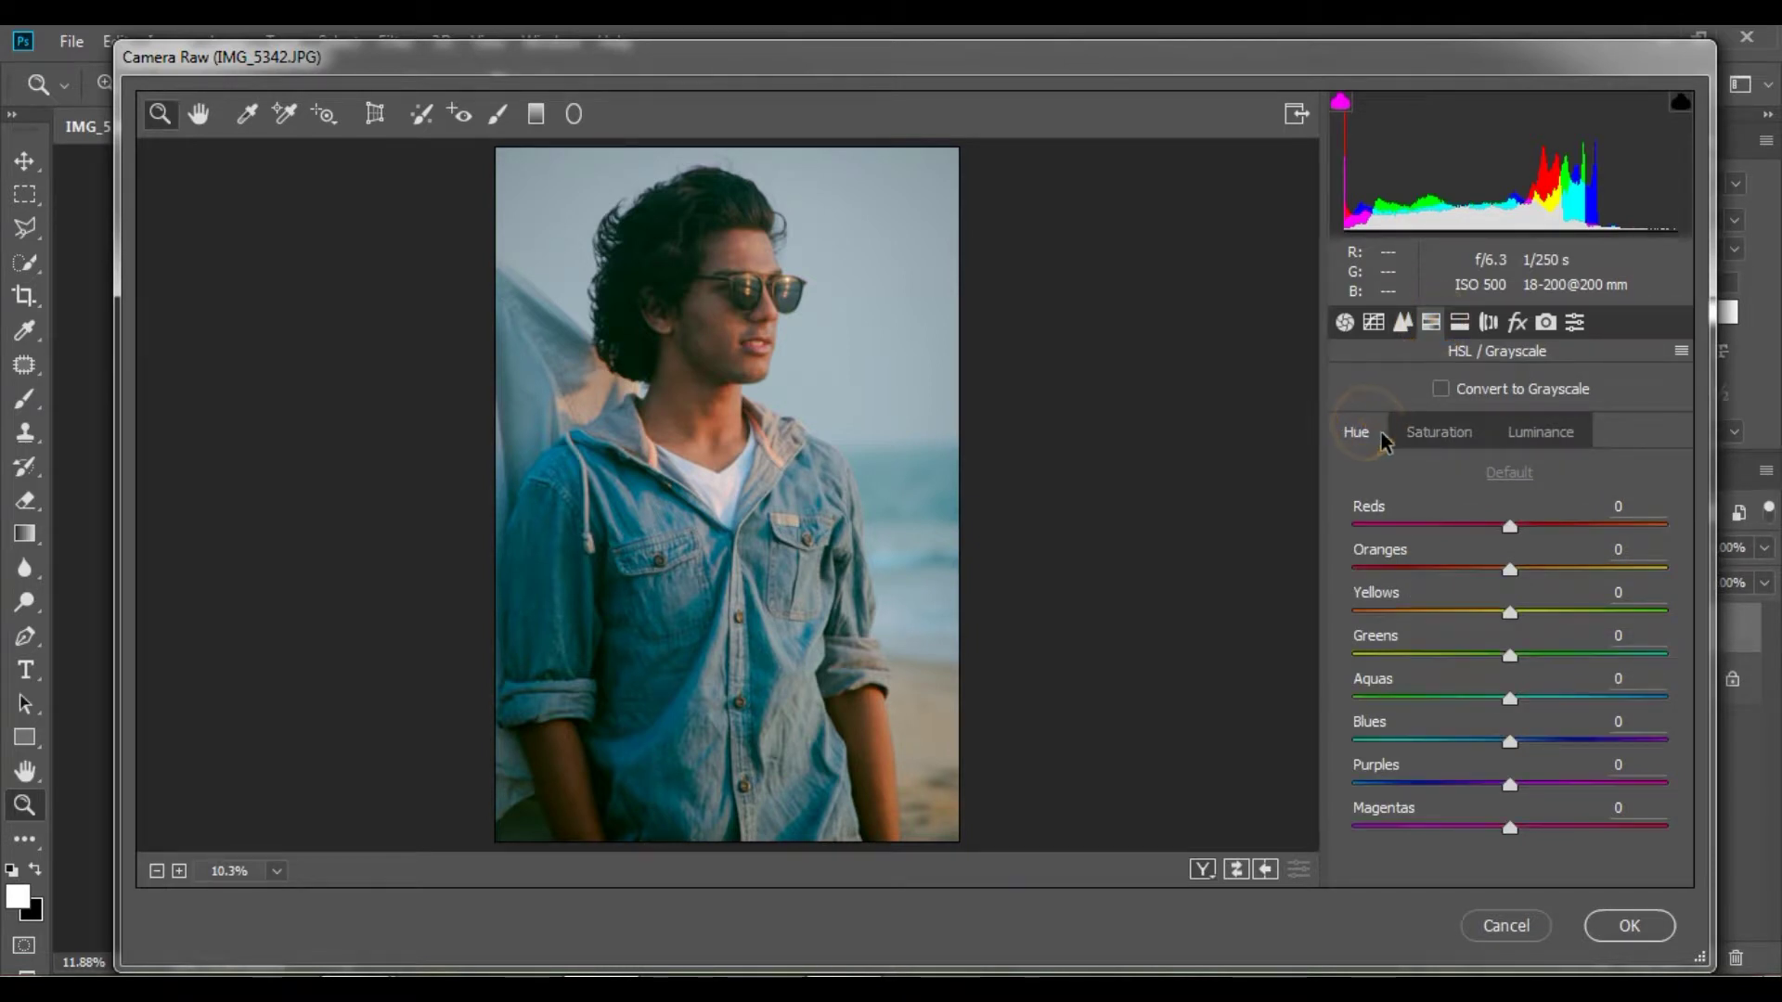
# Set HSL Blues hue to -23, Oranges luminance to +7 and Aquas luminance to -9.
pyautogui.moveTo(1510, 740); pyautogui.dragTo(1469, 741)
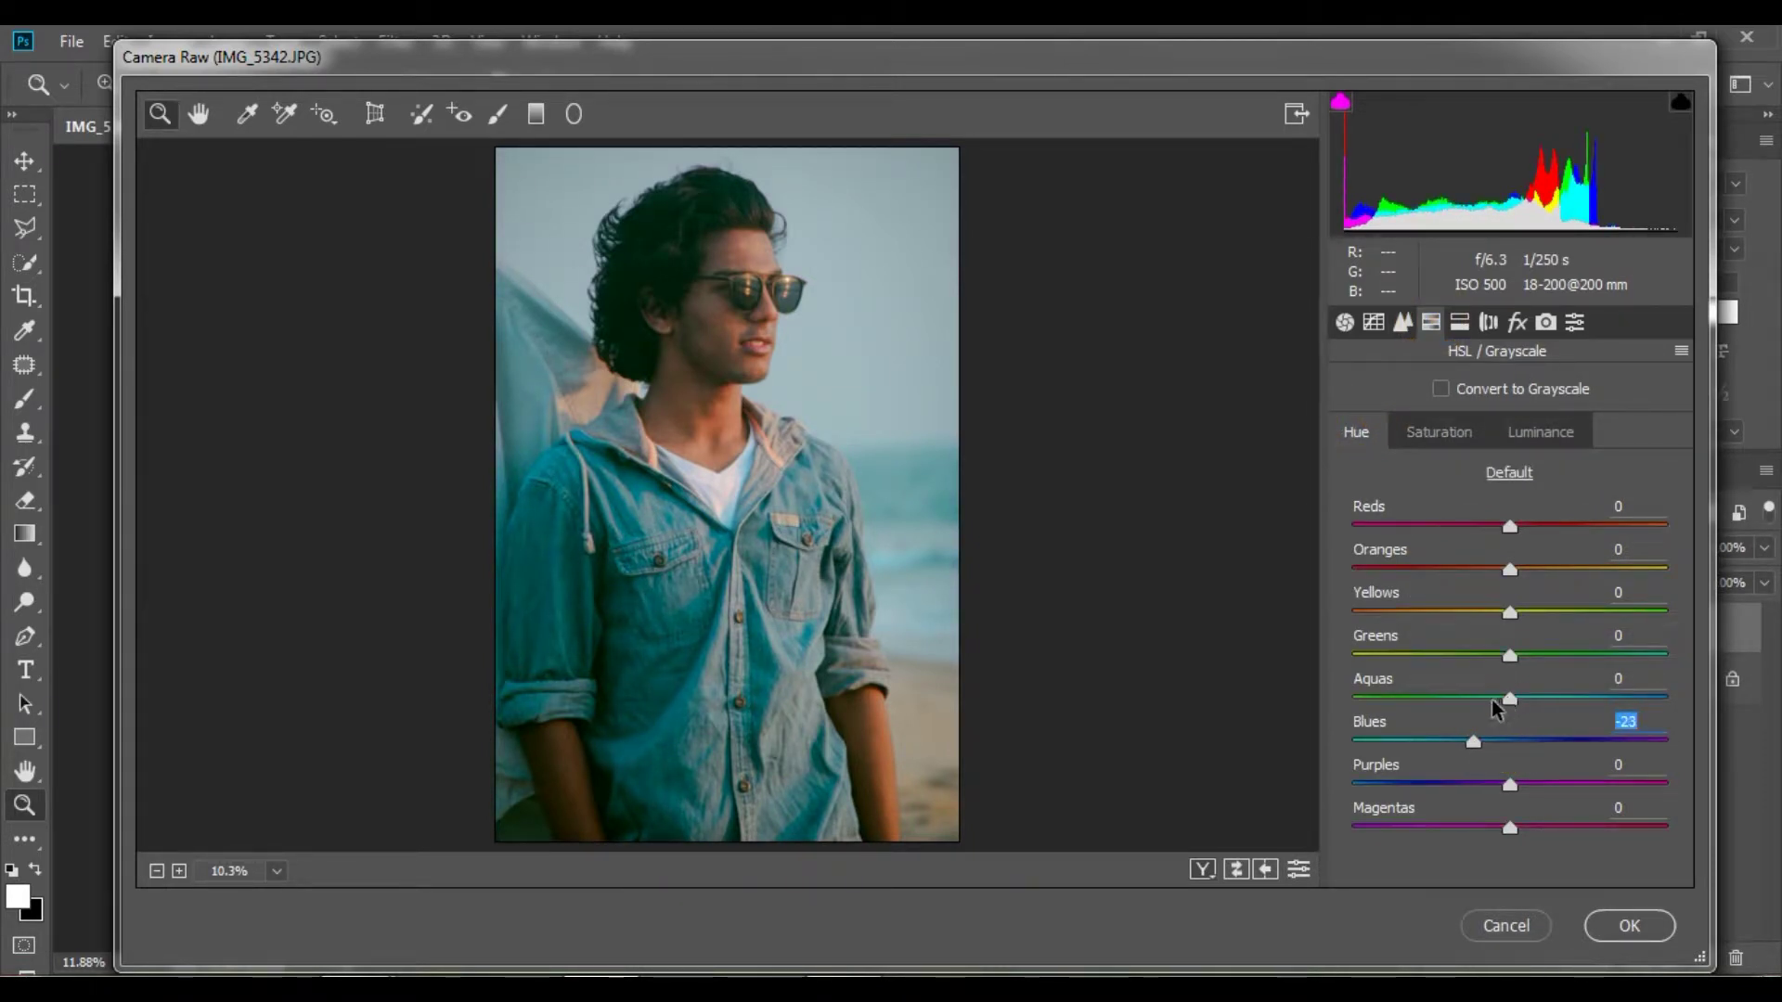
pyautogui.click(1440, 432)
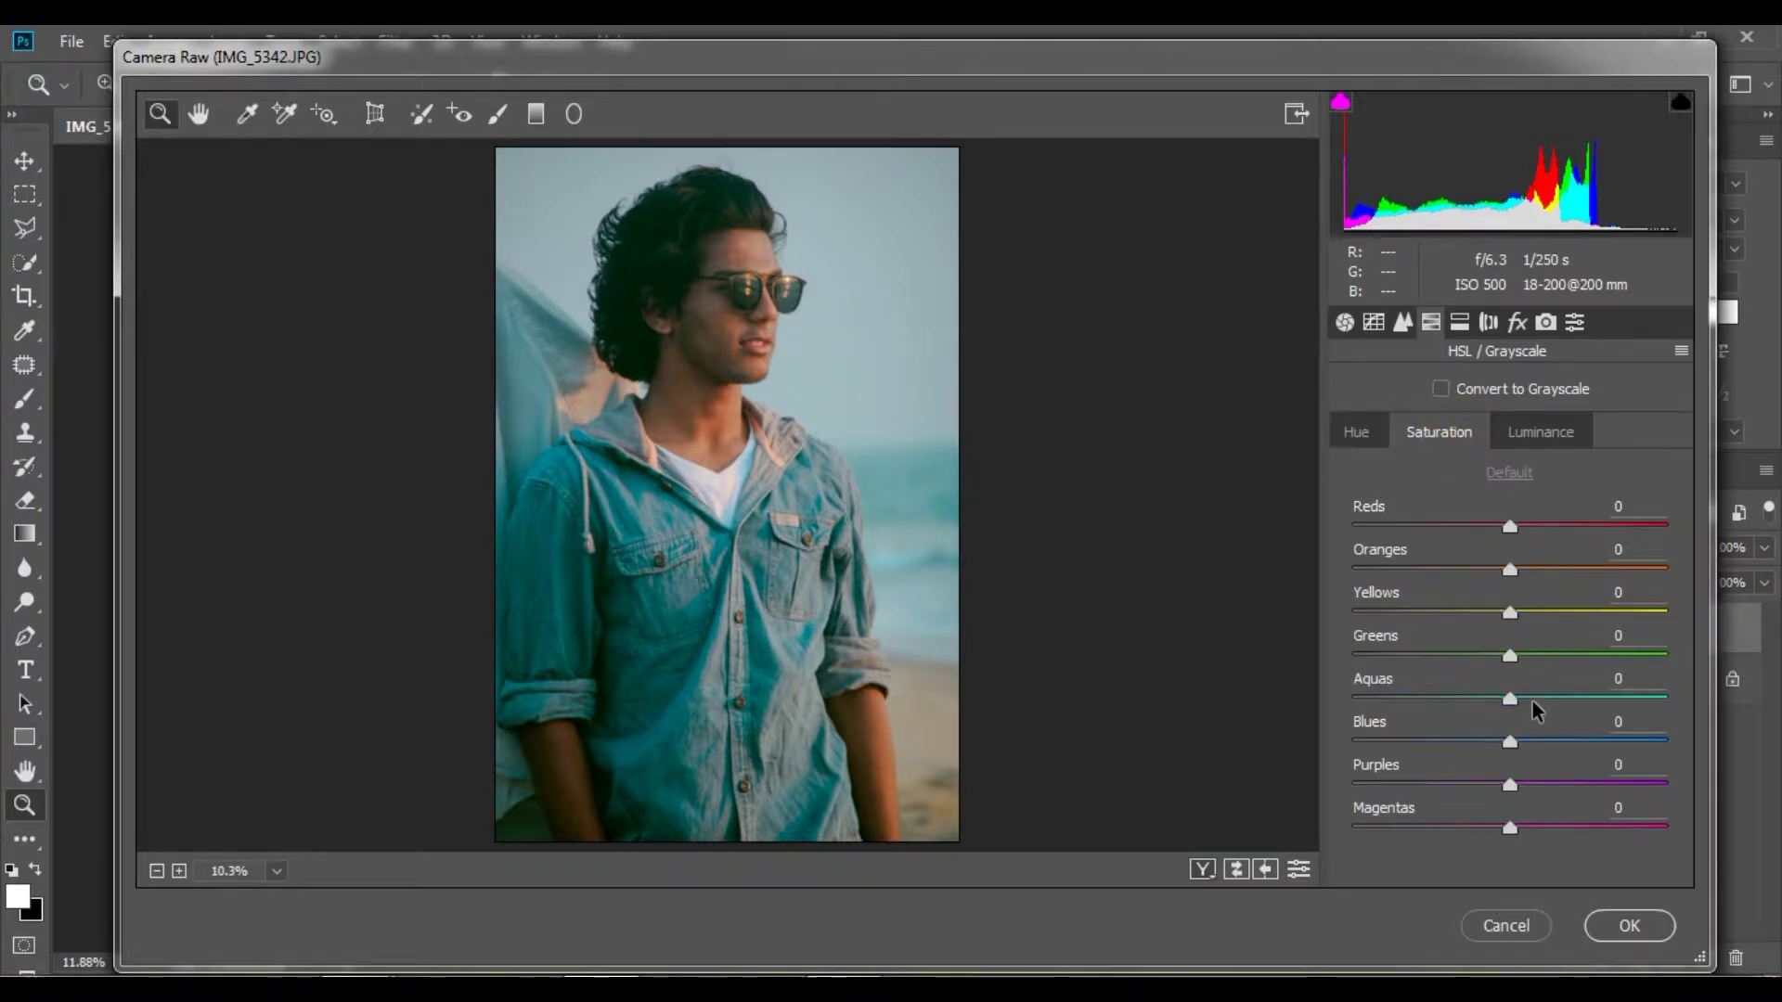
pyautogui.click(1513, 444)
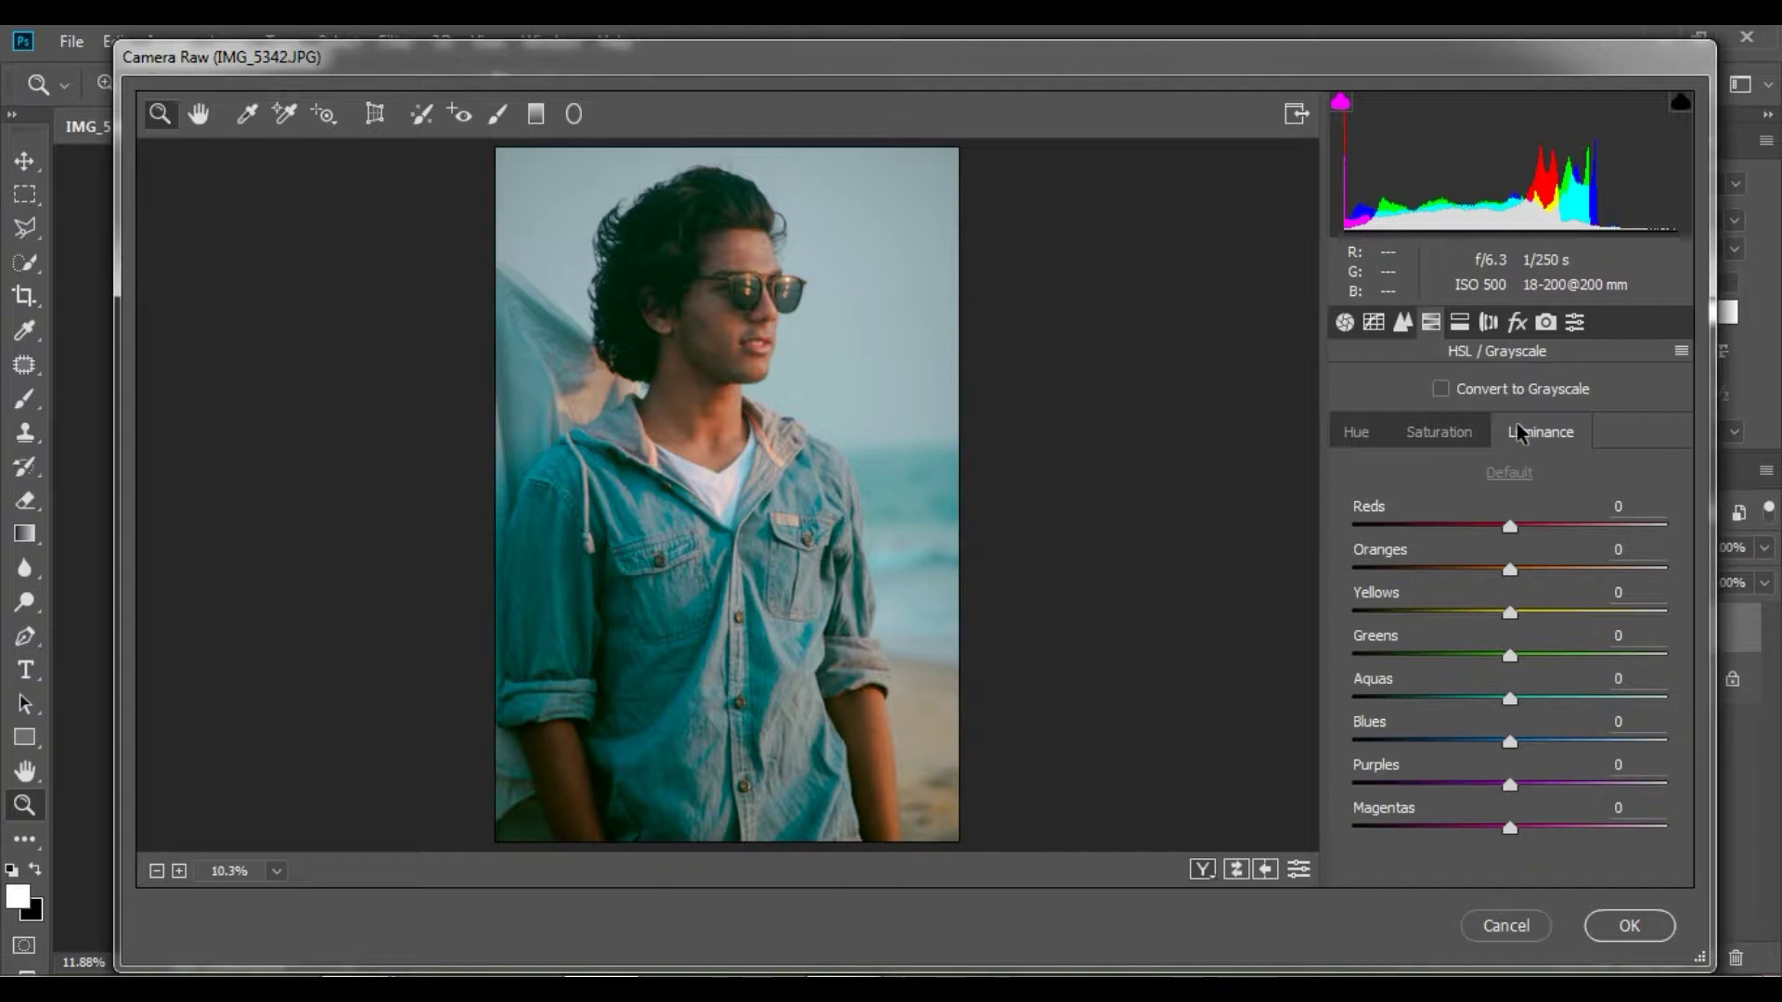
pyautogui.moveTo(1511, 574); pyautogui.dragTo(1520, 576)
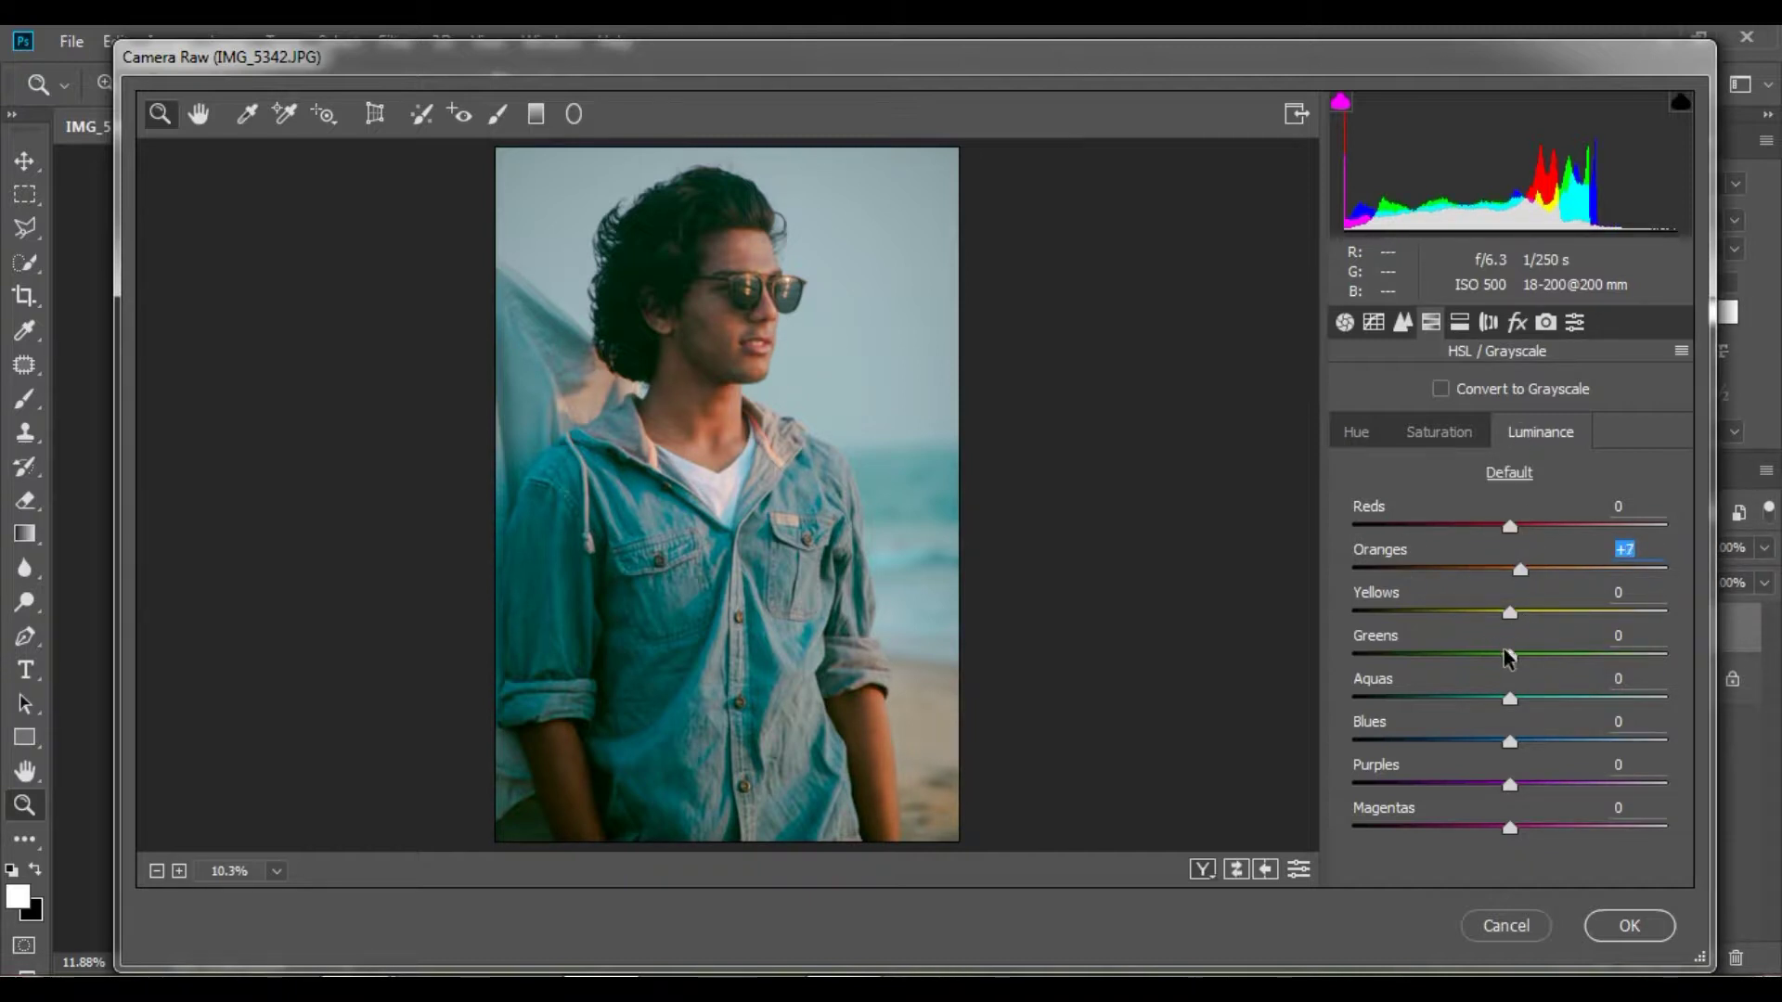
pyautogui.moveTo(1511, 698); pyautogui.dragTo(1495, 698)
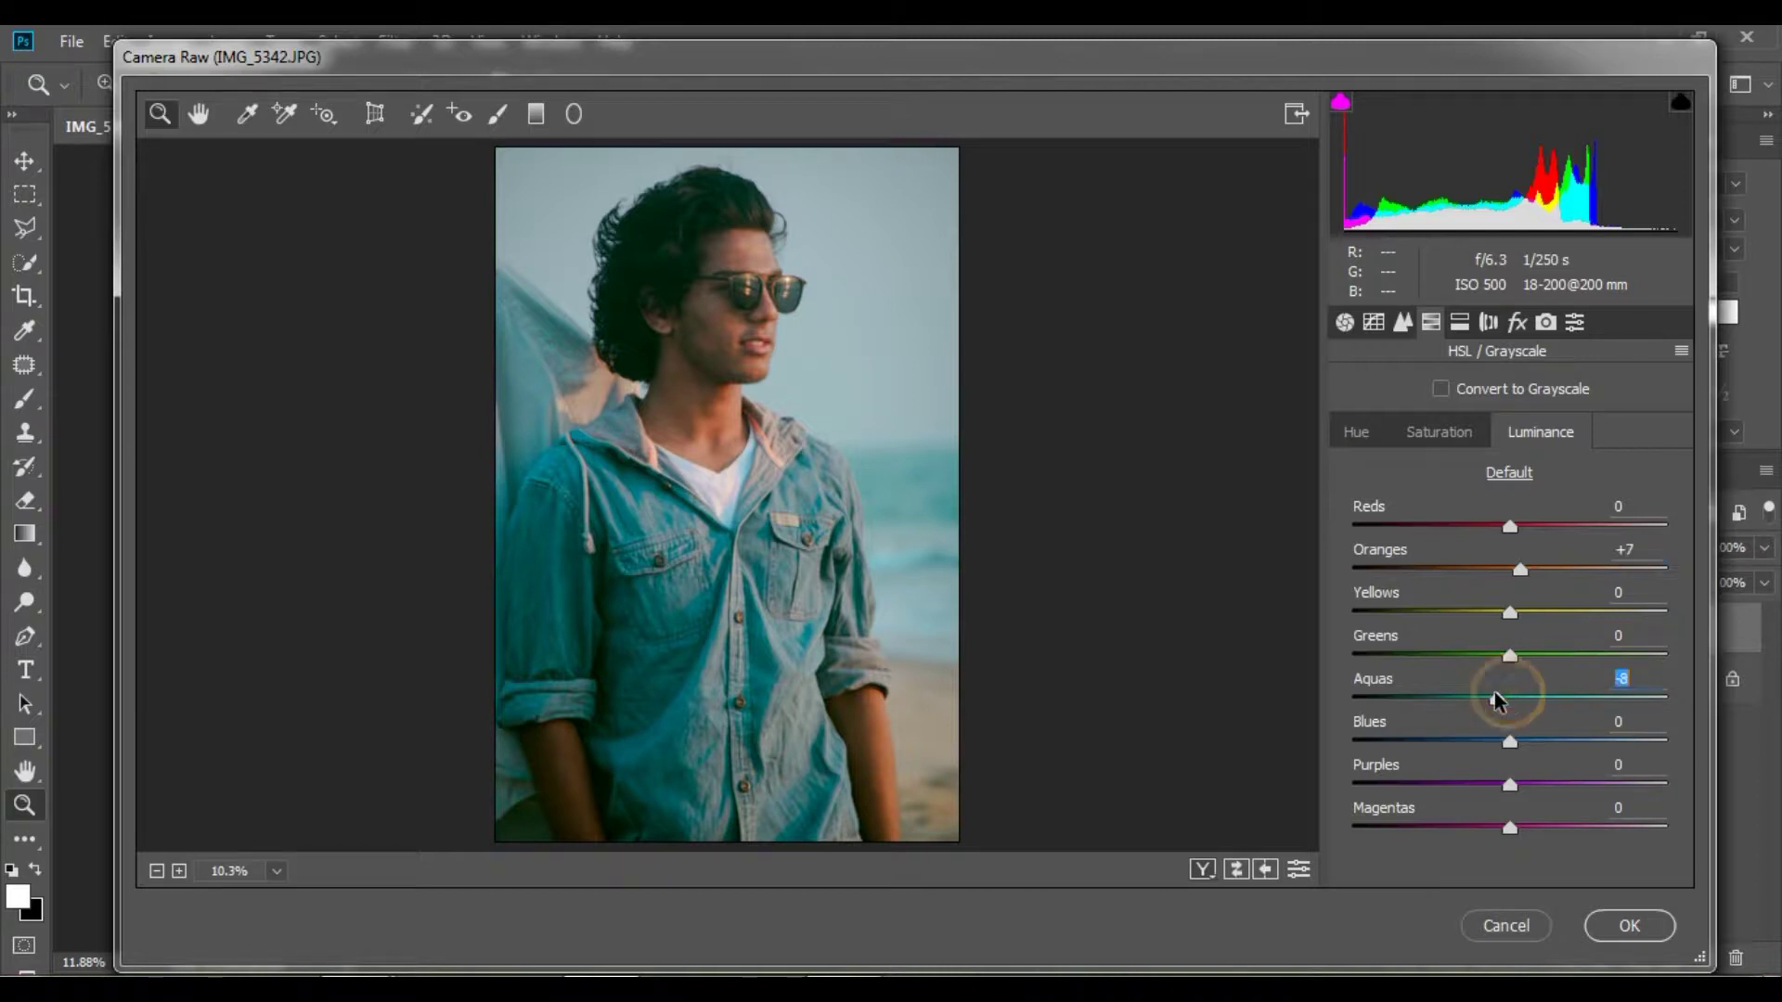
pyautogui.click(1459, 325)
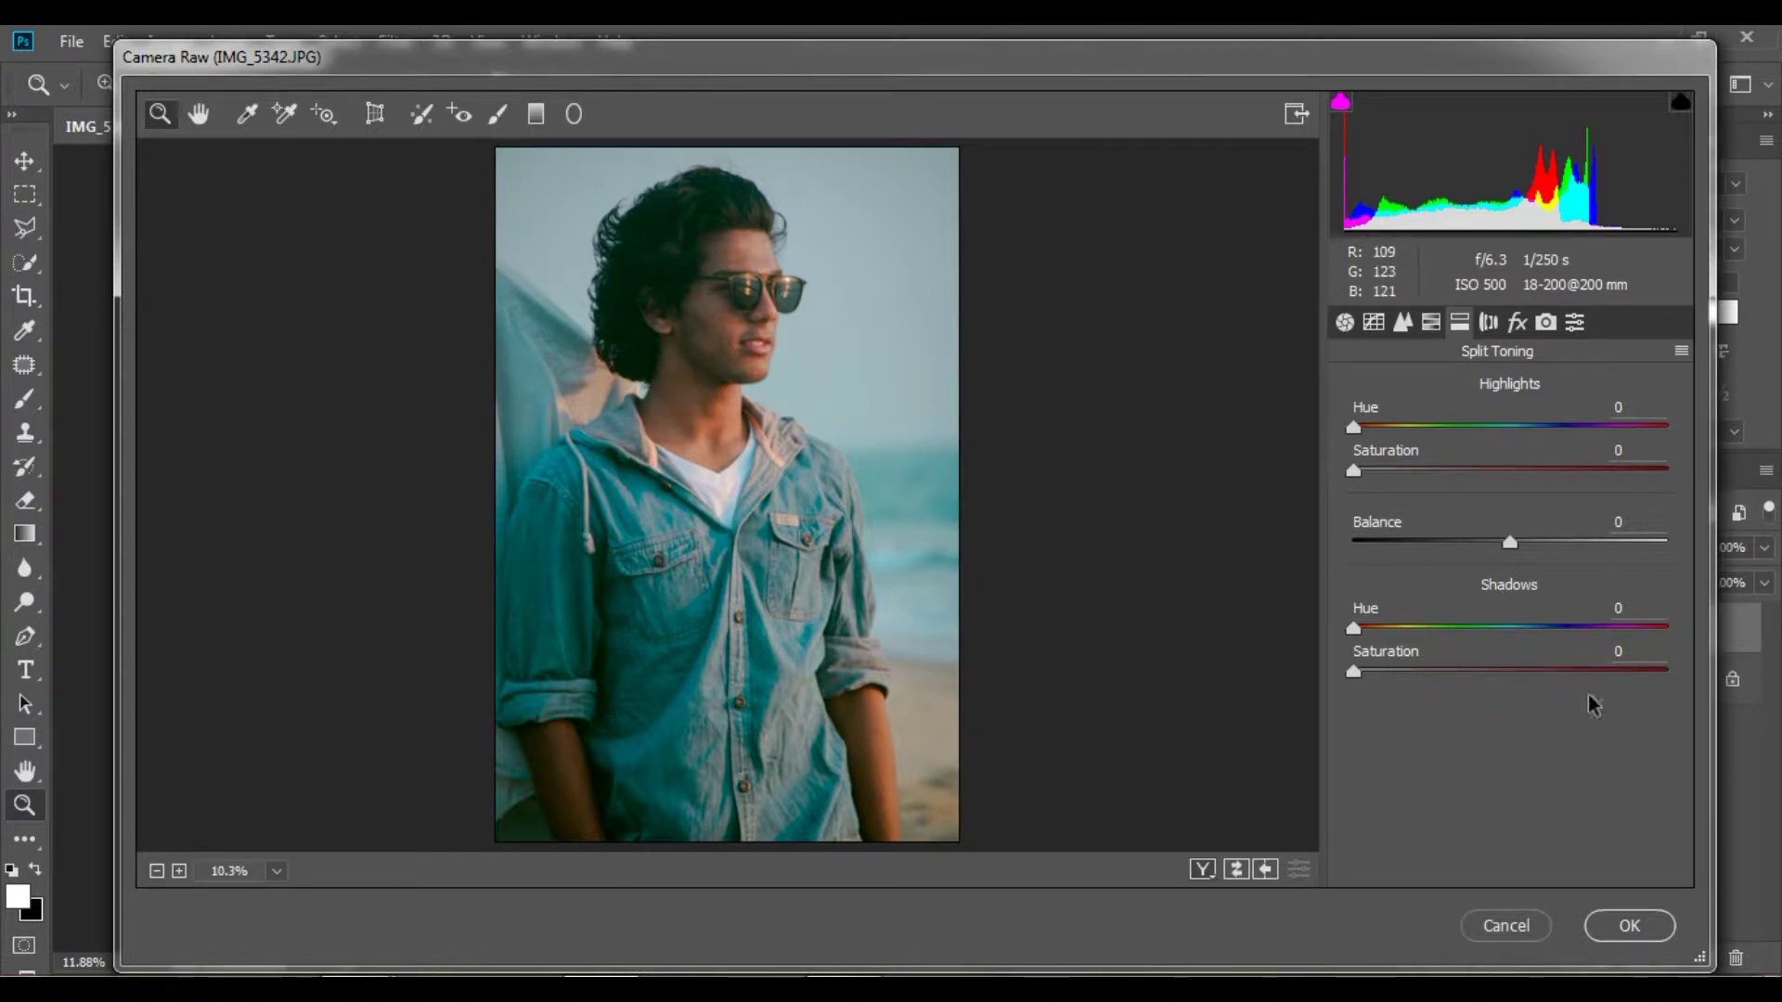
# Warm the split-toning shadows with Hue 29 and Saturation 13.
pyautogui.moveTo(1479, 628); pyautogui.dragTo(1495, 629)
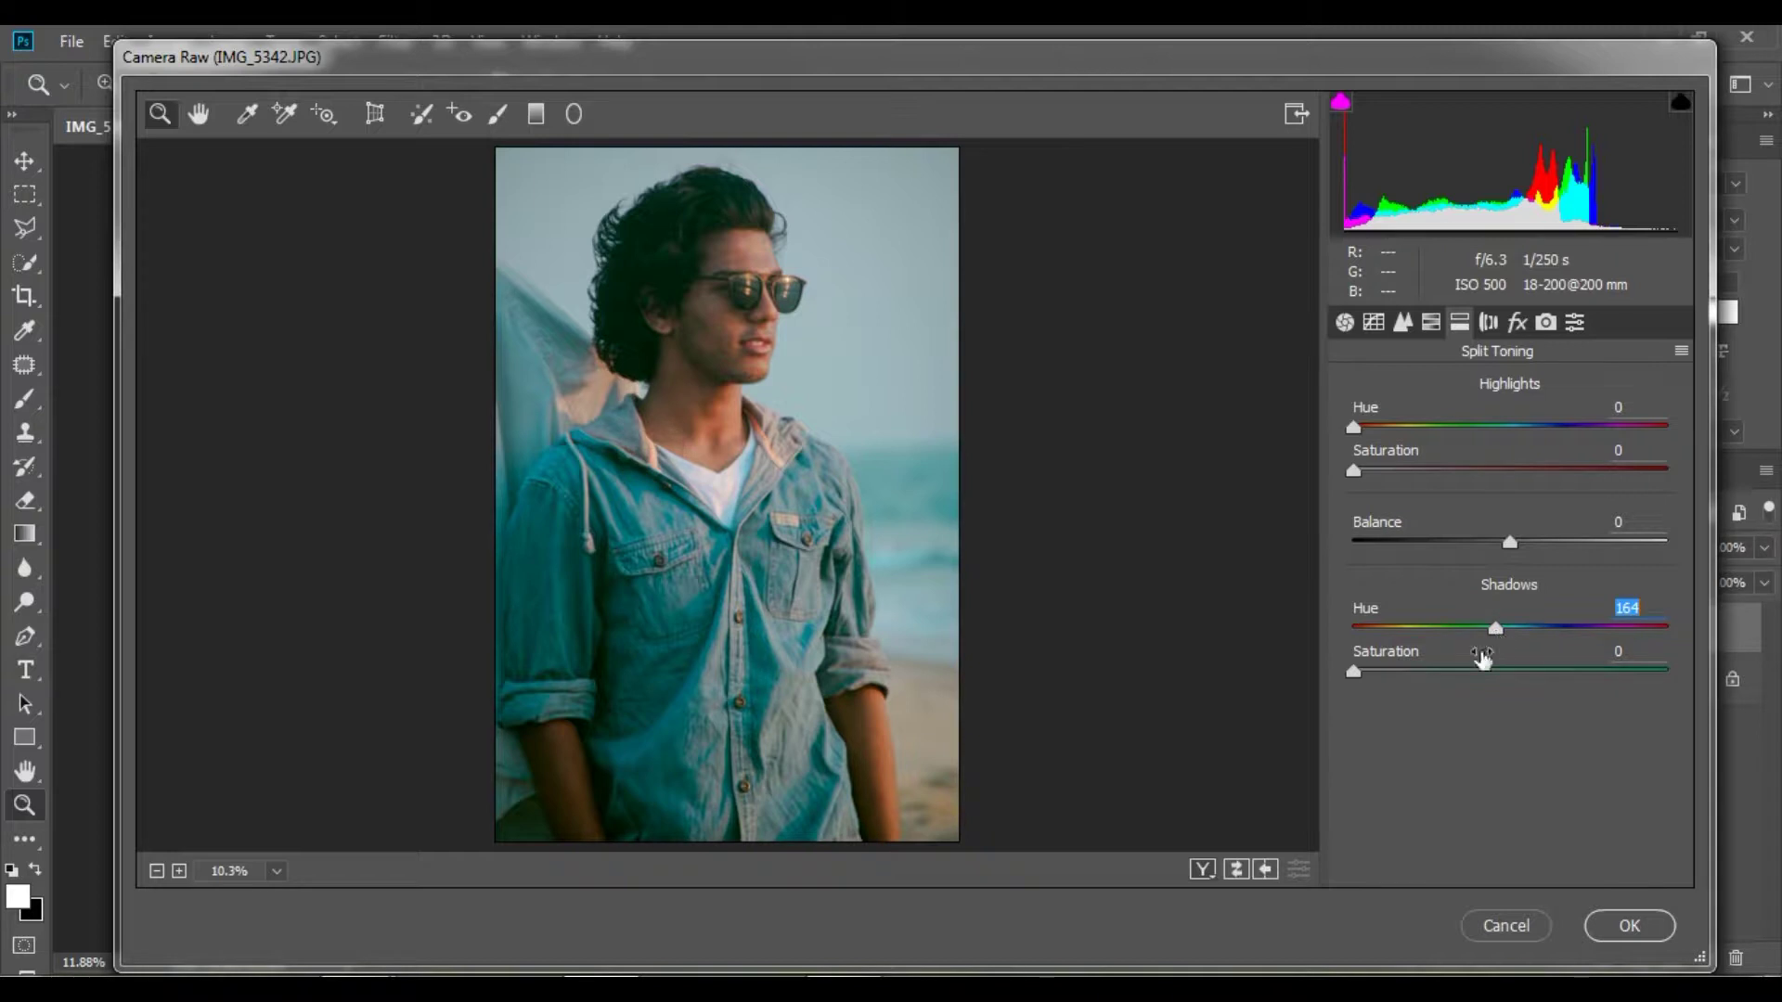
pyautogui.click(1373, 671)
pyautogui.moveTo(1391, 675); pyautogui.dragTo(1379, 629)
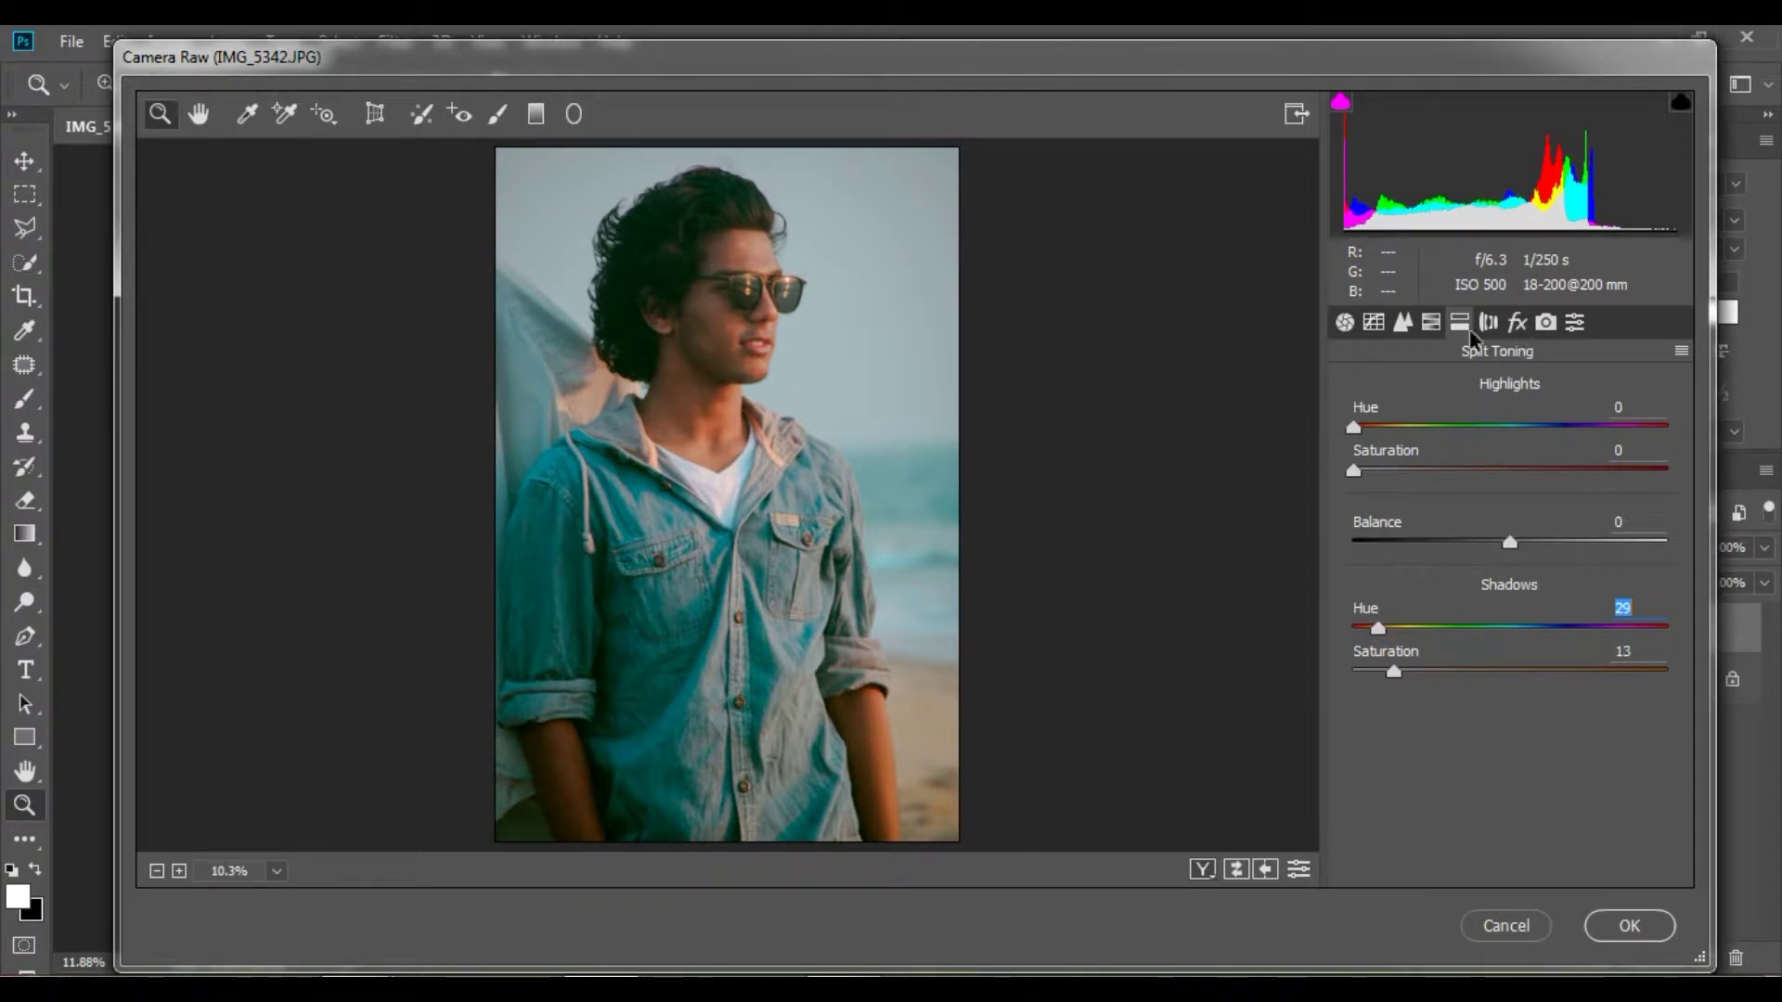
pyautogui.click(1405, 322)
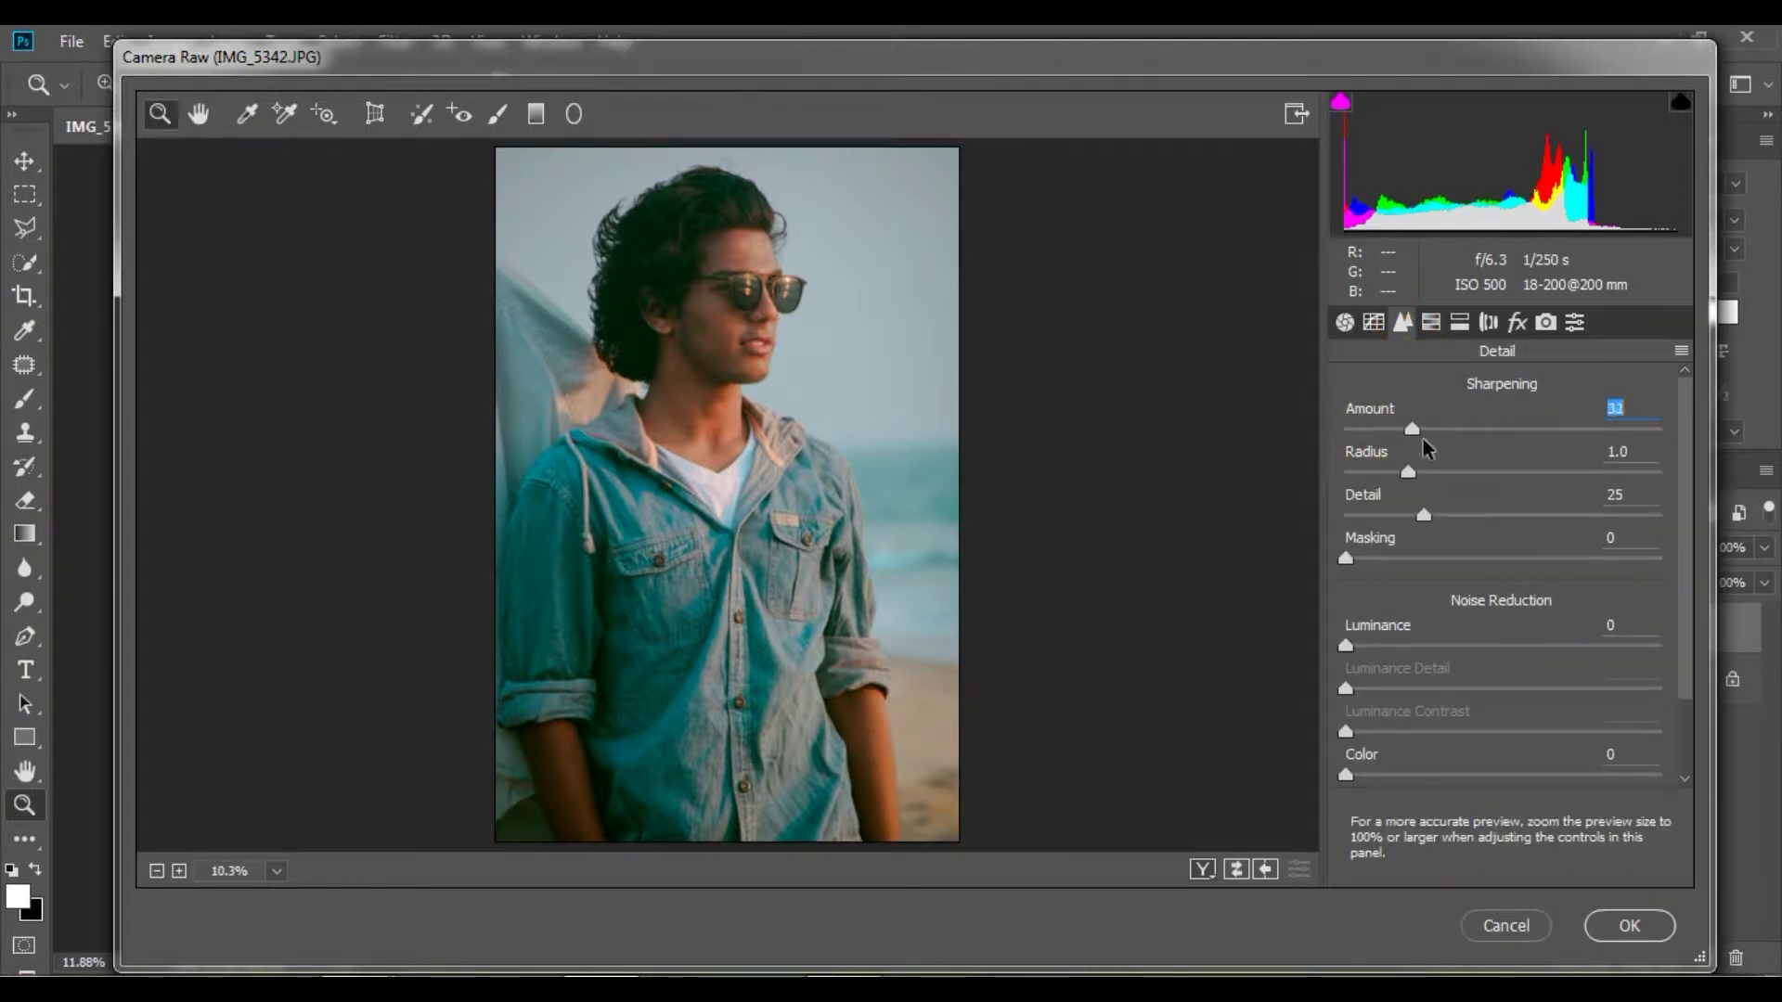
# Raise sharpening Amount to 74, apply Camera Raw, and hide Selective Color 1 to compare.
pyautogui.press('Down')
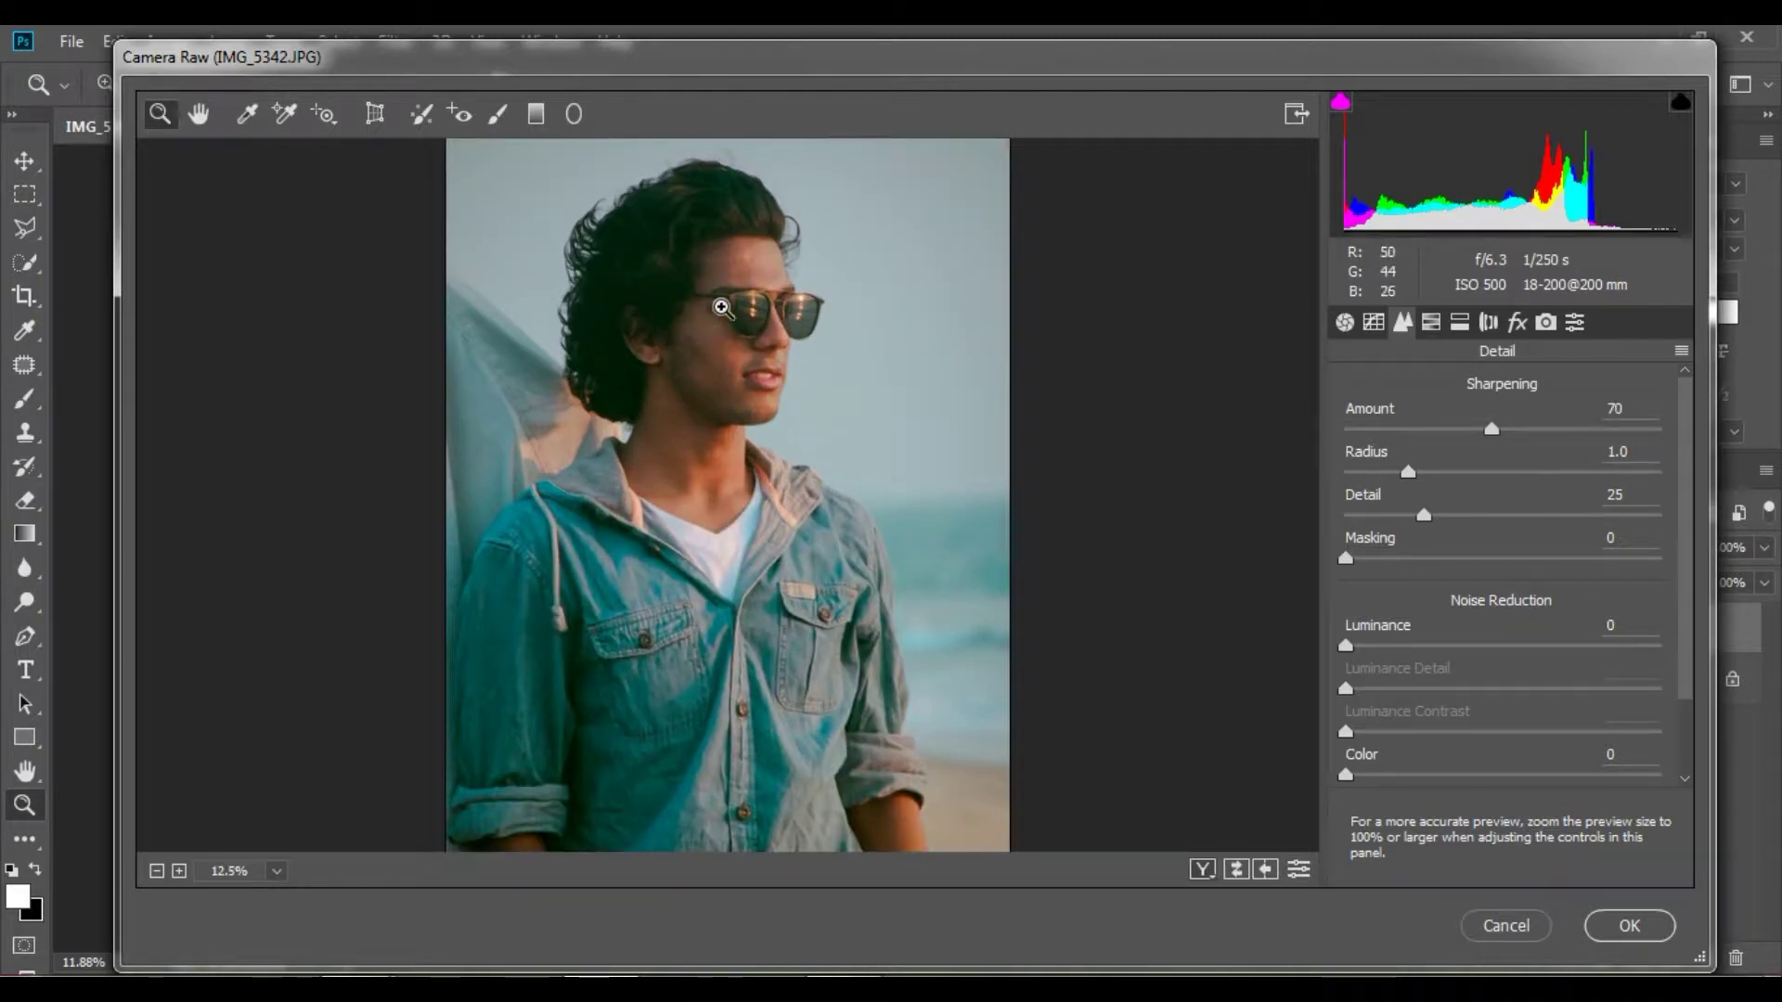
pyautogui.click(749, 356)
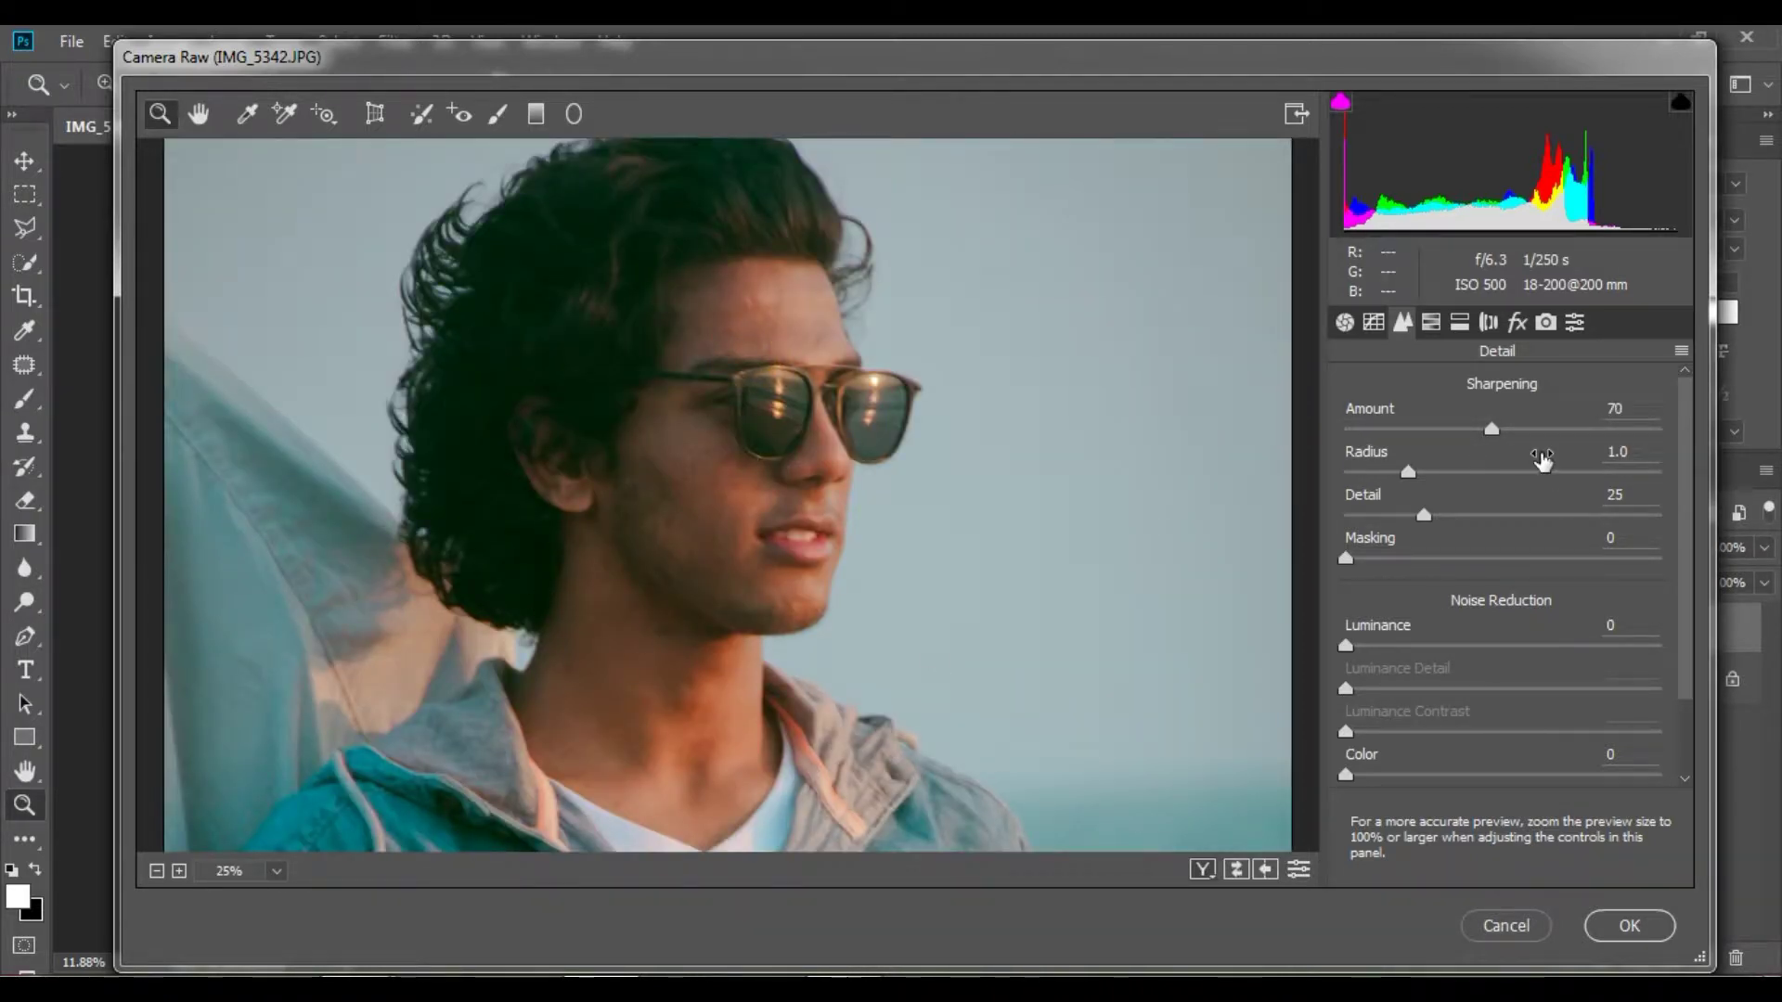
pyautogui.moveTo(1491, 429); pyautogui.dragTo(1499, 428)
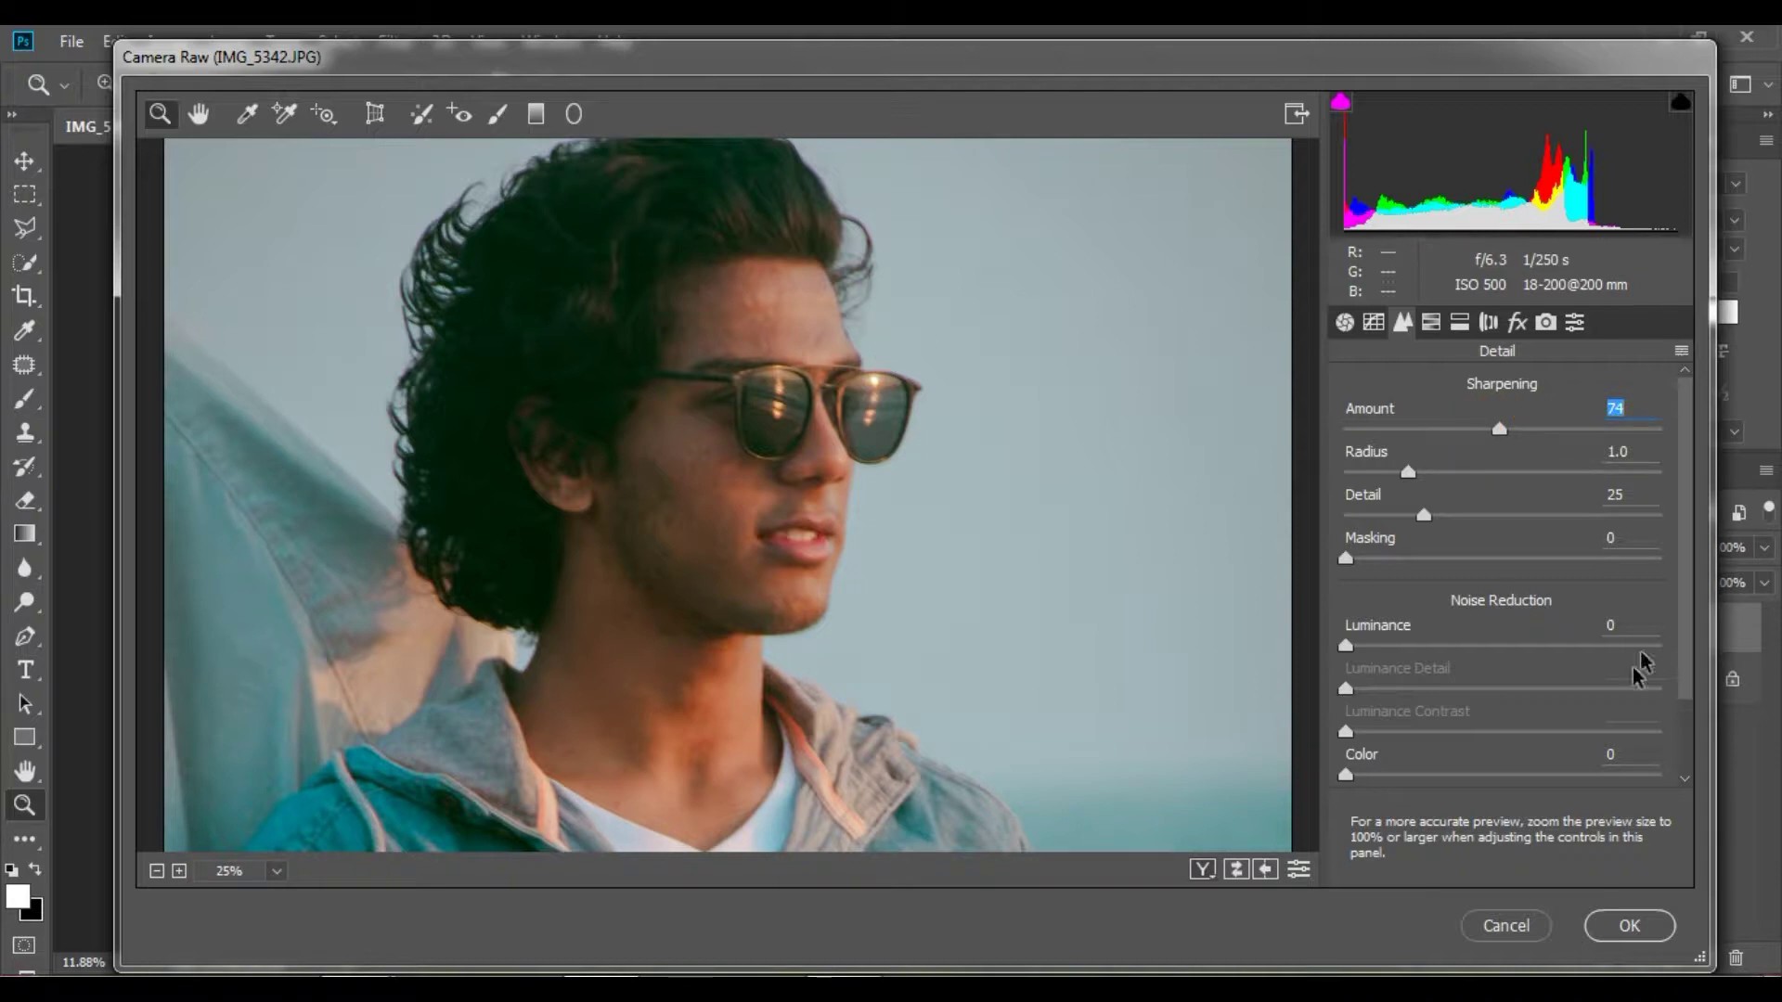
pyautogui.click(1623, 927)
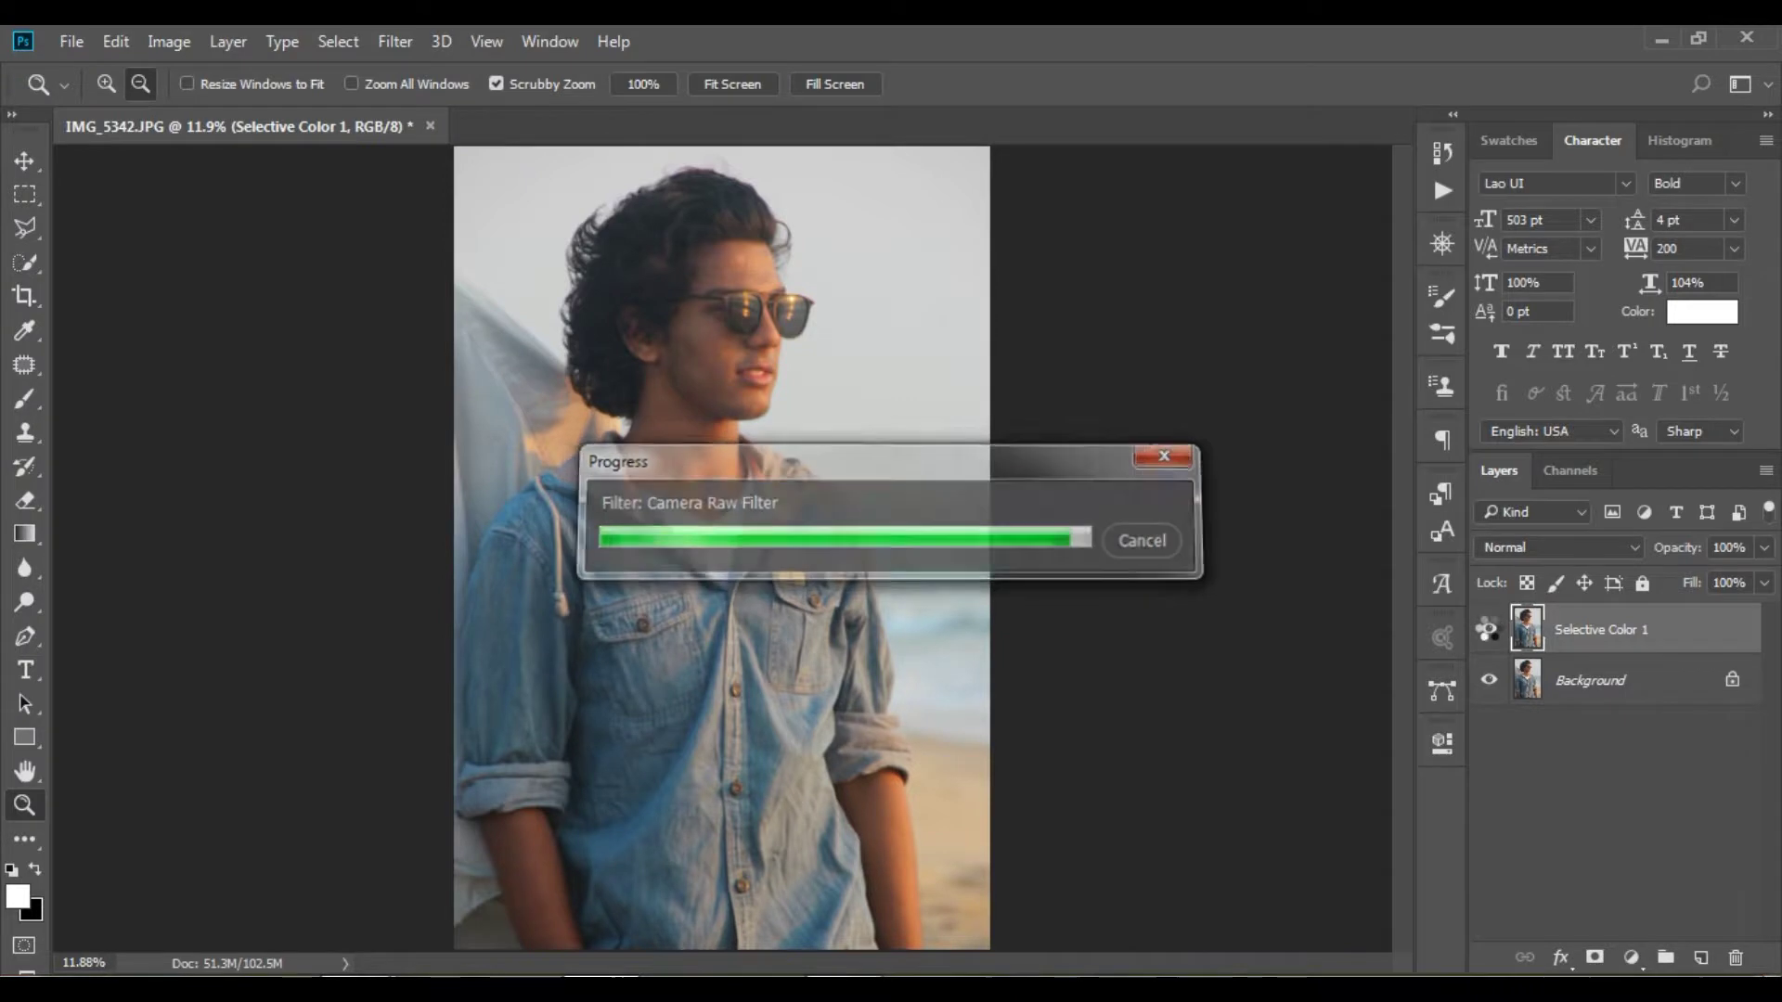
pyautogui.click(1490, 630)
# Show Selective Color 1 again and add a new Selective Color adjustment layer.
pyautogui.click(1490, 629)
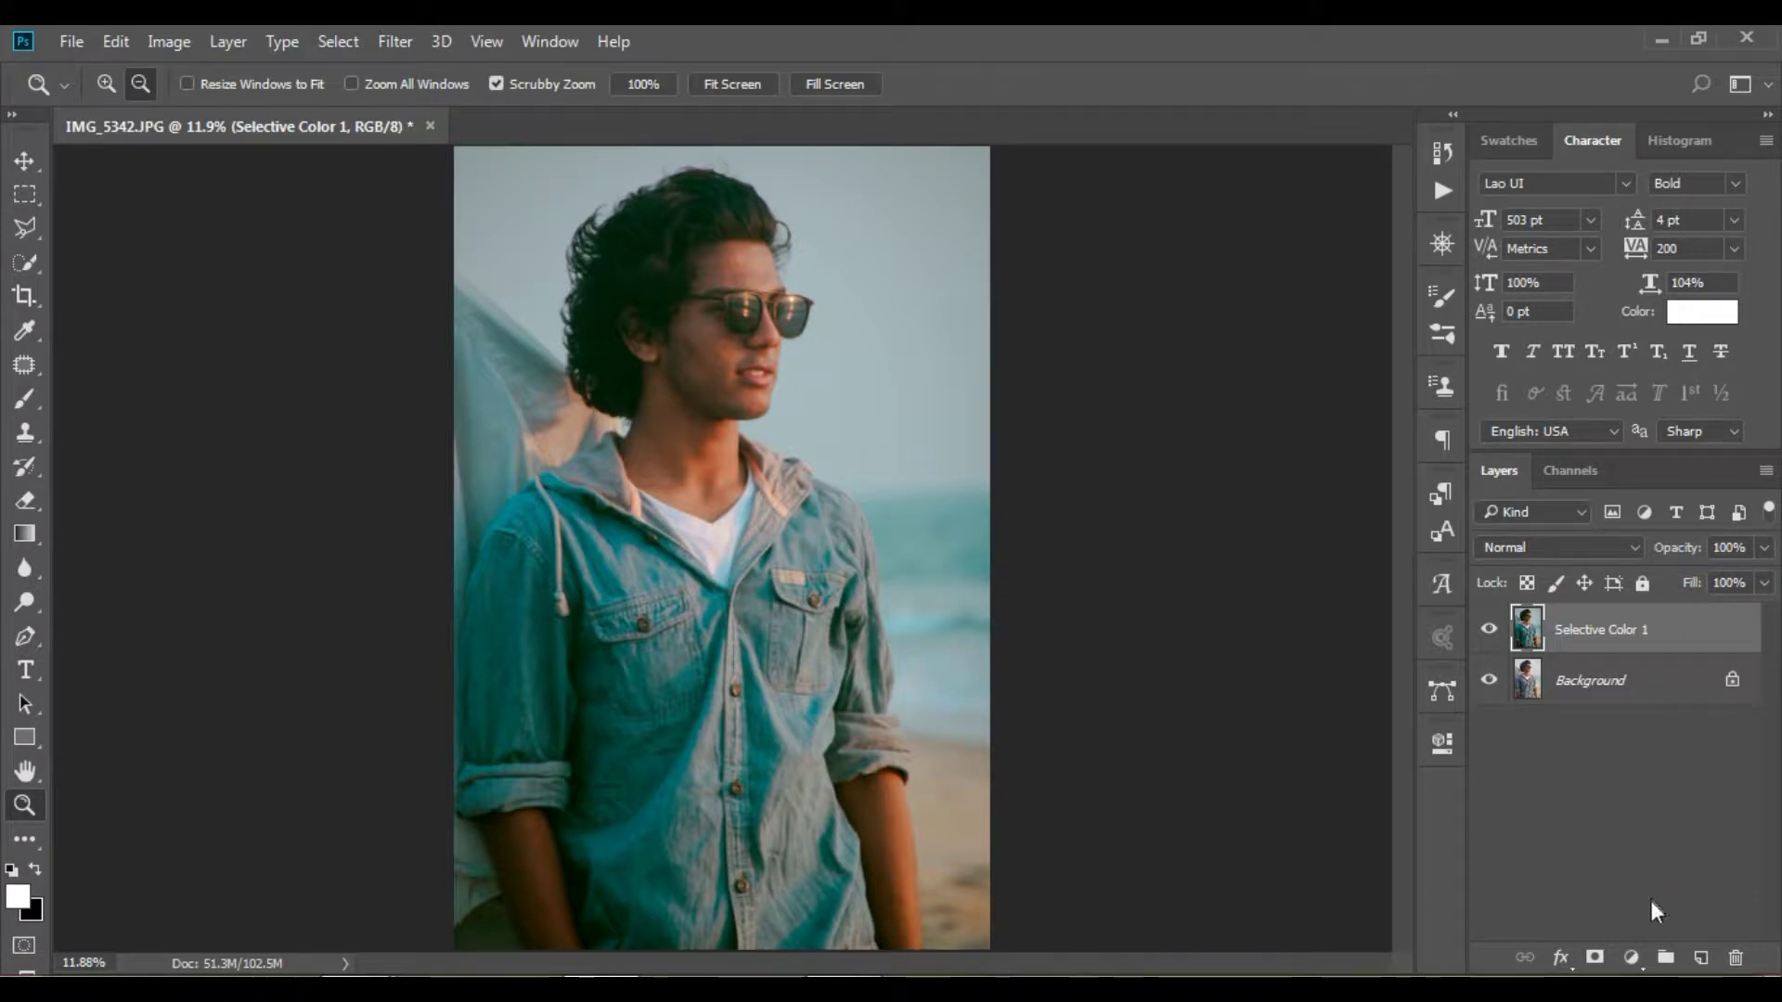
pyautogui.click(1633, 955)
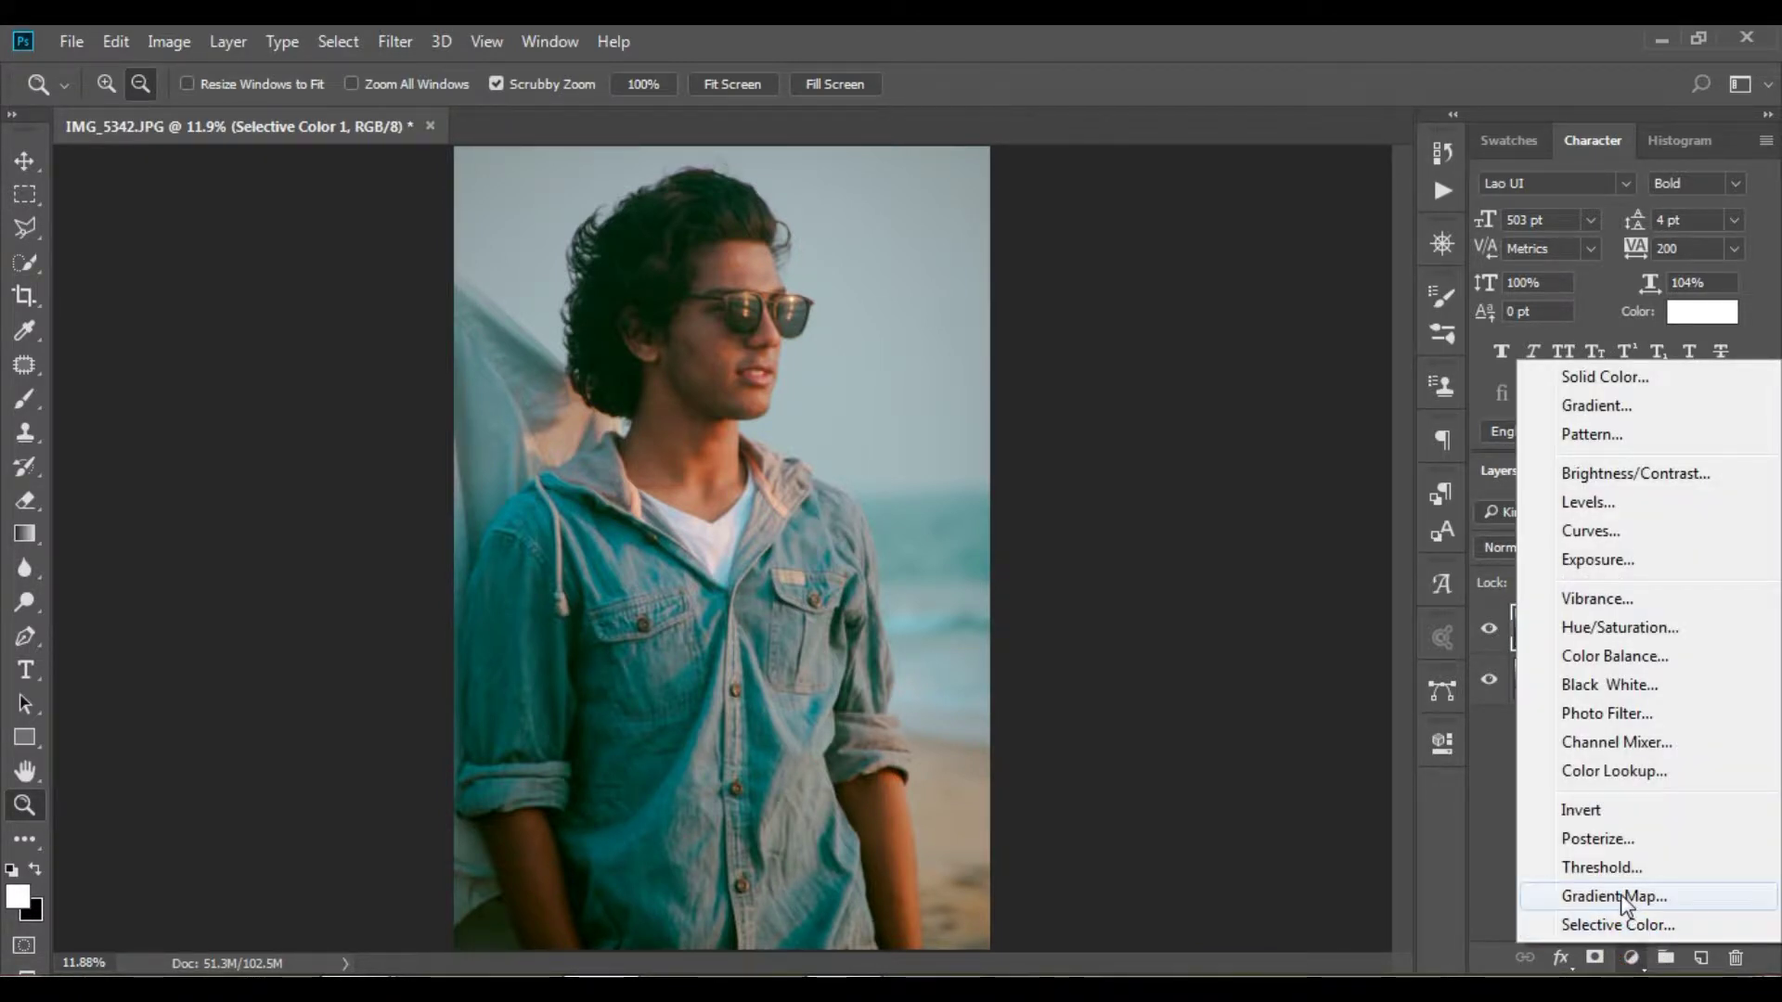
pyautogui.click(1598, 922)
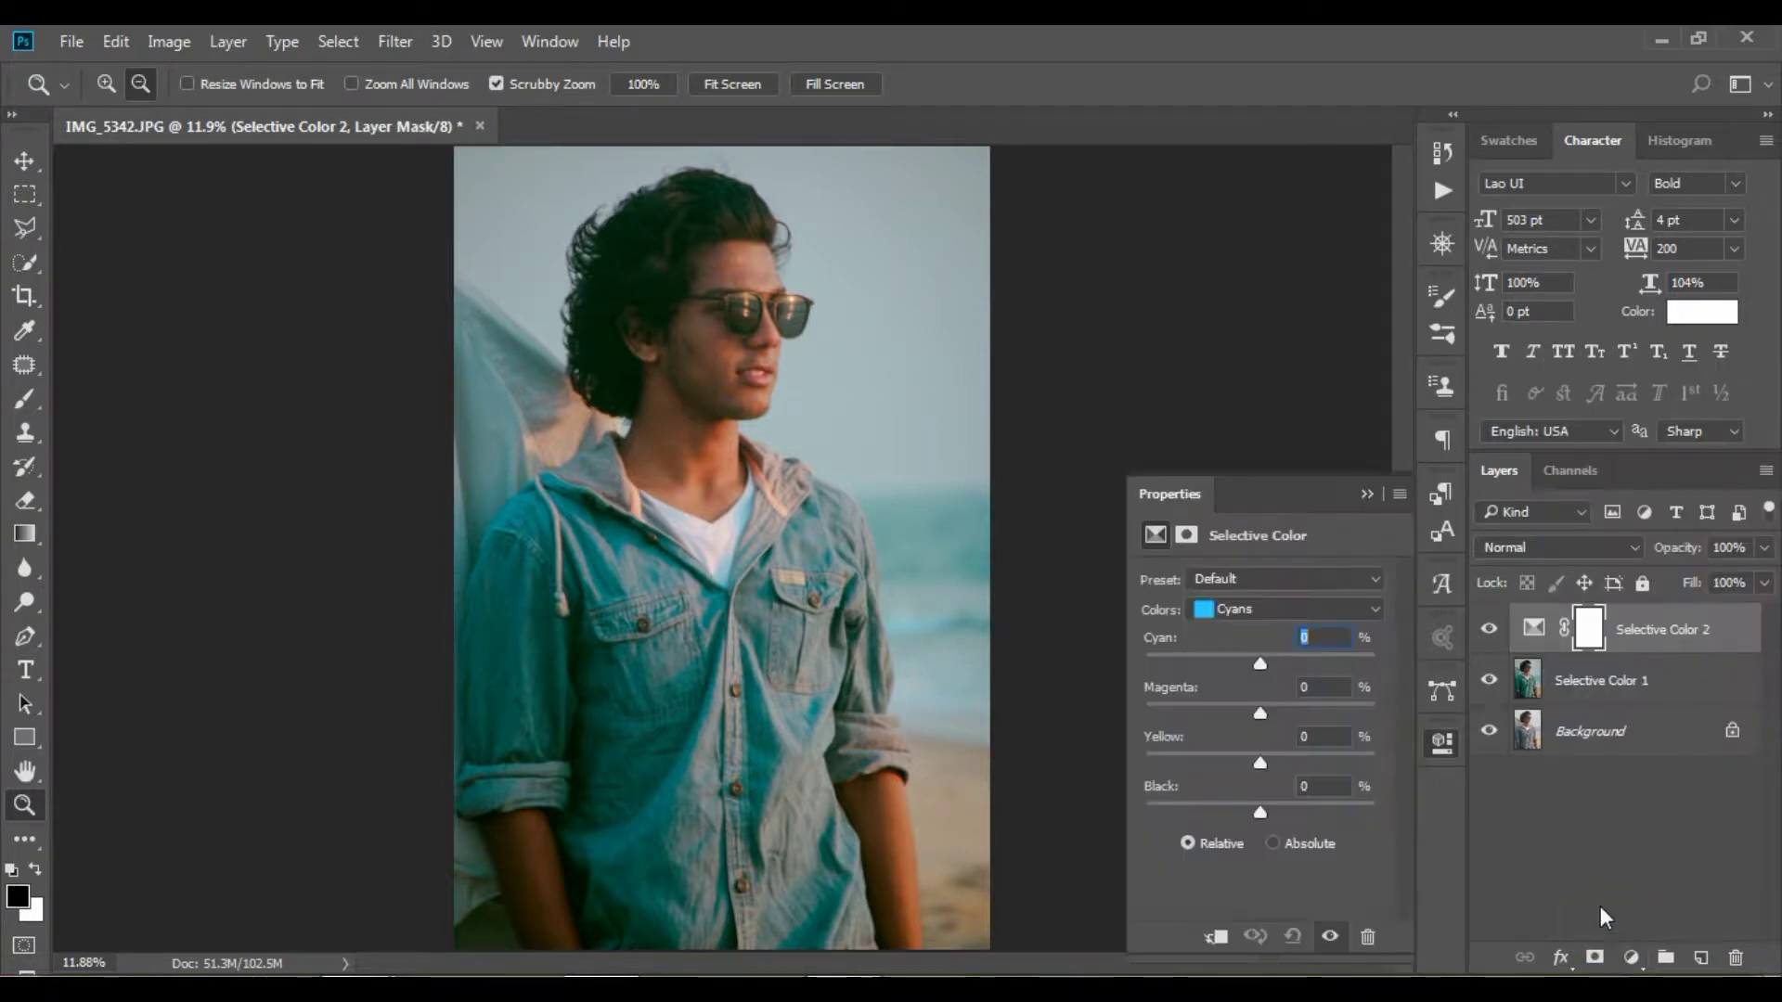
# Give the Blacks Cyan +7 and Yellow -2, comparing before and after.
pyautogui.click(1286, 608)
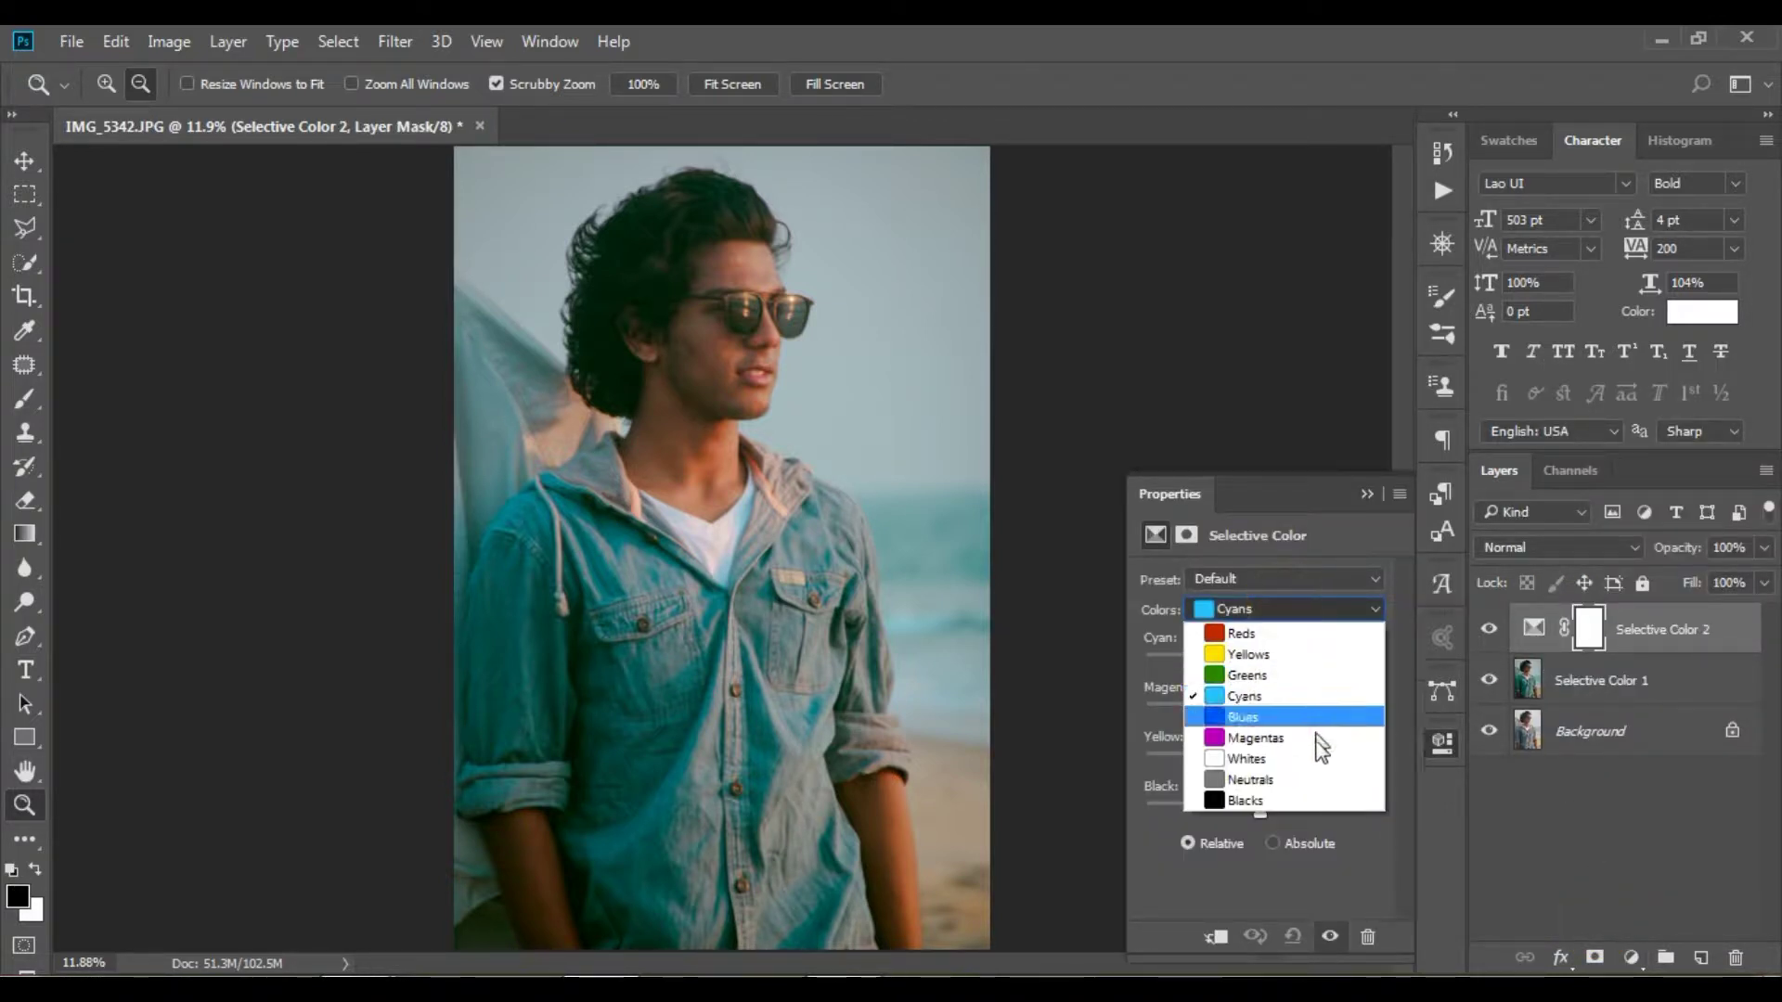
pyautogui.click(1267, 797)
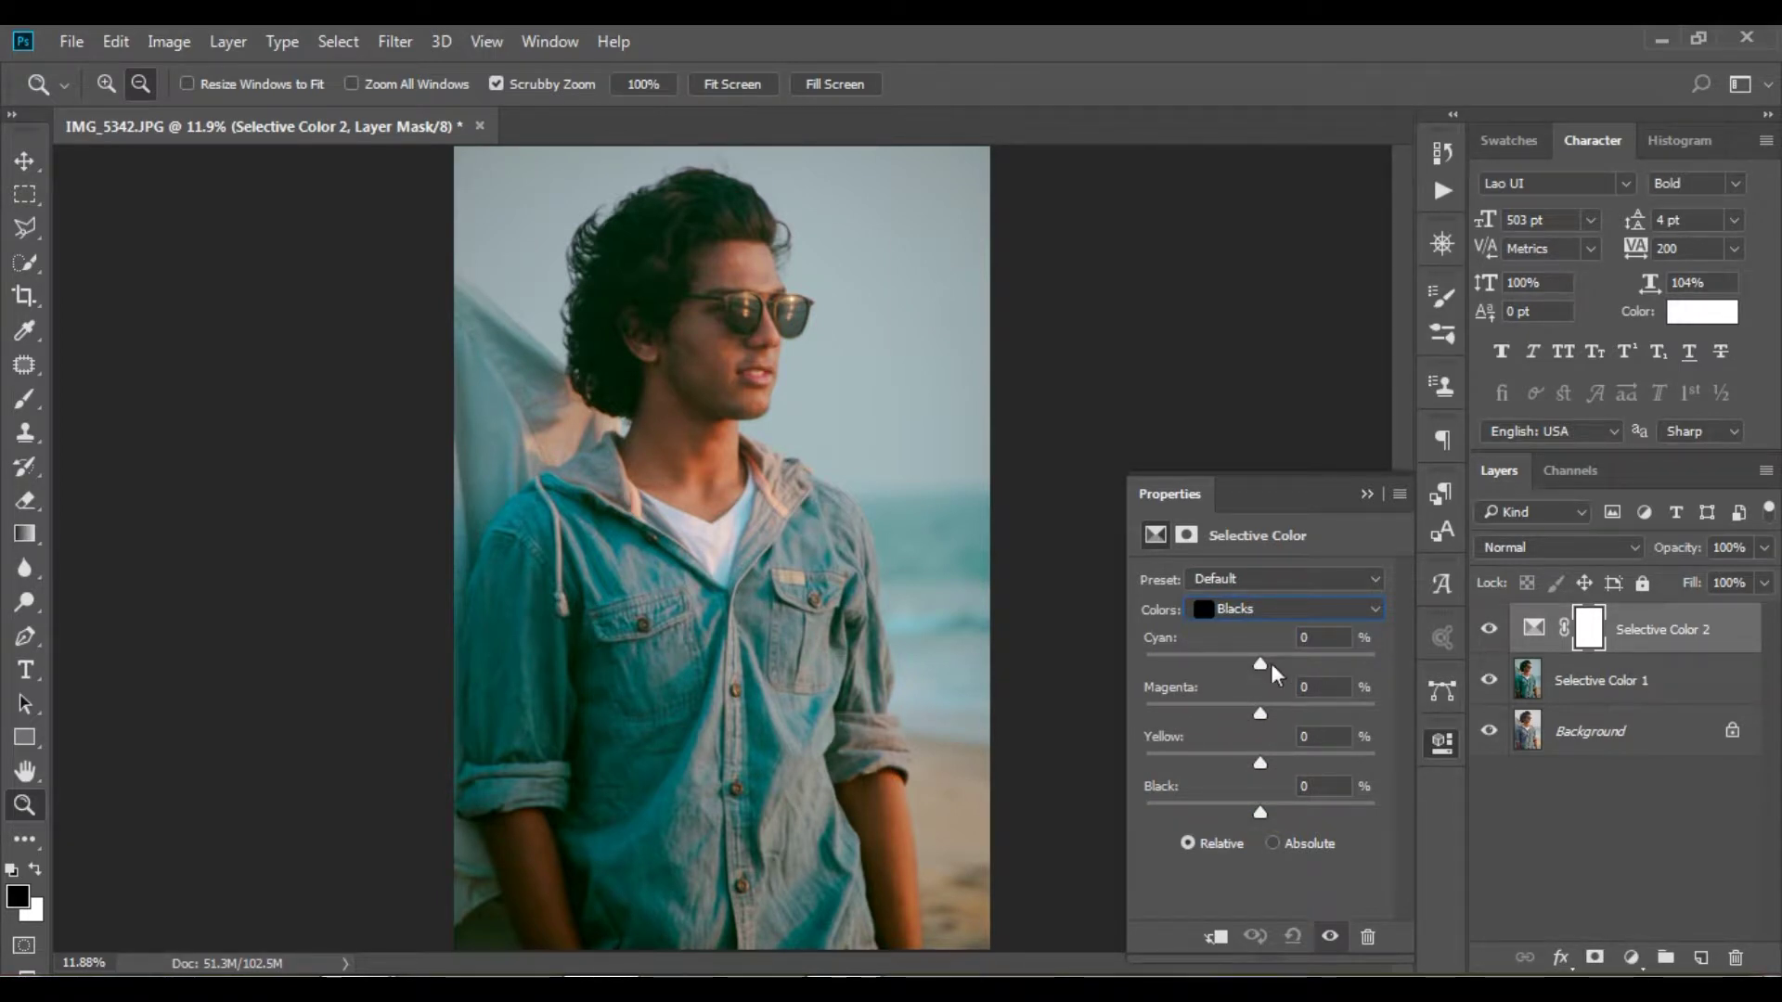
pyautogui.moveTo(1262, 660); pyautogui.dragTo(1272, 661)
pyautogui.moveTo(1262, 761)
pyautogui.mouseDown()
pyautogui.moveTo(1285, 758)
pyautogui.moveTo(1257, 744)
pyautogui.mouseUp()
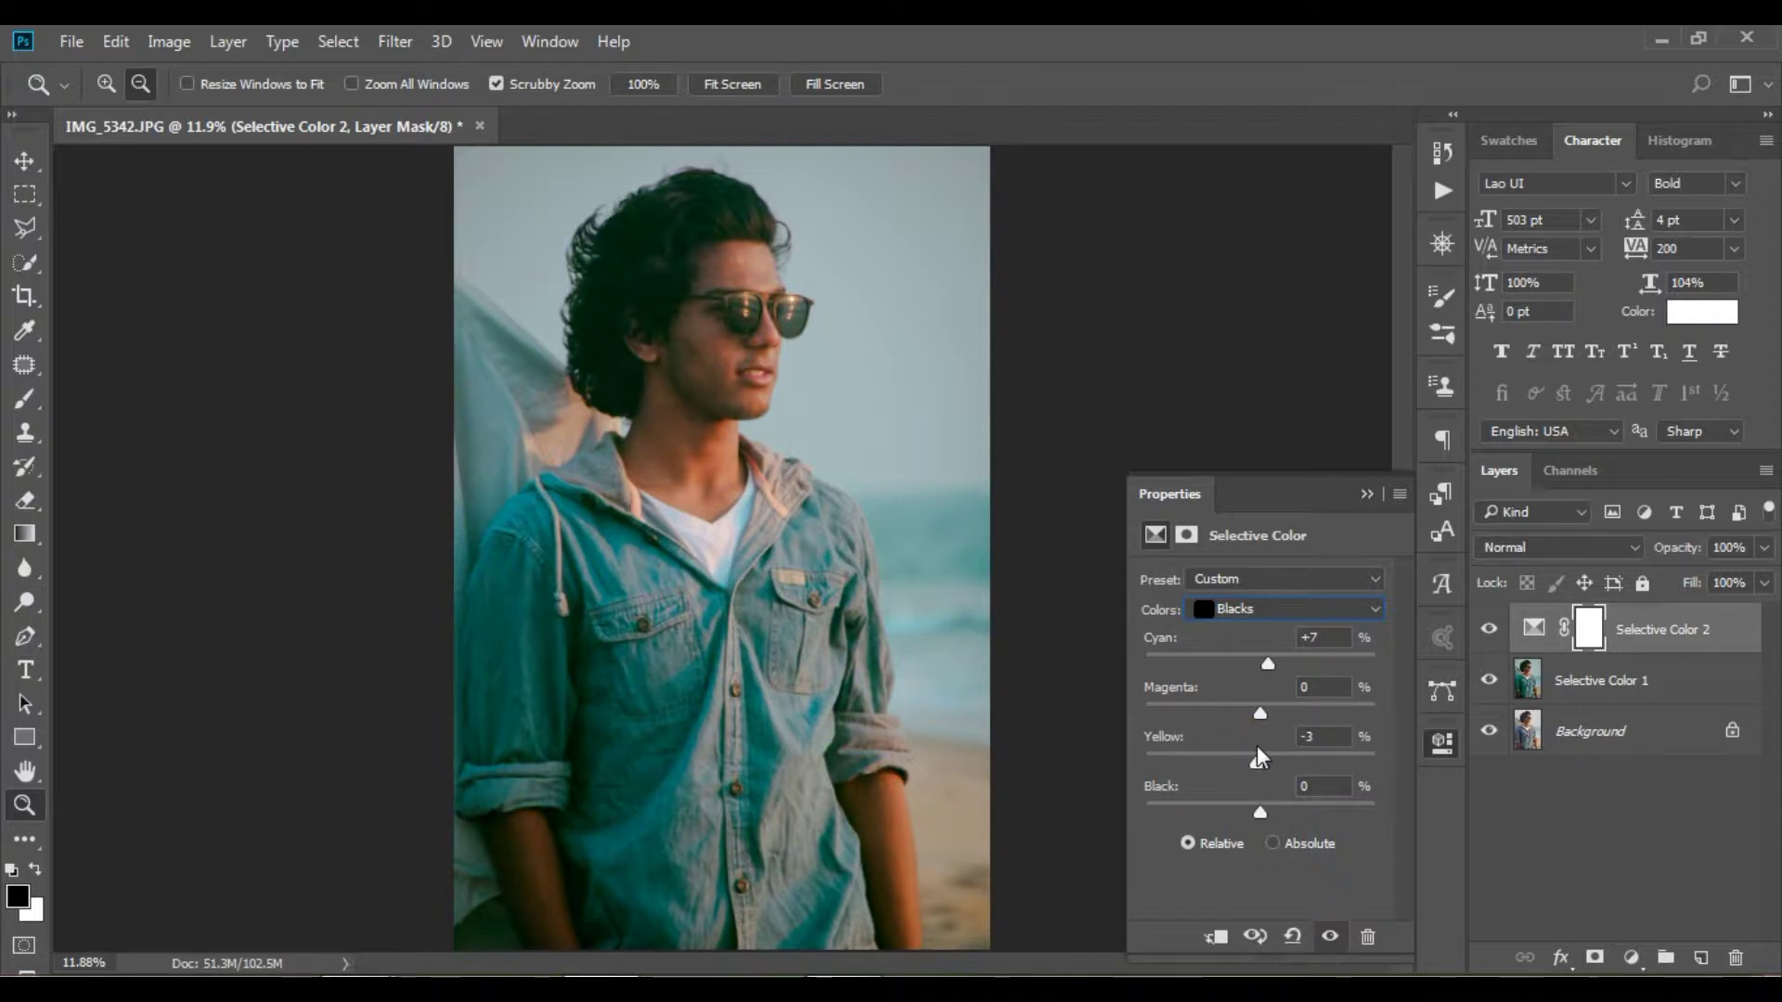
pyautogui.click(1329, 937)
pyautogui.click(1329, 936)
pyautogui.click(25, 399)
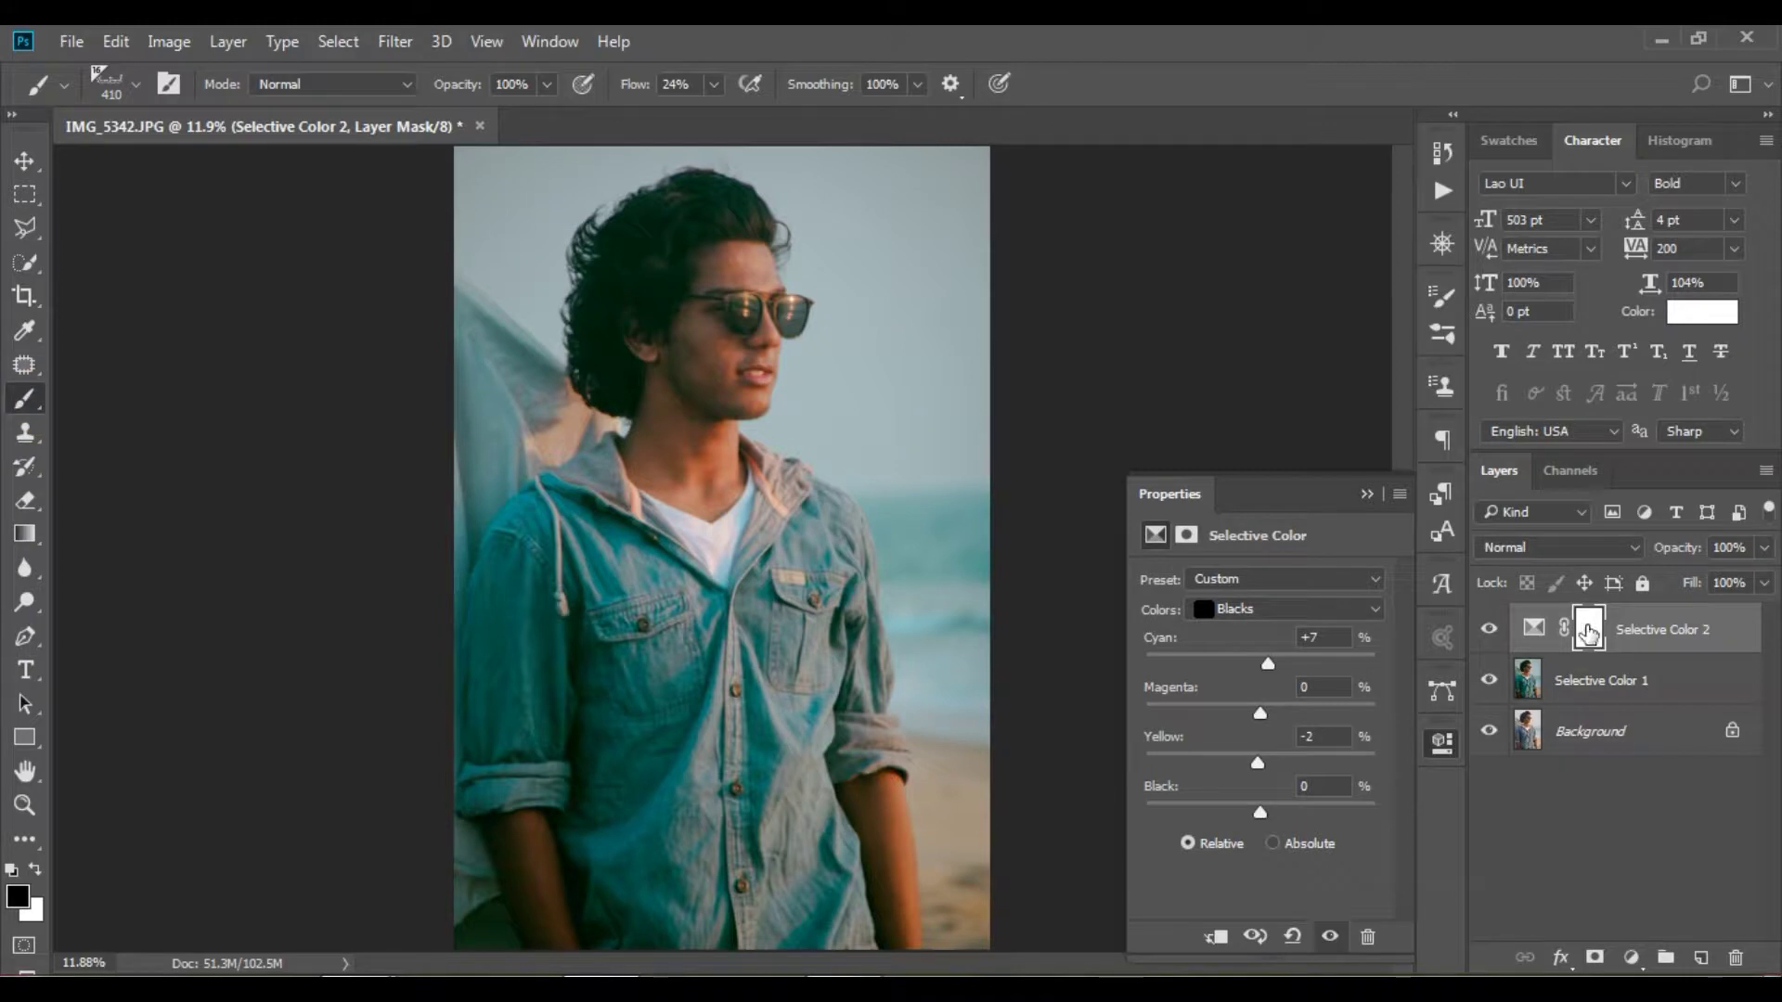
# Paint black on the Selective Color 2 mask over neck and cheek with a soft round 0%-hardness brush at 65% flow.
pyautogui.rightClick(770, 552)
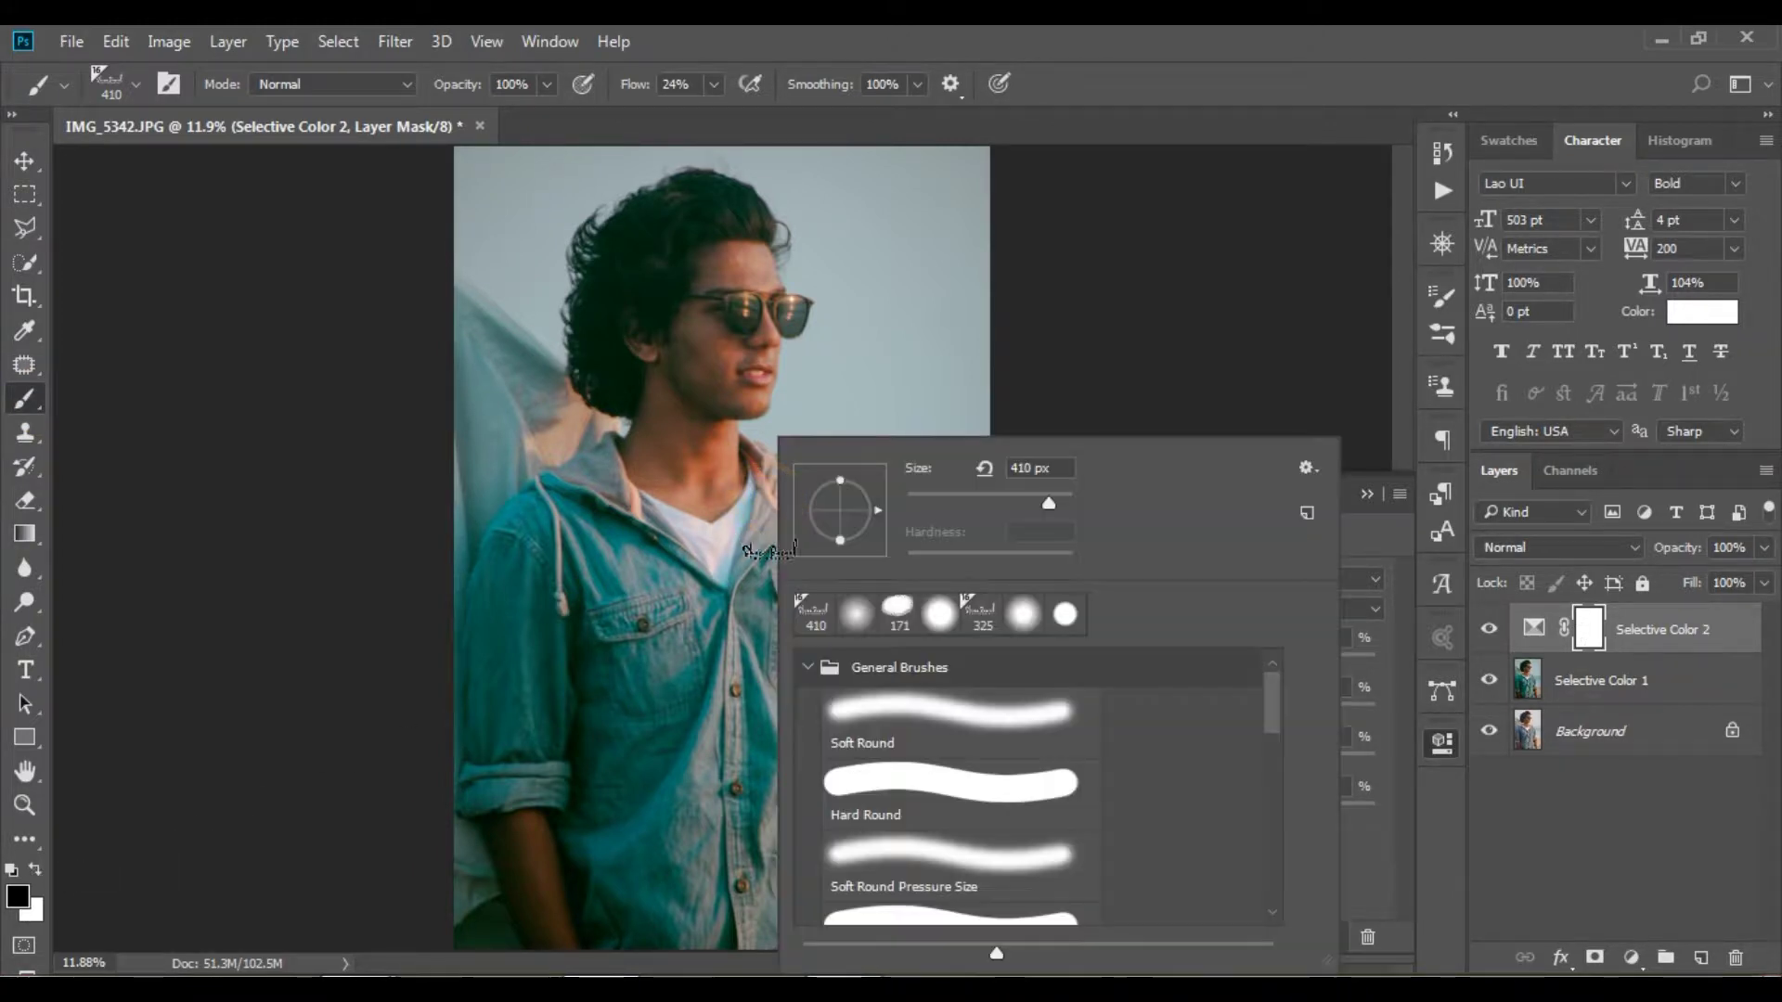
pyautogui.click(867, 711)
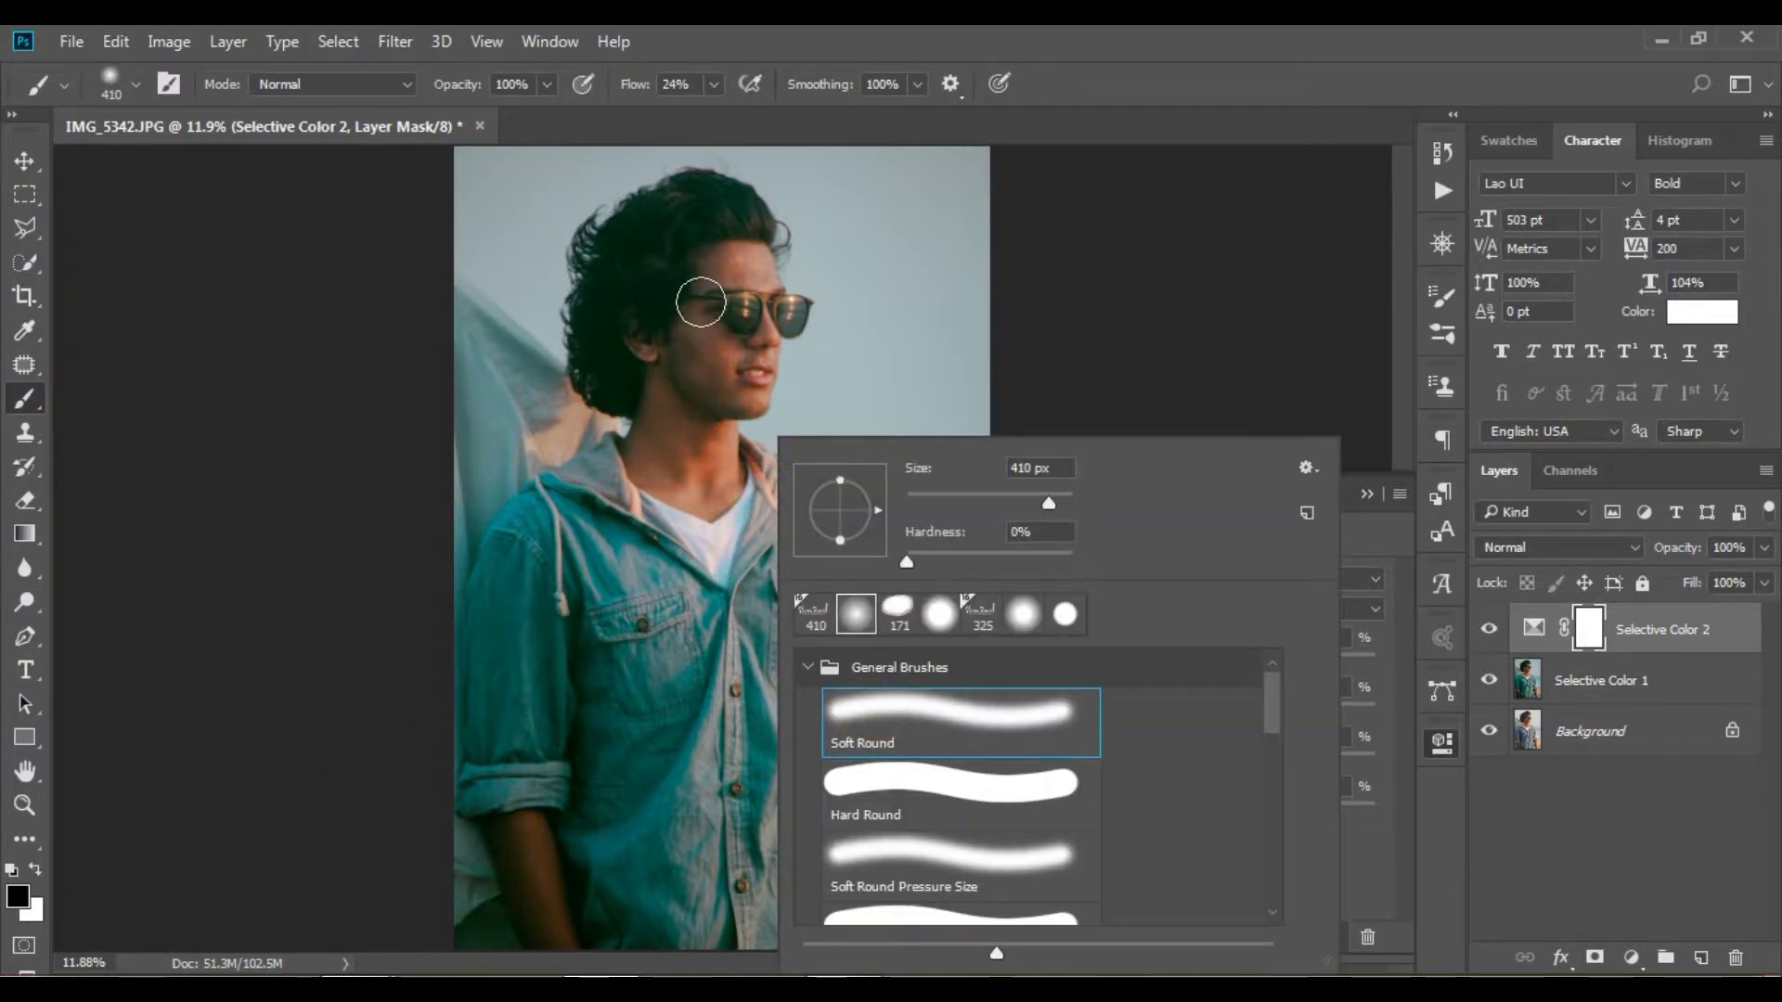
pyautogui.click(700, 302)
pyautogui.click(660, 383)
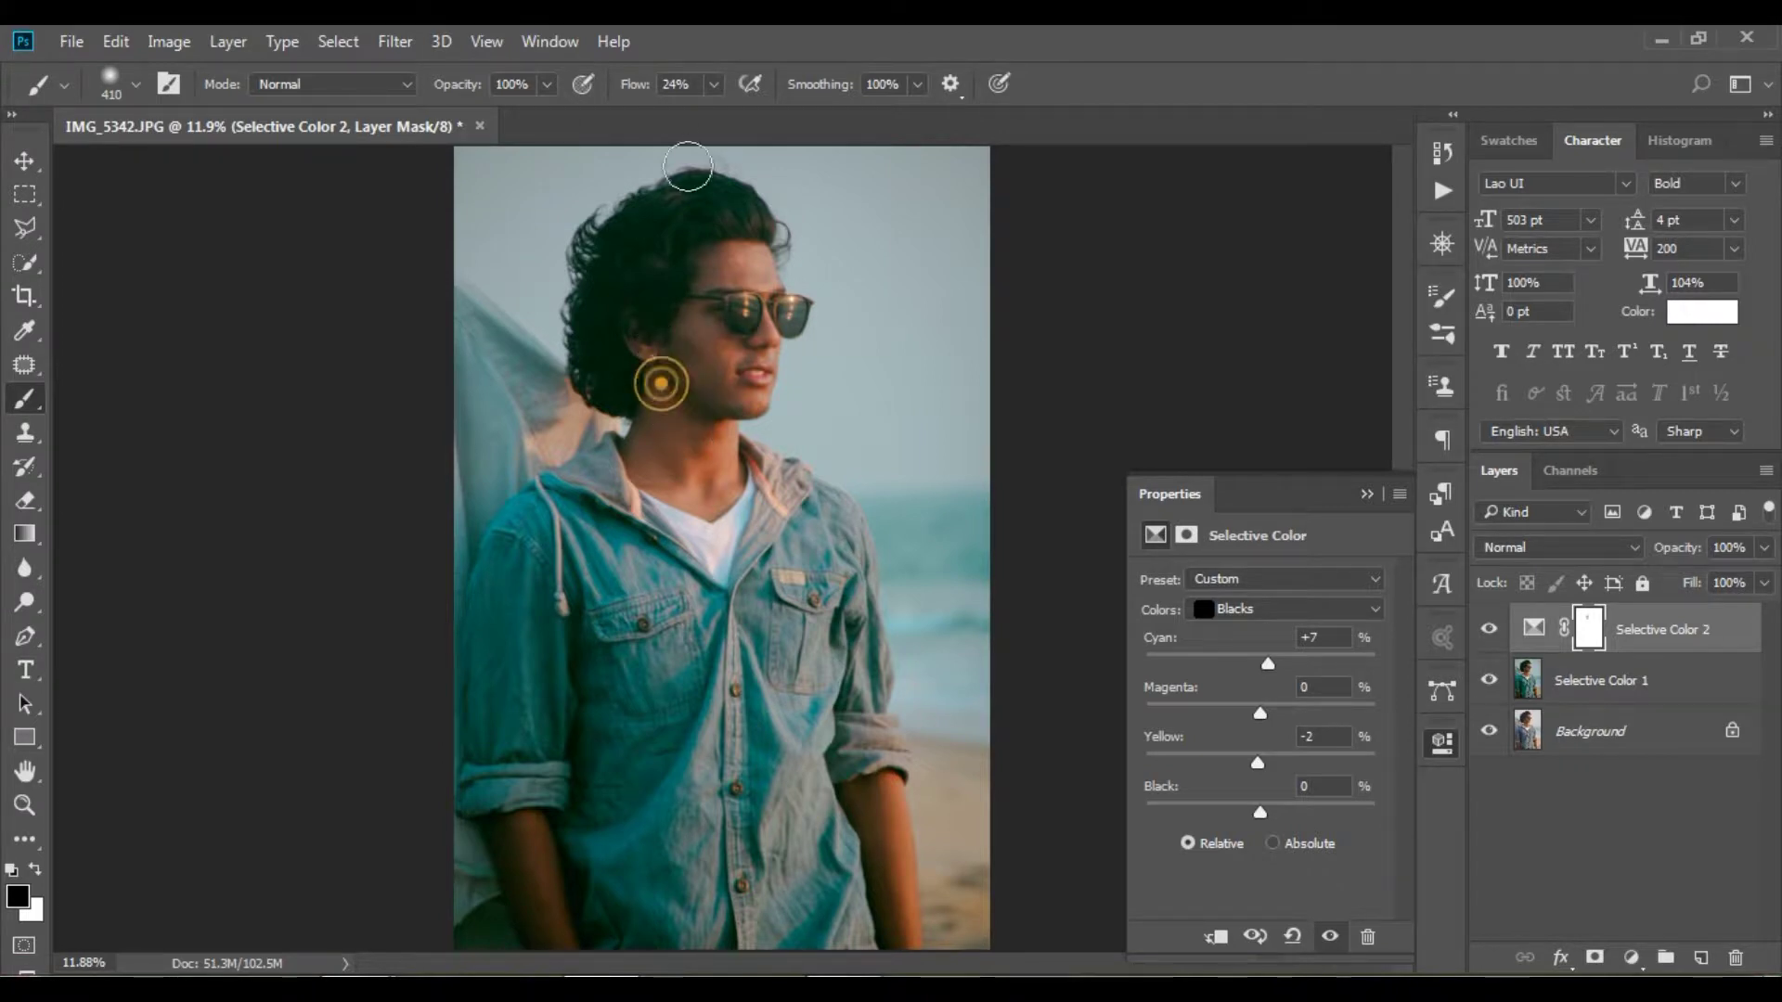
pyautogui.moveTo(634, 83); pyautogui.dragTo(673, 84)
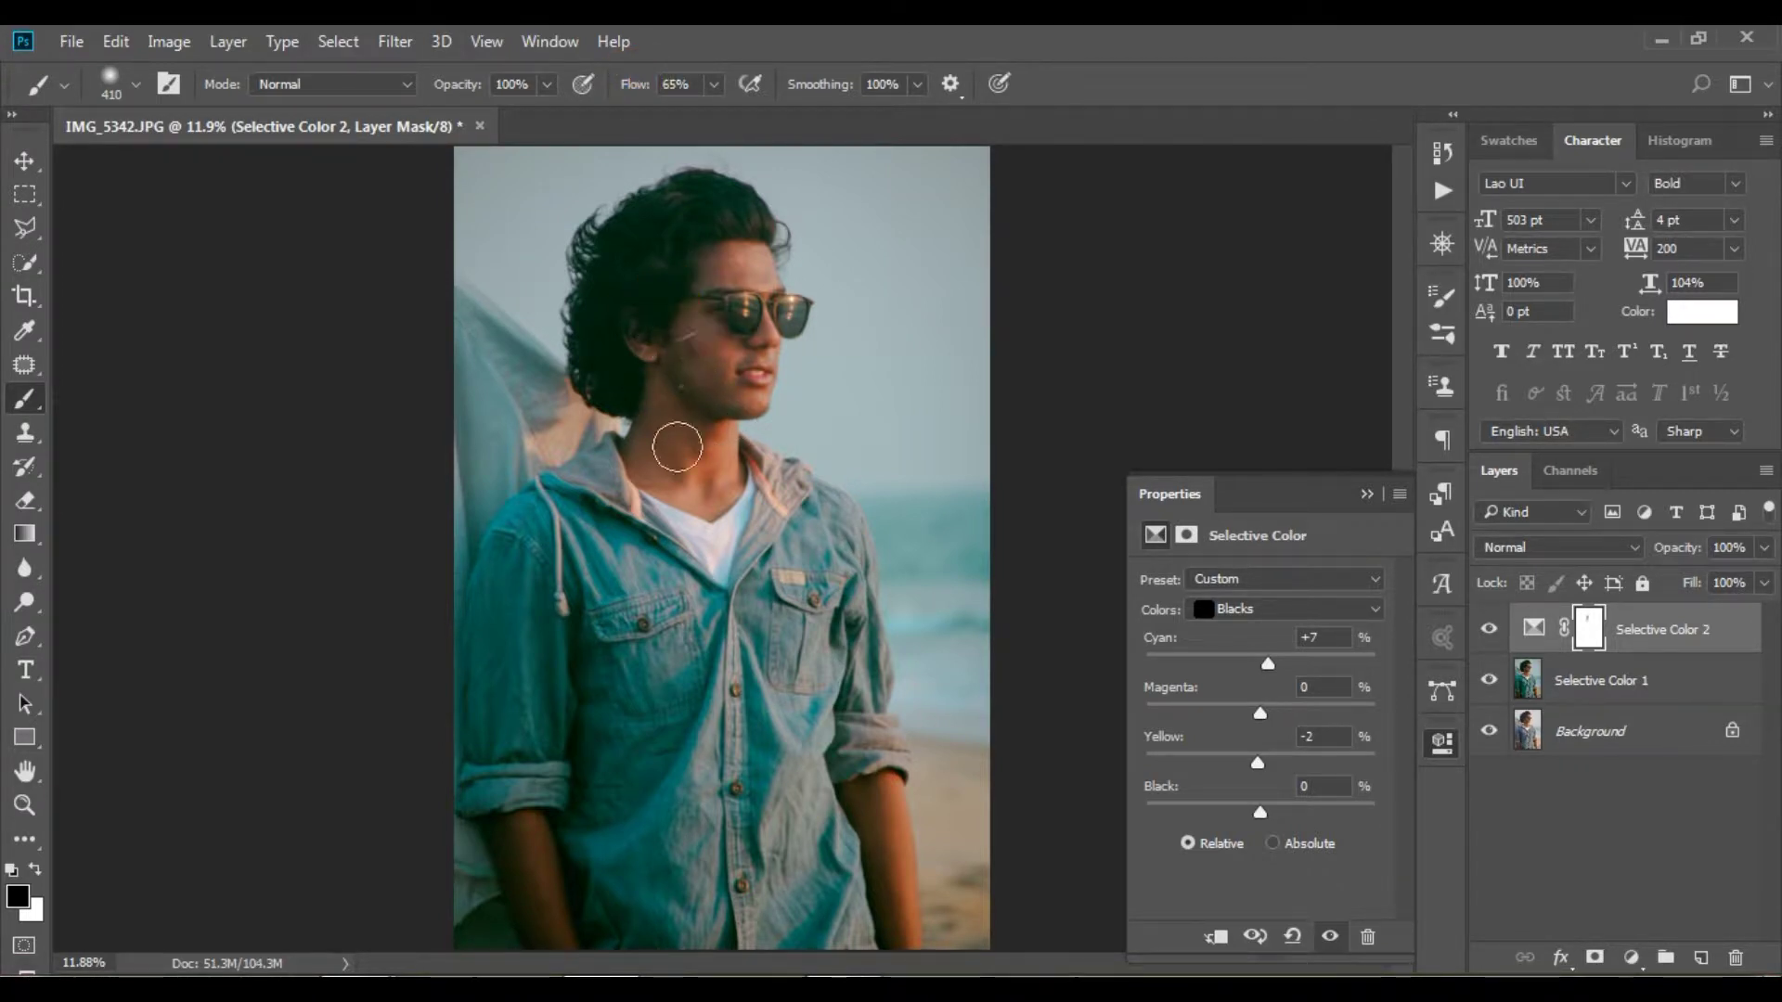
pyautogui.moveTo(692, 414)
pyautogui.mouseDown()
pyautogui.moveTo(704, 386)
pyautogui.moveTo(684, 436)
pyautogui.moveTo(677, 386)
pyautogui.moveTo(717, 365)
pyautogui.moveTo(696, 380)
pyautogui.mouseUp()
pyautogui.click(1491, 631)
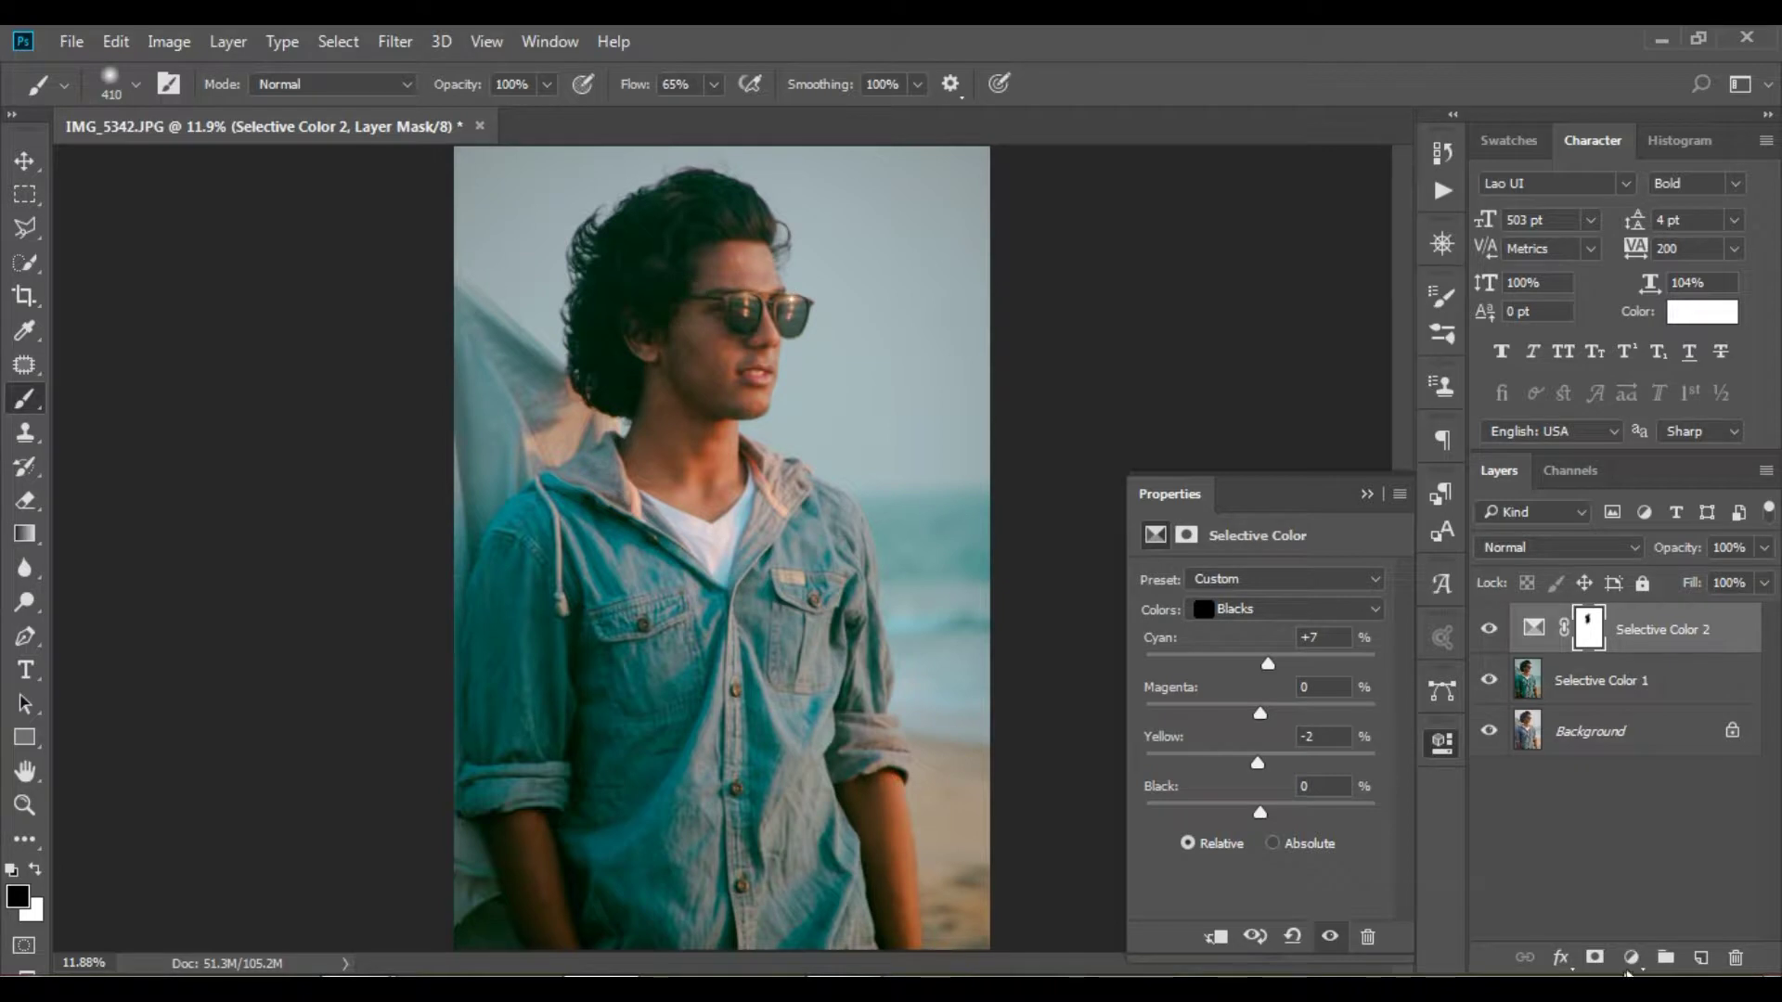
pyautogui.click(1631, 957)
# Add Selective Color 3 and set the Reds to Yellow -6, Black -19.
pyautogui.click(1596, 940)
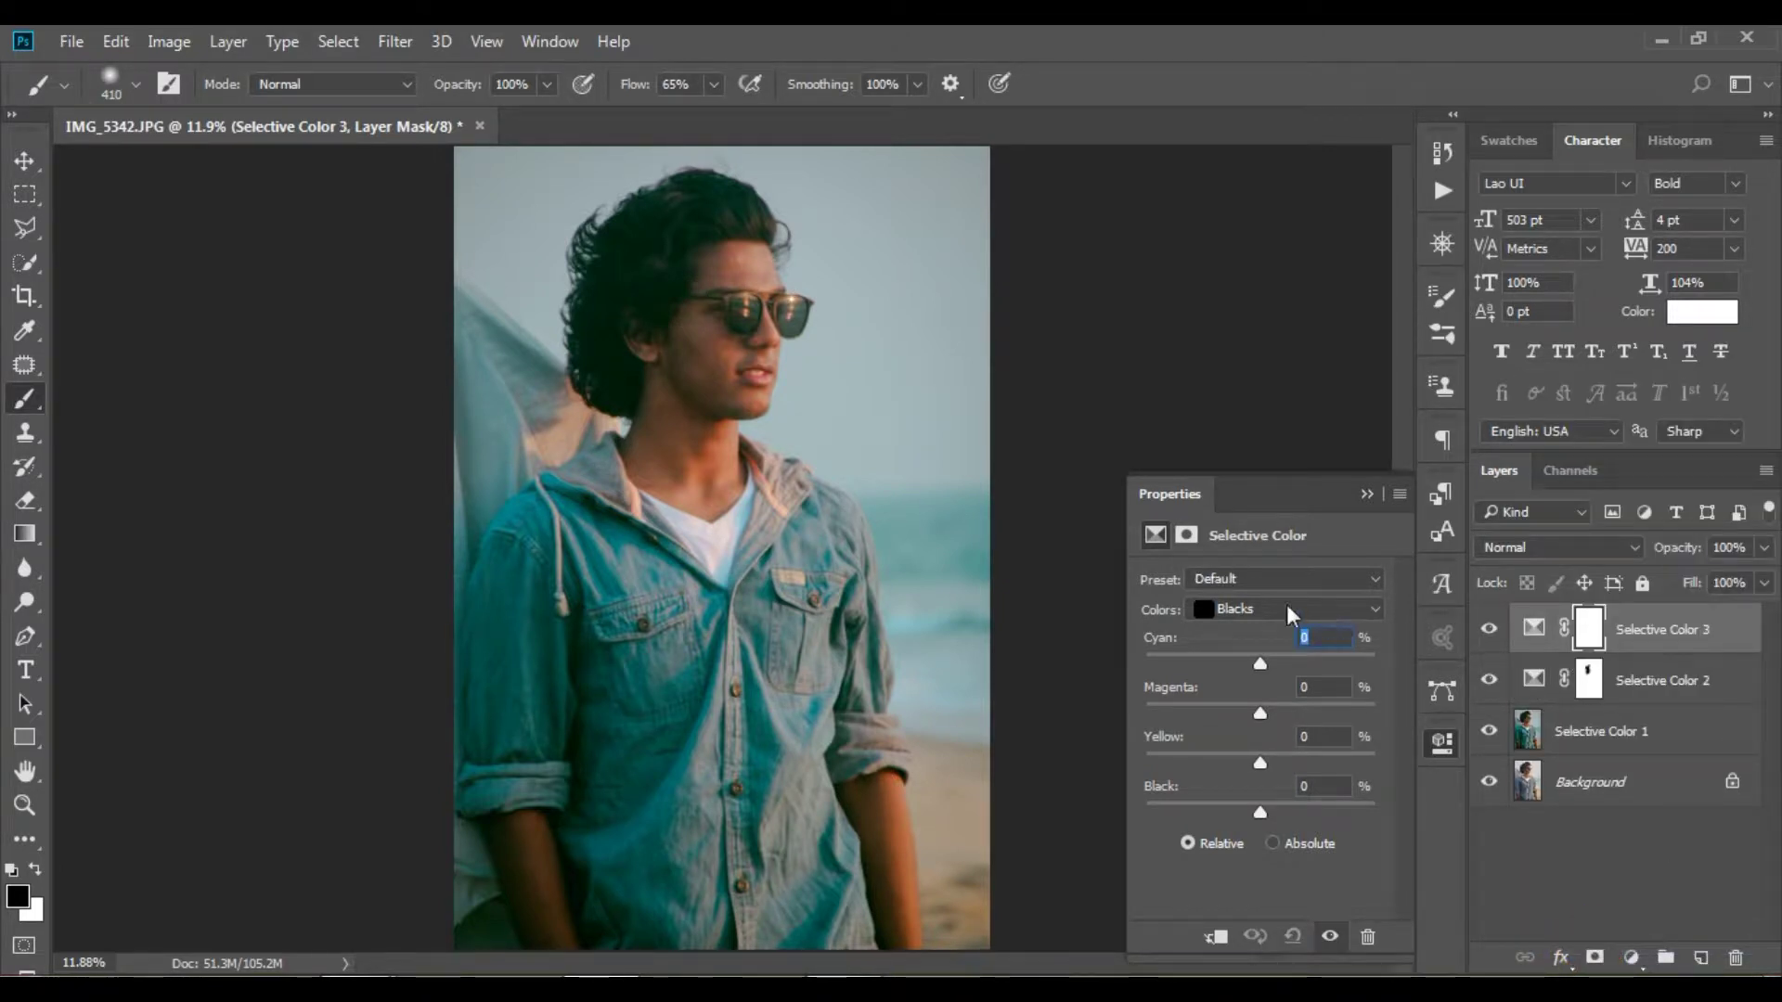
pyautogui.click(1257, 609)
pyautogui.moveTo(1248, 812)
pyautogui.mouseDown()
pyautogui.moveTo(1216, 811)
pyautogui.moveTo(1238, 811)
pyautogui.moveTo(1254, 758)
pyautogui.mouseUp()
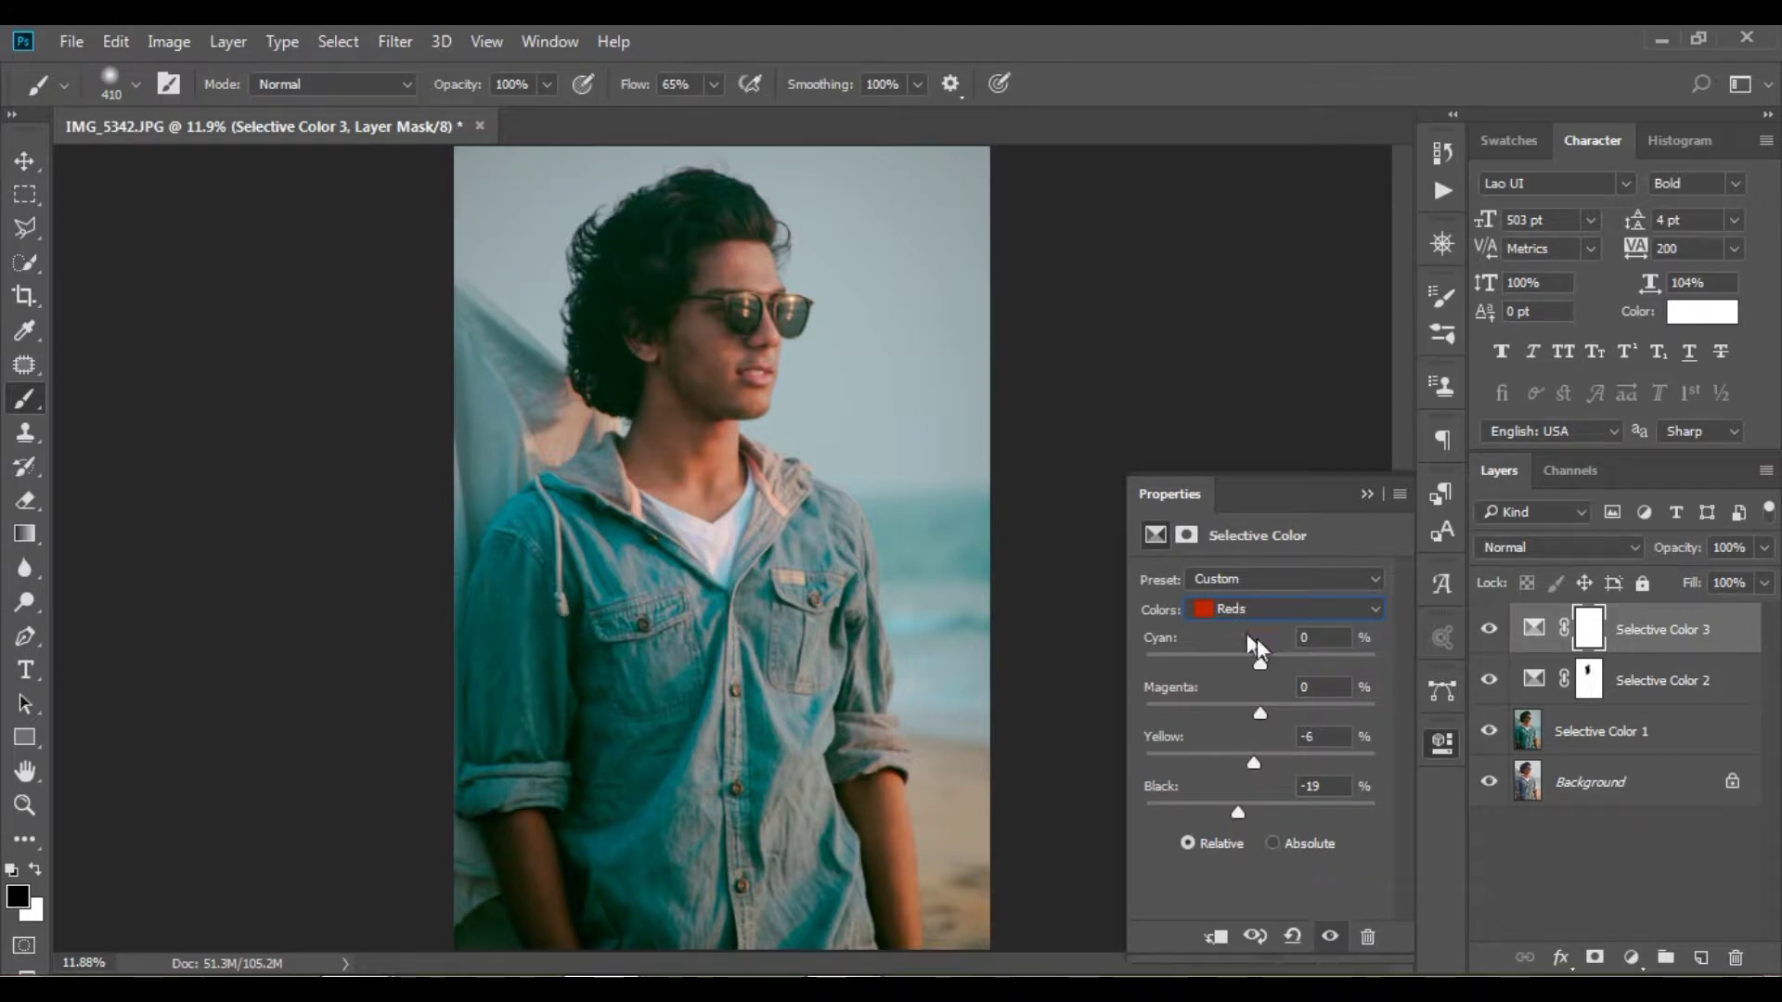
# Set the Yellows to Yellow -19 and Black -22, then collapse the Properties panel.
pyautogui.click(1322, 736)
pyautogui.click(1252, 608)
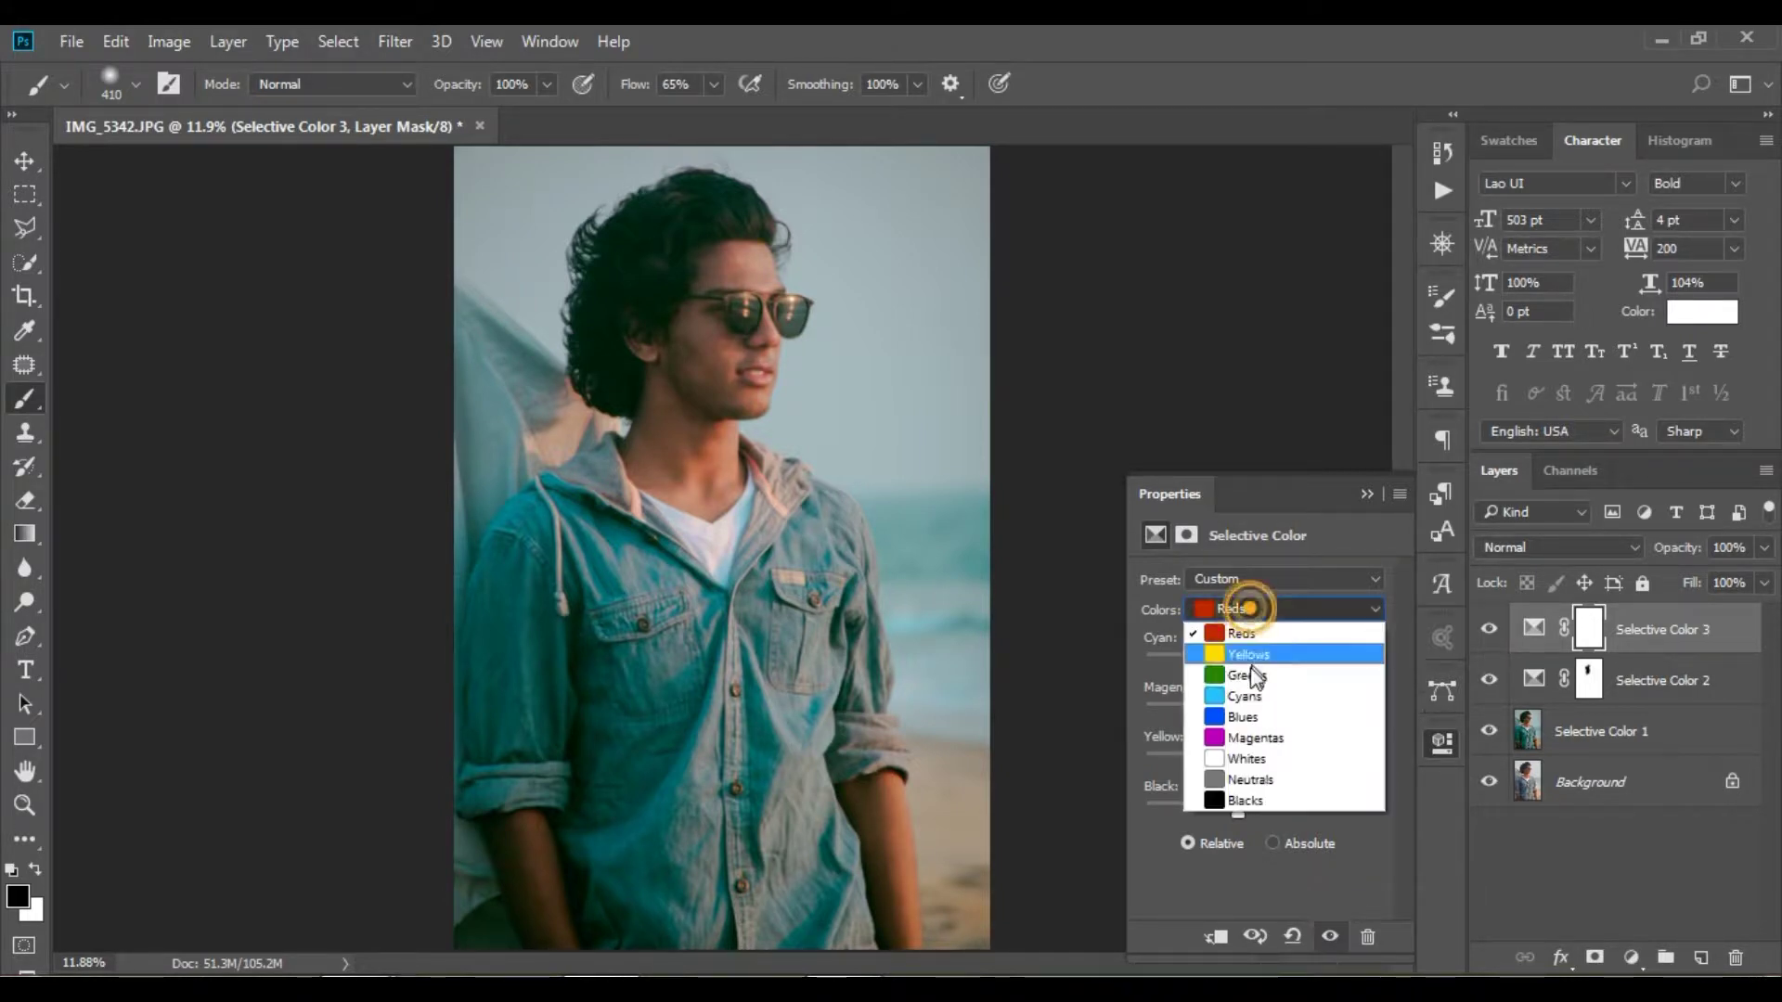
pyautogui.click(1245, 654)
pyautogui.moveTo(1259, 808); pyautogui.dragTo(1235, 800)
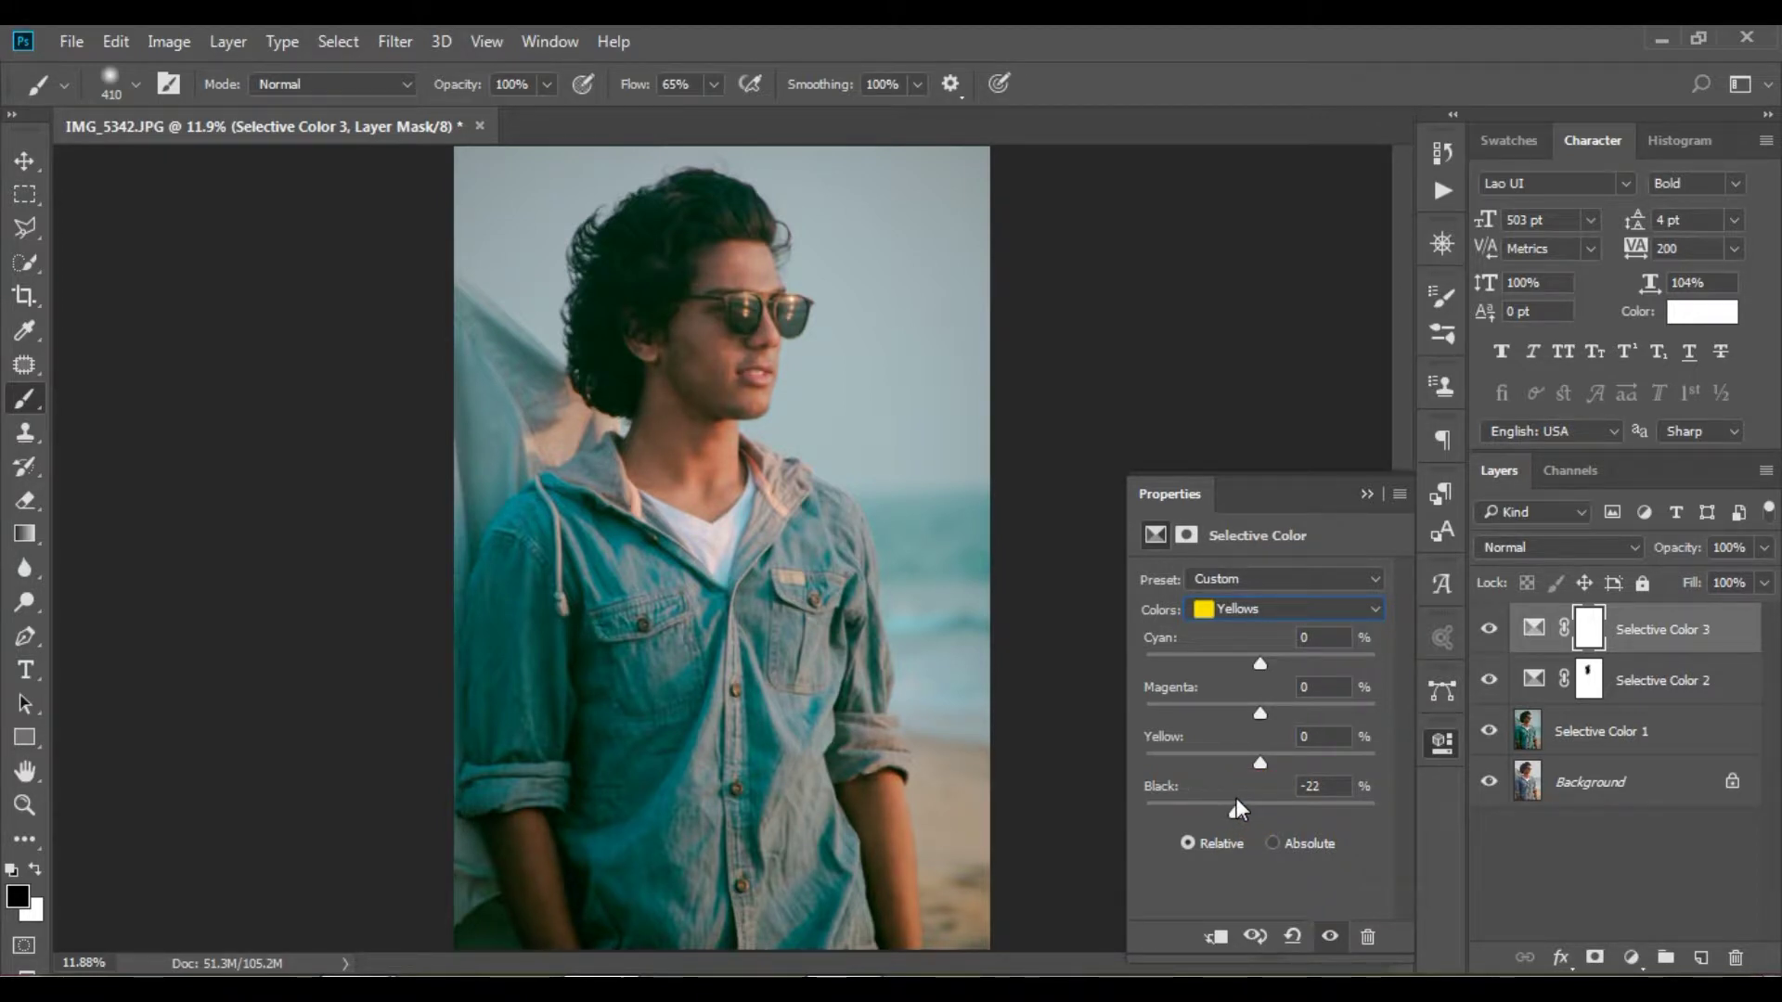
pyautogui.moveTo(1241, 756); pyautogui.dragTo(1237, 756)
pyautogui.click(1328, 935)
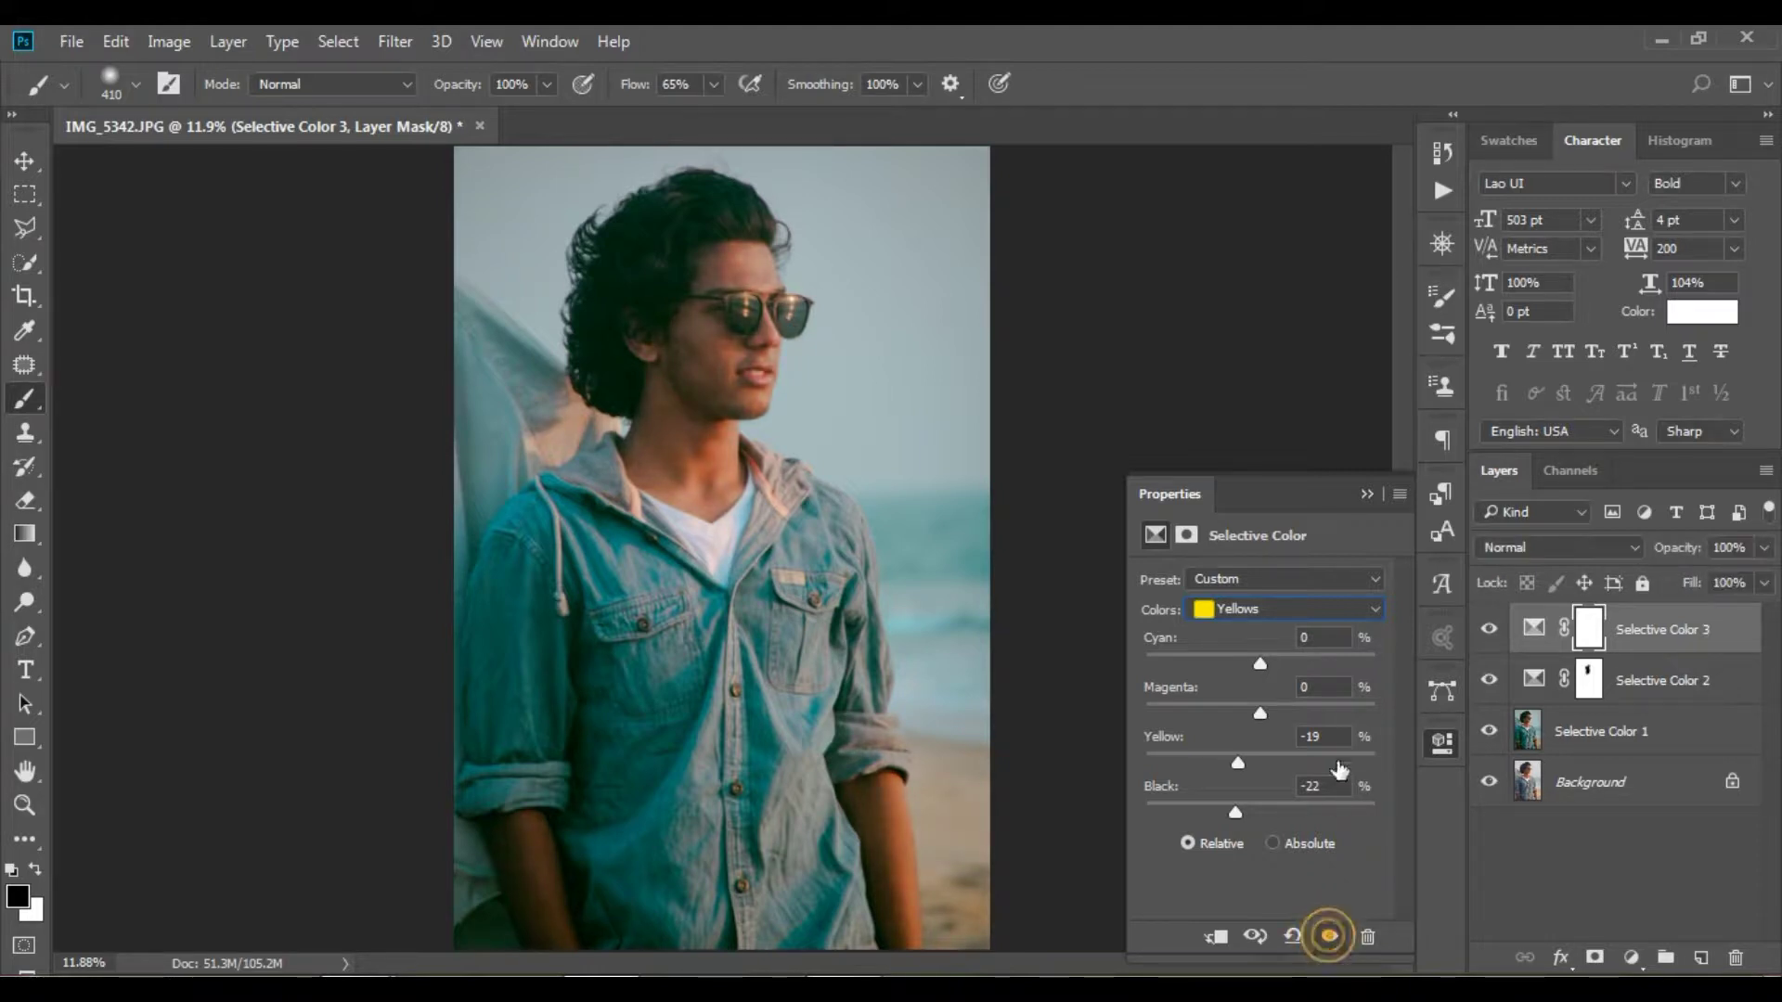
pyautogui.click(1366, 495)
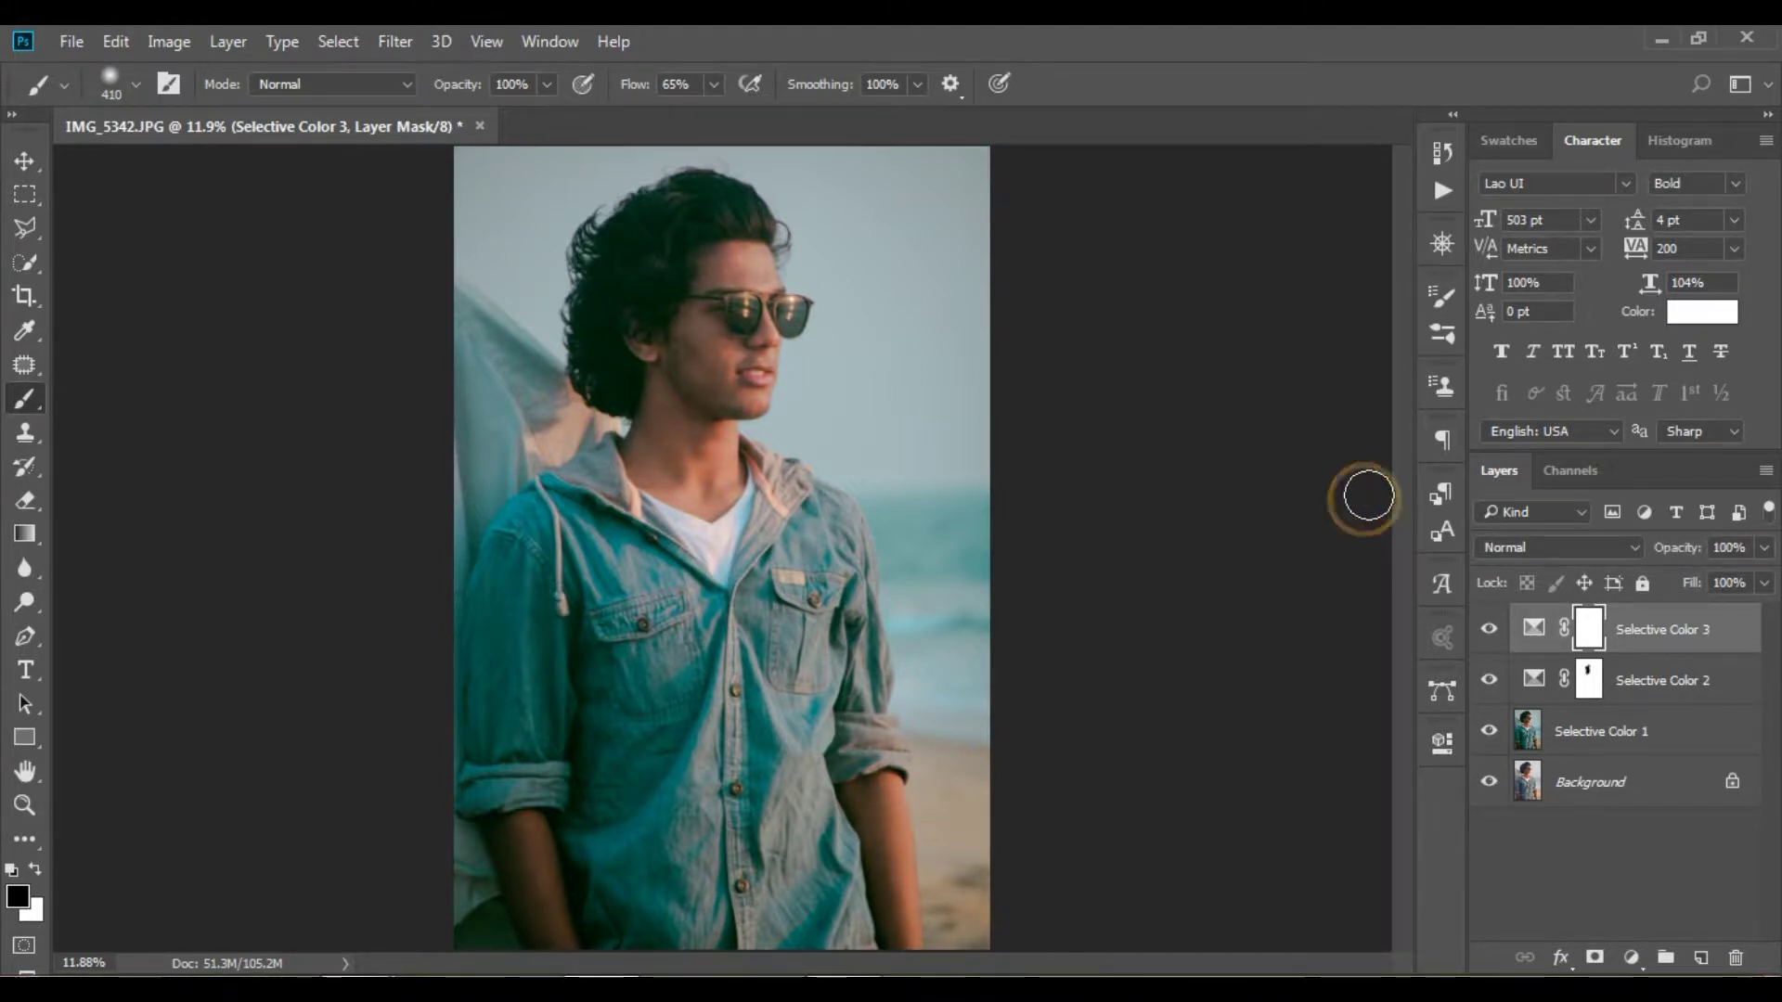
# Invert the Selective Color 3 mask and paint white over both forearms, neck and jaw.
pyautogui.hotkey('ctrl', 'i')
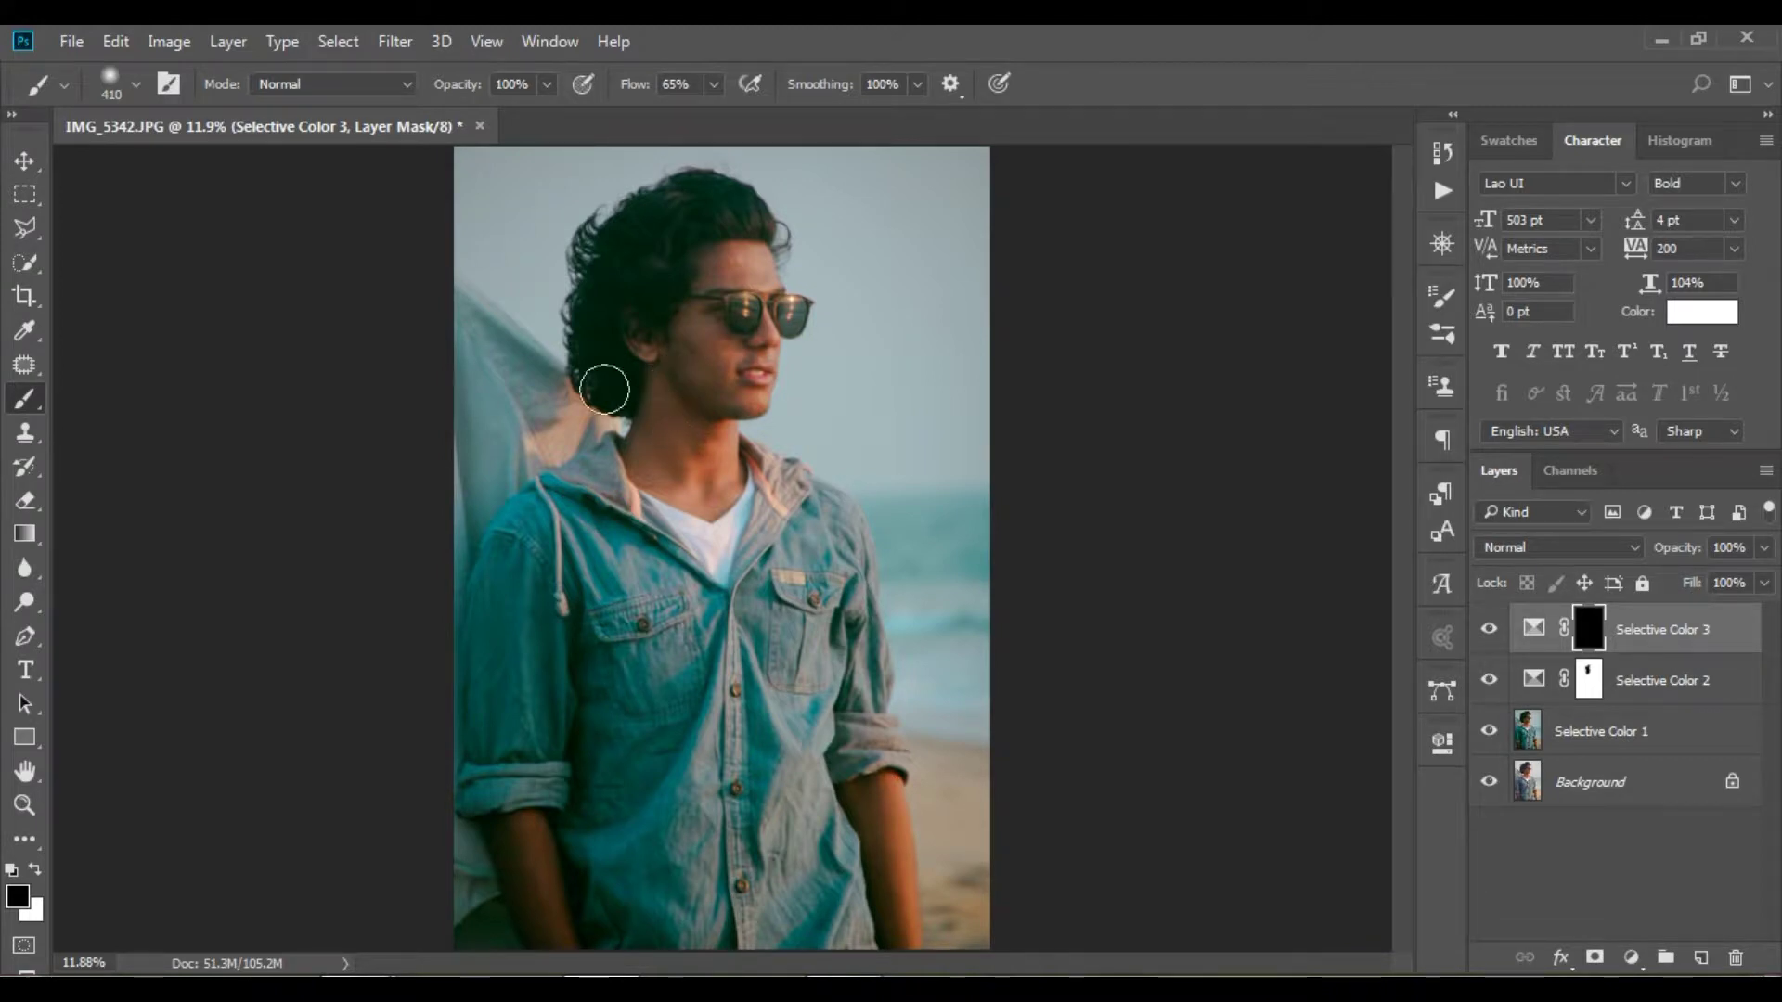
pyautogui.press('x')
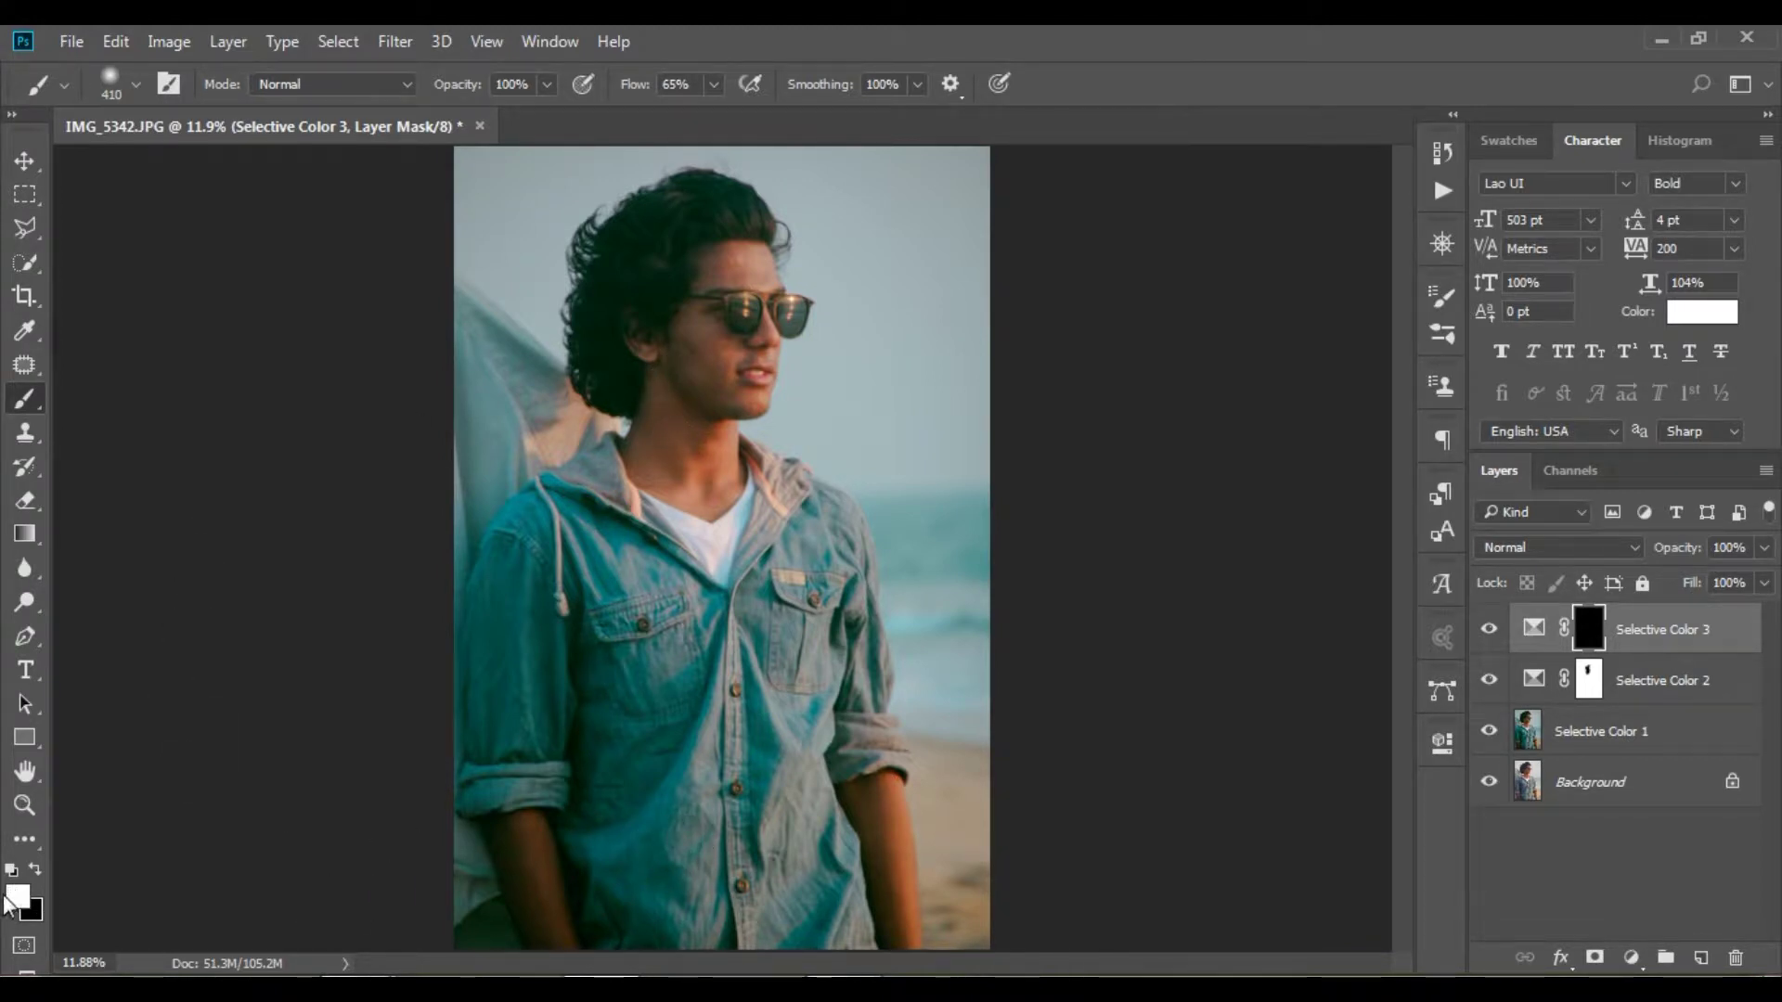
pyautogui.moveTo(505, 847)
pyautogui.mouseDown()
pyautogui.moveTo(553, 943)
pyautogui.moveTo(529, 844)
pyautogui.mouseUp()
pyautogui.moveTo(870, 808); pyautogui.dragTo(876, 836)
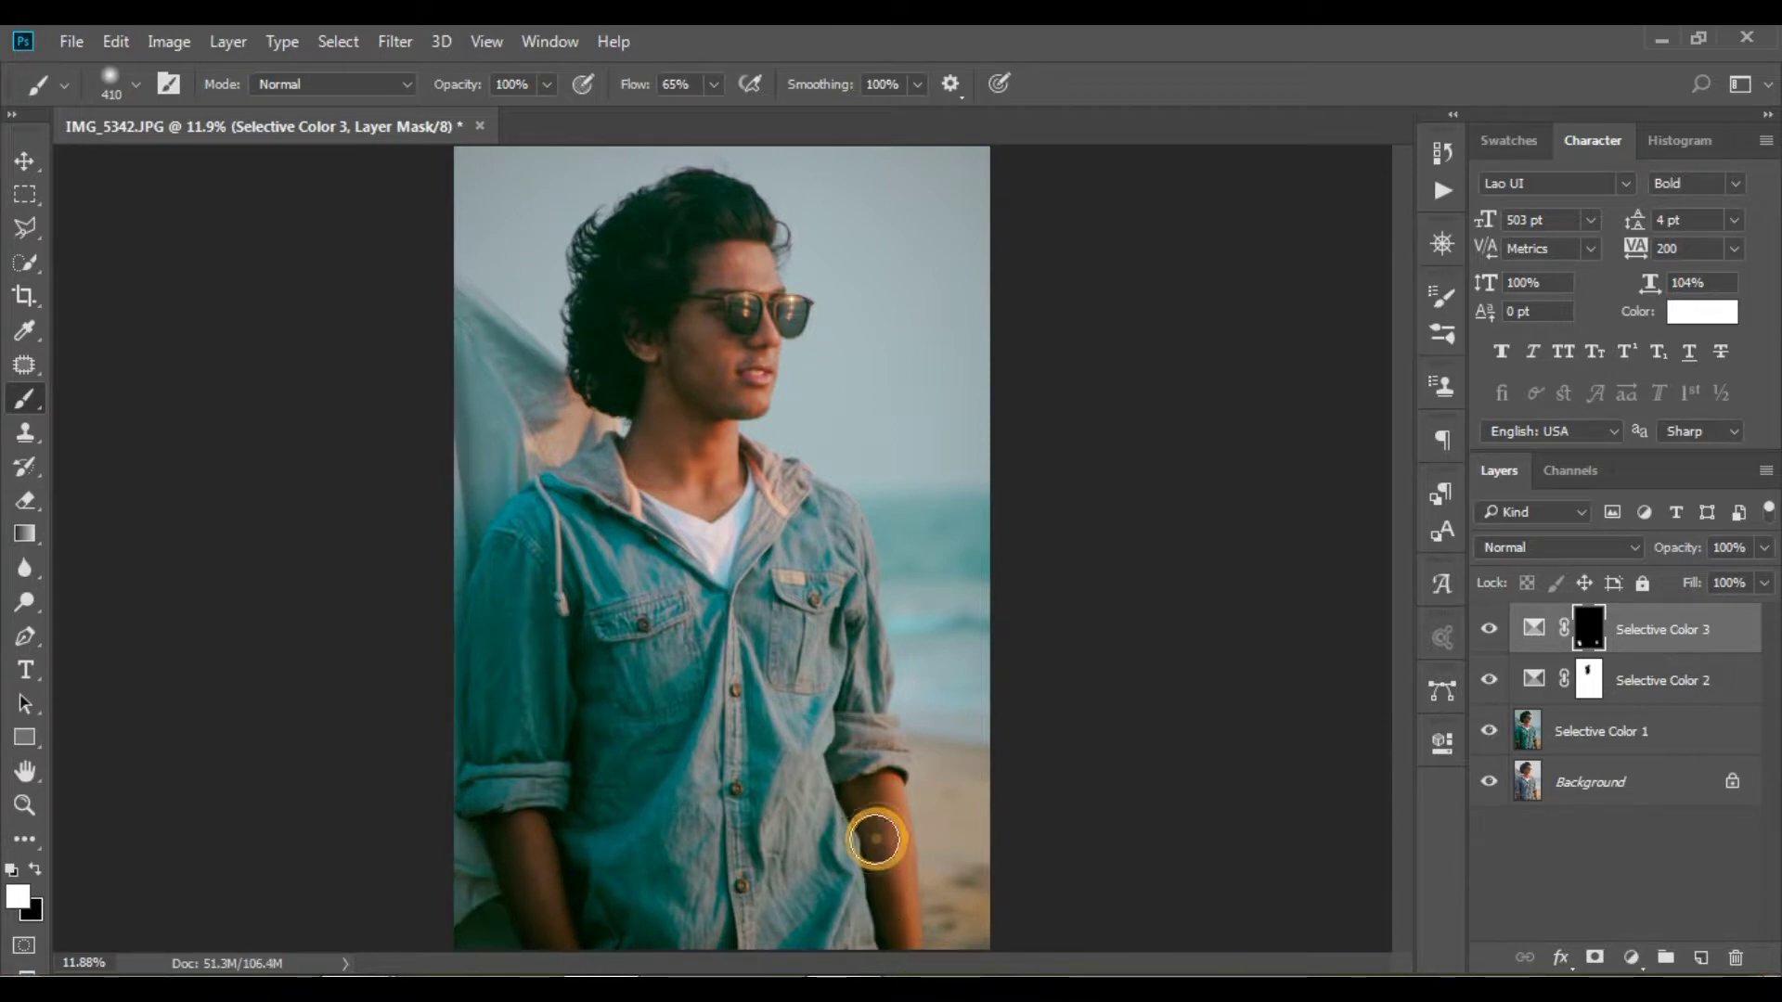
pyautogui.moveTo(687, 438); pyautogui.dragTo(685, 398)
pyautogui.moveTo(682, 492)
pyautogui.mouseDown()
pyautogui.moveTo(668, 414)
pyautogui.moveTo(692, 387)
pyautogui.moveTo(677, 377)
pyautogui.moveTo(708, 370)
pyautogui.moveTo(752, 232)
pyautogui.moveTo(753, 252)
pyautogui.moveTo(719, 240)
pyautogui.moveTo(738, 337)
pyautogui.moveTo(795, 397)
pyautogui.moveTo(668, 409)
pyautogui.moveTo(643, 483)
pyautogui.moveTo(708, 378)
pyautogui.moveTo(648, 325)
pyautogui.mouseUp()
# Lower Selective Color 3 opacity to 90% after comparing before and after.
pyautogui.click(696, 470)
pyautogui.click(1489, 630)
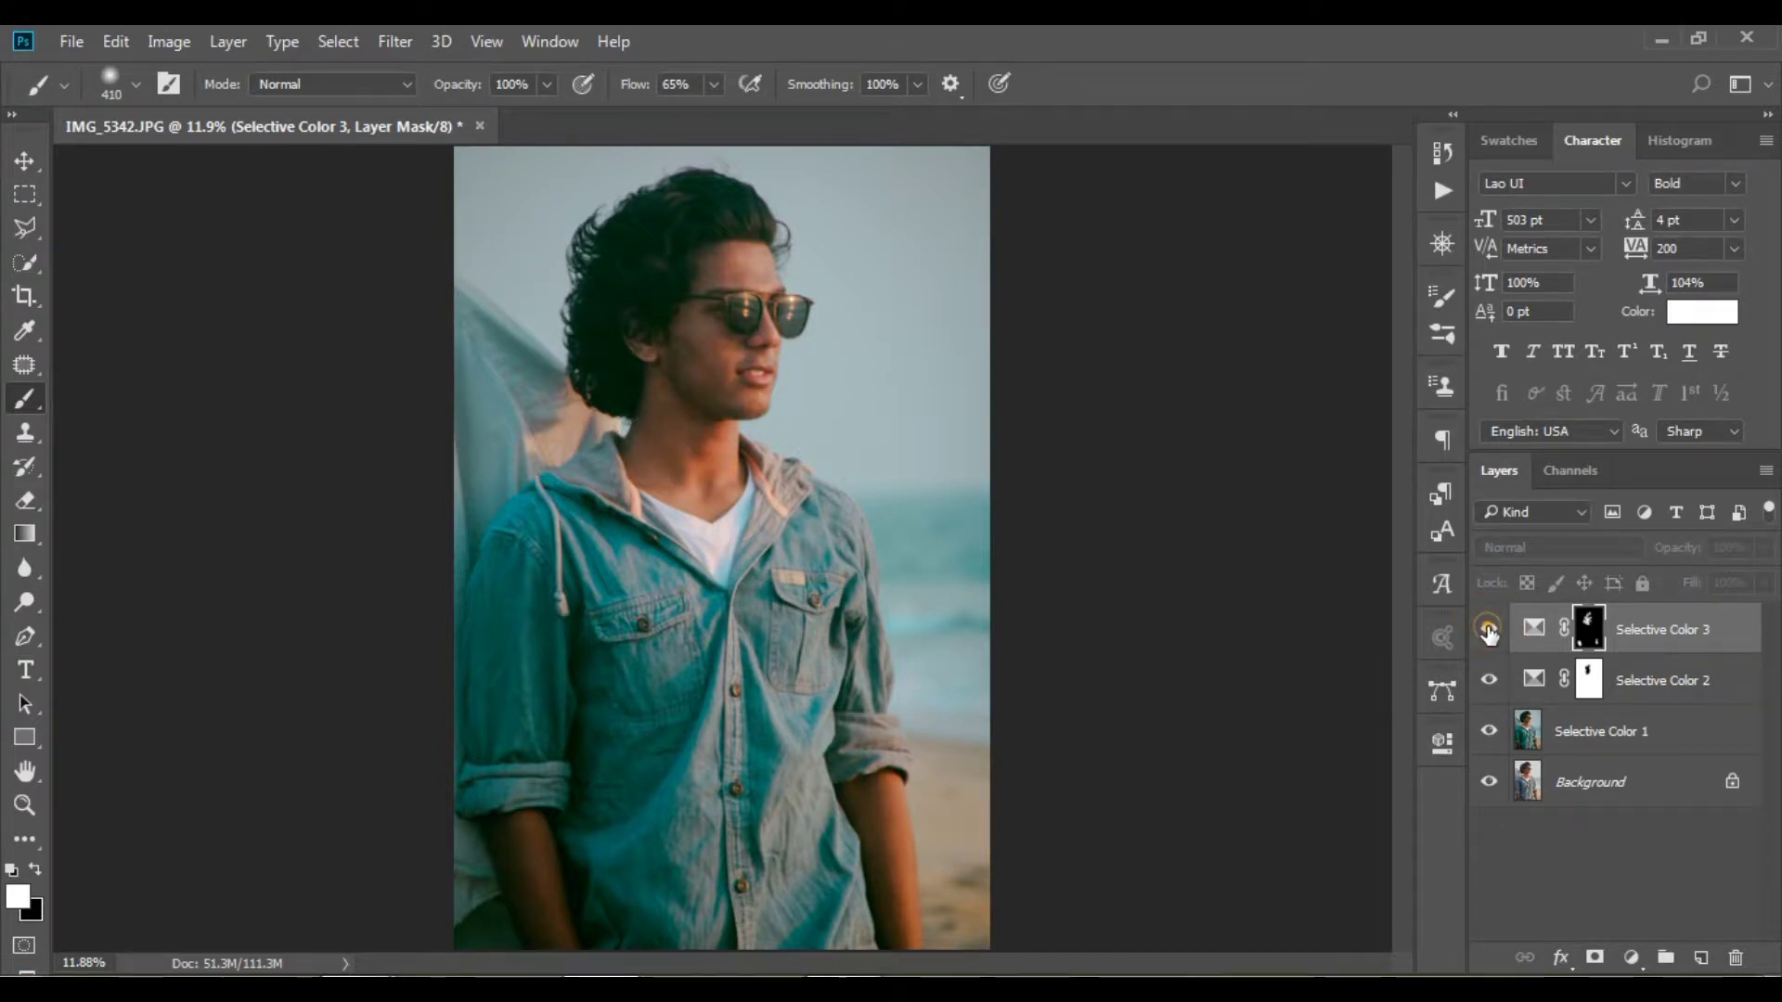
pyautogui.moveTo(1676, 548)
pyautogui.mouseDown()
pyautogui.moveTo(1654, 549)
pyautogui.moveTo(1684, 589)
pyautogui.mouseUp()
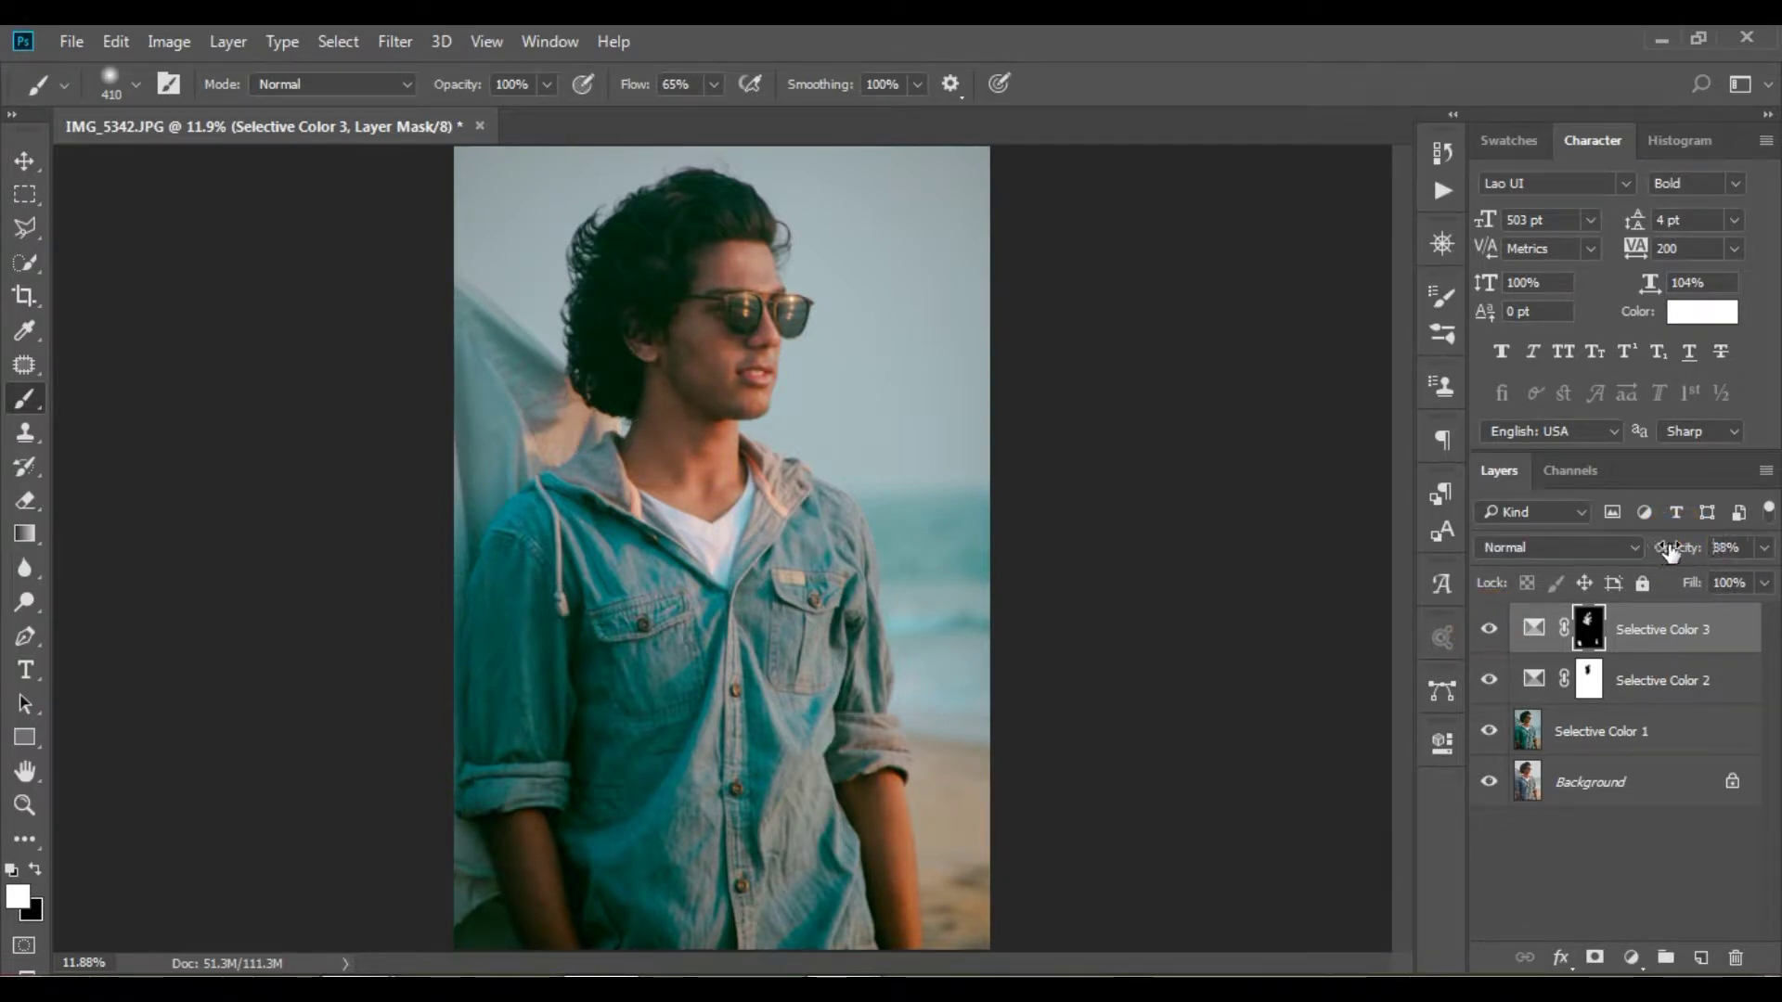
pyautogui.keyDown('shift'); pyautogui.click(1631, 733); pyautogui.keyUp('shift')
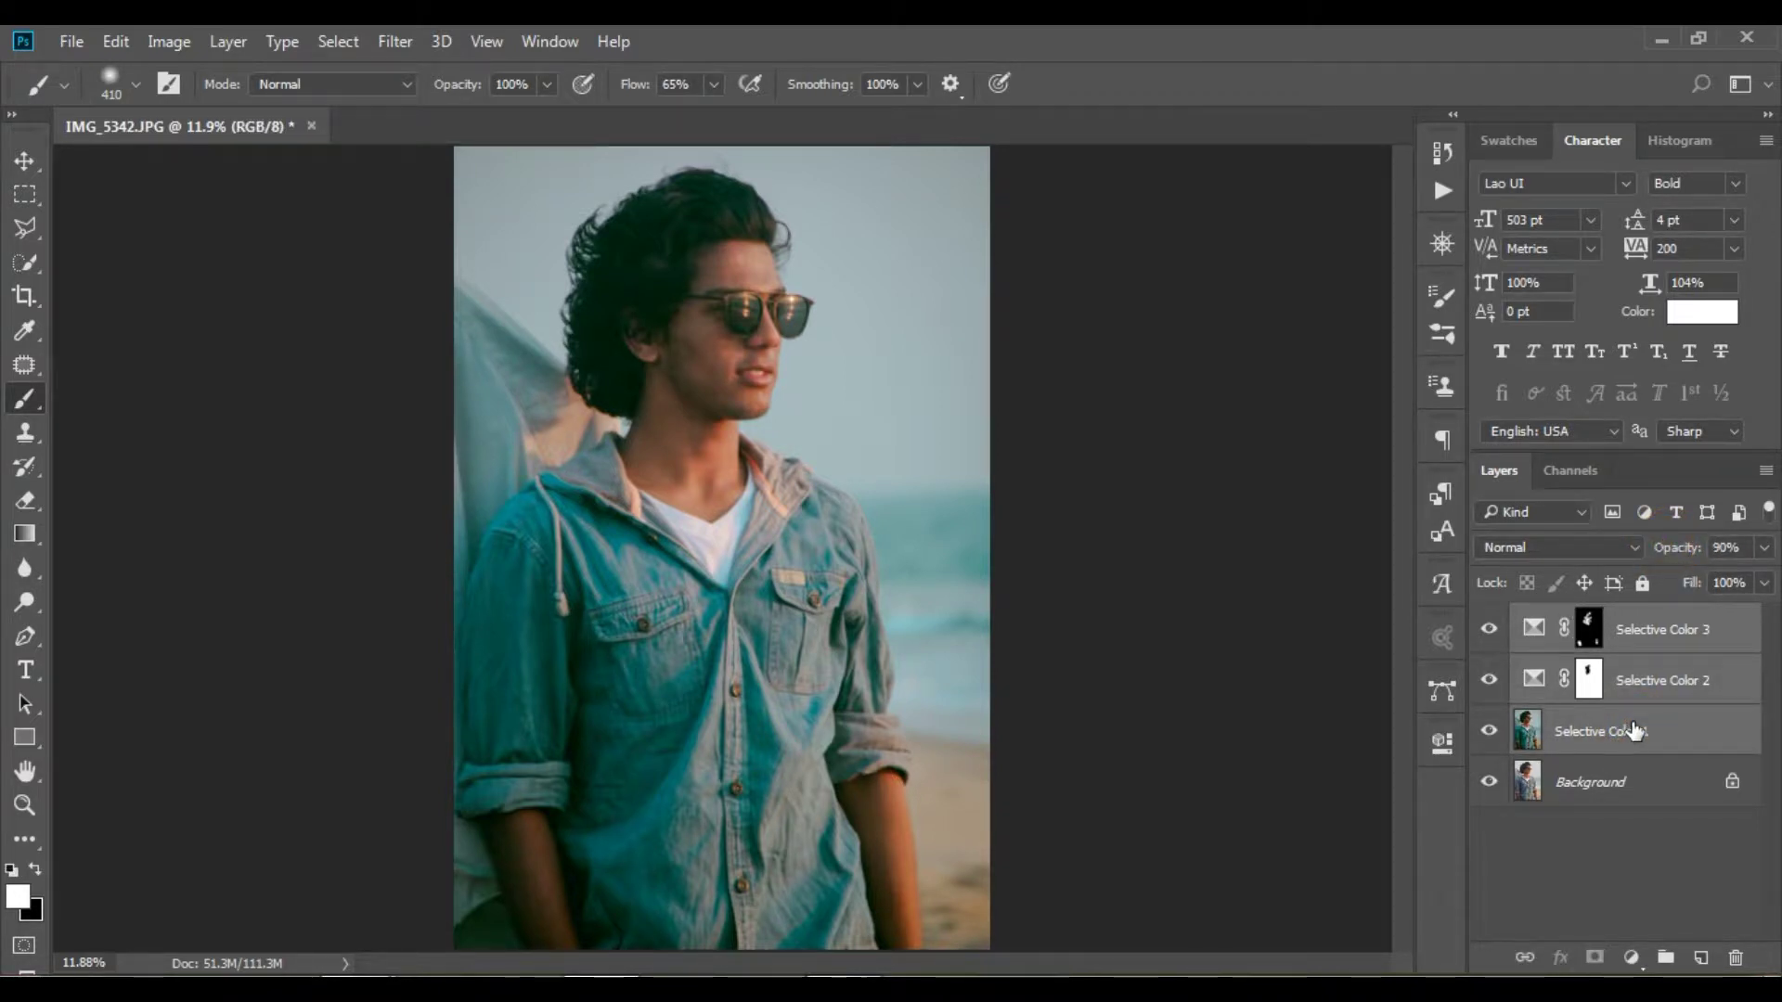
# Merge the three Selective Color layers and add a Curves layer with midtone and highlight points.
pyautogui.click(1631, 956)
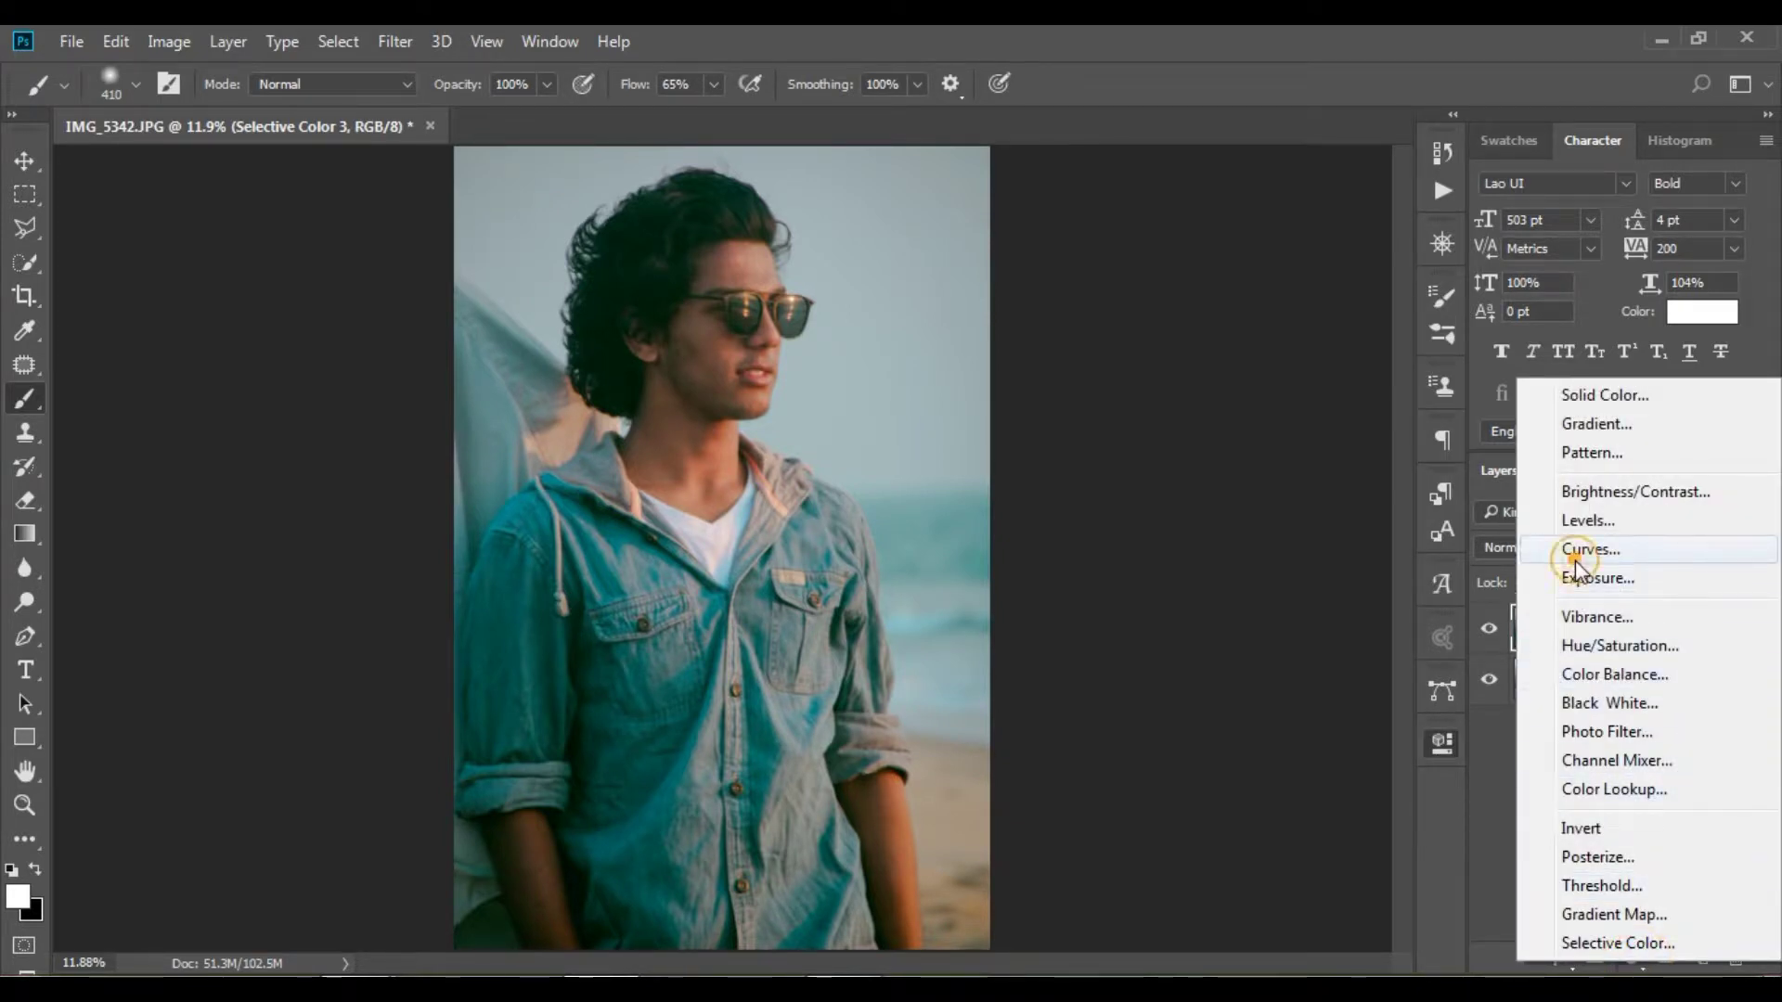
pyautogui.click(1574, 552)
pyautogui.click(1280, 729)
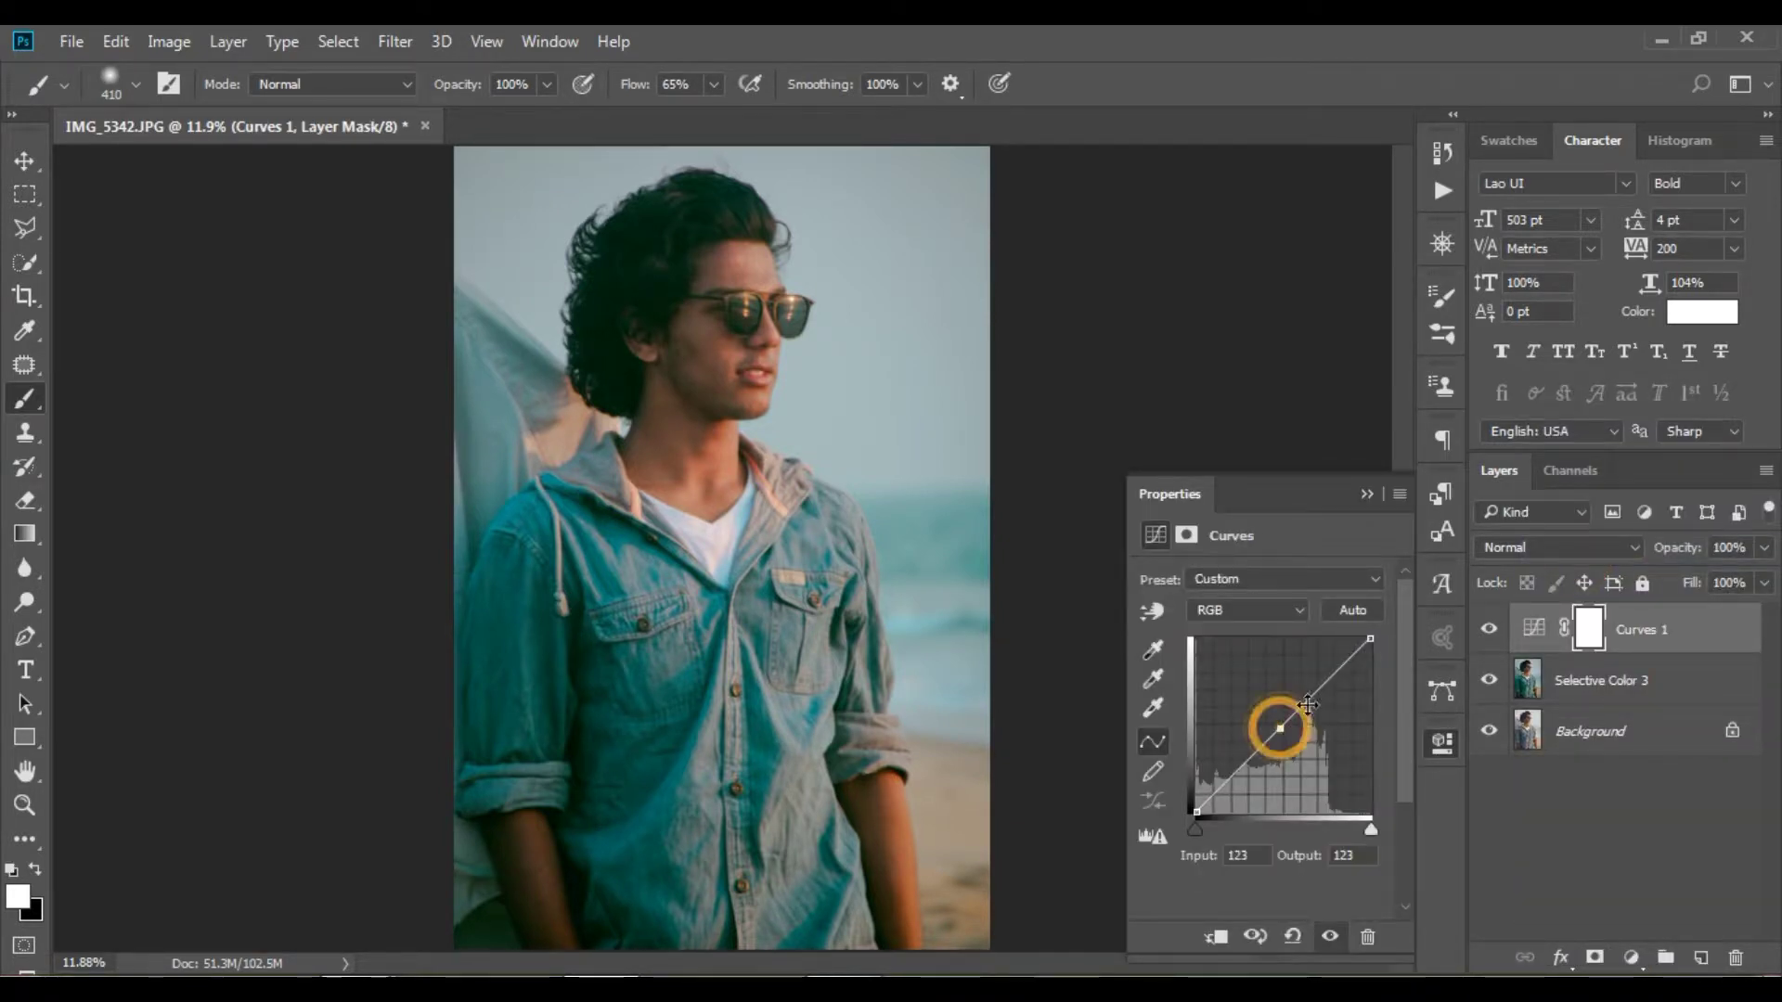
pyautogui.click(1324, 682)
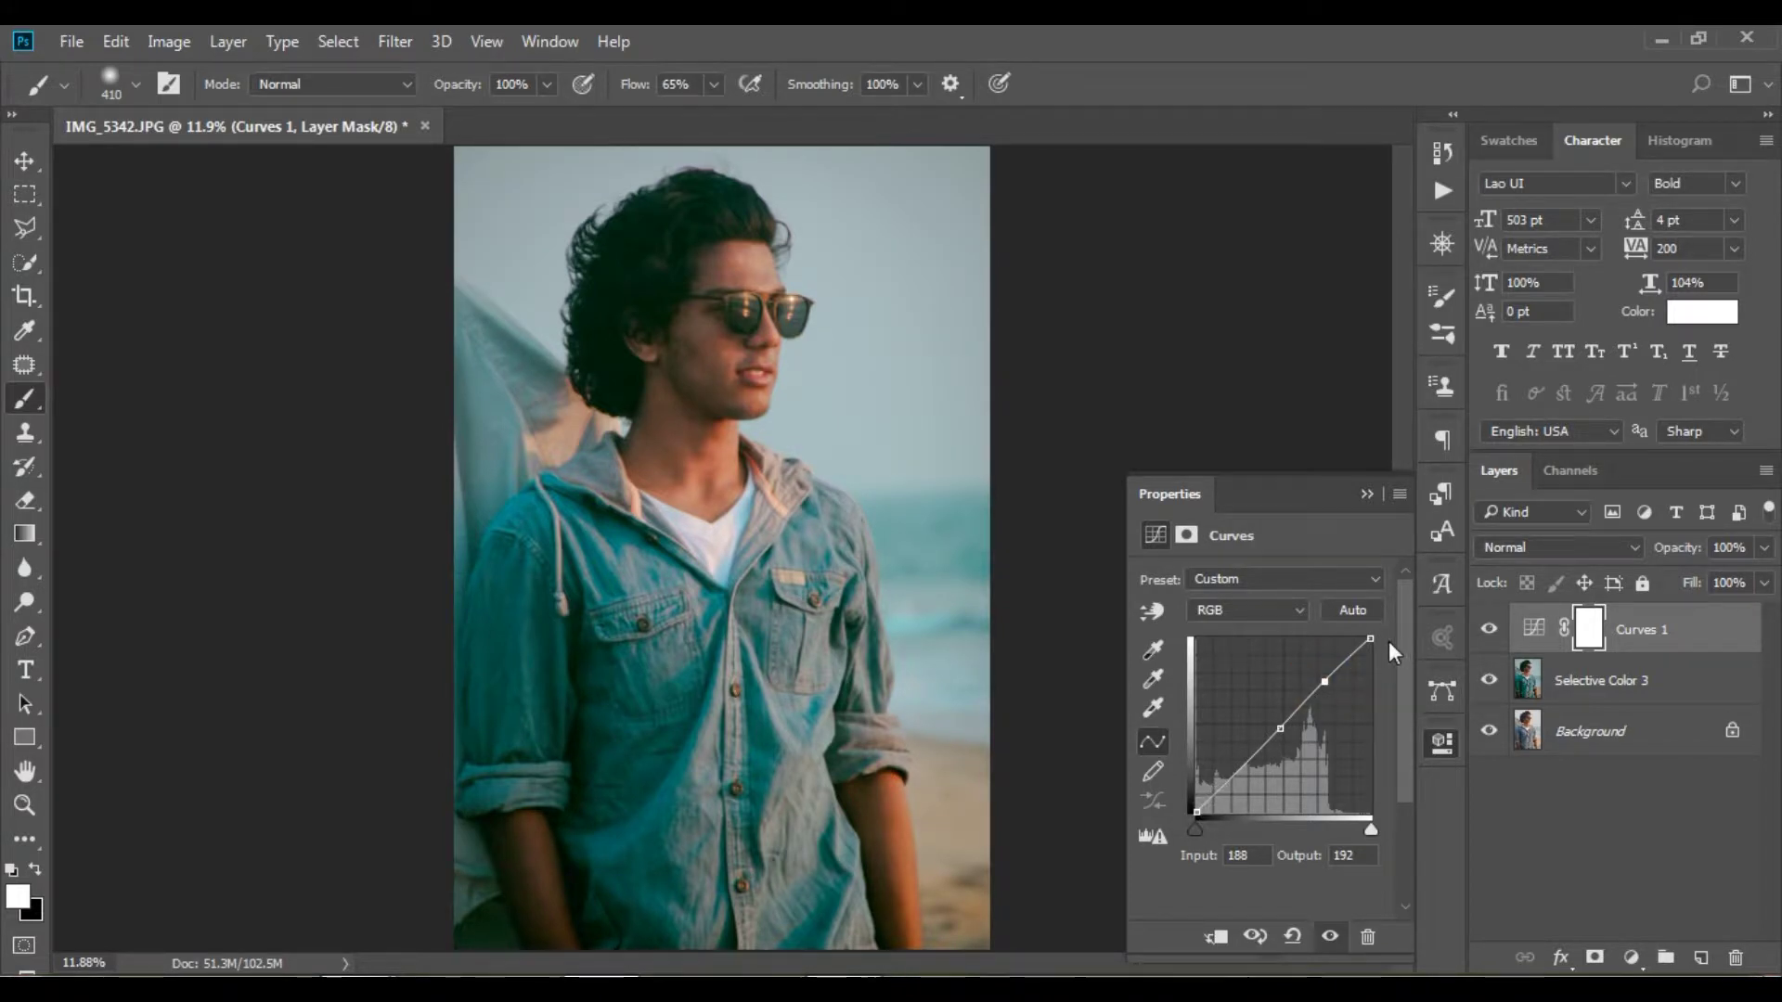
# Lower the white point, pull the midtone down, and move the black point to Input 29.
pyautogui.moveTo(1371, 639); pyautogui.dragTo(1370, 646)
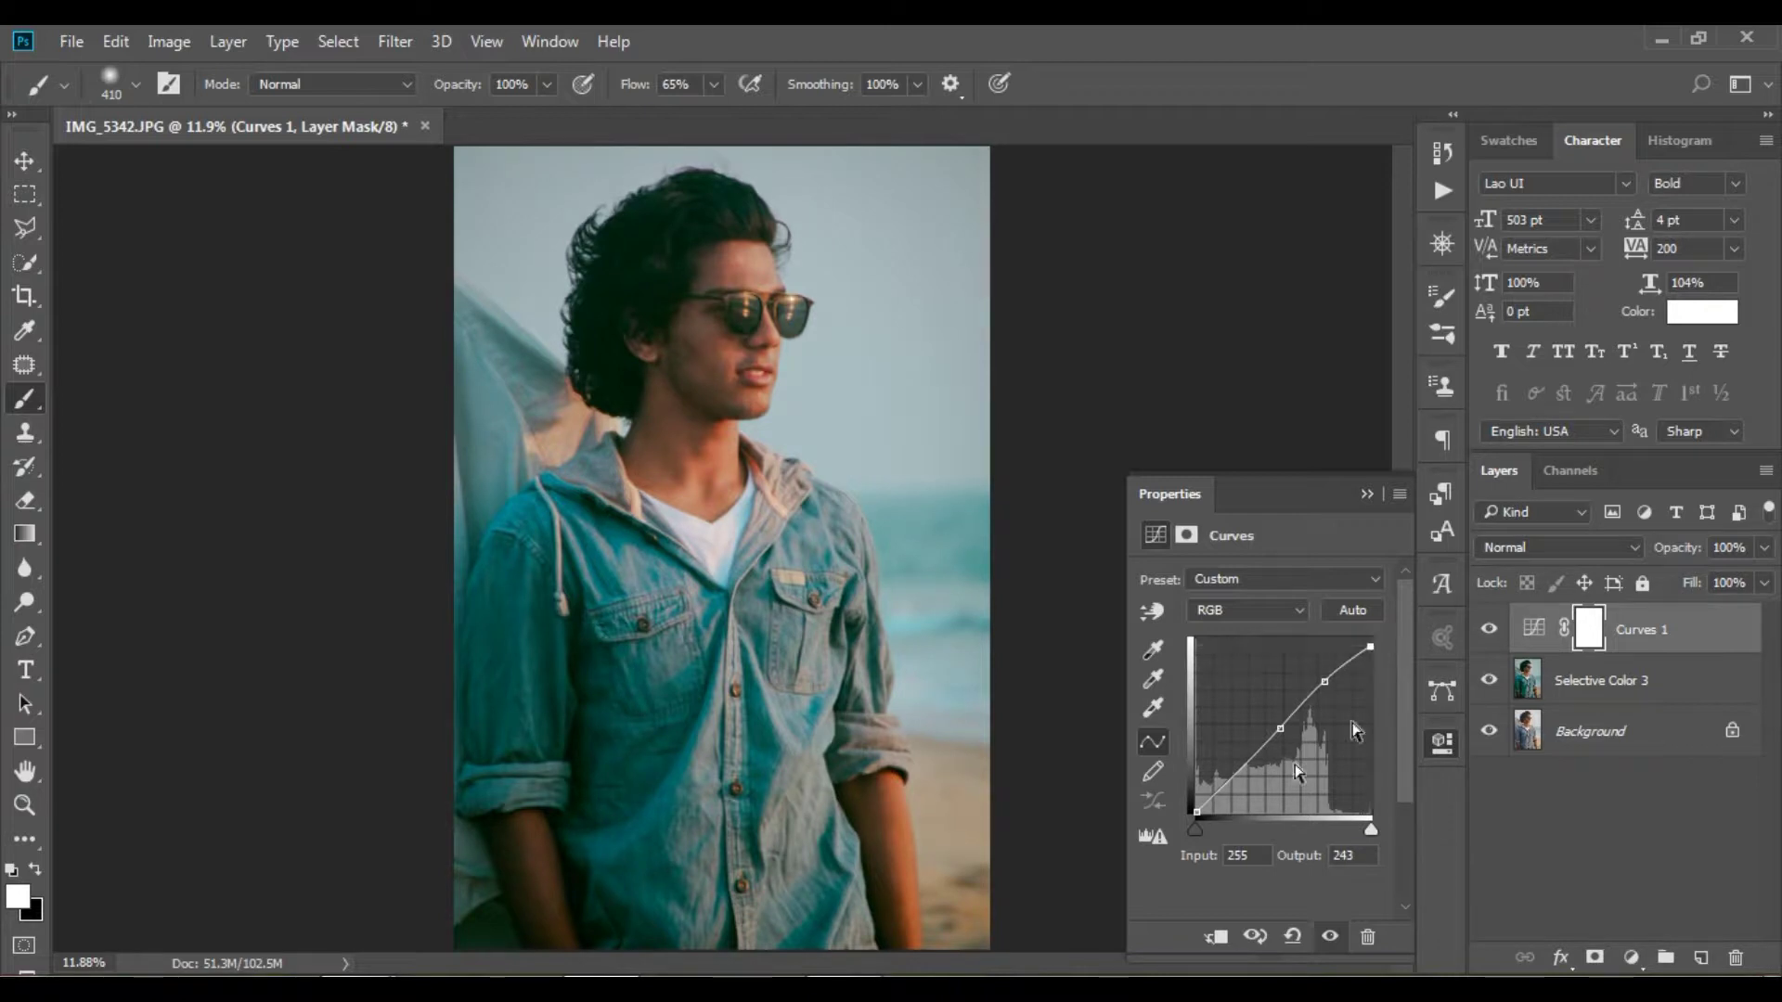
pyautogui.moveTo(1197, 812)
pyautogui.mouseDown()
pyautogui.moveTo(1184, 803)
pyautogui.moveTo(1228, 785)
pyautogui.mouseUp()
pyautogui.hotkey('ctrl', 'z')
pyautogui.moveTo(1281, 729)
pyautogui.mouseDown()
pyautogui.moveTo(1199, 804)
pyautogui.moveTo(1208, 823)
pyautogui.mouseUp()
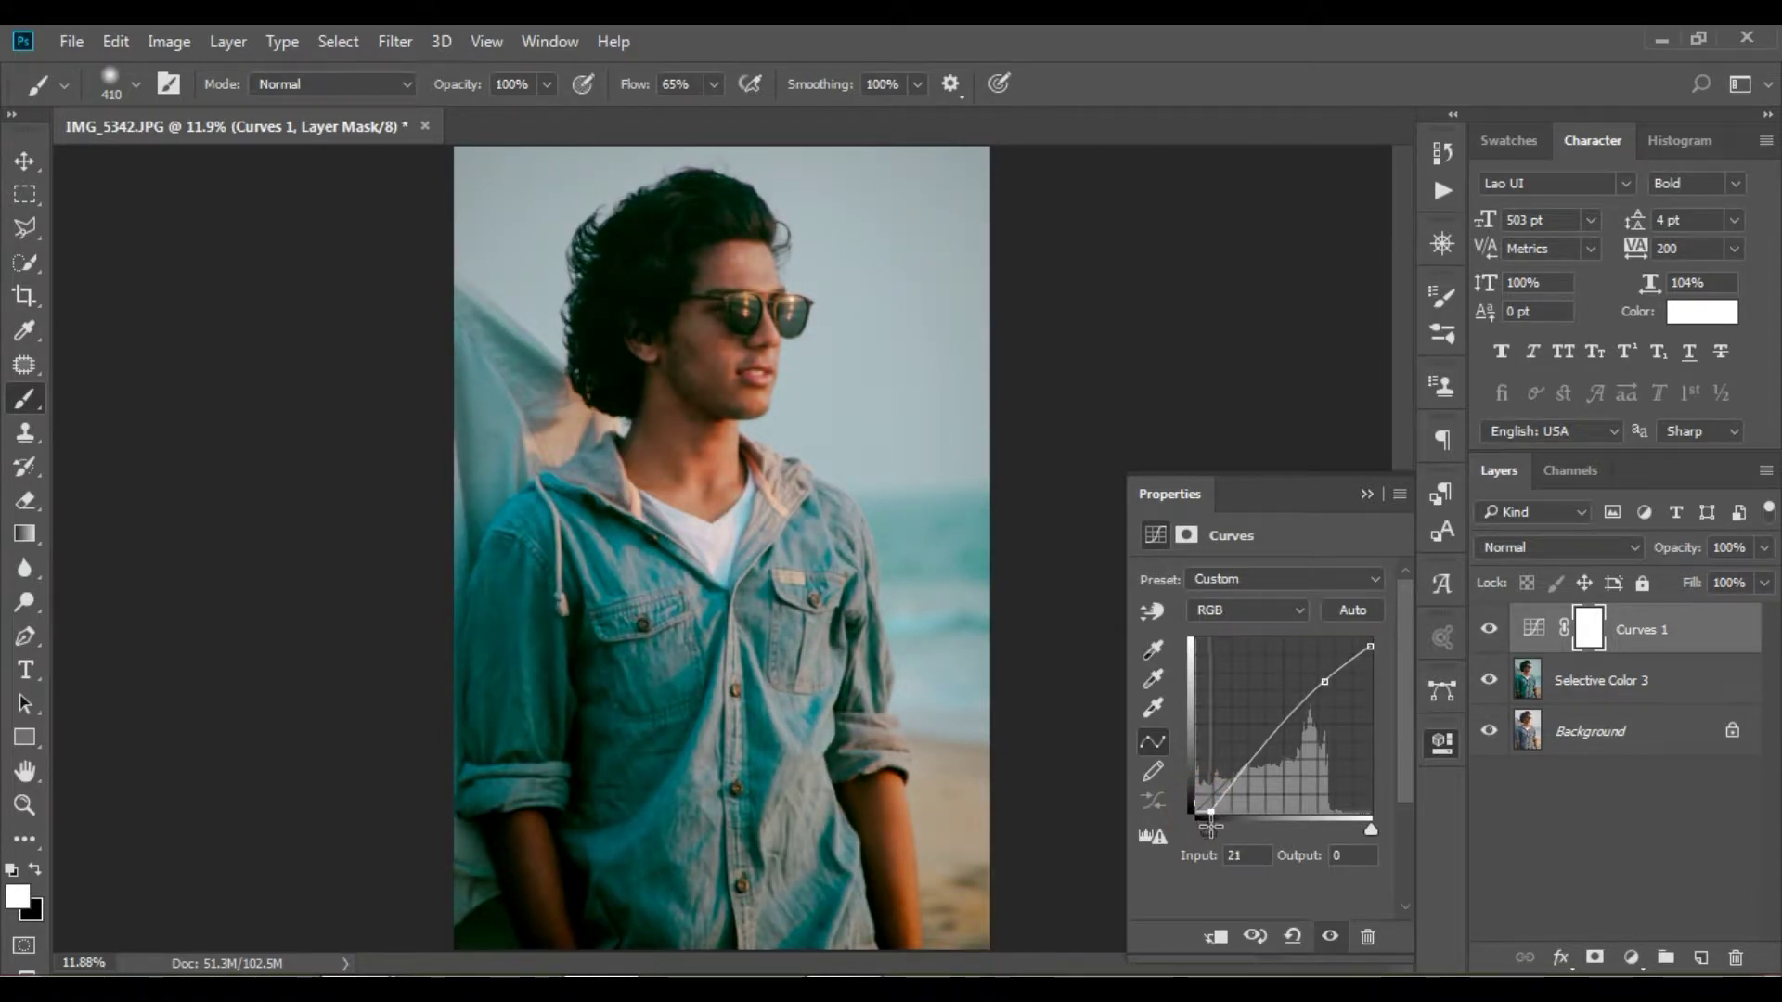
pyautogui.moveTo(1210, 825); pyautogui.dragTo(1215, 829)
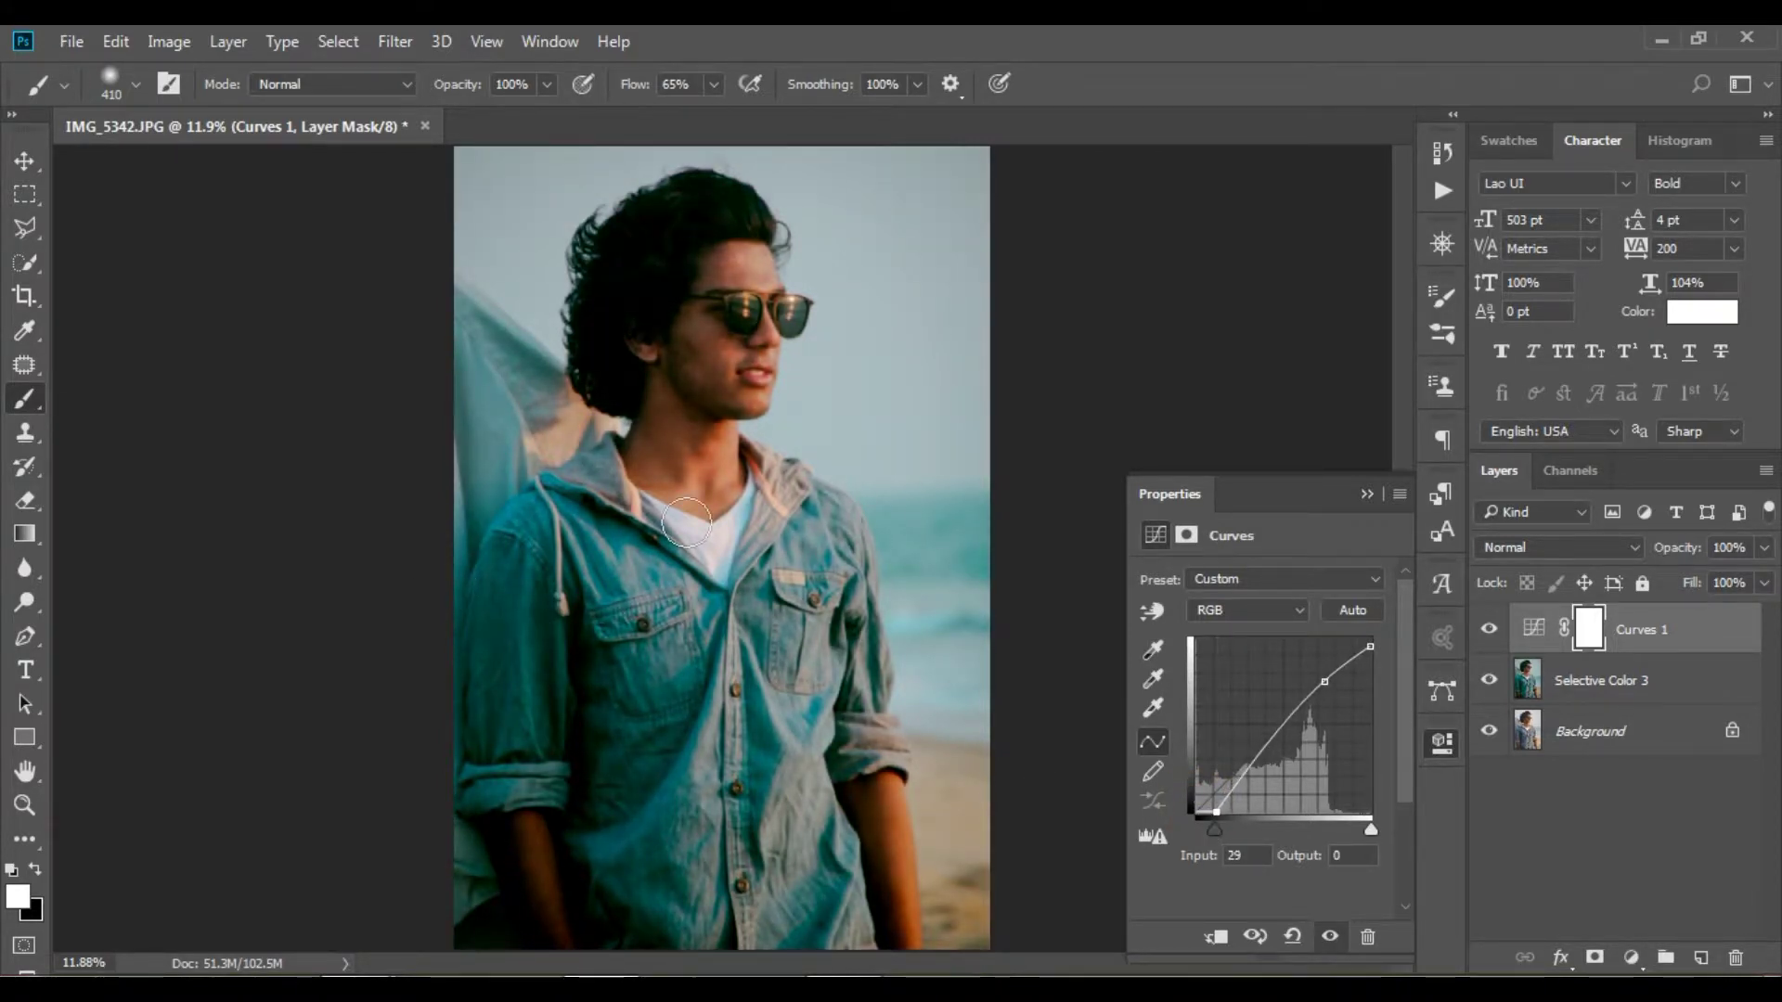
pyautogui.press(']')
pyautogui.press(']')
pyautogui.press(']')
pyautogui.press(']')
pyautogui.press(']')
pyautogui.press(']')
# With a 1300 px brush, paint black on the Curves 1 mask over face, neck and head.
pyautogui.click(700, 308)
pyautogui.click(701, 305)
pyautogui.press('x')
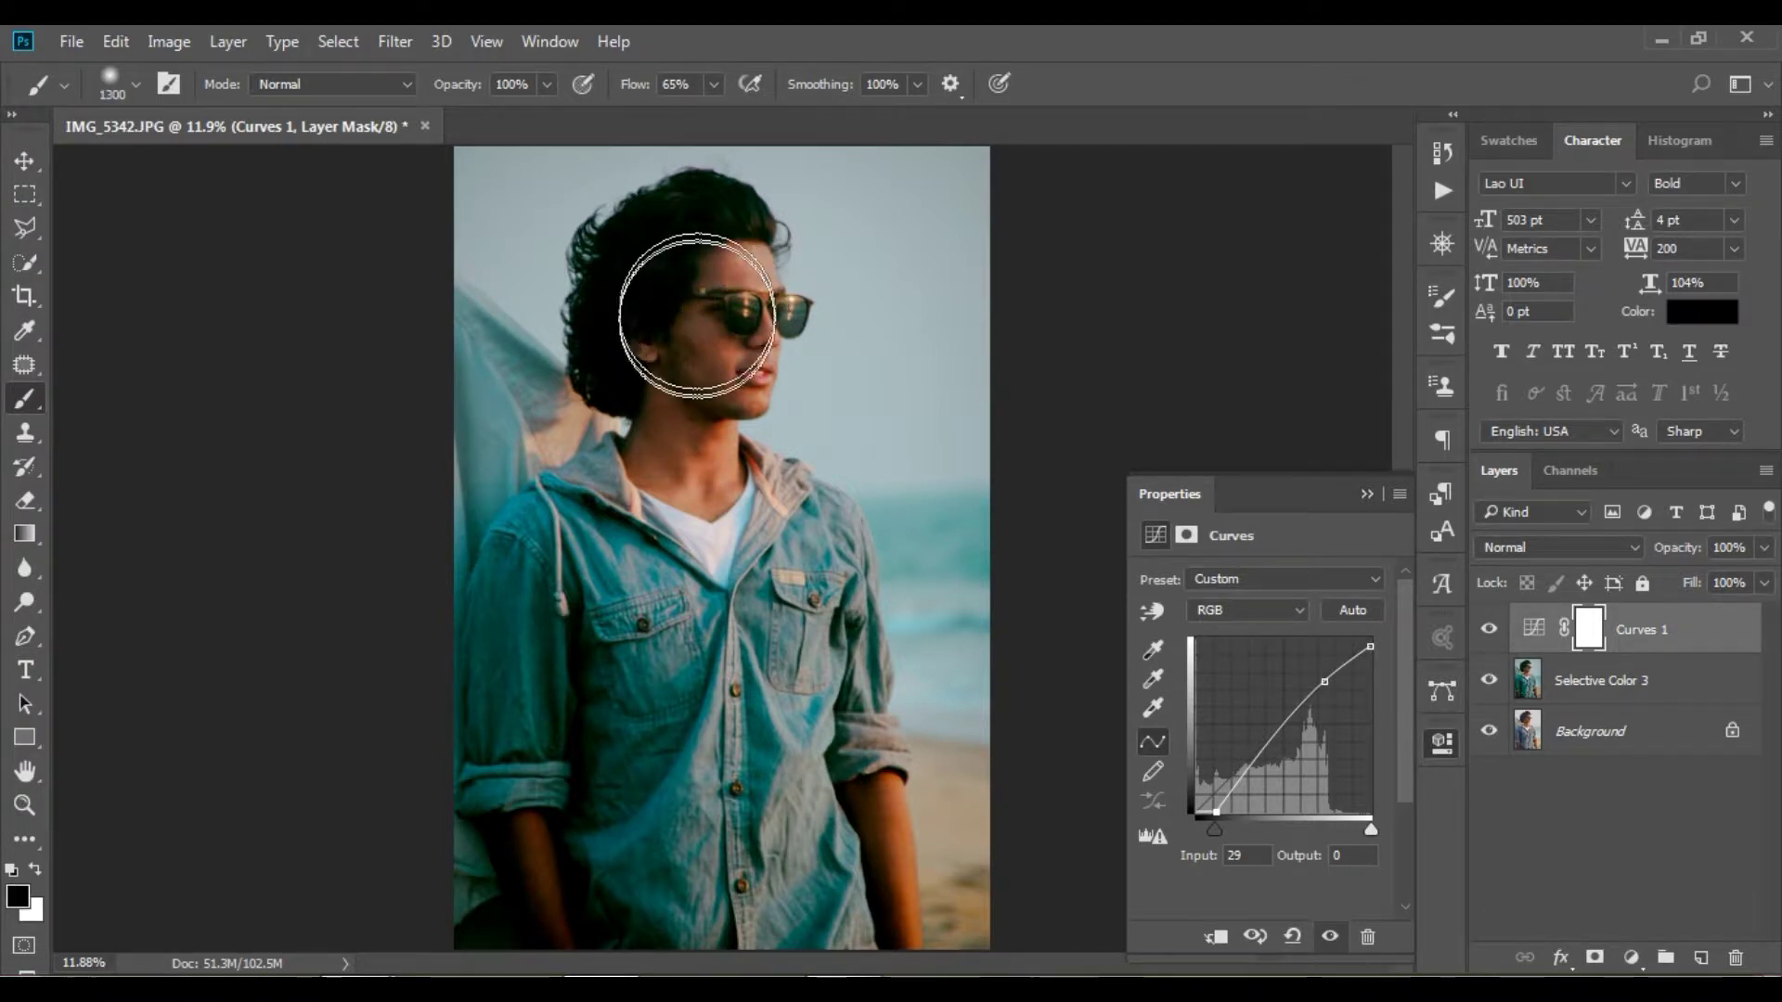
pyautogui.click(692, 325)
pyautogui.moveTo(692, 340)
pyautogui.mouseDown()
pyautogui.moveTo(688, 294)
pyautogui.moveTo(690, 446)
pyautogui.mouseUp()
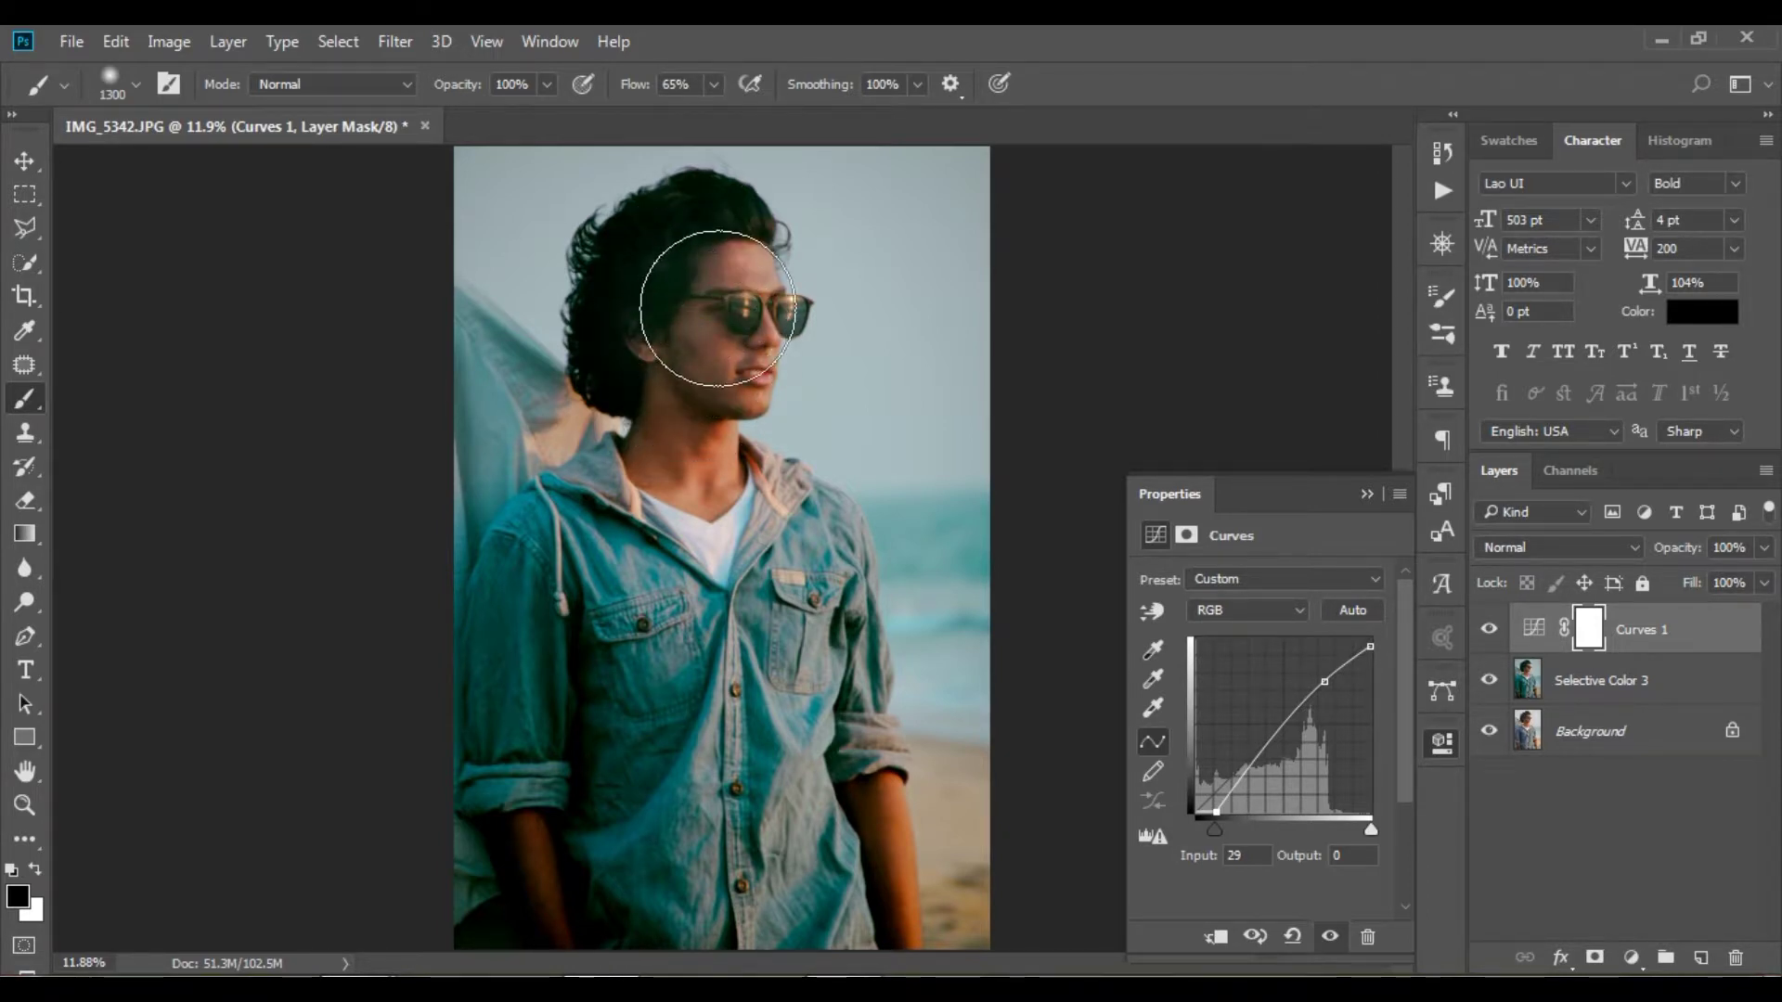
pyautogui.click(688, 445)
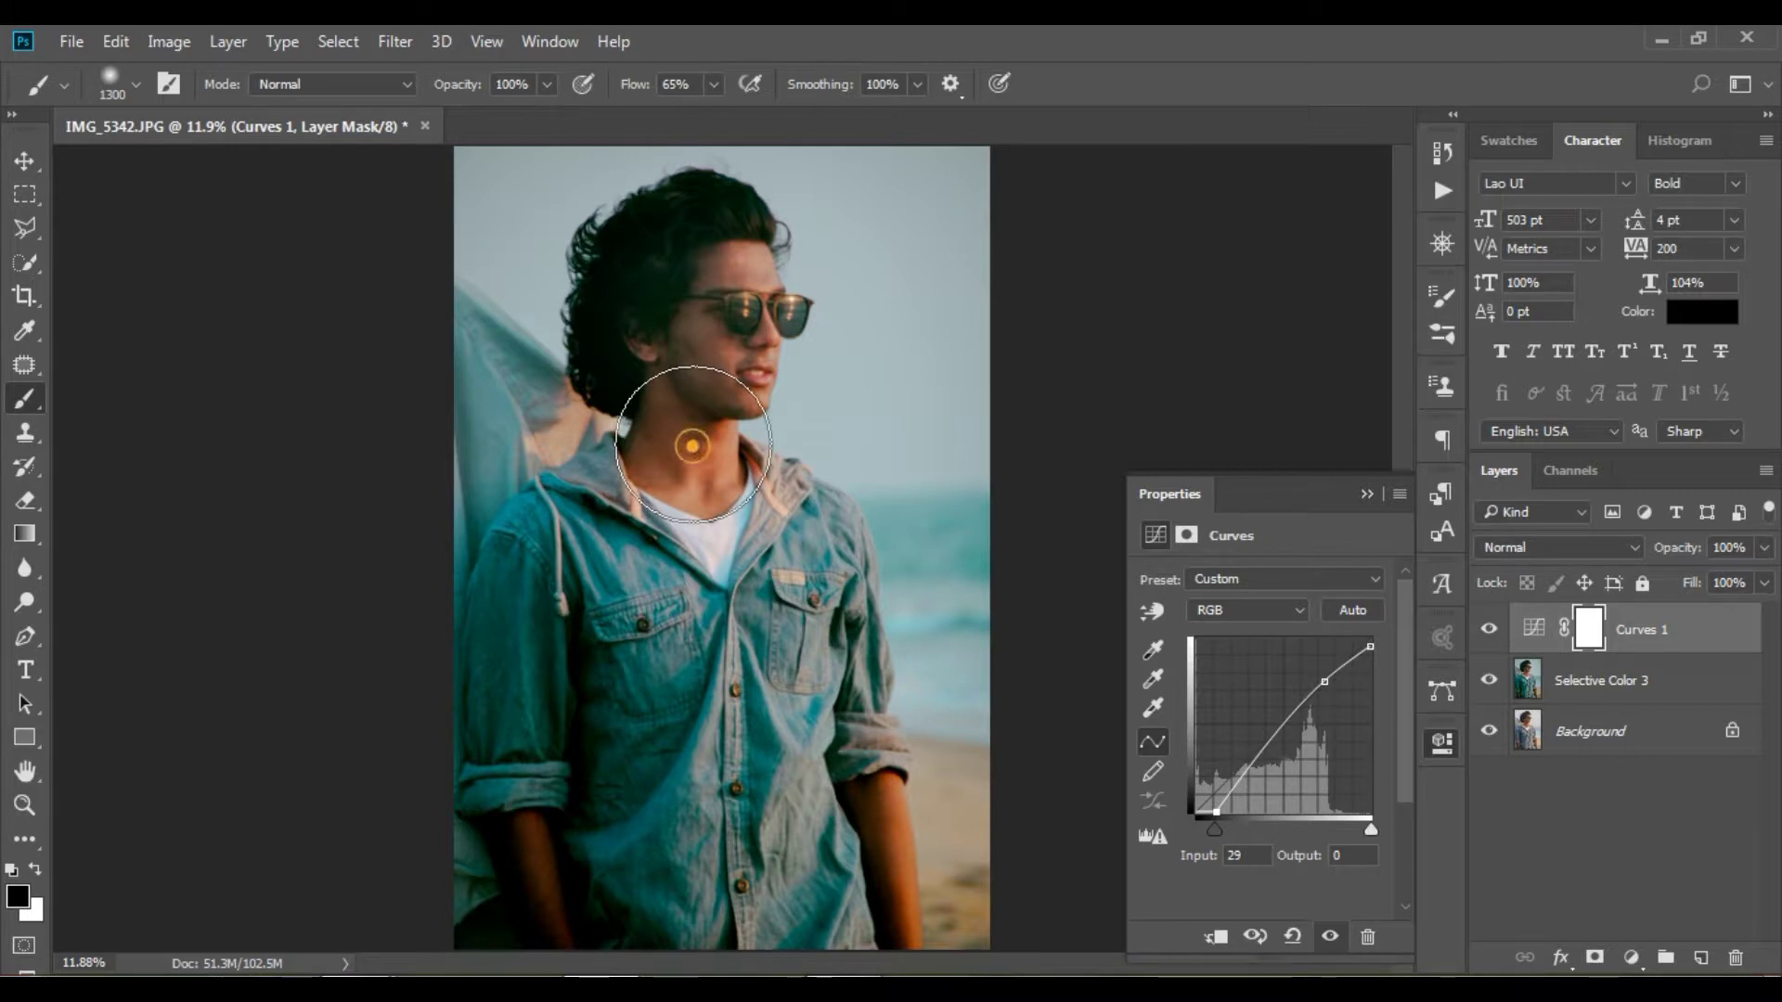
pyautogui.moveTo(707, 453)
pyautogui.mouseDown()
pyautogui.moveTo(712, 400)
pyautogui.moveTo(649, 310)
pyautogui.mouseUp()
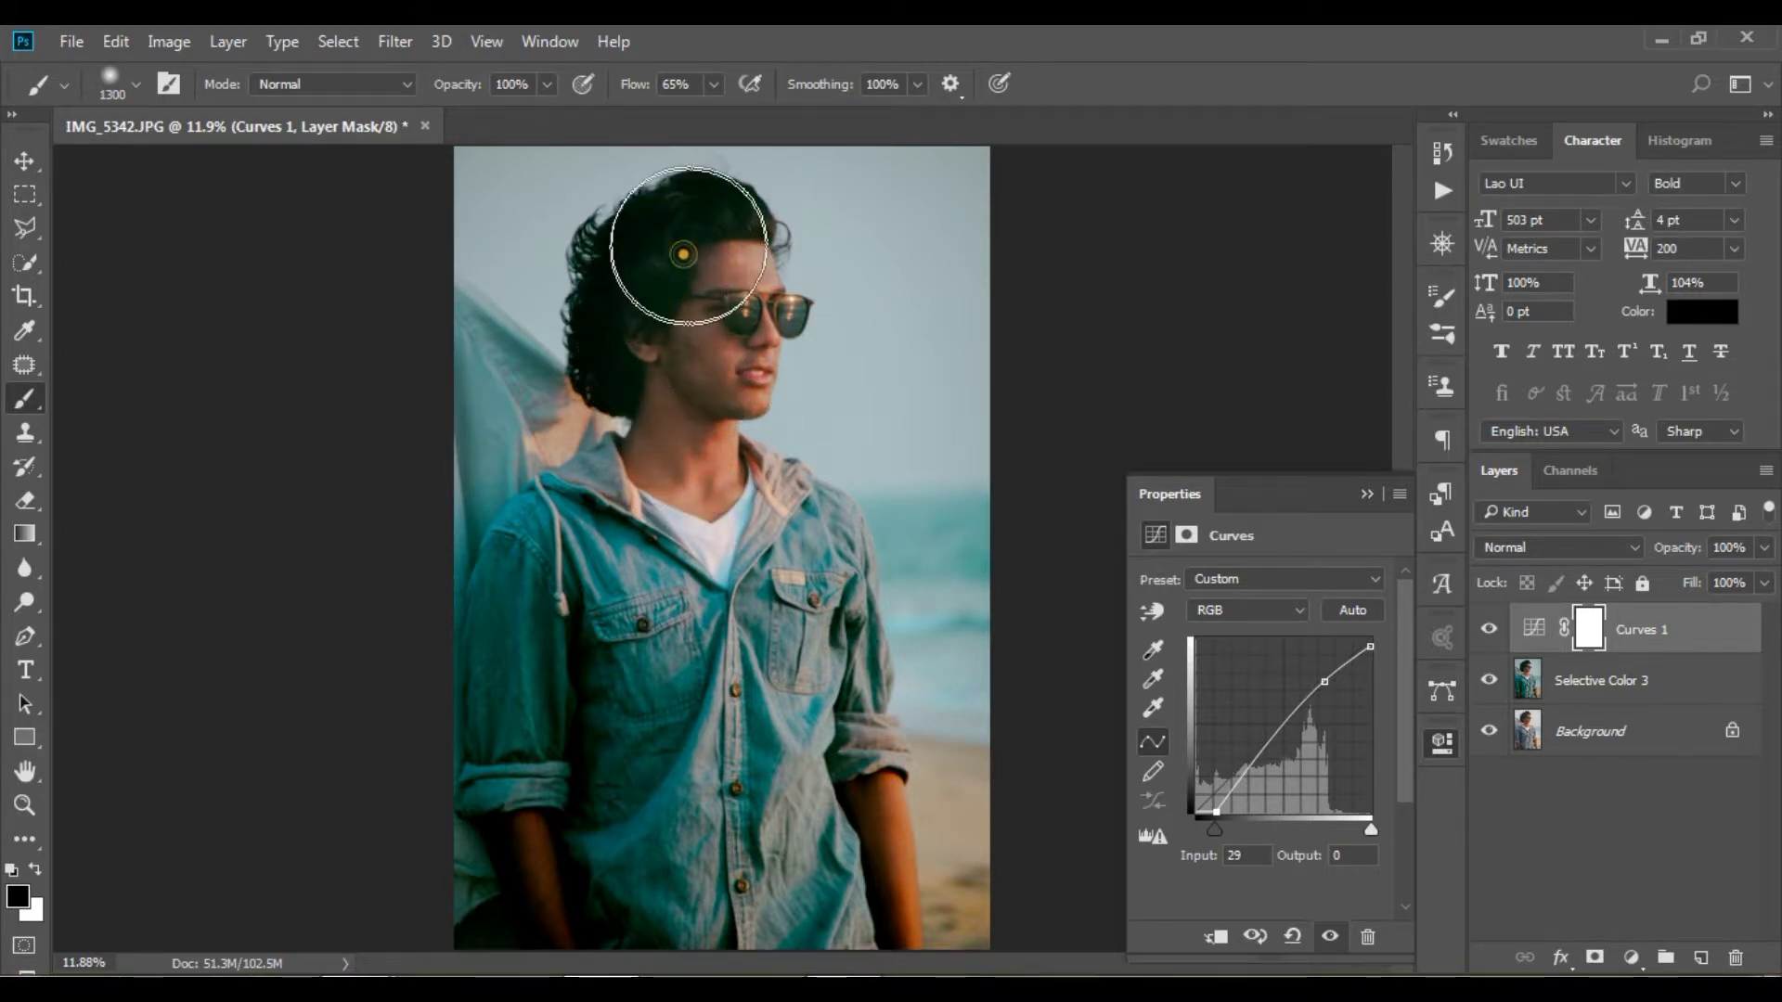
pyautogui.moveTo(646, 315)
pyautogui.mouseDown()
pyautogui.moveTo(650, 336)
pyautogui.moveTo(595, 258)
pyautogui.moveTo(662, 185)
pyautogui.moveTo(649, 207)
pyautogui.moveTo(636, 186)
pyautogui.moveTo(640, 206)
pyautogui.mouseUp()
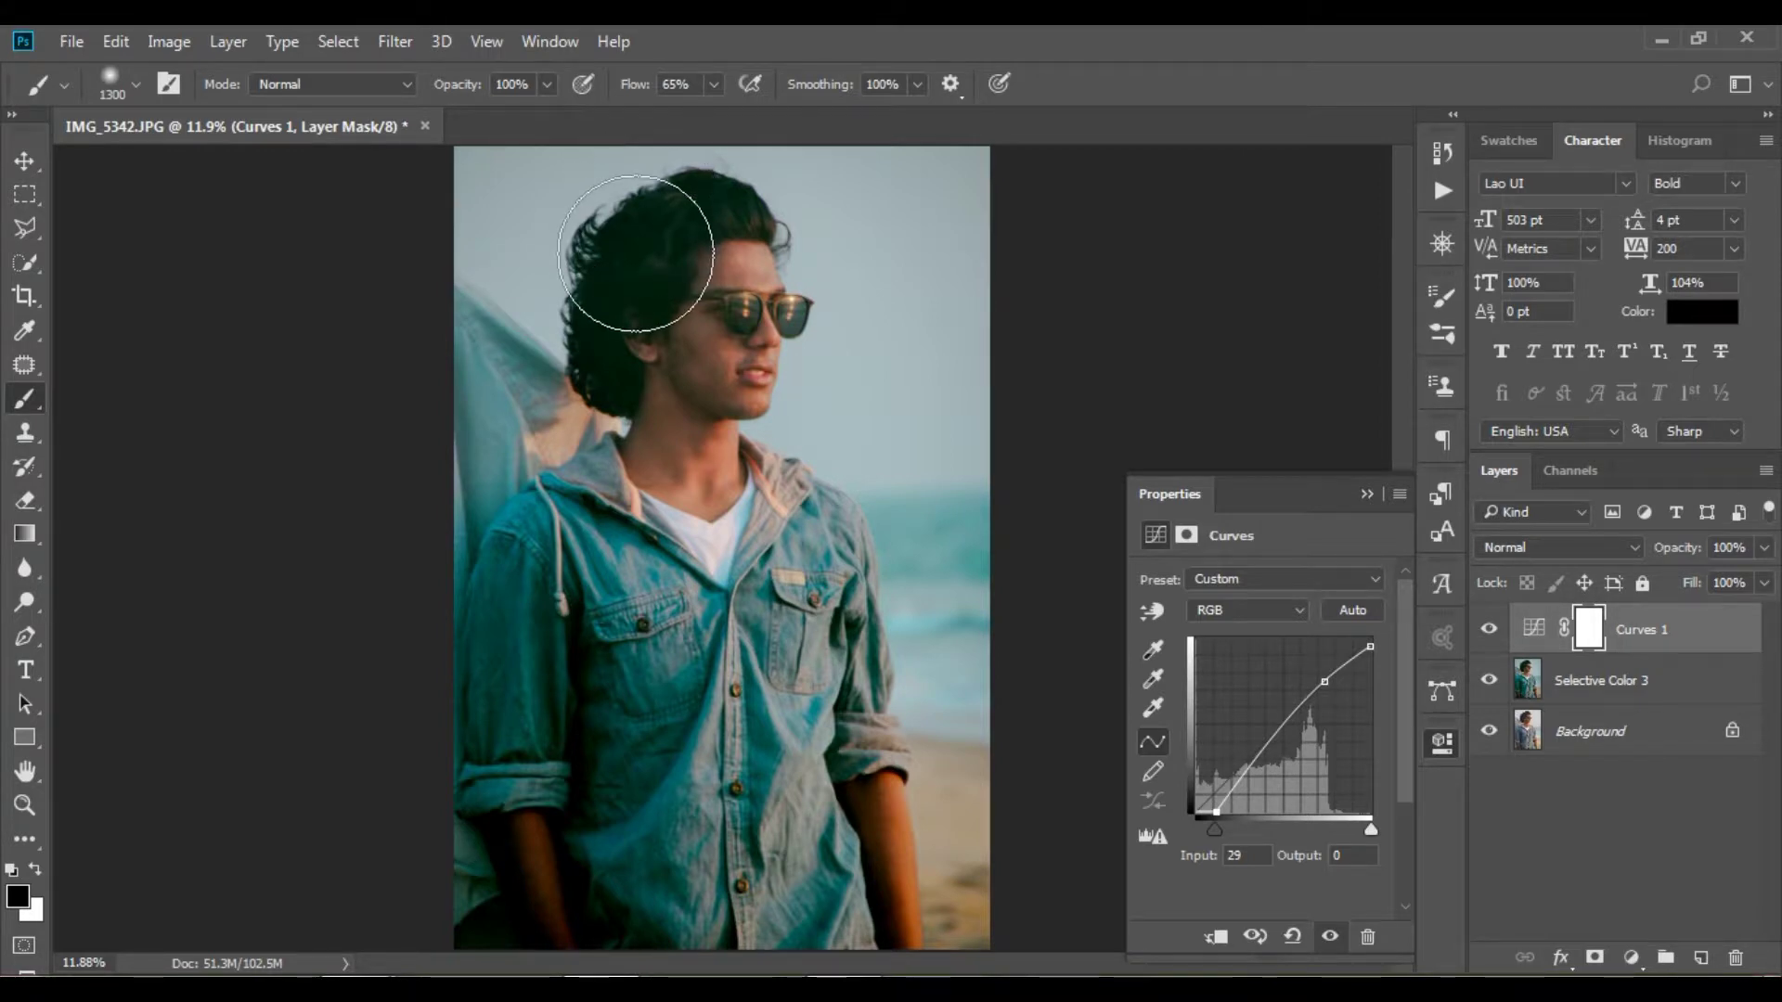
# Paint white to restore the darkening over the hair, head top and shoulder.
pyautogui.press('x')
pyautogui.moveTo(645, 284); pyautogui.dragTo(618, 247)
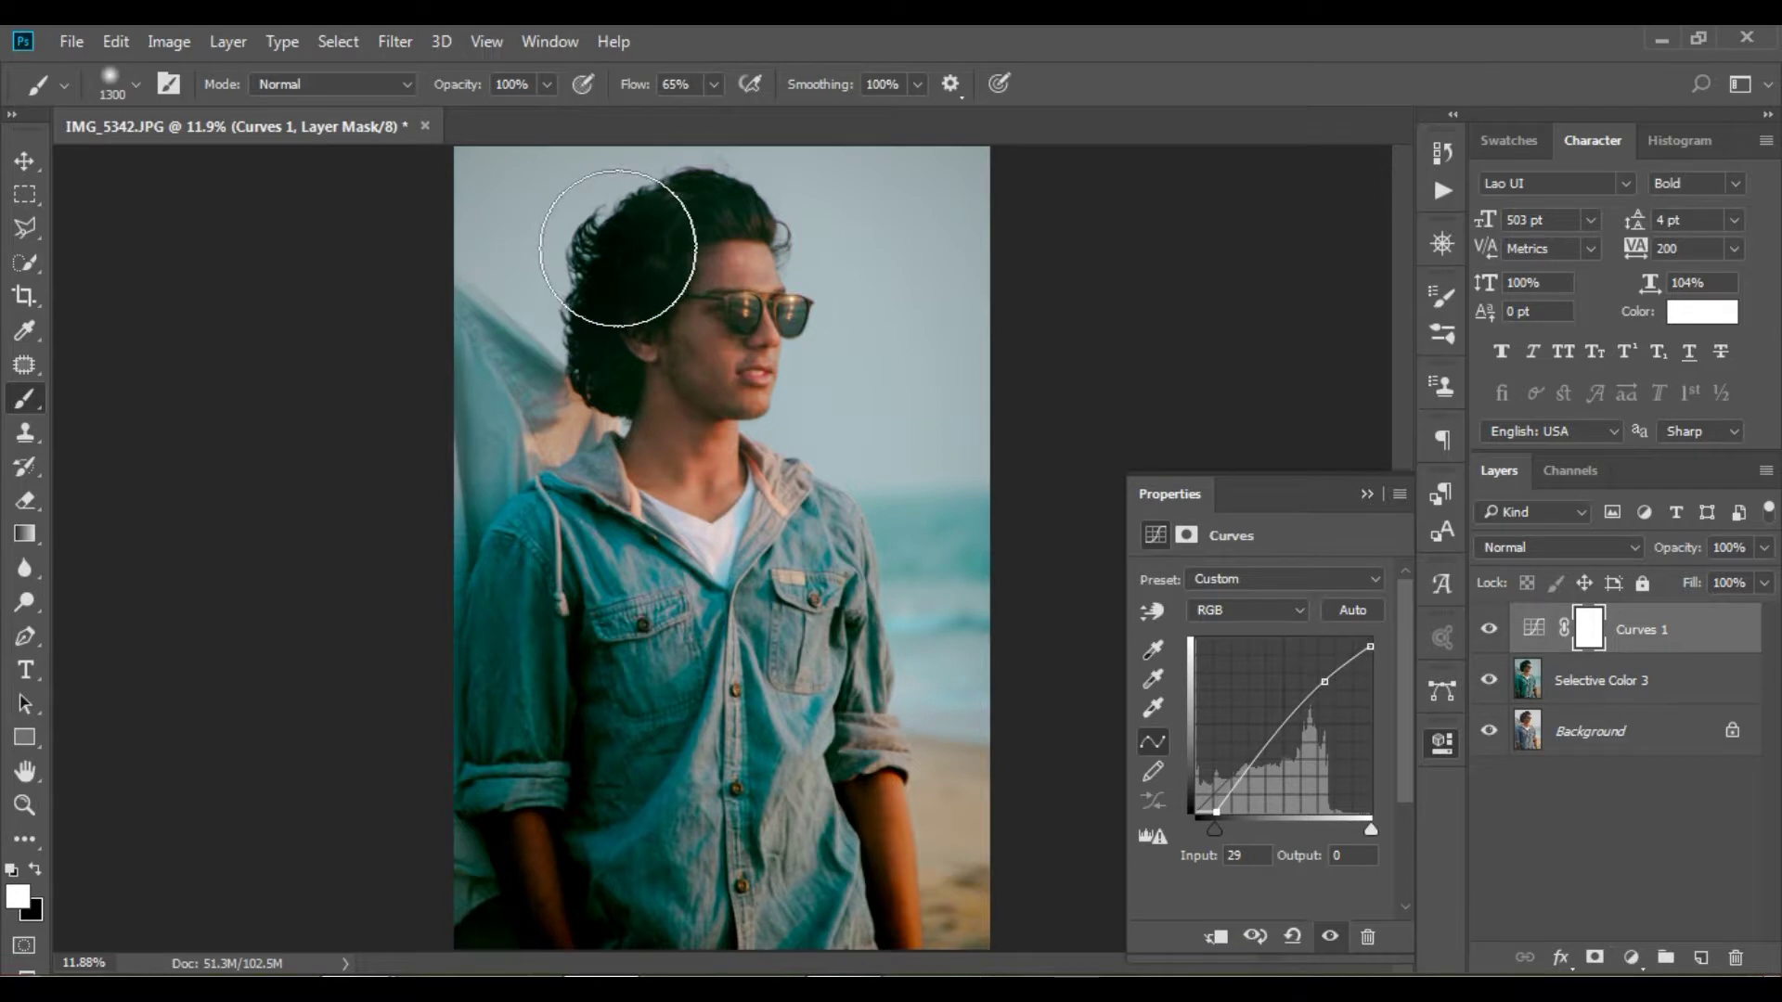
pyautogui.moveTo(609, 266); pyautogui.dragTo(649, 185)
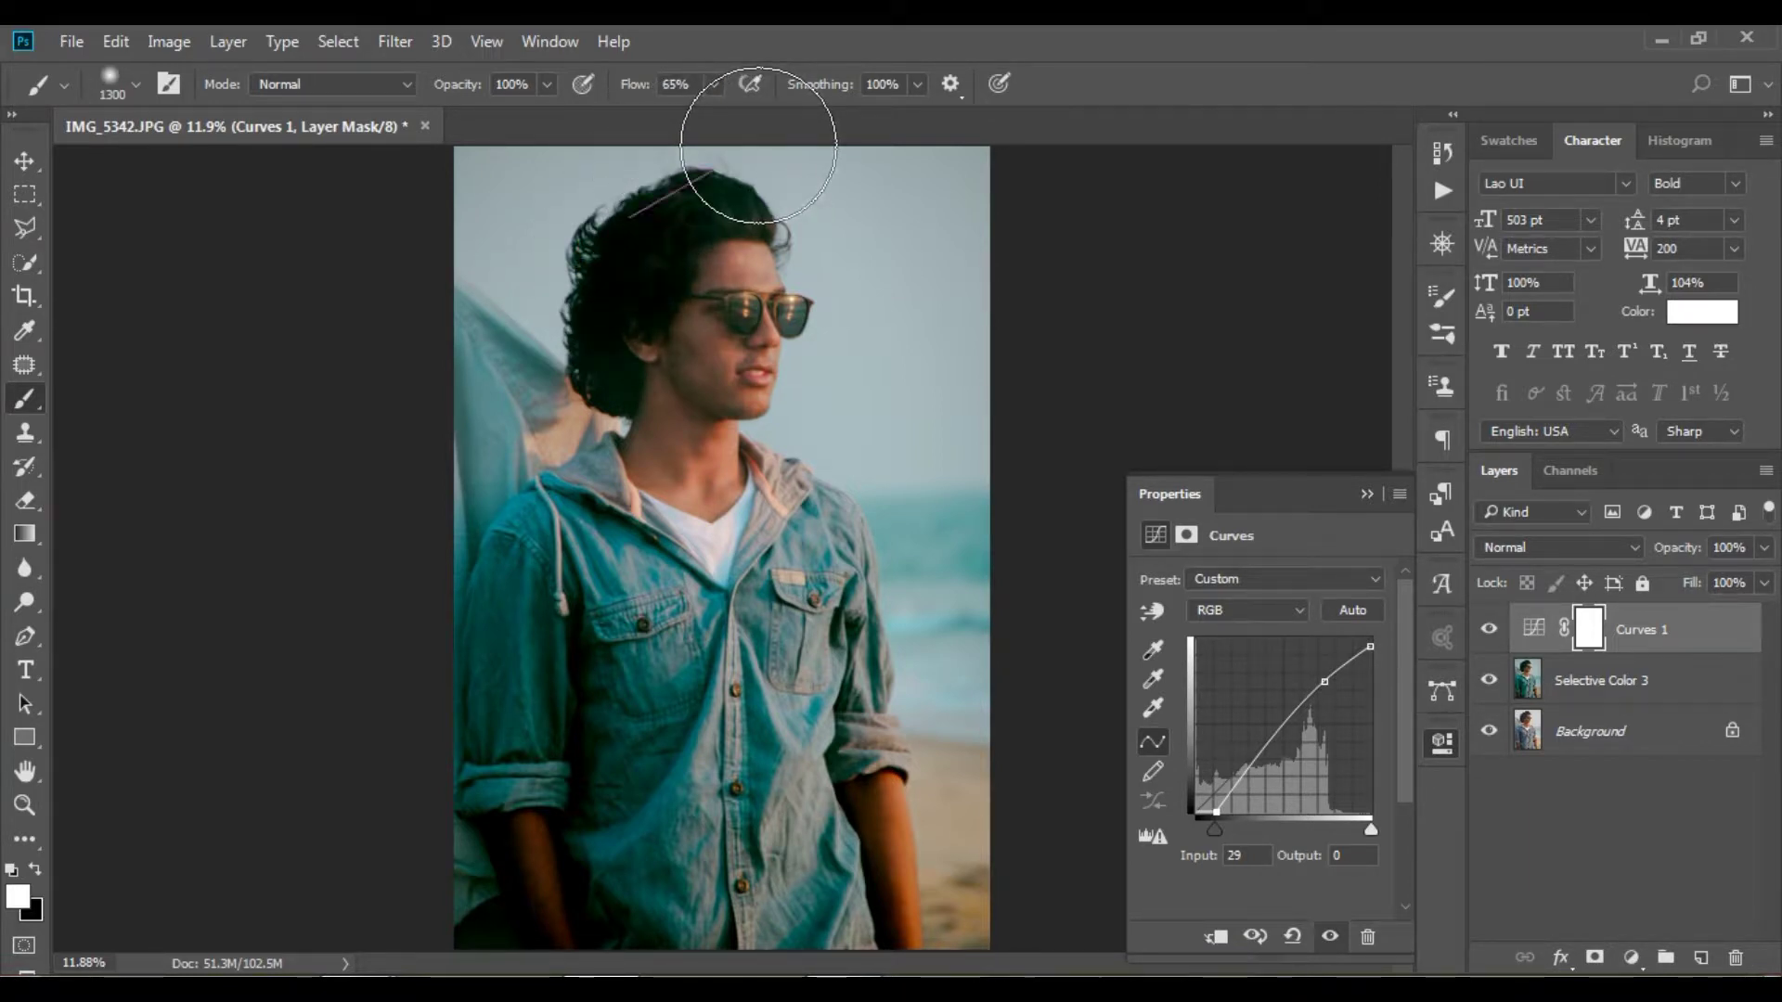
pyautogui.moveTo(758, 145)
pyautogui.mouseDown()
pyautogui.moveTo(773, 165)
pyautogui.moveTo(676, 159)
pyautogui.mouseUp()
pyautogui.click(545, 389)
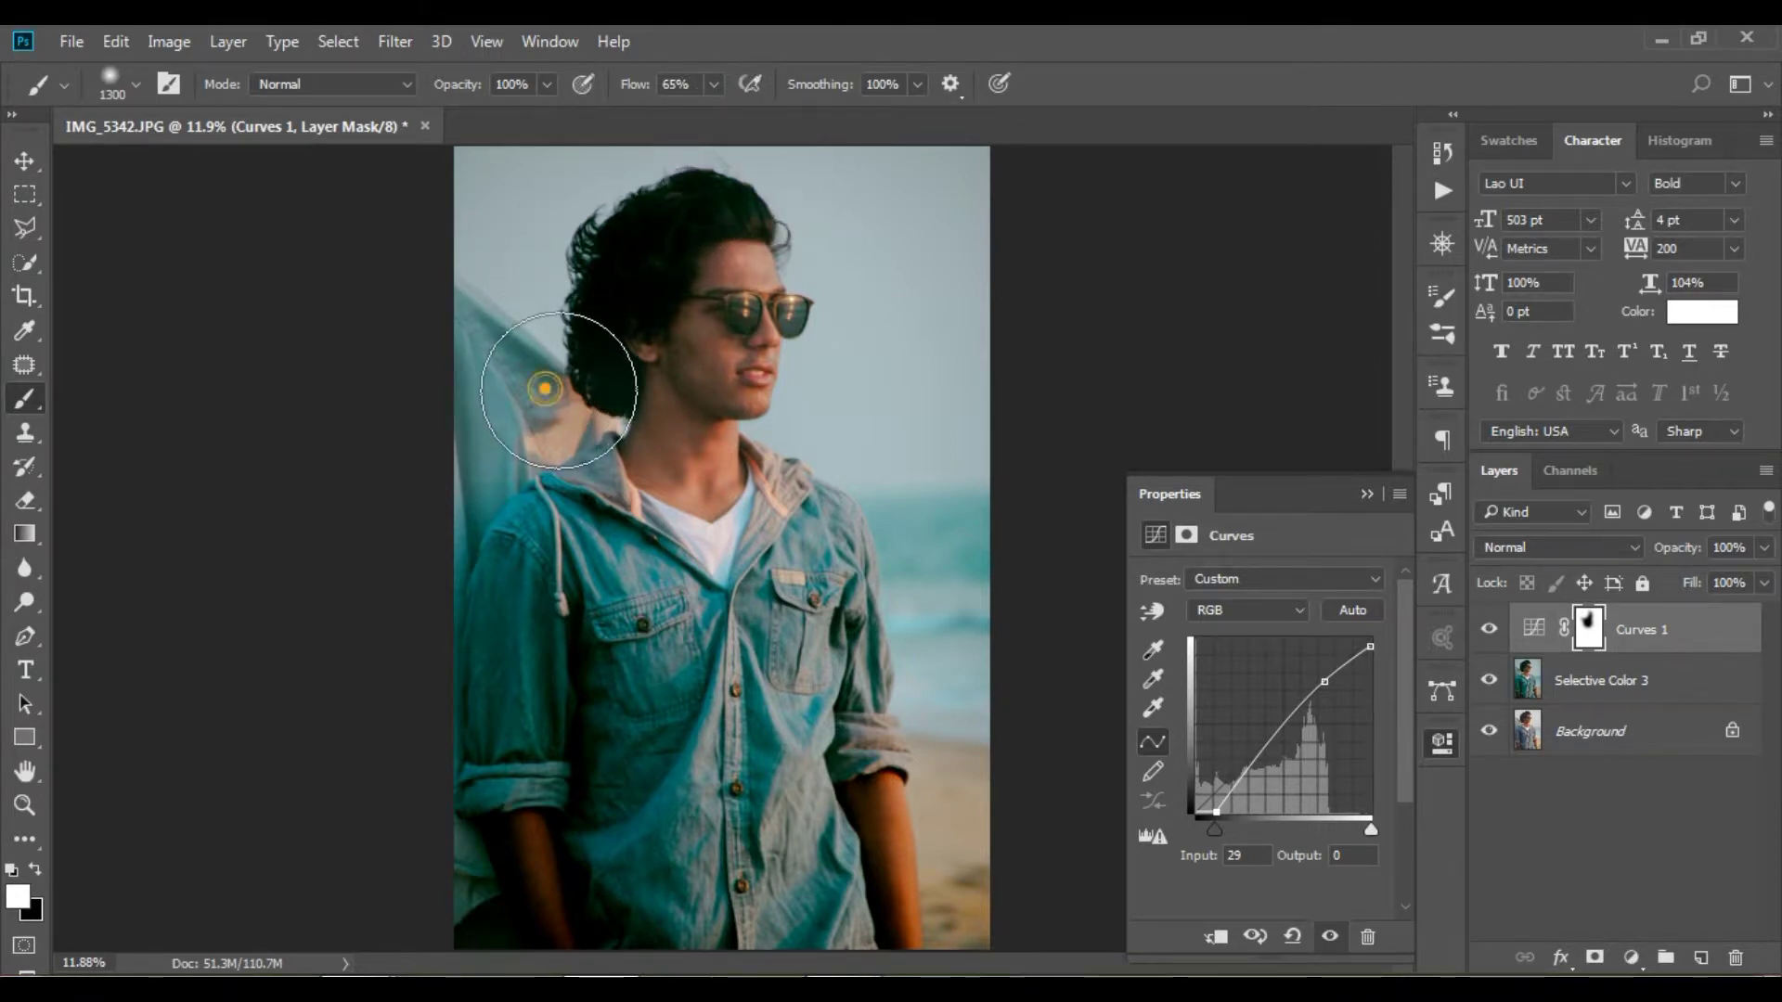
pyautogui.click(557, 390)
pyautogui.click(534, 400)
pyautogui.click(552, 409)
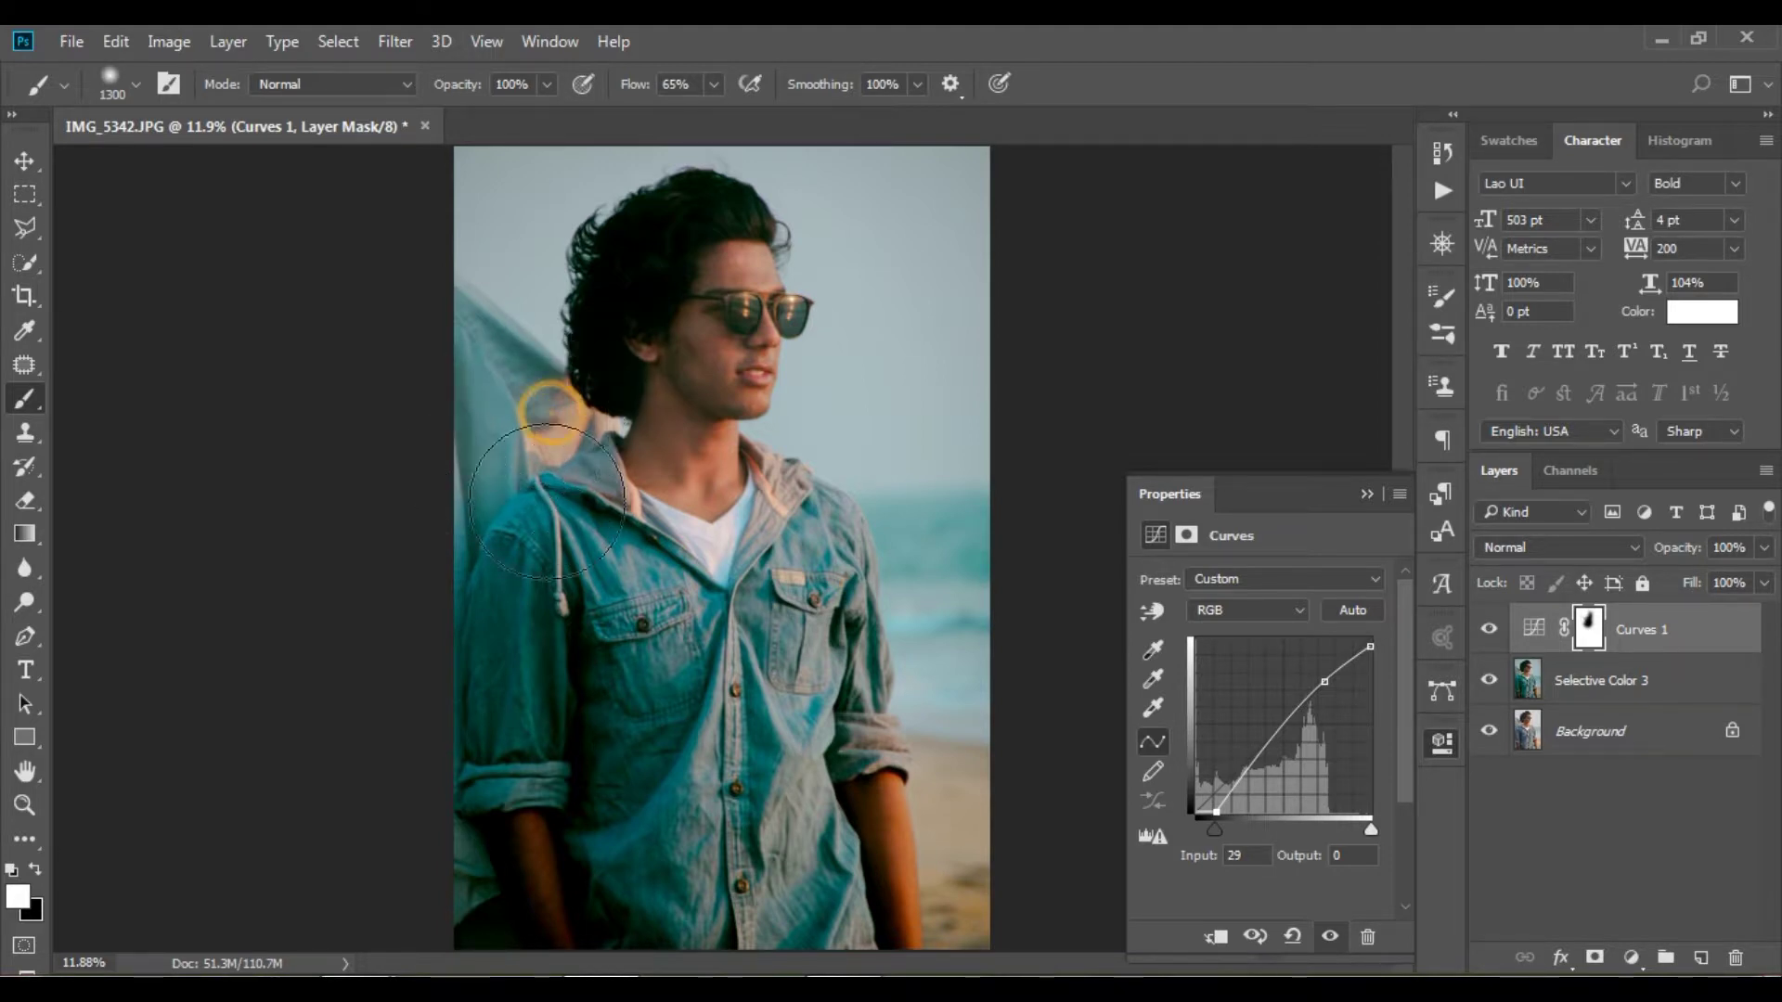
# Set the Curves 1 layer opacity to 64%.
pyautogui.moveTo(1698, 548); pyautogui.dragTo(1641, 548)
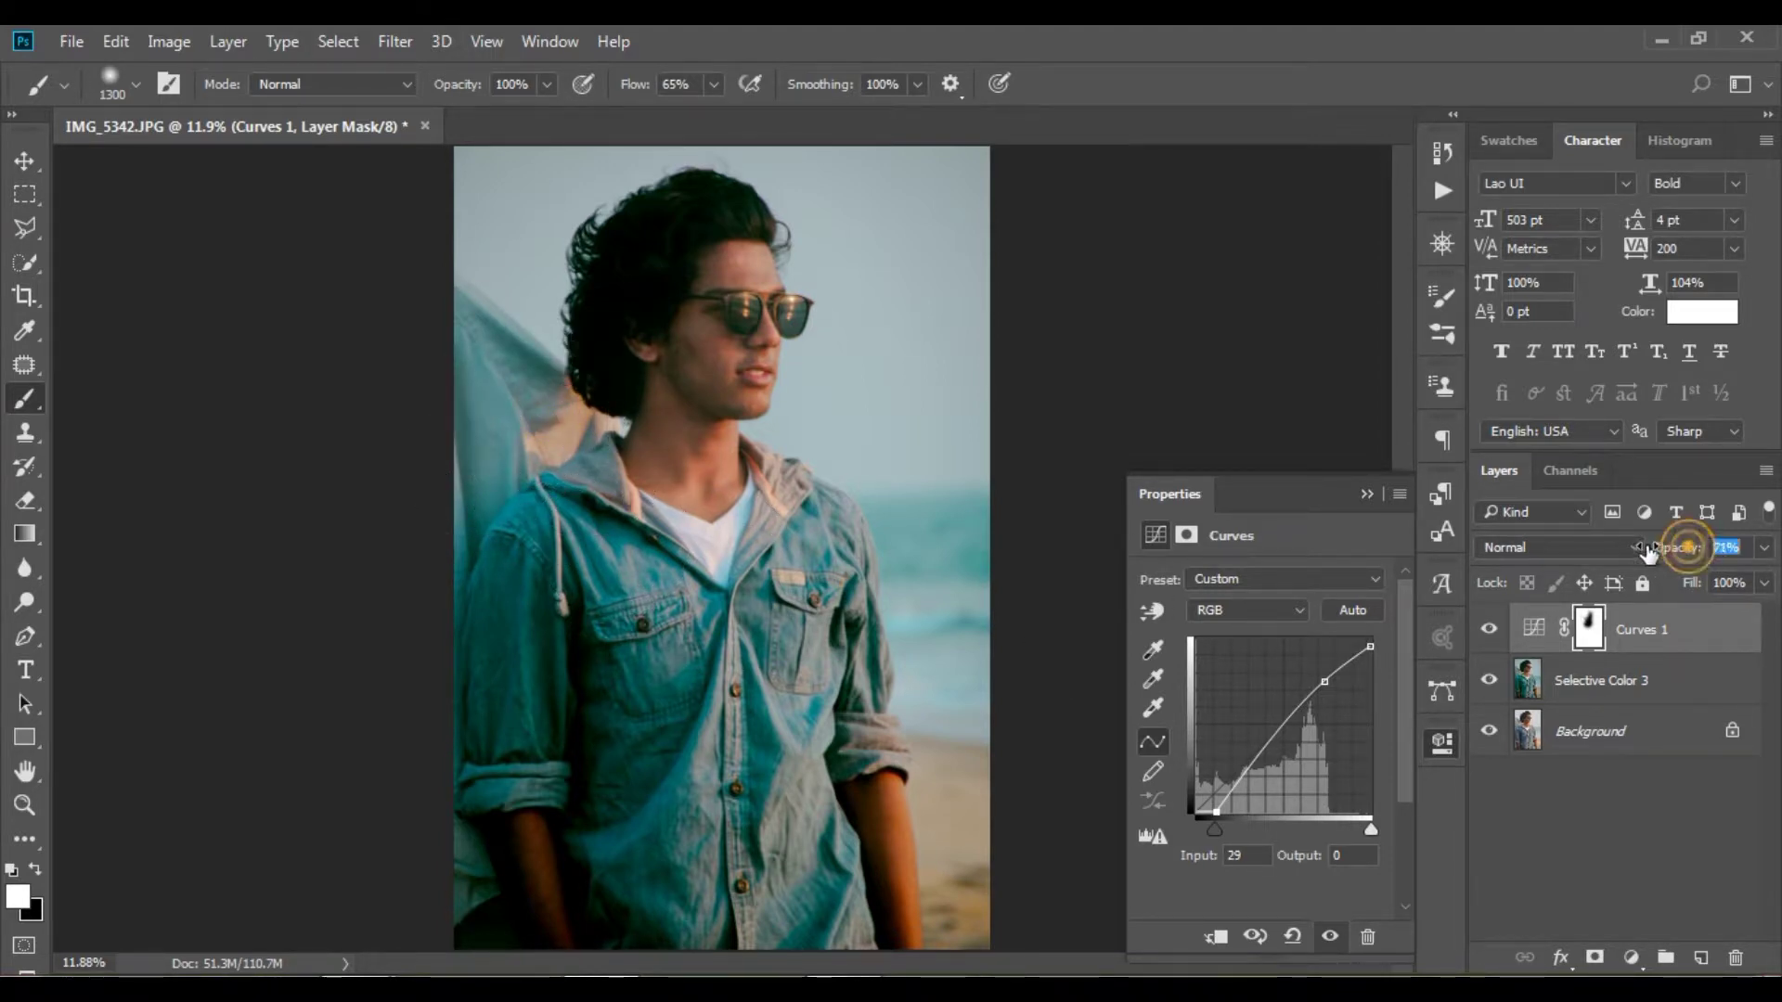
pyautogui.click(1489, 631)
pyautogui.click(1667, 538)
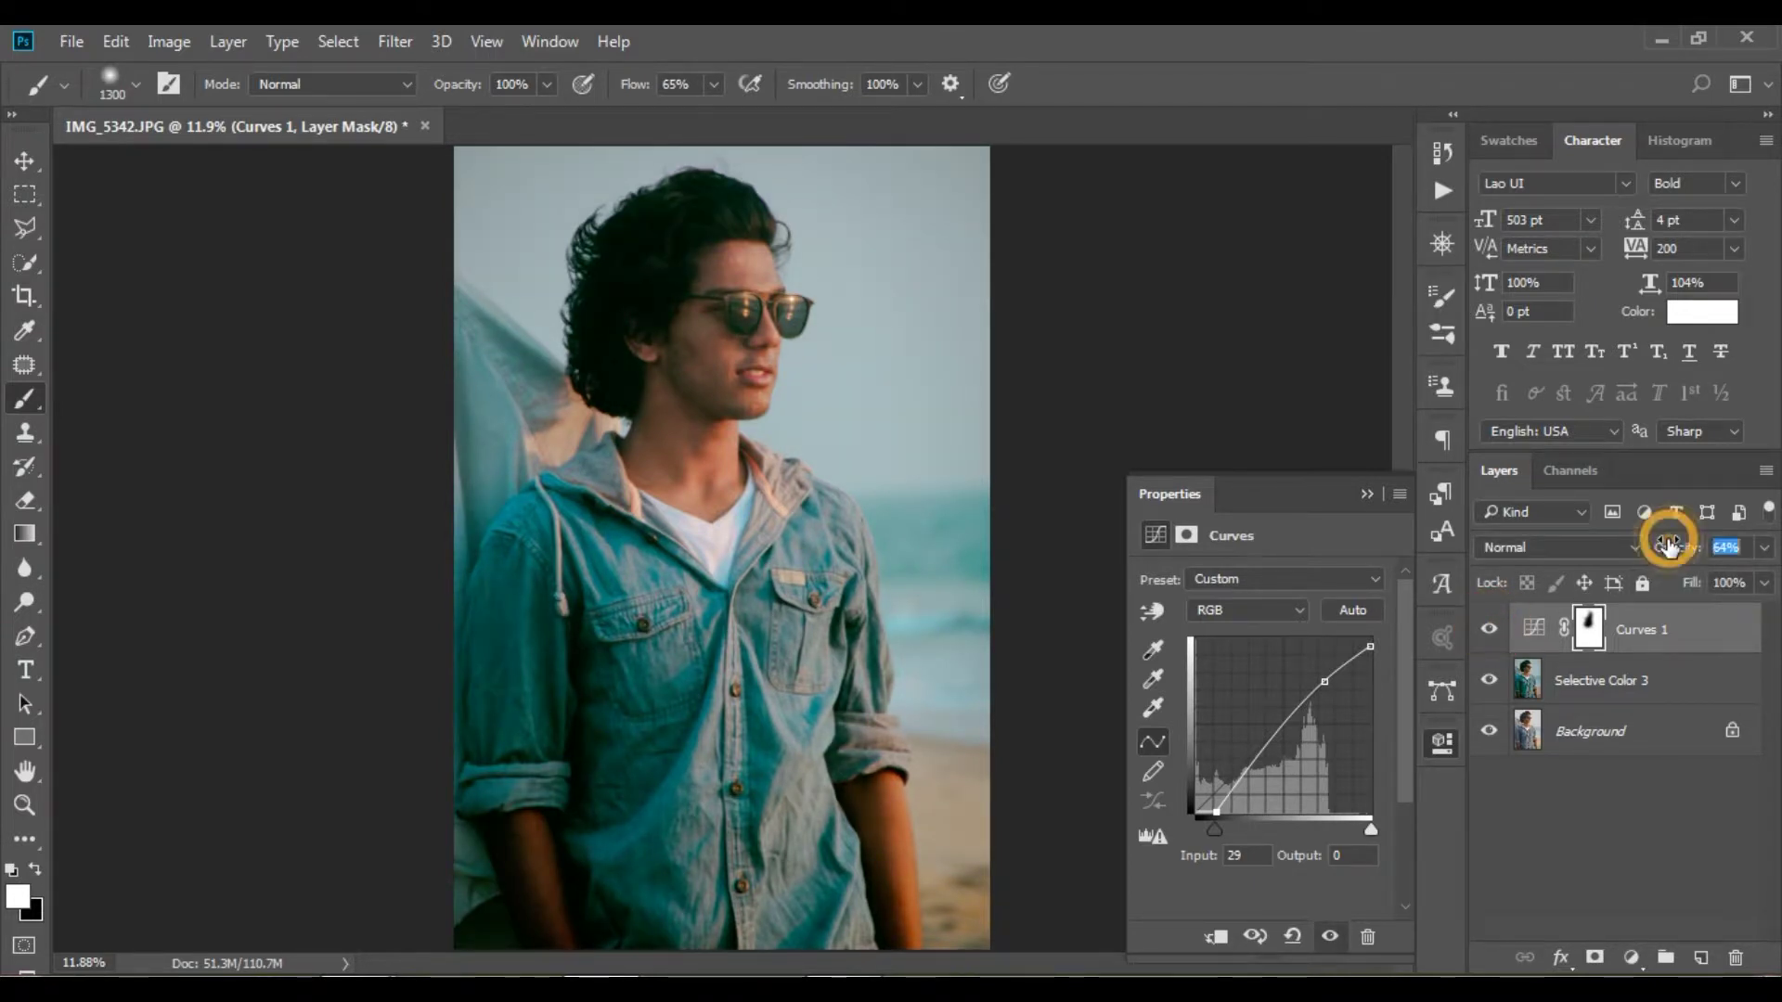
pyautogui.moveTo(1670, 543); pyautogui.dragTo(1666, 543)
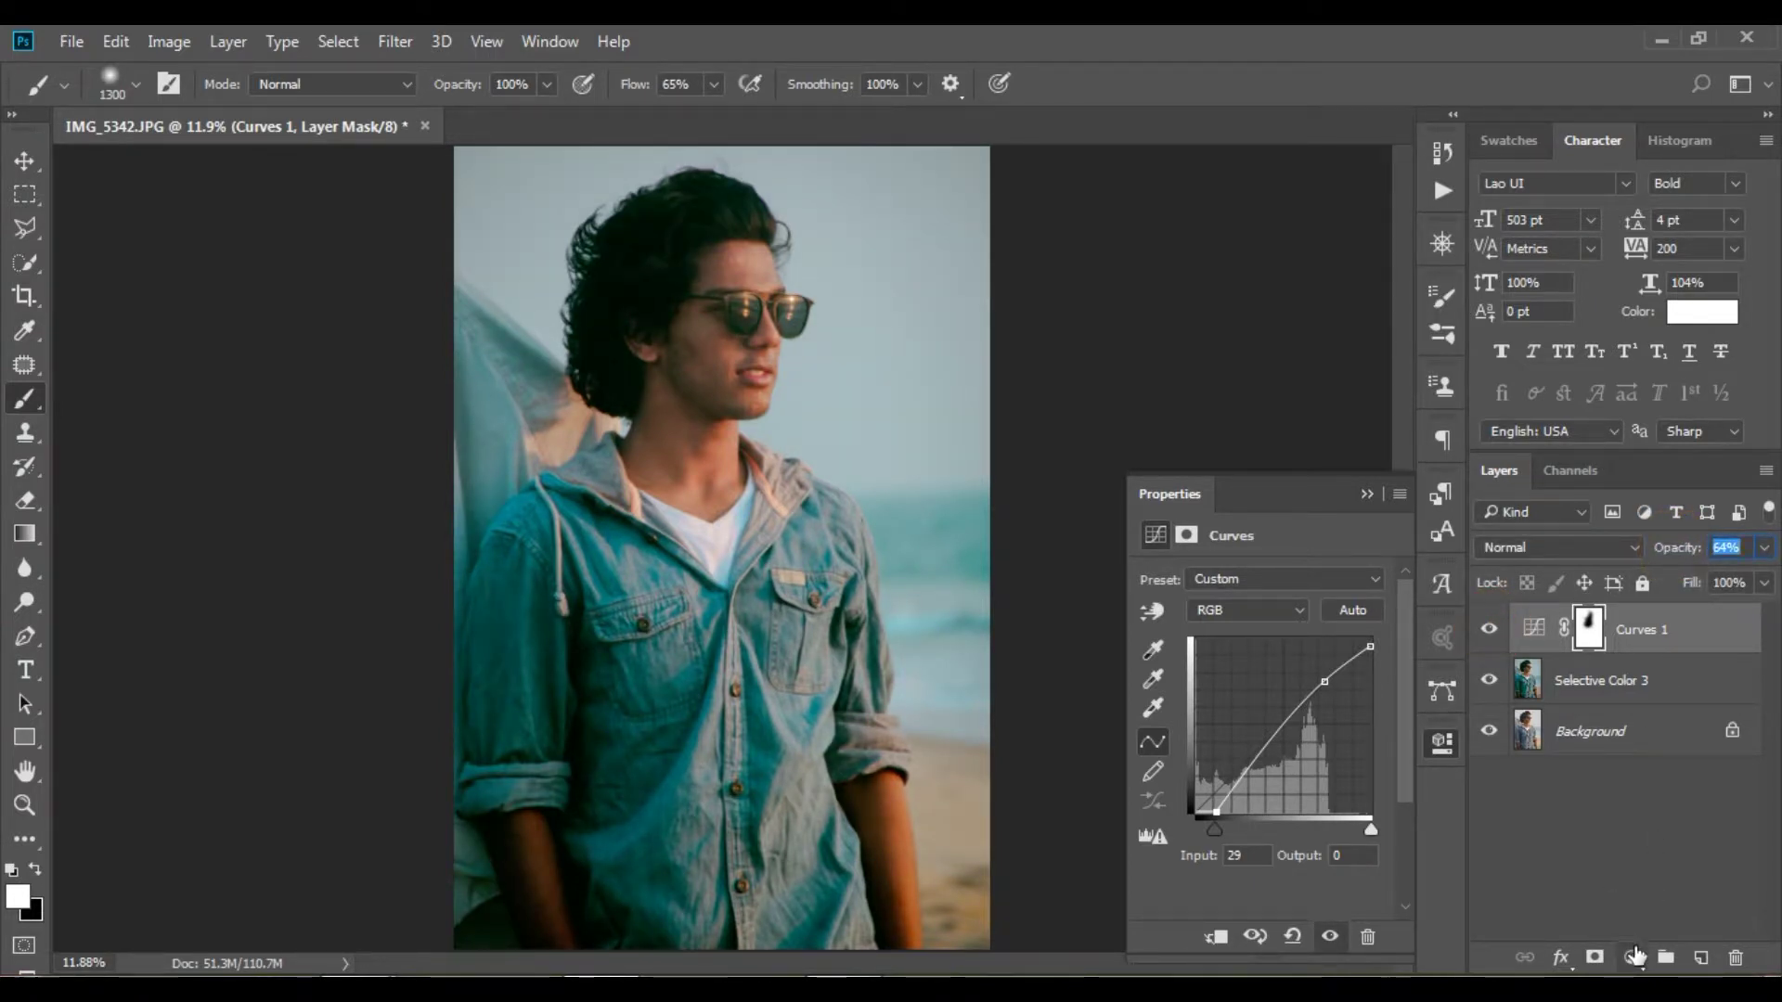
pyautogui.click(1635, 956)
# Add a Color Lookup layer using the HorrorBlue.3DL LUT.
pyautogui.click(1614, 775)
pyautogui.click(1282, 580)
pyautogui.click(1313, 458)
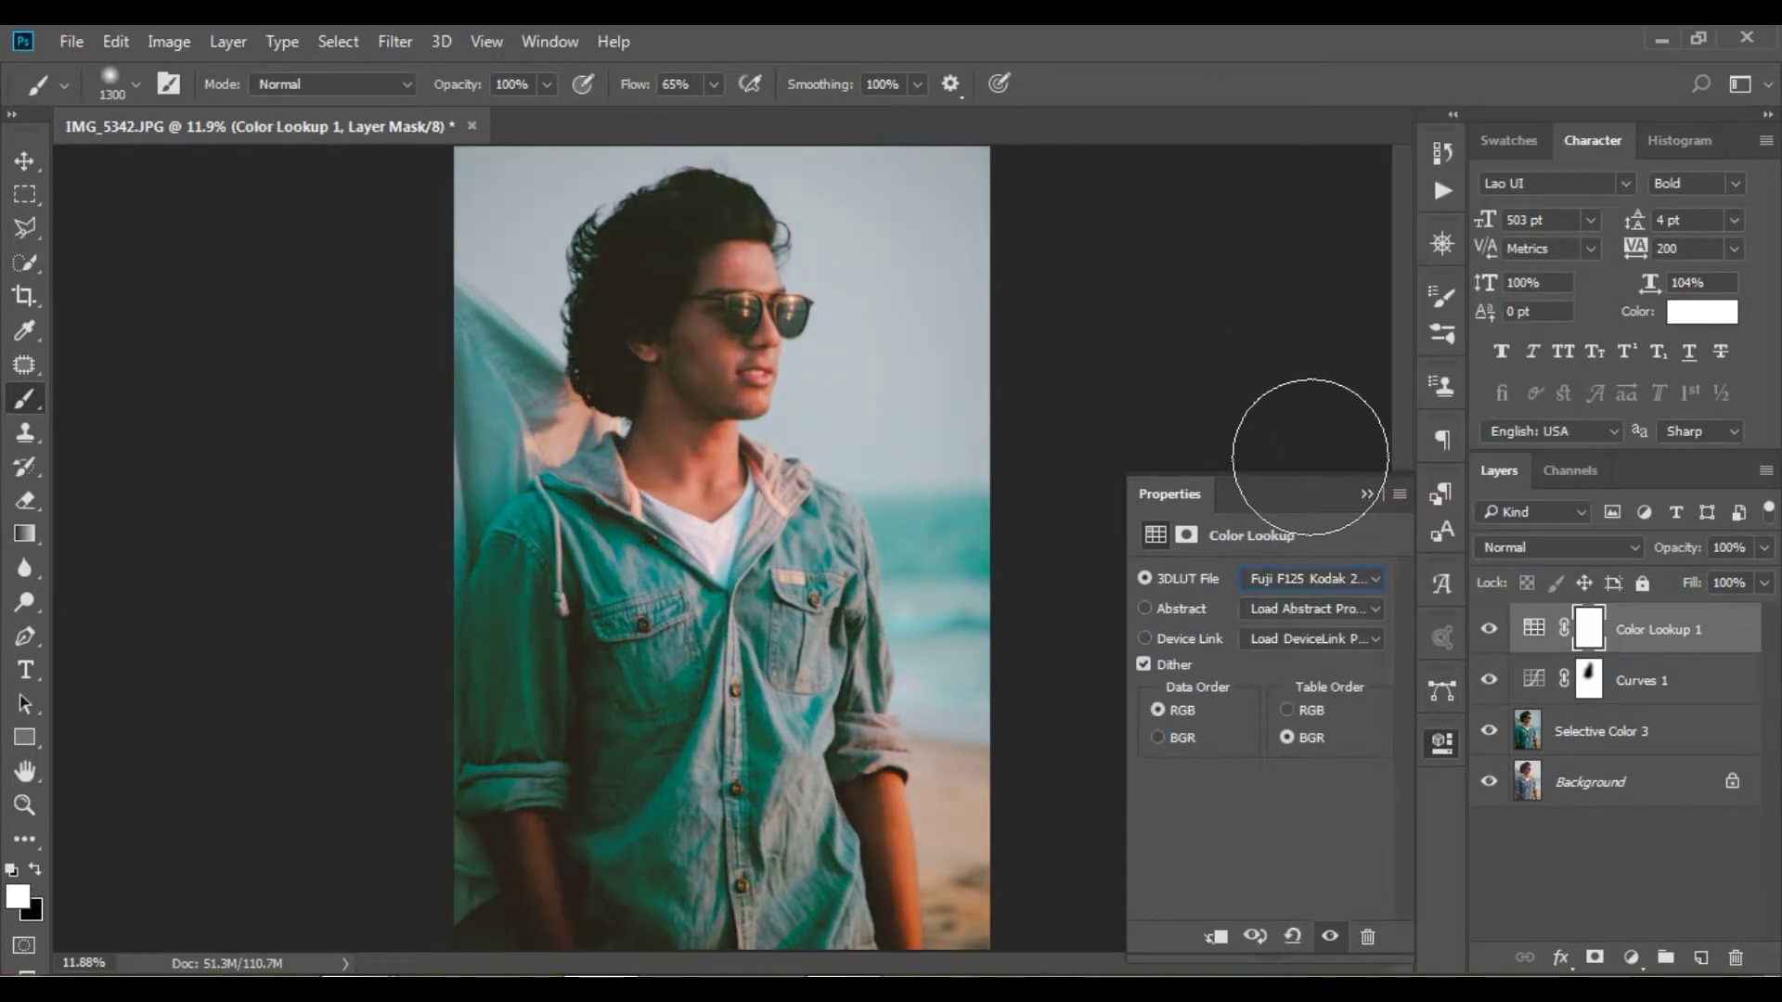
pyautogui.press('Down')
pyautogui.press('Down')
pyautogui.press('Down')
pyautogui.press('Down')
pyautogui.press('Up')
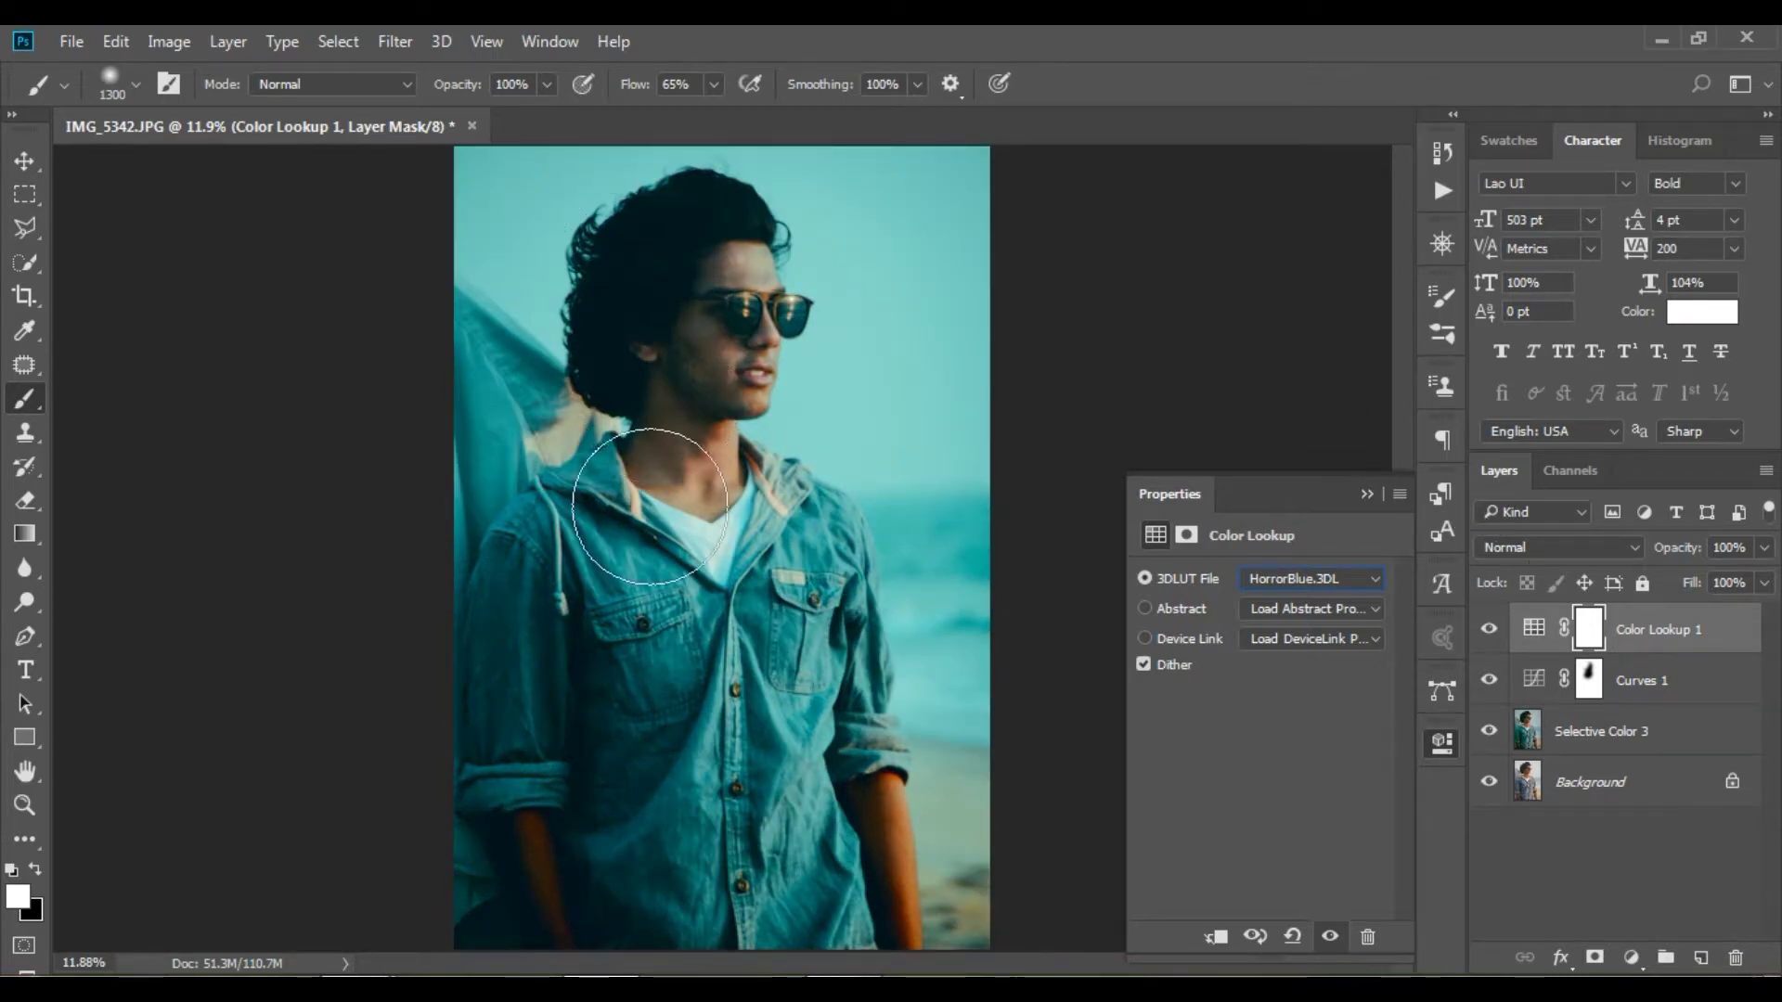
# Set the lookup layer to Luminosity blend mode at 52% opacity.
pyautogui.click(1537, 550)
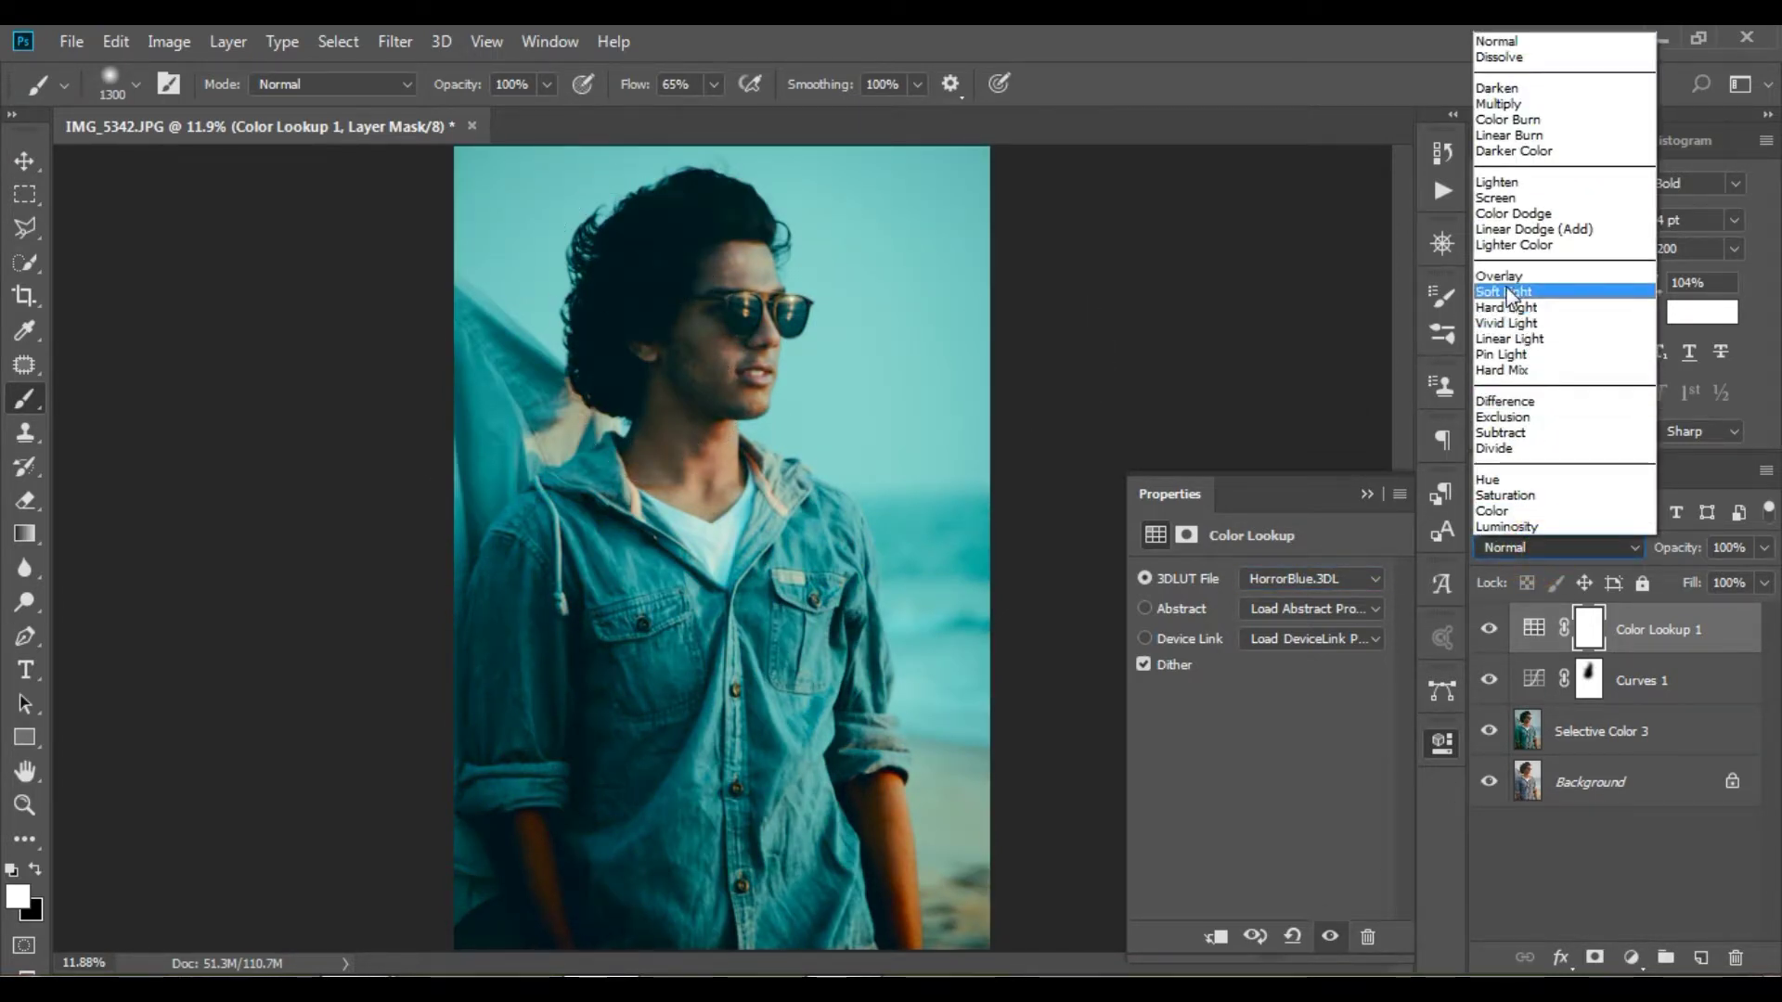
pyautogui.click(1508, 288)
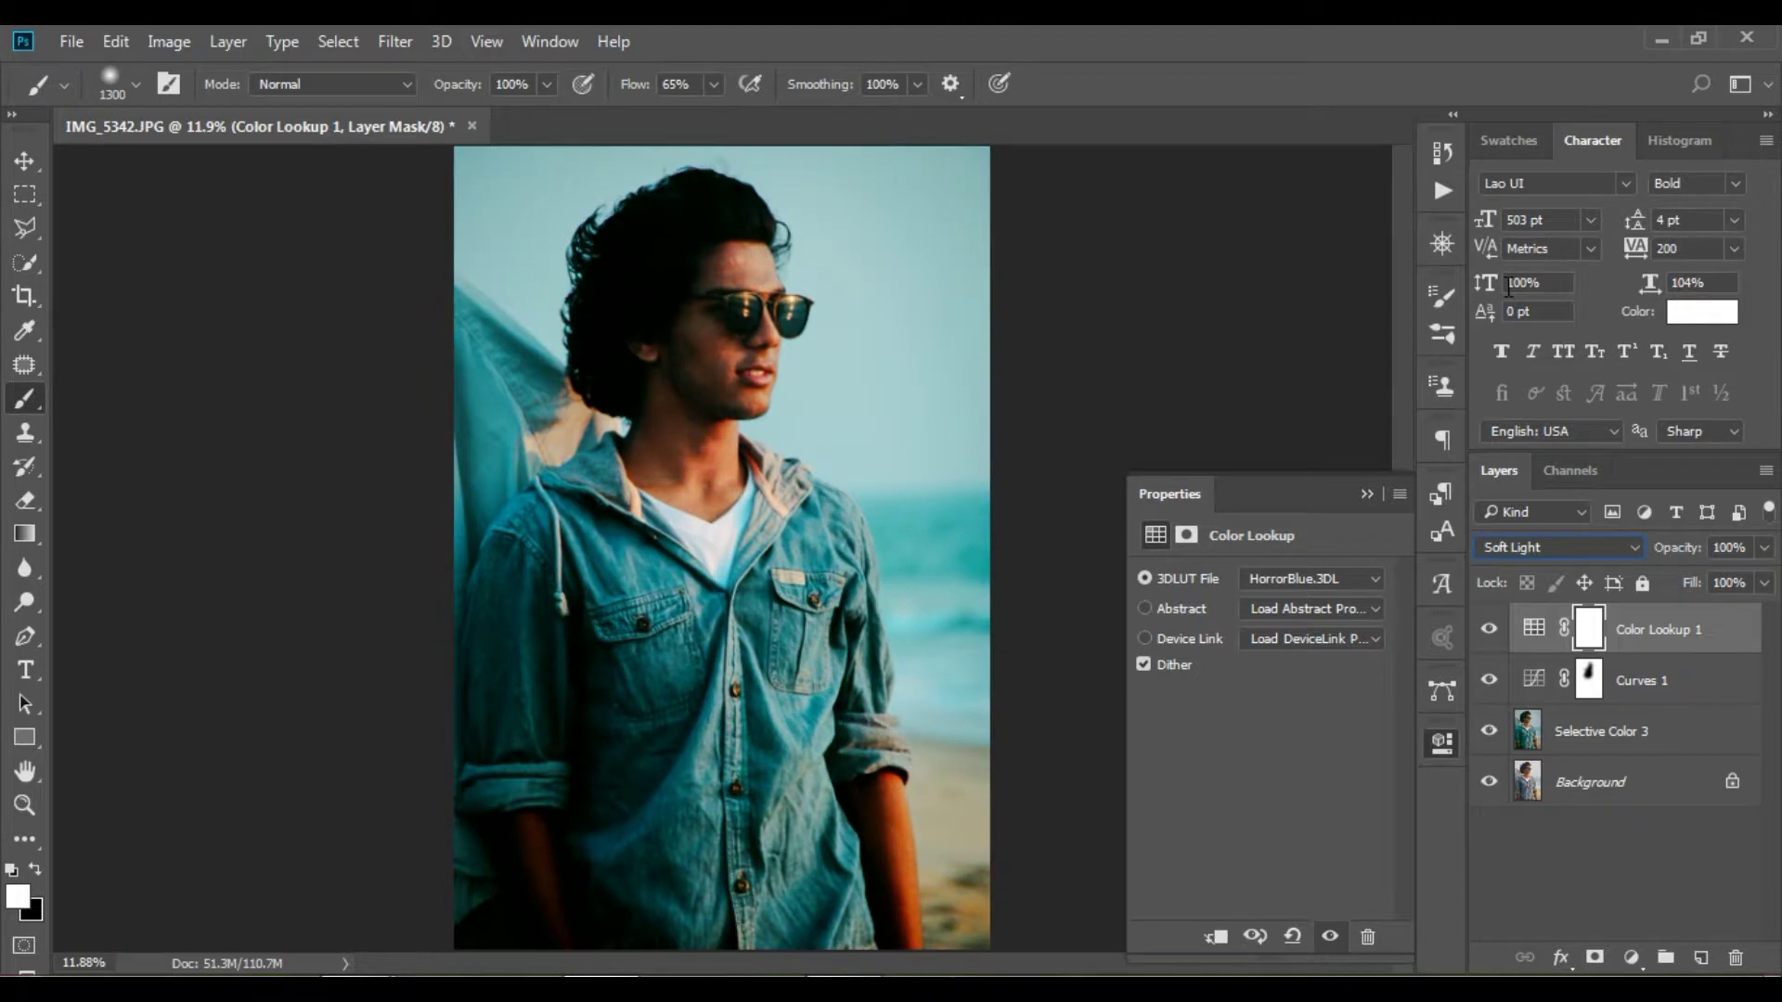
pyautogui.press('Up')
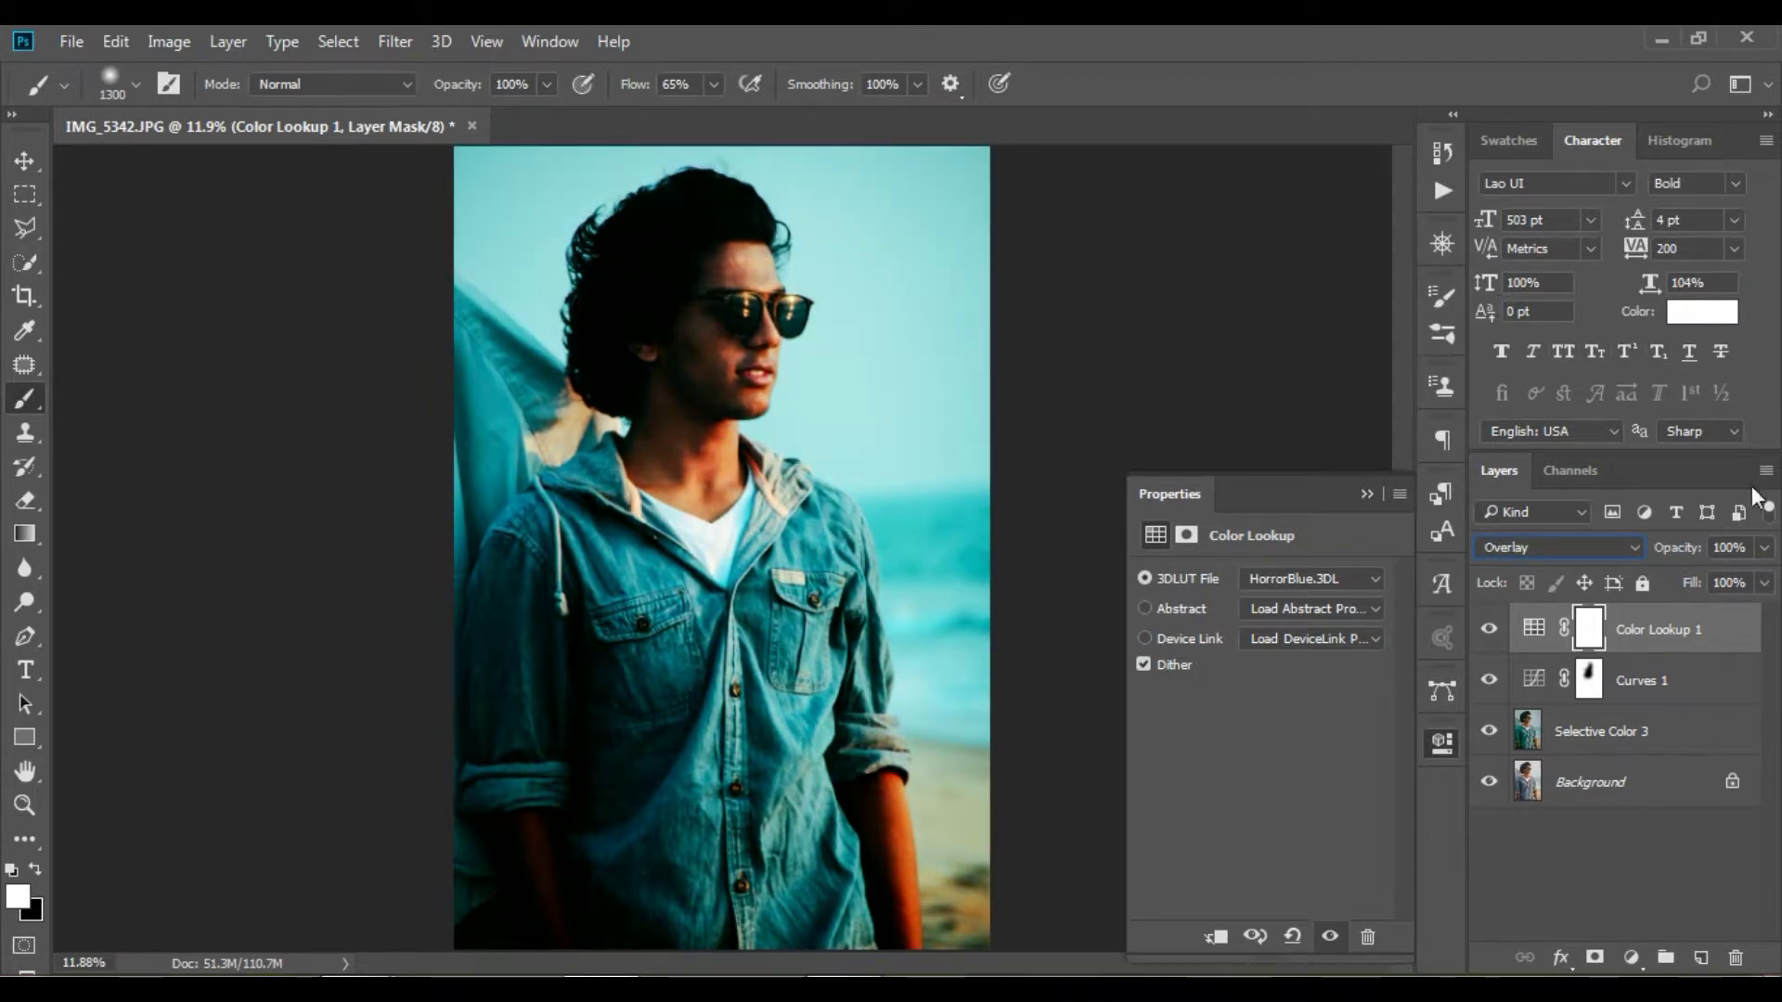
pyautogui.press('Down')
pyautogui.press('Down')
pyautogui.press('Down')
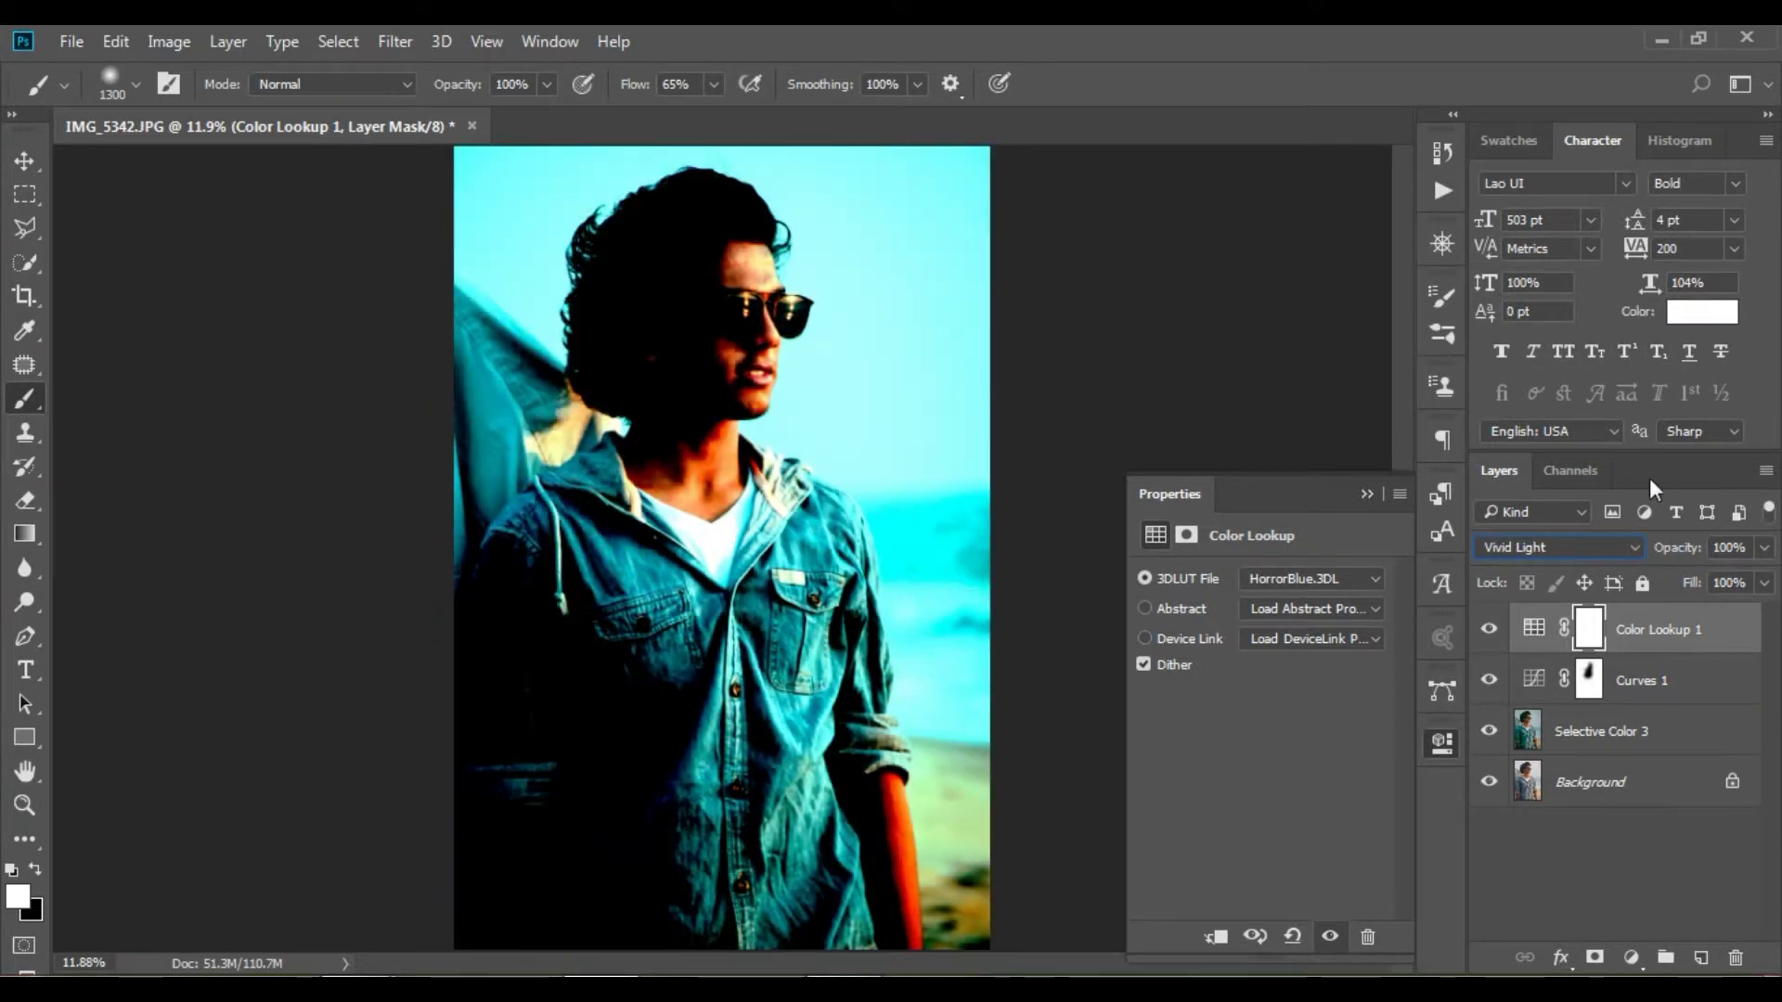
pyautogui.click(1572, 546)
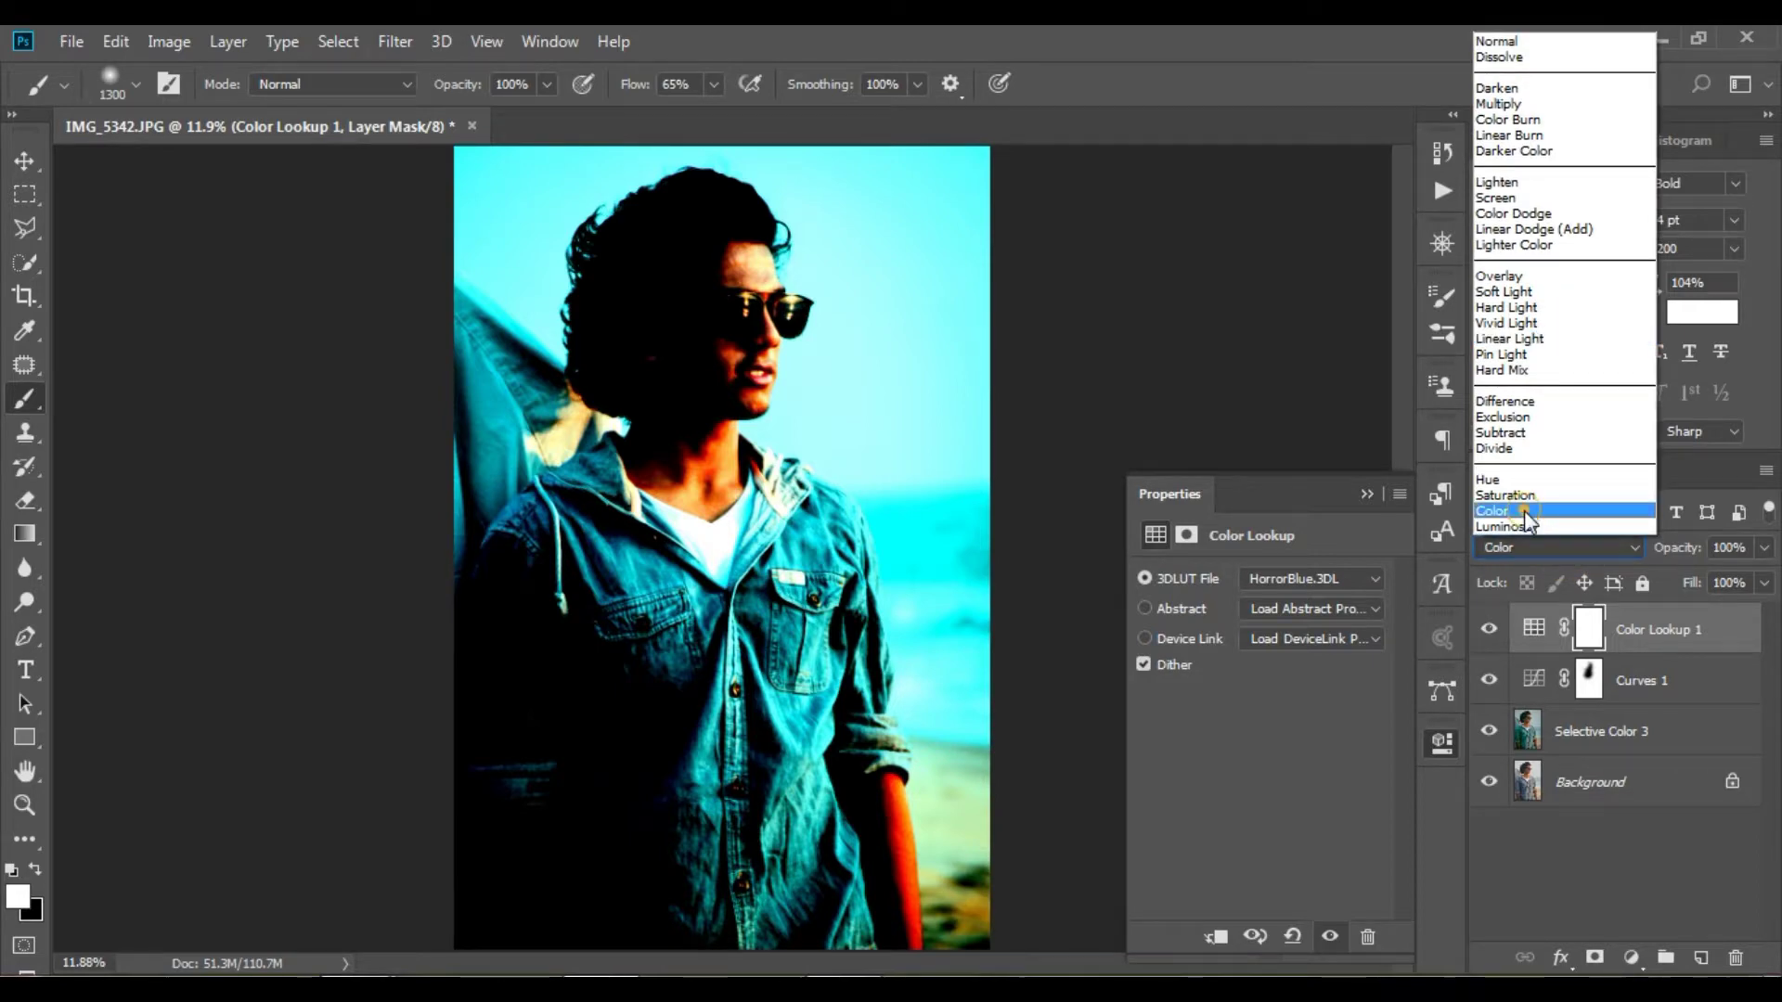
pyautogui.click(1542, 519)
pyautogui.press('Down')
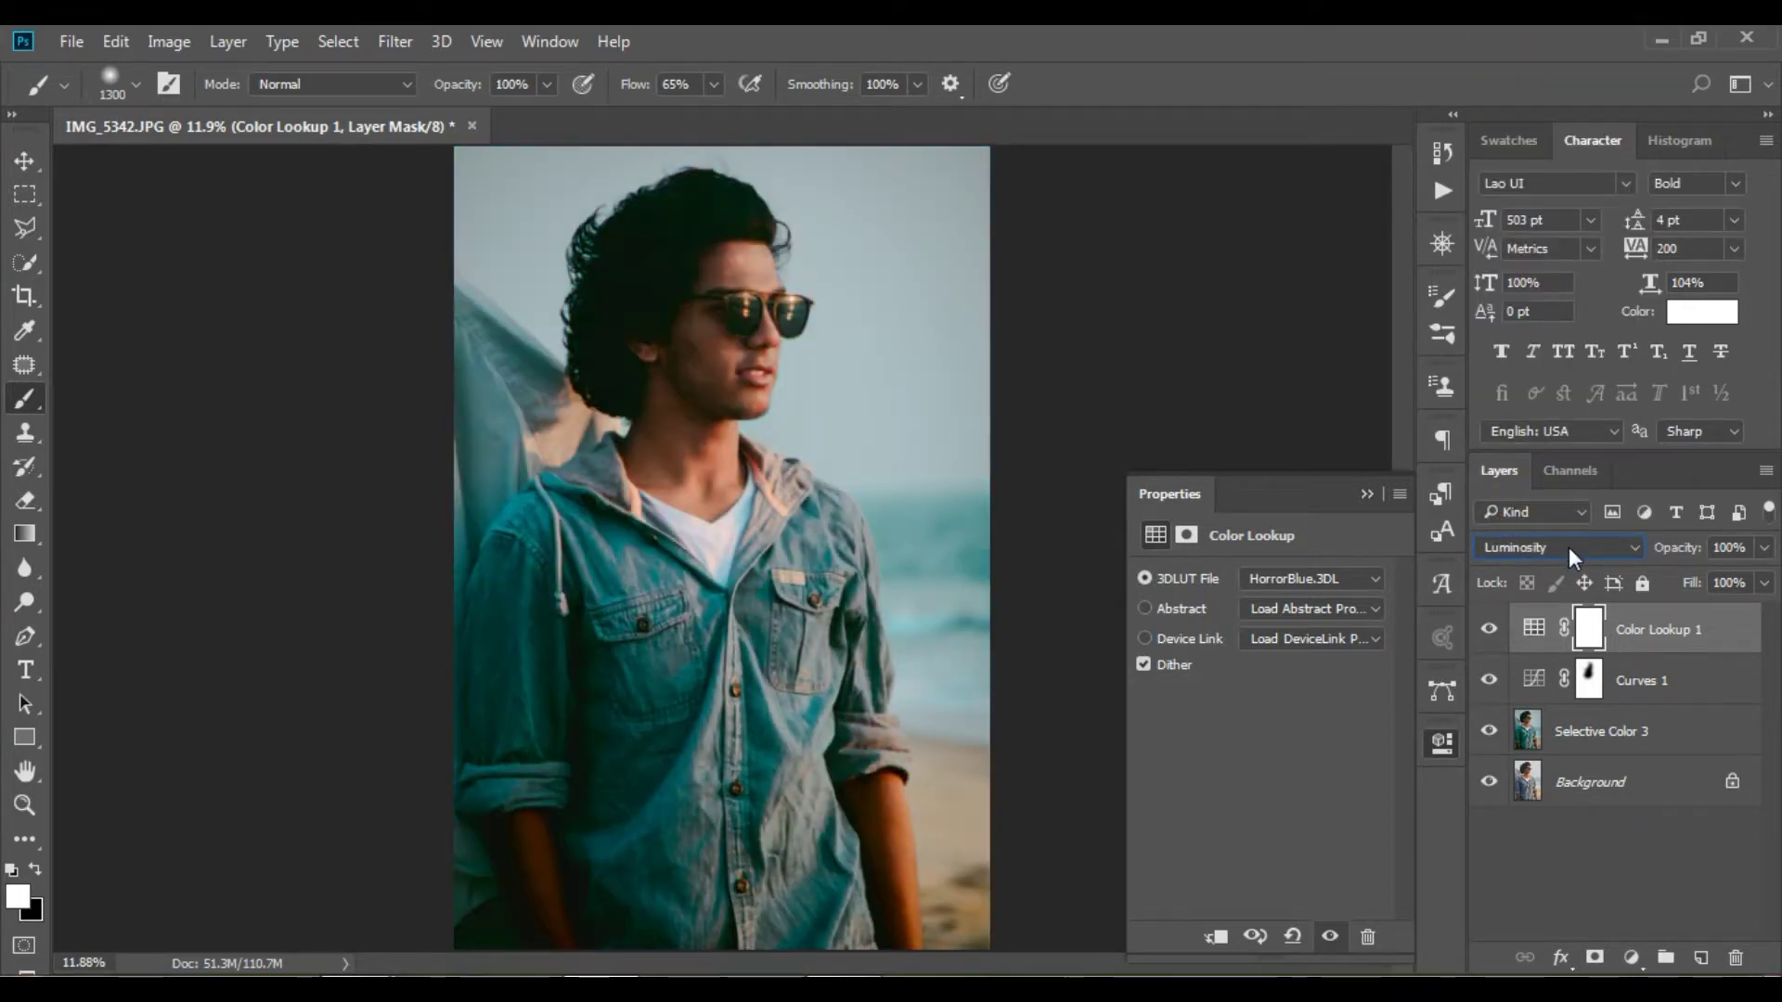
pyautogui.click(1568, 548)
pyautogui.click(1489, 630)
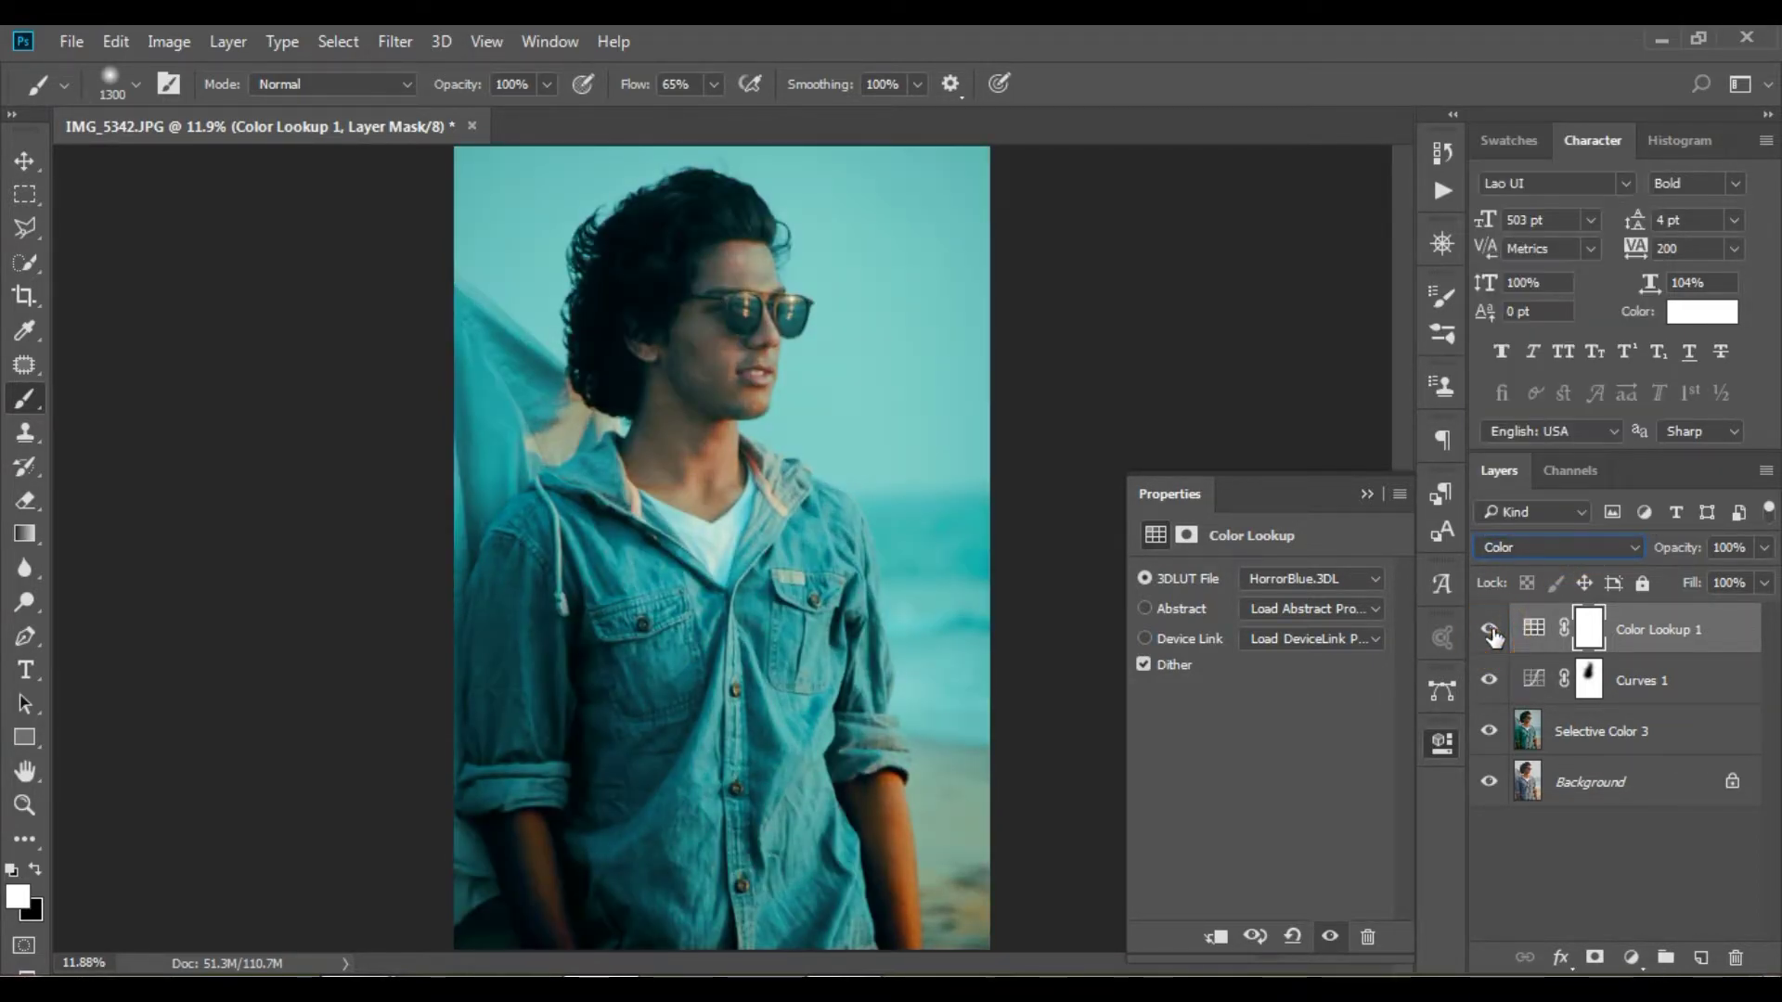
pyautogui.click(1490, 630)
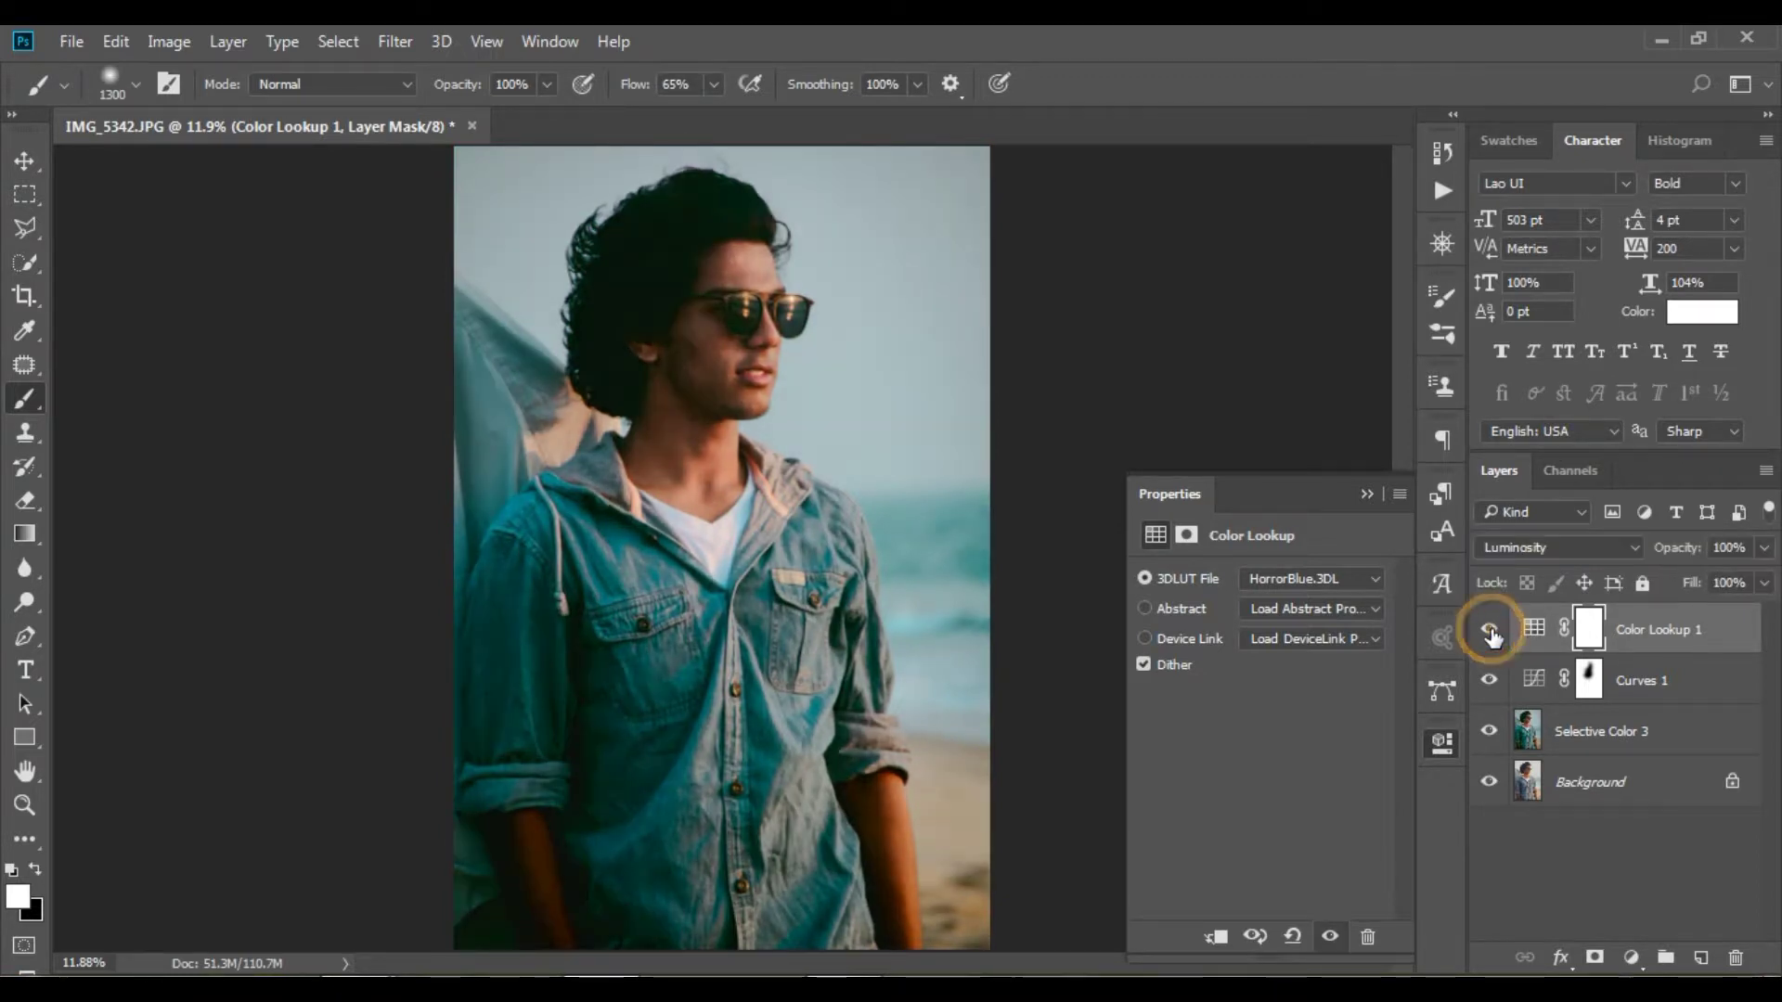
pyautogui.click(1489, 630)
pyautogui.moveTo(1694, 548); pyautogui.dragTo(1649, 547)
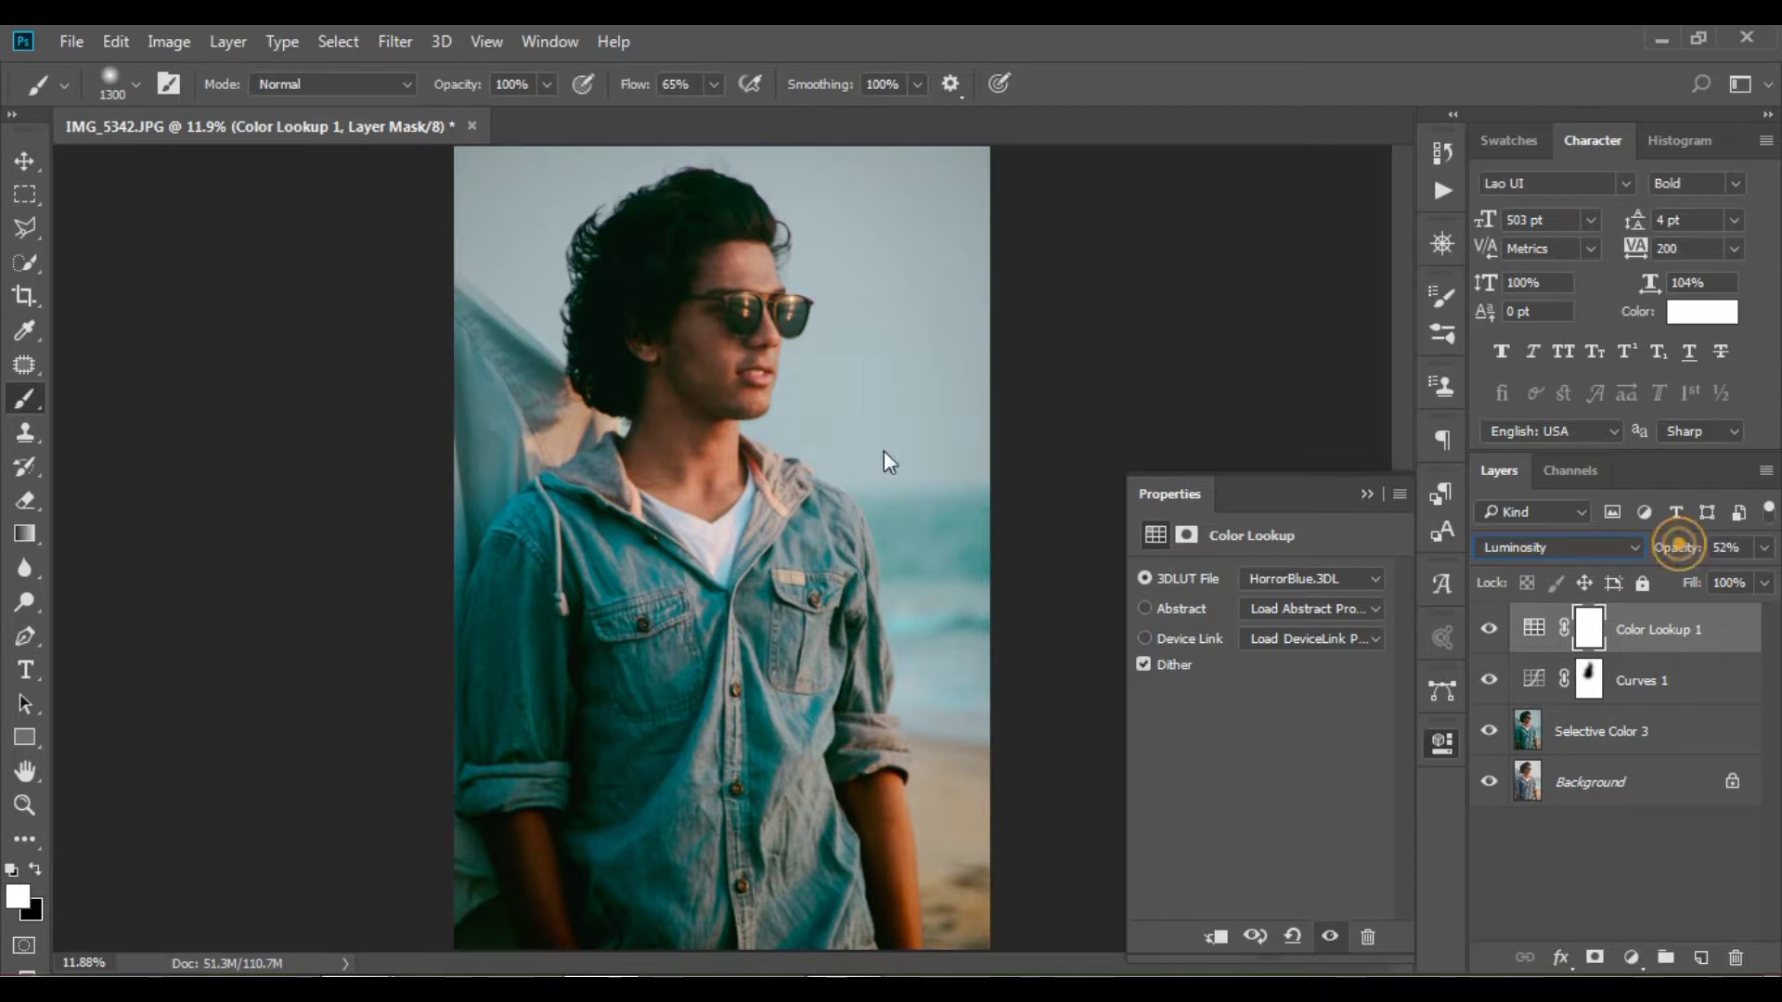
# Paint black on the Color Lookup 1 mask over the face, chin and neck.
pyautogui.click(668, 302)
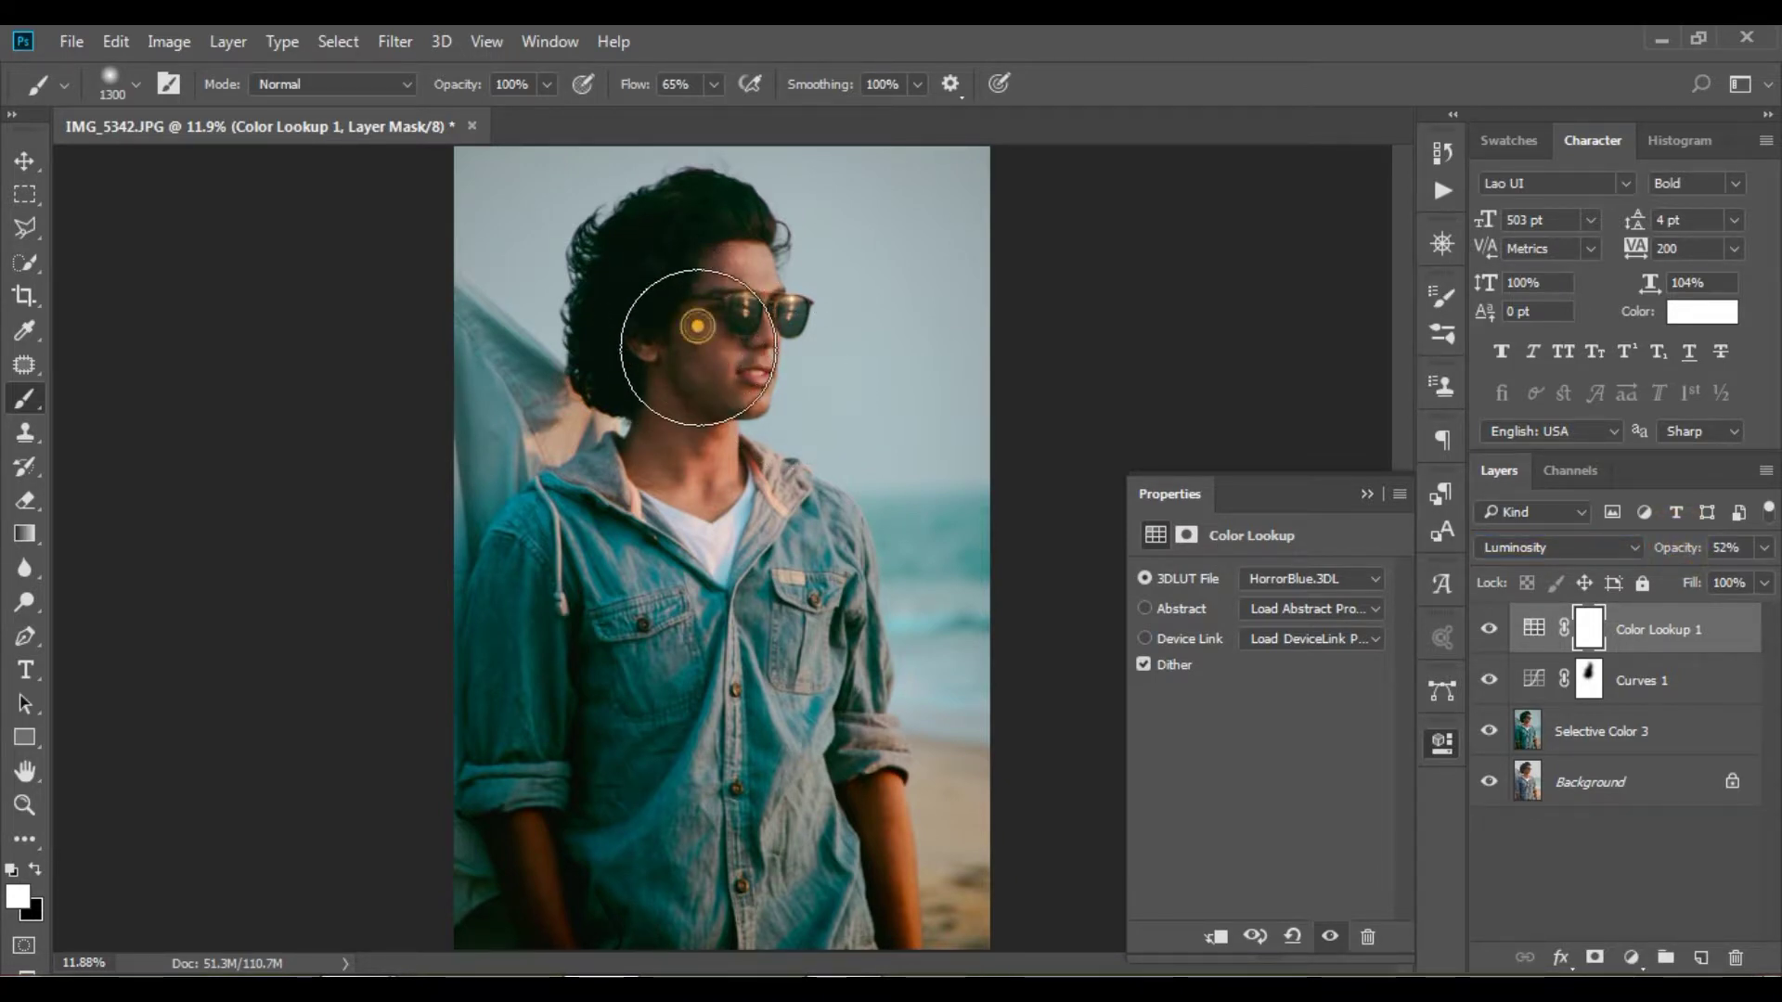
pyautogui.press('x')
pyautogui.click(707, 312)
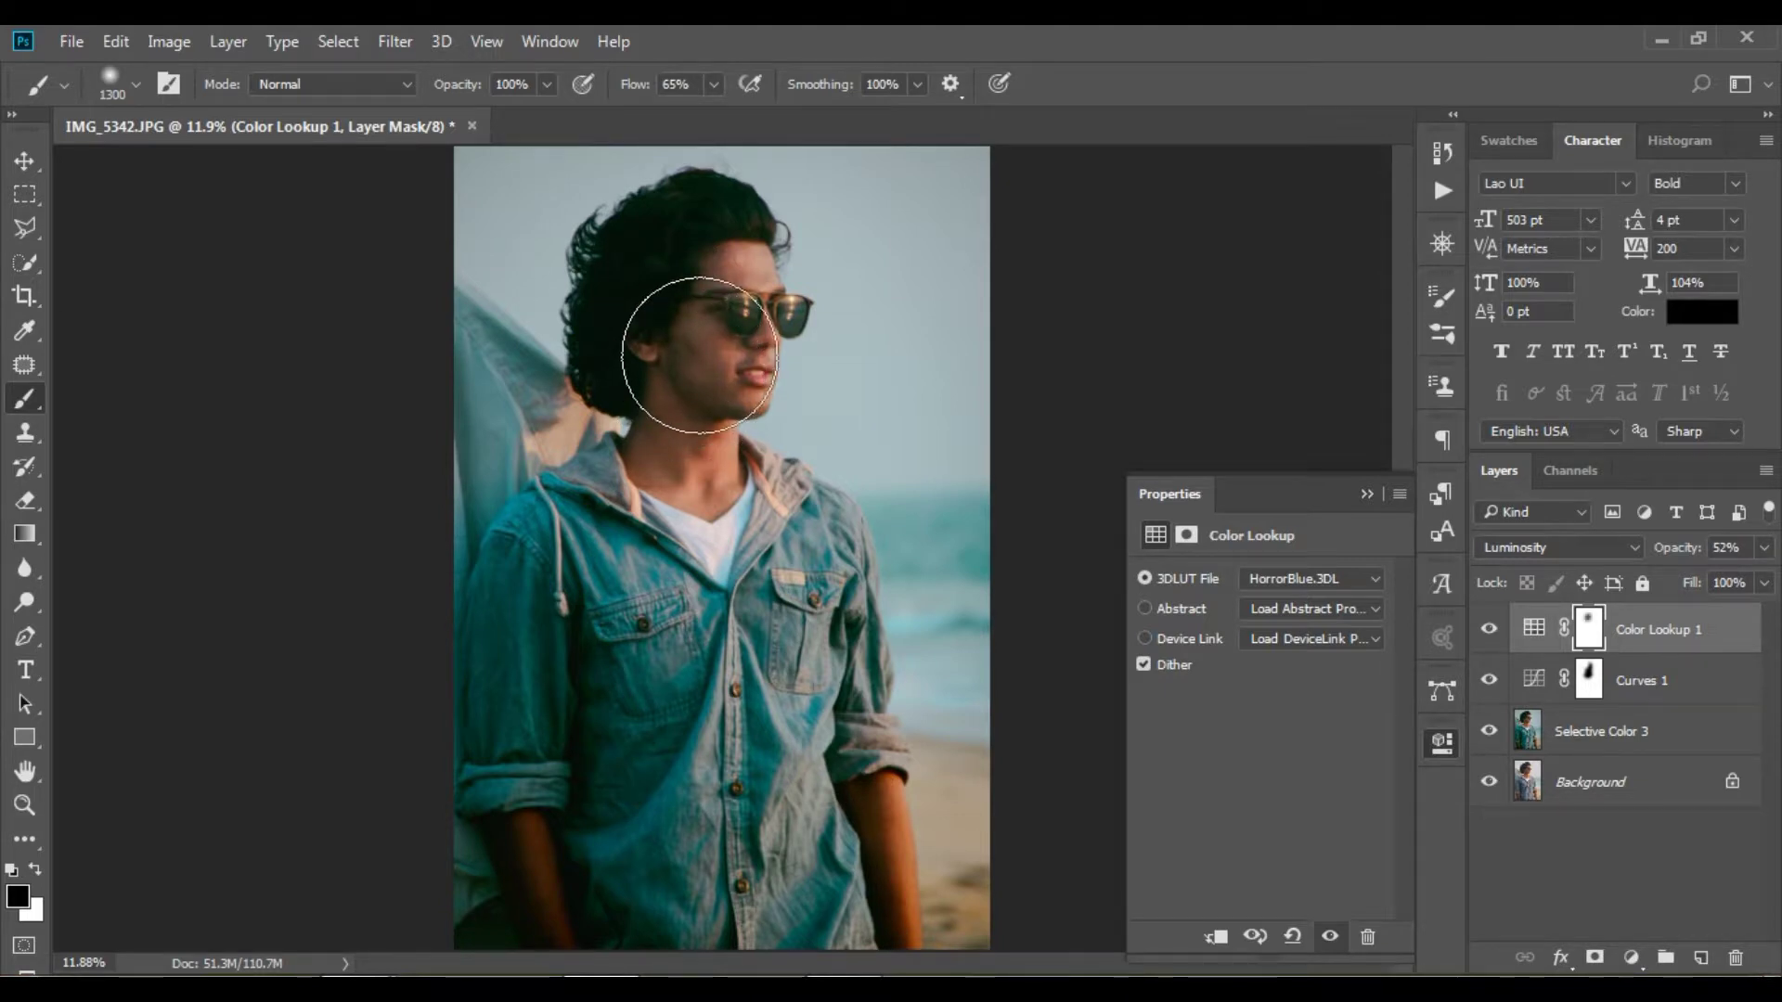
pyautogui.click(696, 414)
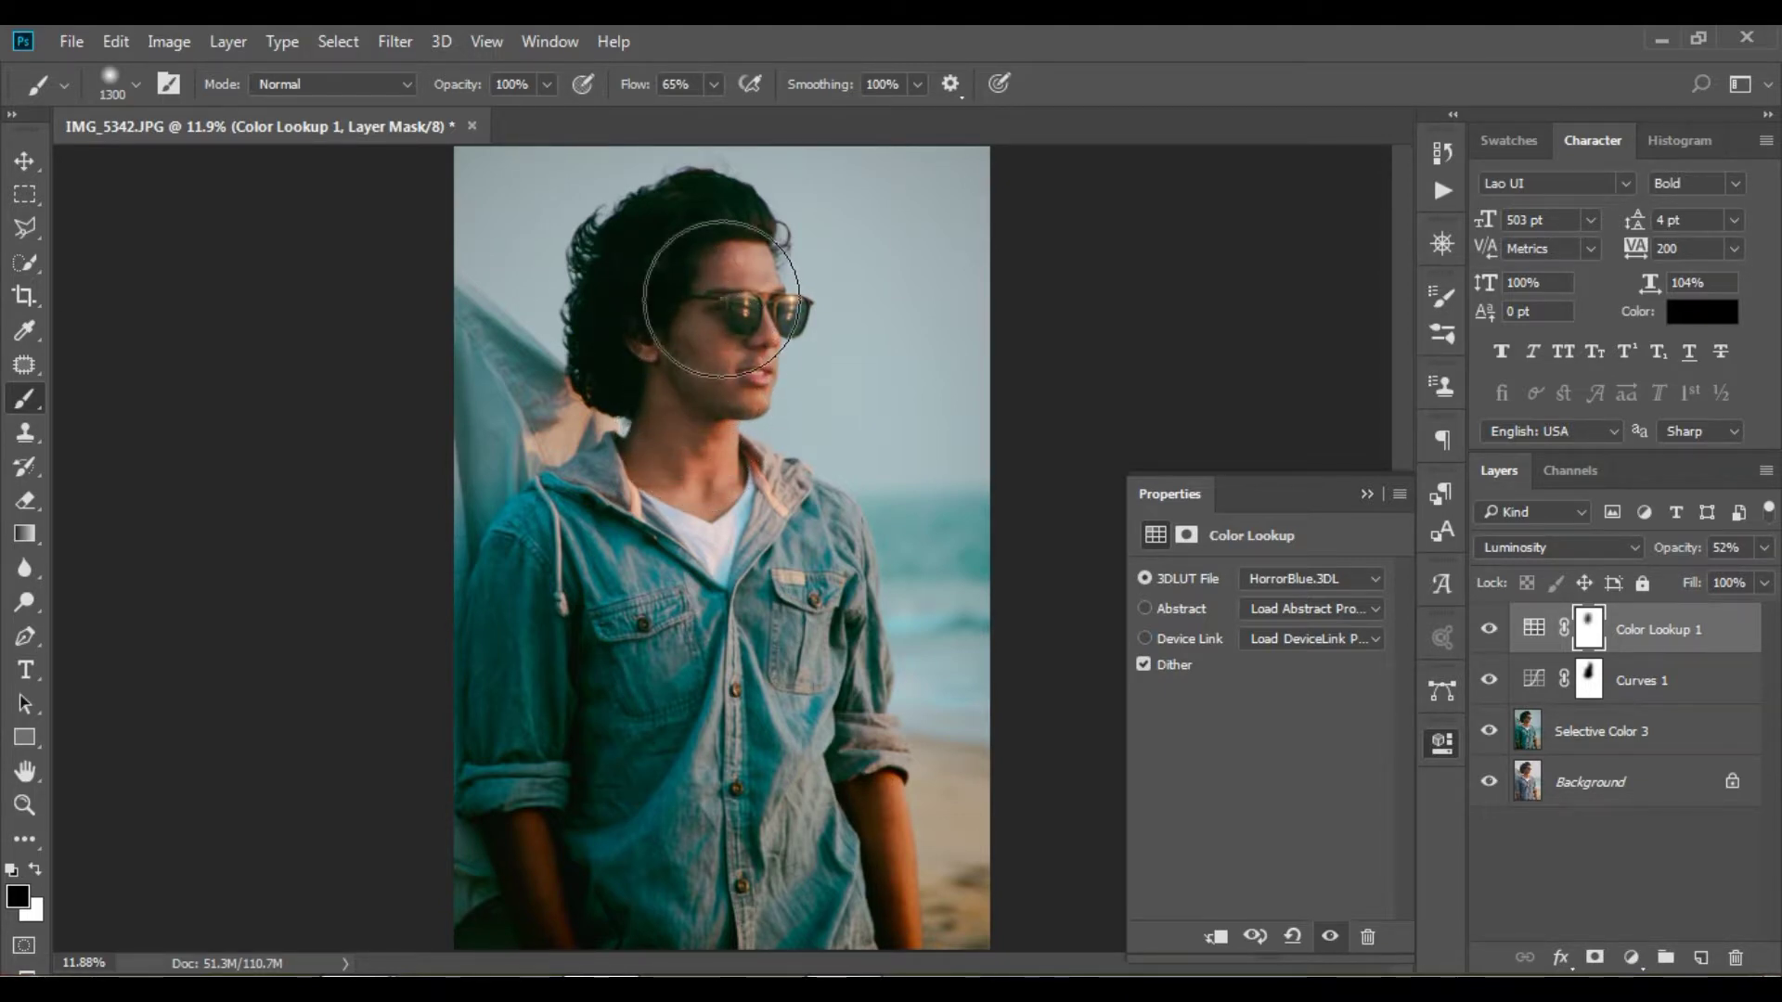
pyautogui.click(1489, 631)
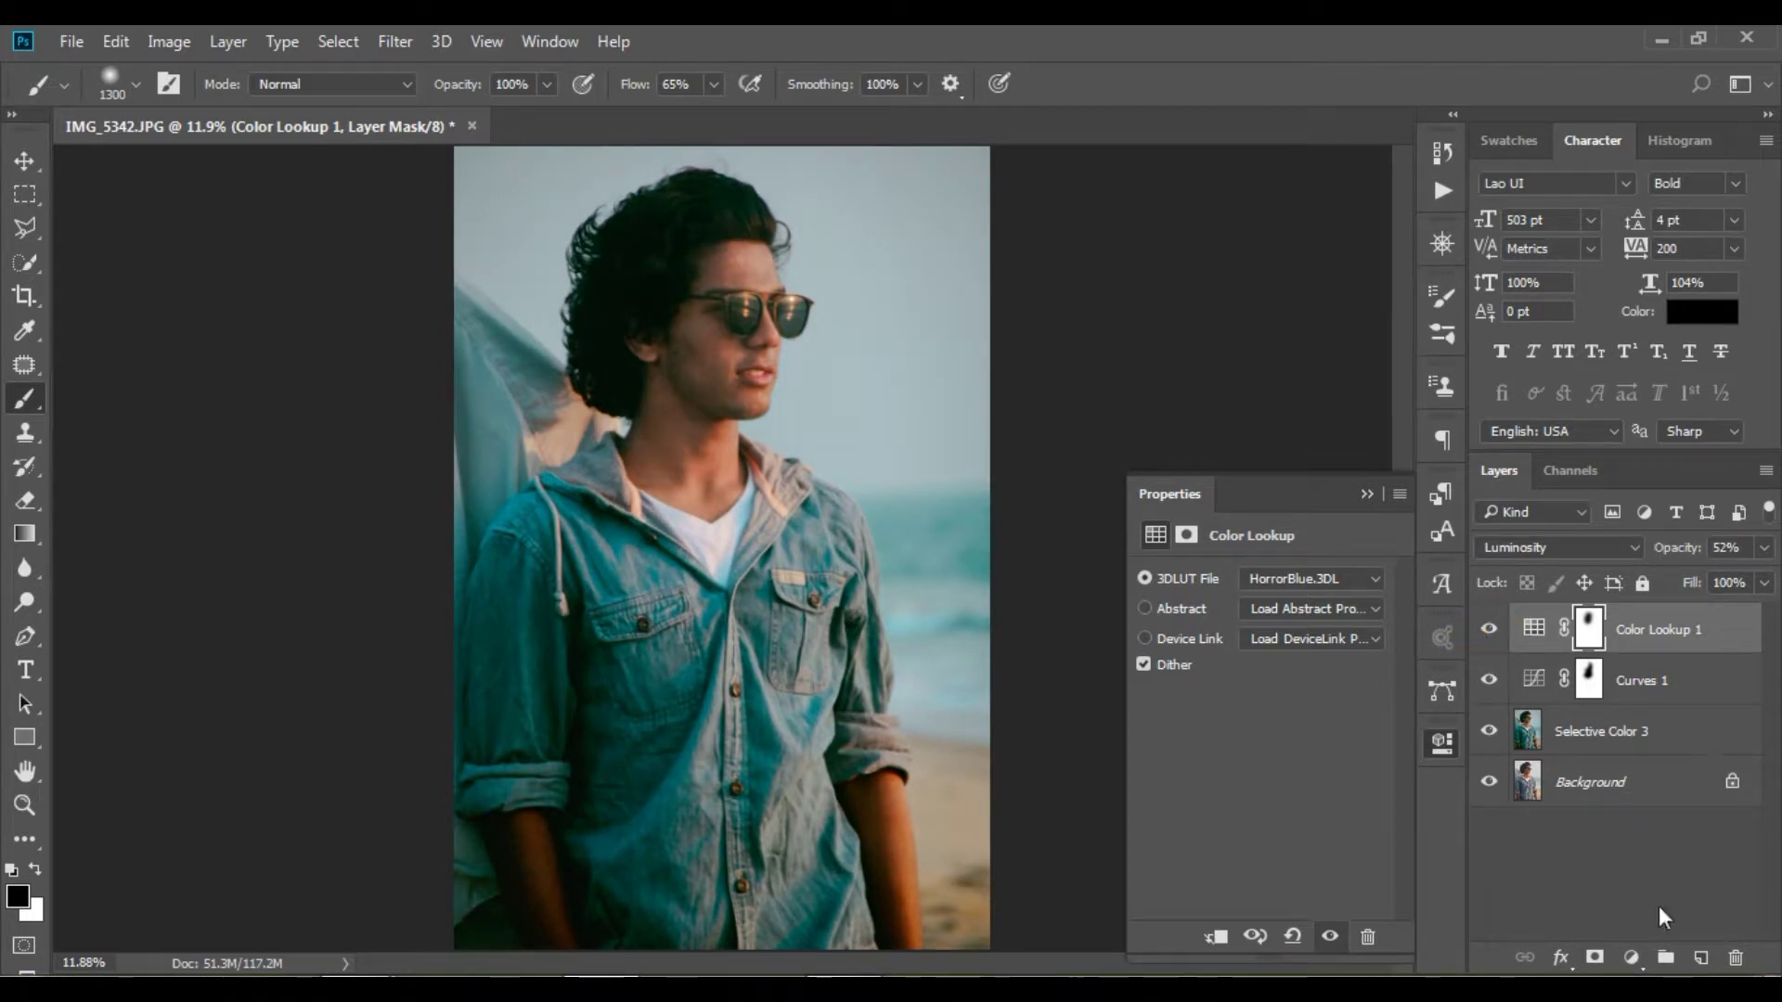
pyautogui.click(1634, 957)
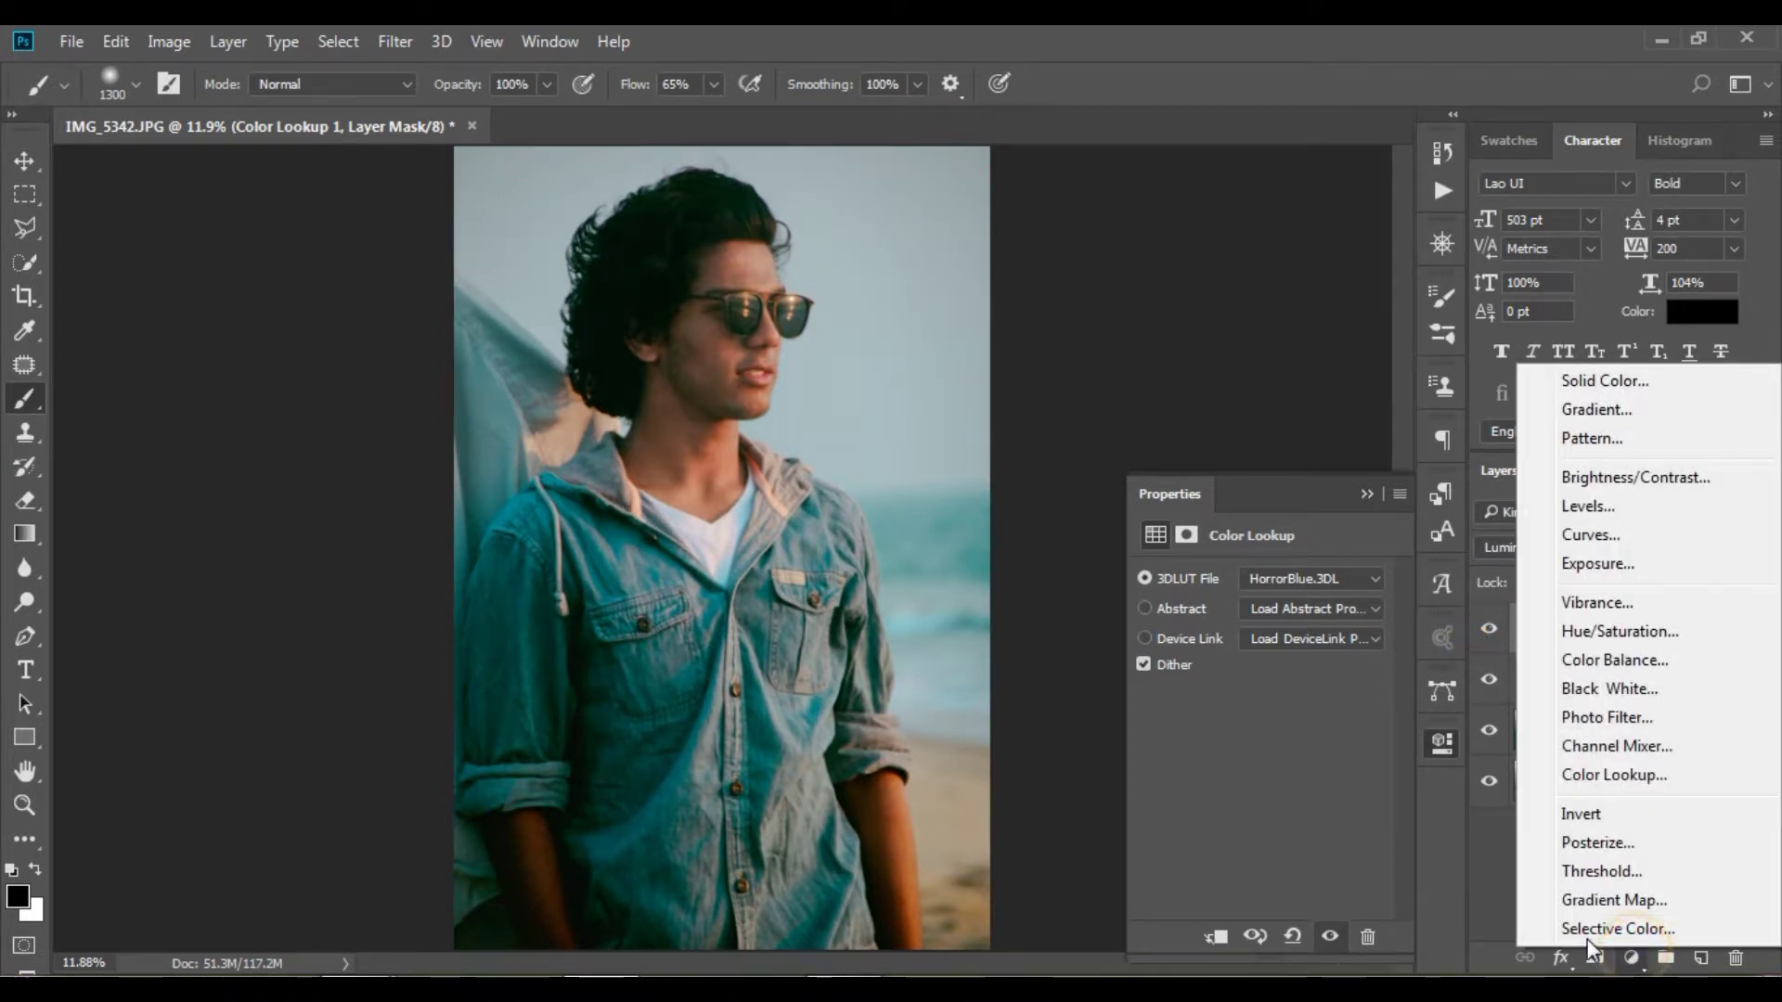
# Add a Gradient Map with the blue-to-orange preset, blended as Soft Light.
pyautogui.click(1588, 912)
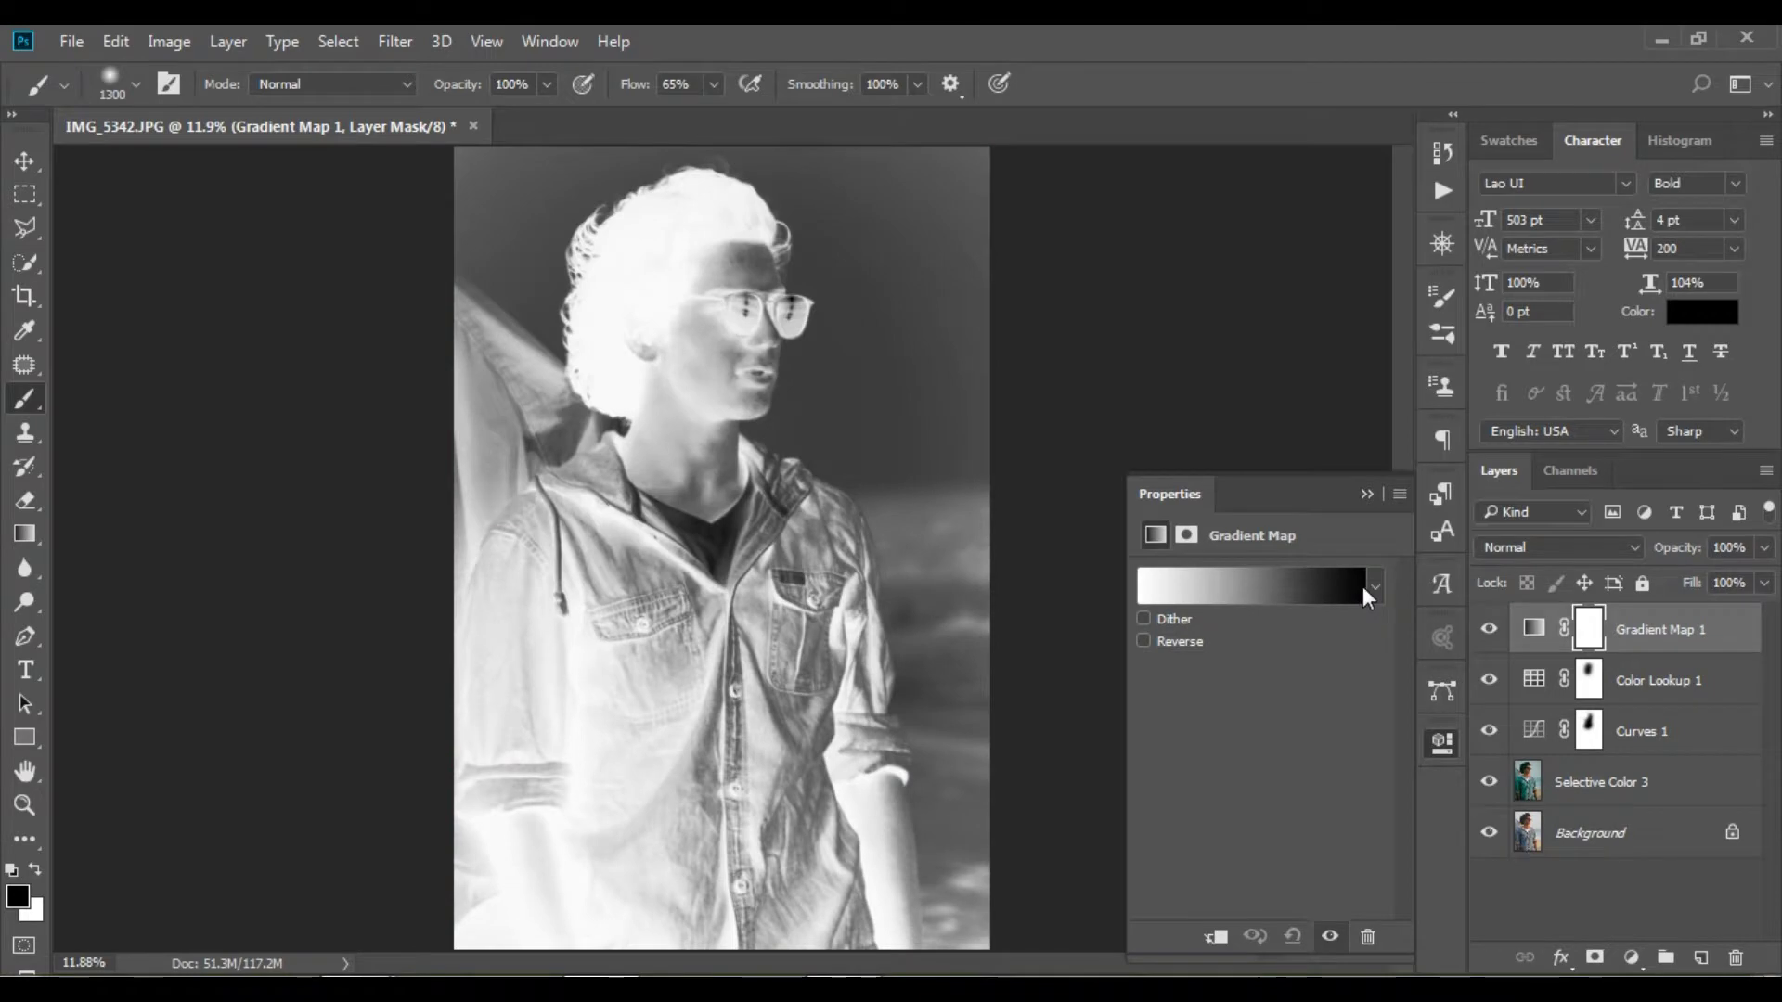
pyautogui.click(1371, 586)
pyautogui.click(1330, 727)
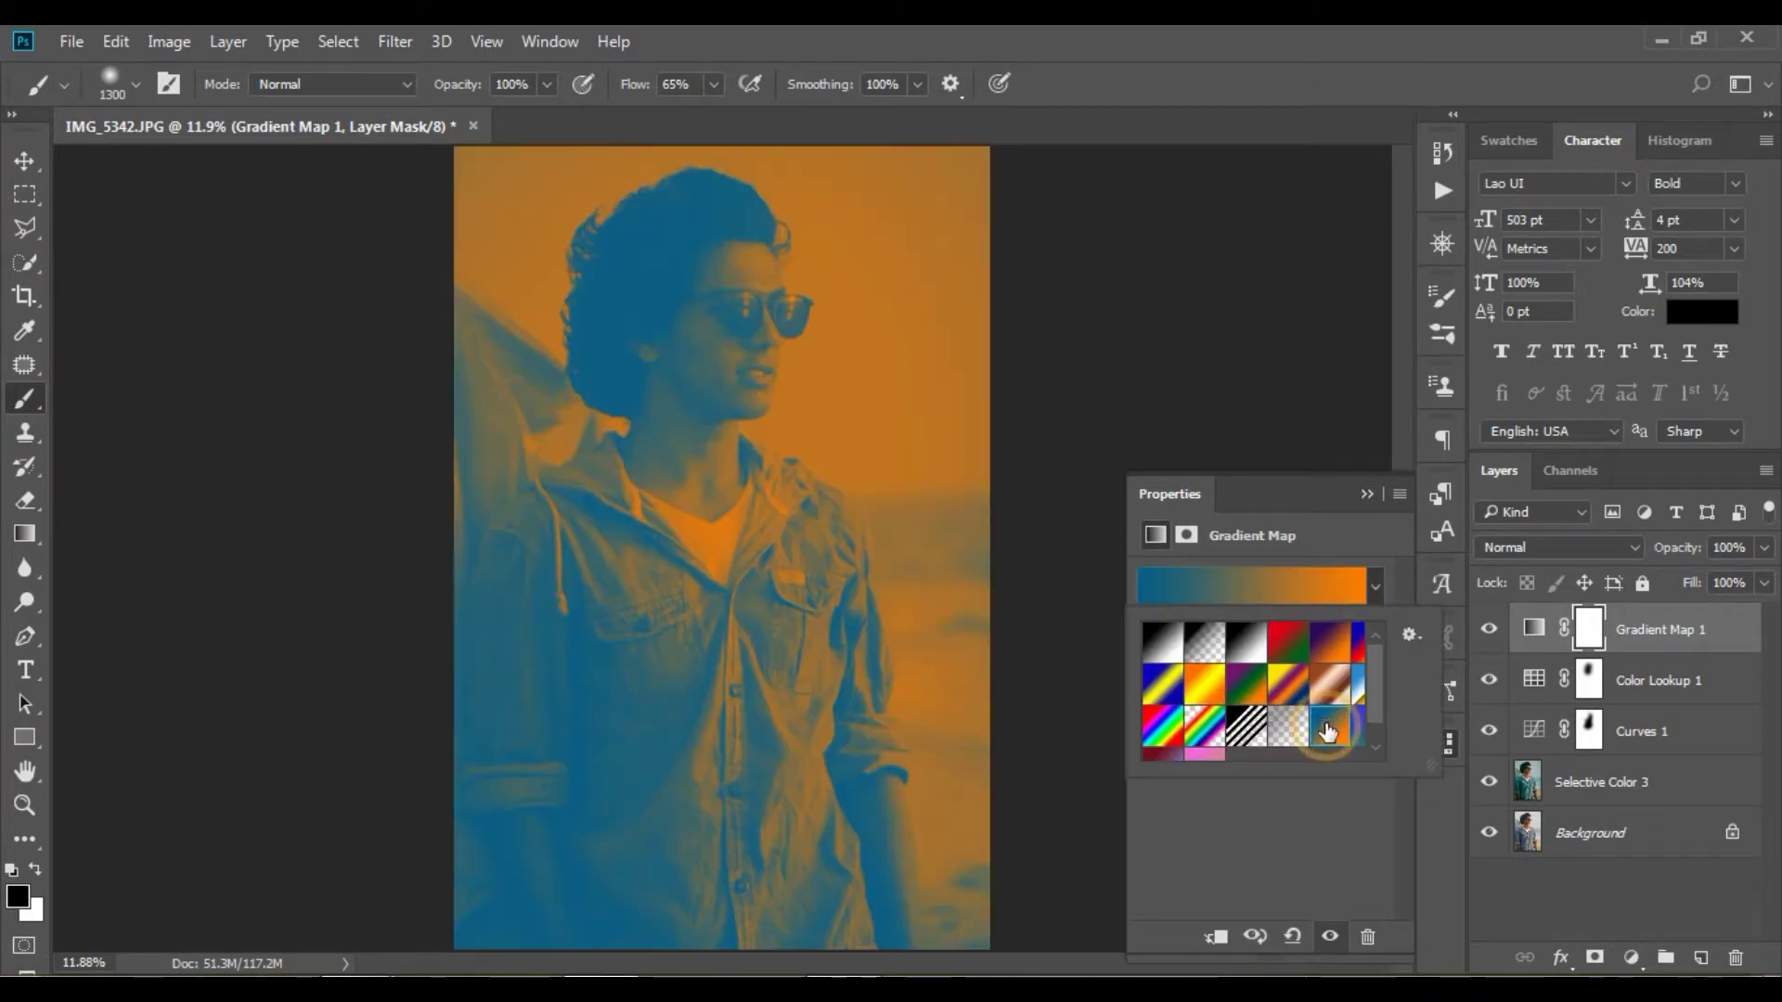
pyautogui.click(1567, 548)
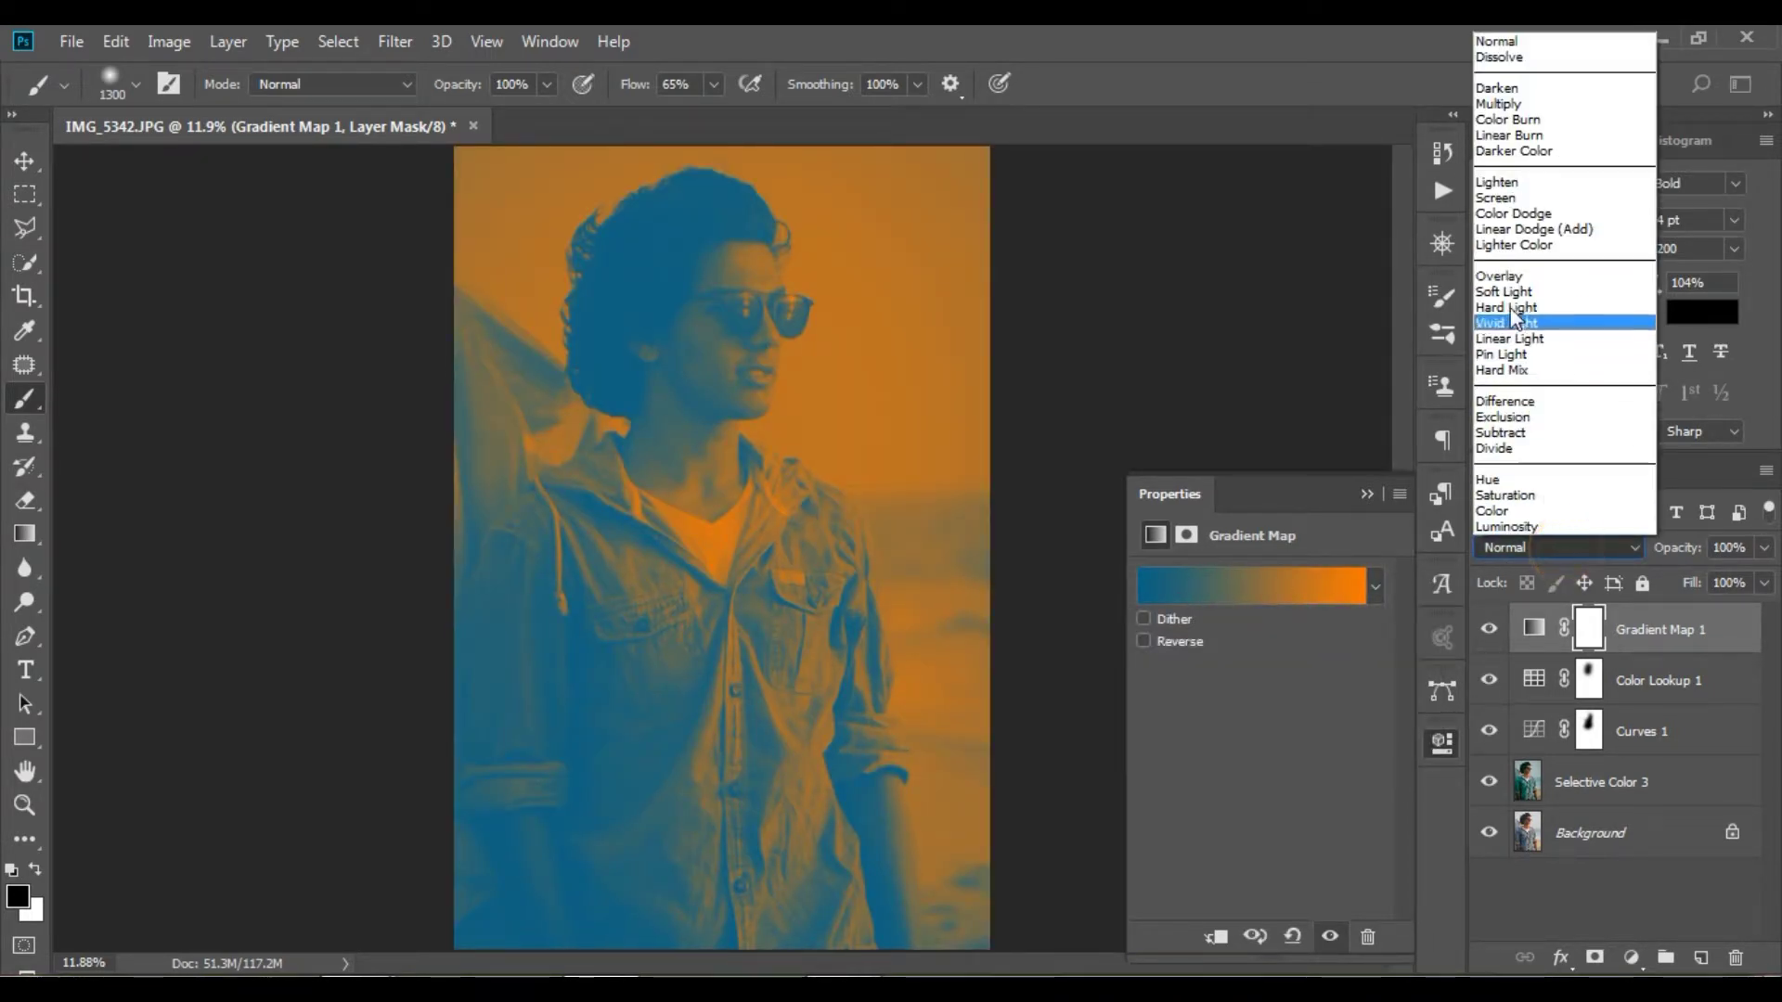
pyautogui.click(1505, 284)
# Set the gradient map to 32% opacity and 87% fill, comparing before and after.
pyautogui.moveTo(1674, 550)
pyautogui.mouseDown()
pyautogui.moveTo(1633, 547)
pyautogui.moveTo(1661, 575)
pyautogui.mouseUp()
pyautogui.click(1489, 629)
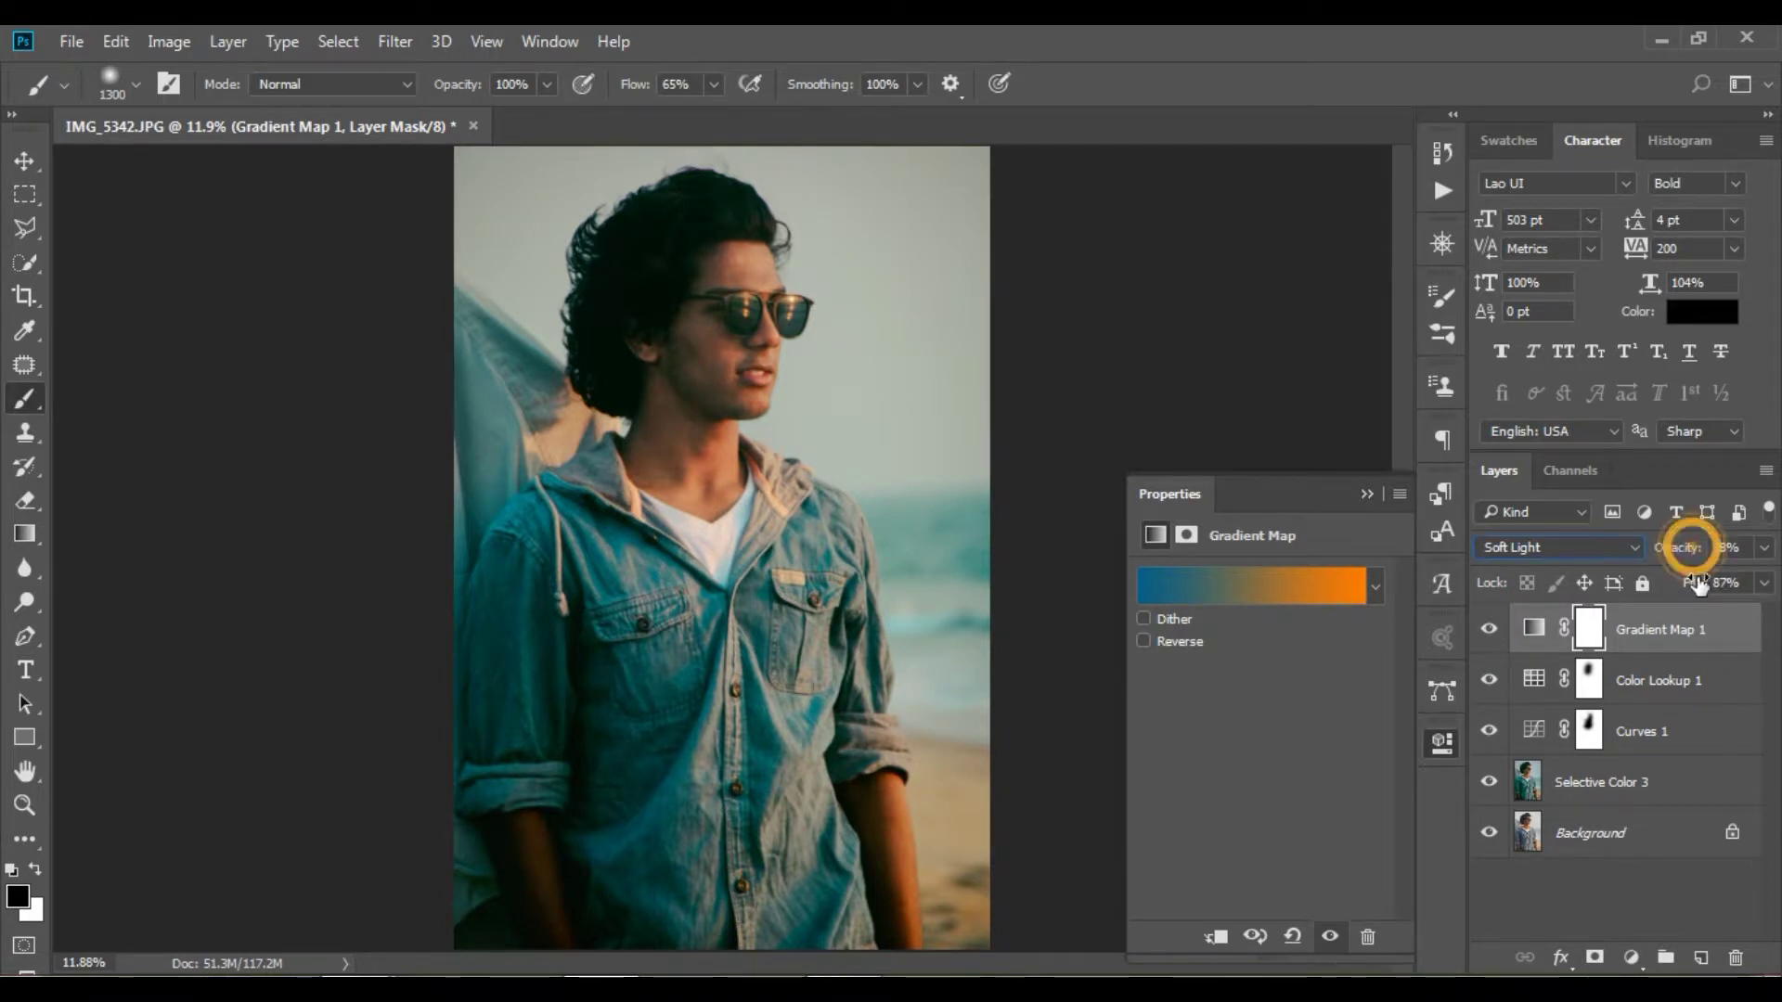
pyautogui.moveTo(1688, 548); pyautogui.dragTo(1671, 548)
pyautogui.click(1489, 628)
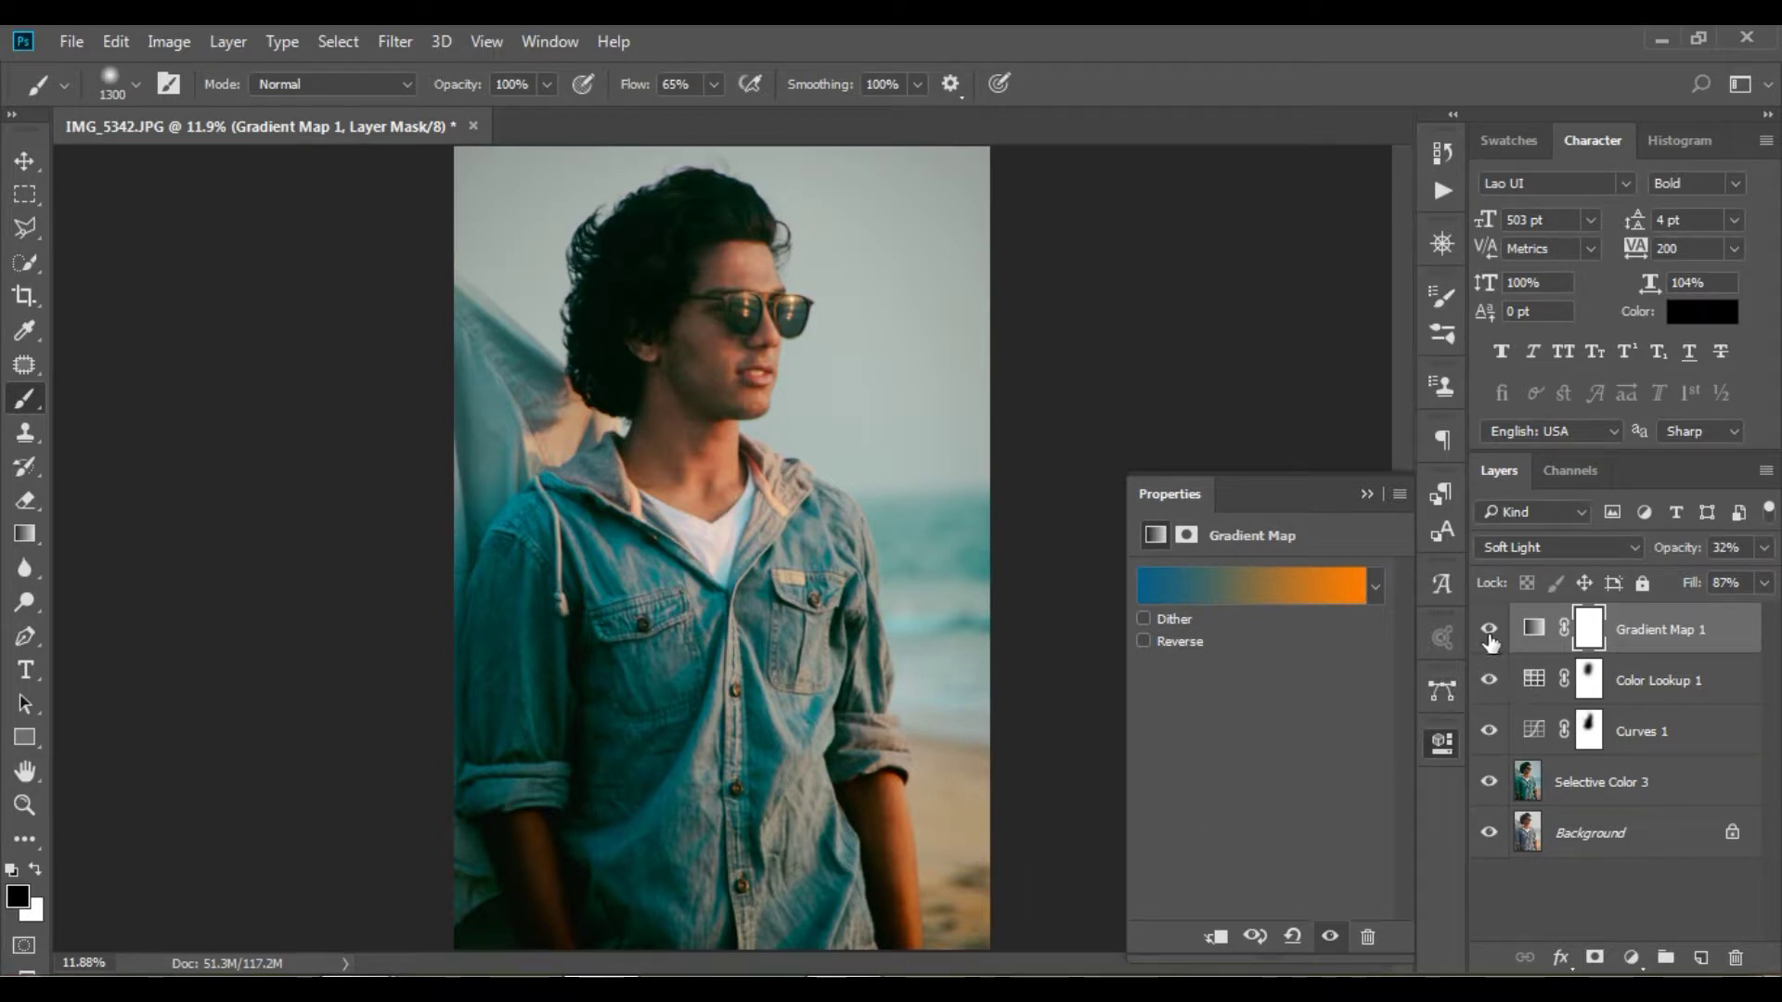
pyautogui.click(1489, 628)
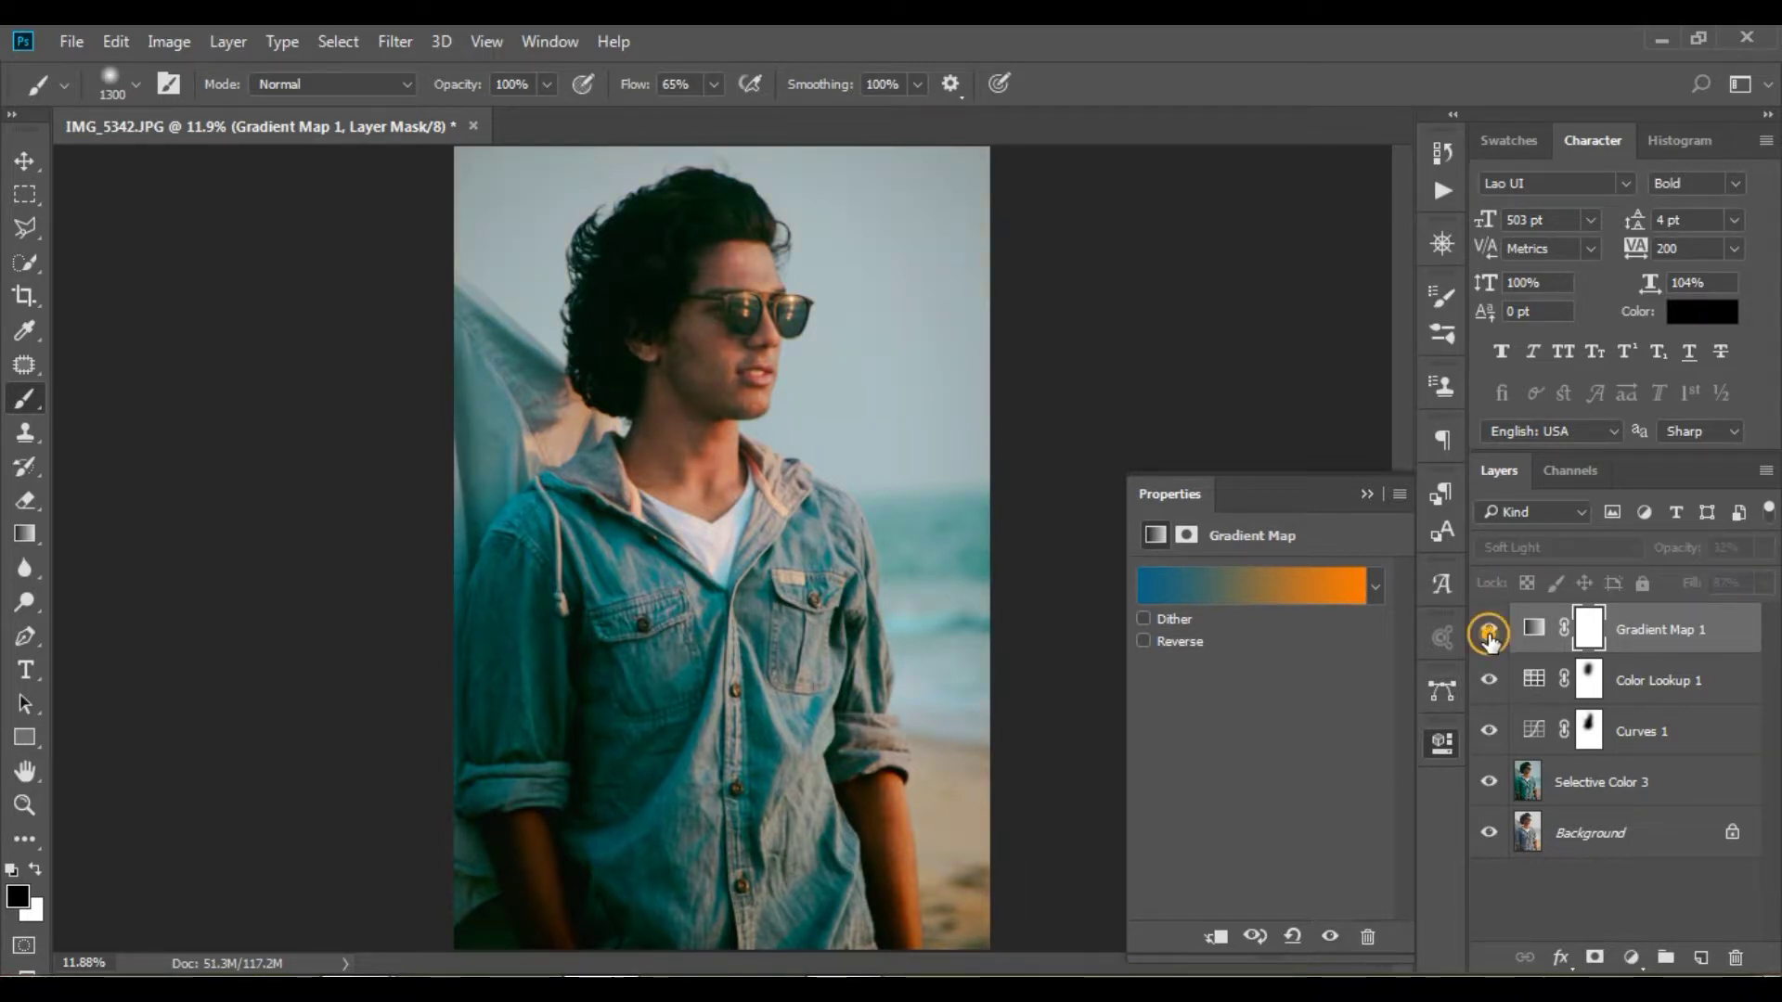
pyautogui.keyDown('shift'); pyautogui.click(1569, 781); pyautogui.keyUp('shift')
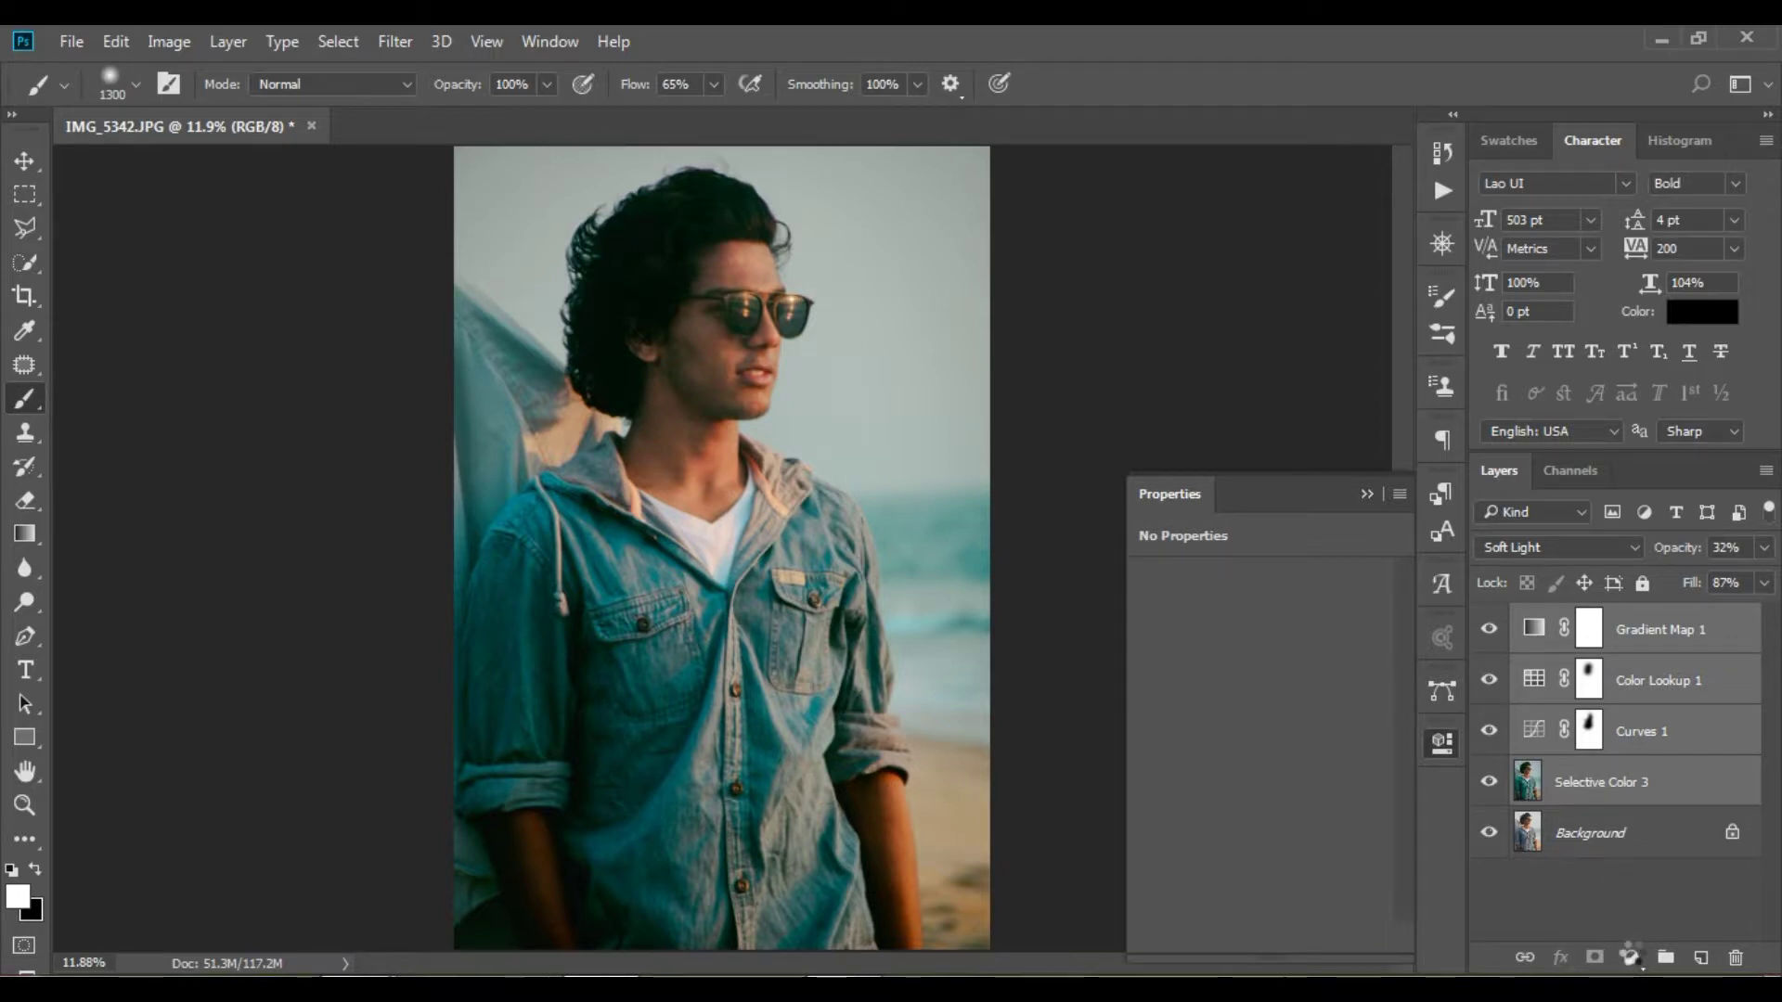
# Merge the selected layers and add Color Balance with Midtones Cyan-Red -15, Yellow-Blue -5.
pyautogui.hotkey('ctrl', 'e')
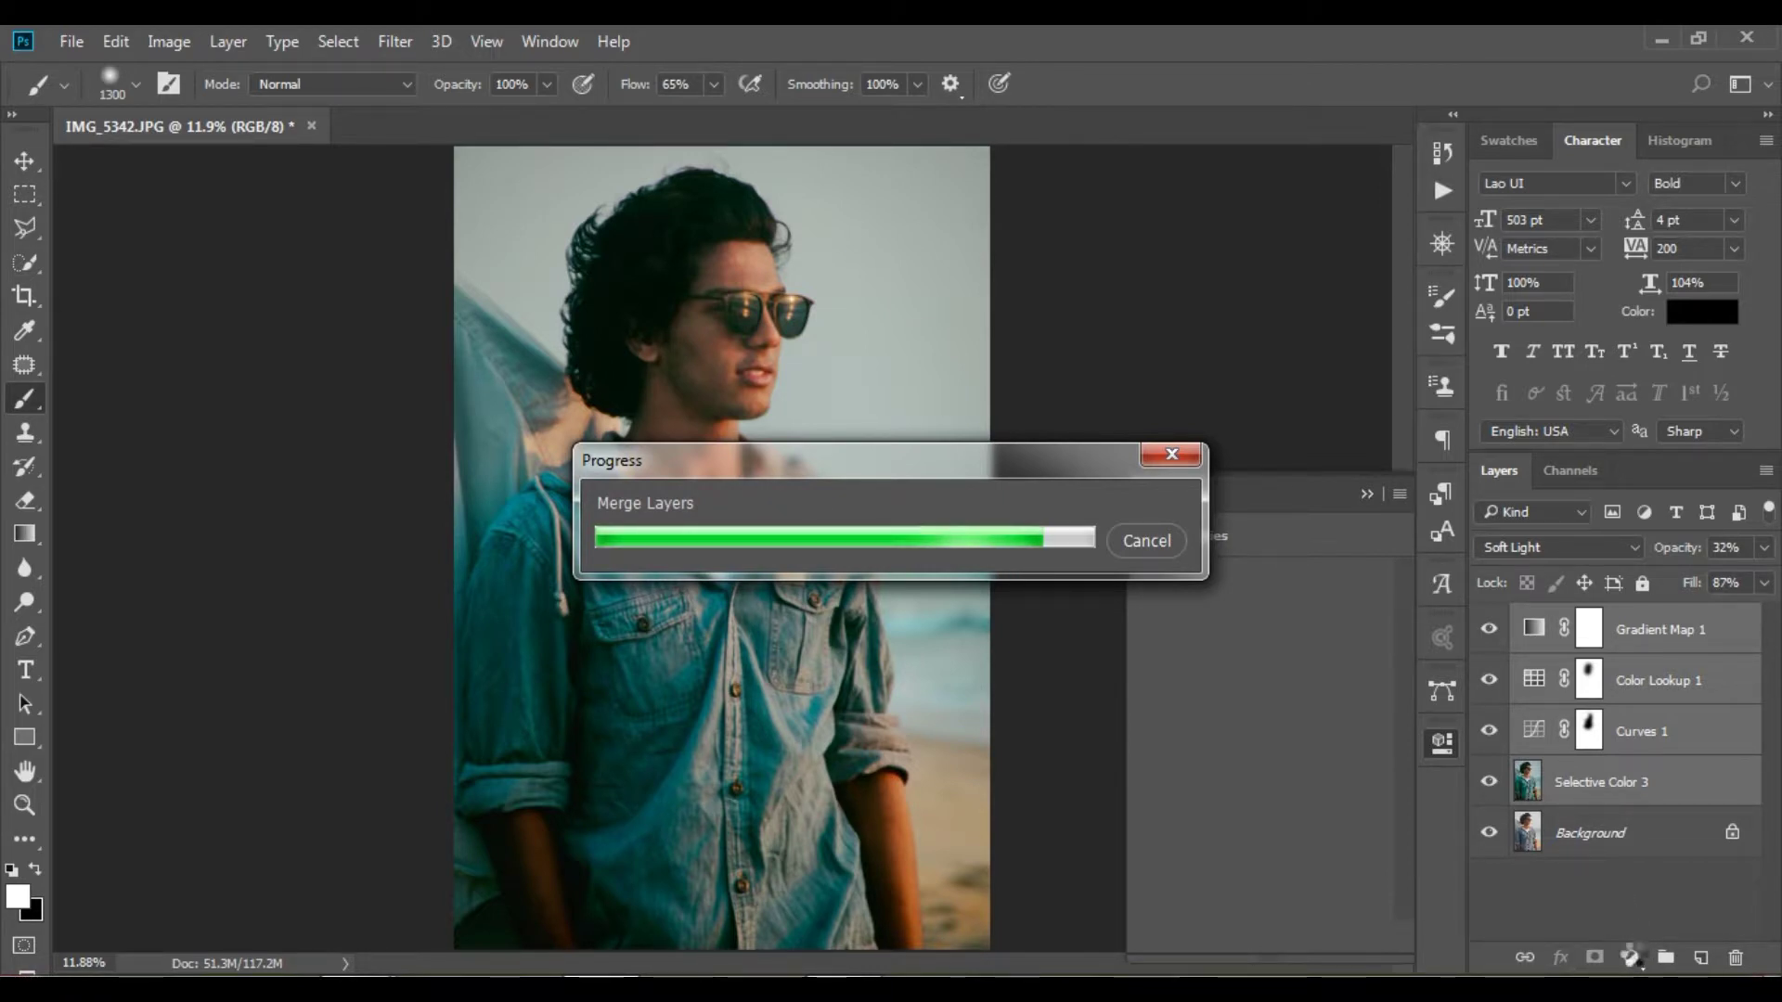
pyautogui.click(1632, 957)
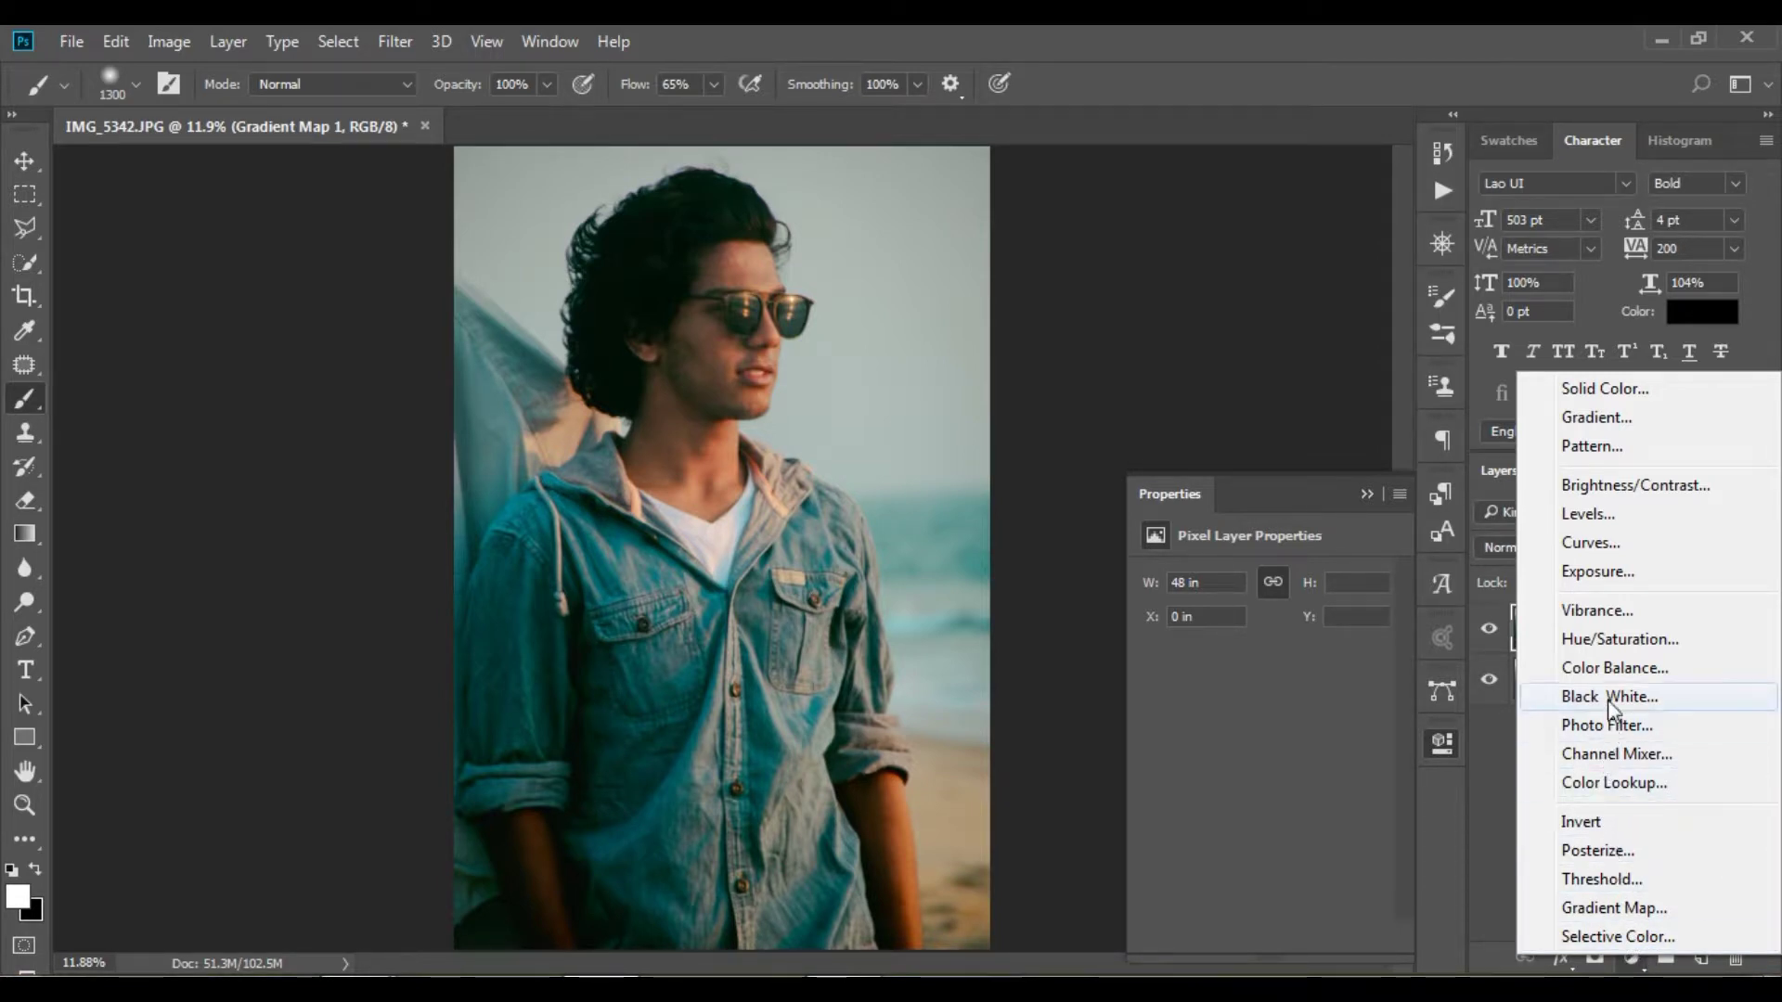
pyautogui.click(1681, 667)
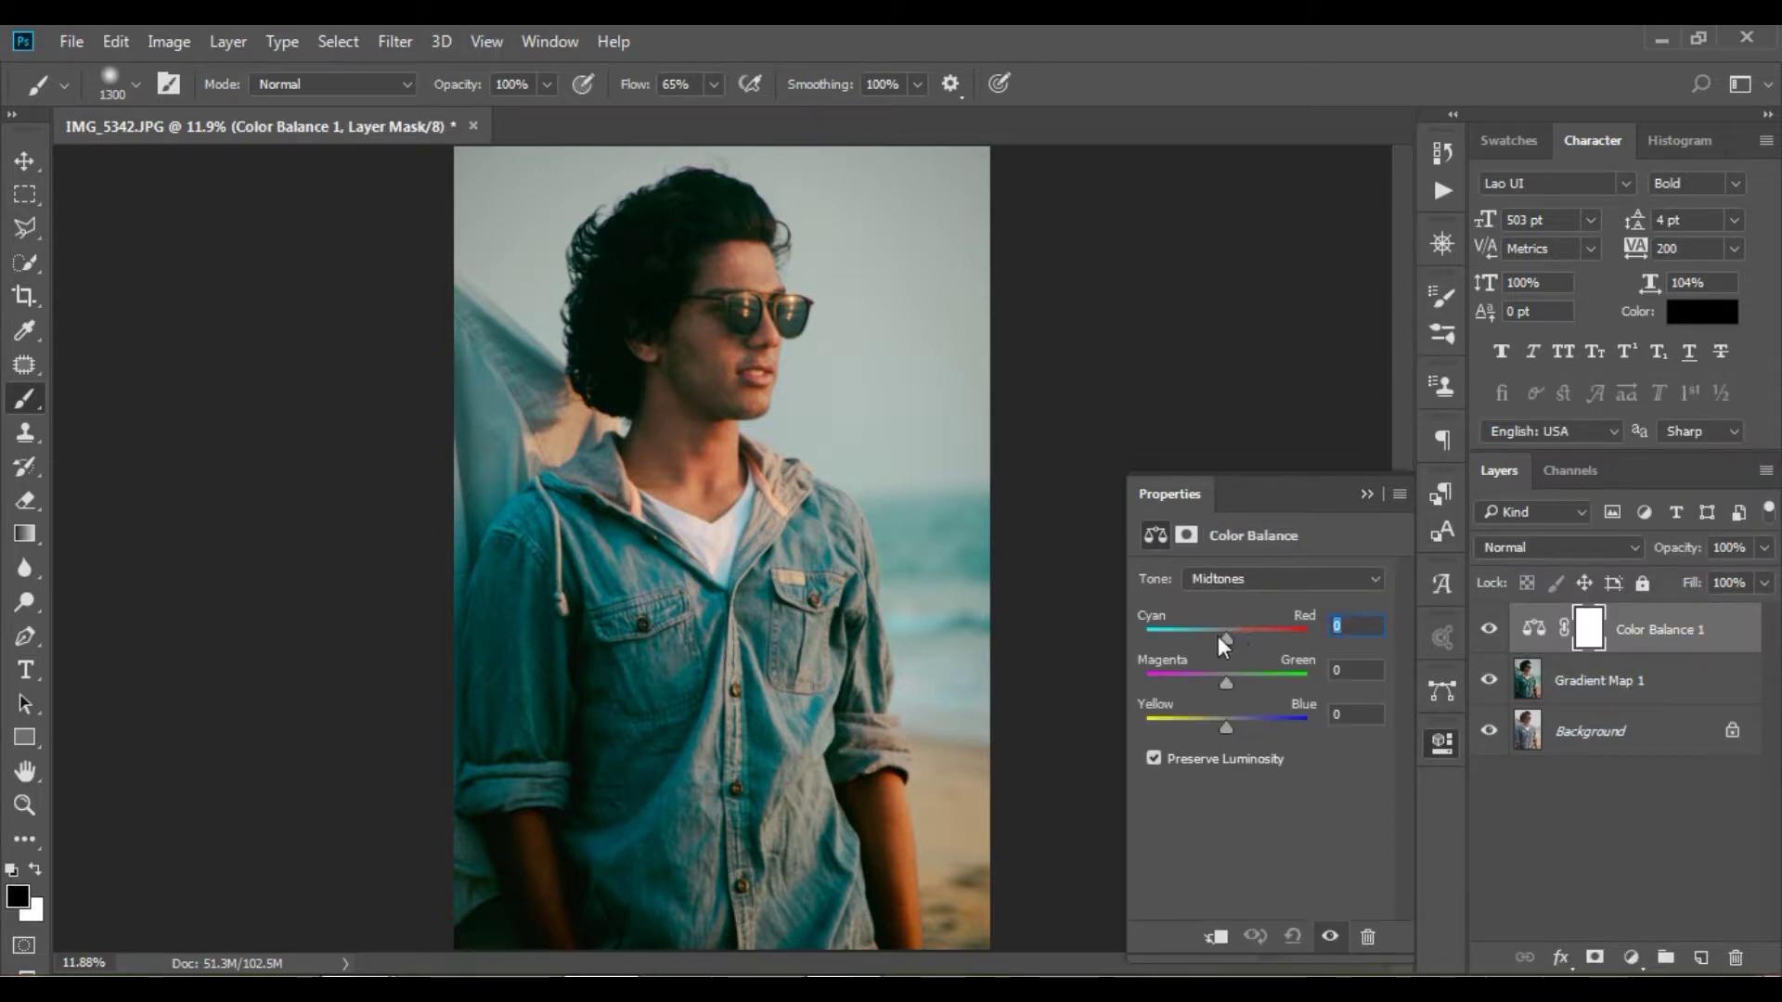
pyautogui.moveTo(1223, 637); pyautogui.dragTo(1214, 636)
pyautogui.moveTo(1222, 721); pyautogui.dragTo(1221, 722)
# Set the Color Balance Shadows to Cyan-Red +2 and Yellow-Blue -6, comparing before and after.
pyautogui.click(1248, 579)
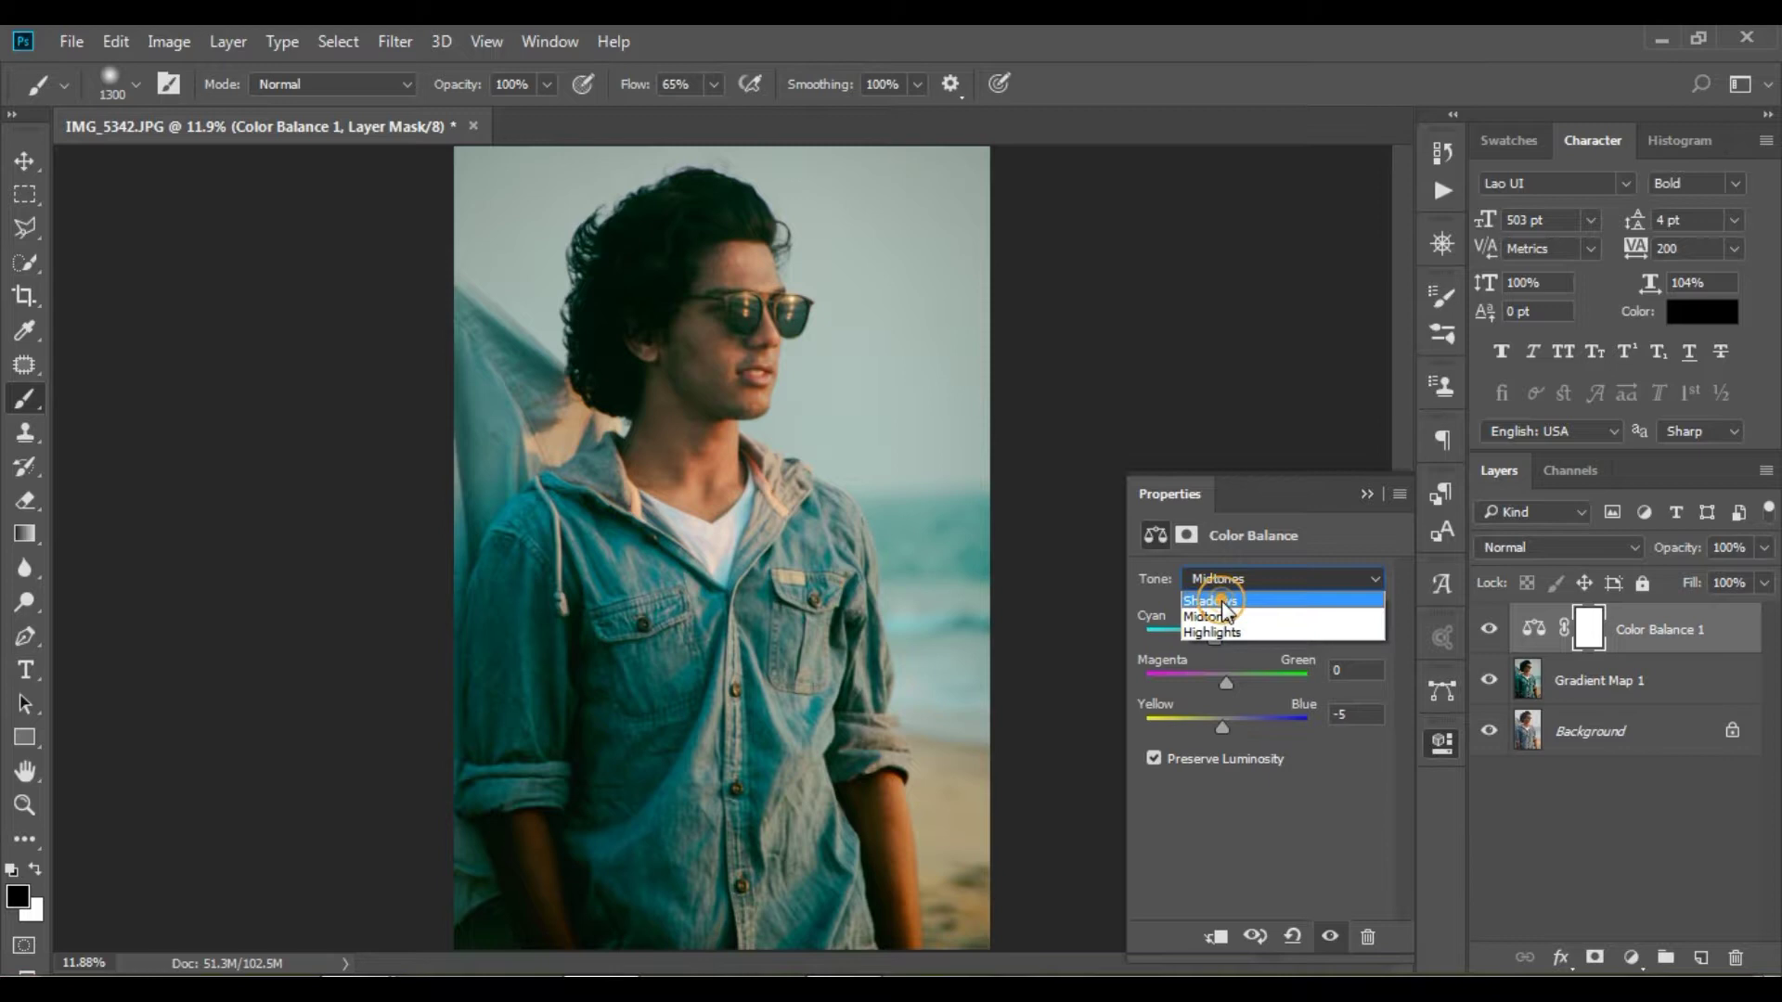
pyautogui.click(1222, 601)
pyautogui.moveTo(1221, 635); pyautogui.dragTo(1228, 635)
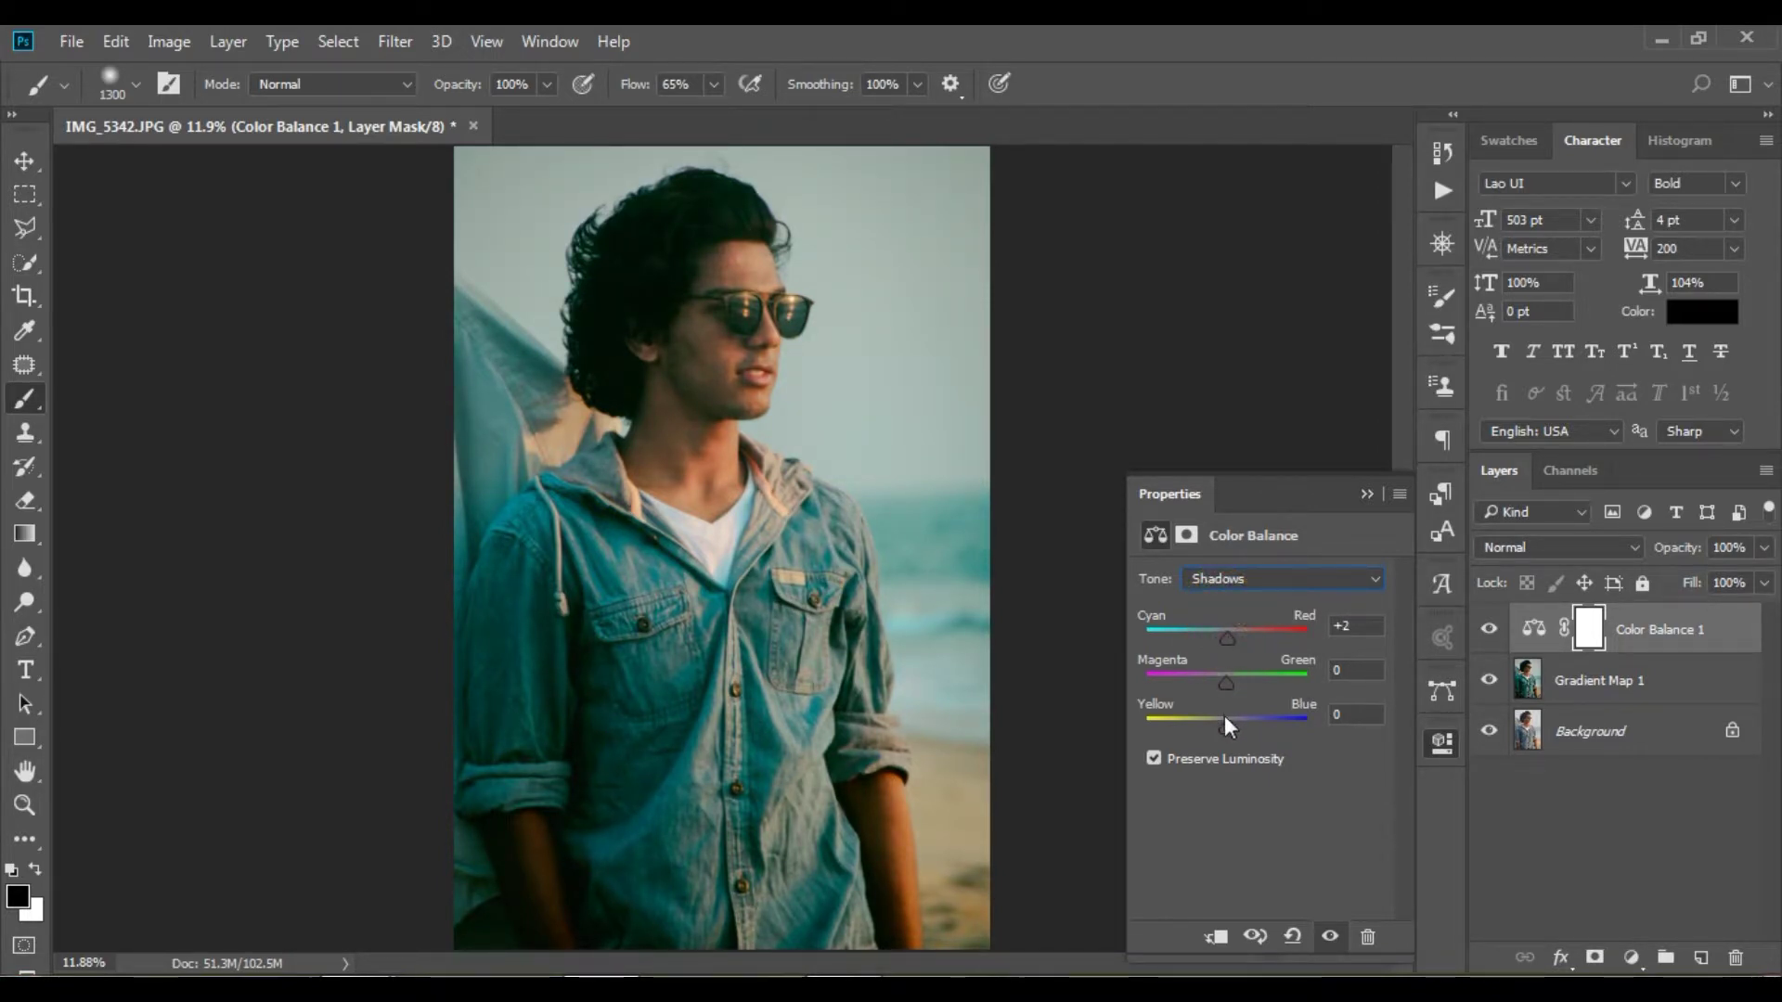
pyautogui.moveTo(1223, 720); pyautogui.dragTo(1222, 721)
pyautogui.click(1331, 937)
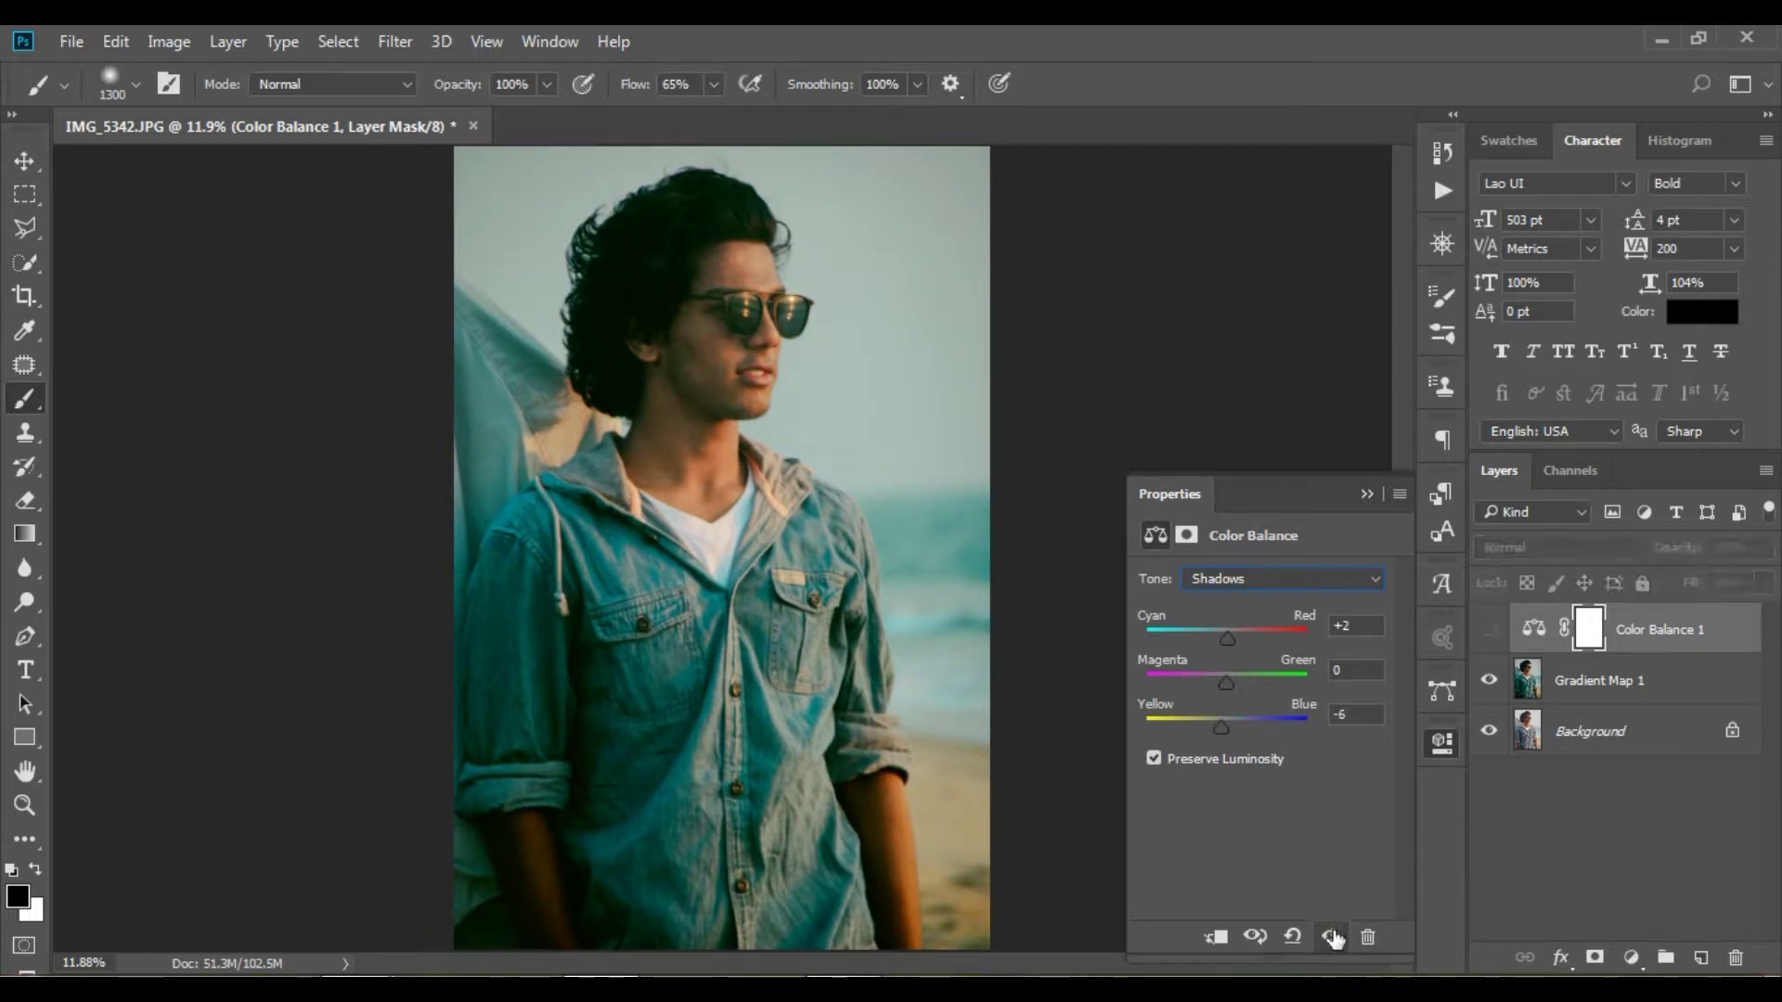
pyautogui.click(1331, 937)
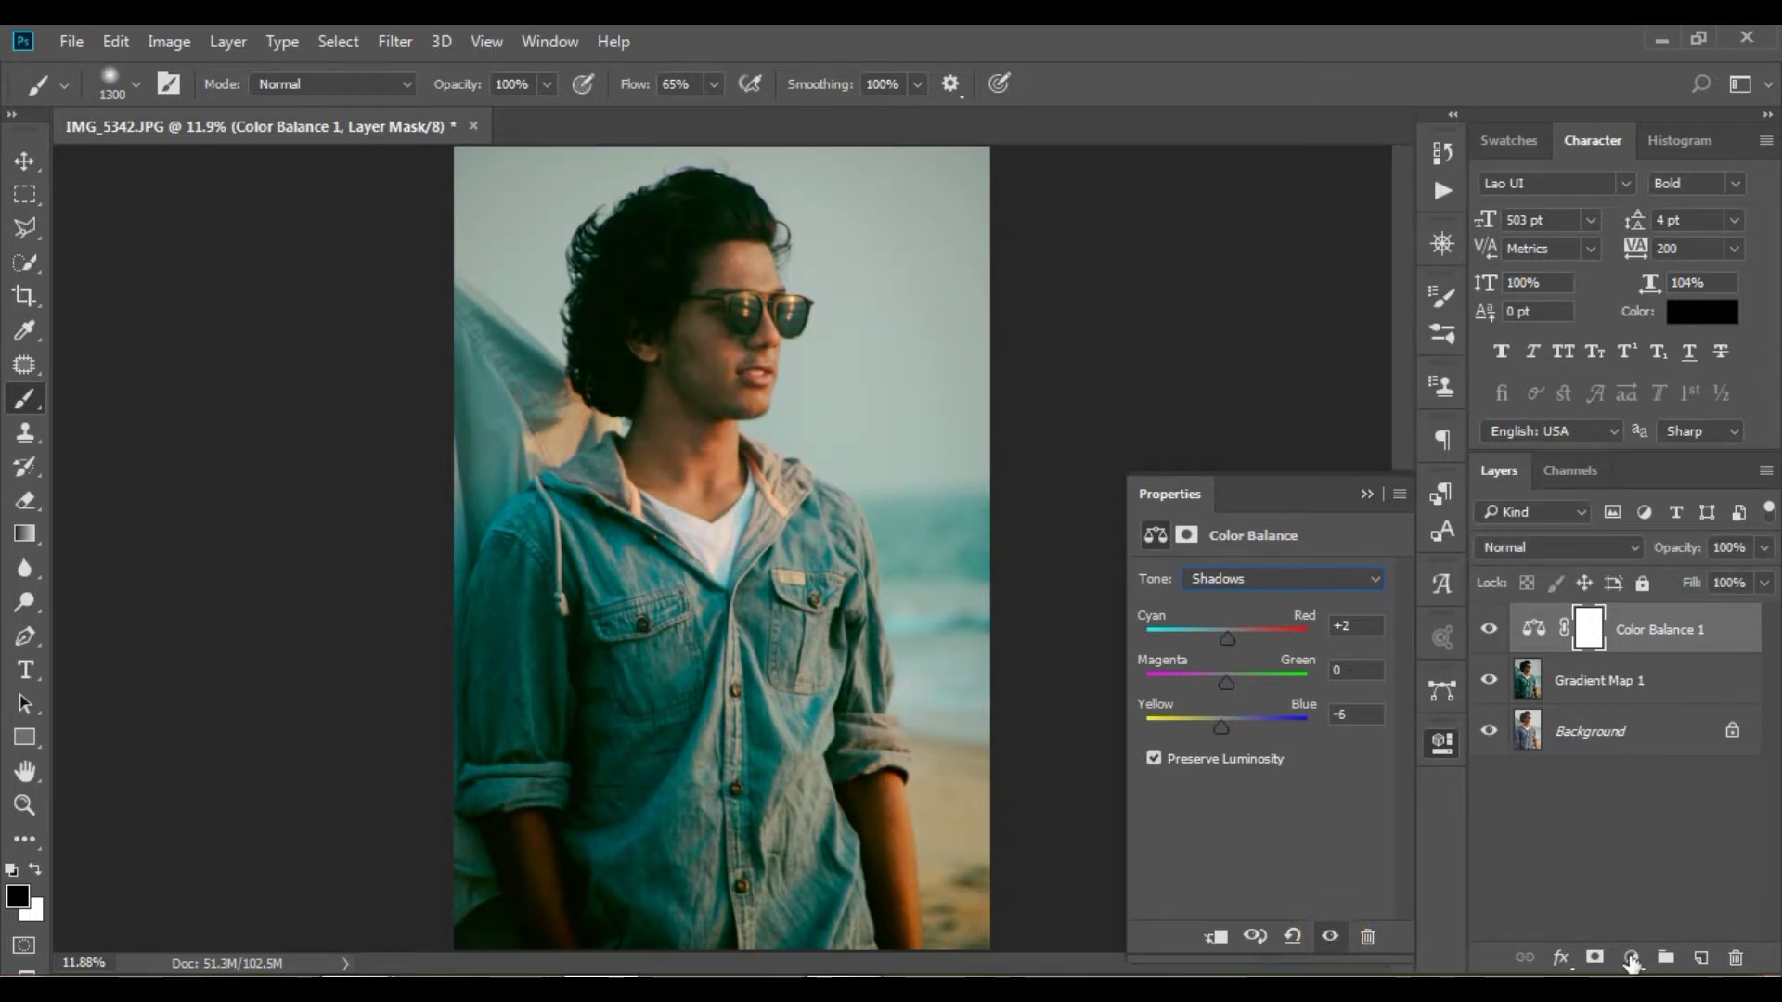
pyautogui.click(1629, 966)
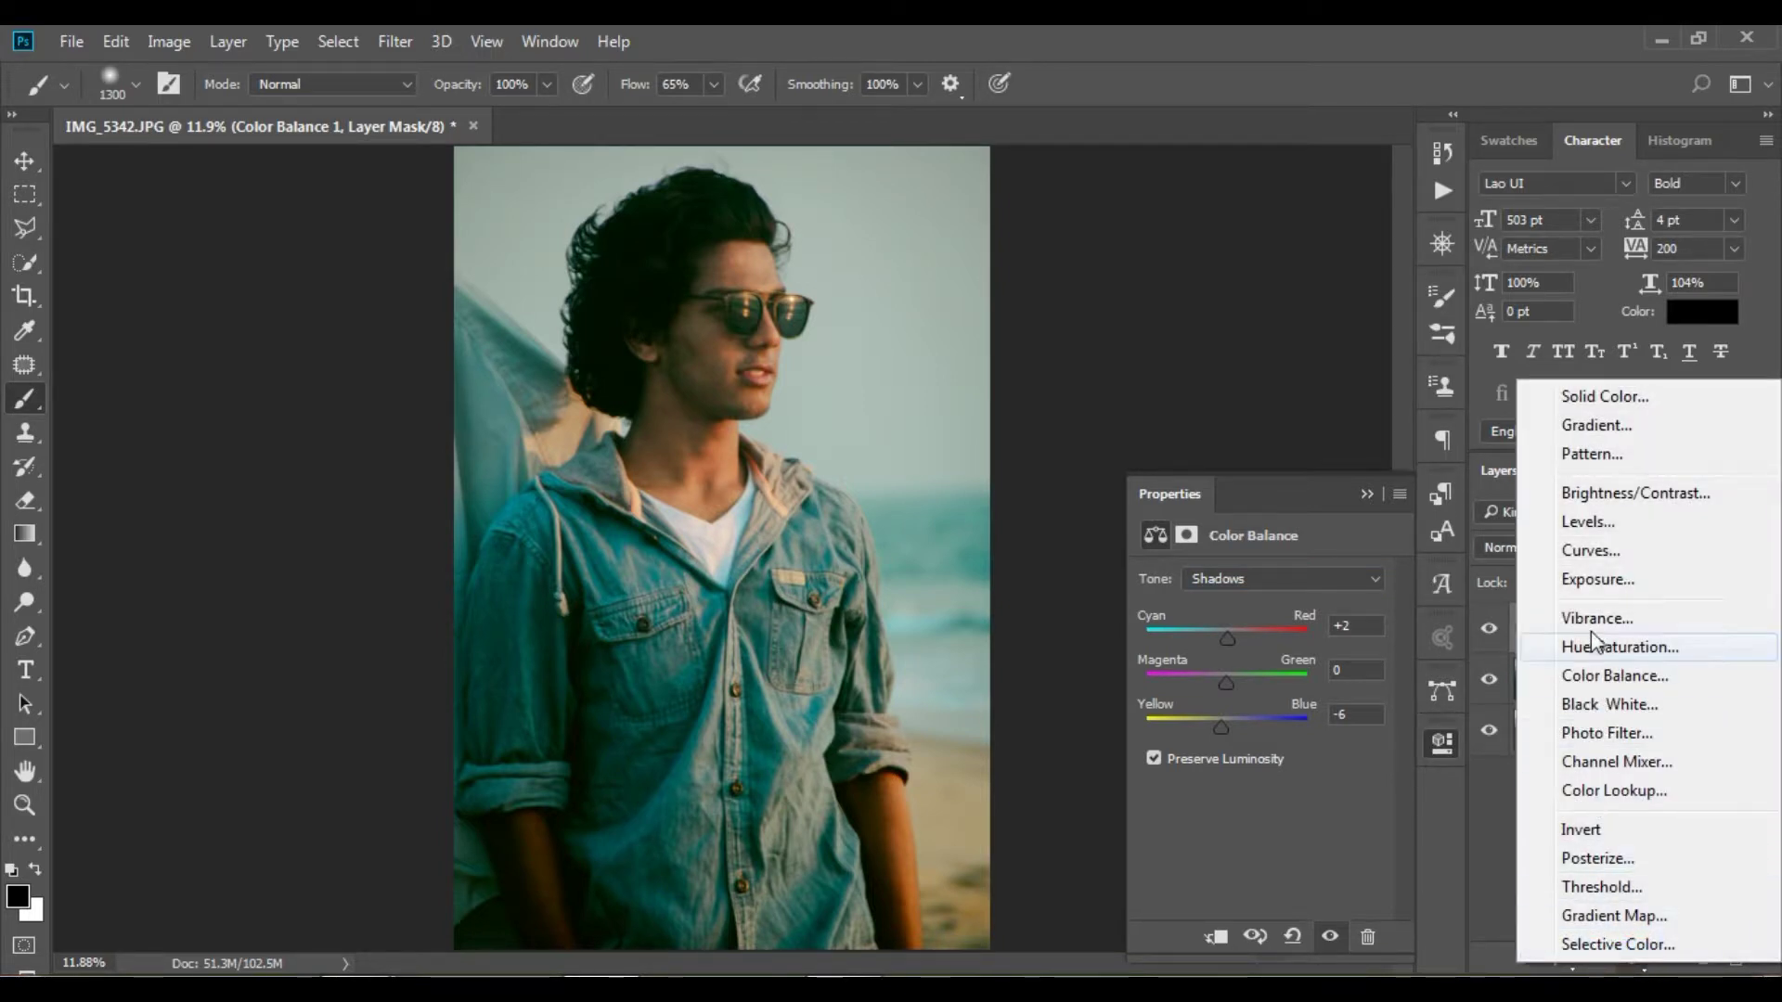
# Add a Curves layer with an S-curve brightening highlights and darkening shadows.
pyautogui.click(1565, 555)
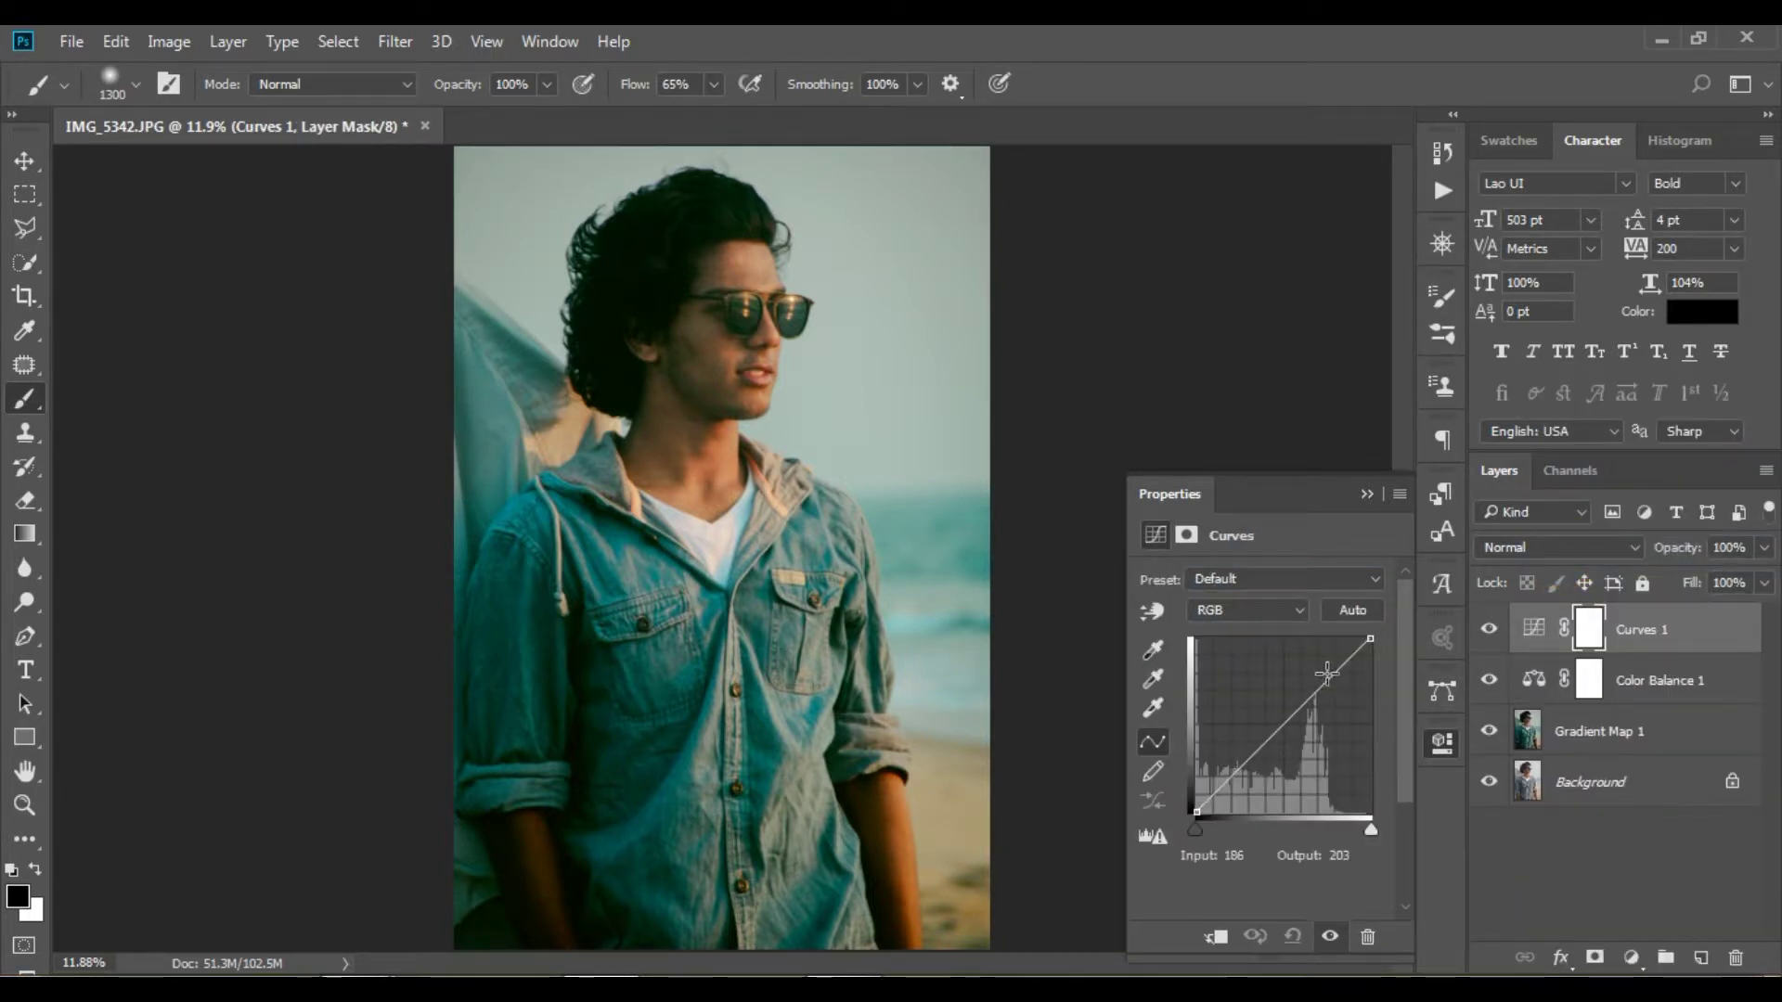
pyautogui.moveTo(1329, 678); pyautogui.dragTo(1324, 674)
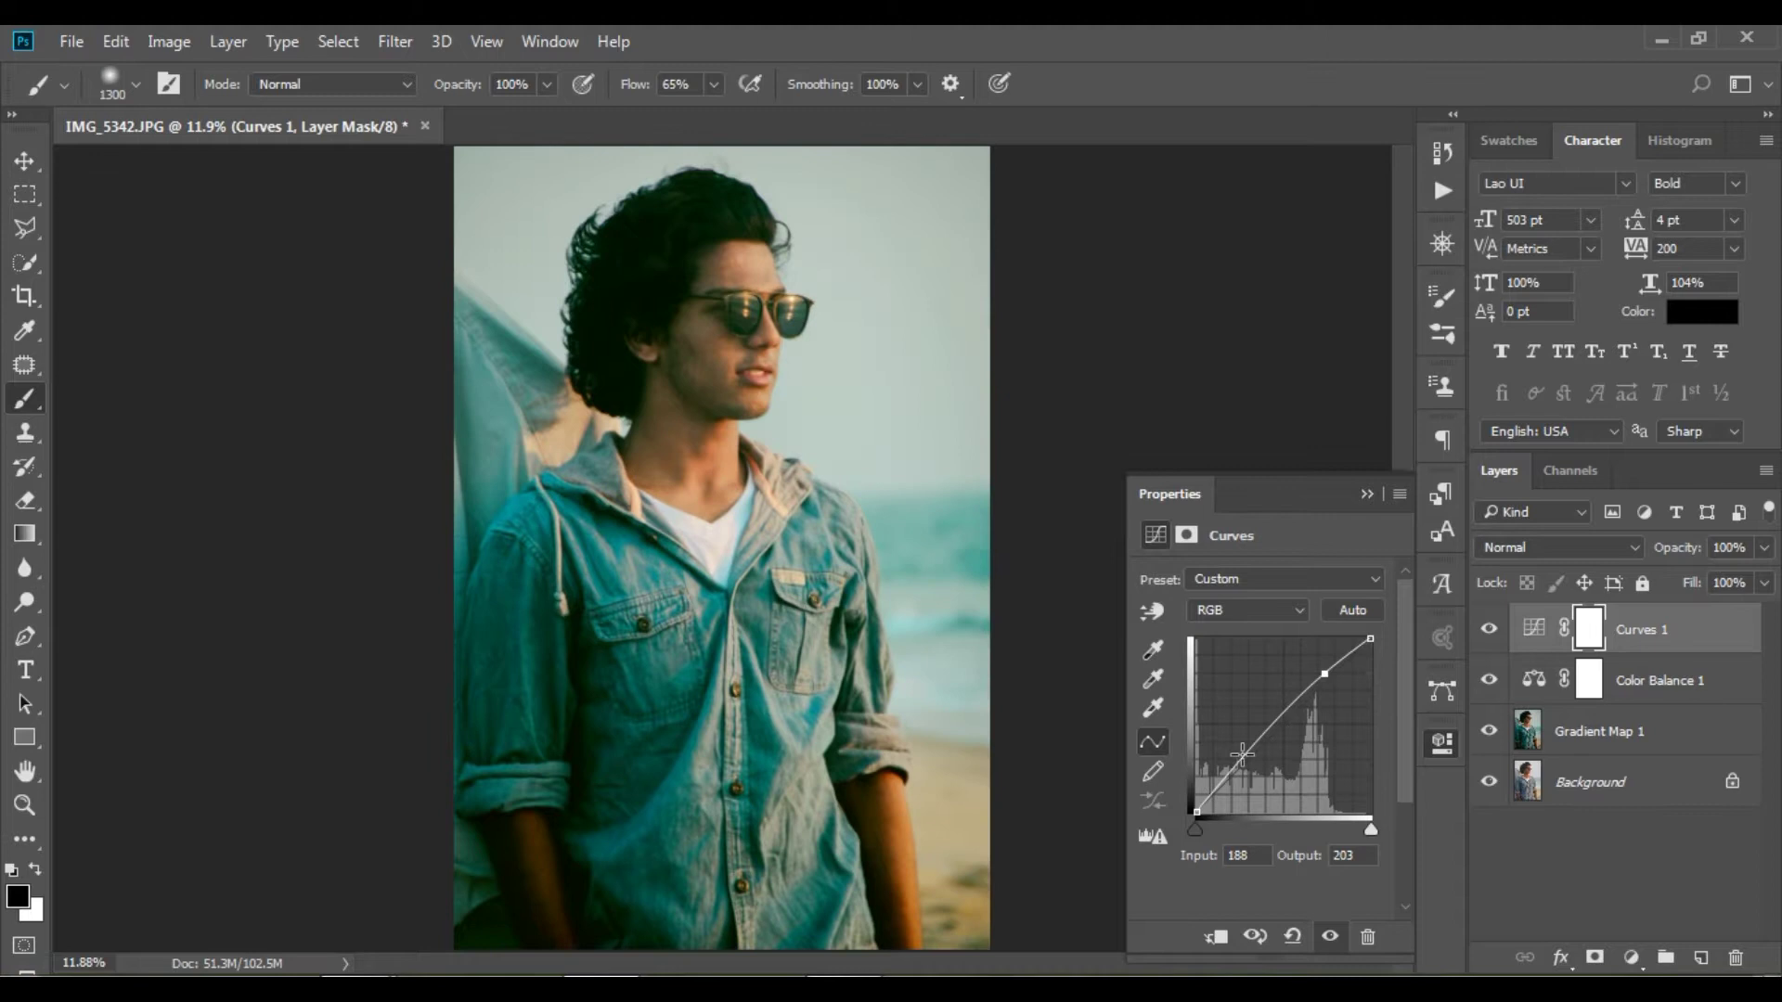
pyautogui.moveTo(1225, 781); pyautogui.dragTo(1227, 784)
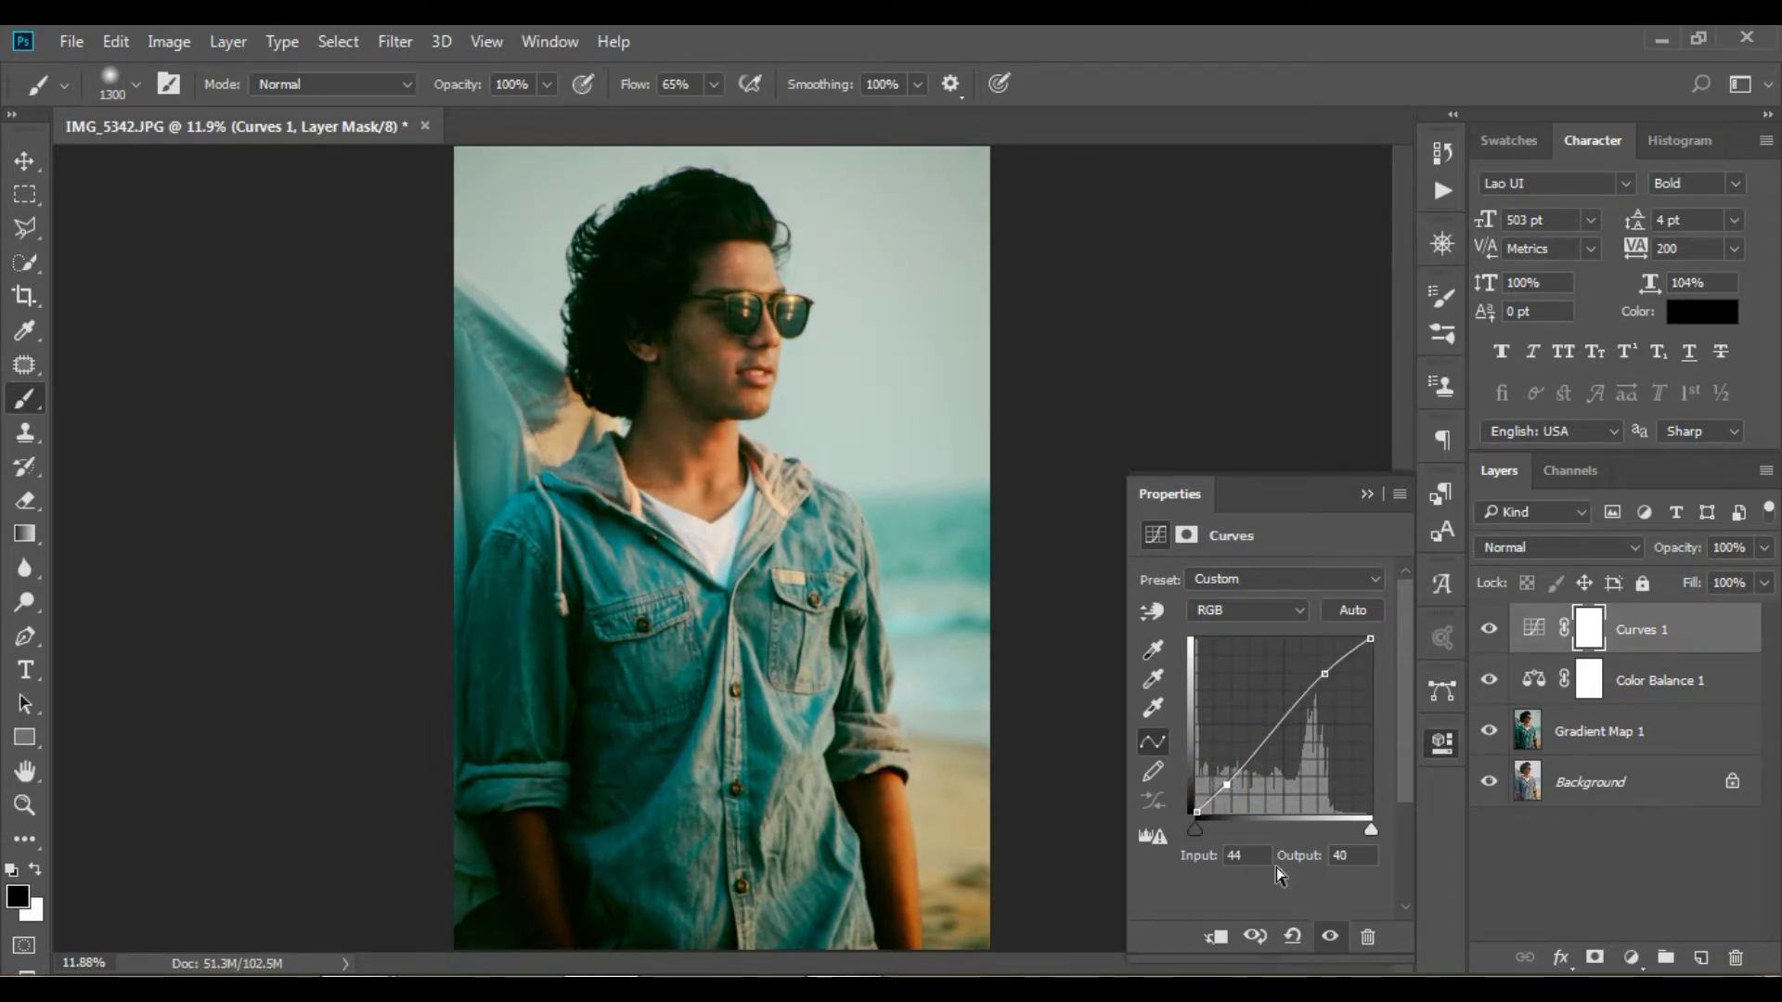
pyautogui.click(1330, 937)
# Mask the curve off face and arm, set 85% opacity, and merge the three grading layers.
pyautogui.moveTo(667, 408)
pyautogui.mouseDown()
pyautogui.moveTo(588, 815)
pyautogui.moveTo(603, 919)
pyautogui.mouseUp()
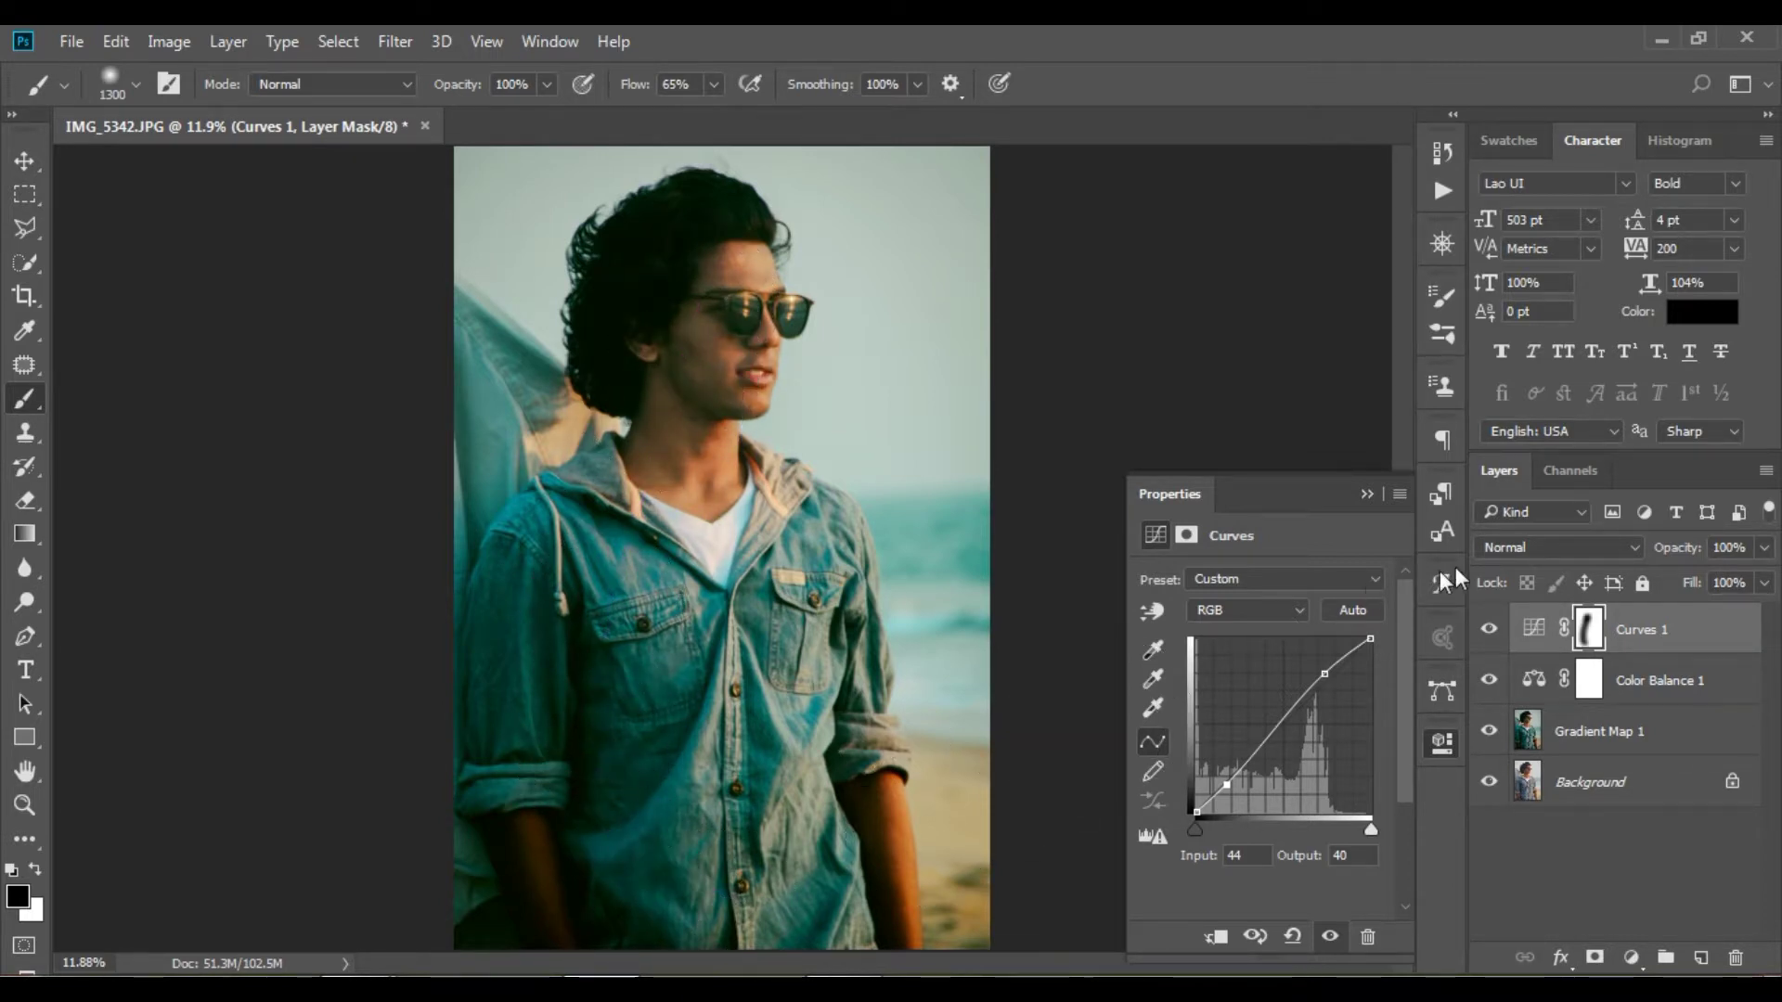
pyautogui.moveTo(1665, 547); pyautogui.dragTo(1647, 548)
pyautogui.click(1482, 629)
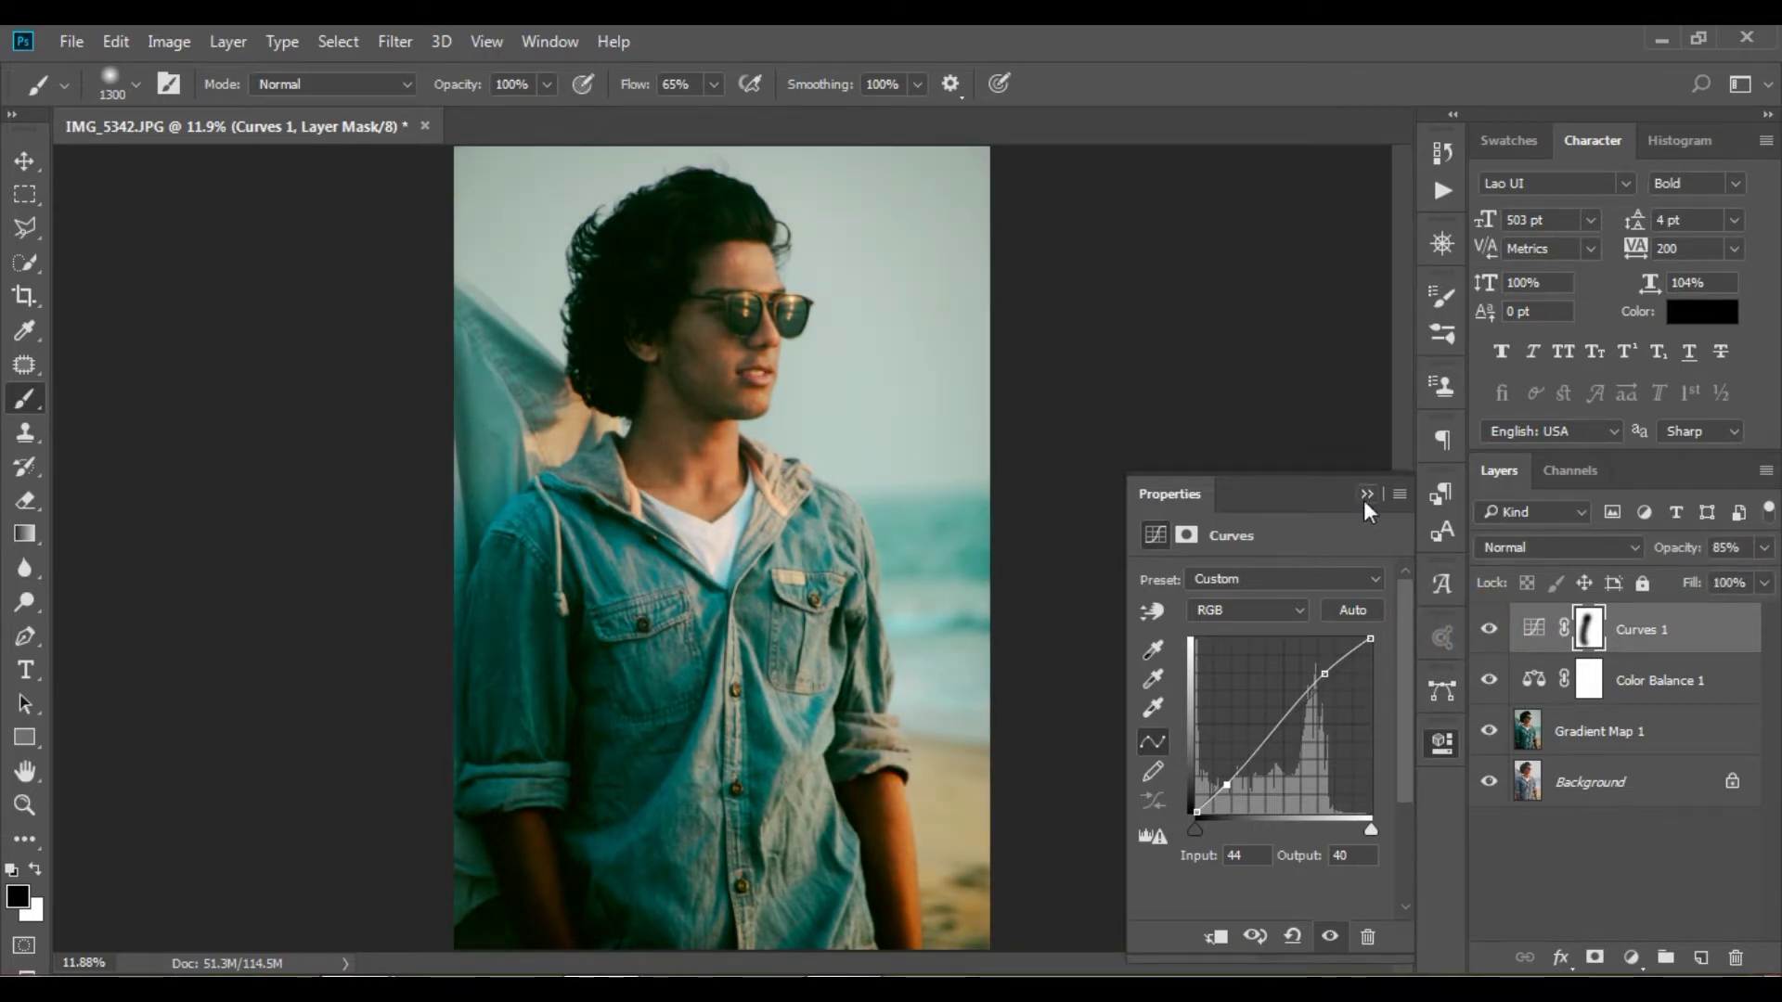
pyautogui.click(1366, 494)
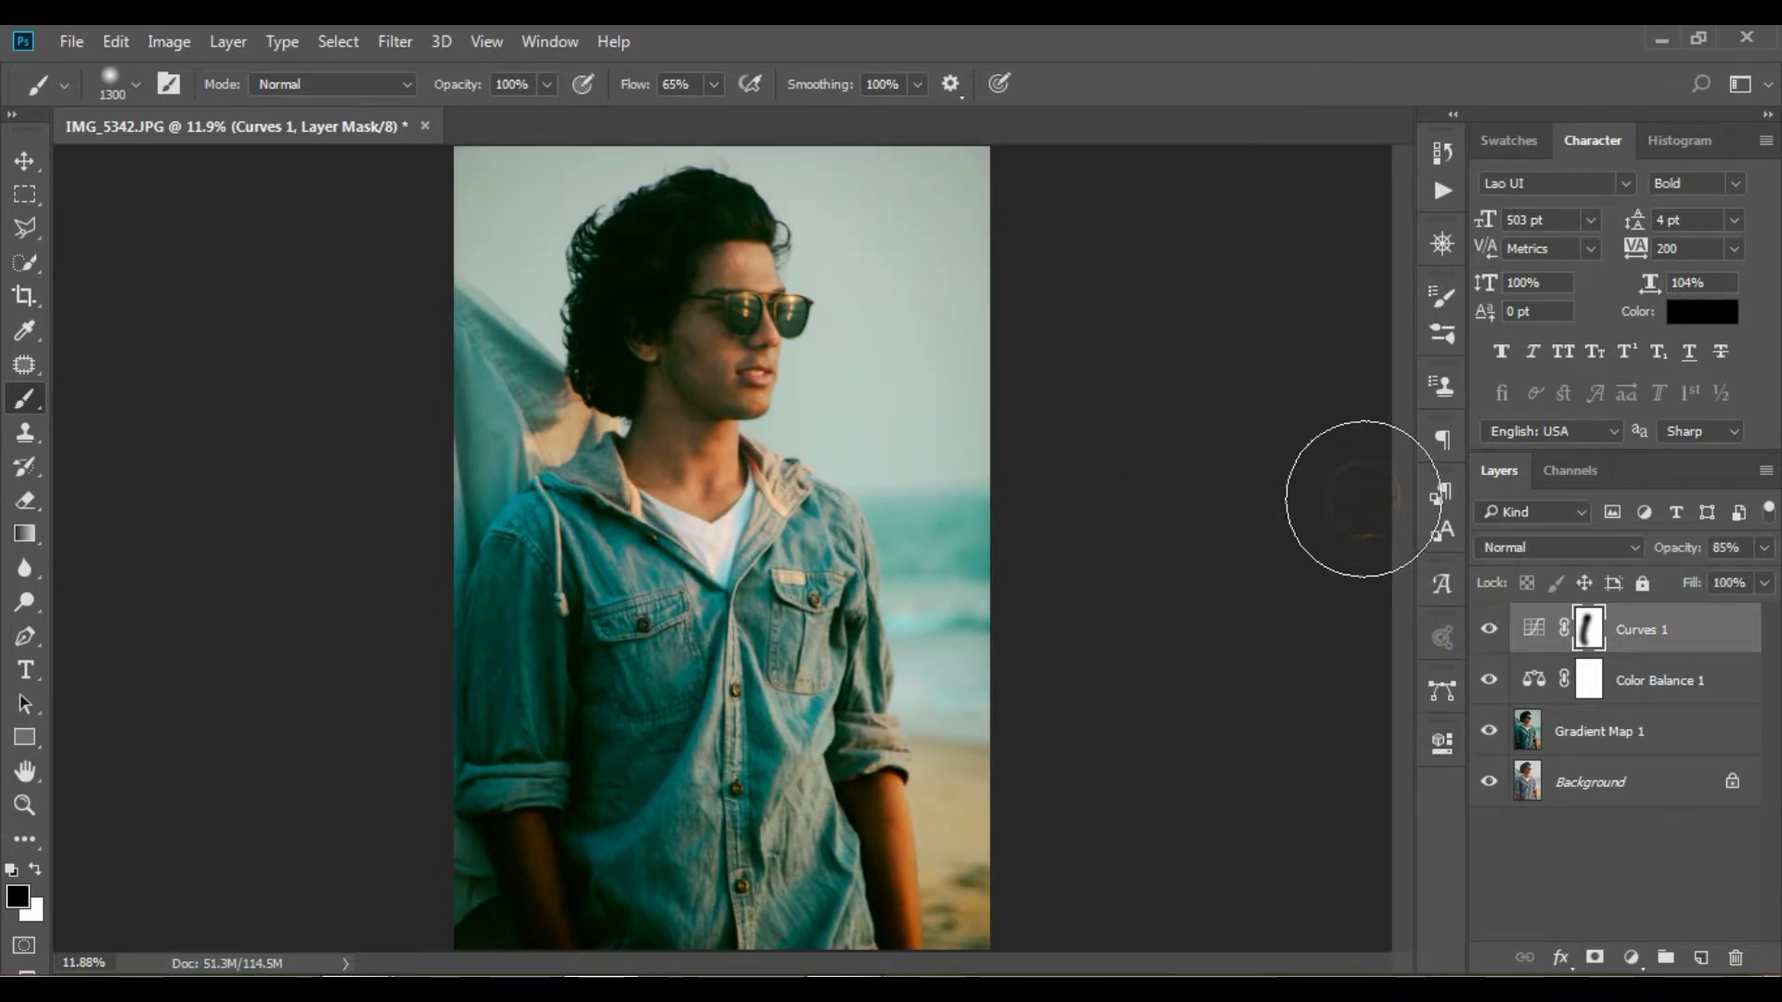
pyautogui.keyDown('shift'); pyautogui.click(1648, 738); pyautogui.keyUp('shift')
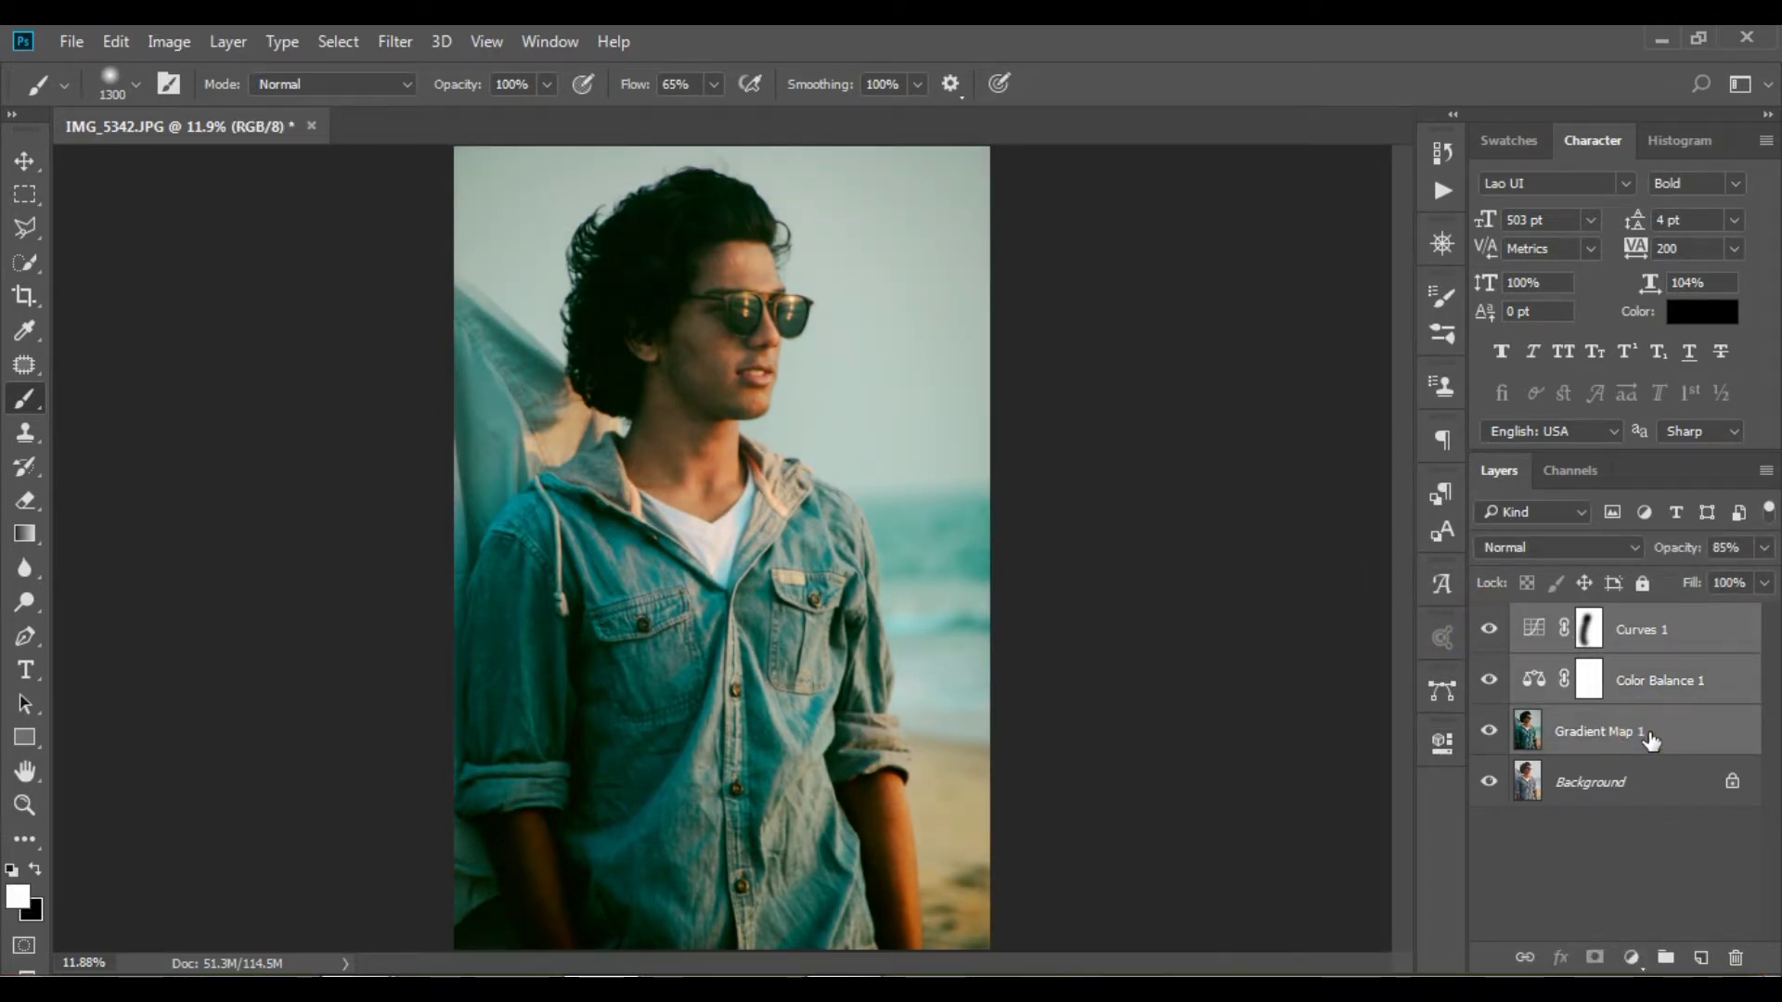
pyautogui.hotkey('ctrl', 'e')
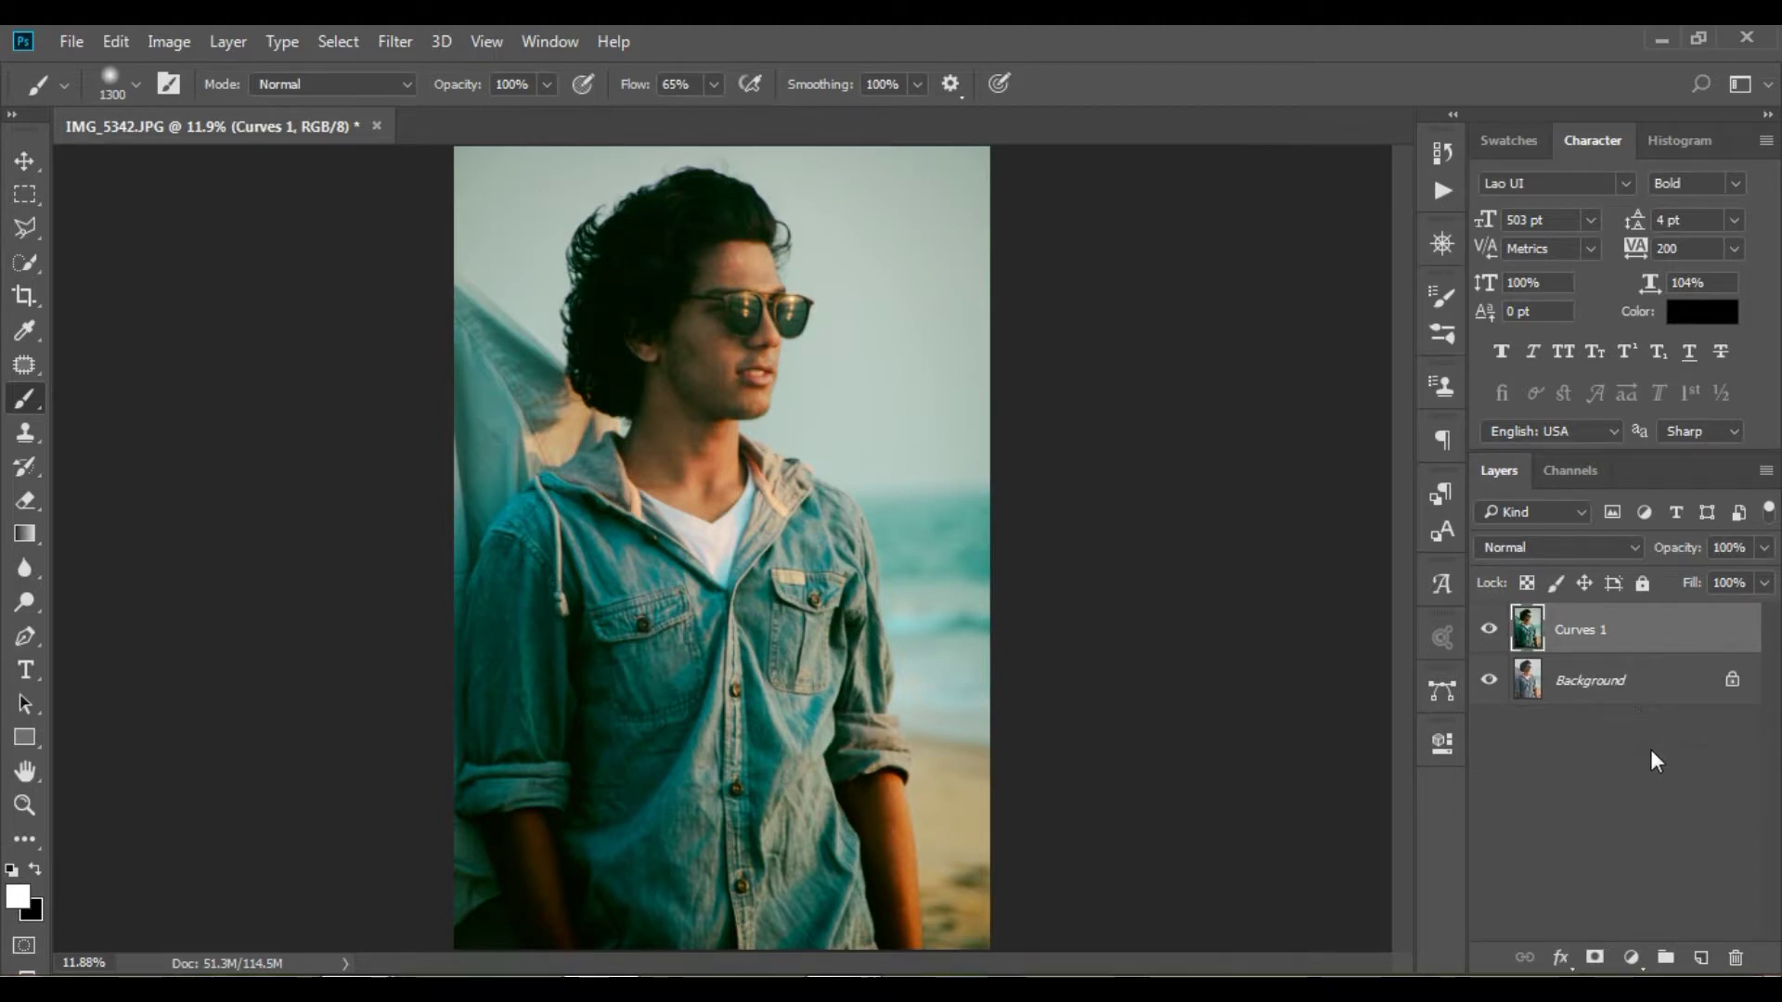
# Add a Black & White adjustment layer using the 'BW pixelim perfefct' preset.
pyautogui.click(1629, 957)
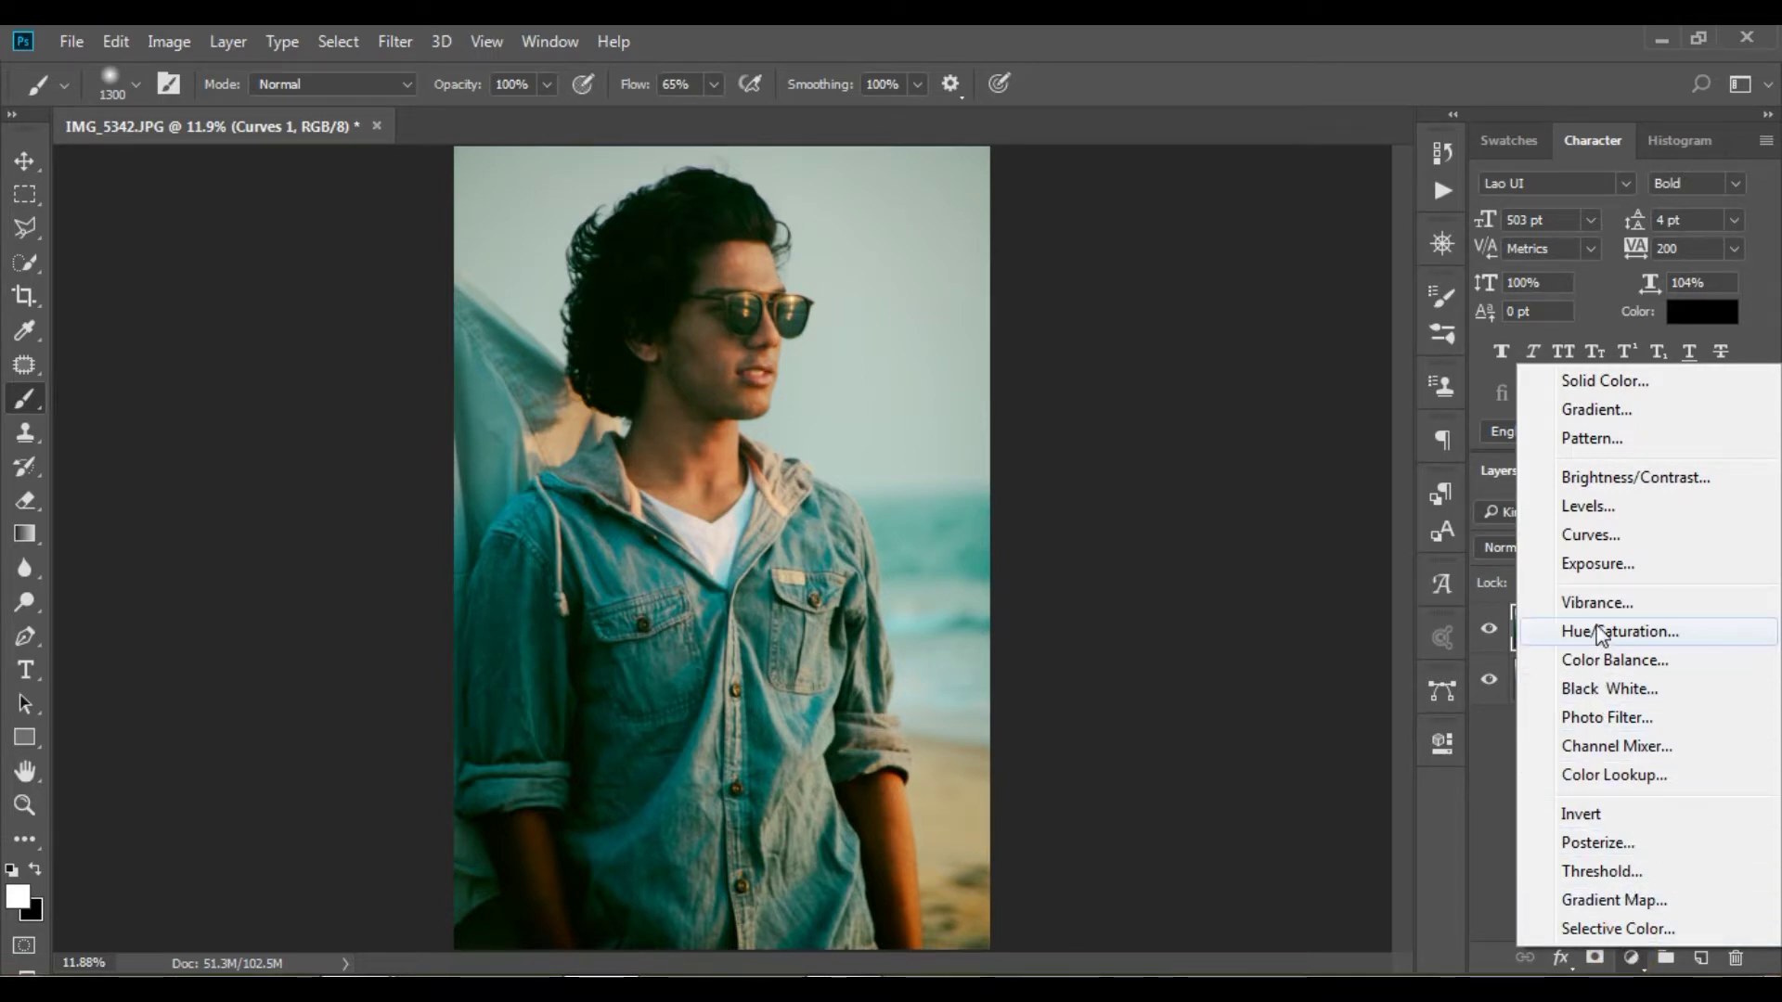
pyautogui.click(1617, 689)
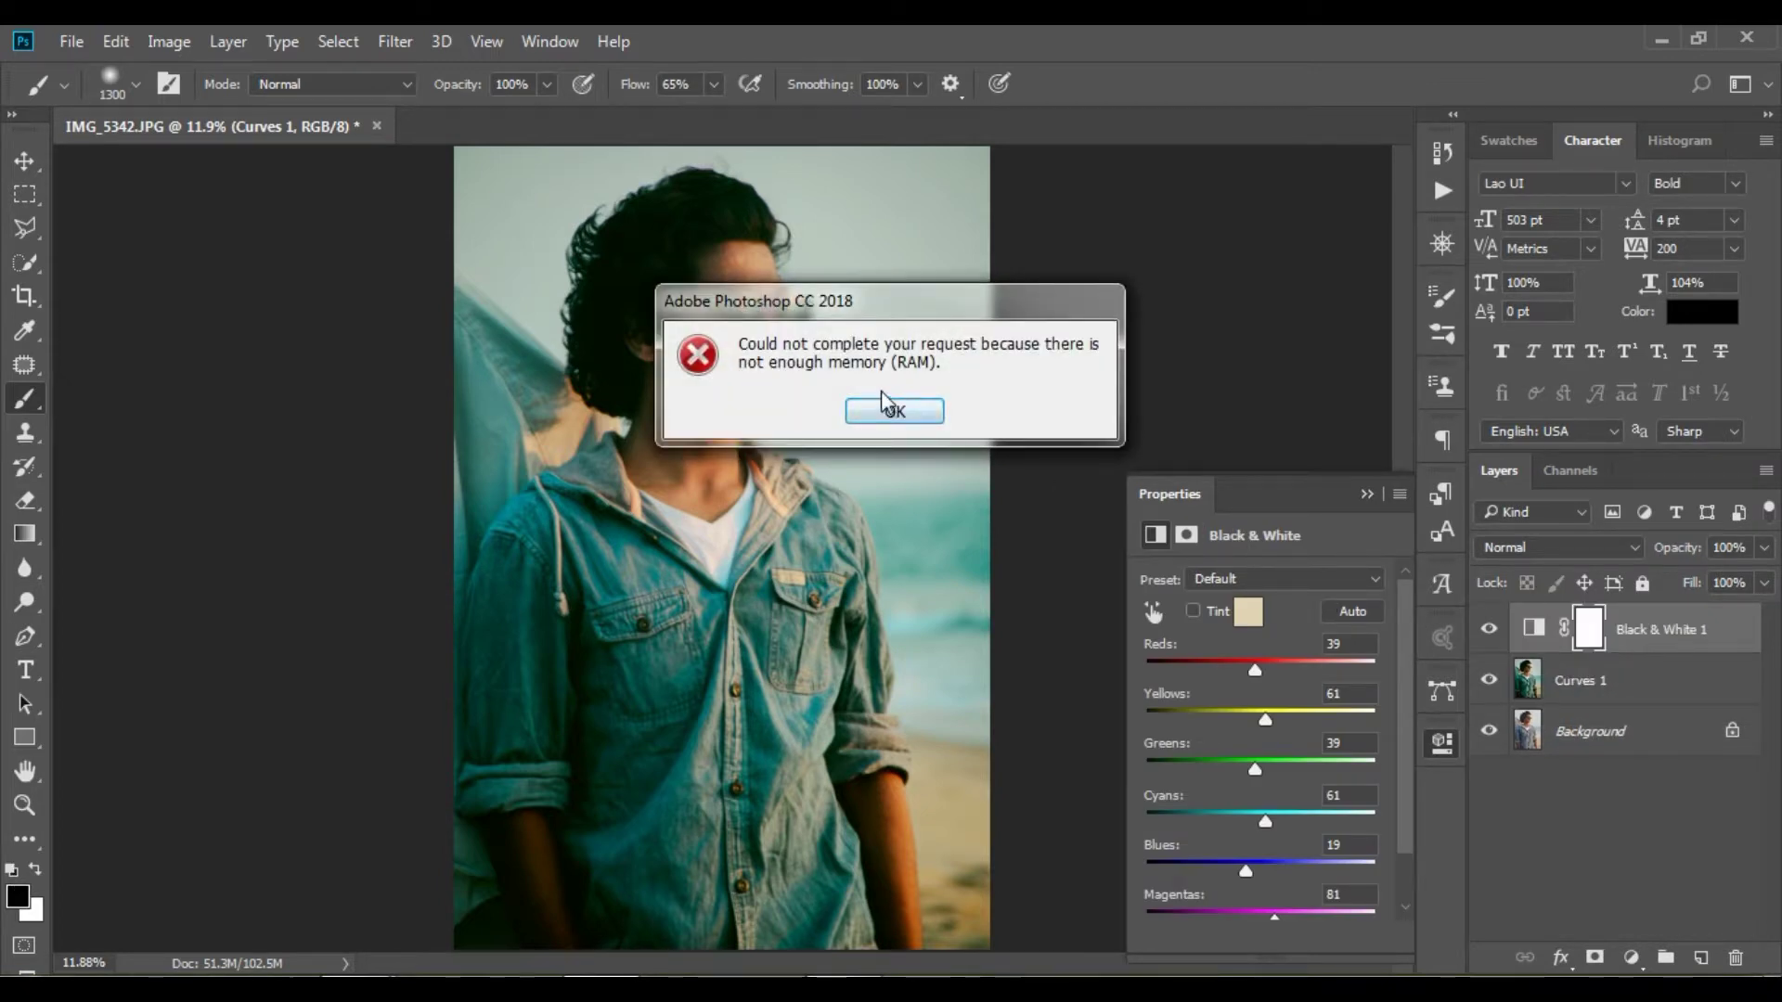
pyautogui.click(899, 411)
pyautogui.click(1304, 579)
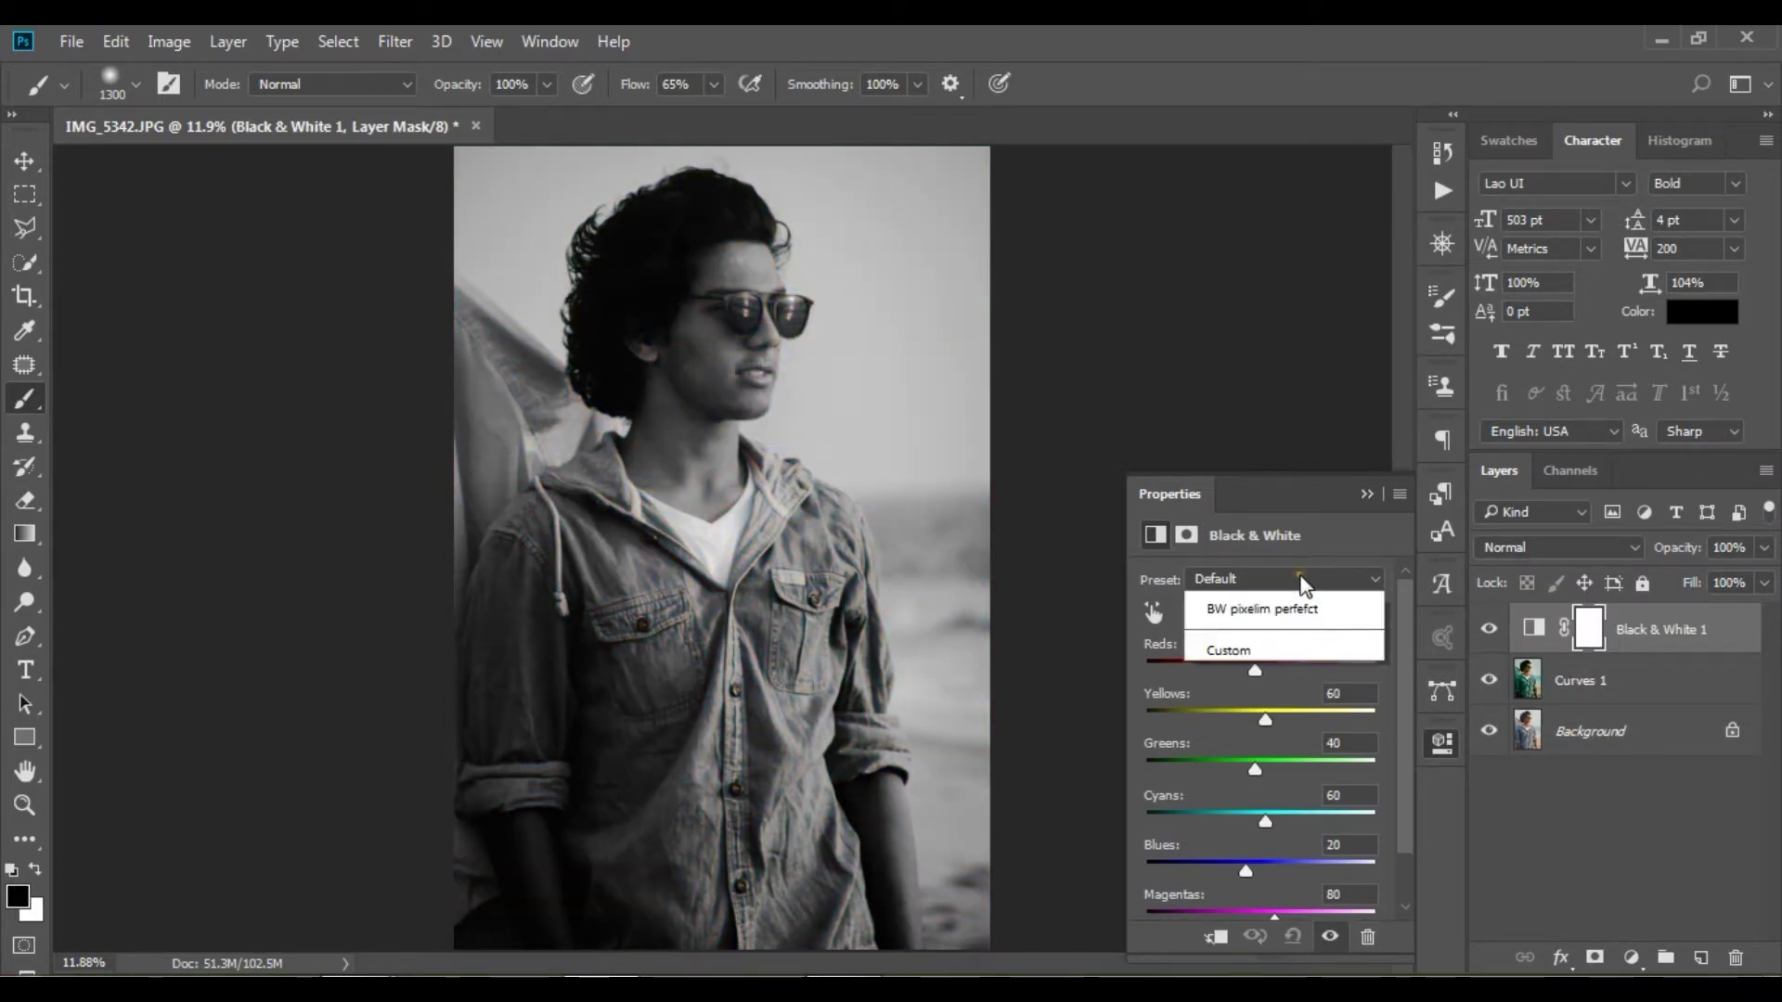
pyautogui.click(1285, 916)
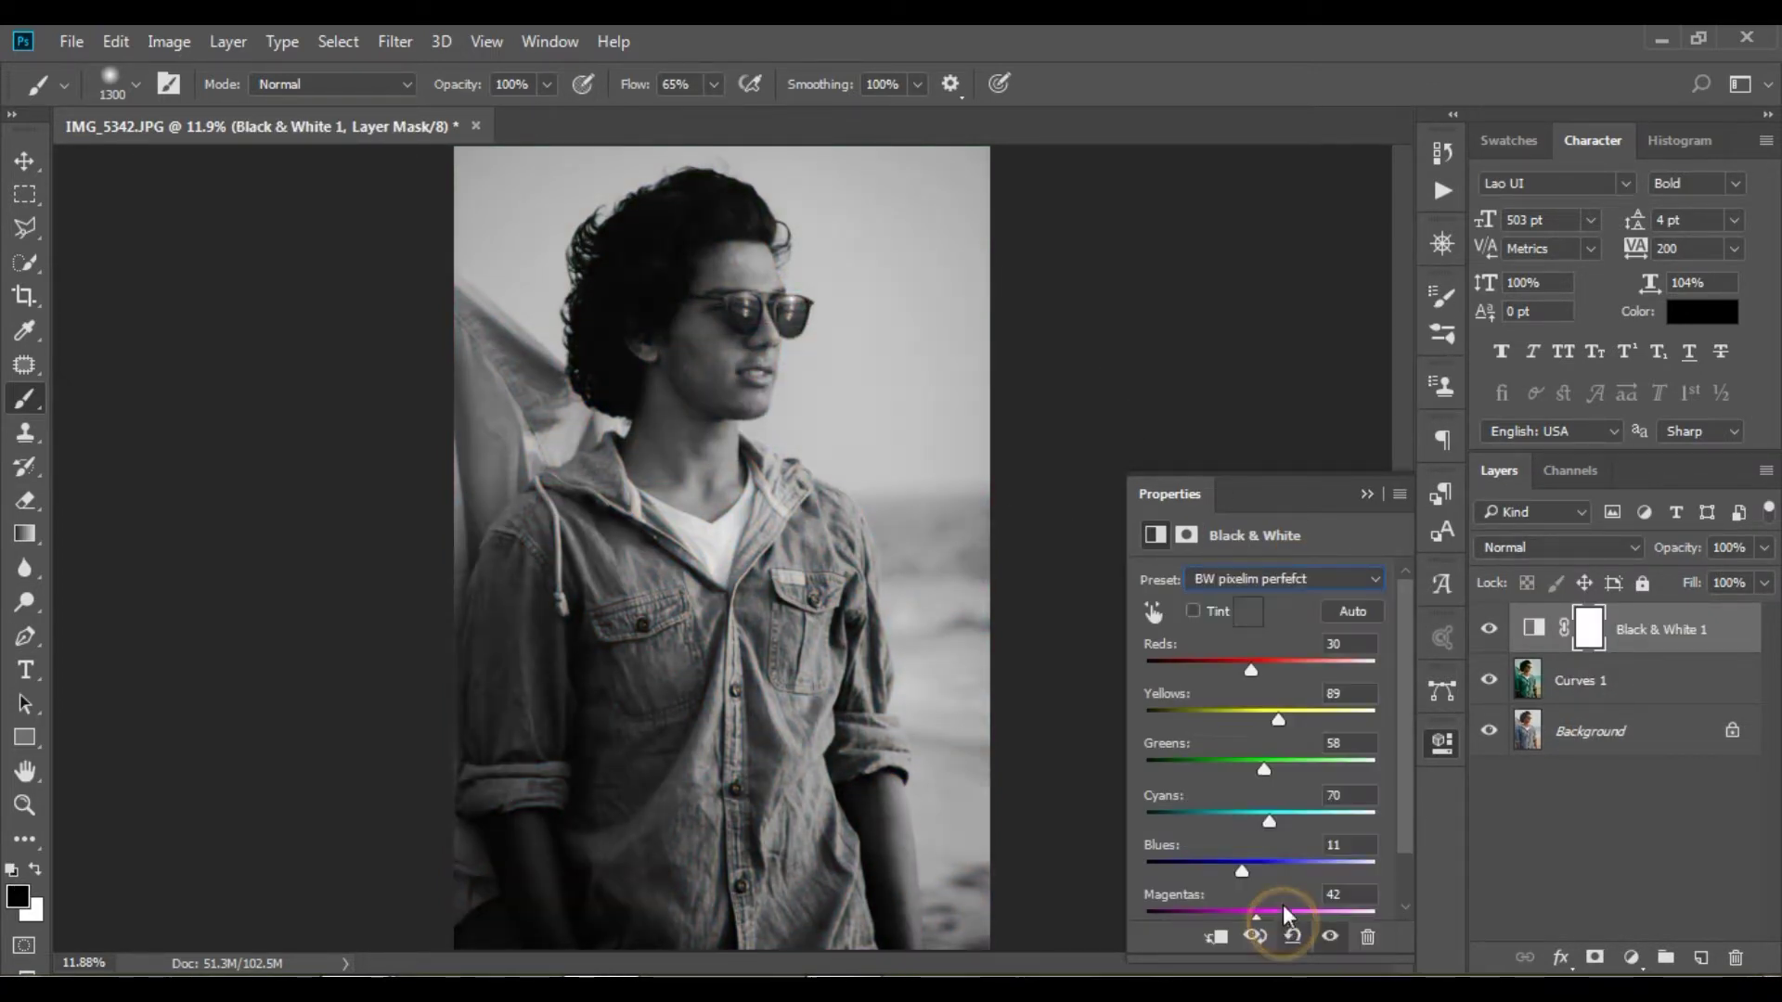
pyautogui.click(1366, 492)
# Set the Black & White layer to Luminosity blending at 79% opacity.
pyautogui.click(1541, 547)
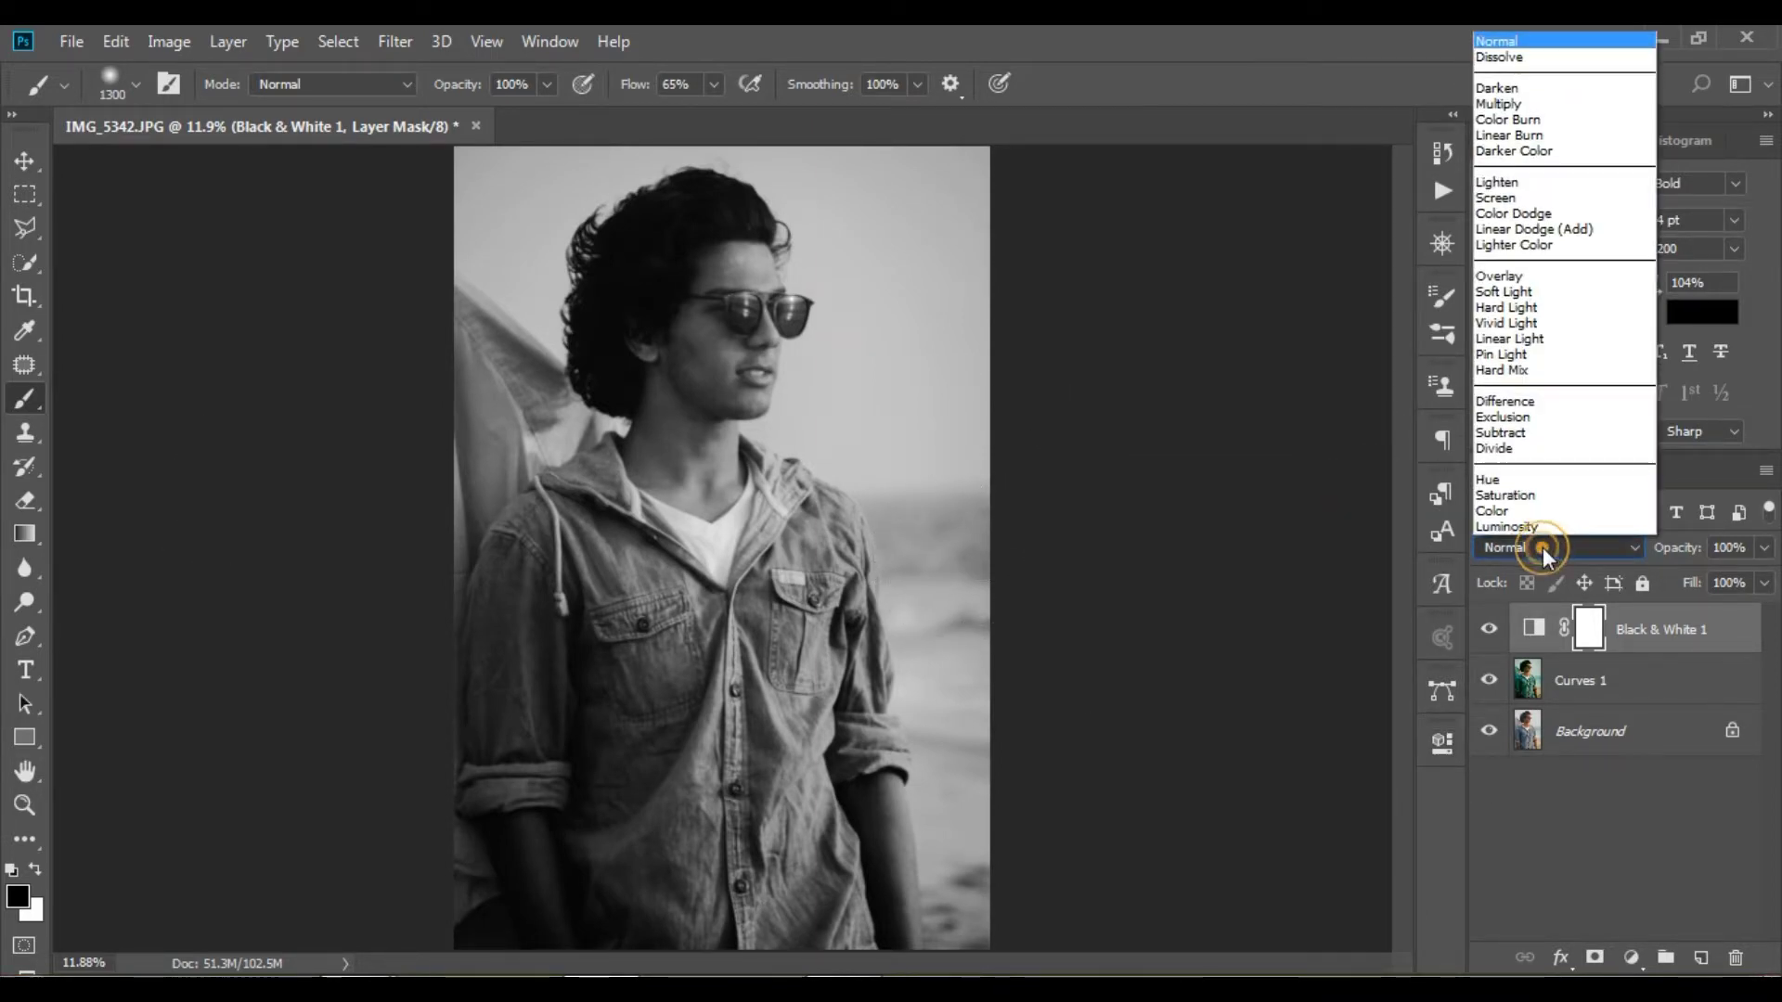
pyautogui.click(1530, 525)
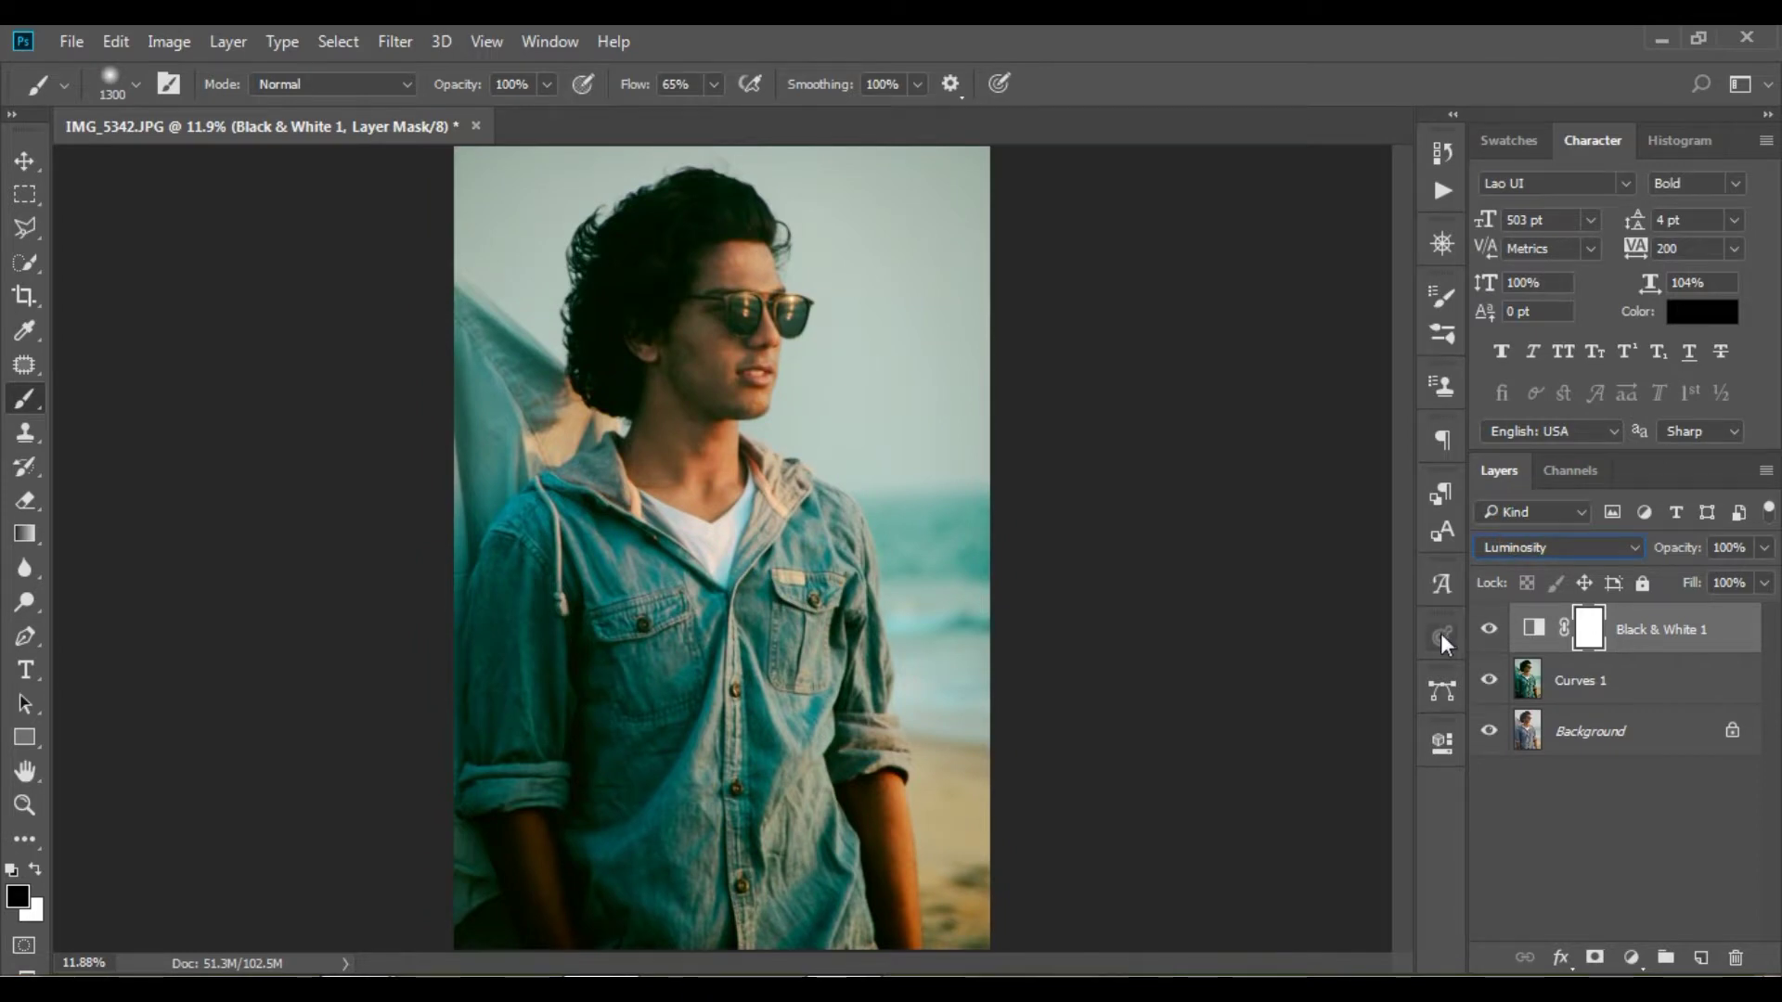
pyautogui.click(1490, 631)
pyautogui.click(1490, 631)
pyautogui.click(1490, 631)
pyautogui.moveTo(1671, 557); pyautogui.dragTo(1684, 555)
# Add a Hue/Saturation layer and set the sampled Greens to hue -2, saturation +25.
pyautogui.click(1633, 958)
pyautogui.click(1619, 637)
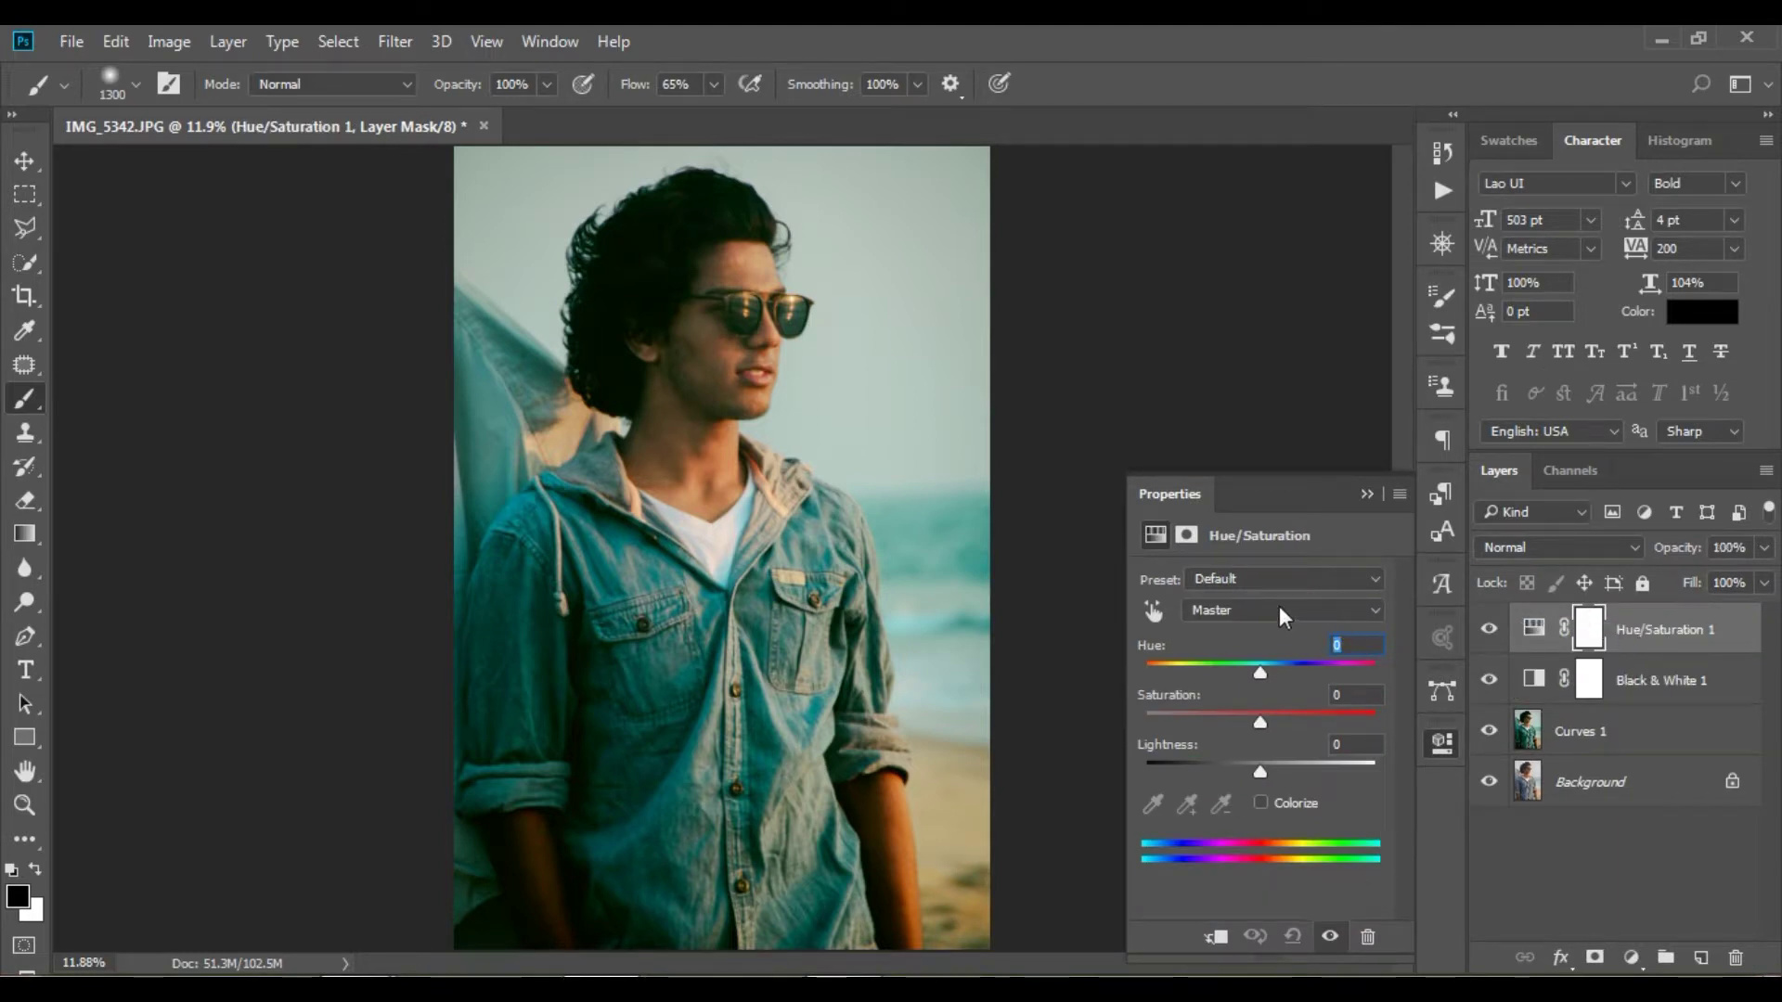
pyautogui.click(1153, 610)
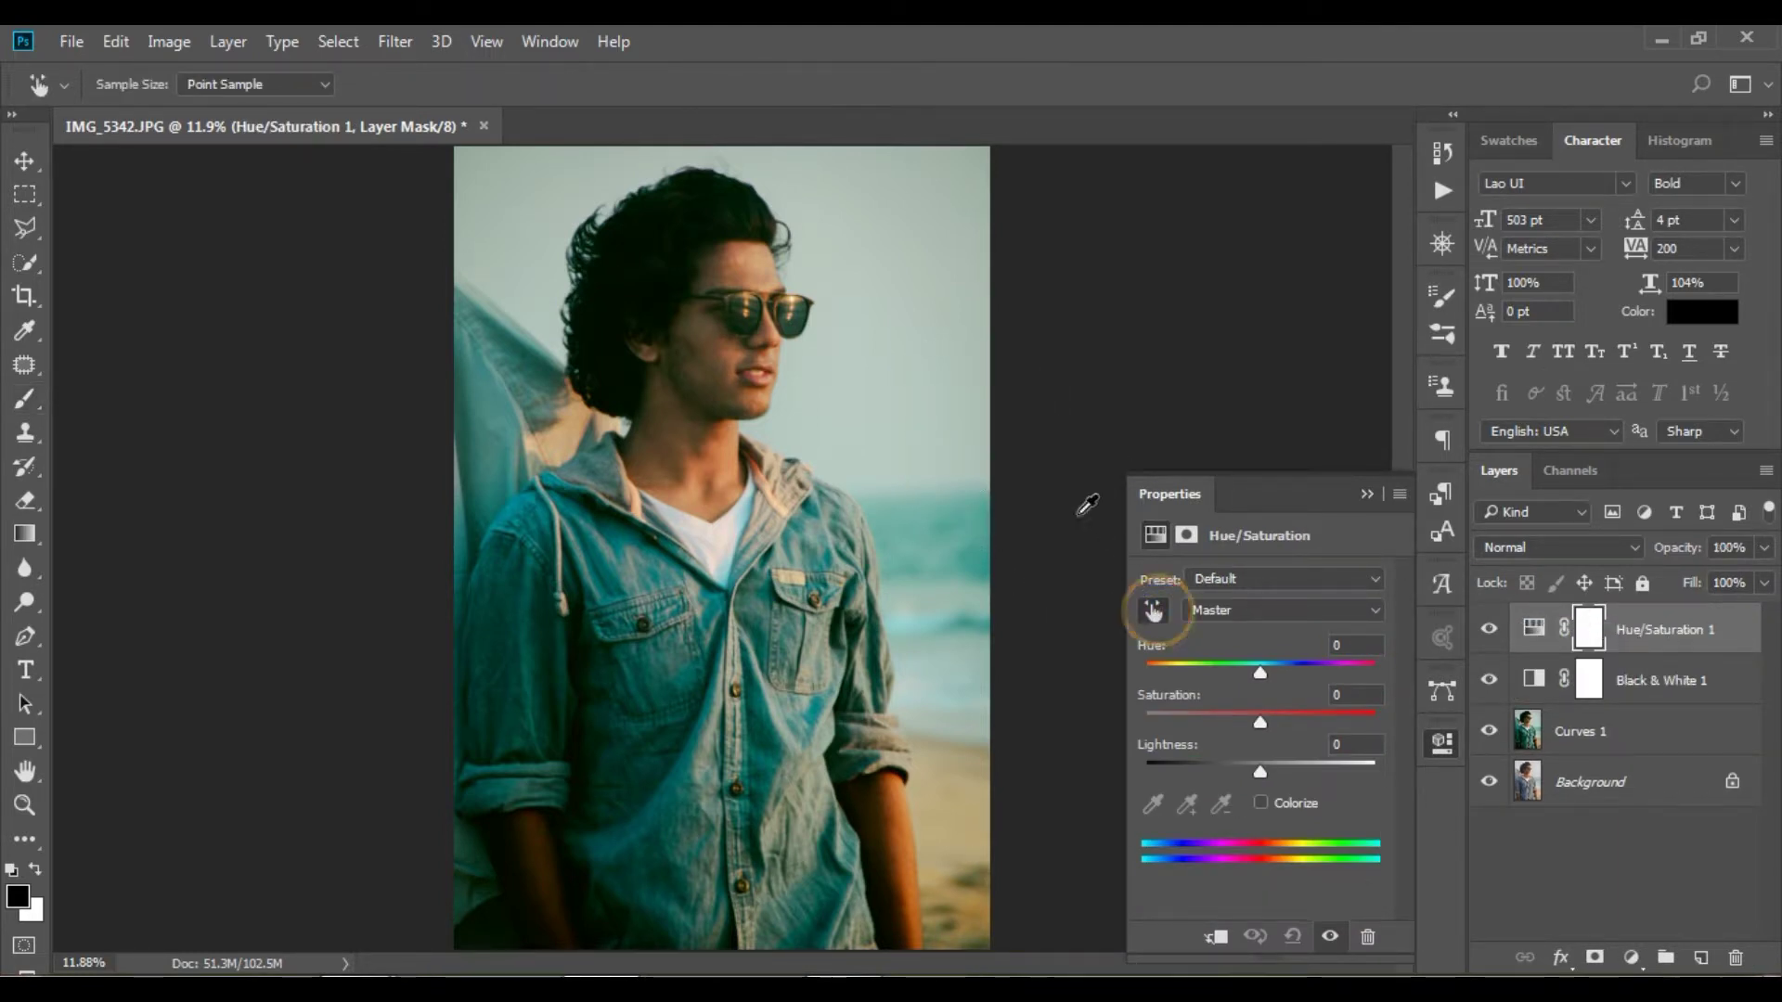
pyautogui.click(932, 323)
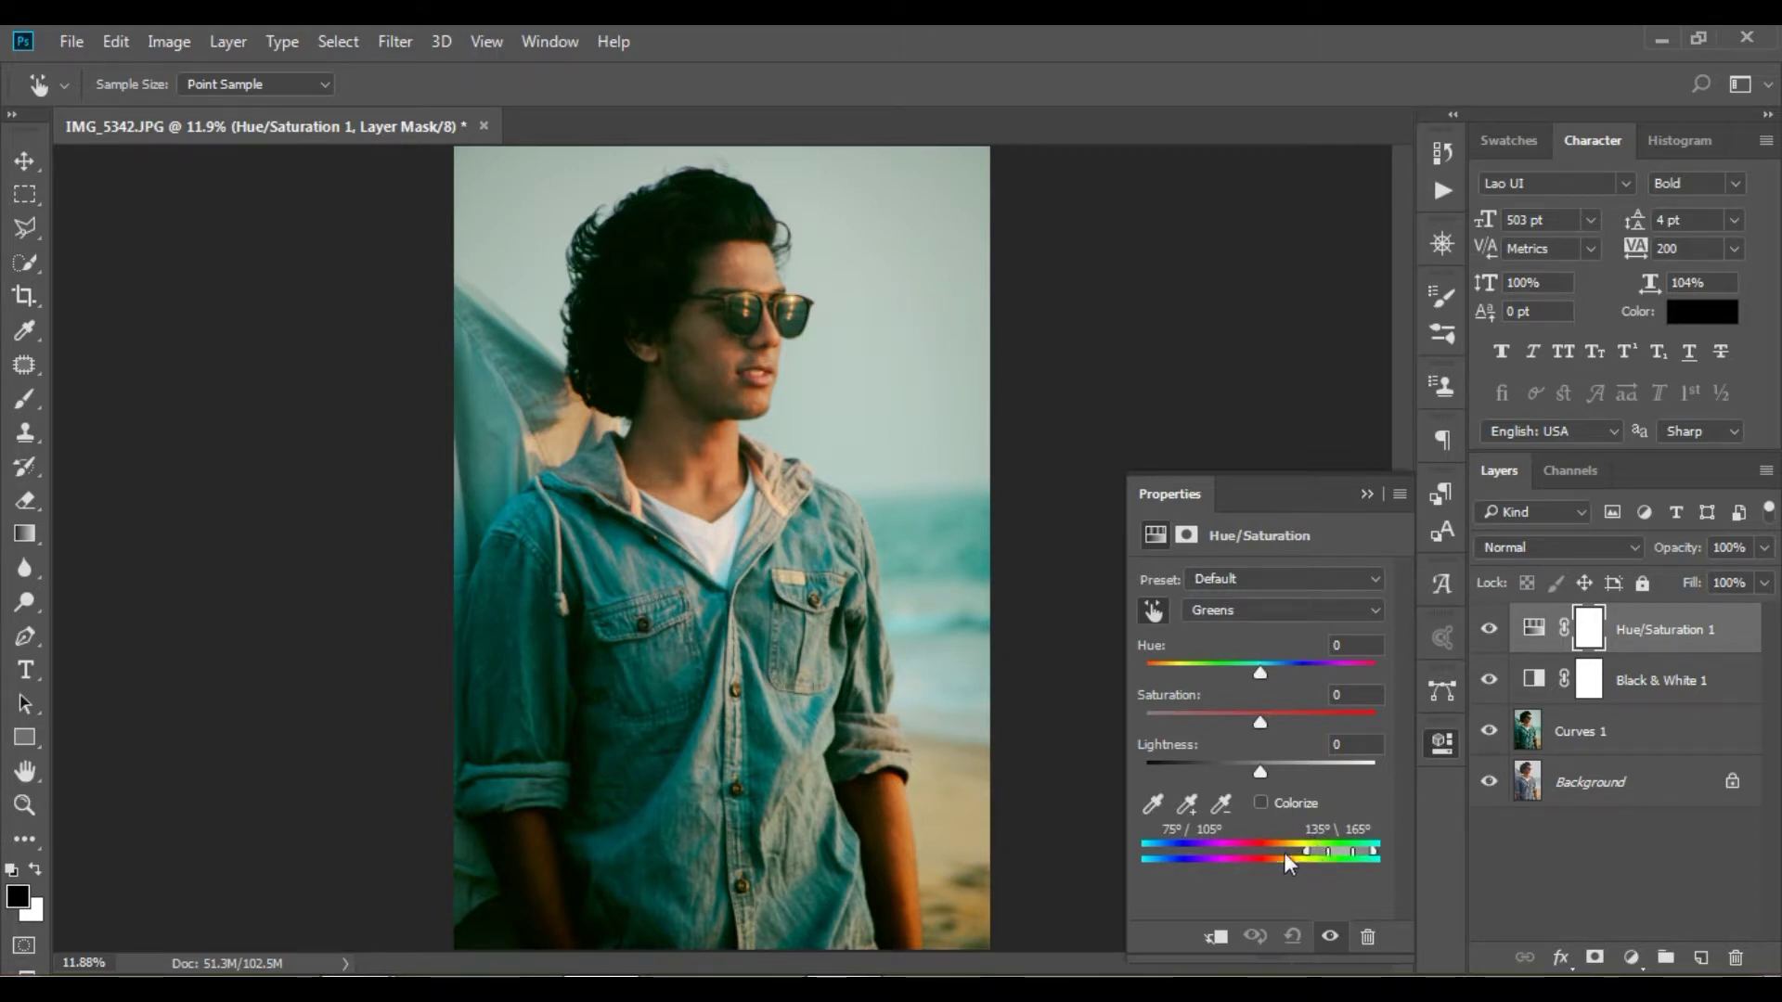
pyautogui.moveTo(1307, 850); pyautogui.dragTo(1367, 852)
pyautogui.moveTo(1260, 673); pyautogui.dragTo(1154, 674)
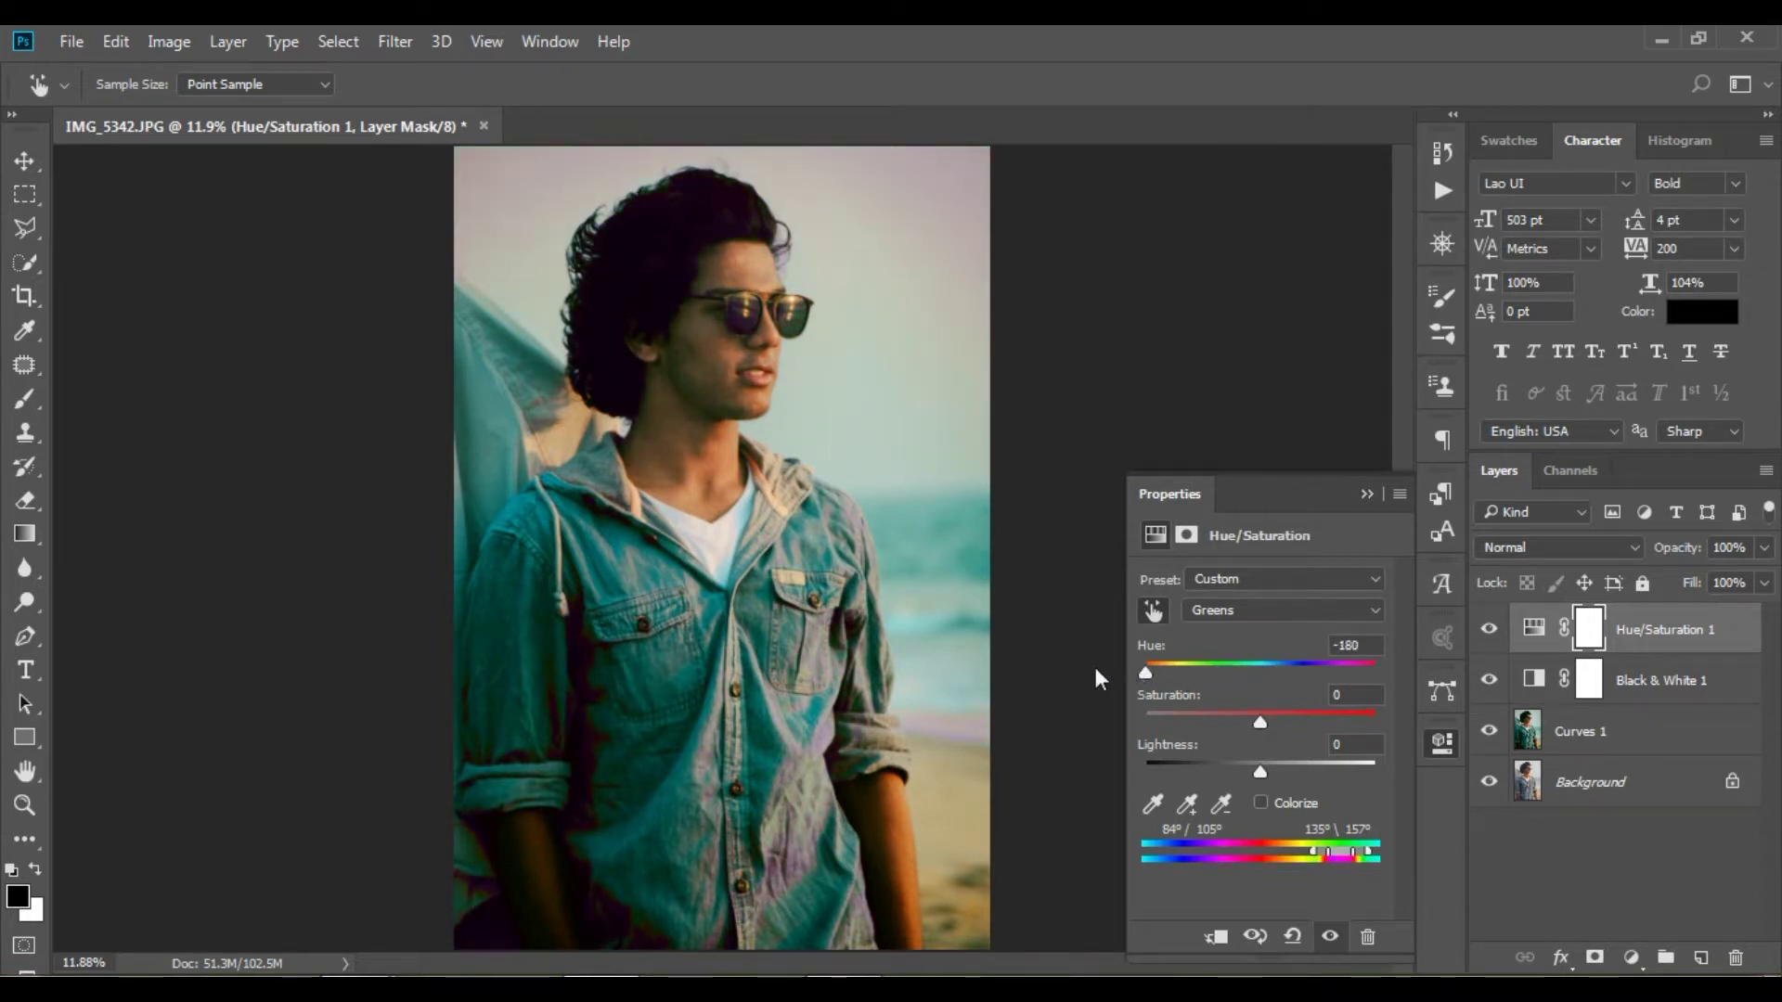
pyautogui.moveTo(1344, 655)
pyautogui.mouseDown()
pyautogui.moveTo(1417, 666)
pyautogui.moveTo(1253, 661)
pyautogui.mouseUp()
pyautogui.moveTo(1262, 714); pyautogui.dragTo(1288, 721)
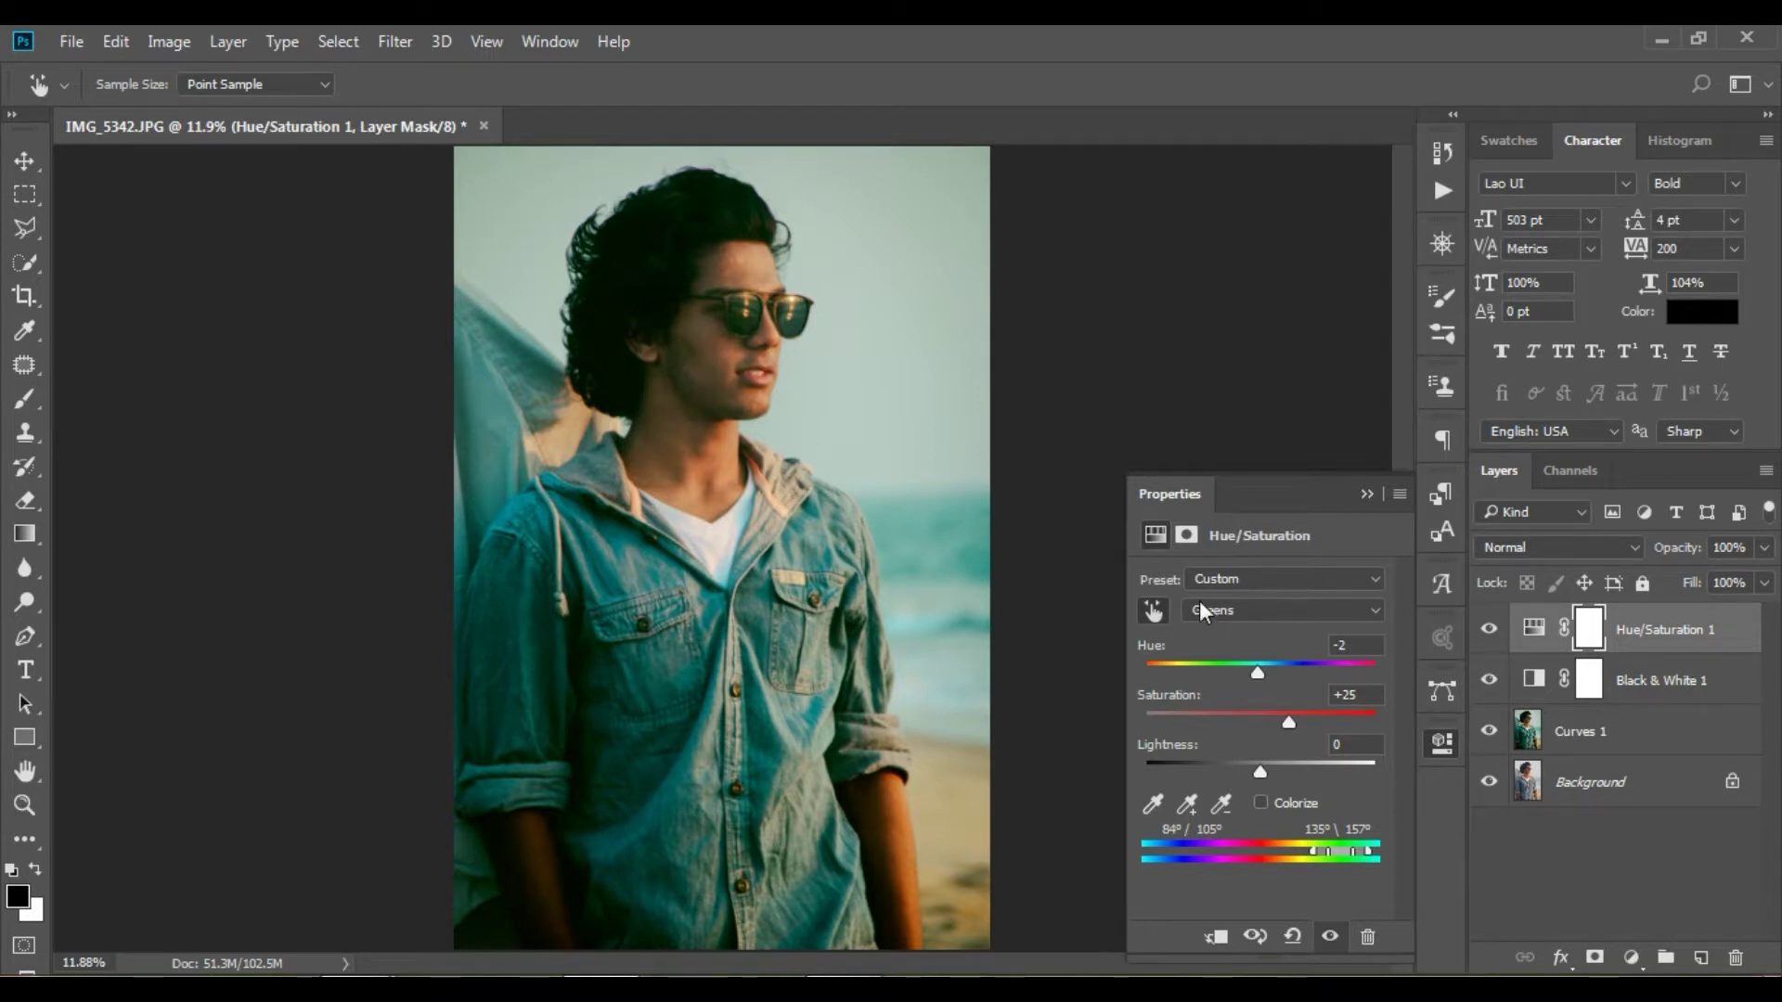
# Lower the Yellows saturation to -18 with hue kept at 0, comparing before and after.
pyautogui.click(721, 355)
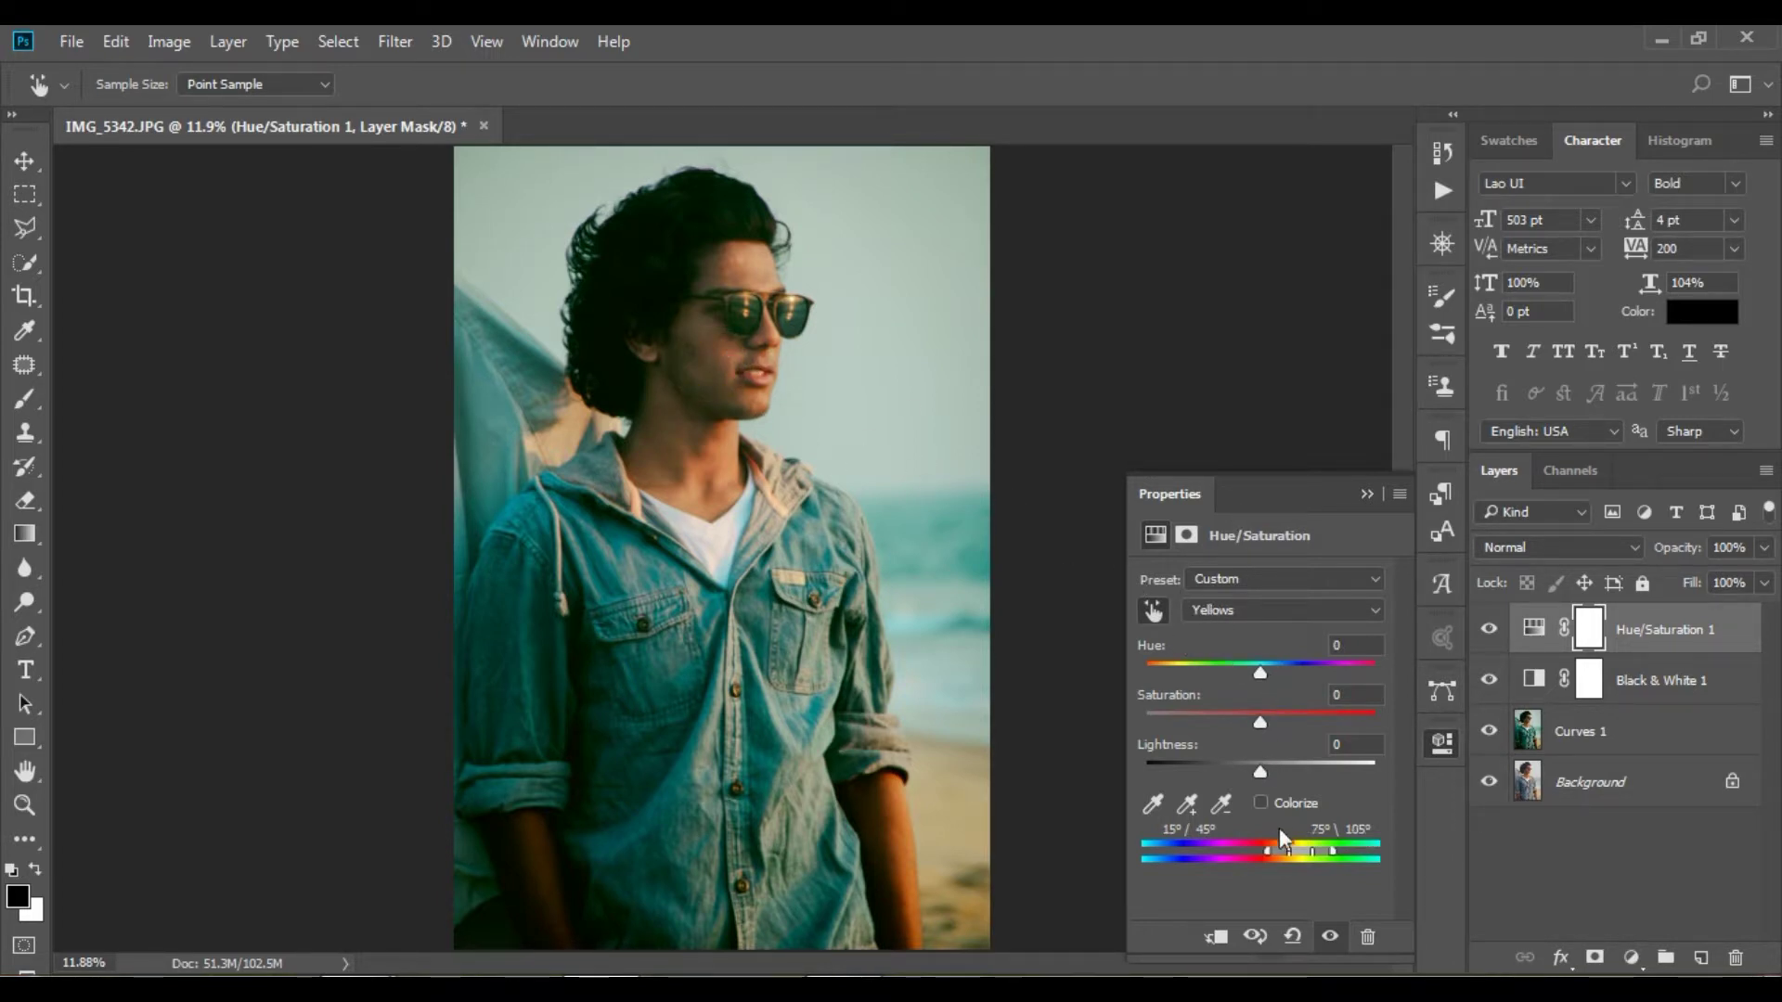
pyautogui.moveTo(1272, 852); pyautogui.dragTo(1328, 850)
pyautogui.moveTo(1260, 722); pyautogui.dragTo(1239, 722)
pyautogui.moveTo(1258, 672); pyautogui.dragTo(1188, 667)
pyautogui.moveTo(1244, 672); pyautogui.dragTo(1266, 670)
pyautogui.click(1353, 645)
pyautogui.write('0')
pyautogui.click(1331, 940)
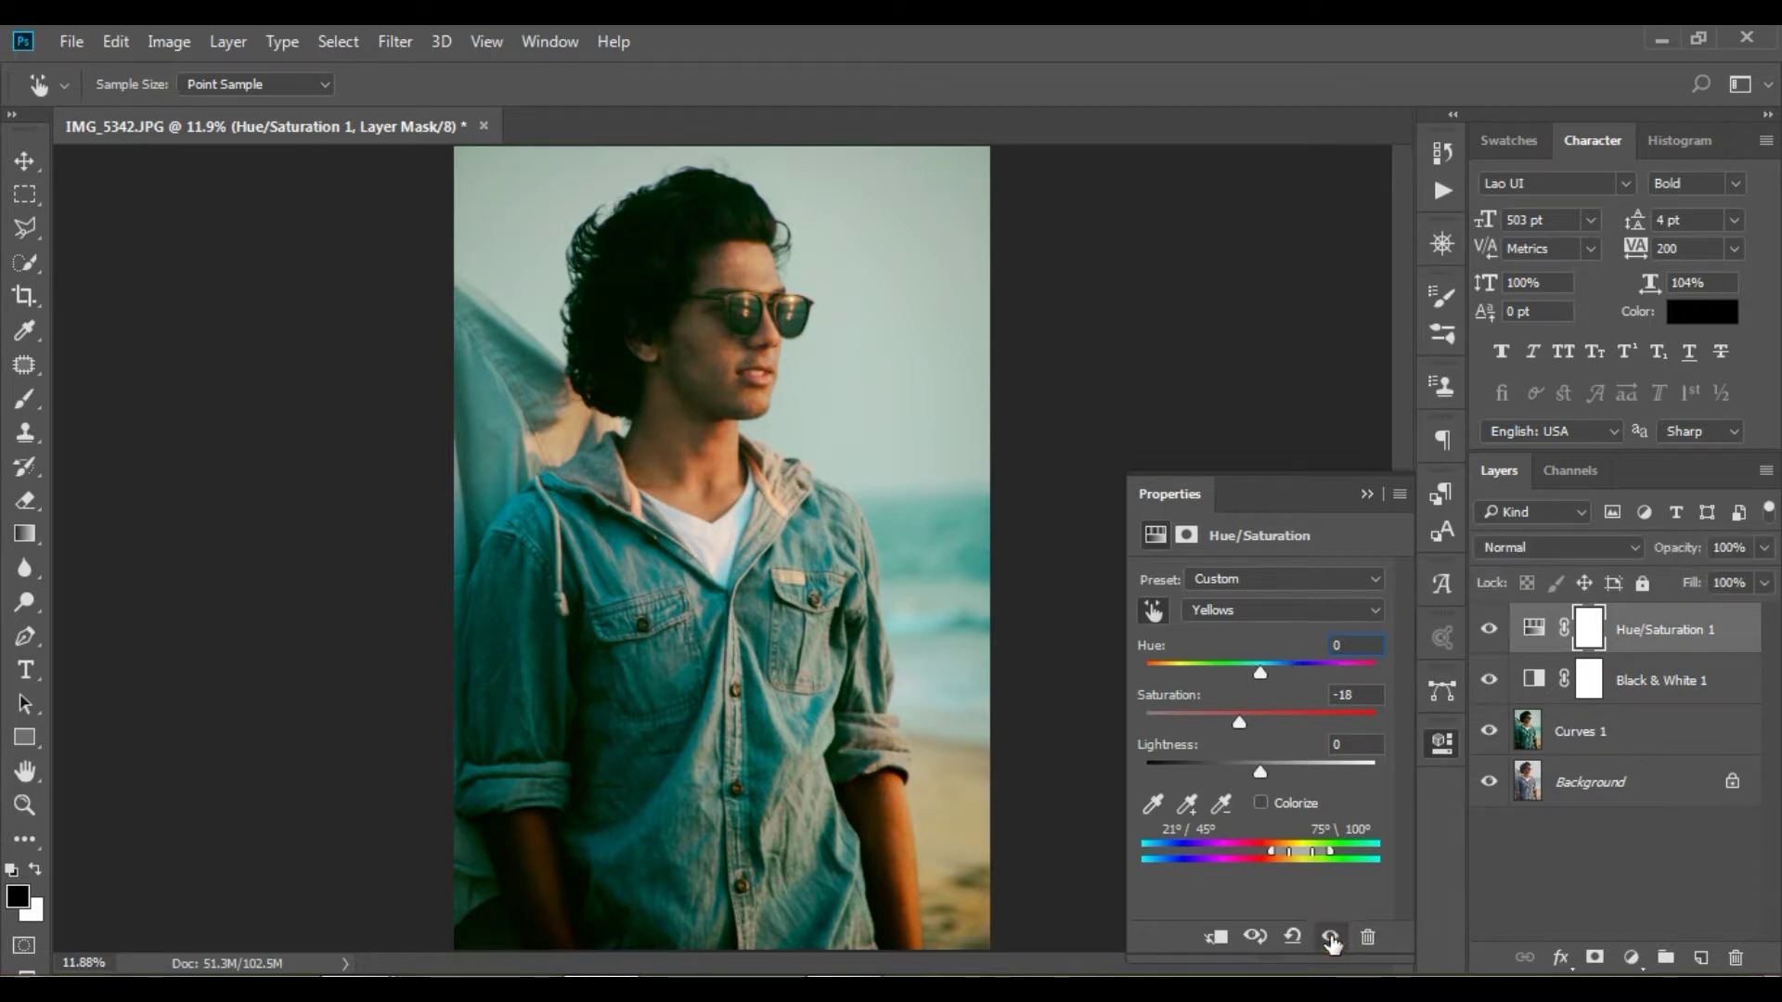
pyautogui.click(1331, 937)
pyautogui.click(1485, 631)
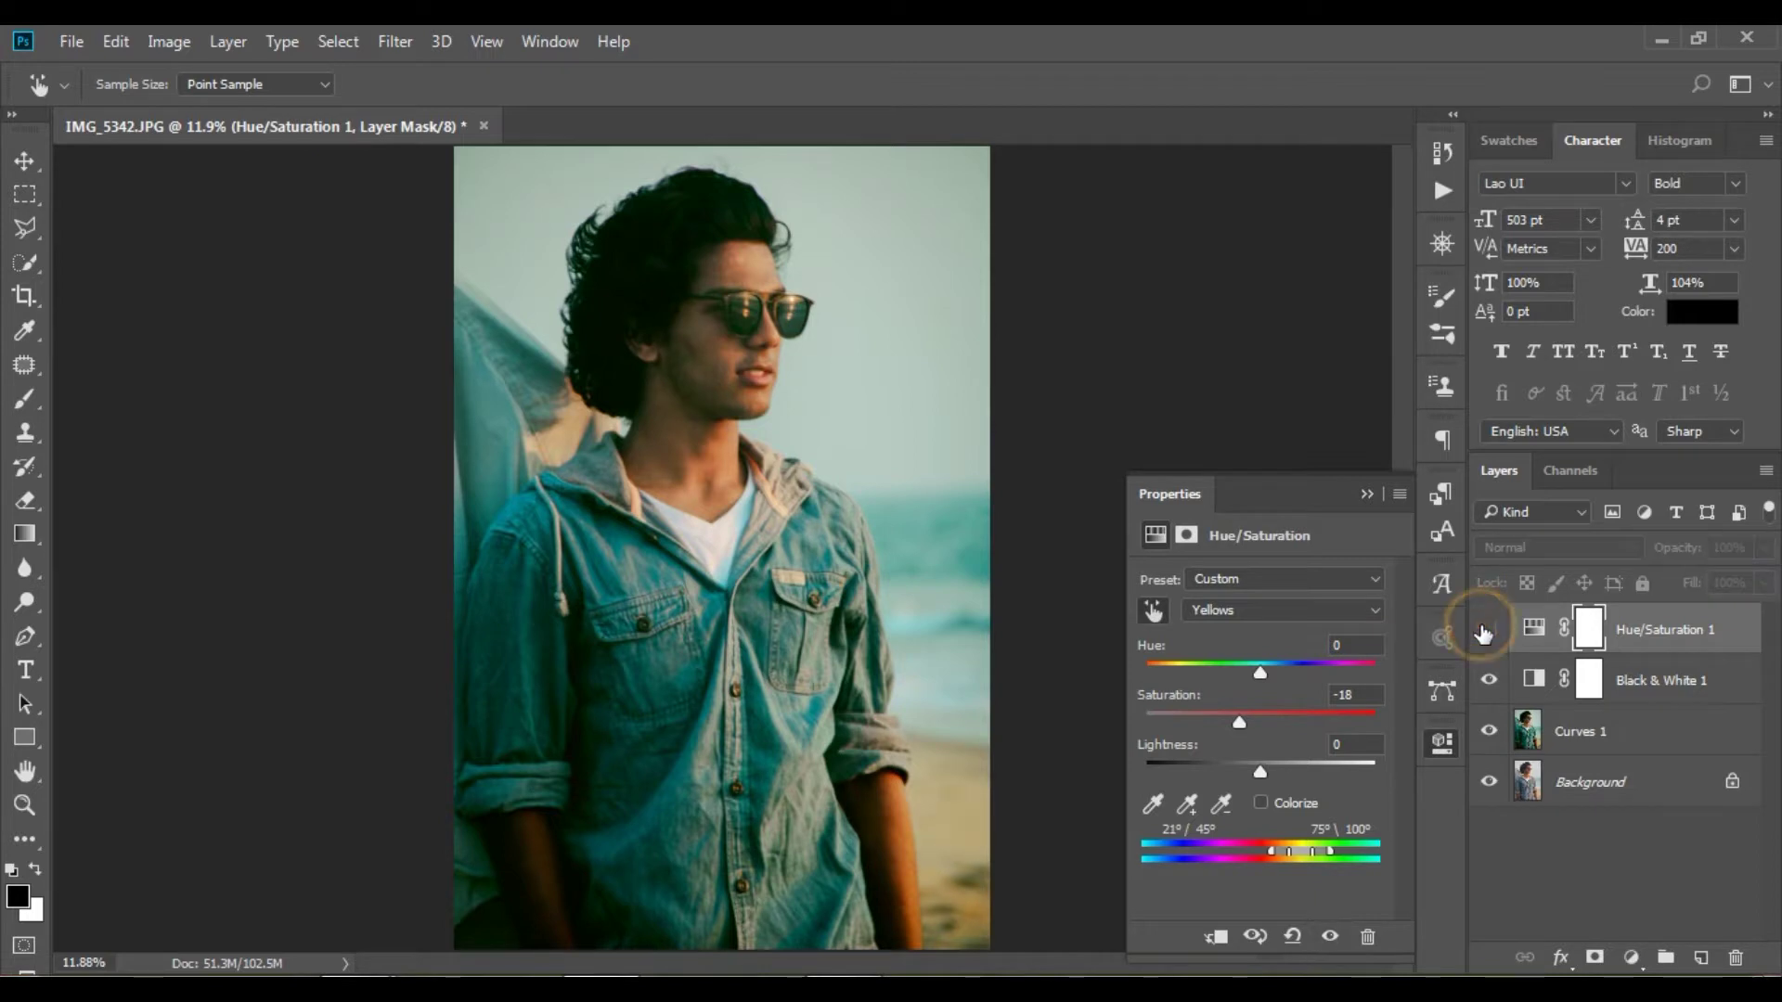
pyautogui.click(1365, 495)
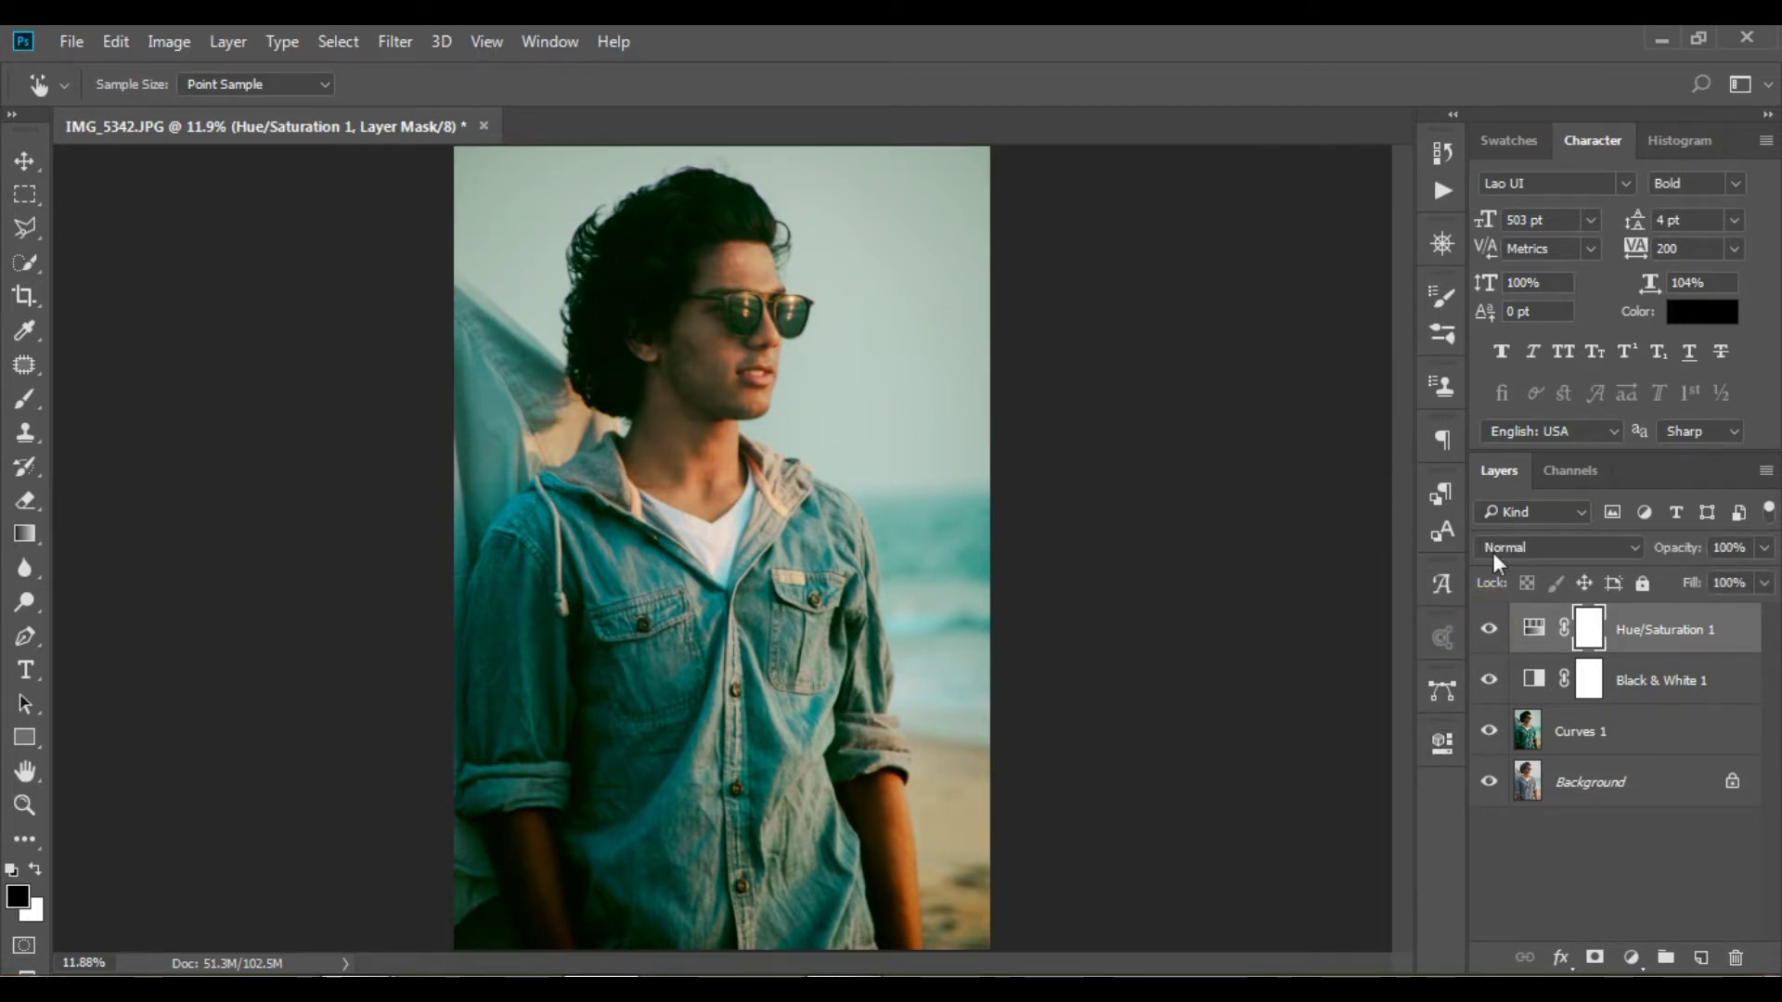
# Merge Curves 1, Black & White 1 and Hue/Saturation 1 into one layer, comparing with the original.
pyautogui.click(1592, 735)
pyautogui.keyDown('shift'); pyautogui.click(1666, 633); pyautogui.keyUp('shift')
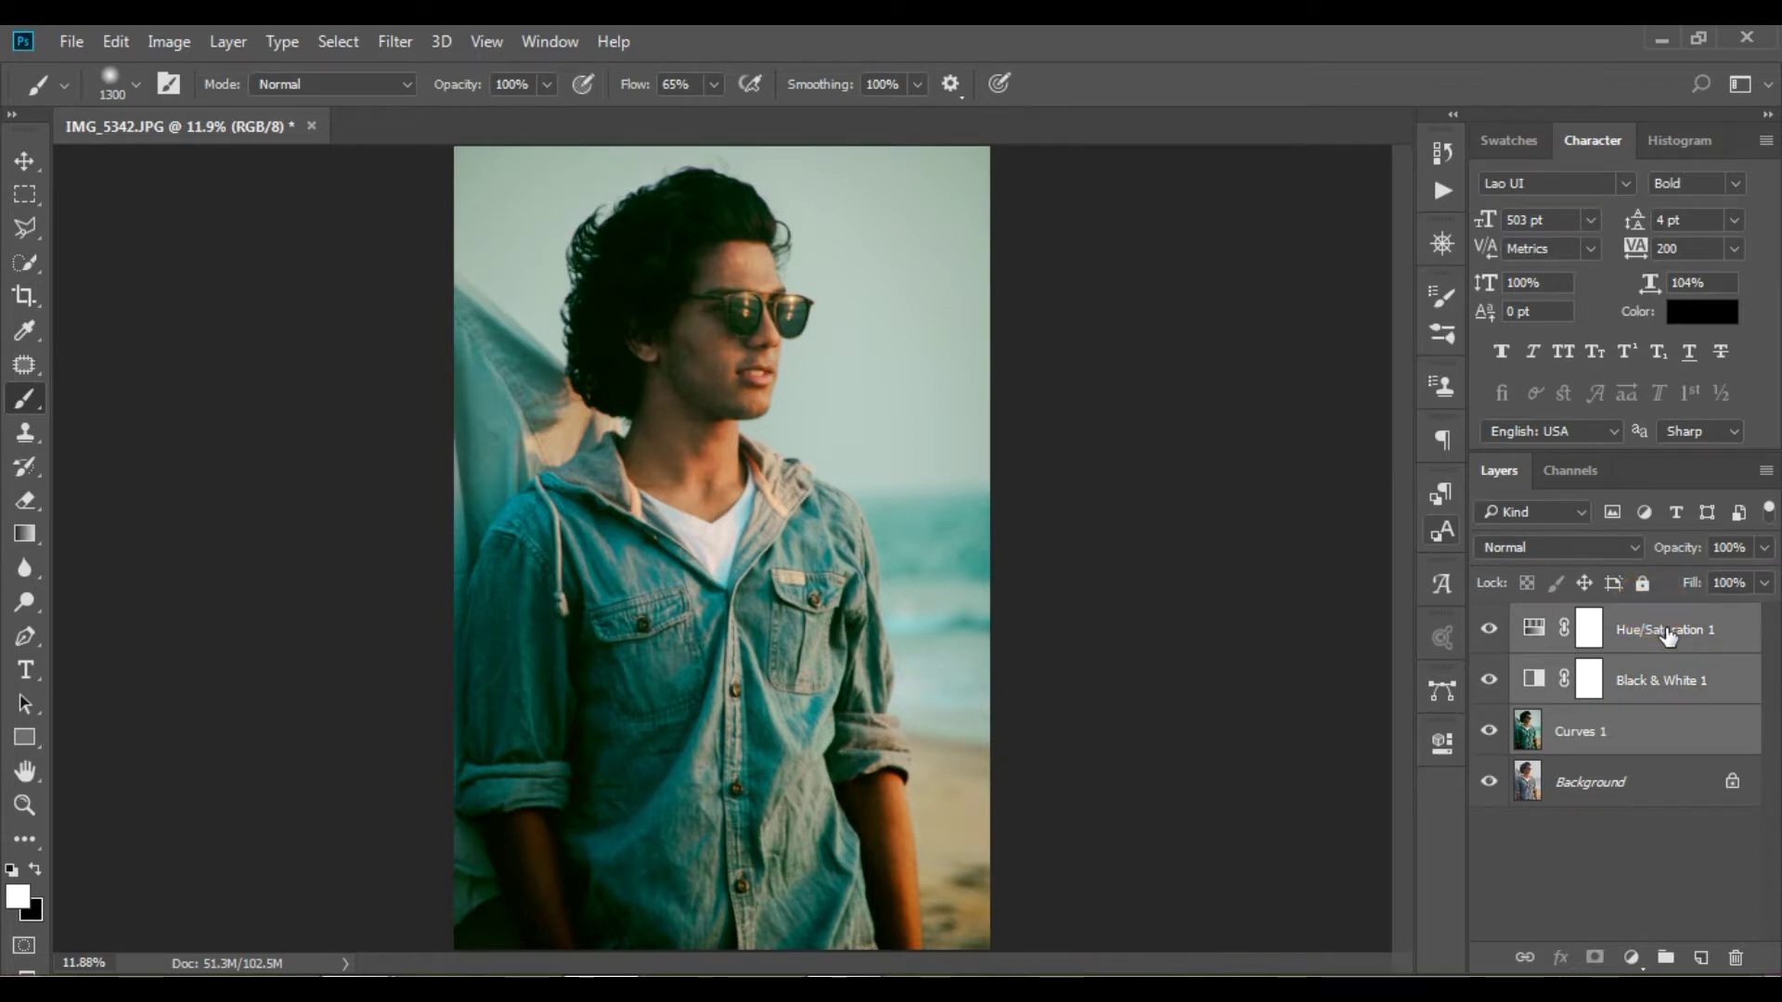
pyautogui.hotkey('ctrl', 'e')
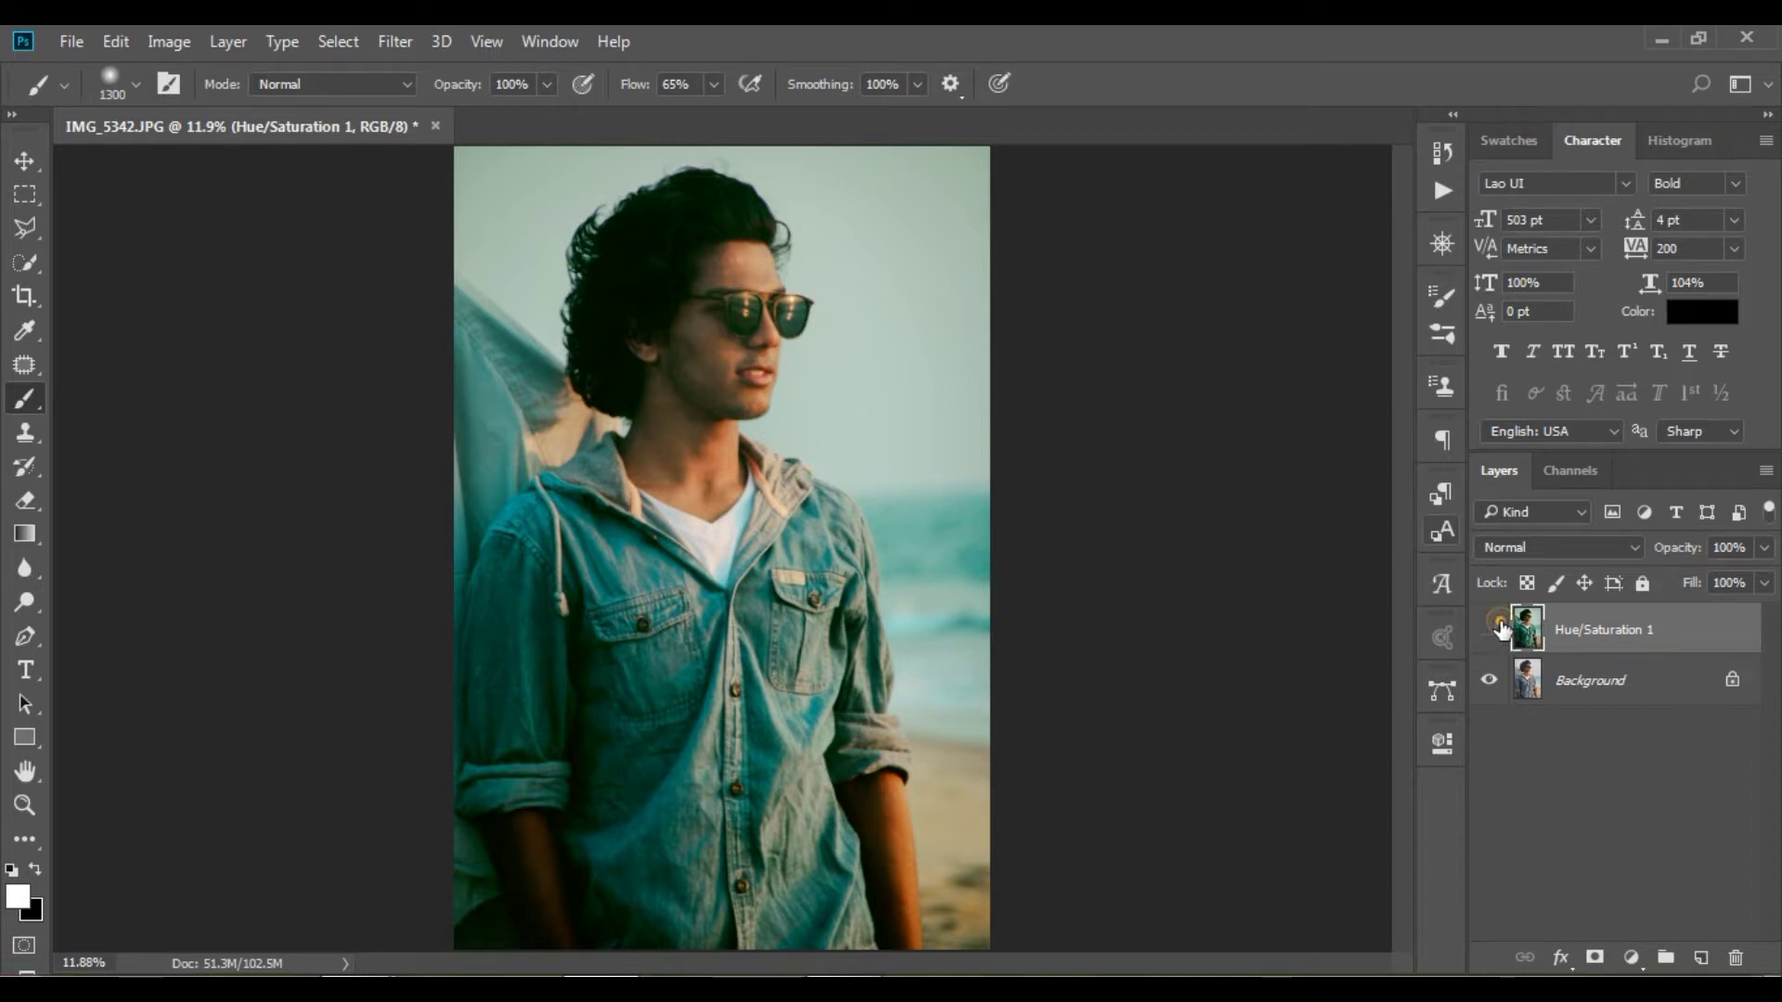
pyautogui.click(1500, 629)
pyautogui.click(1489, 629)
pyautogui.click(1500, 629)
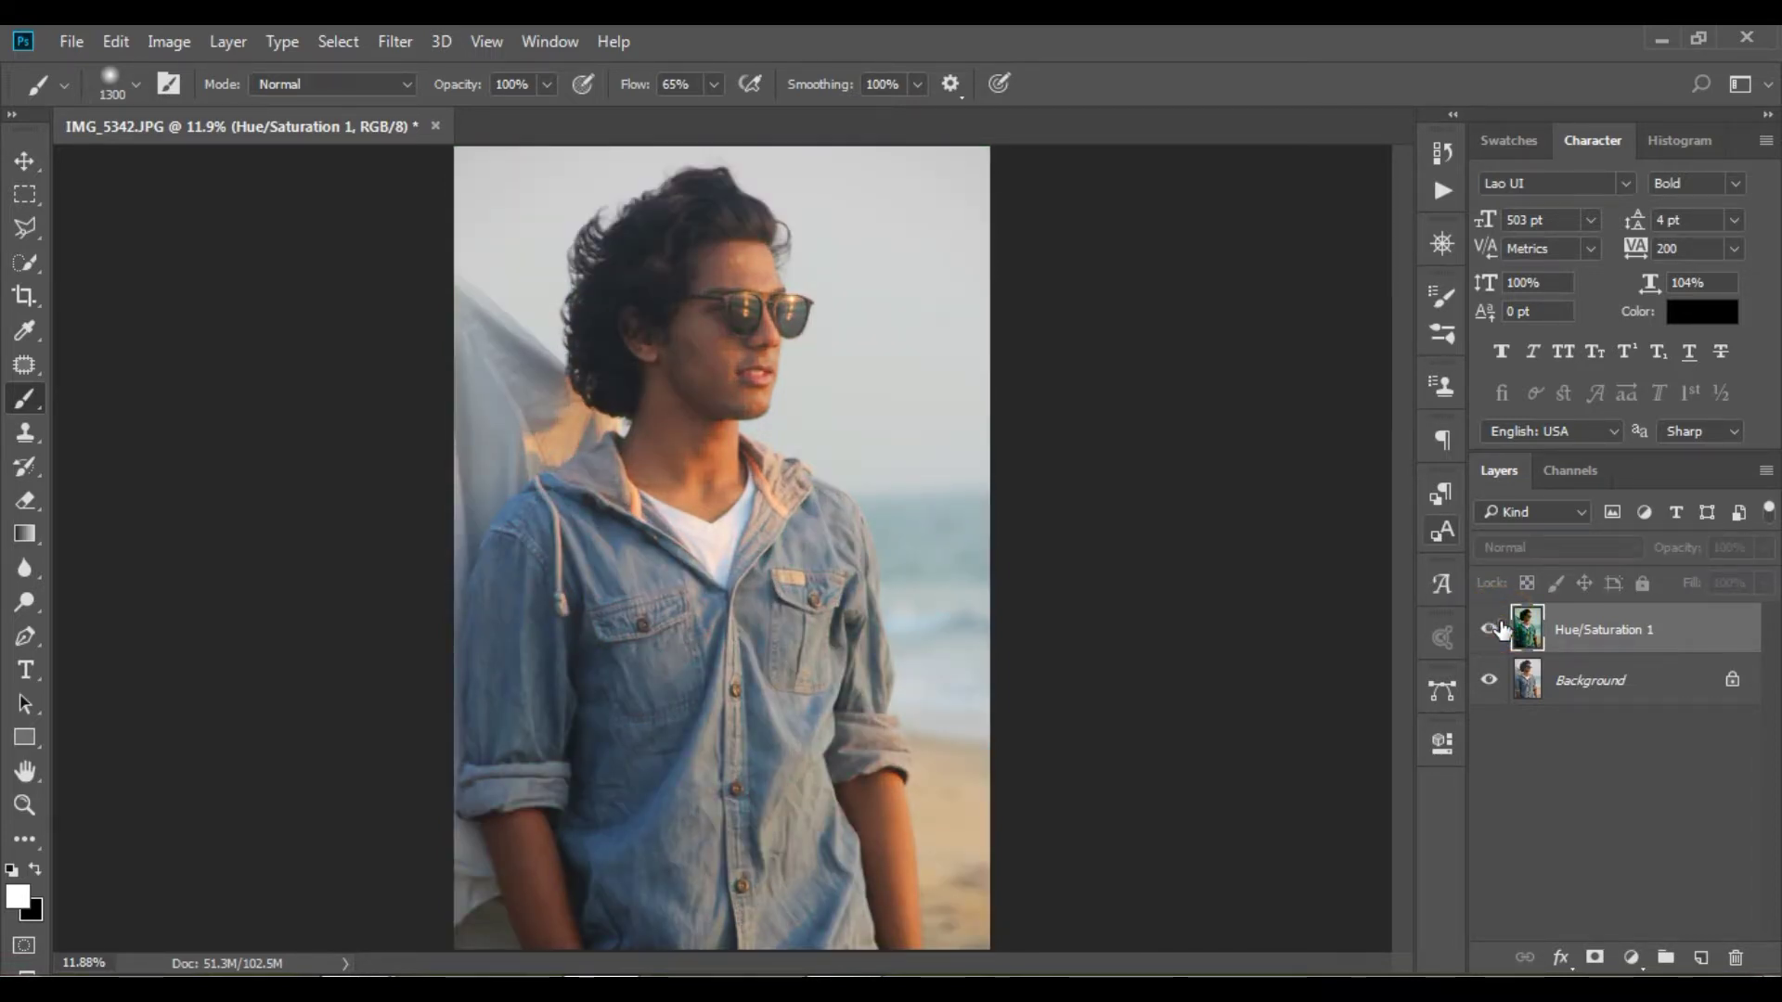
pyautogui.click(1500, 629)
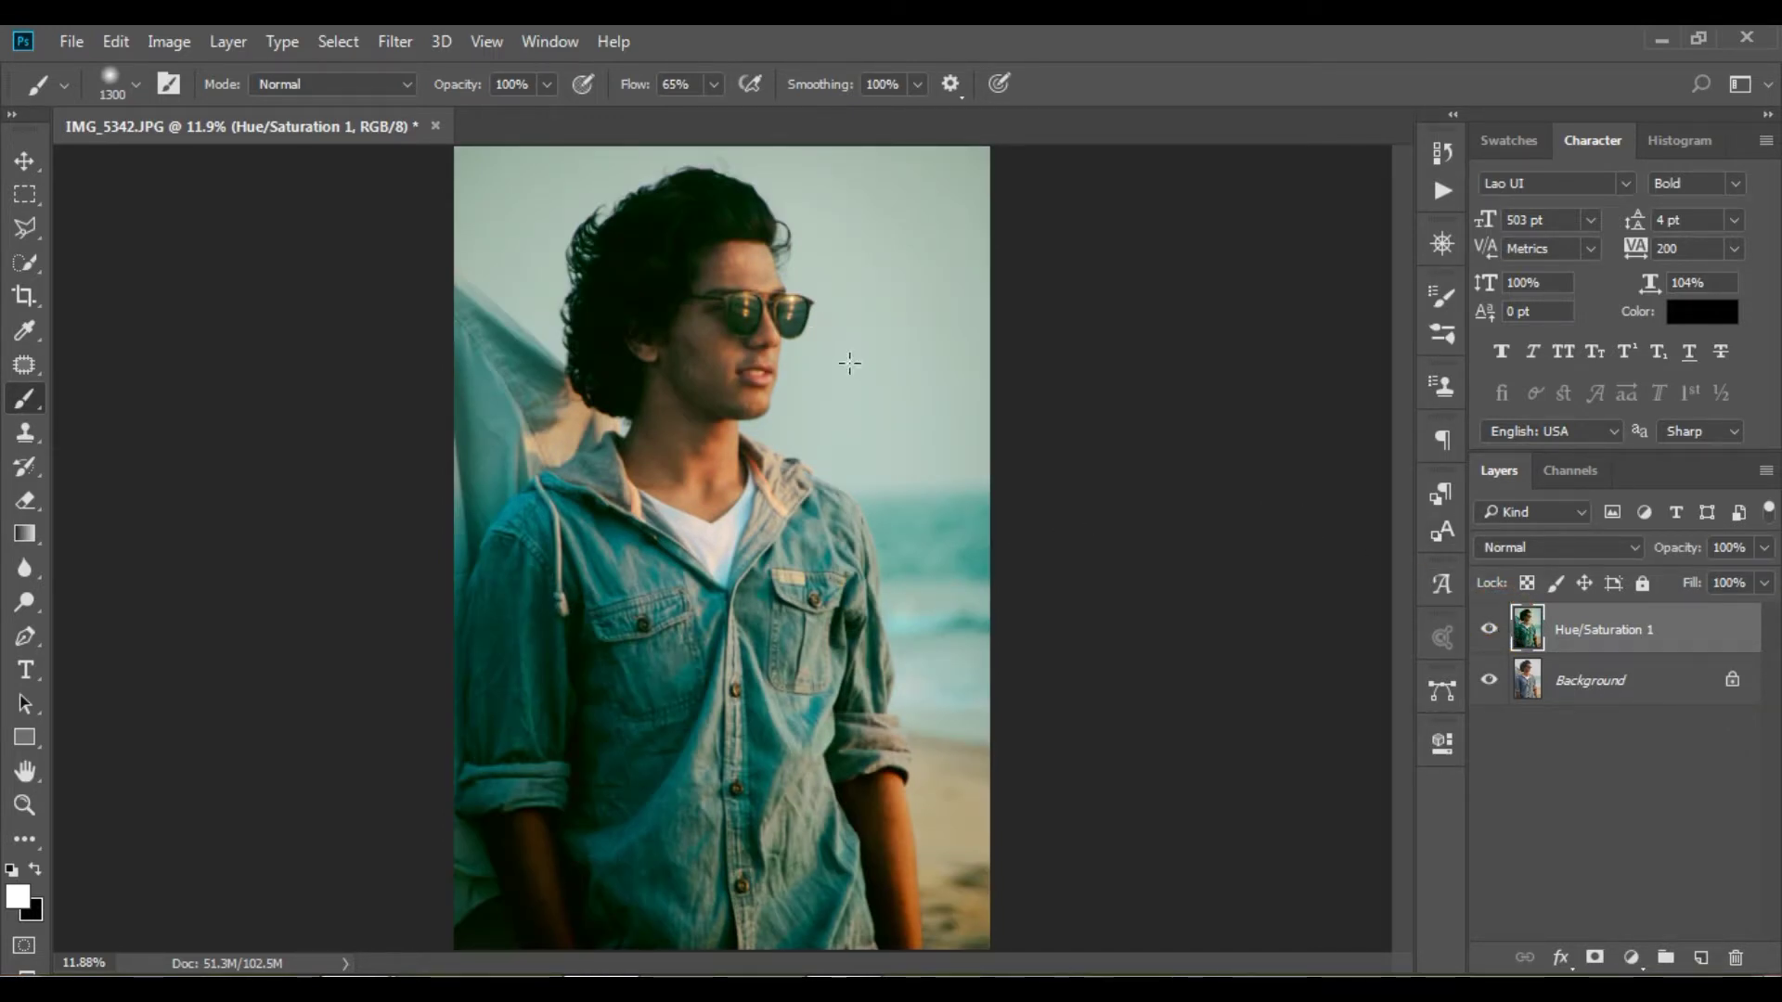
# Add a new empty layer and set the foreground colour to orange: hue 31, saturation and brightness 100.
pyautogui.click(1698, 959)
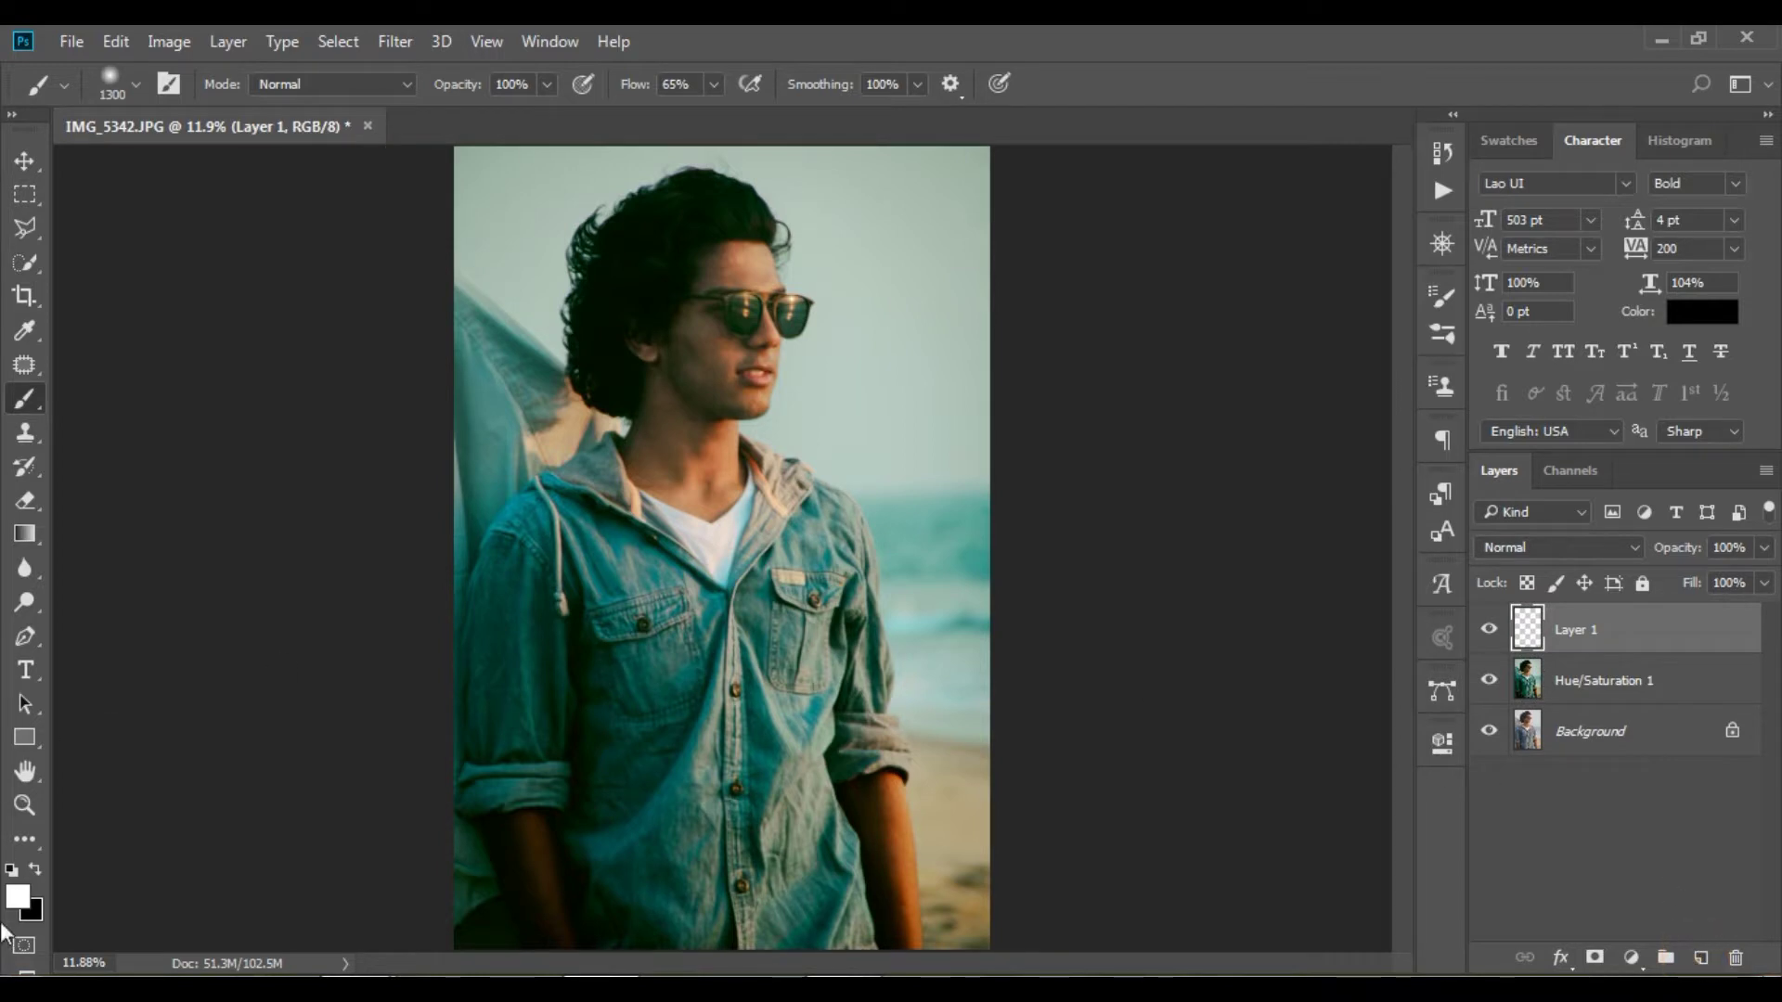
pyautogui.click(20, 901)
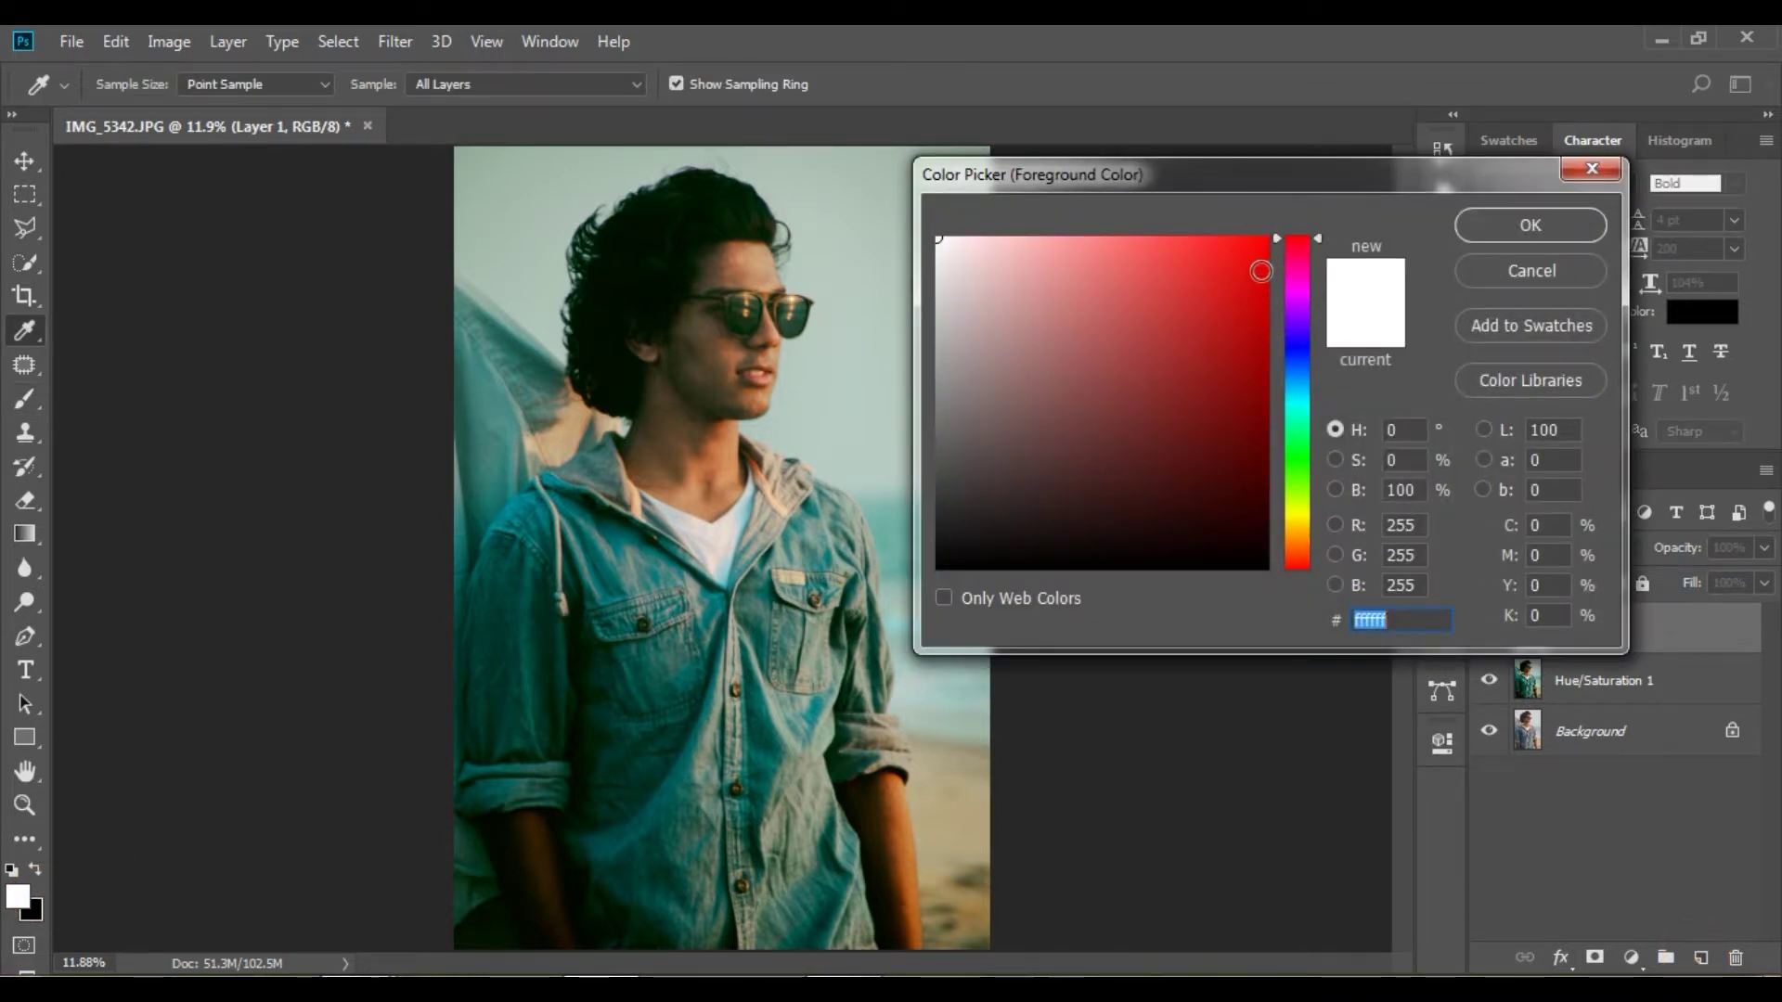
pyautogui.click(1256, 238)
pyautogui.moveTo(1291, 555); pyautogui.dragTo(1295, 544)
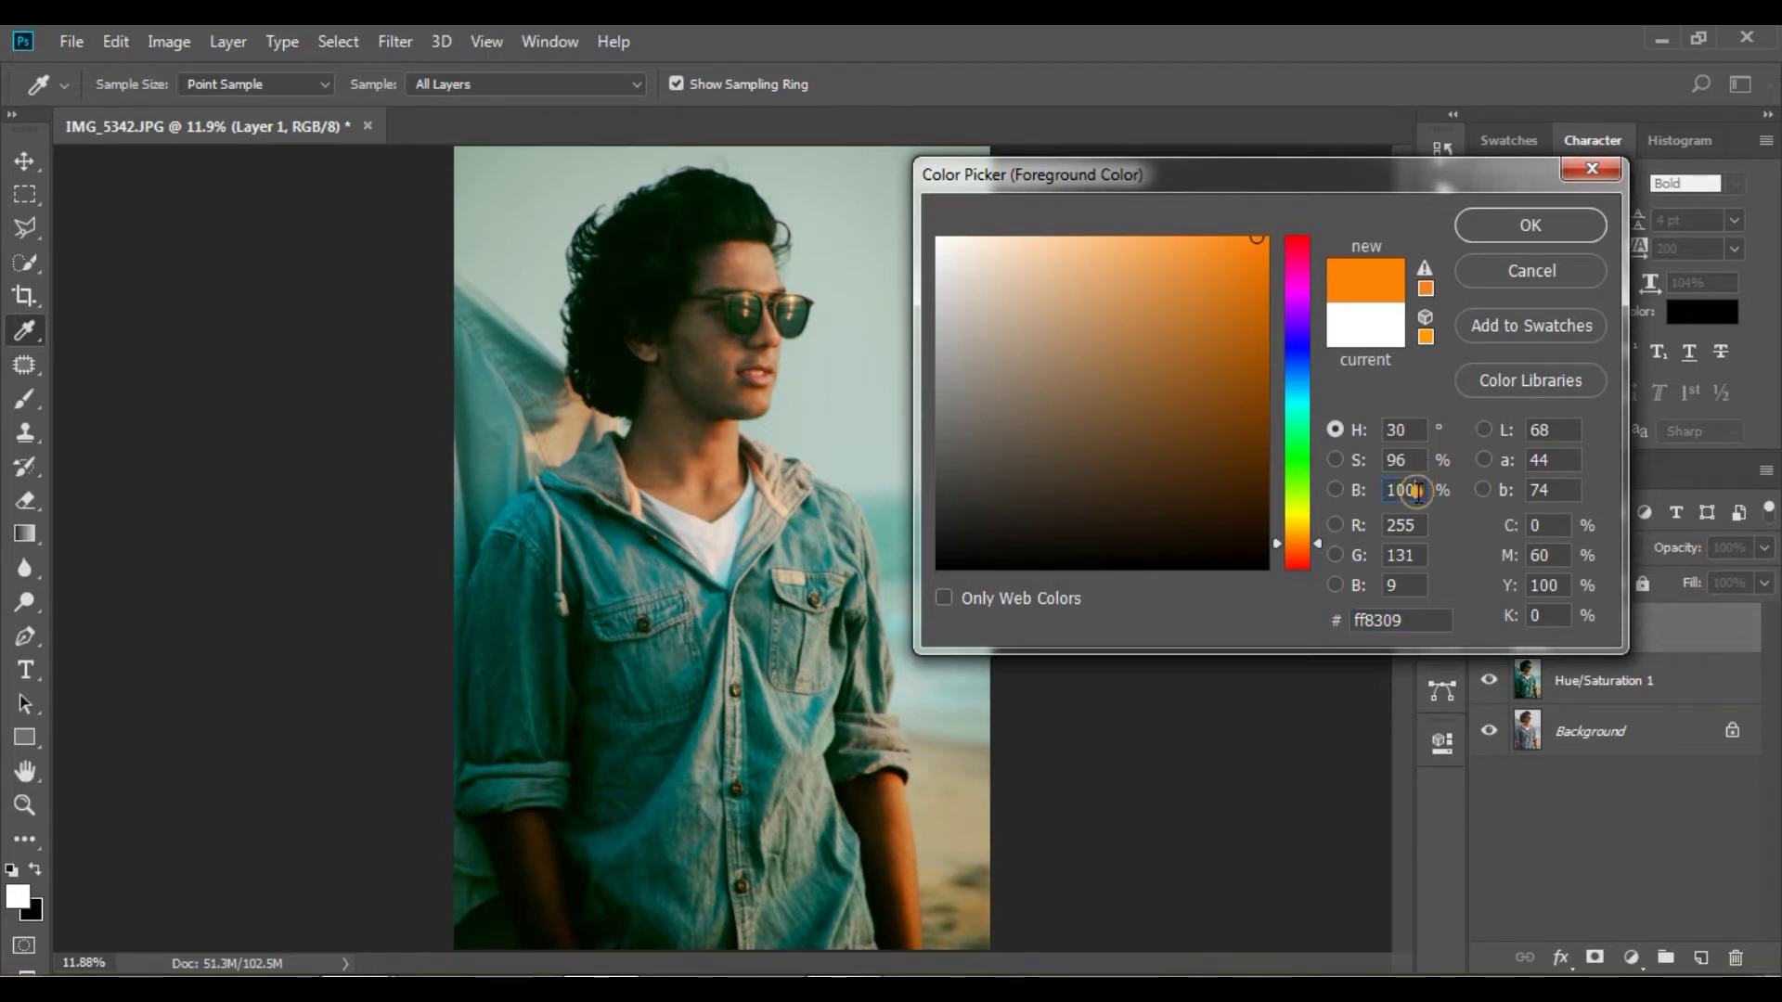
pyautogui.press('Up')
pyautogui.press('Up')
pyautogui.click(1401, 429)
pyautogui.press('Up')
pyautogui.press('Up')
pyautogui.press('Up')
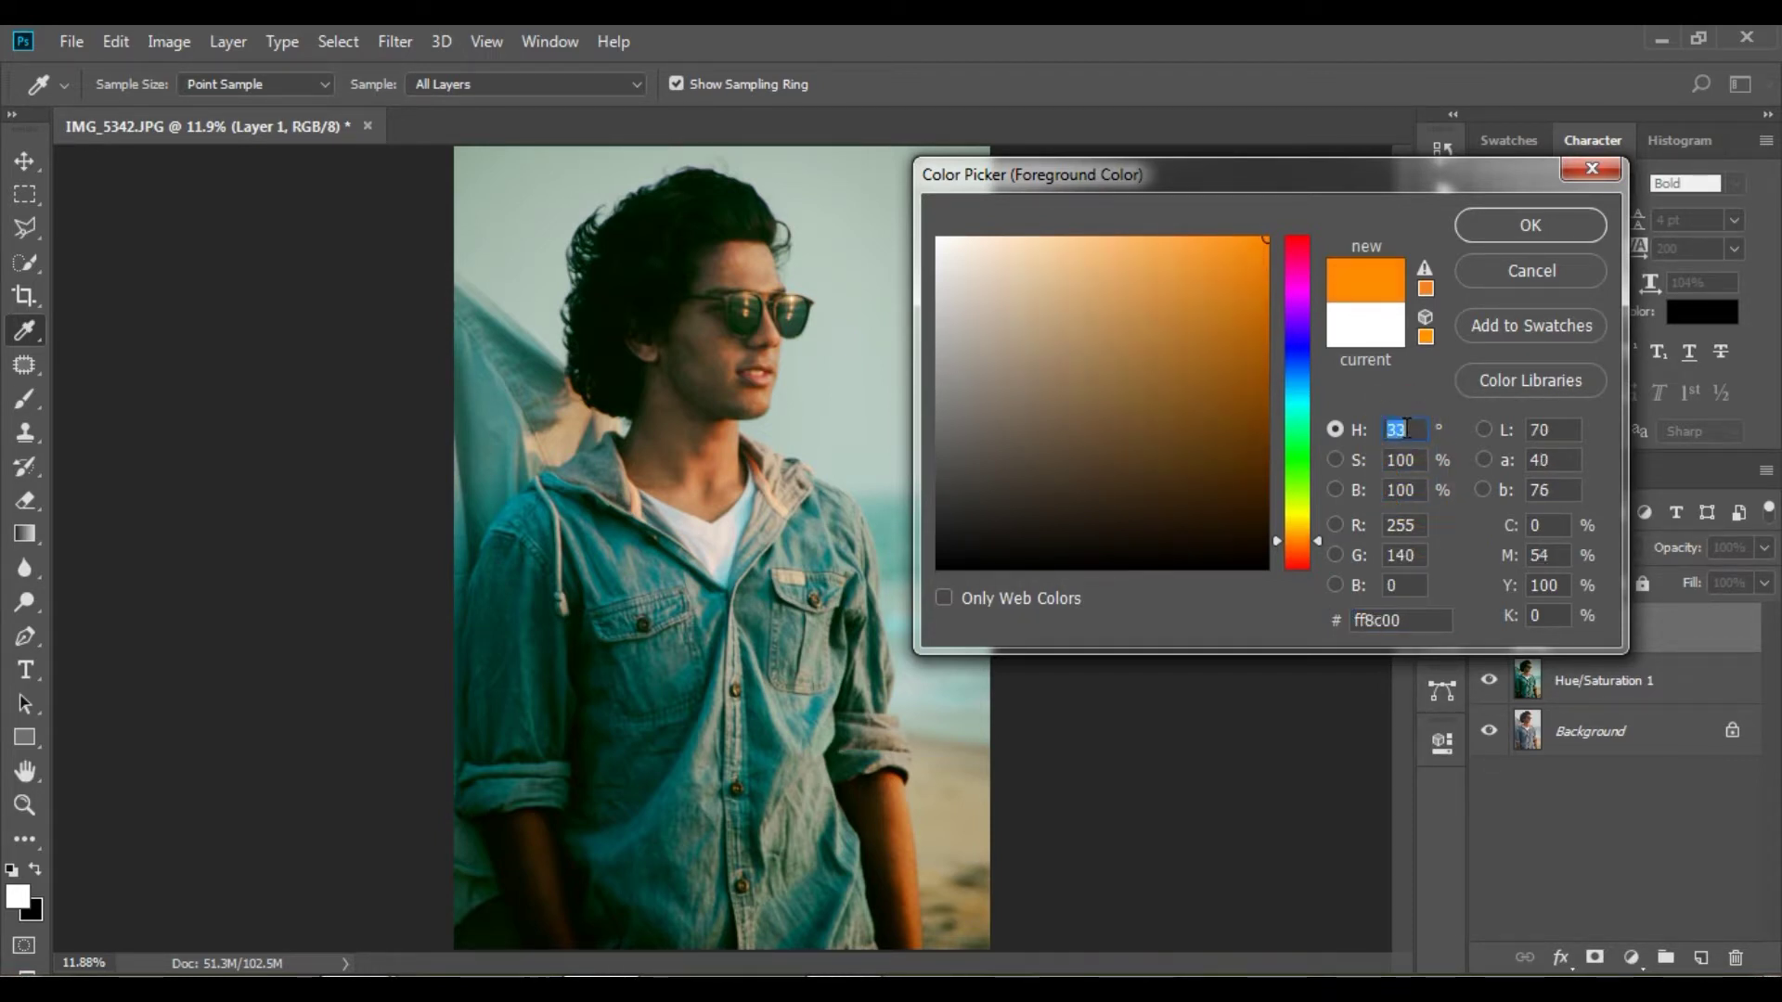
pyautogui.press('Down')
pyautogui.press('Down')
pyautogui.click(1528, 224)
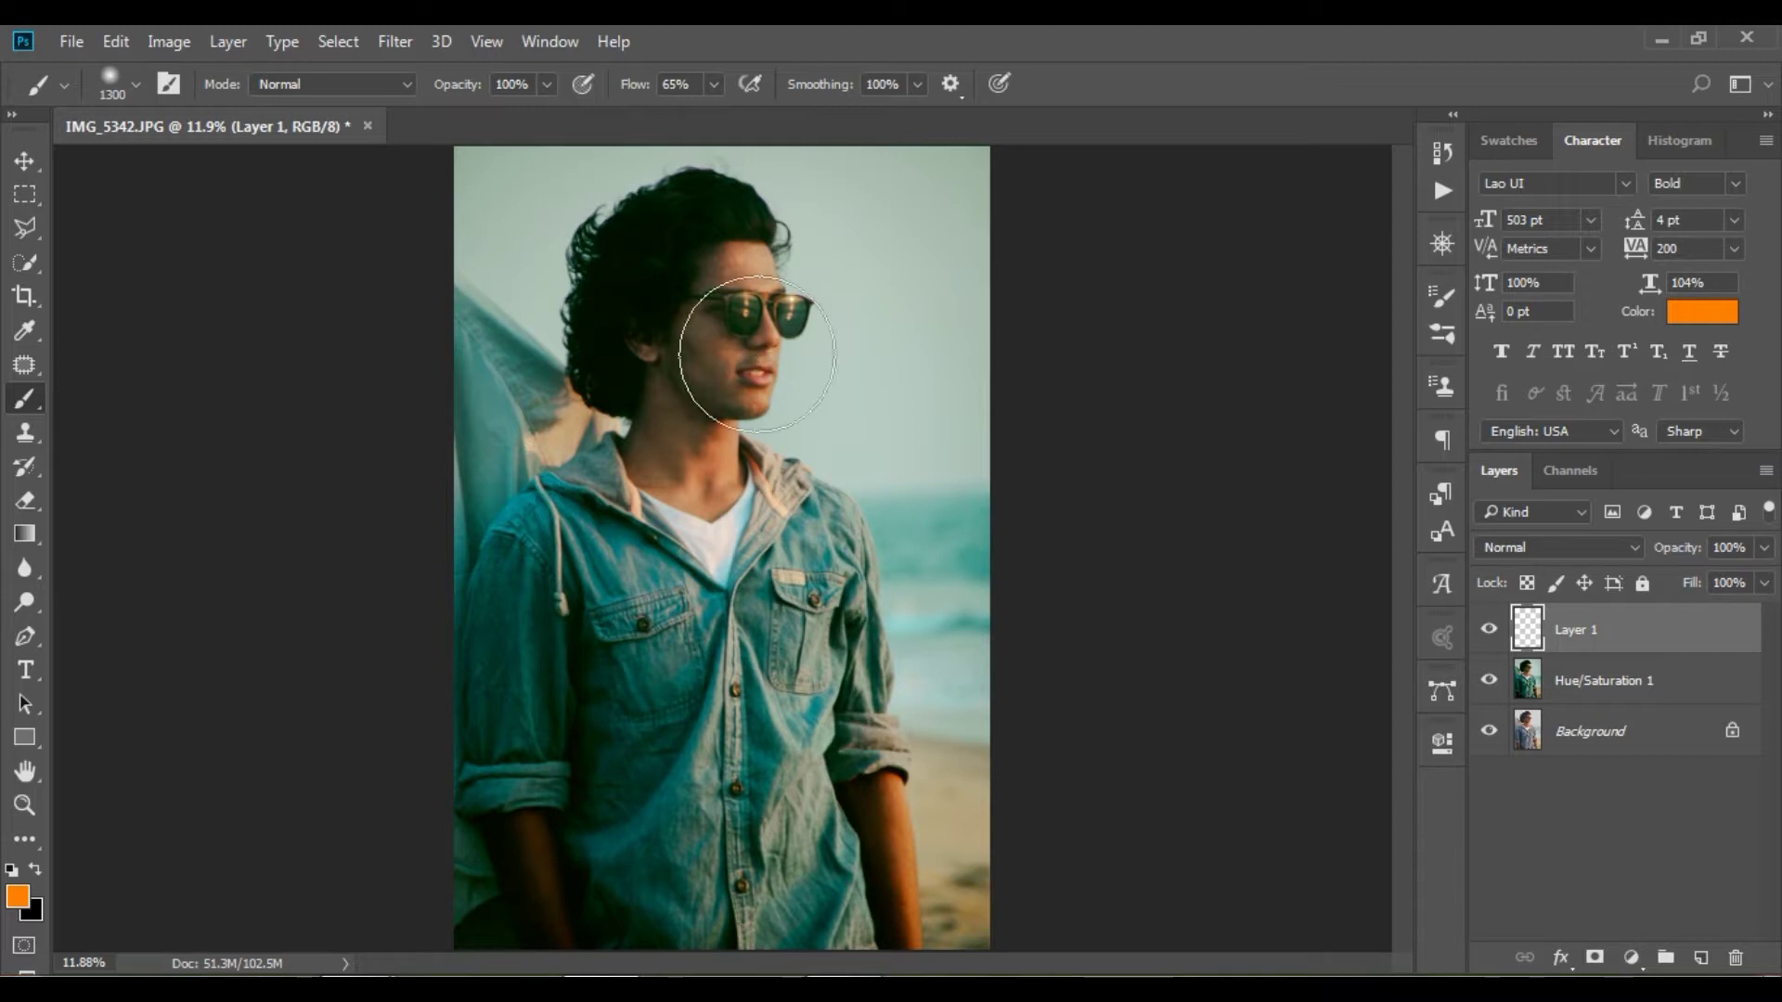
# Paint a large soft orange dab on the sky and set its layer to Screen.
pyautogui.press(']')
pyautogui.click(854, 399)
pyautogui.click(897, 414)
pyautogui.press('[')
pyautogui.press('[')
pyautogui.click(855, 417)
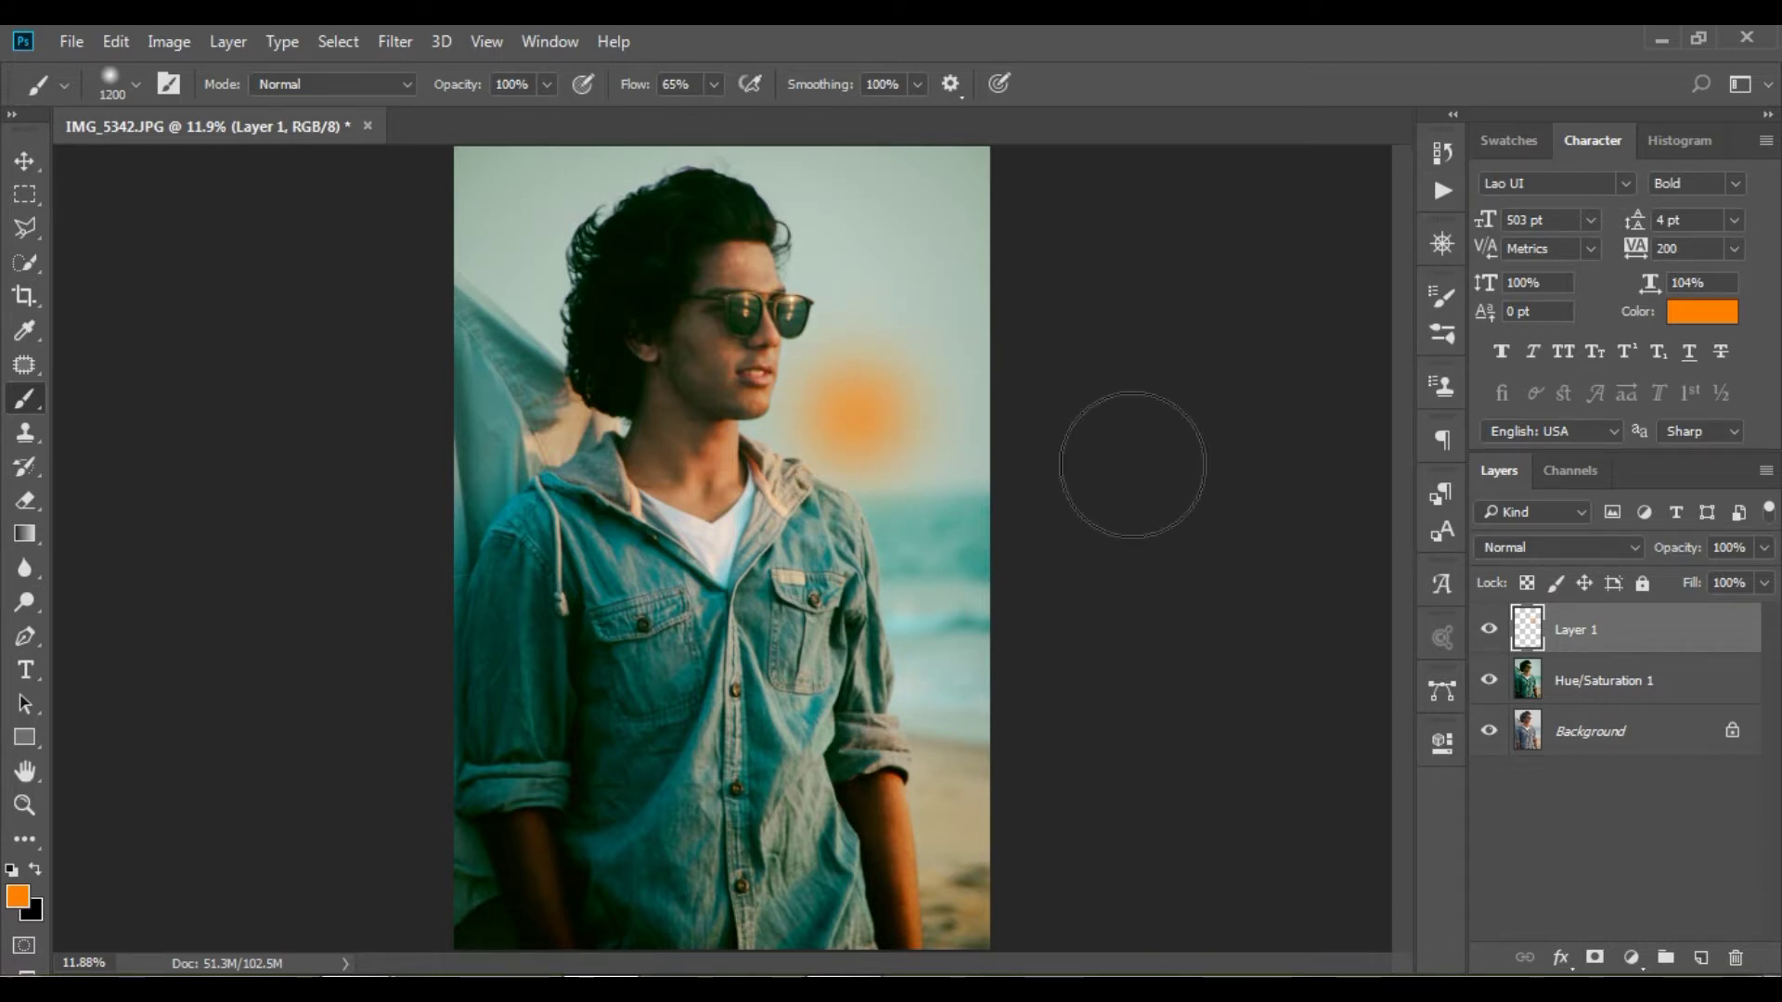
pyautogui.click(1565, 548)
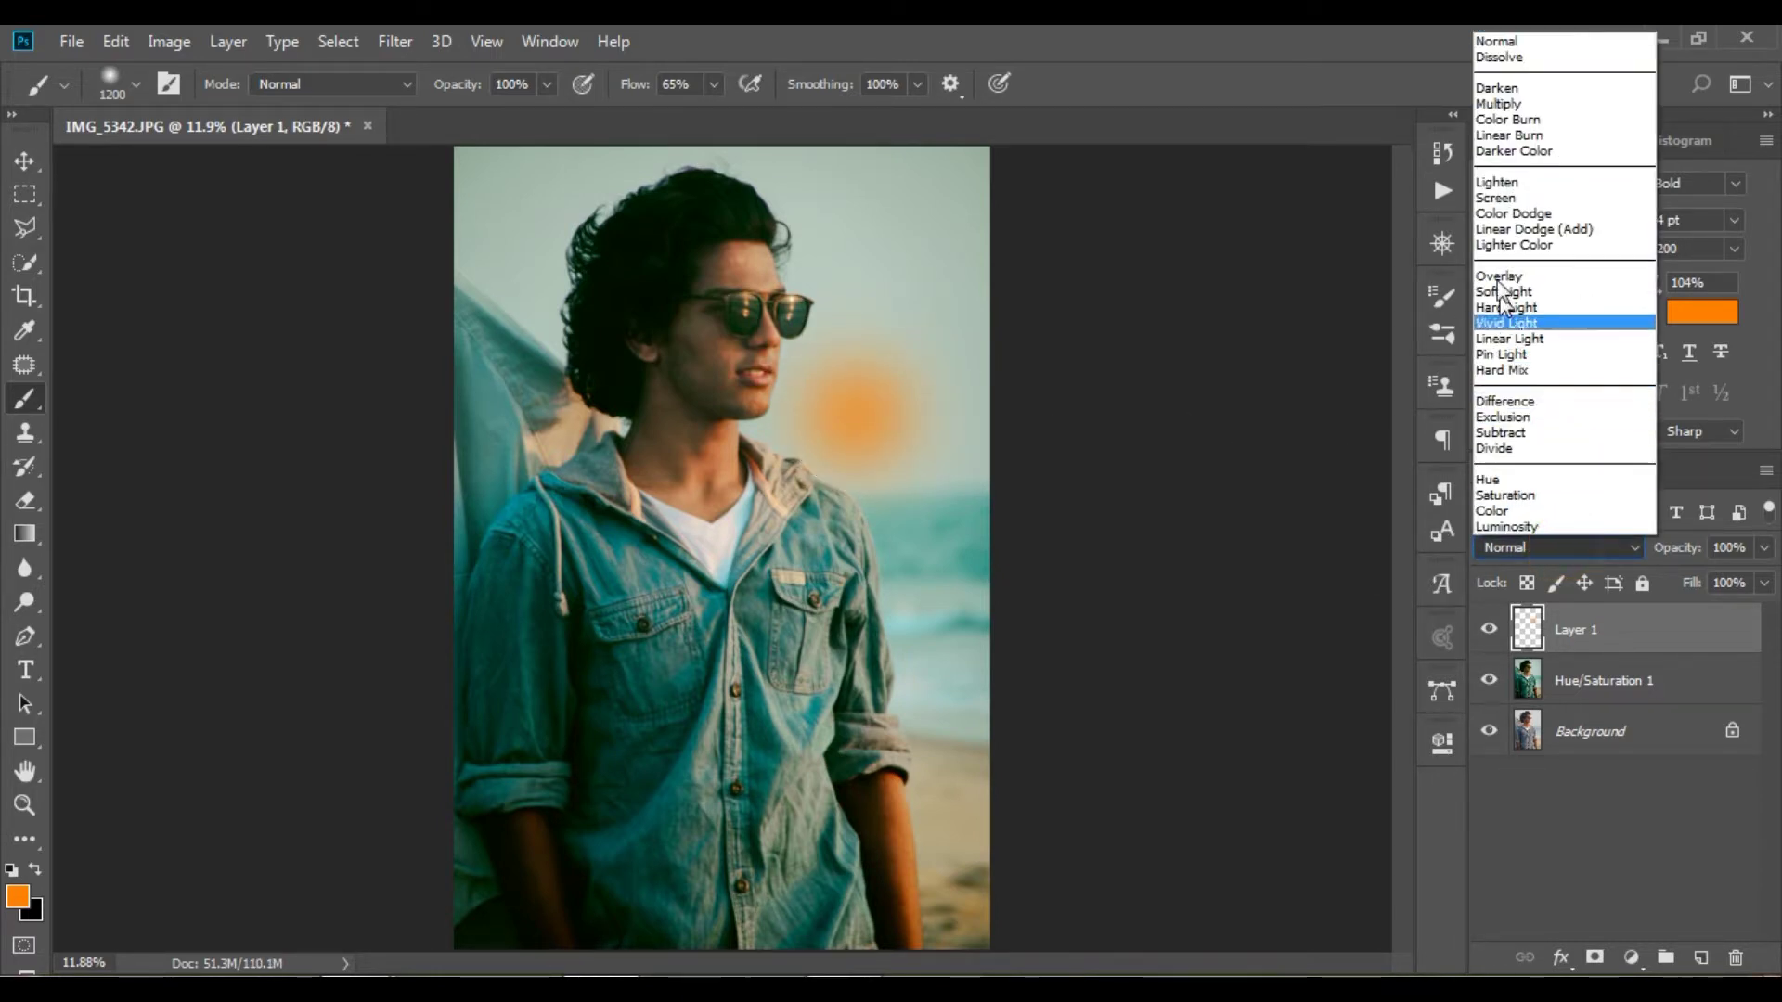
pyautogui.click(1494, 198)
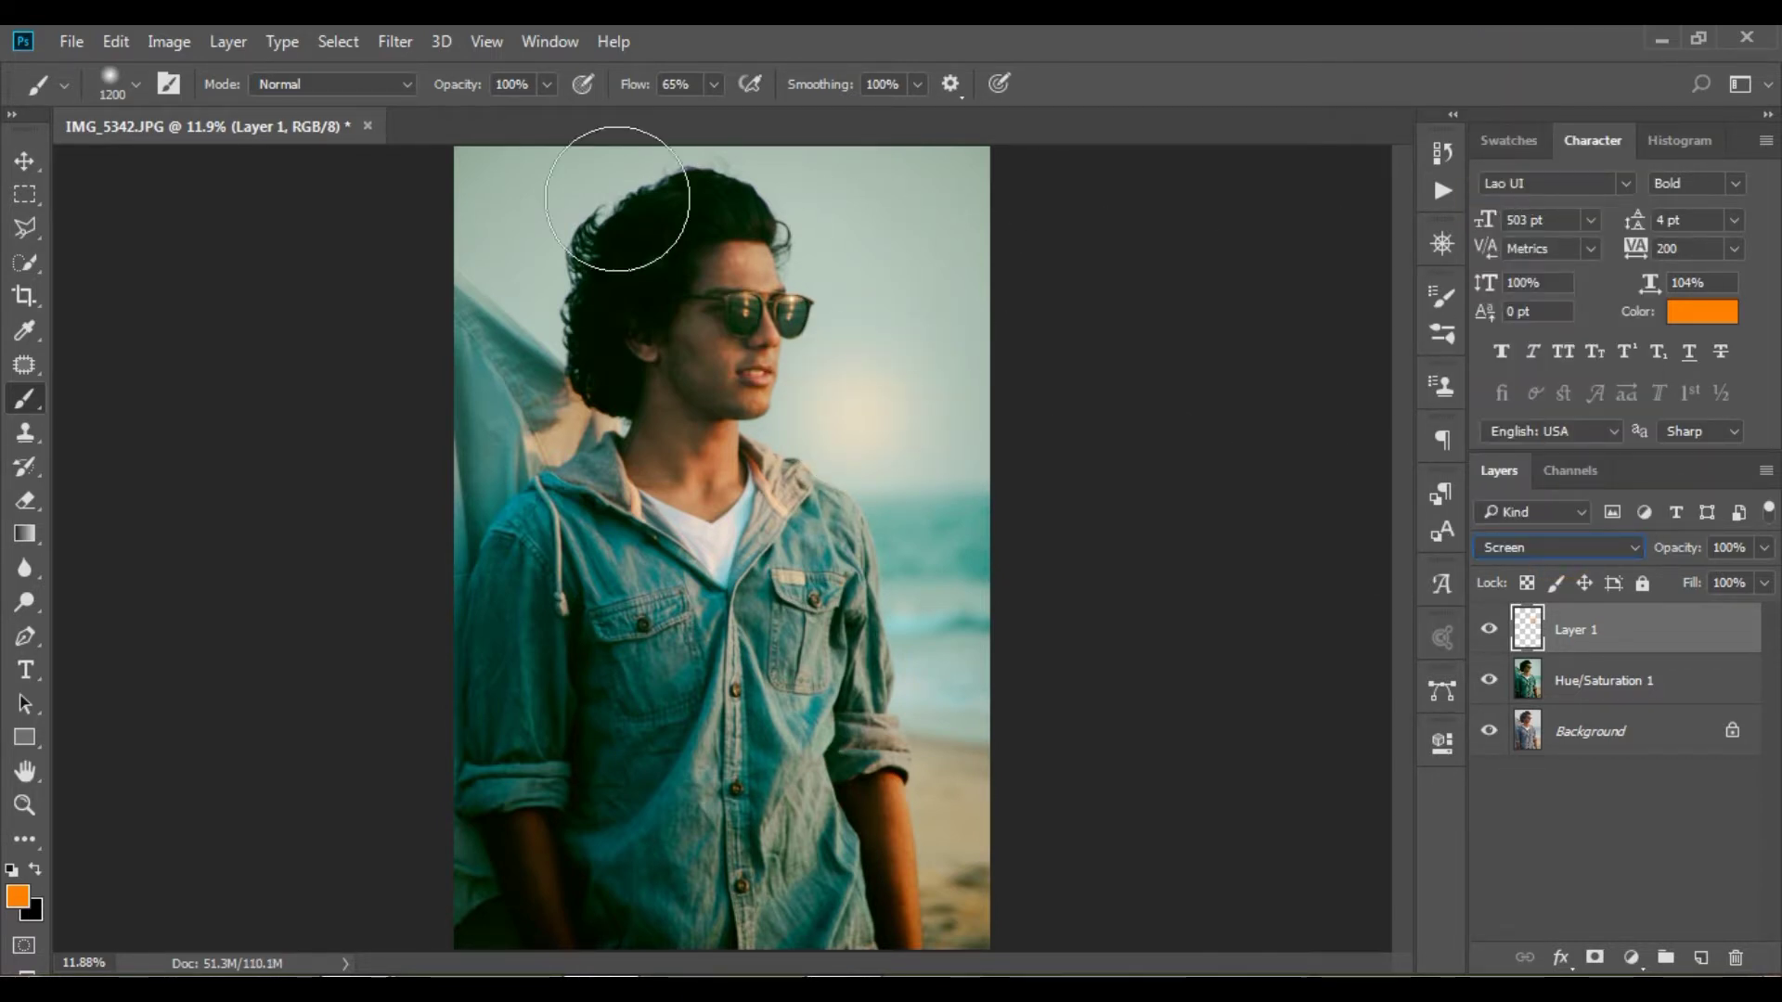
# Enlarge and reposition the orange glow over the portrait's left edge.
pyautogui.click(26, 167)
pyautogui.moveTo(986, 566)
pyautogui.mouseDown()
pyautogui.moveTo(1132, 371)
pyautogui.moveTo(837, 586)
pyautogui.moveTo(1032, 820)
pyautogui.mouseUp()
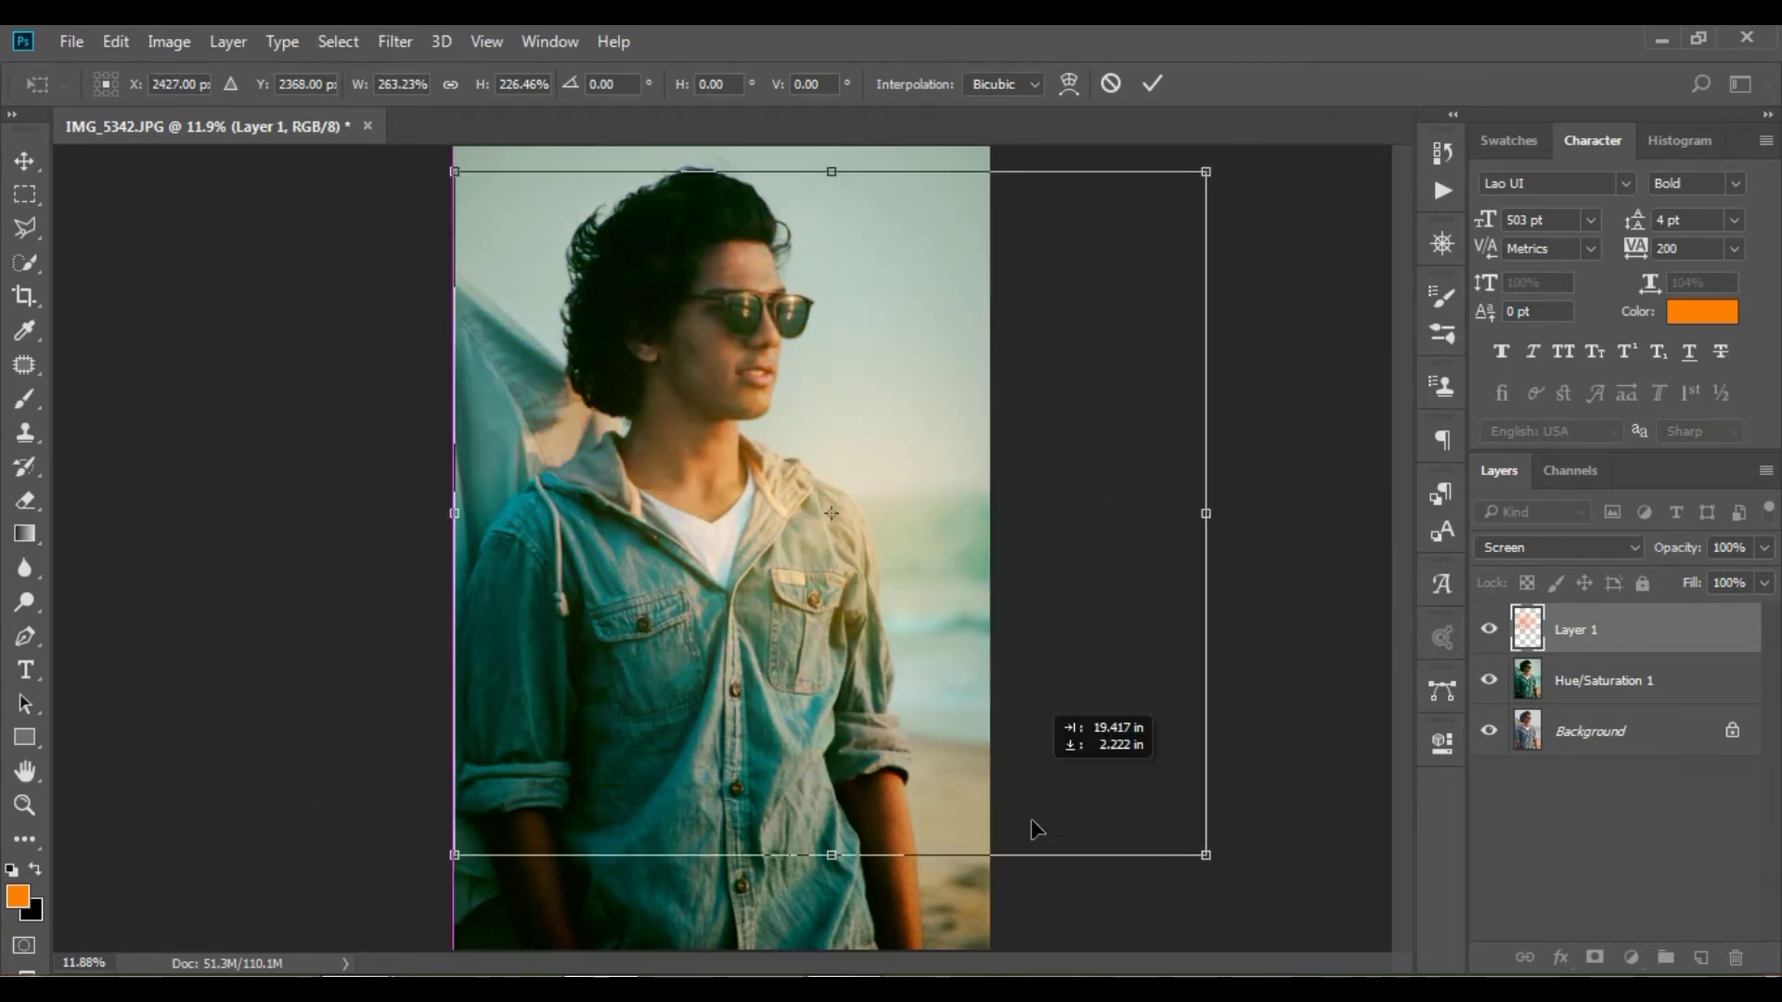
pyautogui.moveTo(1032, 825); pyautogui.dragTo(837, 839)
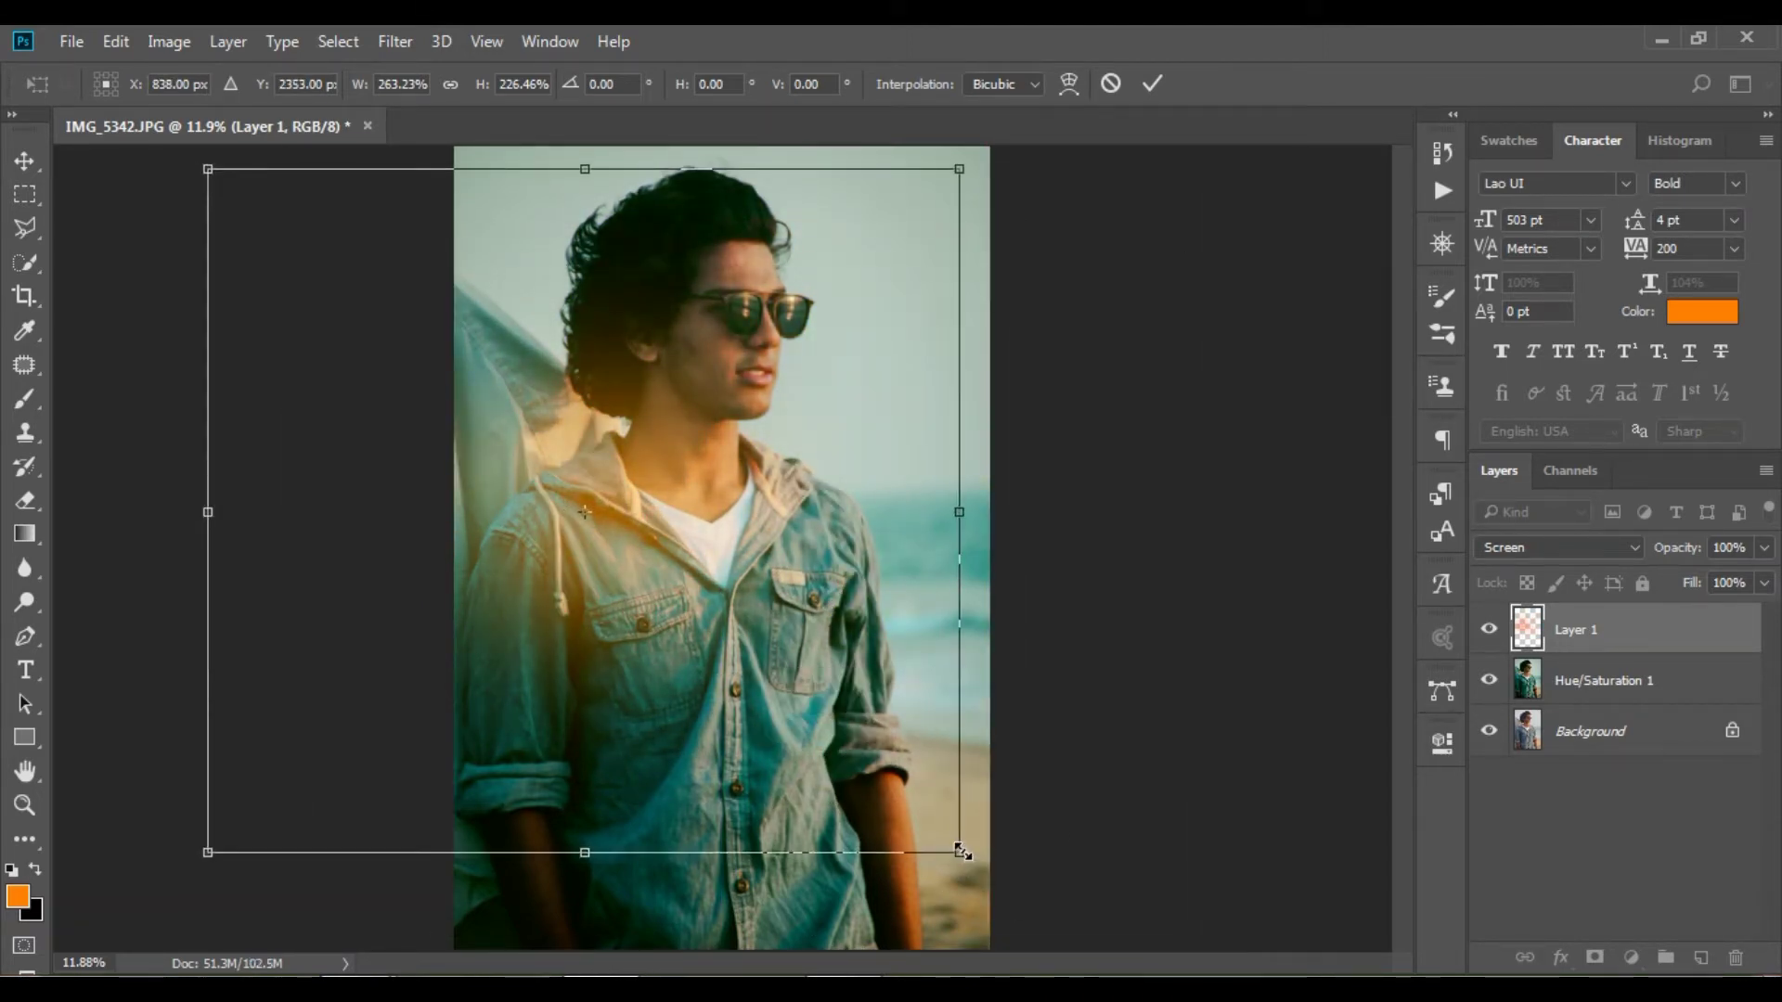
pyautogui.moveTo(962, 850); pyautogui.dragTo(1300, 947)
pyautogui.moveTo(888, 594); pyautogui.dragTo(798, 587)
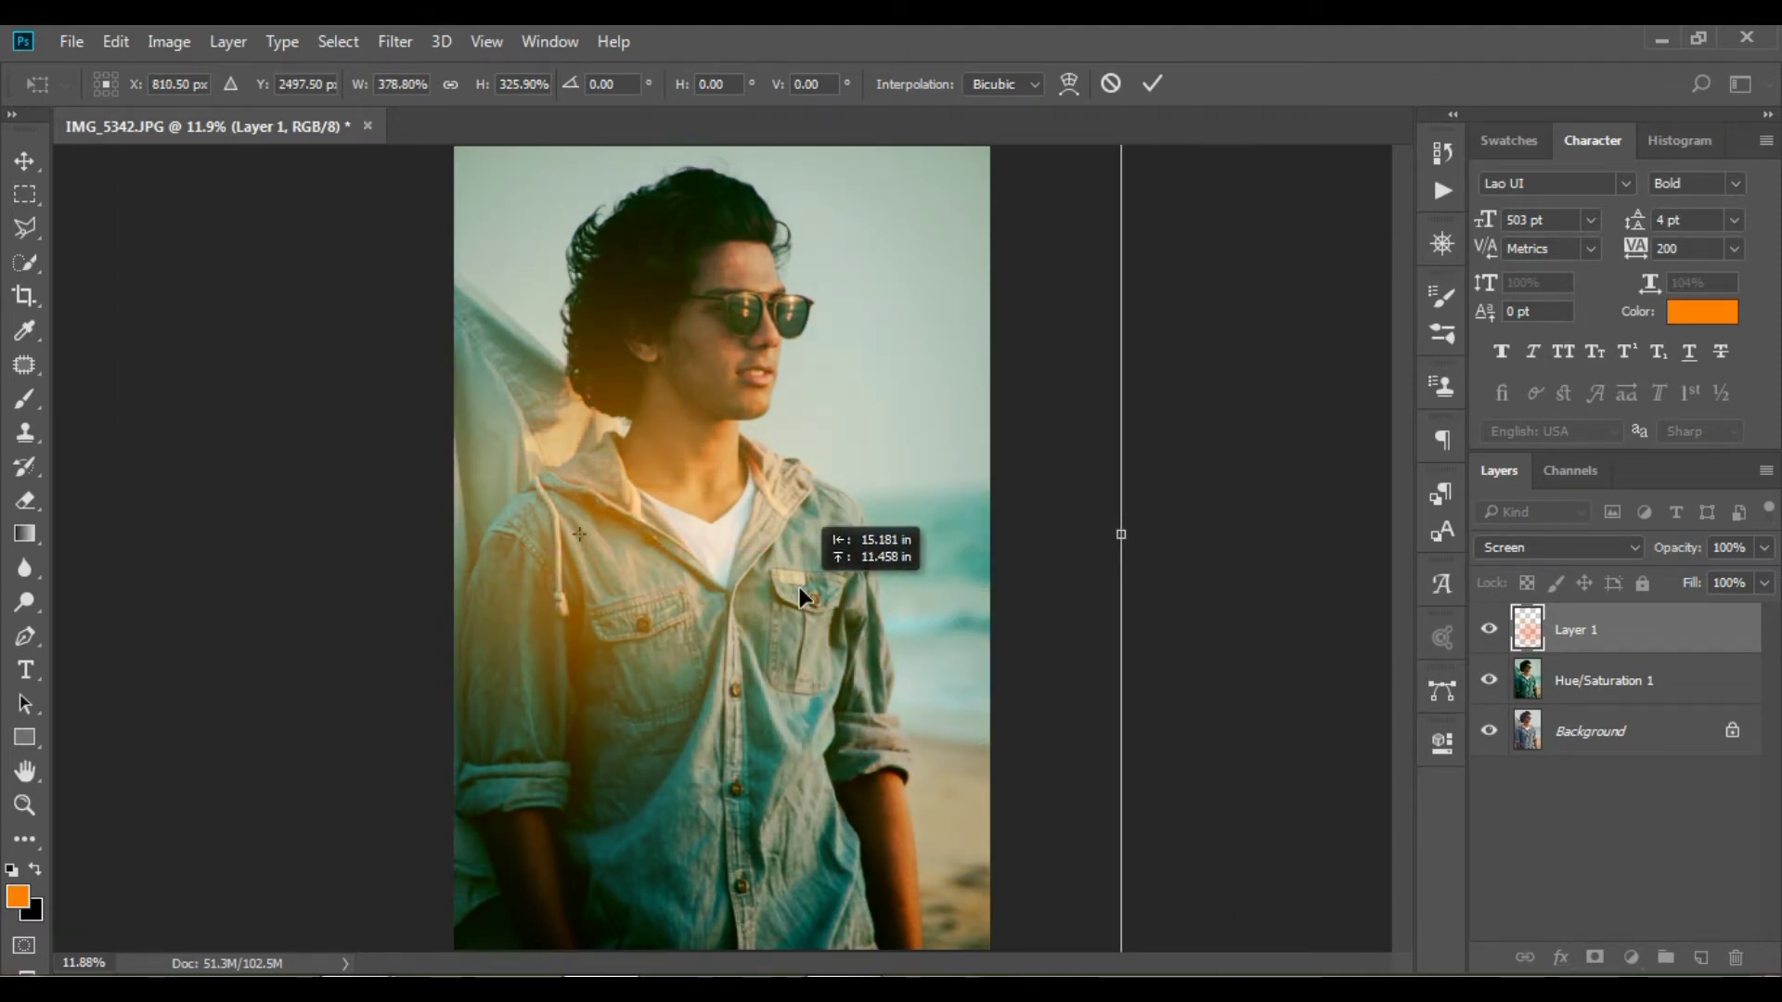
pyautogui.click(1156, 88)
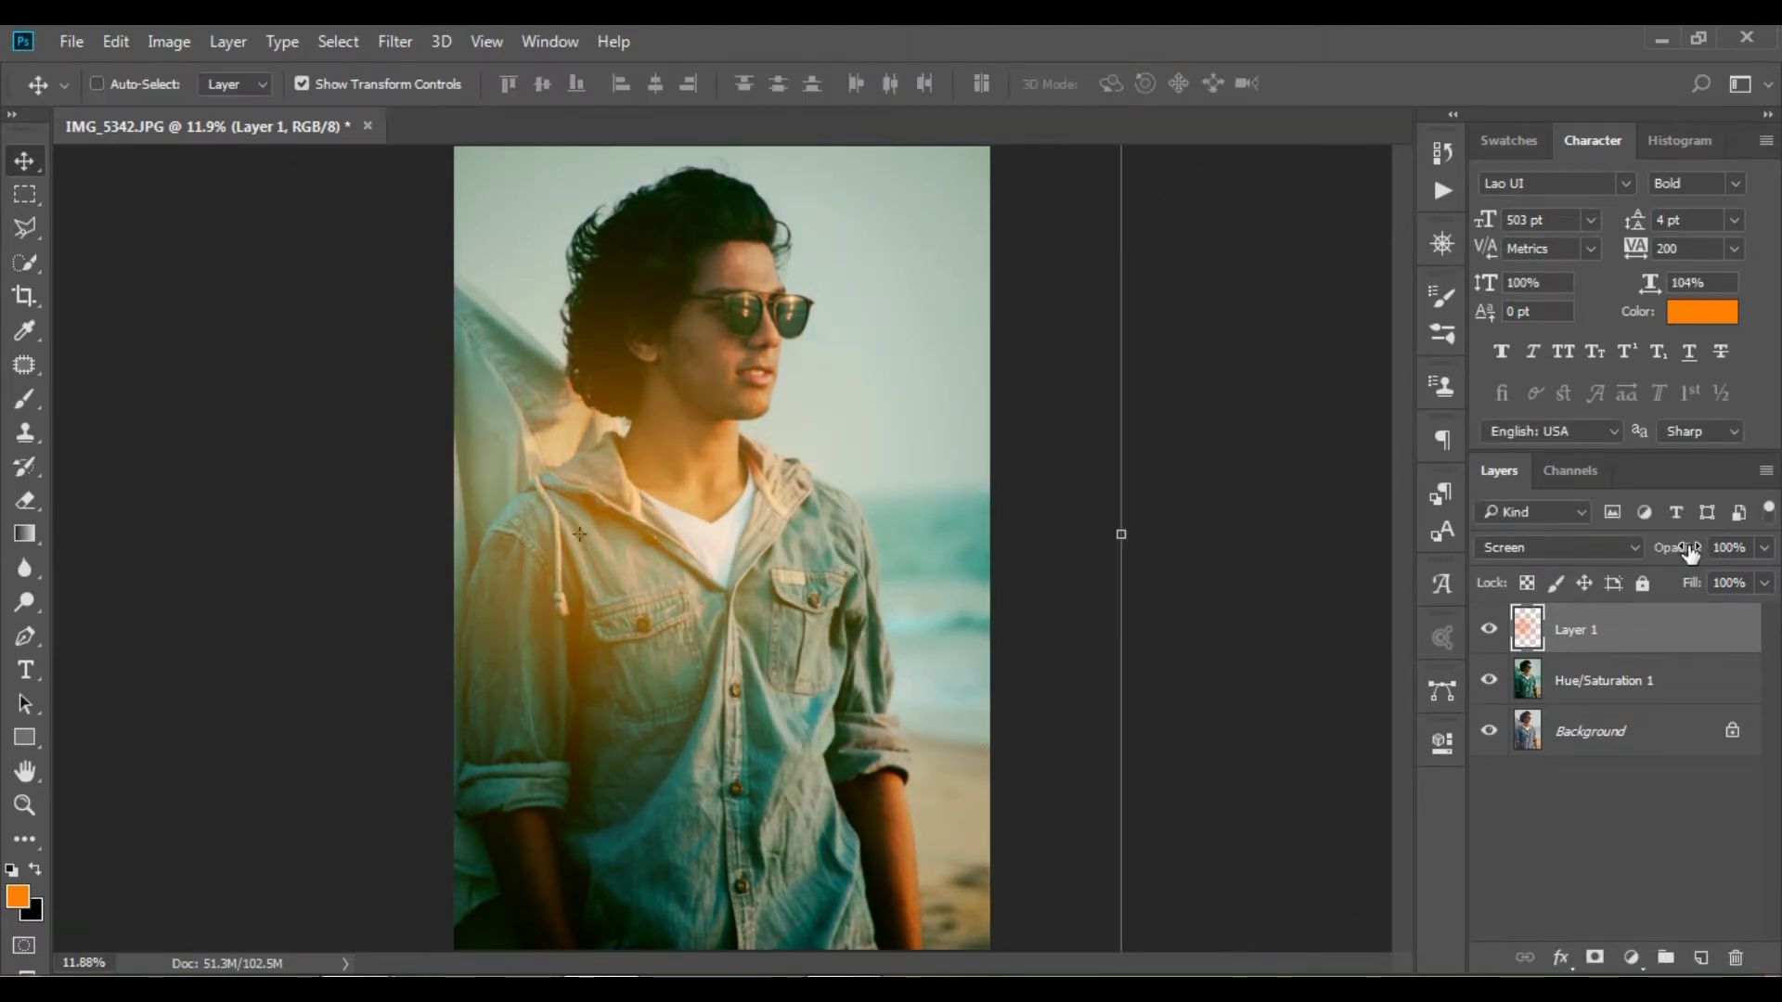
# Set the glow layer to 27% opacity and 57% fill.
pyautogui.moveTo(1684, 547); pyautogui.dragTo(1588, 547)
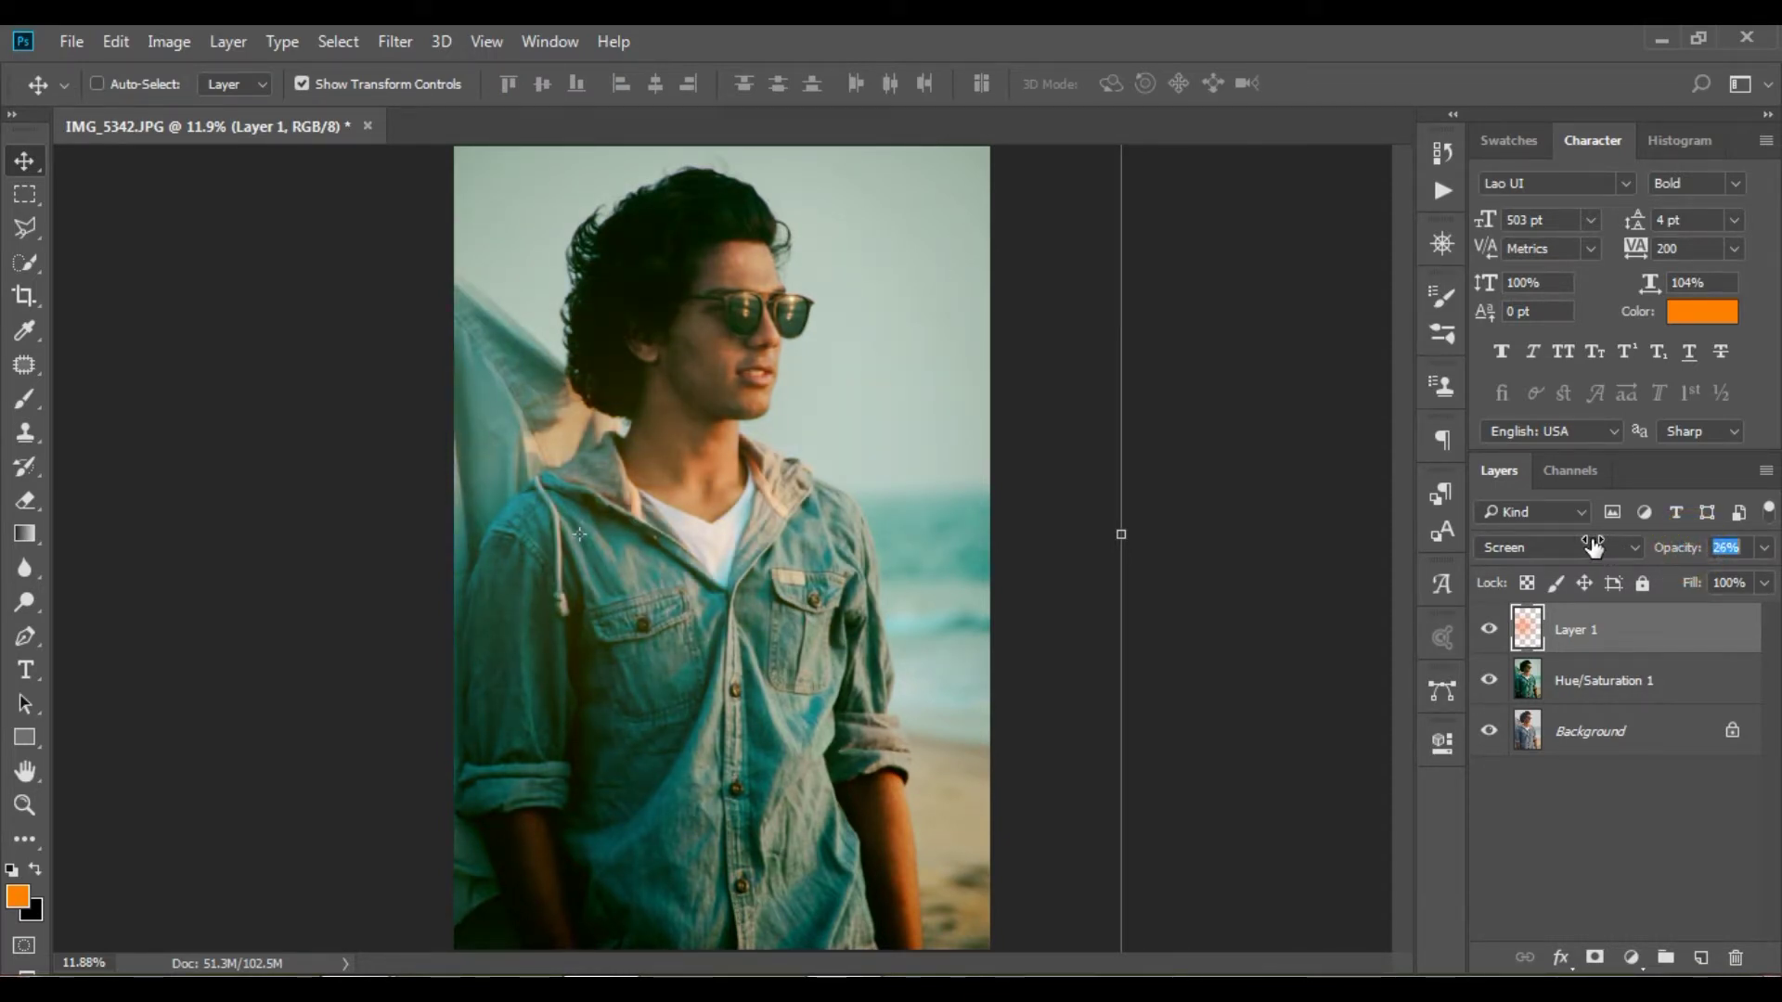
pyautogui.click(1718, 547)
pyautogui.write('27')
pyautogui.press('Return')
pyautogui.click(1491, 628)
pyautogui.moveTo(1702, 582); pyautogui.dragTo(1678, 582)
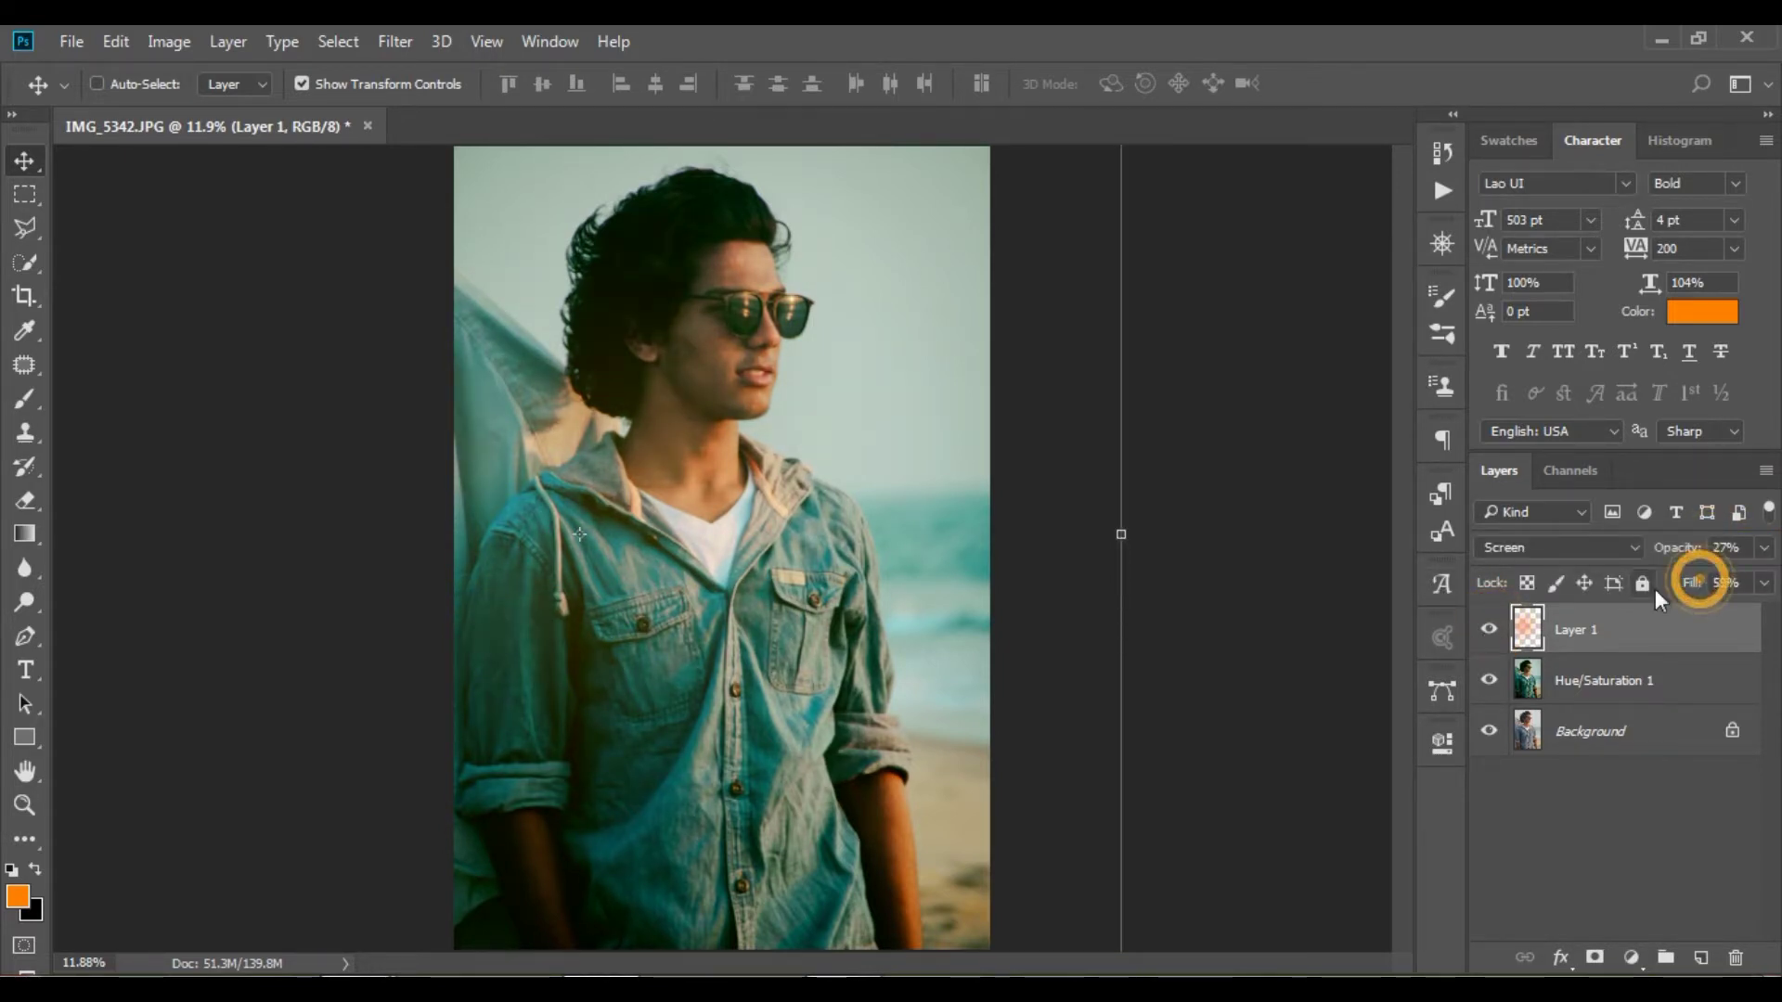
# Merge the glow layer with Hue/Saturation 1 and begin cropping the image.
pyautogui.keyDown('ctrl'); pyautogui.click(1608, 689); pyautogui.keyUp('ctrl')
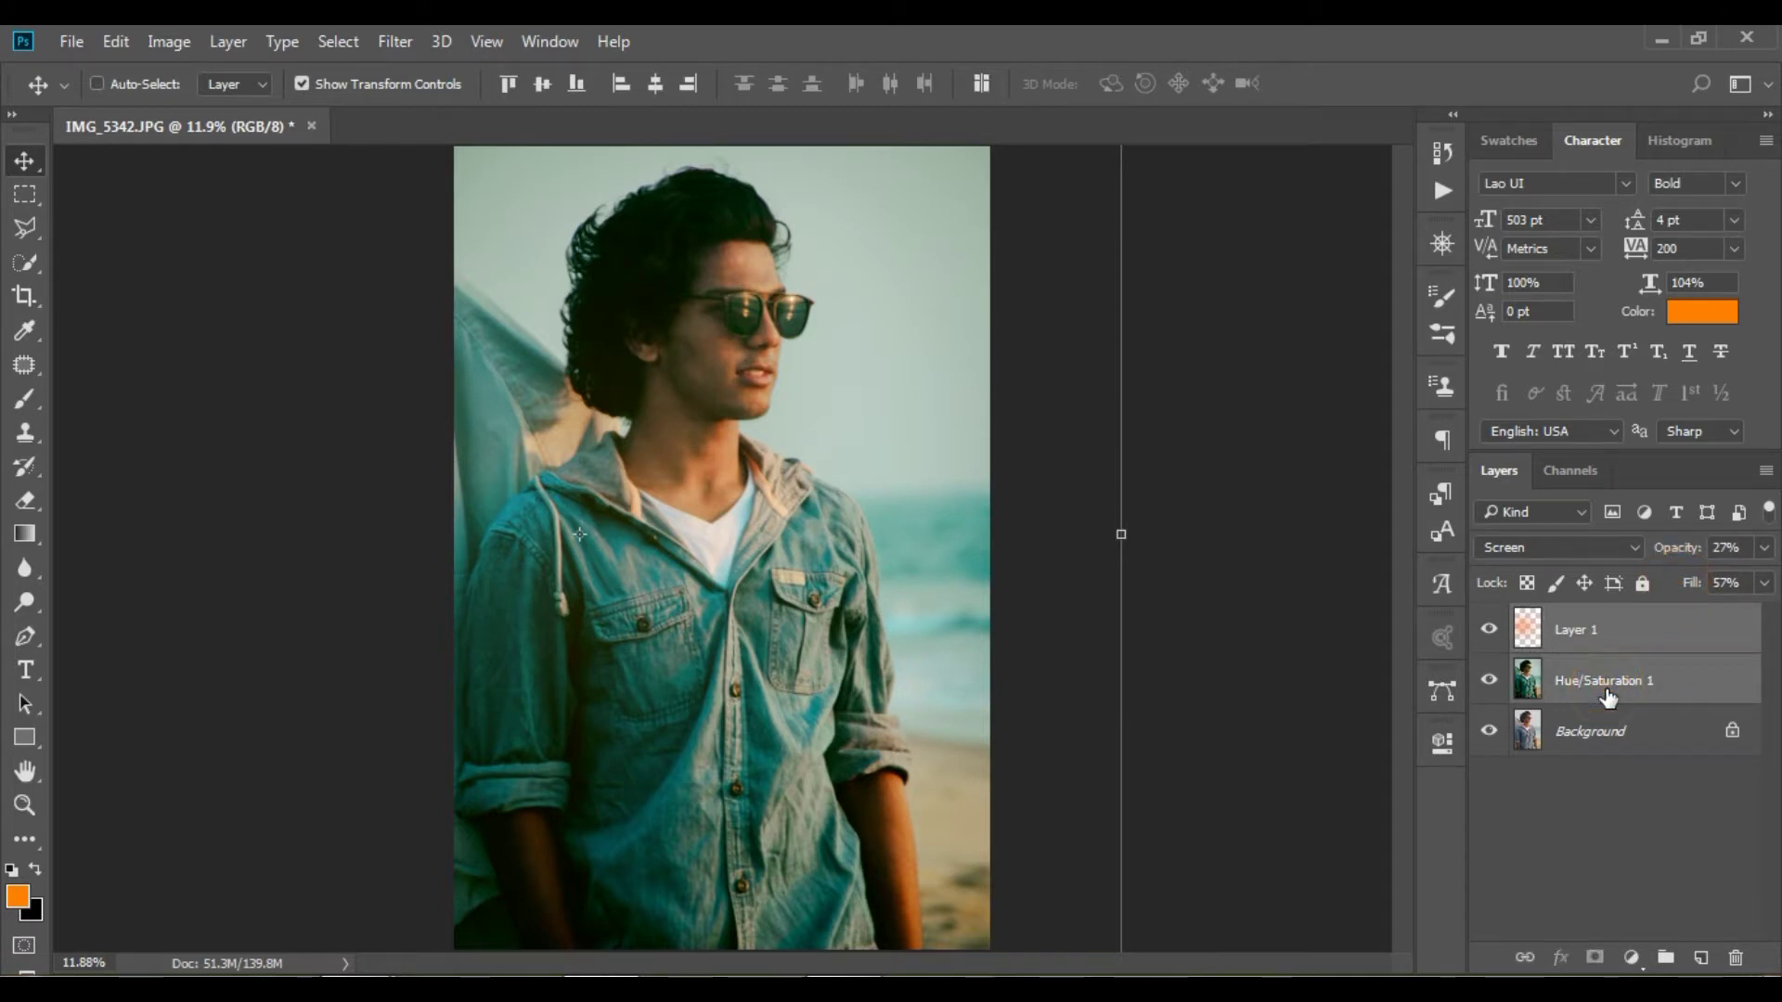
pyautogui.hotkey('ctrl', 'e')
pyautogui.click(24, 295)
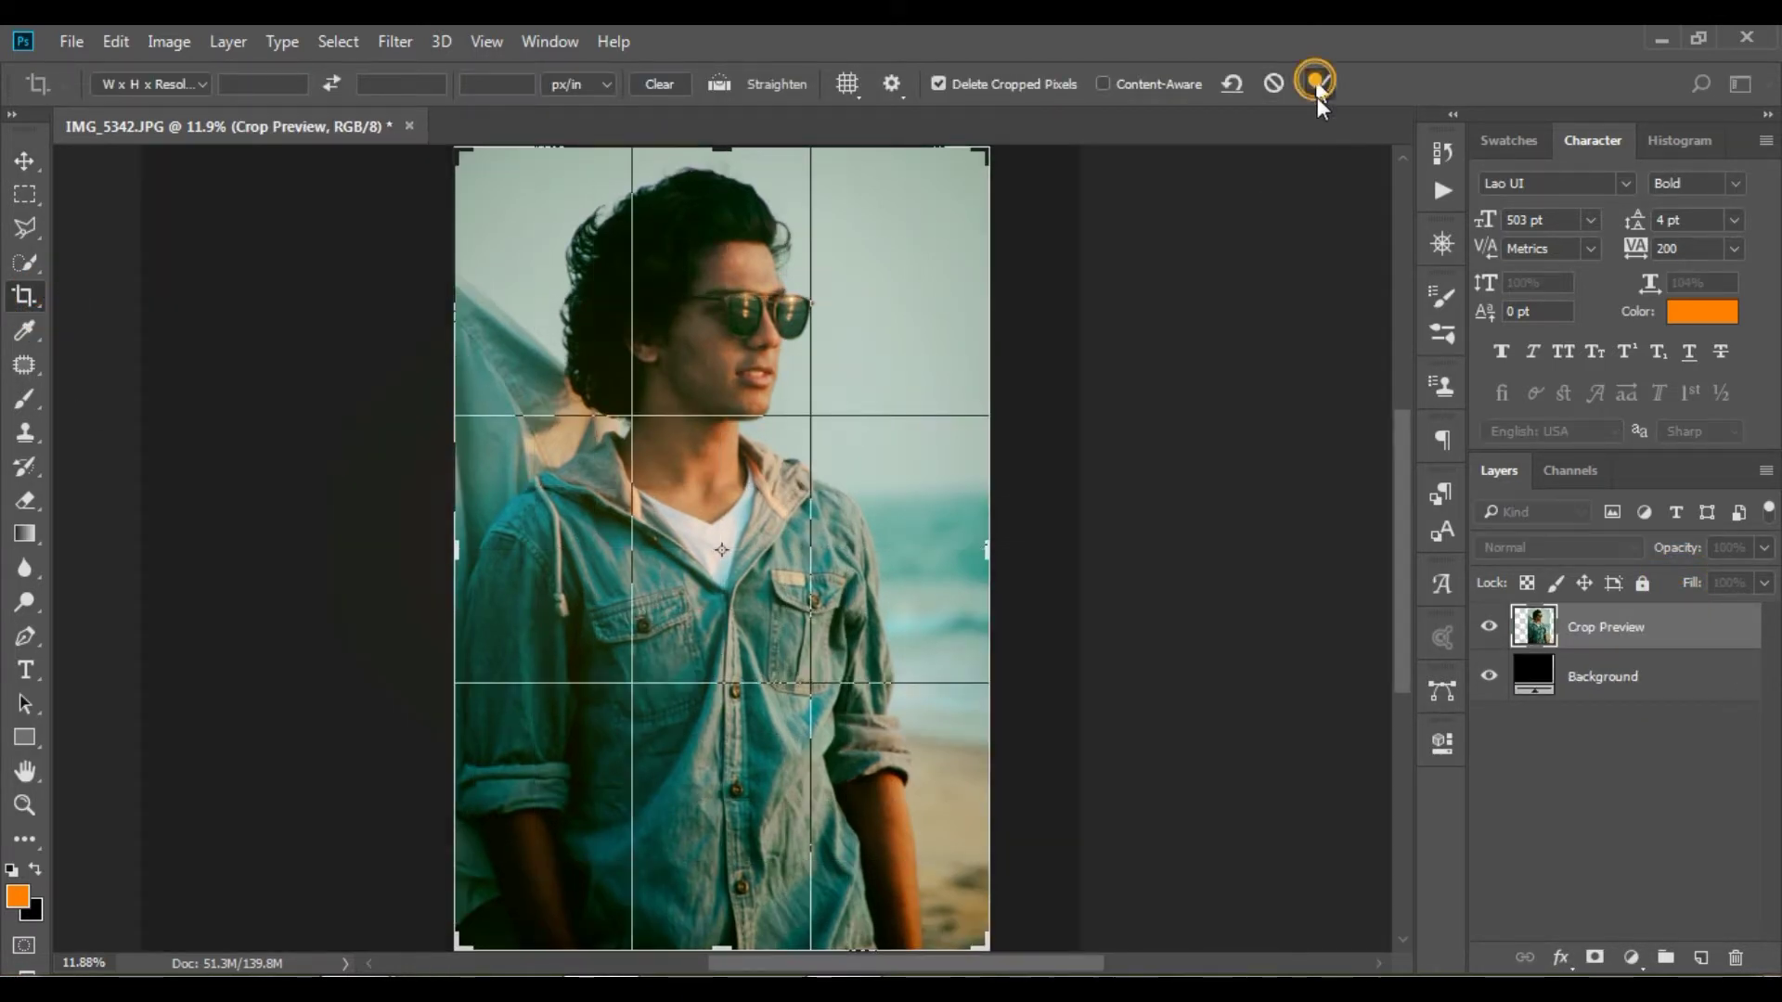
# Commit the crop and apply a Camera Raw Filter with Clarity +3 and sharpening Amount 17.
pyautogui.click(1315, 83)
pyautogui.click(394, 41)
pyautogui.click(476, 193)
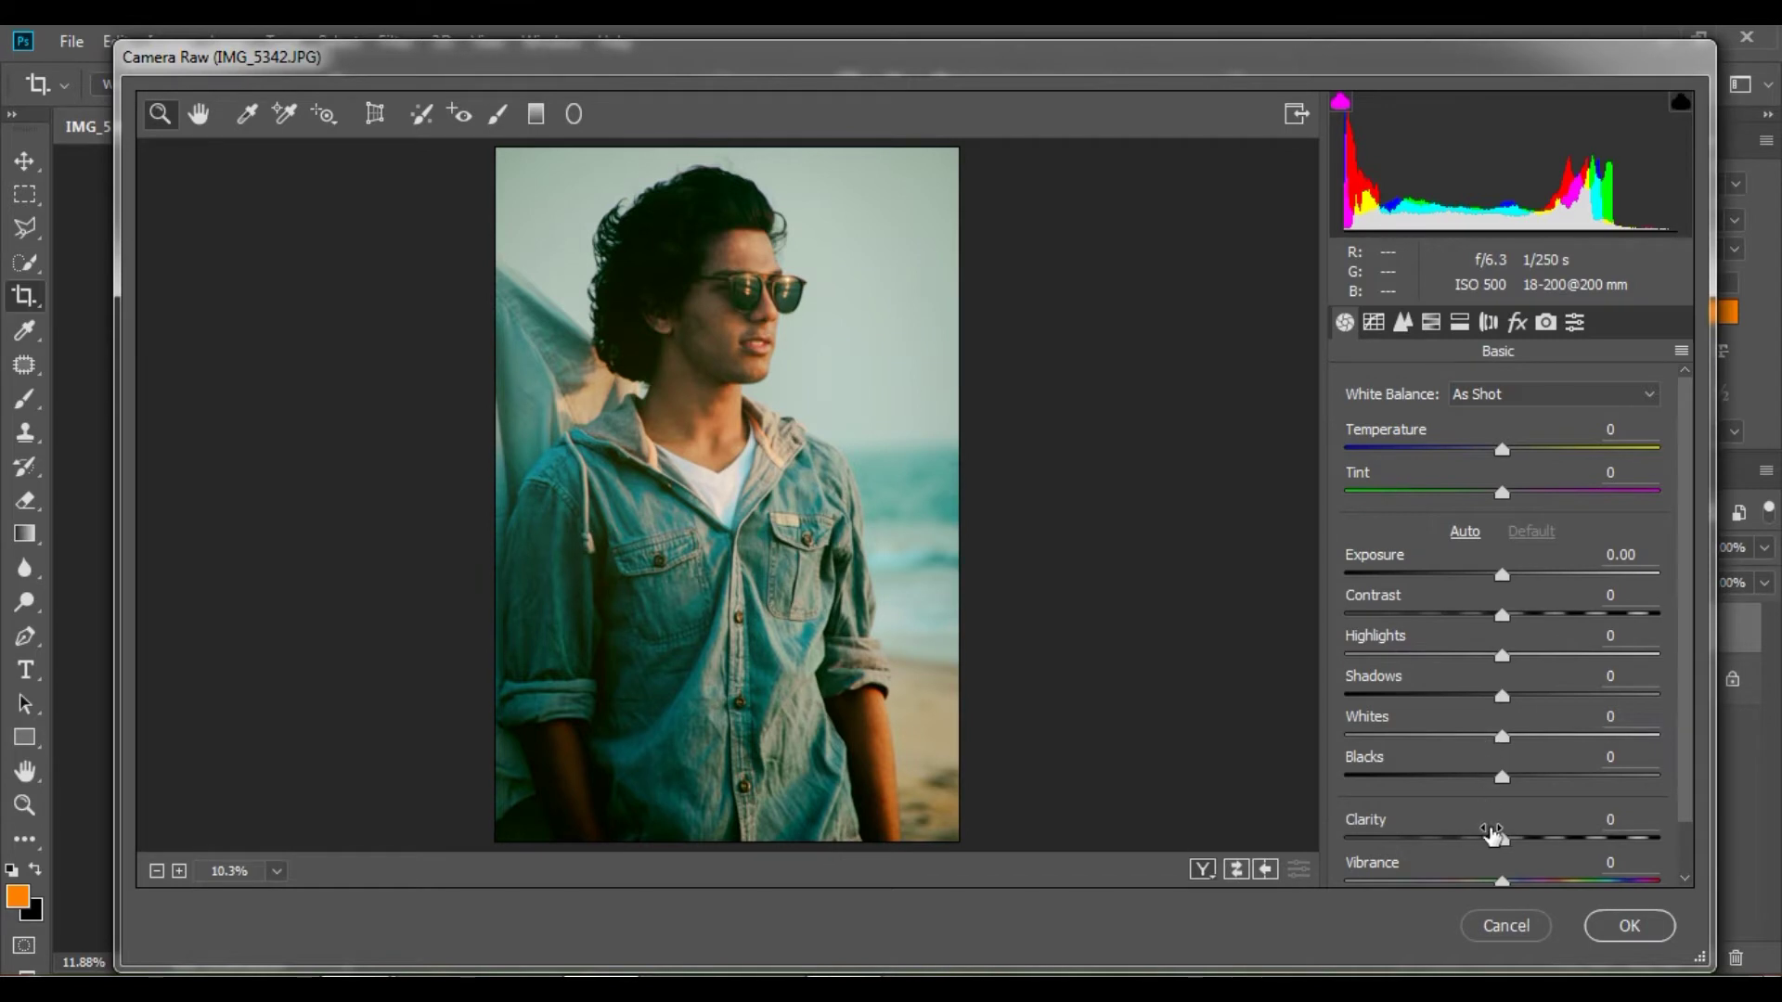
pyautogui.moveTo(1498, 839); pyautogui.dragTo(1505, 839)
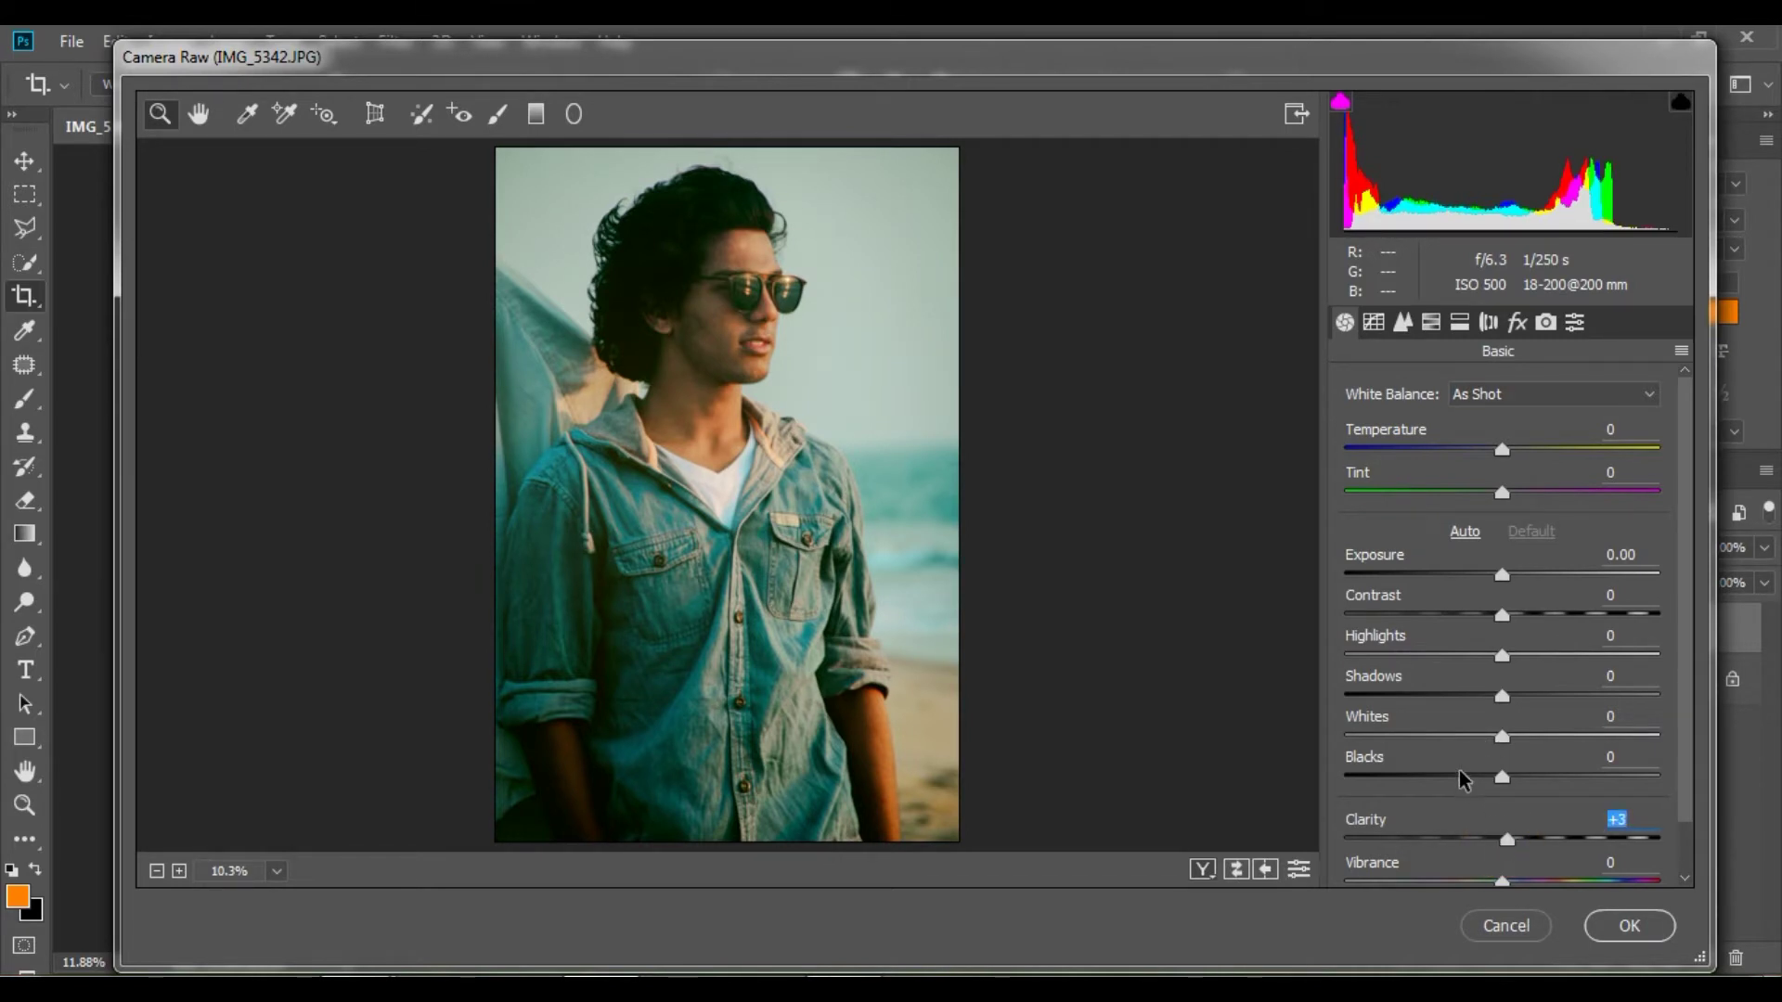
pyautogui.click(1403, 322)
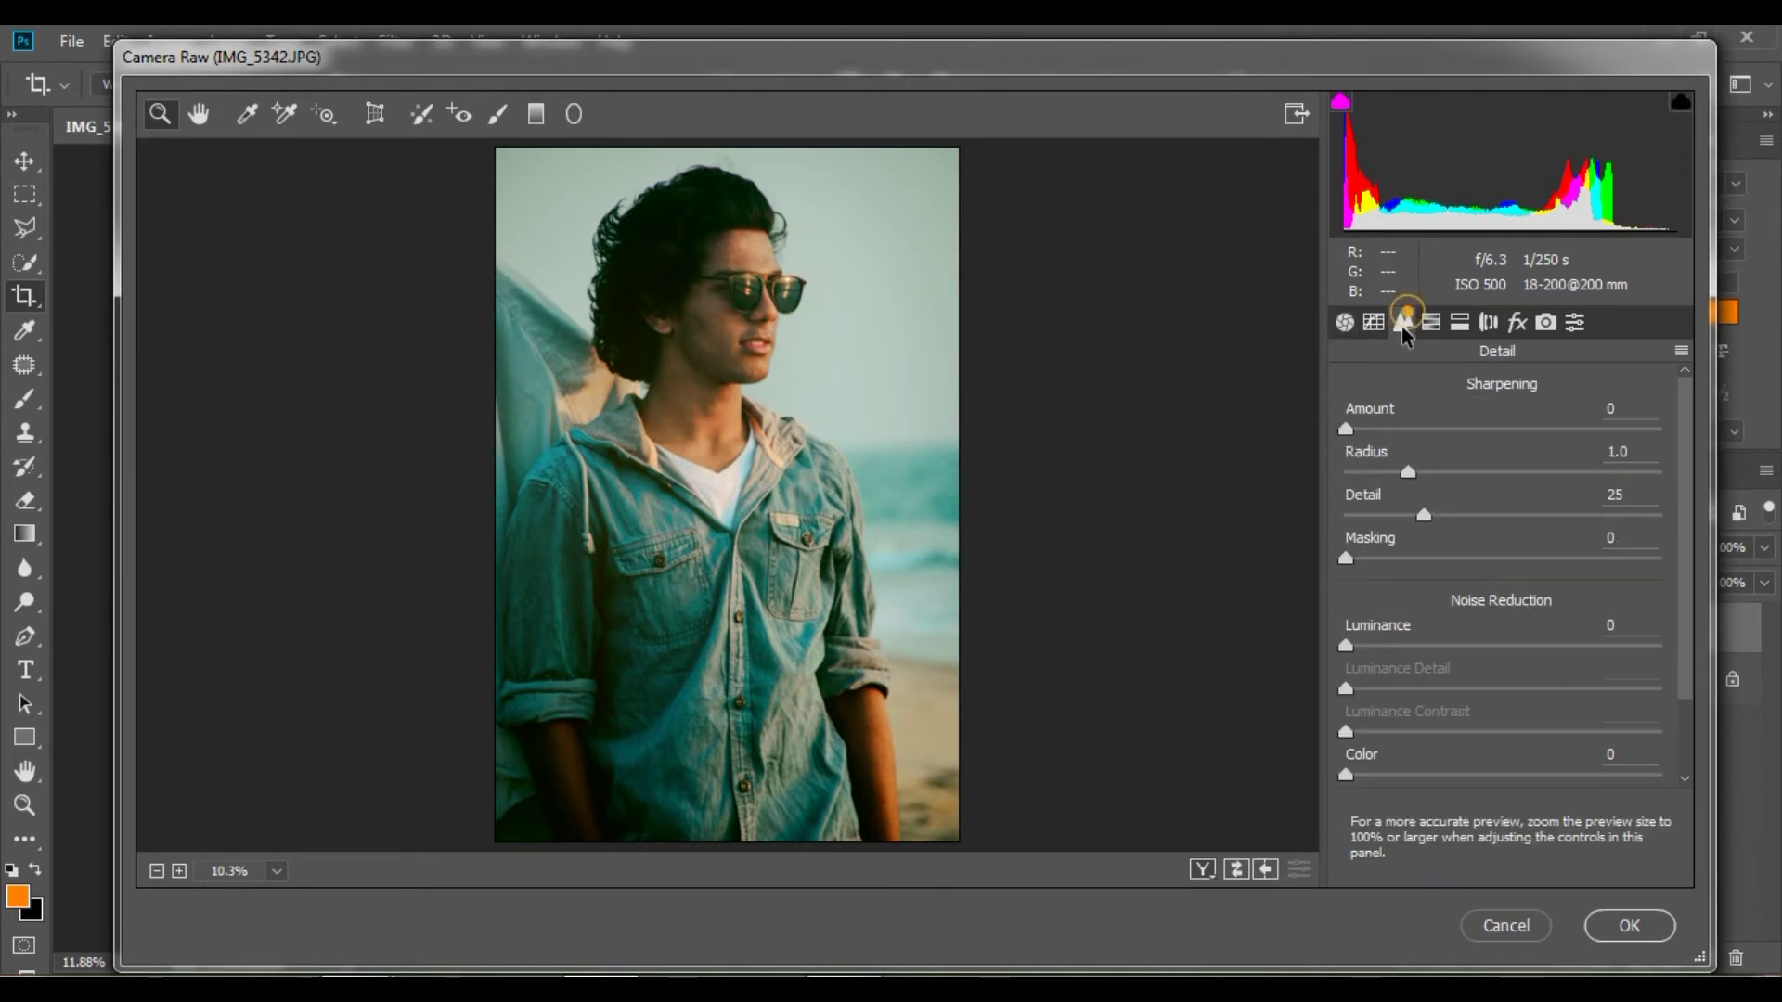
pyautogui.moveTo(1346, 429); pyautogui.dragTo(1380, 429)
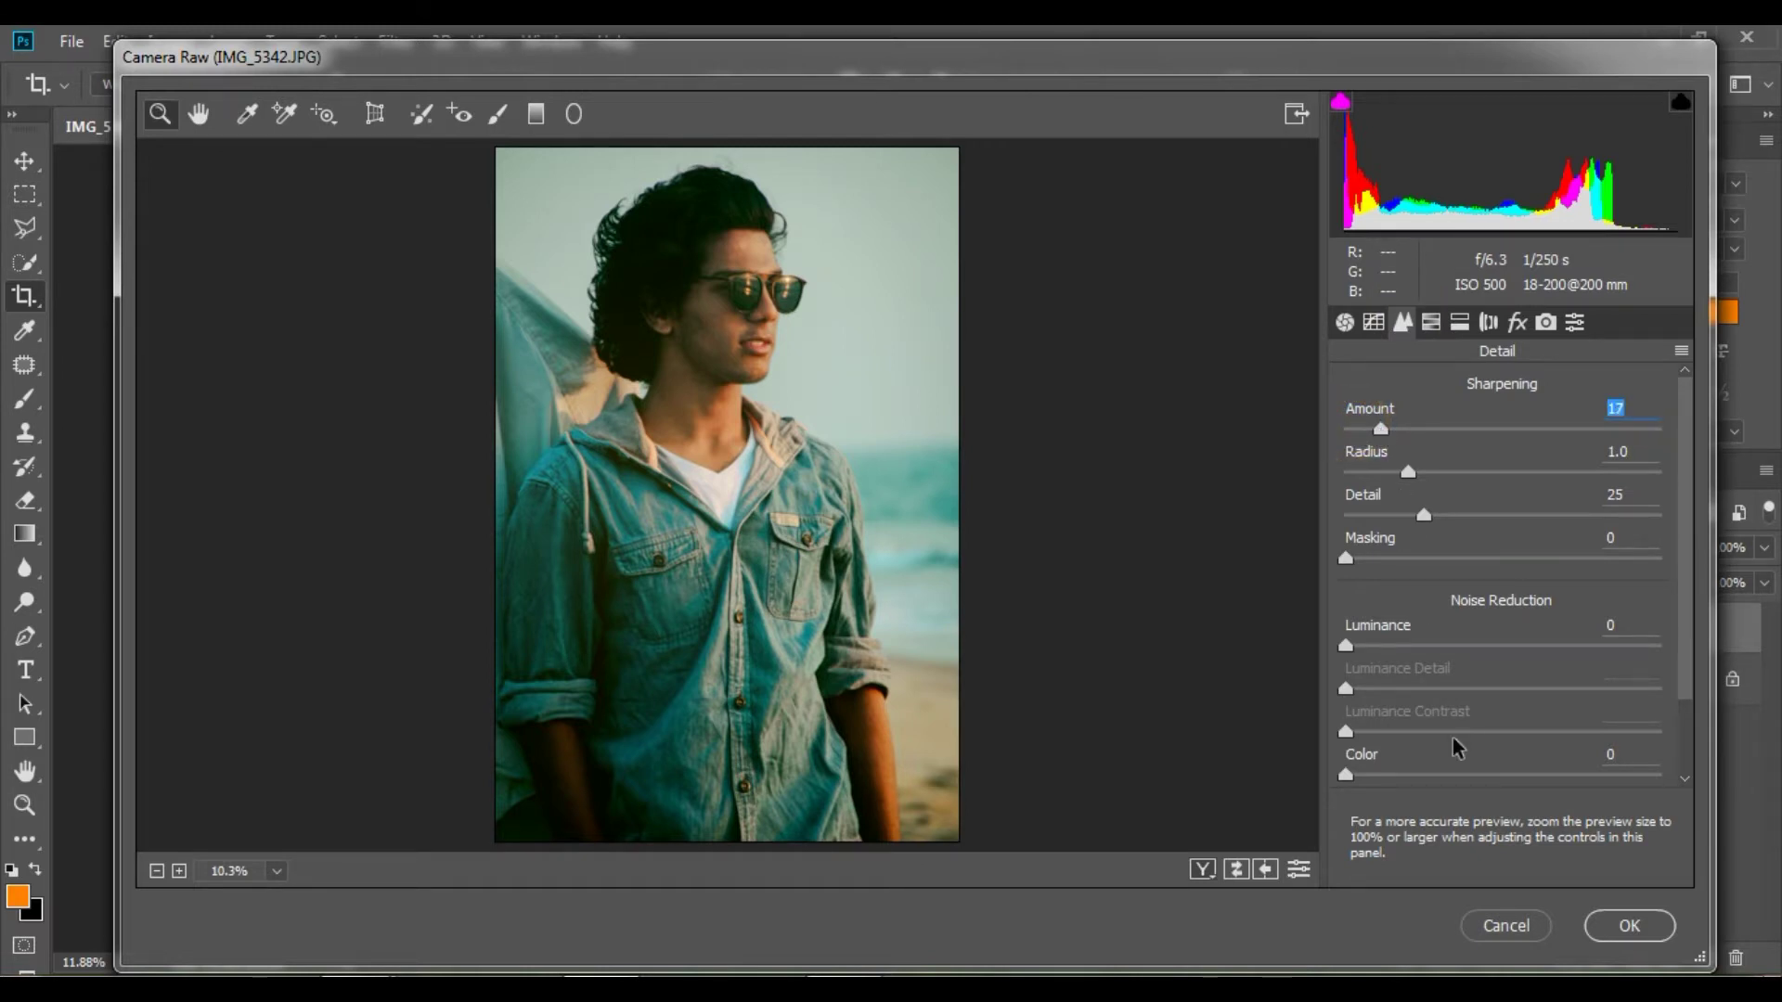
pyautogui.click(1620, 921)
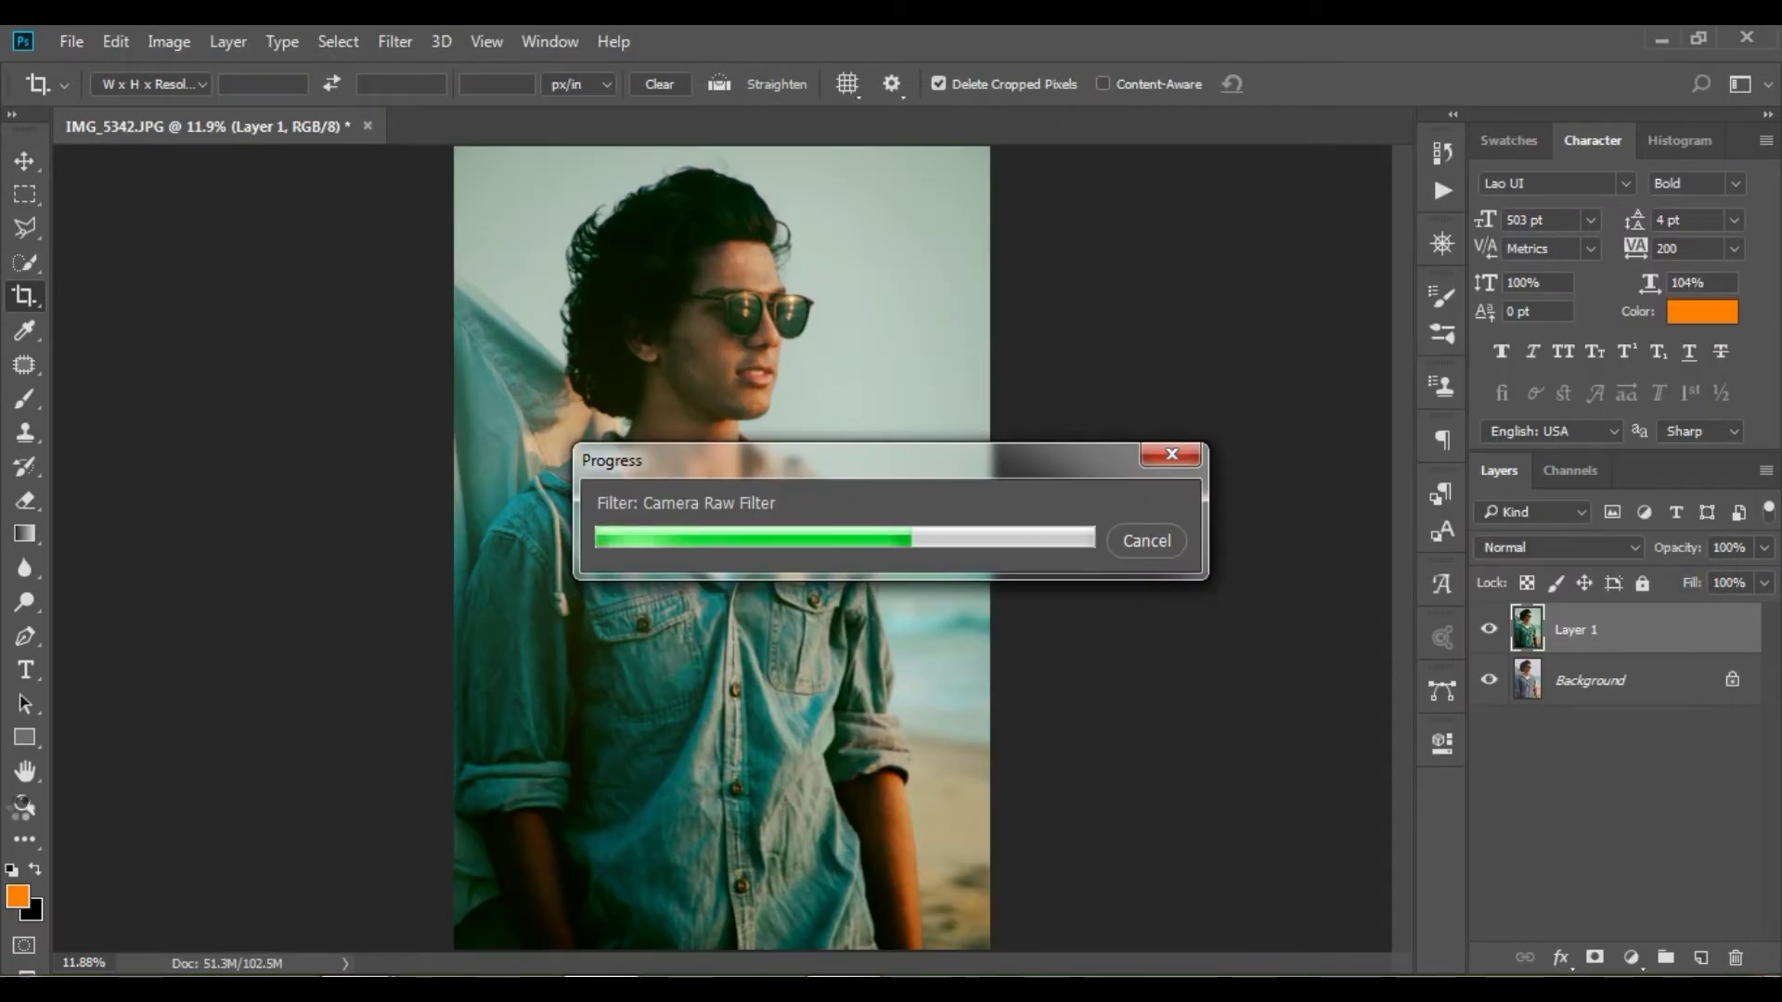
# Zoom in on the face and duplicate the portrait layer.
pyautogui.click(25, 805)
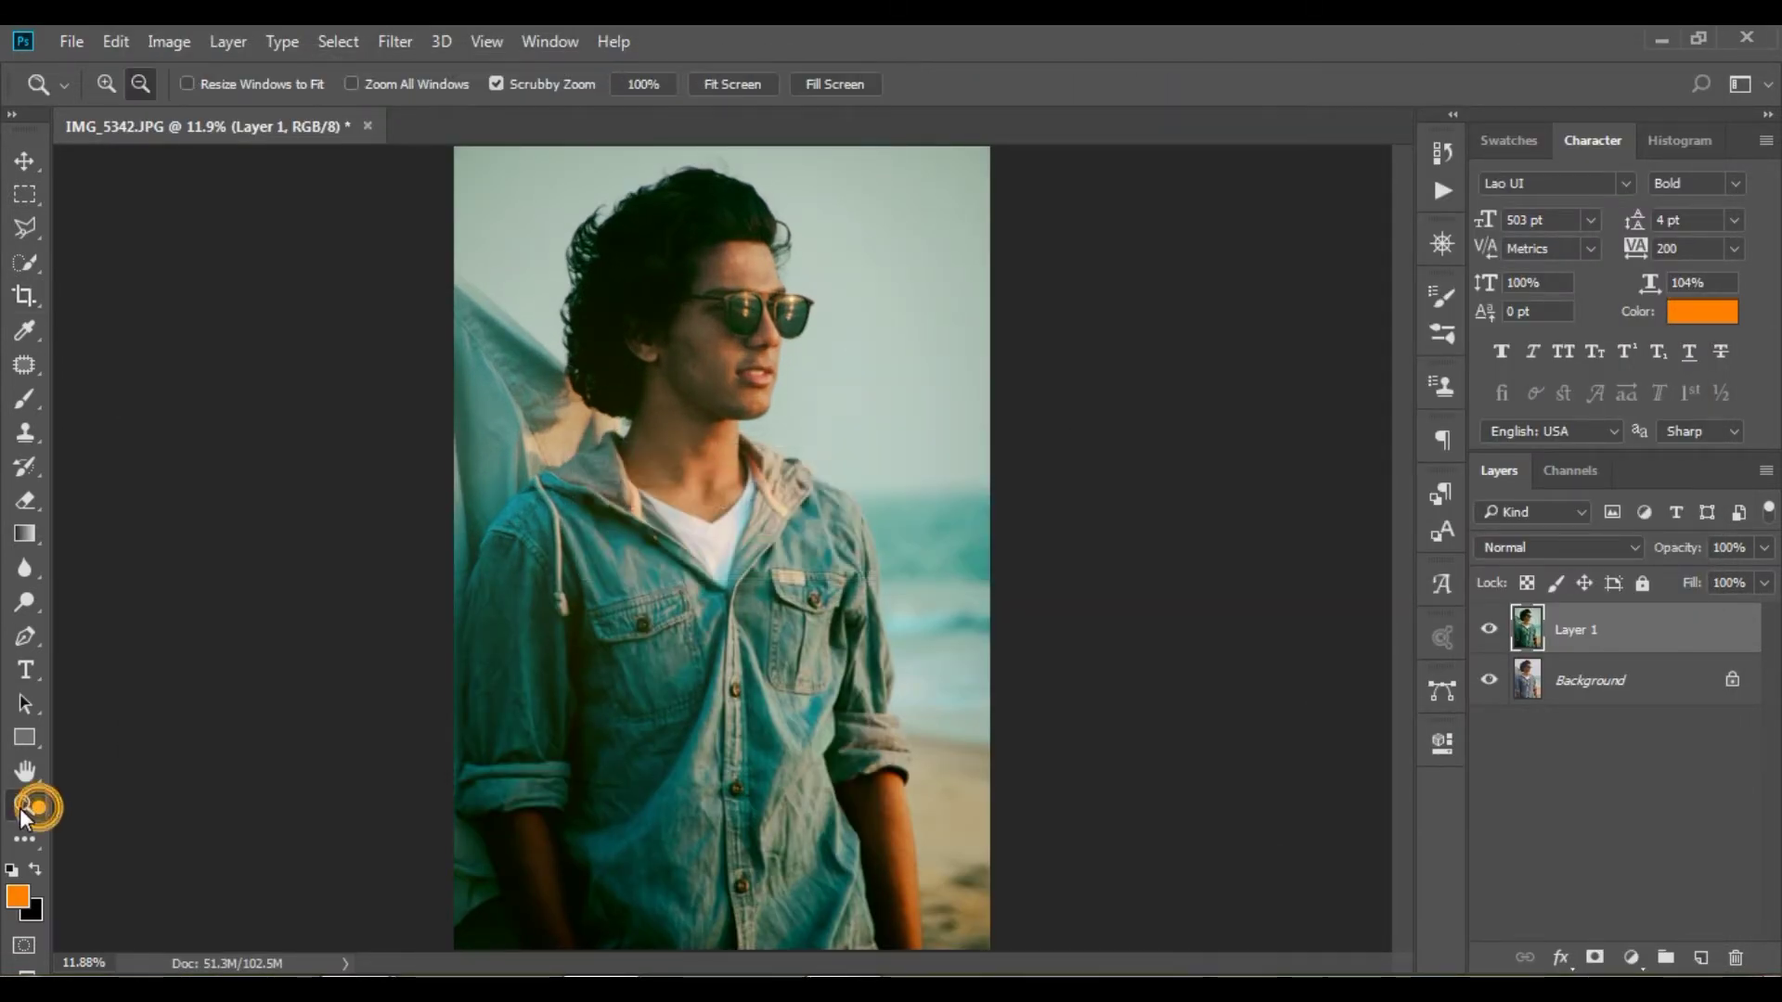
pyautogui.moveTo(700, 367); pyautogui.dragTo(816, 506)
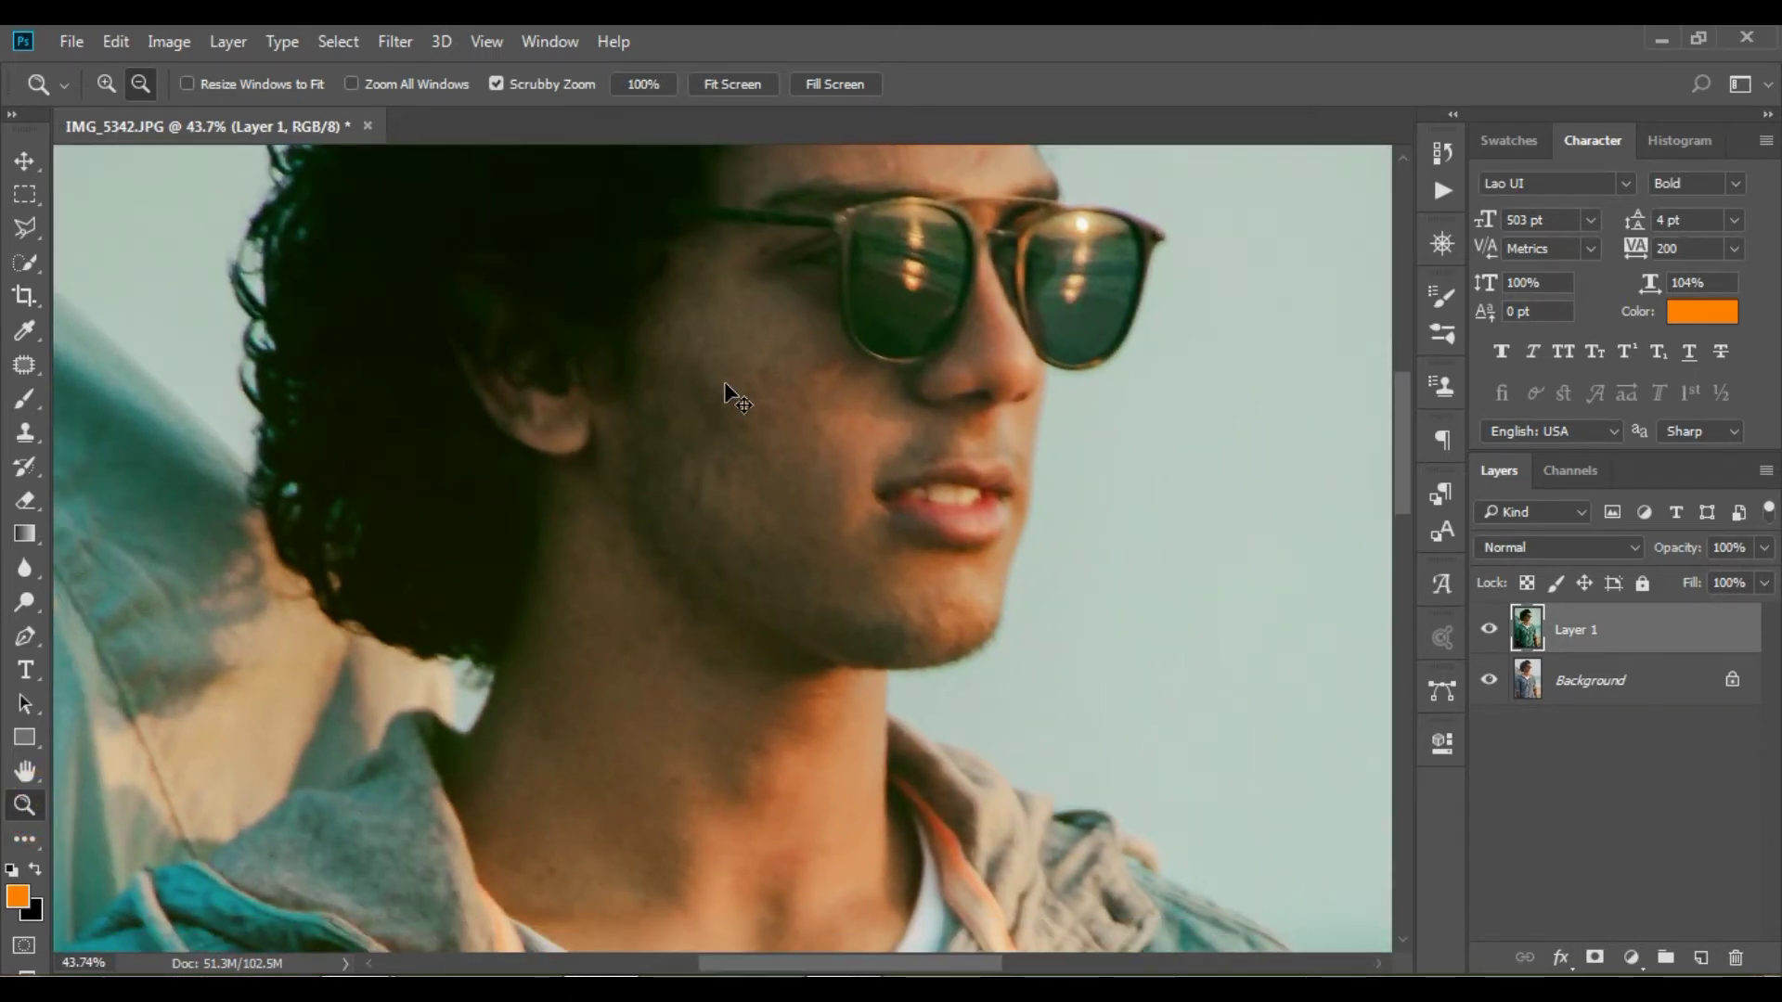
pyautogui.hotkey('ctrl', 'j')
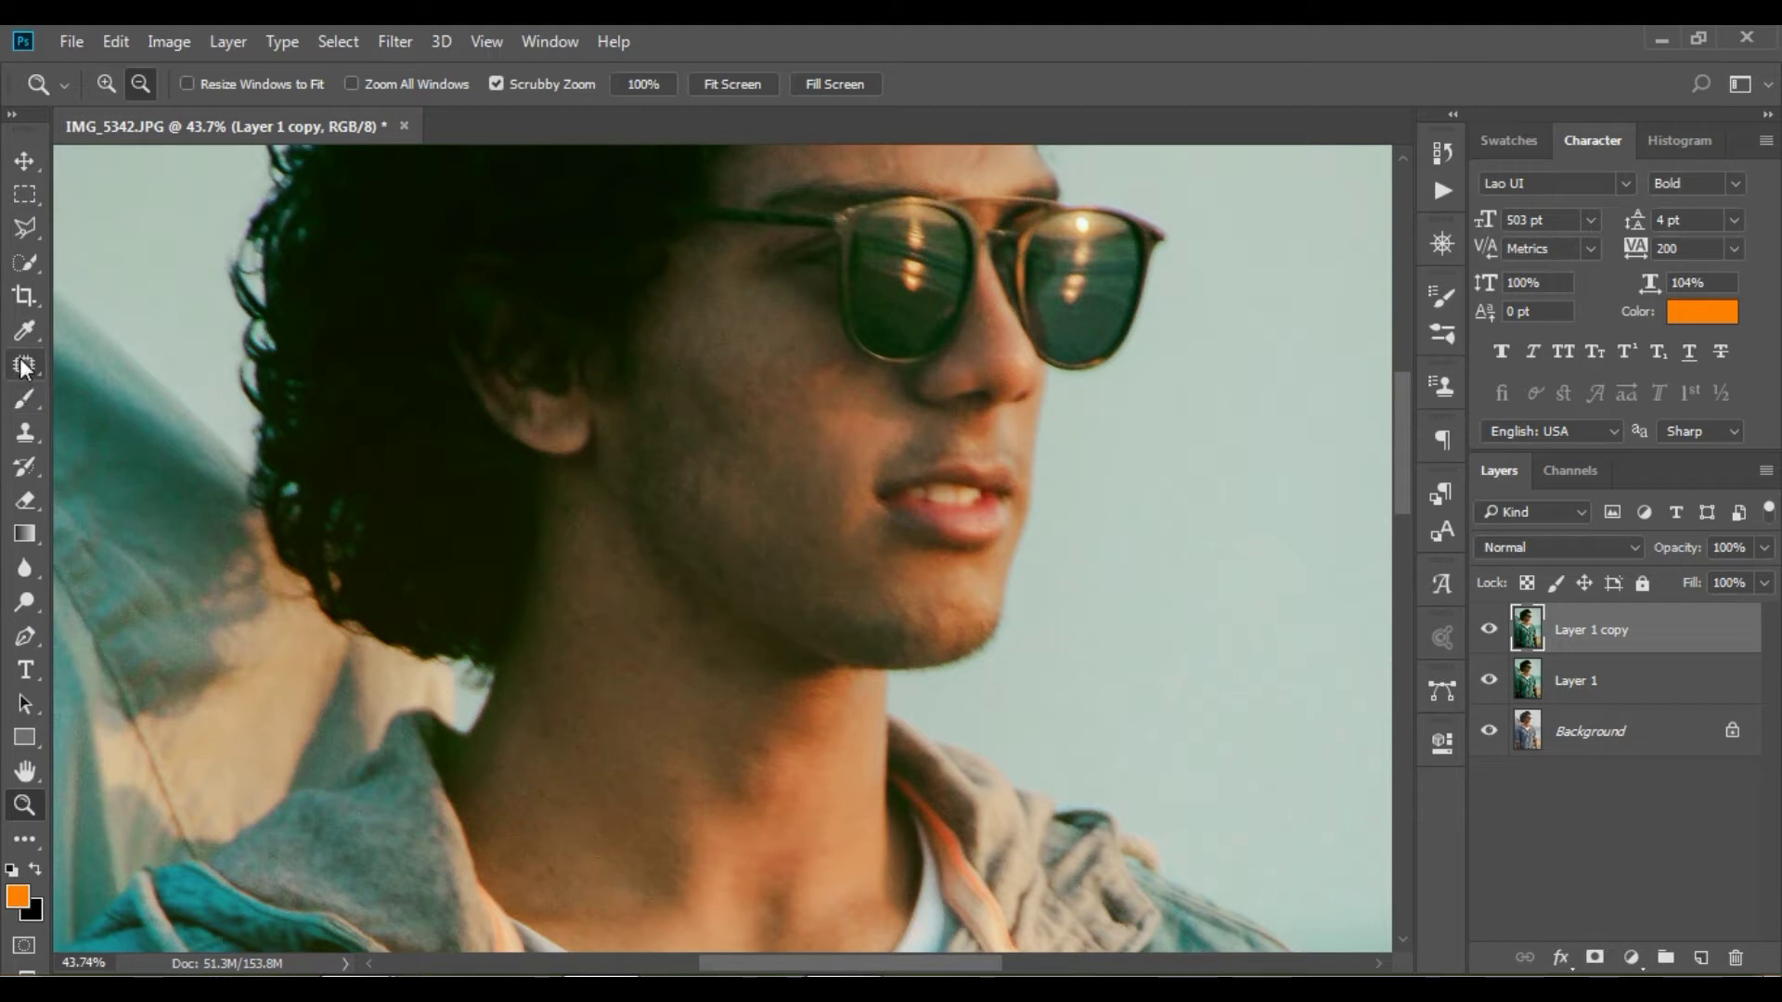
# Patch two cheek blemishes with nearby clean skin using the Patch Tool.
pyautogui.click(32, 371)
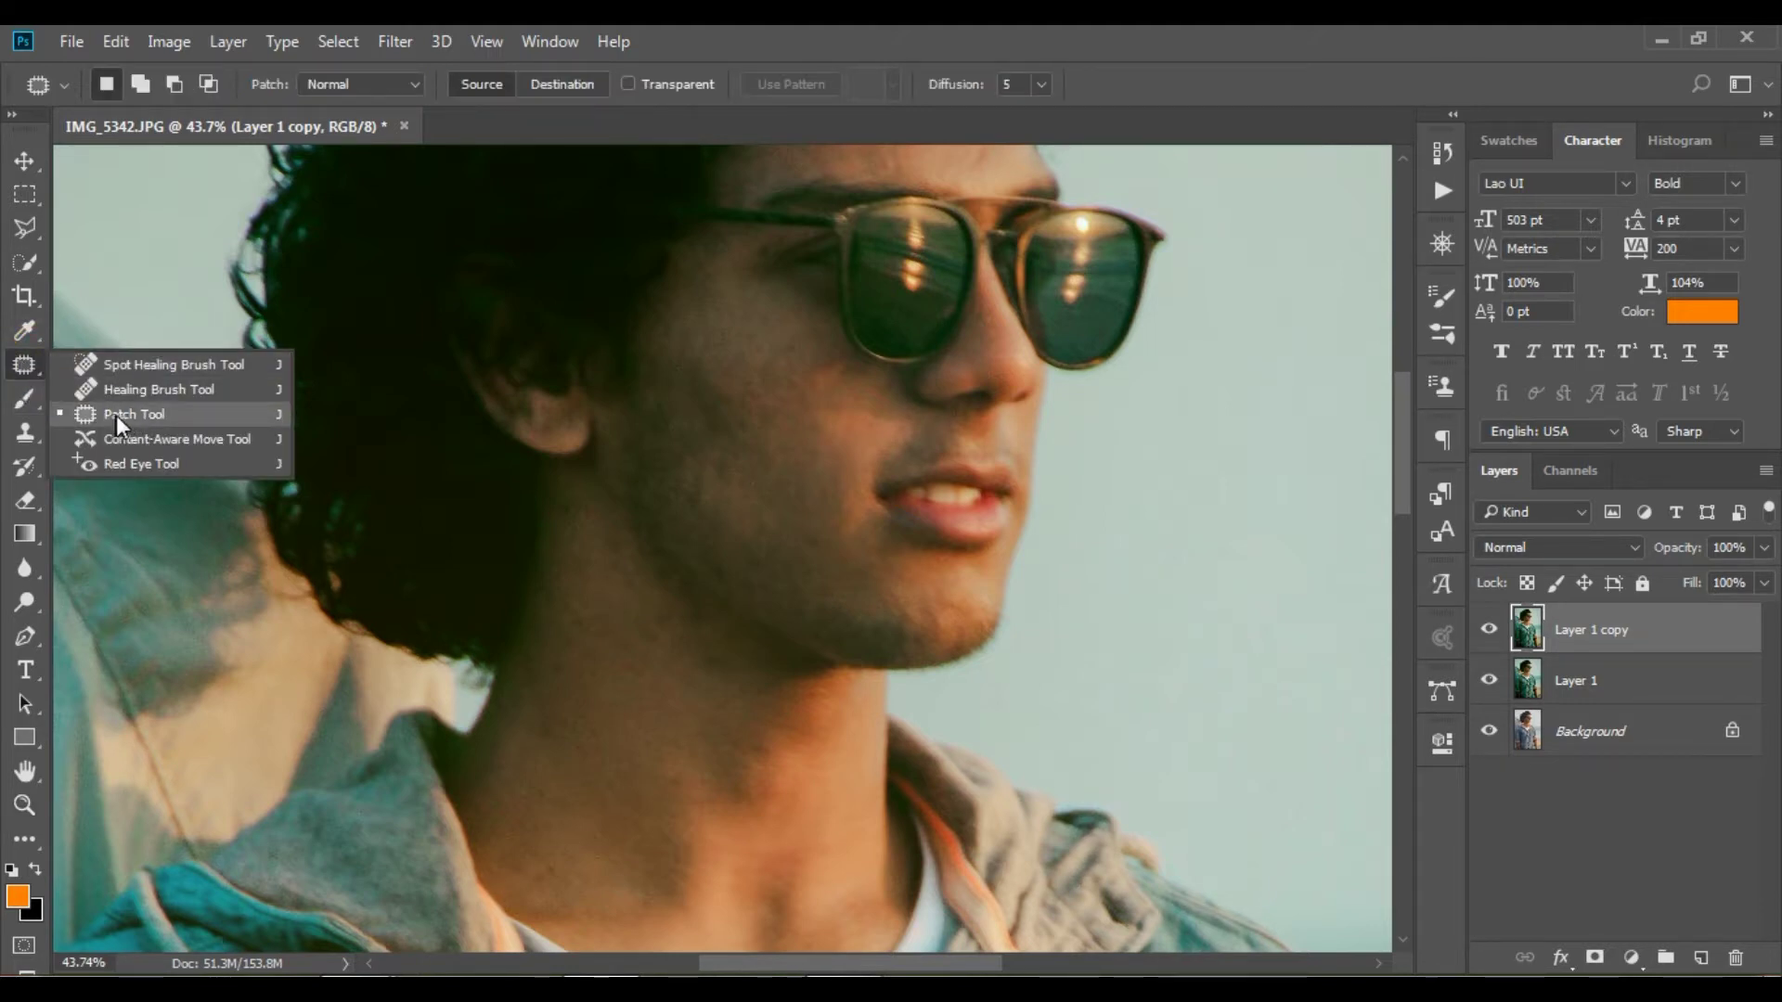
pyautogui.click(153, 414)
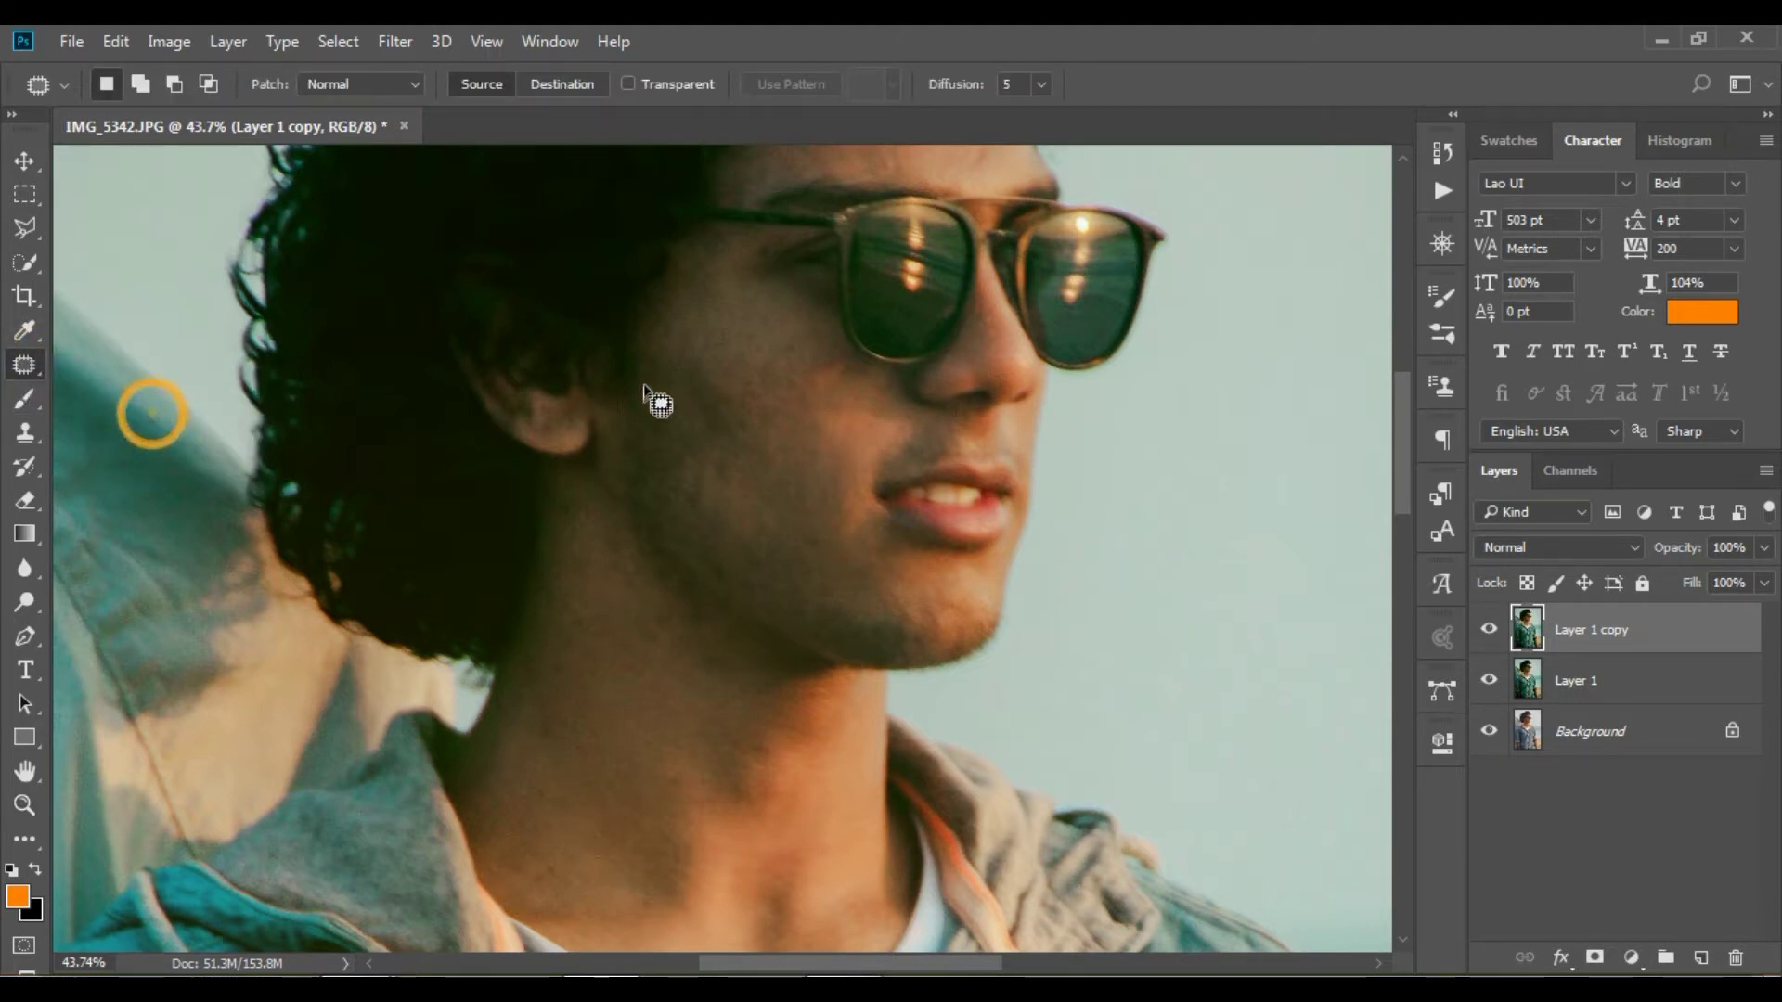
pyautogui.moveTo(689, 355)
pyautogui.mouseDown()
pyautogui.moveTo(713, 452)
pyautogui.moveTo(740, 408)
pyautogui.moveTo(813, 422)
pyautogui.moveTo(805, 408)
pyautogui.mouseUp()
pyautogui.click(783, 362)
pyautogui.moveTo(678, 409); pyautogui.dragTo(806, 499)
pyautogui.click(805, 499)
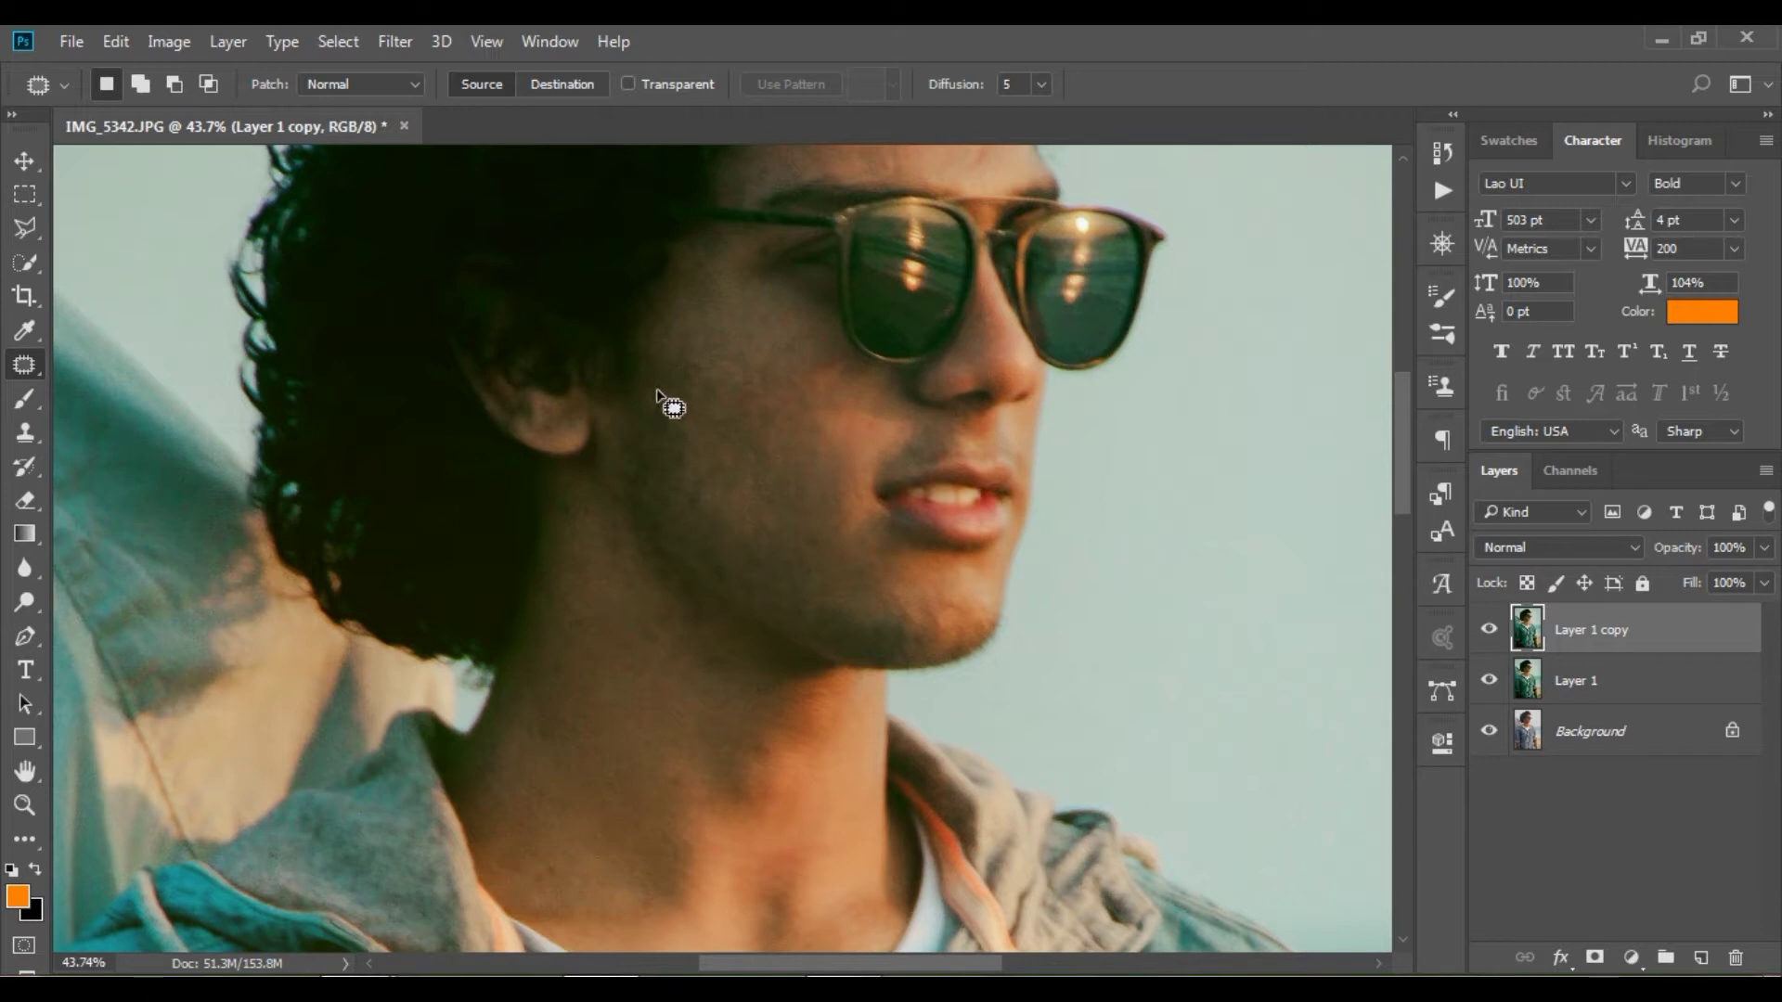
# Patch the remaining spots higher on the cheek.
pyautogui.moveTo(654, 437)
pyautogui.mouseDown()
pyautogui.moveTo(687, 390)
pyautogui.moveTo(726, 392)
pyautogui.moveTo(783, 482)
pyautogui.mouseUp()
pyautogui.click(763, 470)
pyautogui.click(684, 378)
pyautogui.moveTo(739, 394); pyautogui.dragTo(808, 505)
pyautogui.click(792, 482)
pyautogui.moveTo(694, 373)
pyautogui.mouseDown()
pyautogui.moveTo(750, 380)
pyautogui.moveTo(706, 370)
pyautogui.moveTo(798, 437)
pyautogui.mouseUp()
pyautogui.click(824, 412)
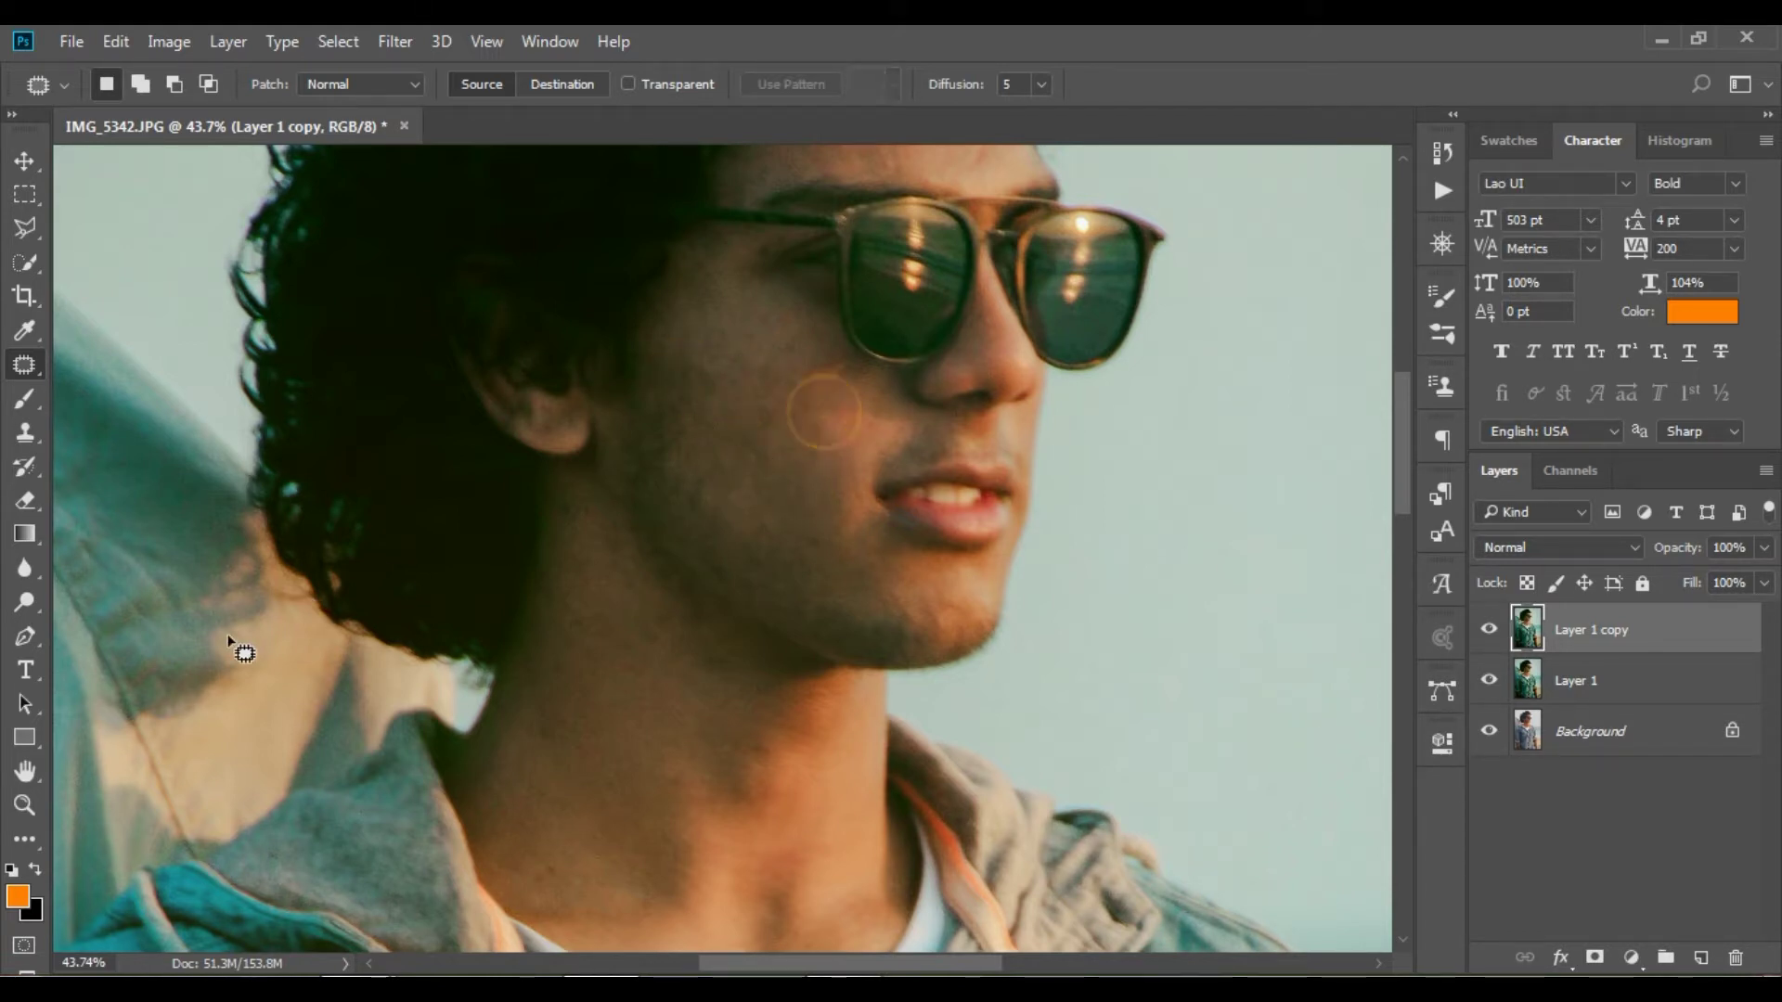
# Zoom back out to fit the whole photo on screen.
pyautogui.click(24, 804)
pyautogui.keyDown('alt'); pyautogui.click(376, 616); pyautogui.keyUp('alt')
pyautogui.keyDown('alt'); pyautogui.click(649, 286); pyautogui.keyUp('alt')
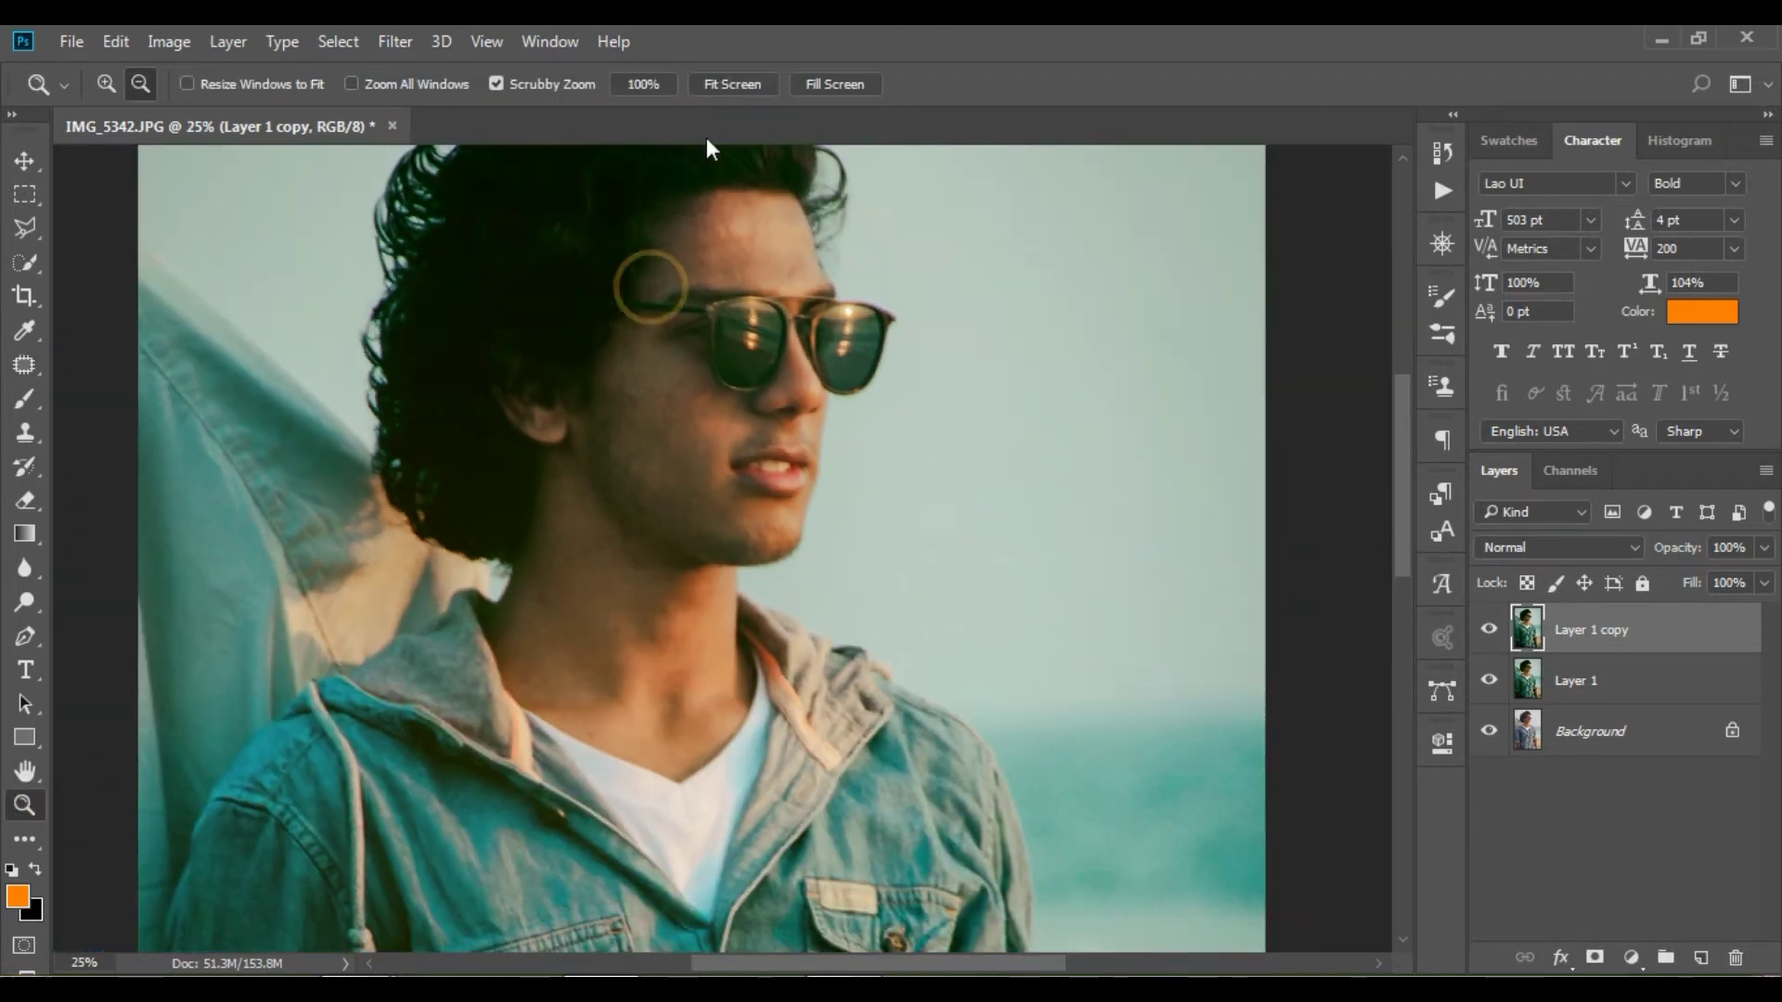
pyautogui.click(740, 83)
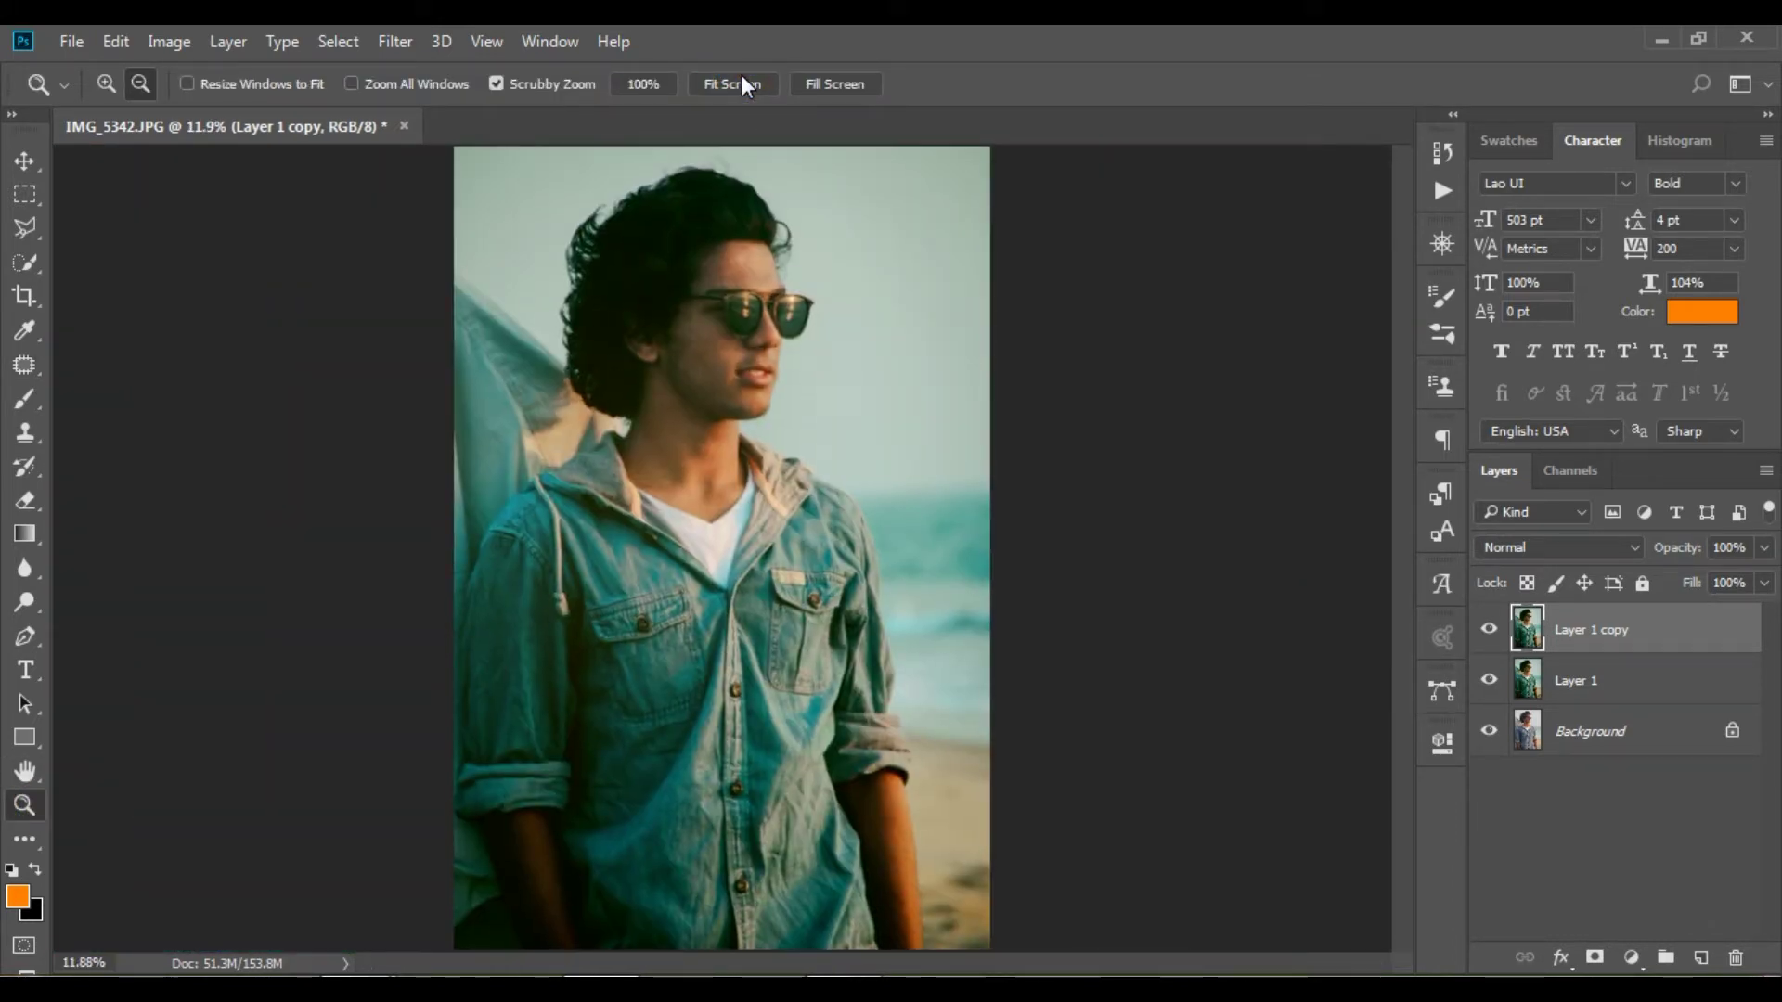
# Duplicate the retouched layer as Layer 1 copy 2, set it to Vivid Light and invert it.
pyautogui.moveTo(700, 346); pyautogui.dragTo(788, 461)
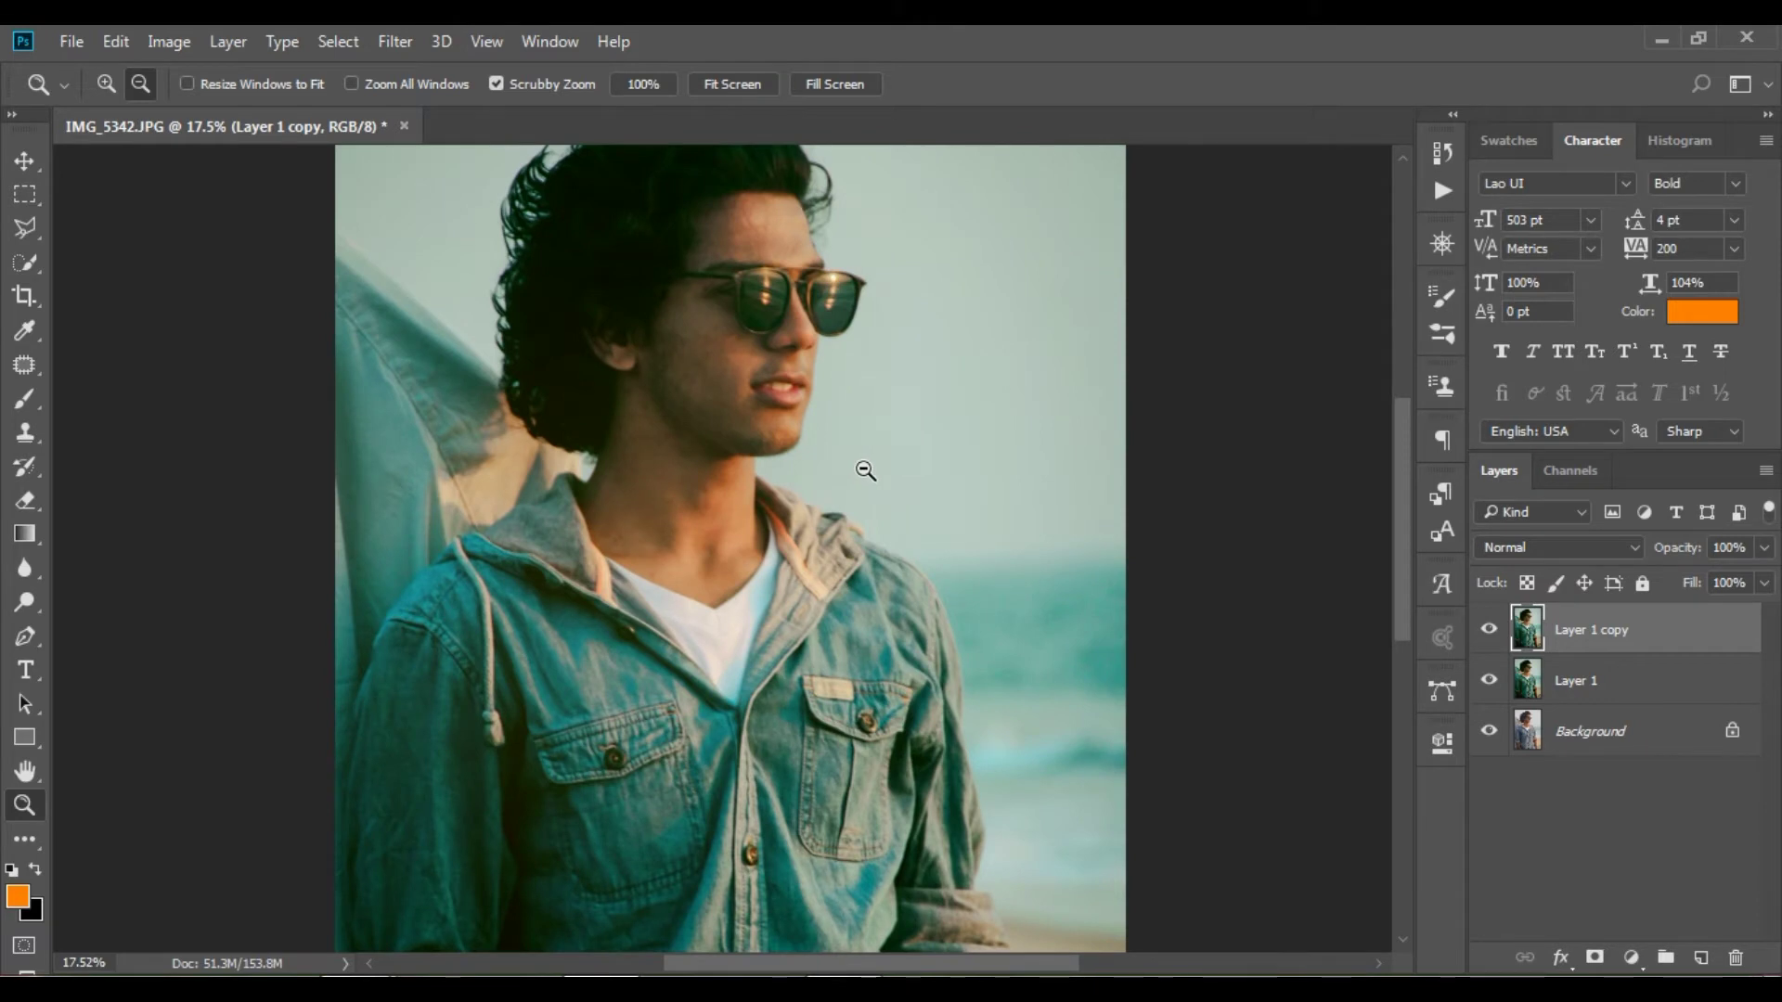
pyautogui.hotkey('ctrl', 'j')
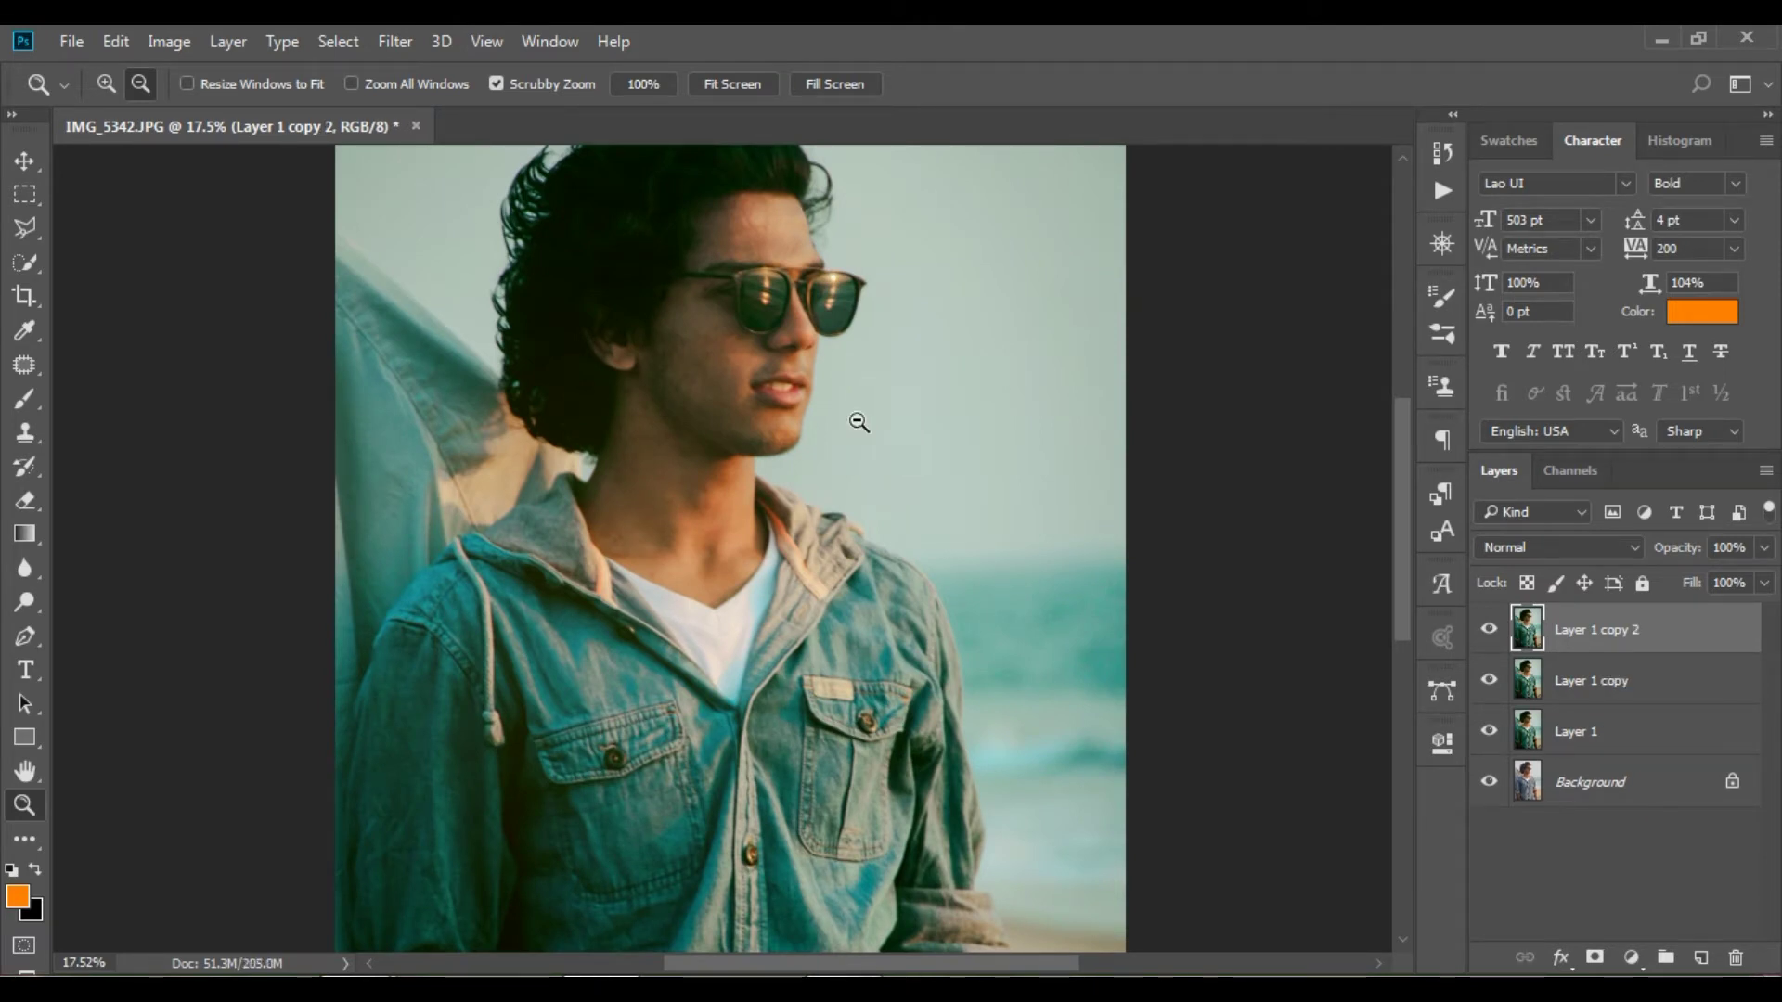
pyautogui.click(1552, 543)
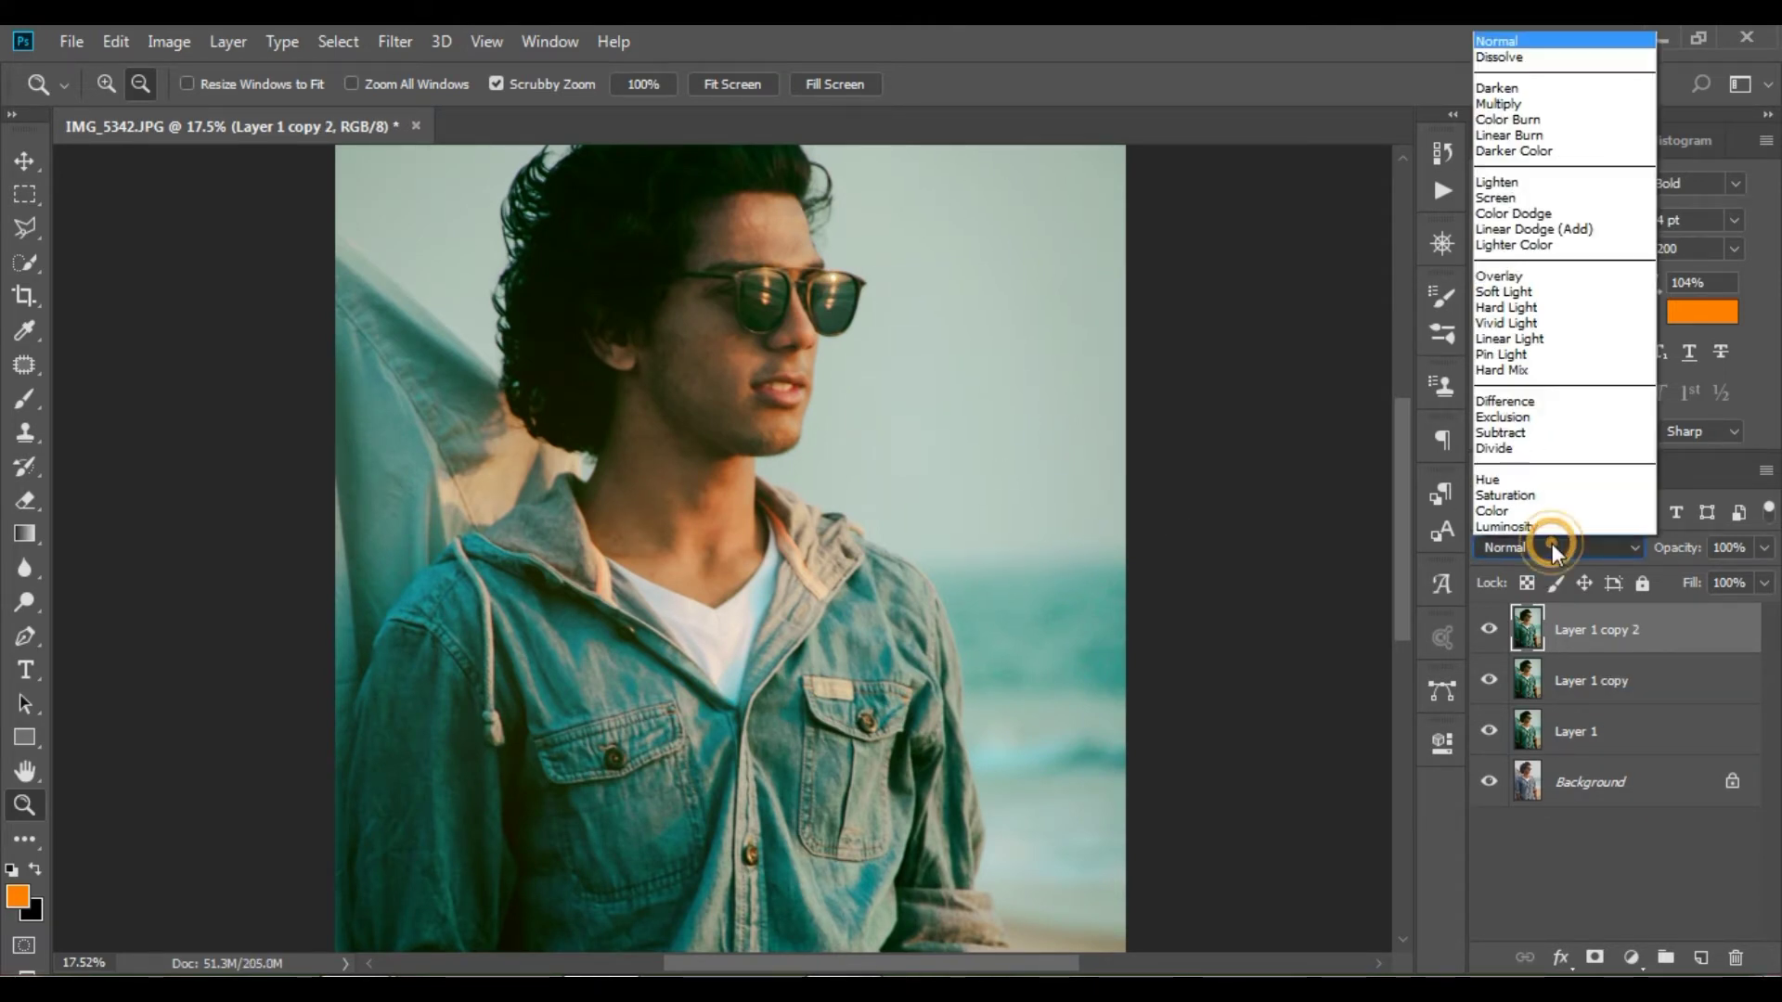
pyautogui.click(1524, 323)
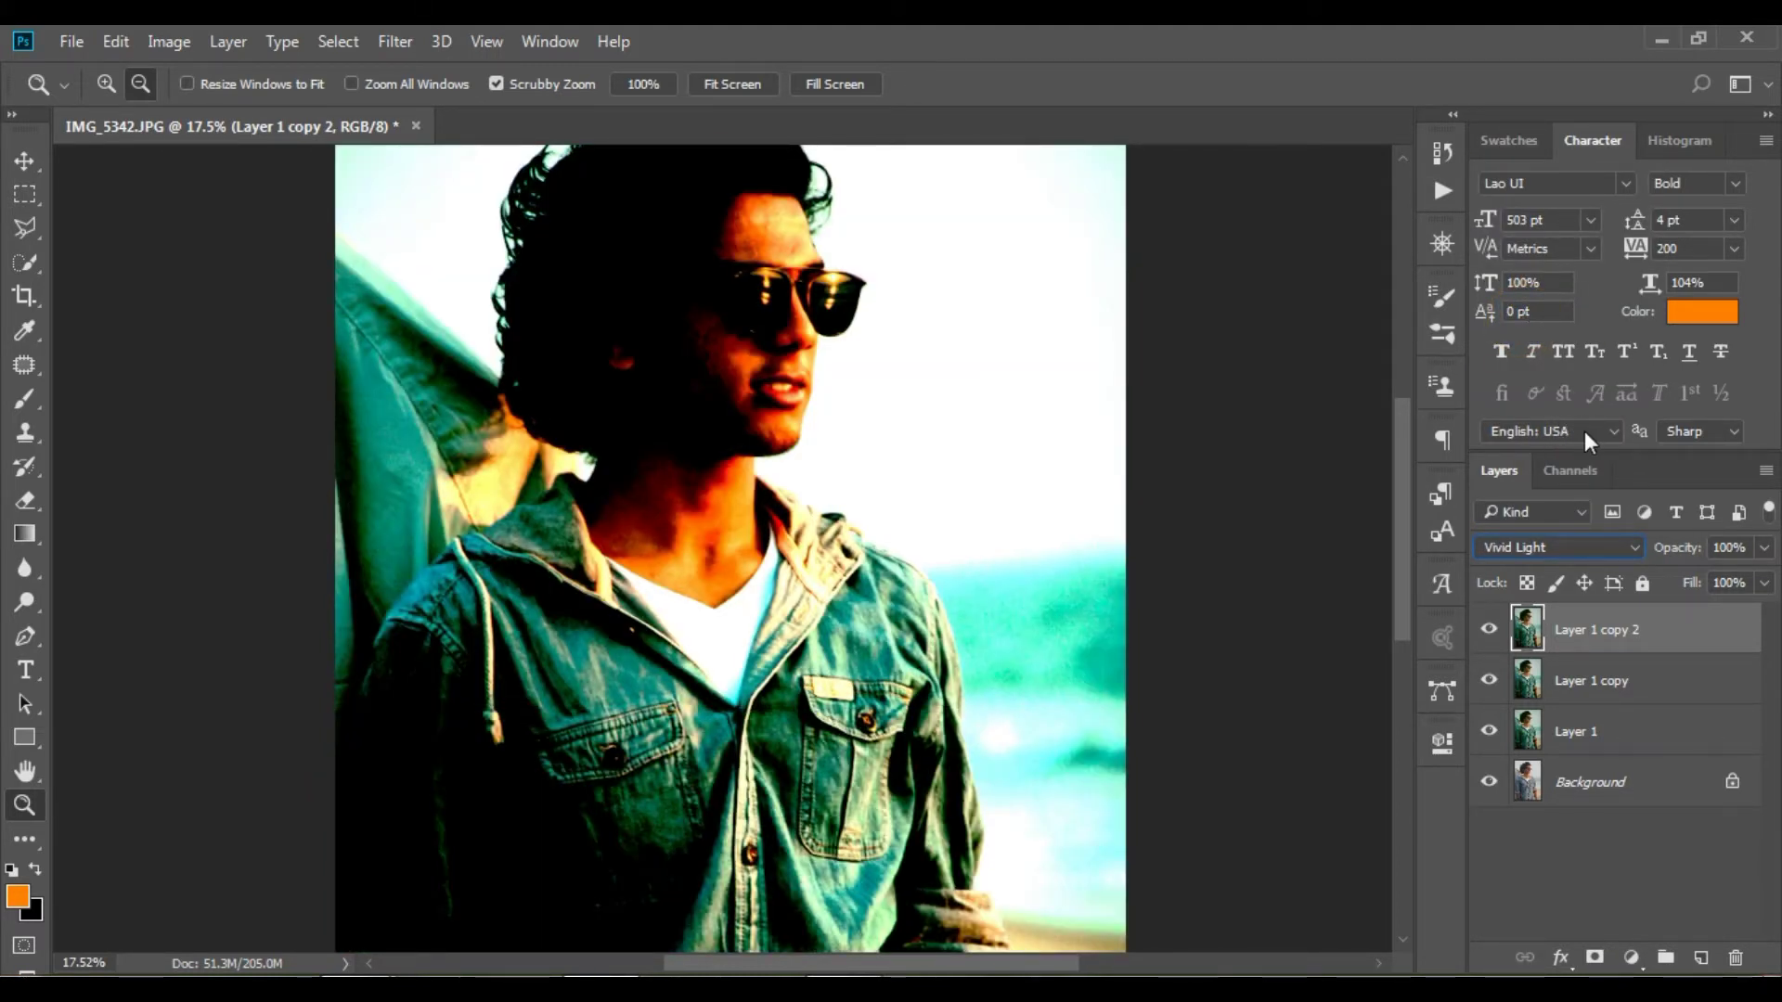
pyautogui.hotkey('ctrl', 'i')
# Apply a High Pass filter of about 6 pixels radius to Layer 1 copy 2.
pyautogui.click(394, 41)
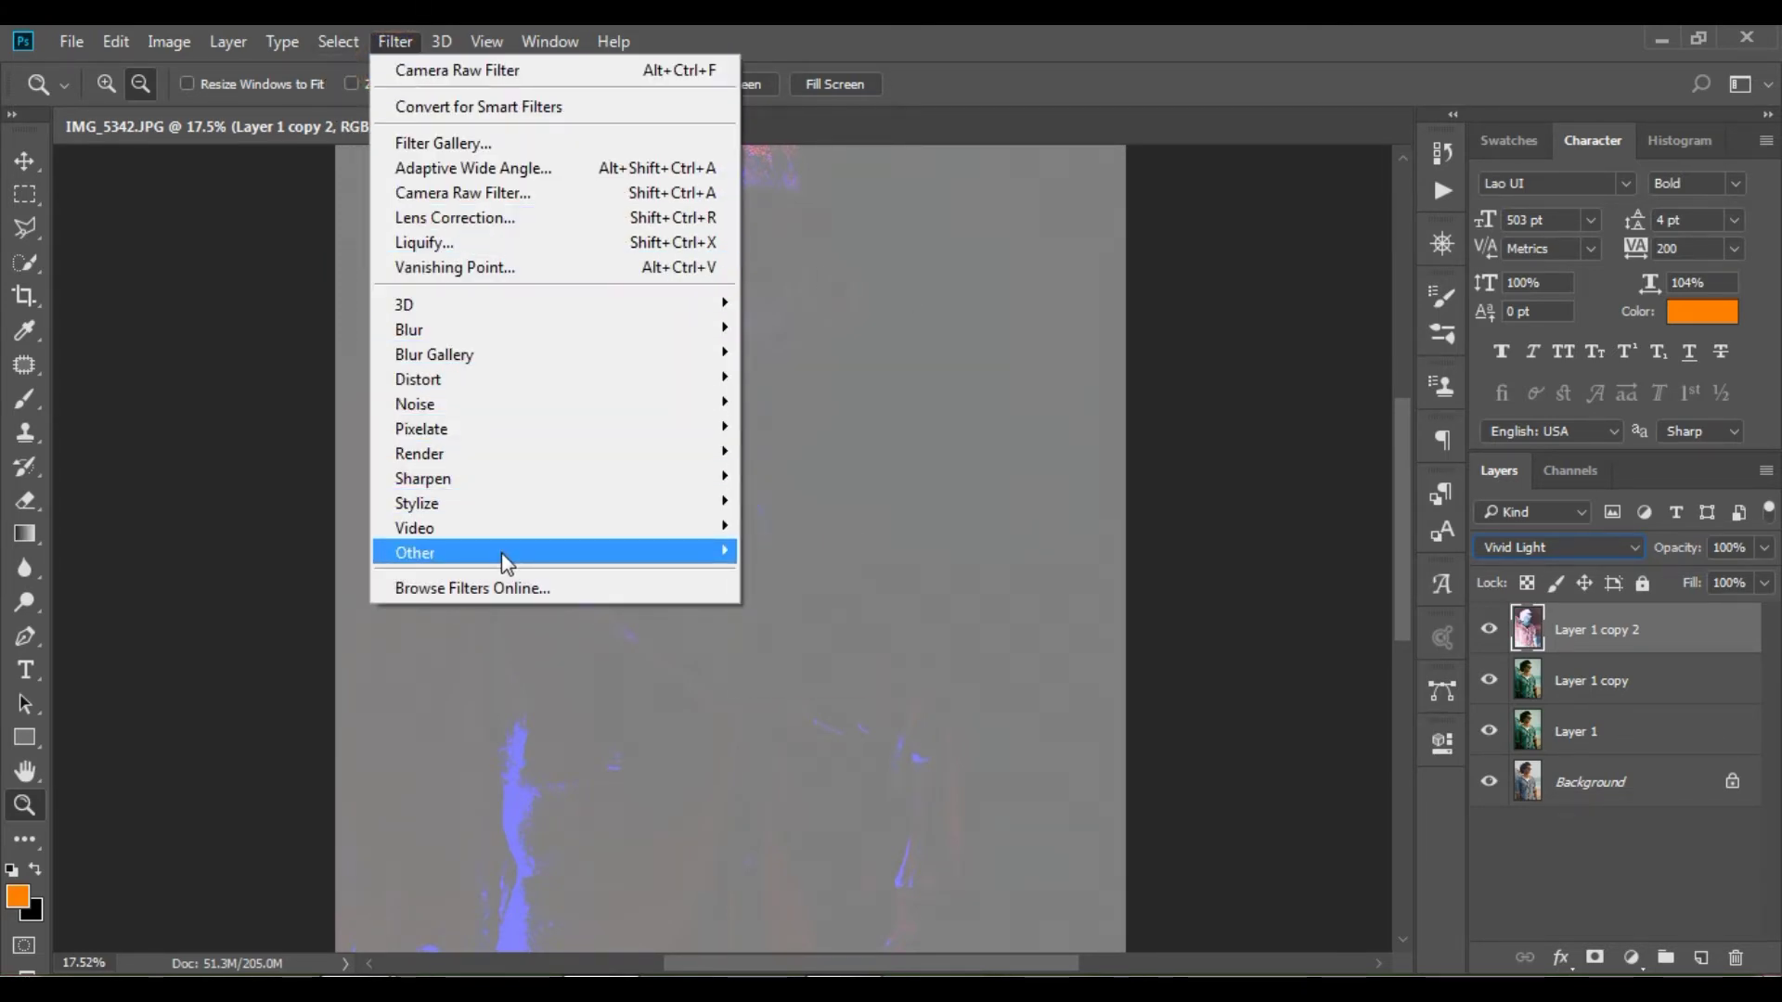
pyautogui.moveTo(415, 553)
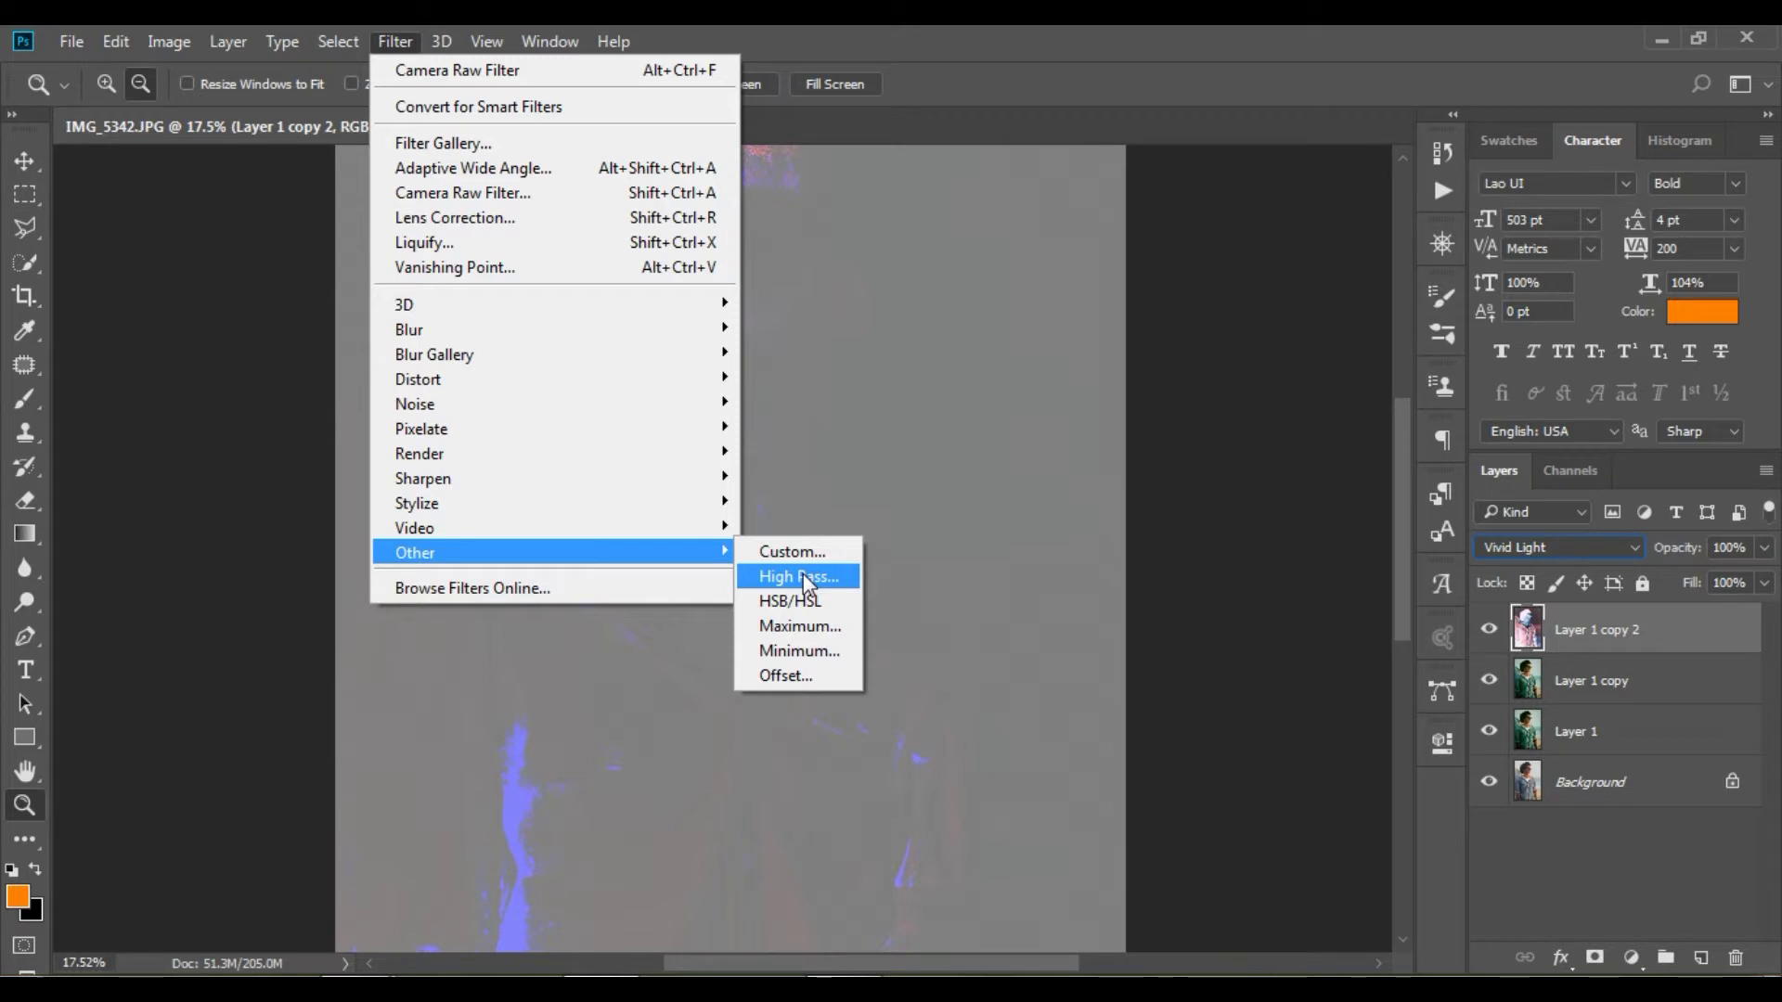
pyautogui.click(803, 575)
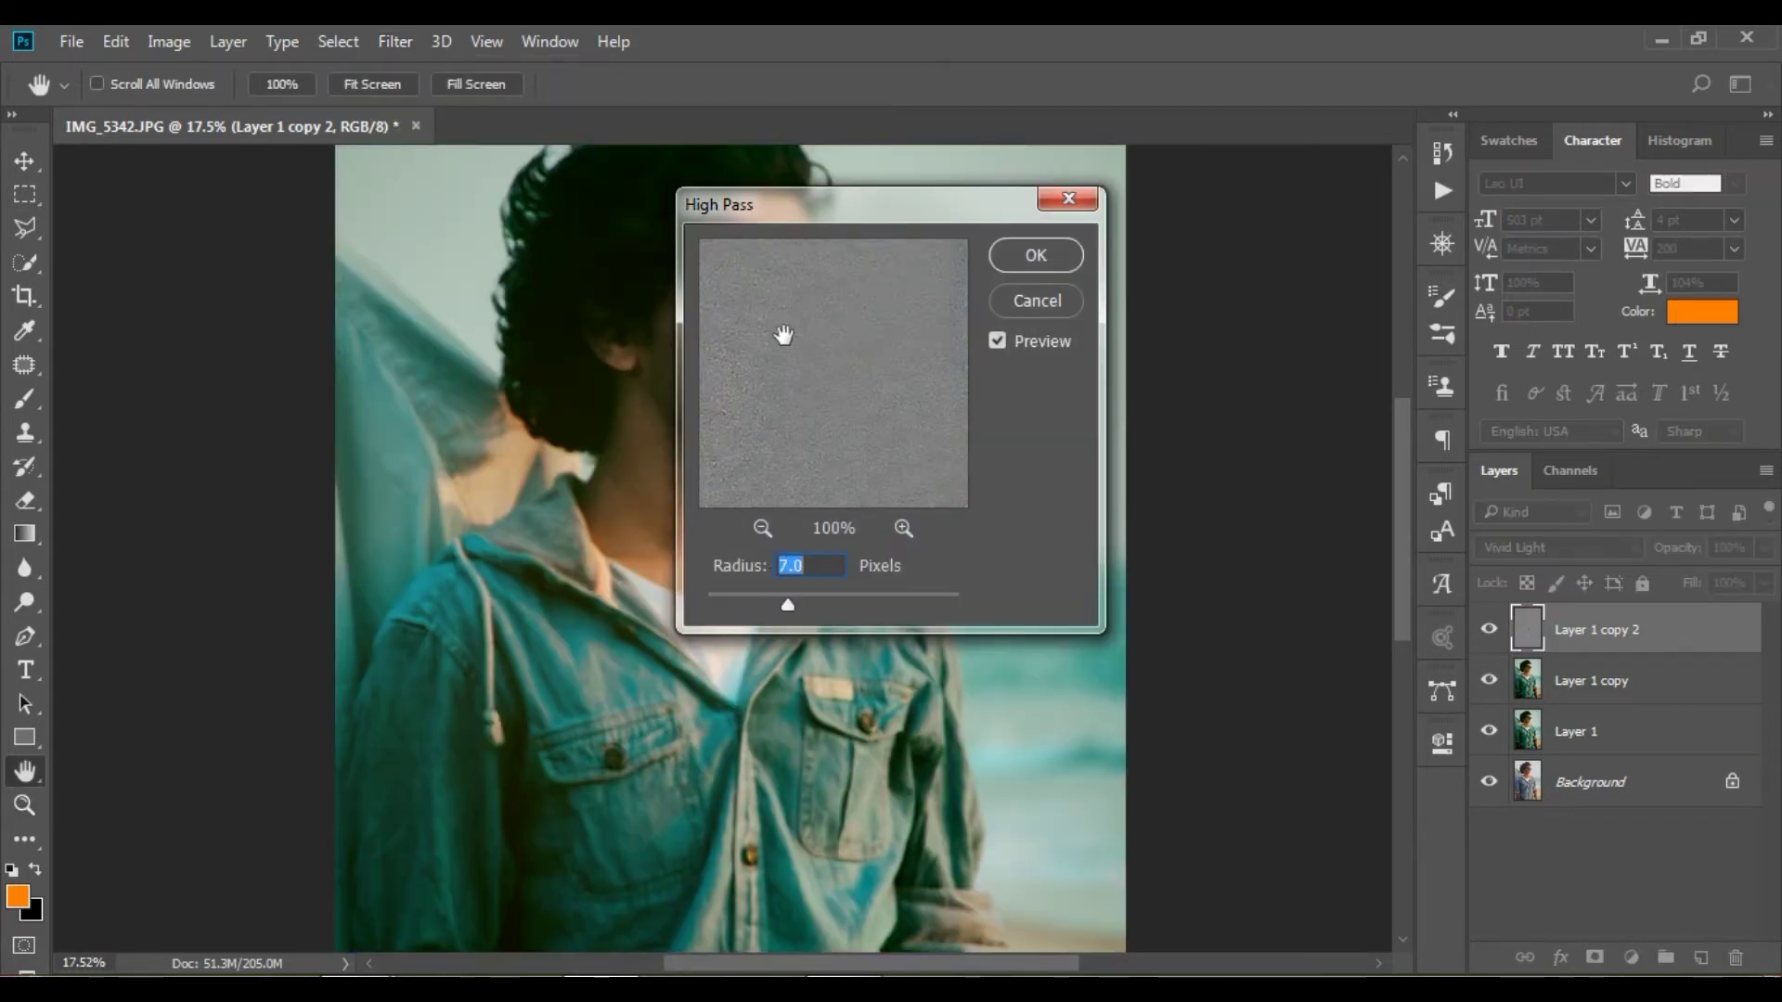
pyautogui.moveTo(793, 223); pyautogui.dragTo(1007, 223)
pyautogui.moveTo(775, 297); pyautogui.dragTo(735, 363)
pyautogui.moveTo(1001, 603); pyautogui.dragTo(993, 601)
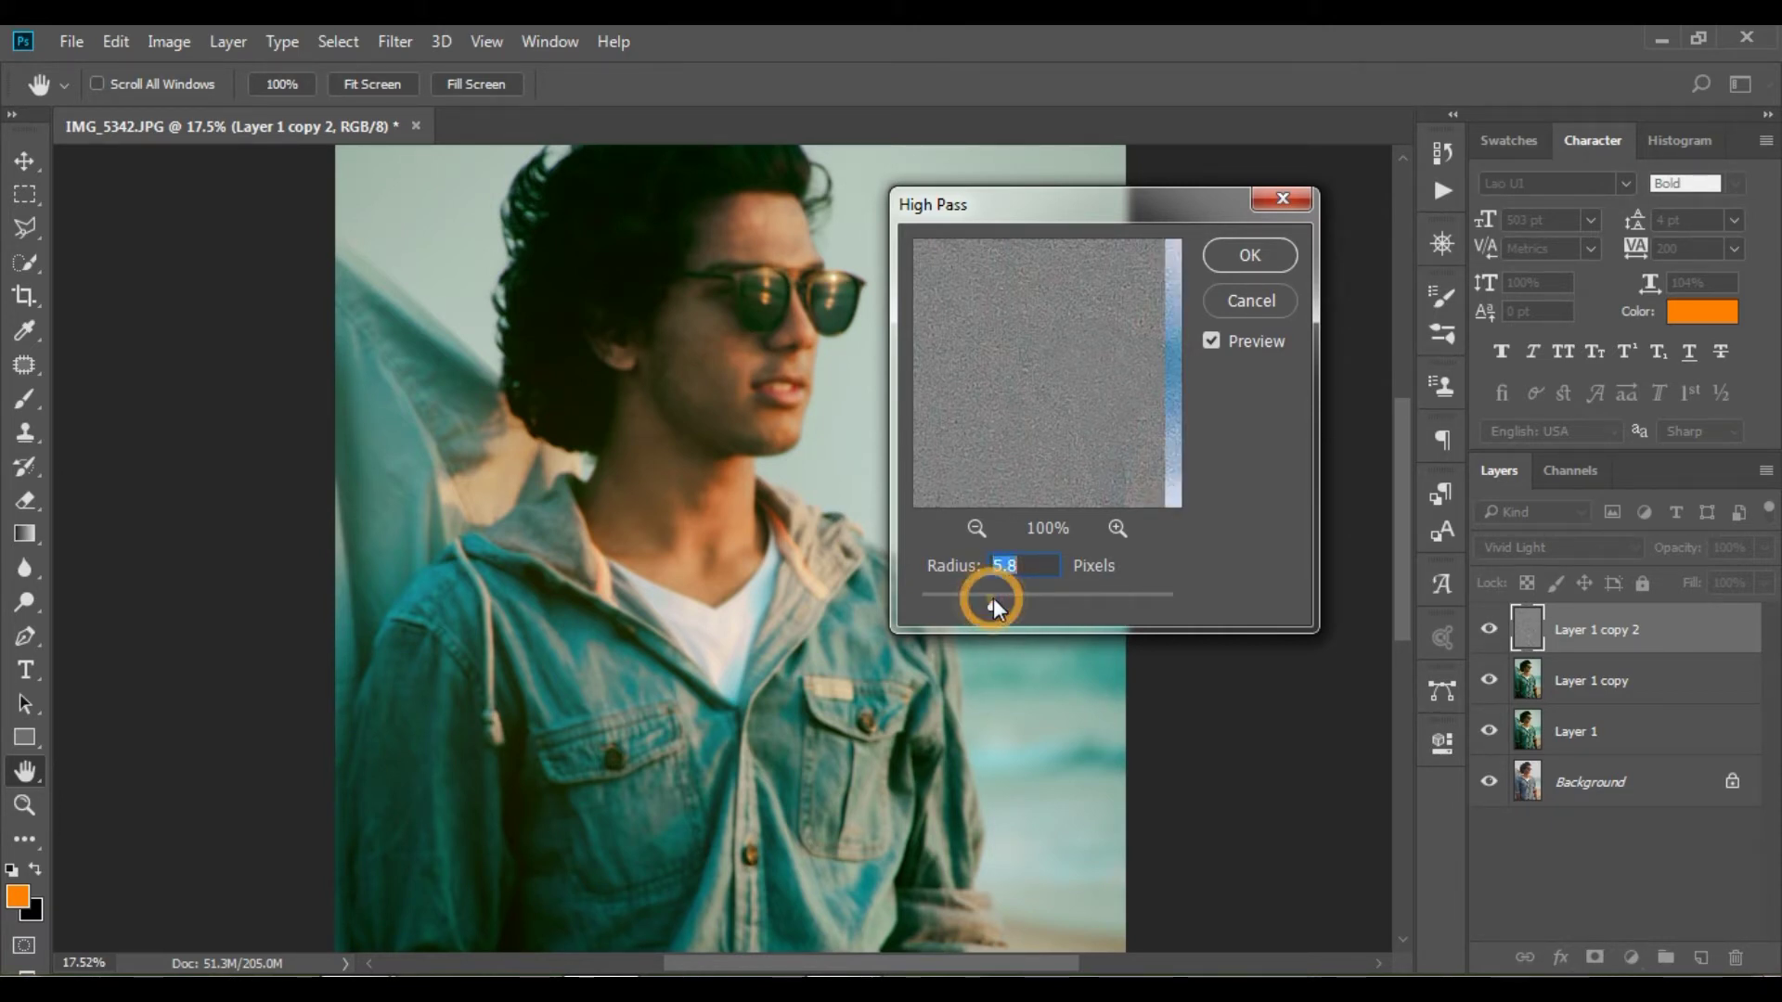
pyautogui.press('Up')
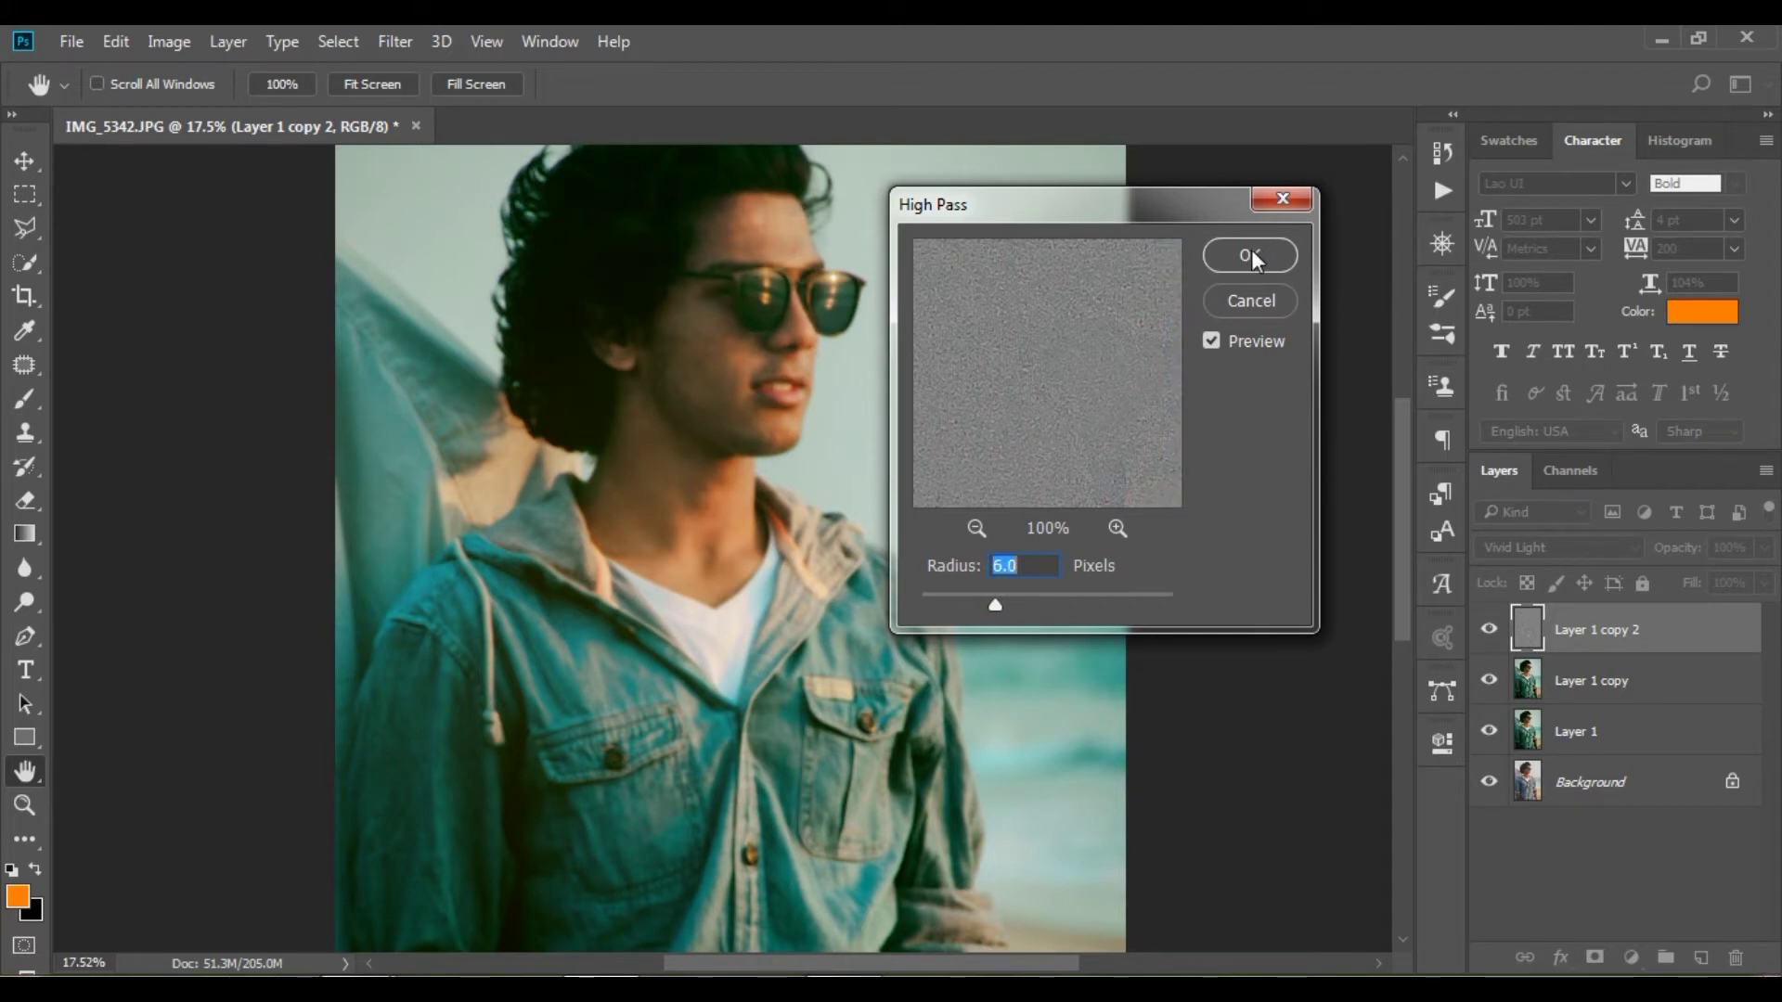
pyautogui.click(1251, 254)
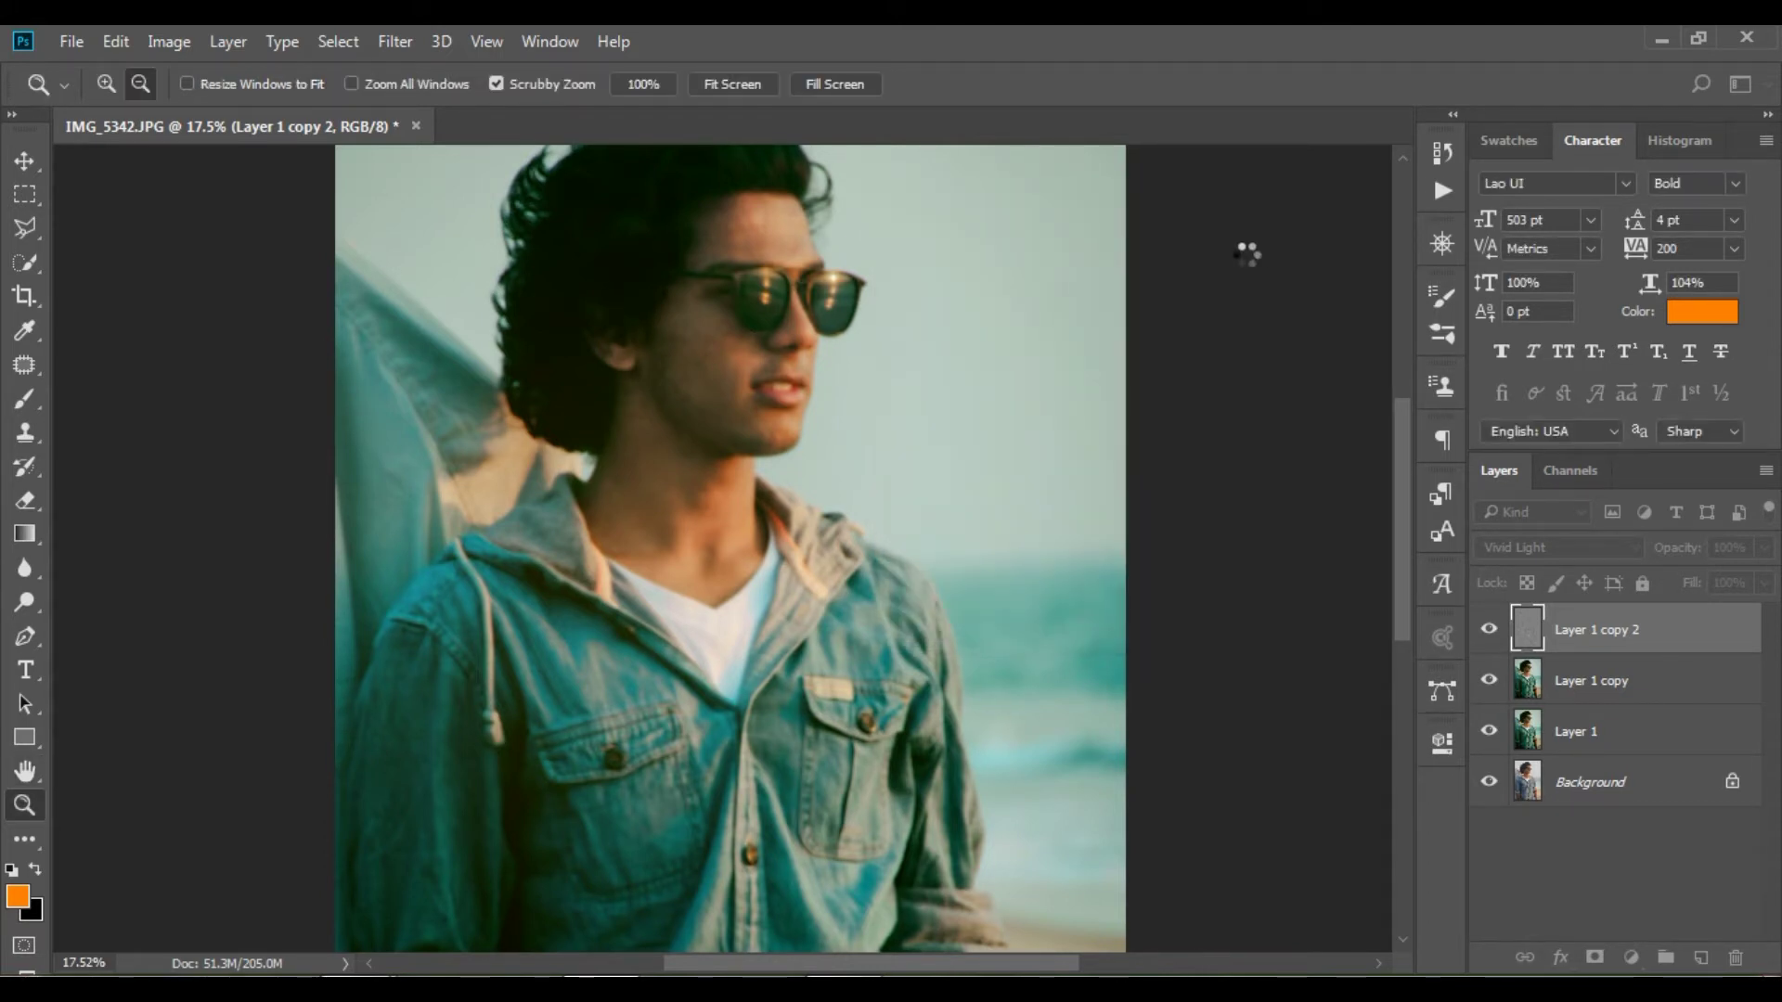
pyautogui.click(391, 43)
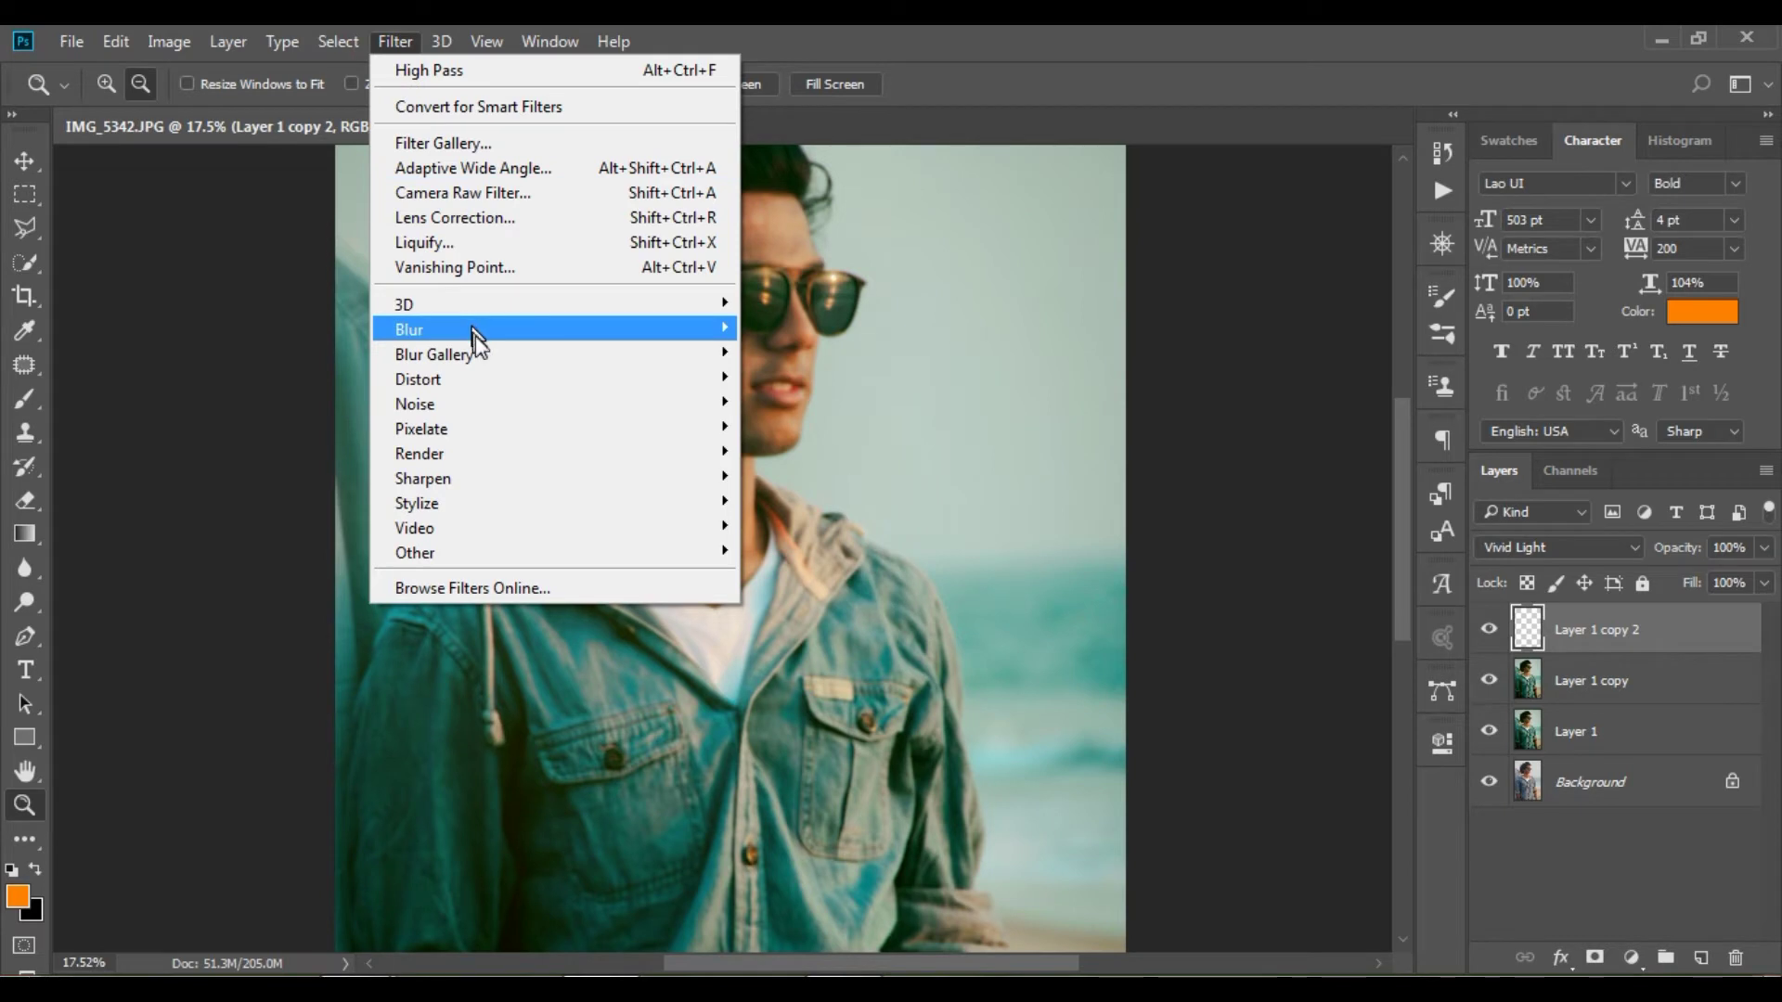
pyautogui.moveTo(473, 329)
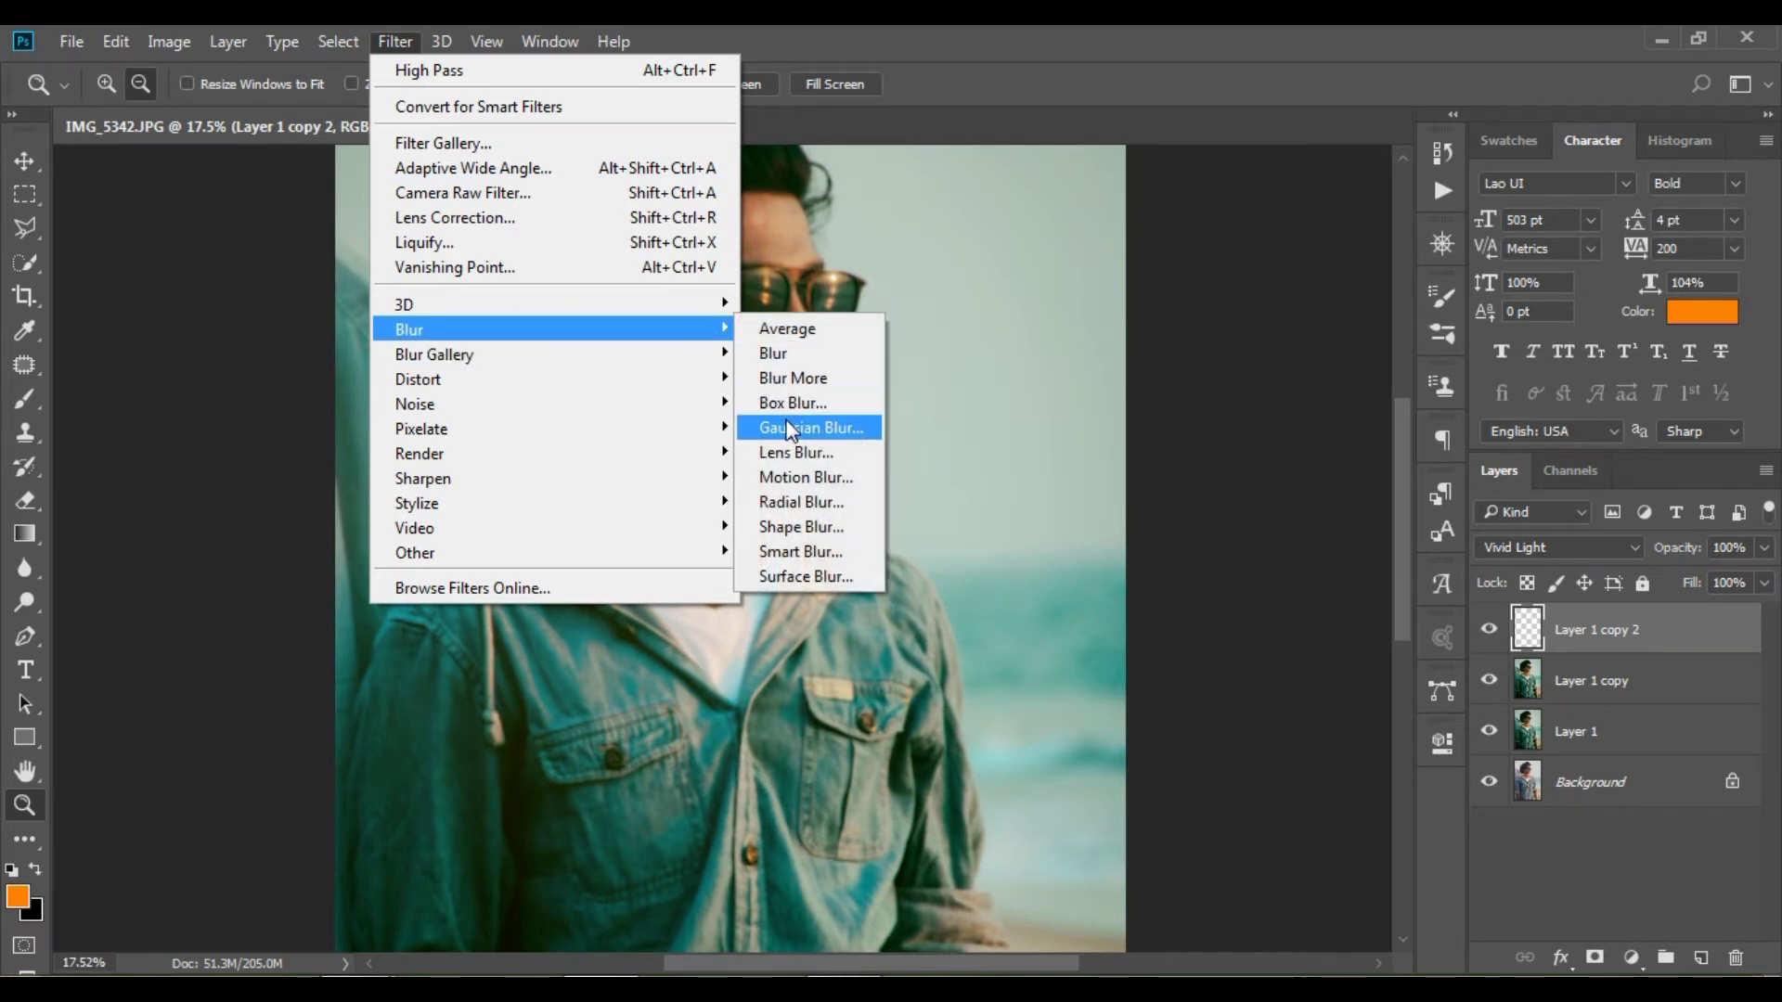
# Apply a 3.2-pixel Gaussian Blur to Layer 1 copy 2 and add a layer mask.
pyautogui.click(810, 428)
pyautogui.click(716, 374)
pyautogui.moveTo(1340, 644)
pyautogui.mouseDown()
pyautogui.moveTo(1231, 621)
pyautogui.moveTo(1264, 645)
pyautogui.mouseUp()
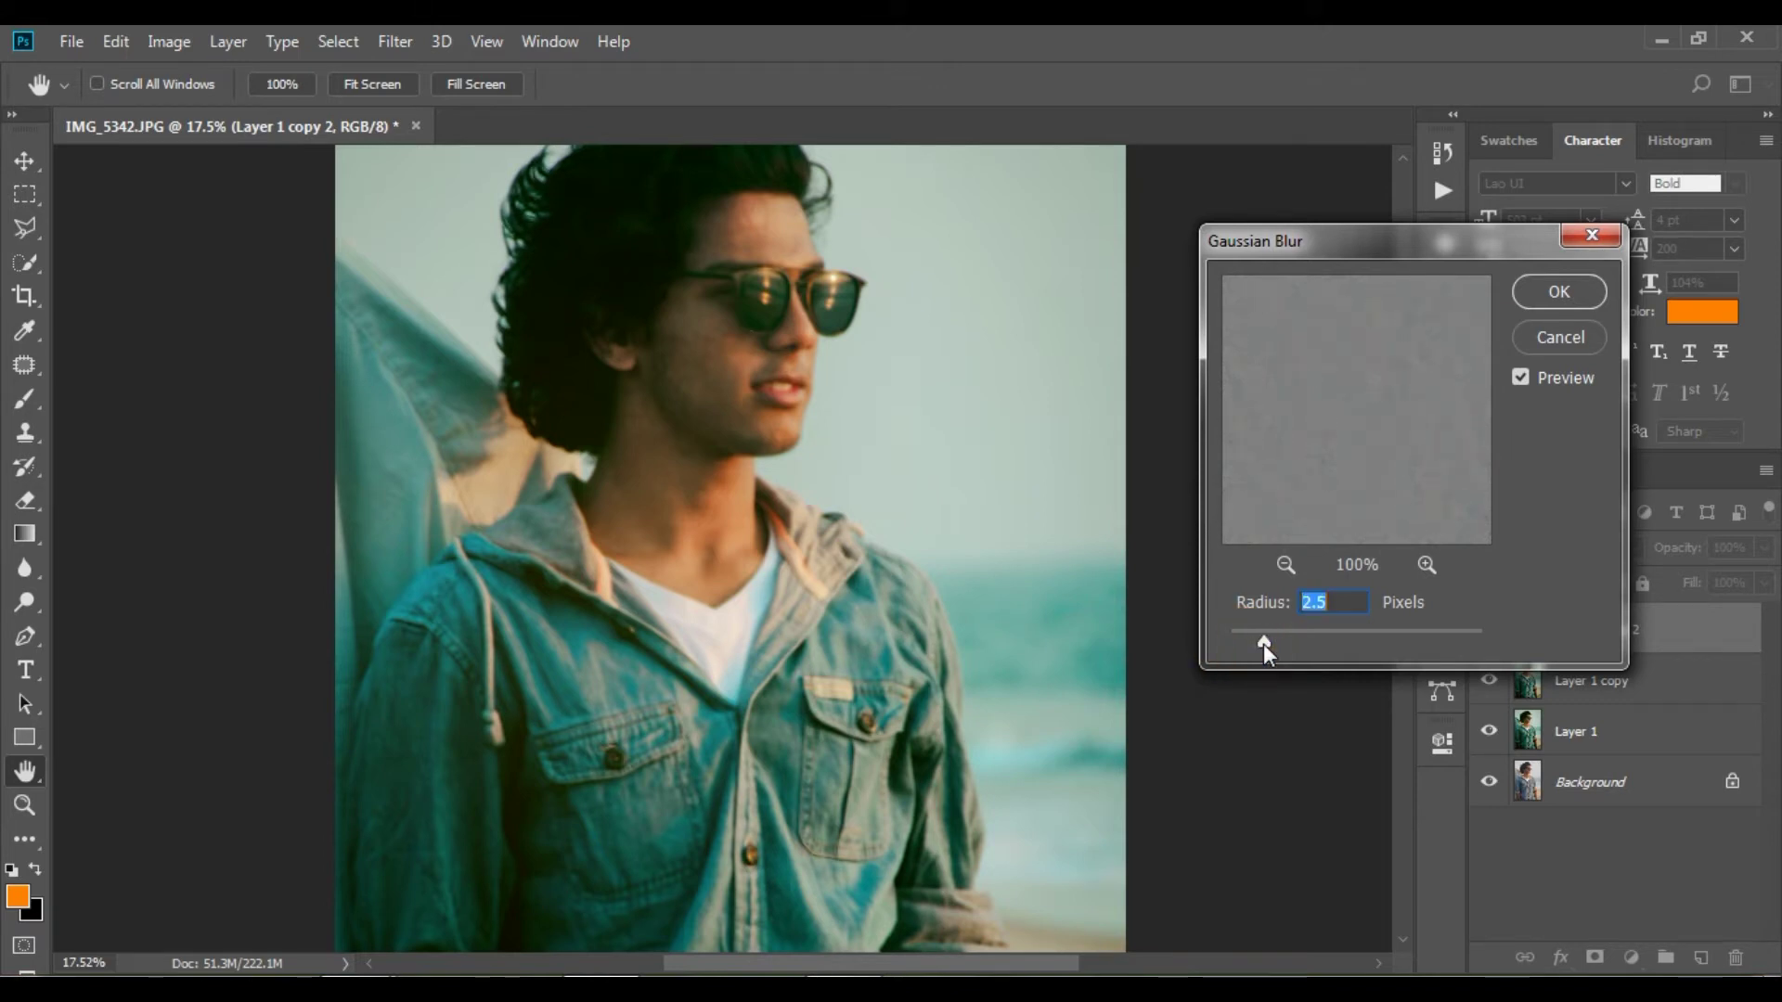
pyautogui.click(771, 306)
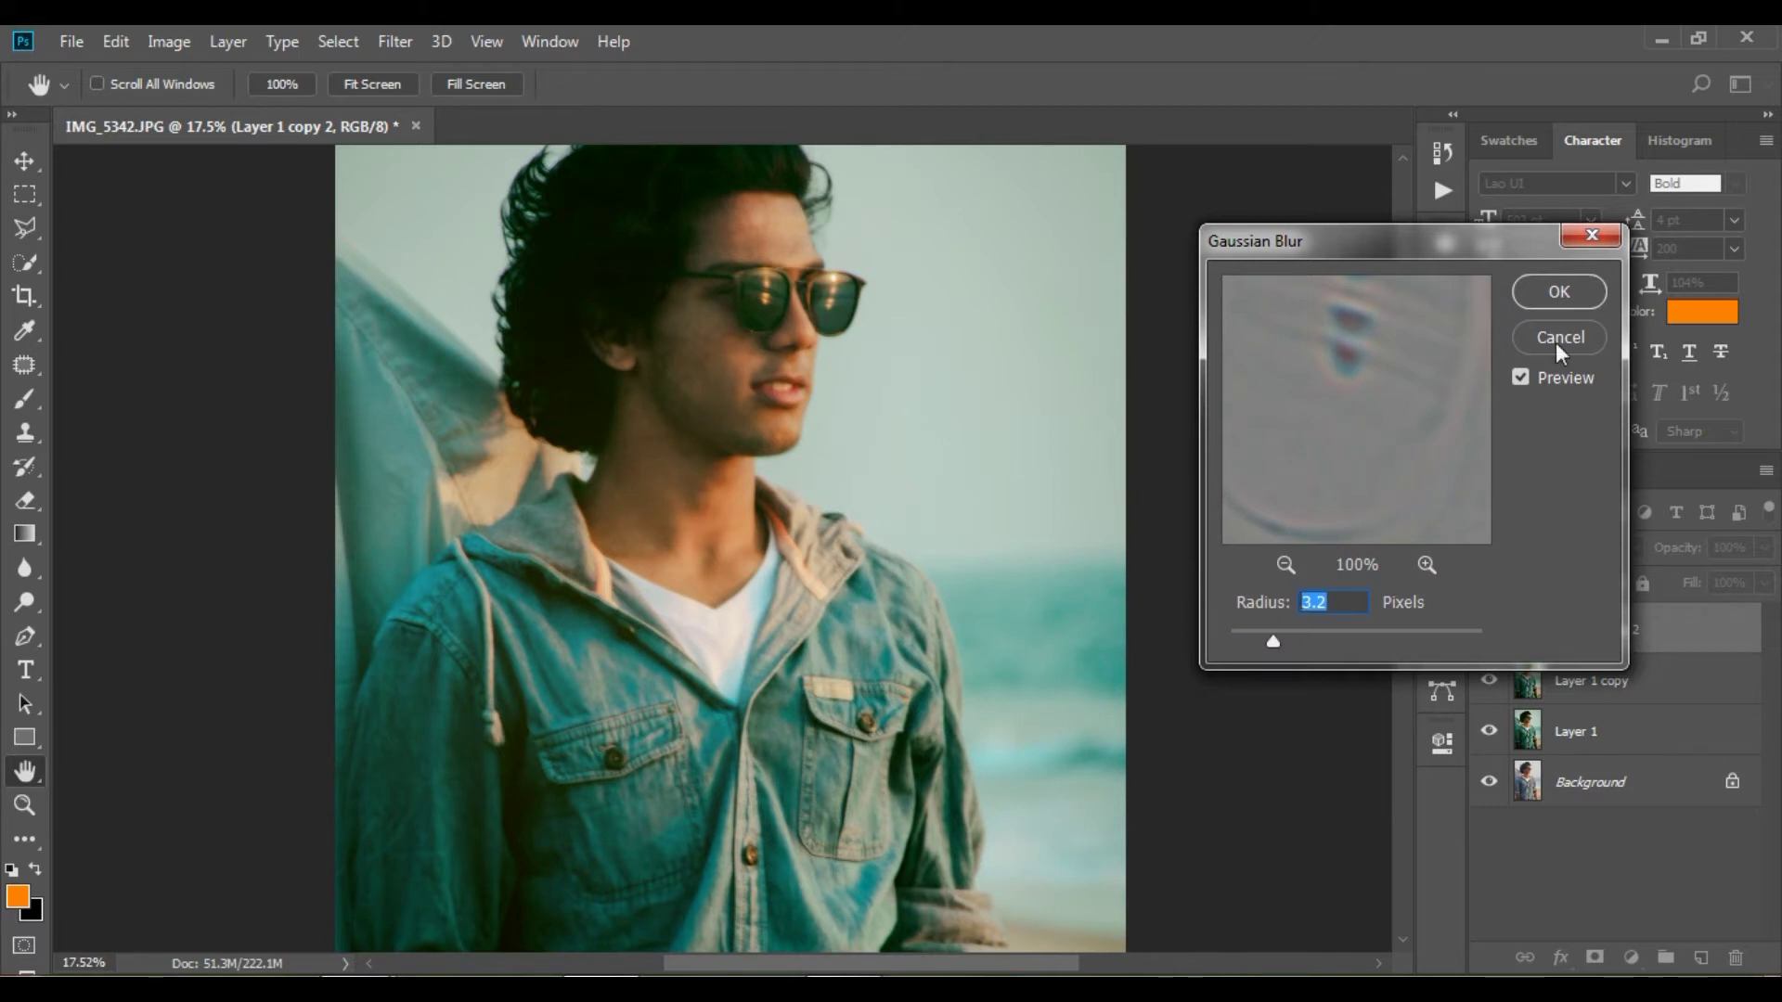
pyautogui.click(1572, 297)
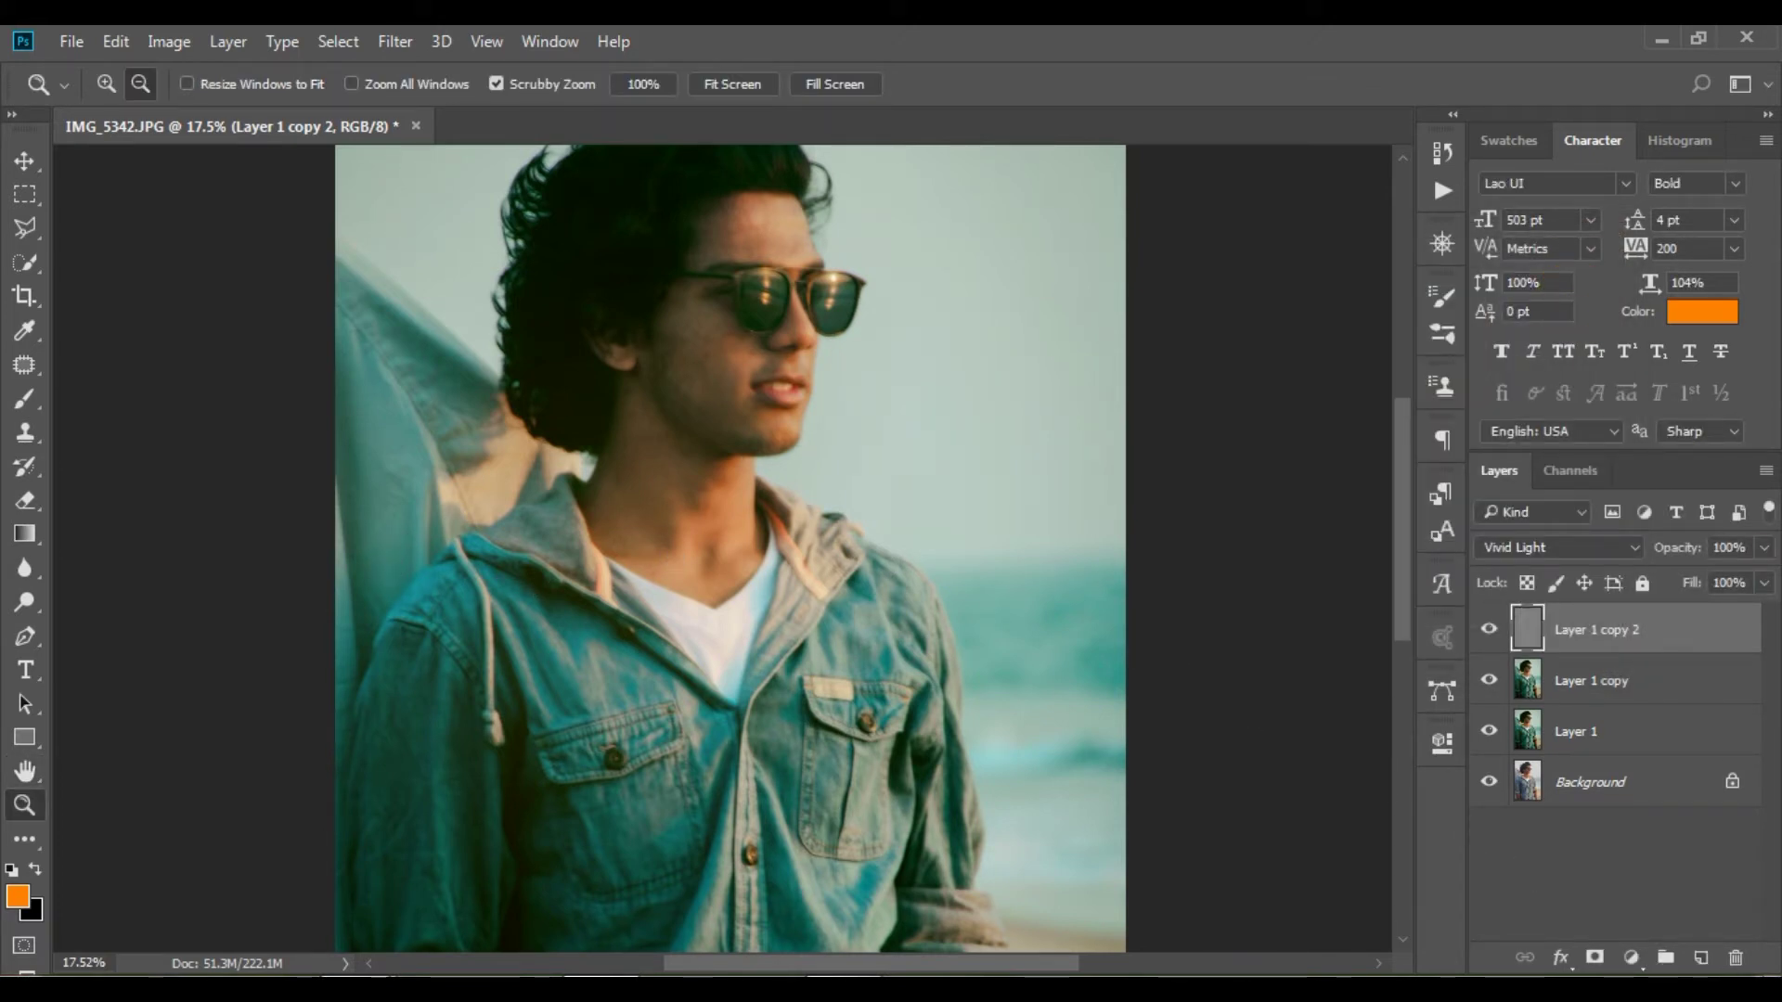
pyautogui.click(1592, 959)
# Invert the mask to black and brush the smoothing back onto the neck skin.
pyautogui.hotkey('ctrl', 'i')
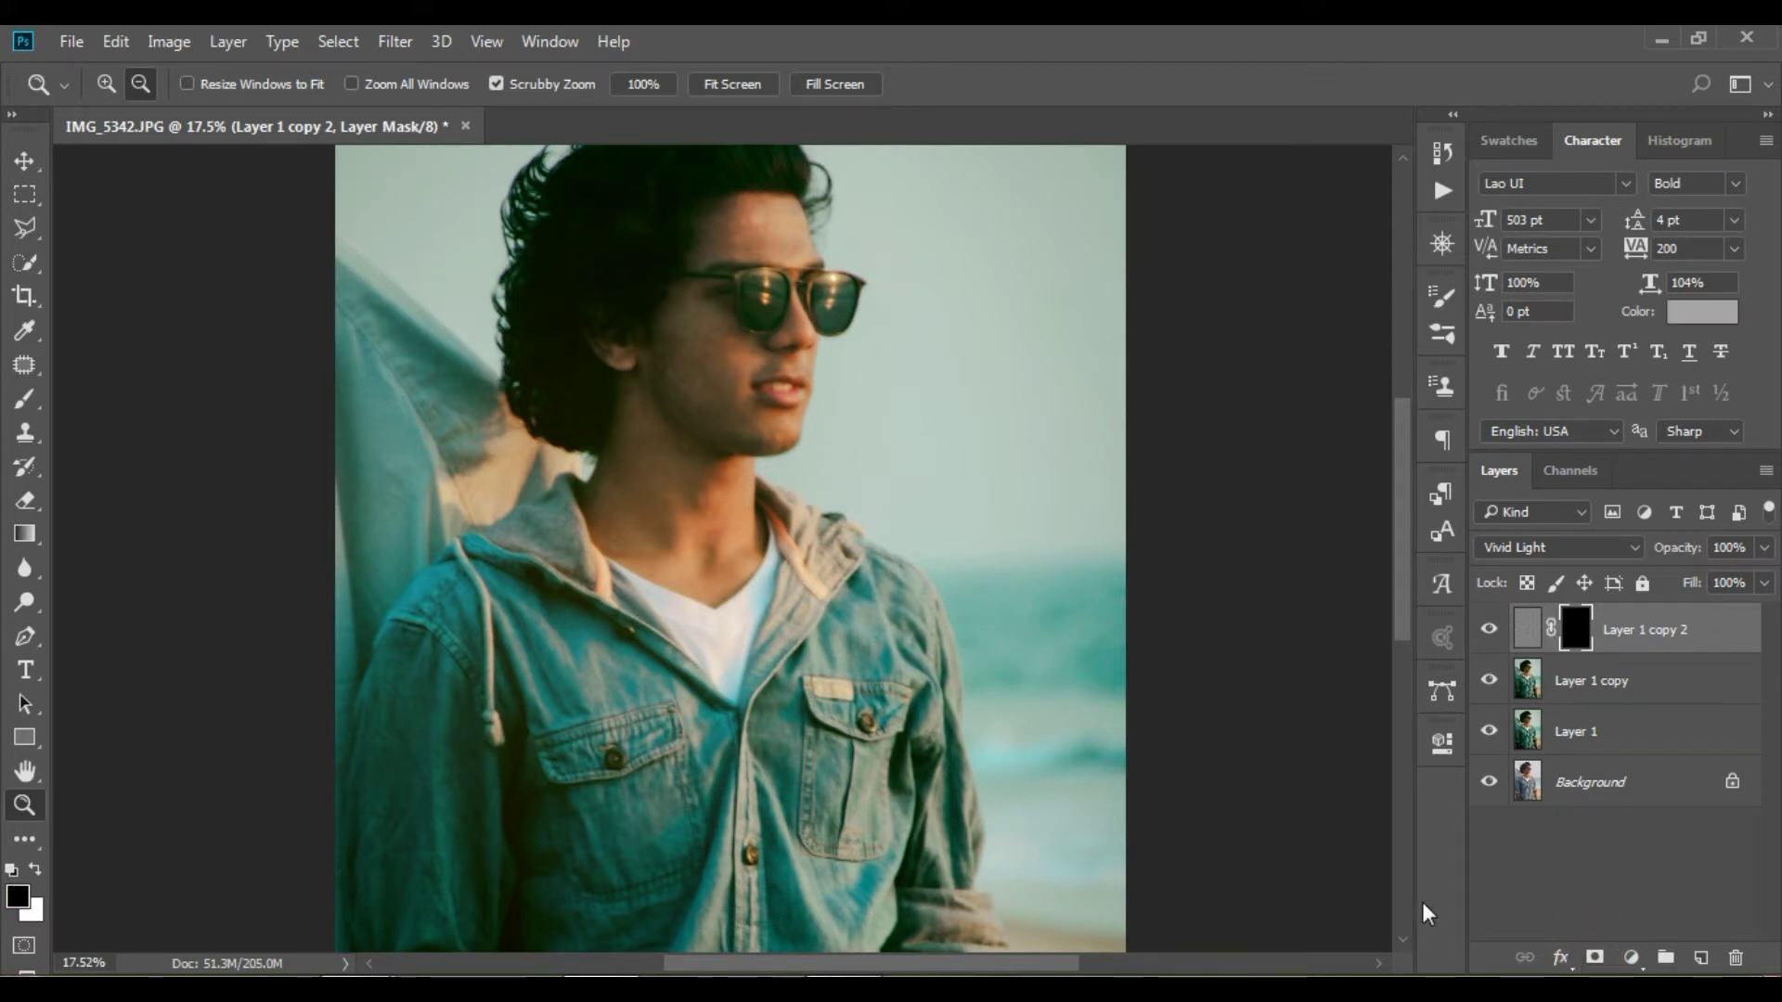
pyautogui.keyDown('alt'); pyautogui.click(712, 338); pyautogui.keyUp('alt')
pyautogui.moveTo(709, 330)
pyautogui.mouseDown()
pyautogui.moveTo(771, 411)
pyautogui.moveTo(807, 413)
pyautogui.mouseUp()
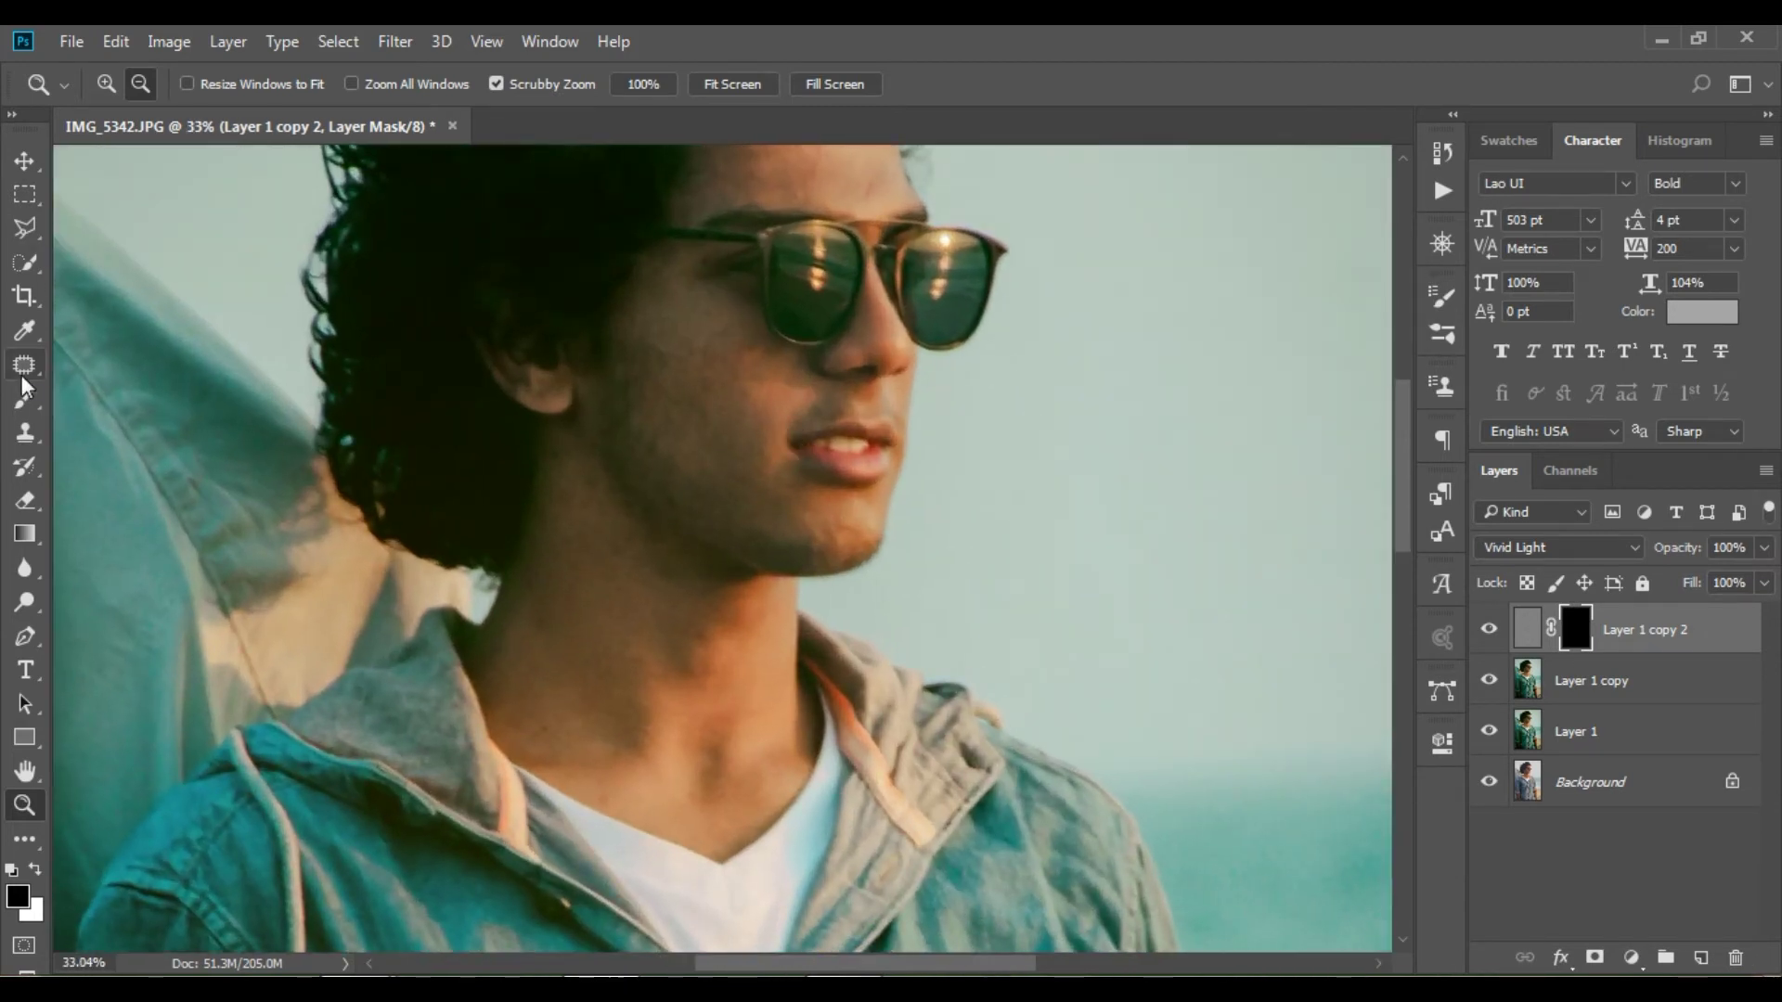
pyautogui.click(25, 399)
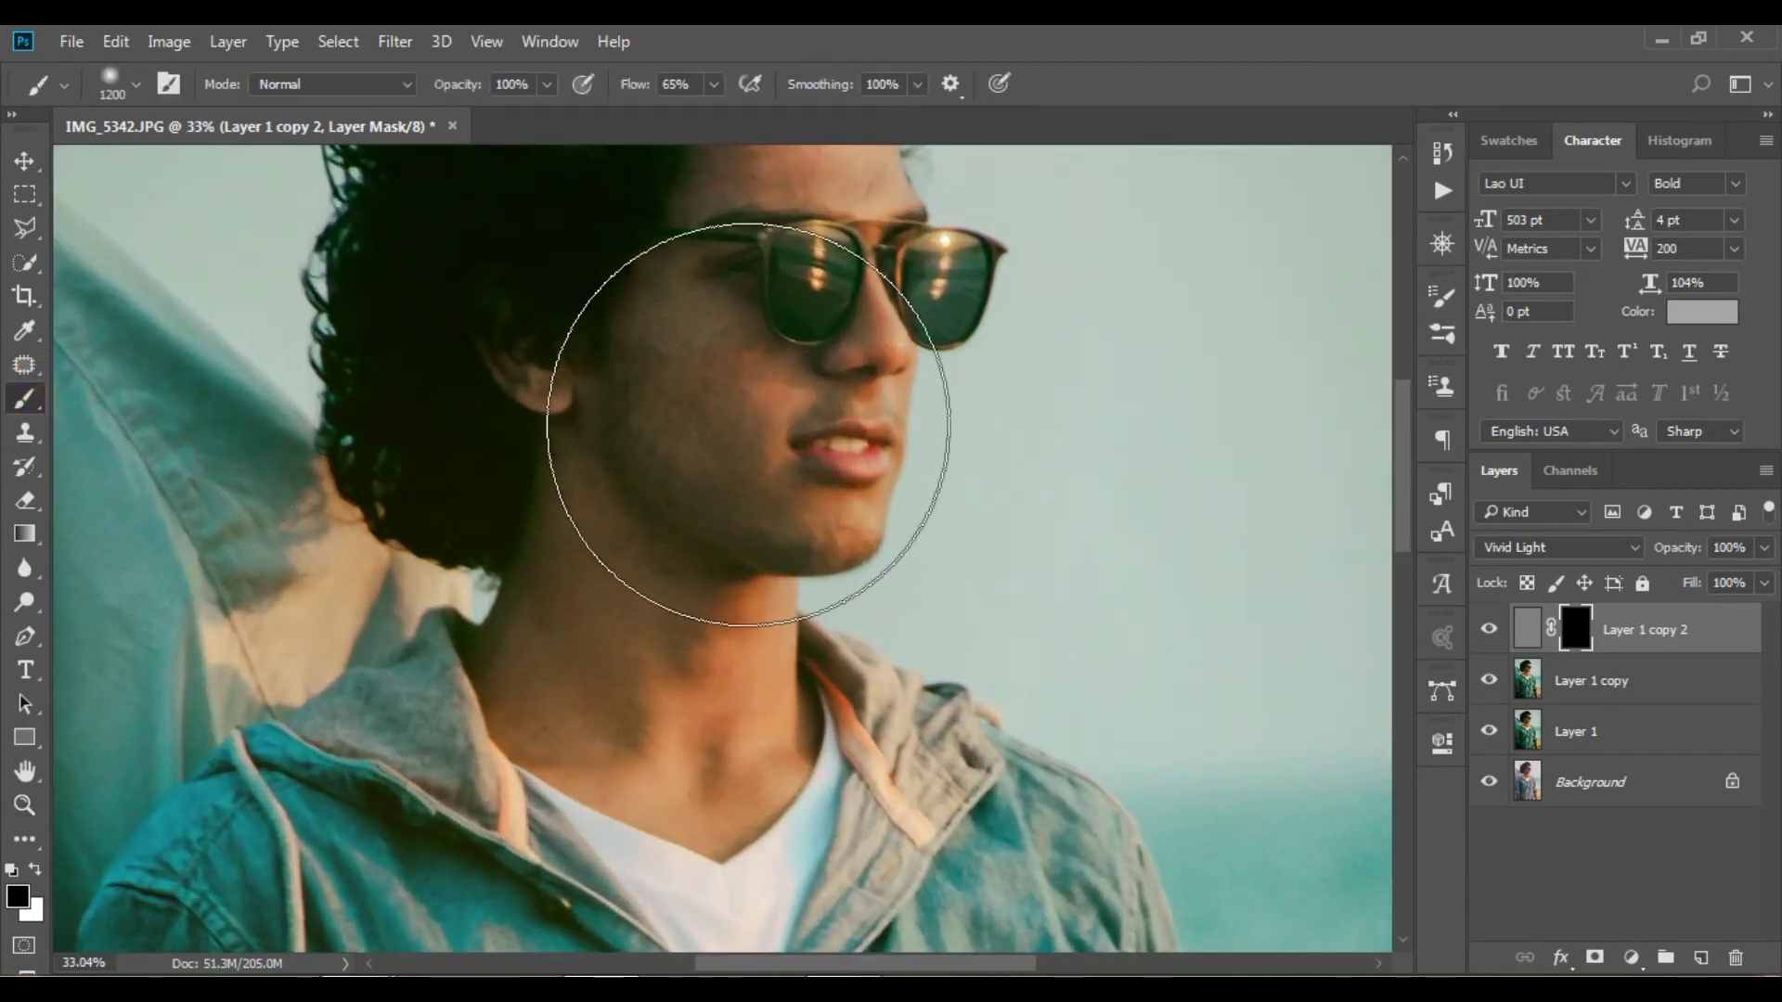
pyautogui.press('[')
pyautogui.press('[')
pyautogui.press('[')
pyautogui.press('[')
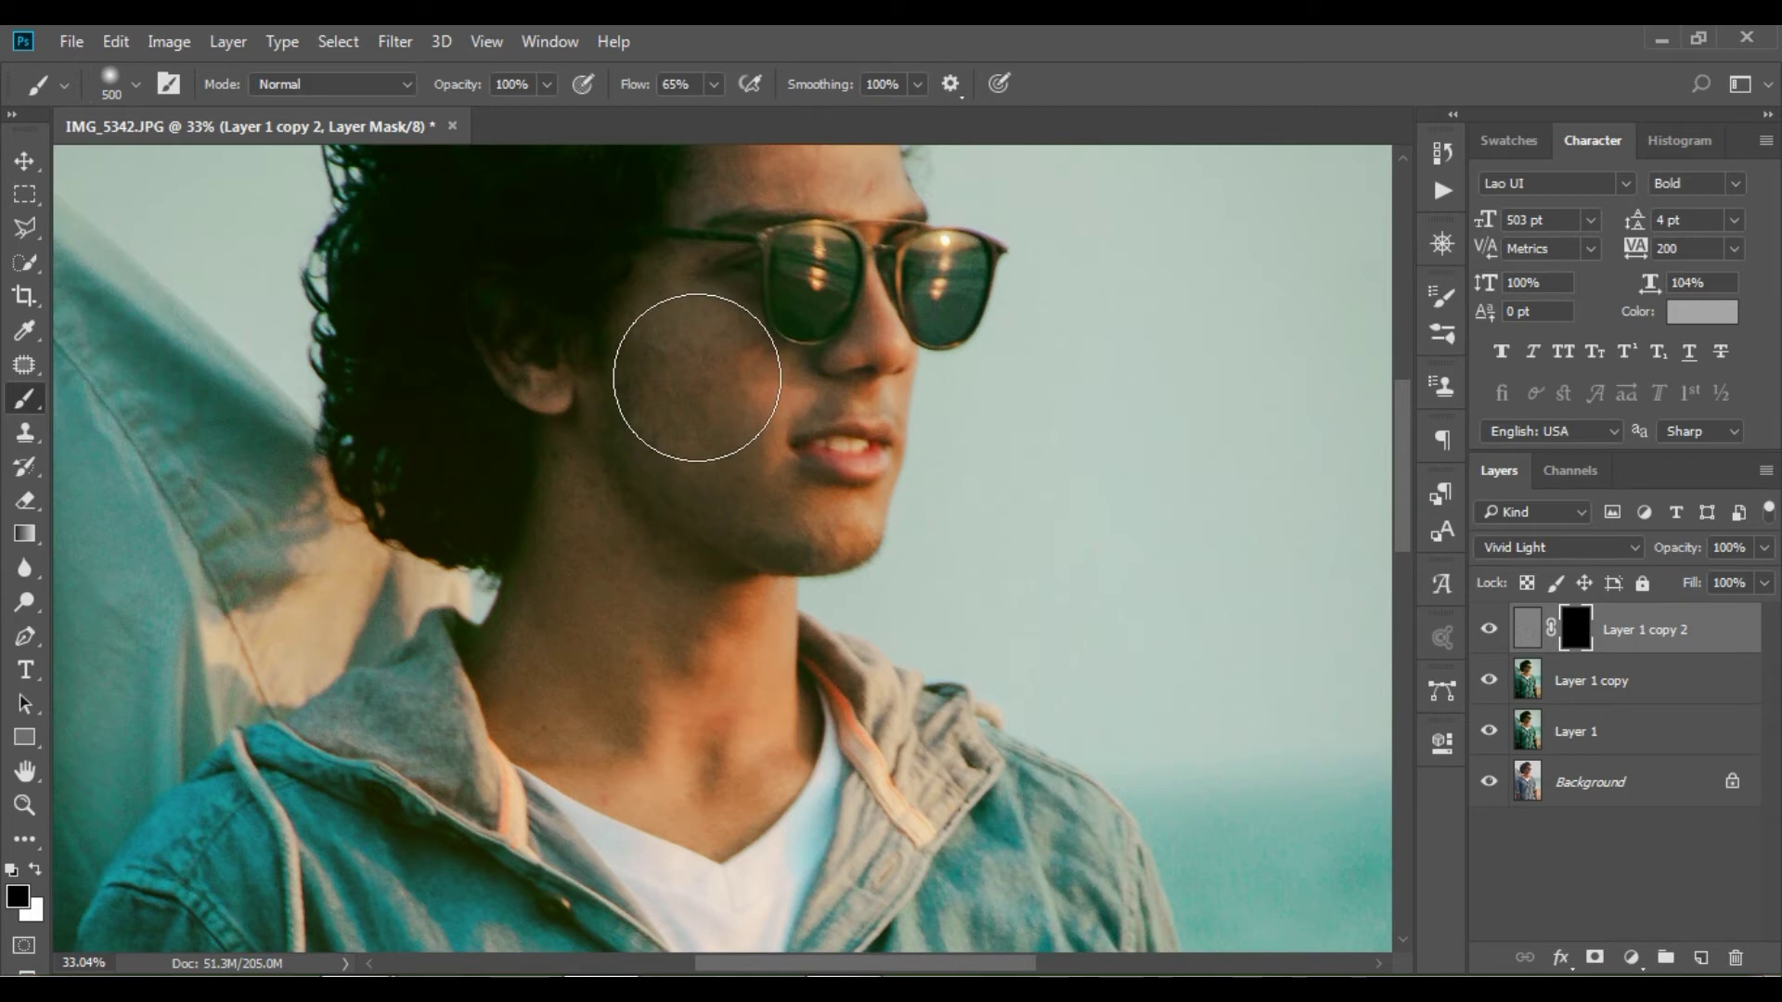
pyautogui.press('[')
pyautogui.moveTo(625, 588)
pyautogui.mouseDown()
pyautogui.moveTo(557, 676)
pyautogui.moveTo(748, 736)
pyautogui.mouseUp()
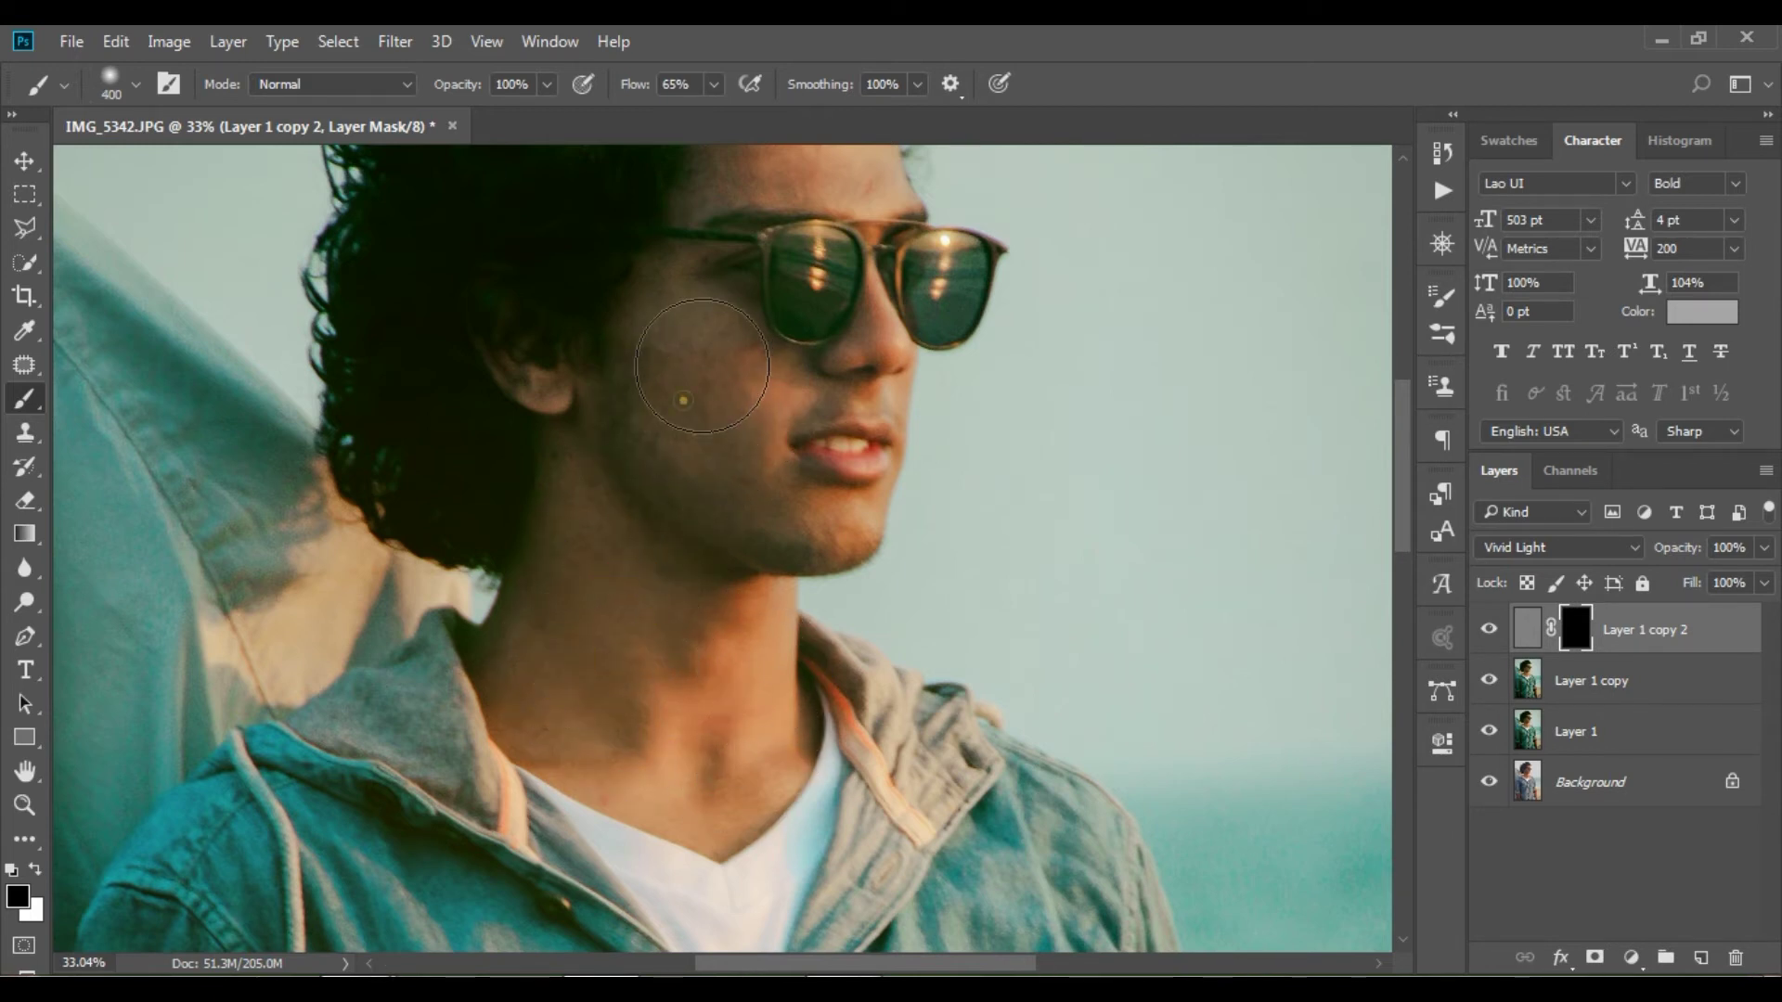
# Brush the smoothing onto the forehead, chin and nose with a 200-pixel brush.
pyautogui.scroll(3, 724, 482)
pyautogui.press('[')
pyautogui.press('[')
pyautogui.moveTo(817, 271); pyautogui.dragTo(770, 278)
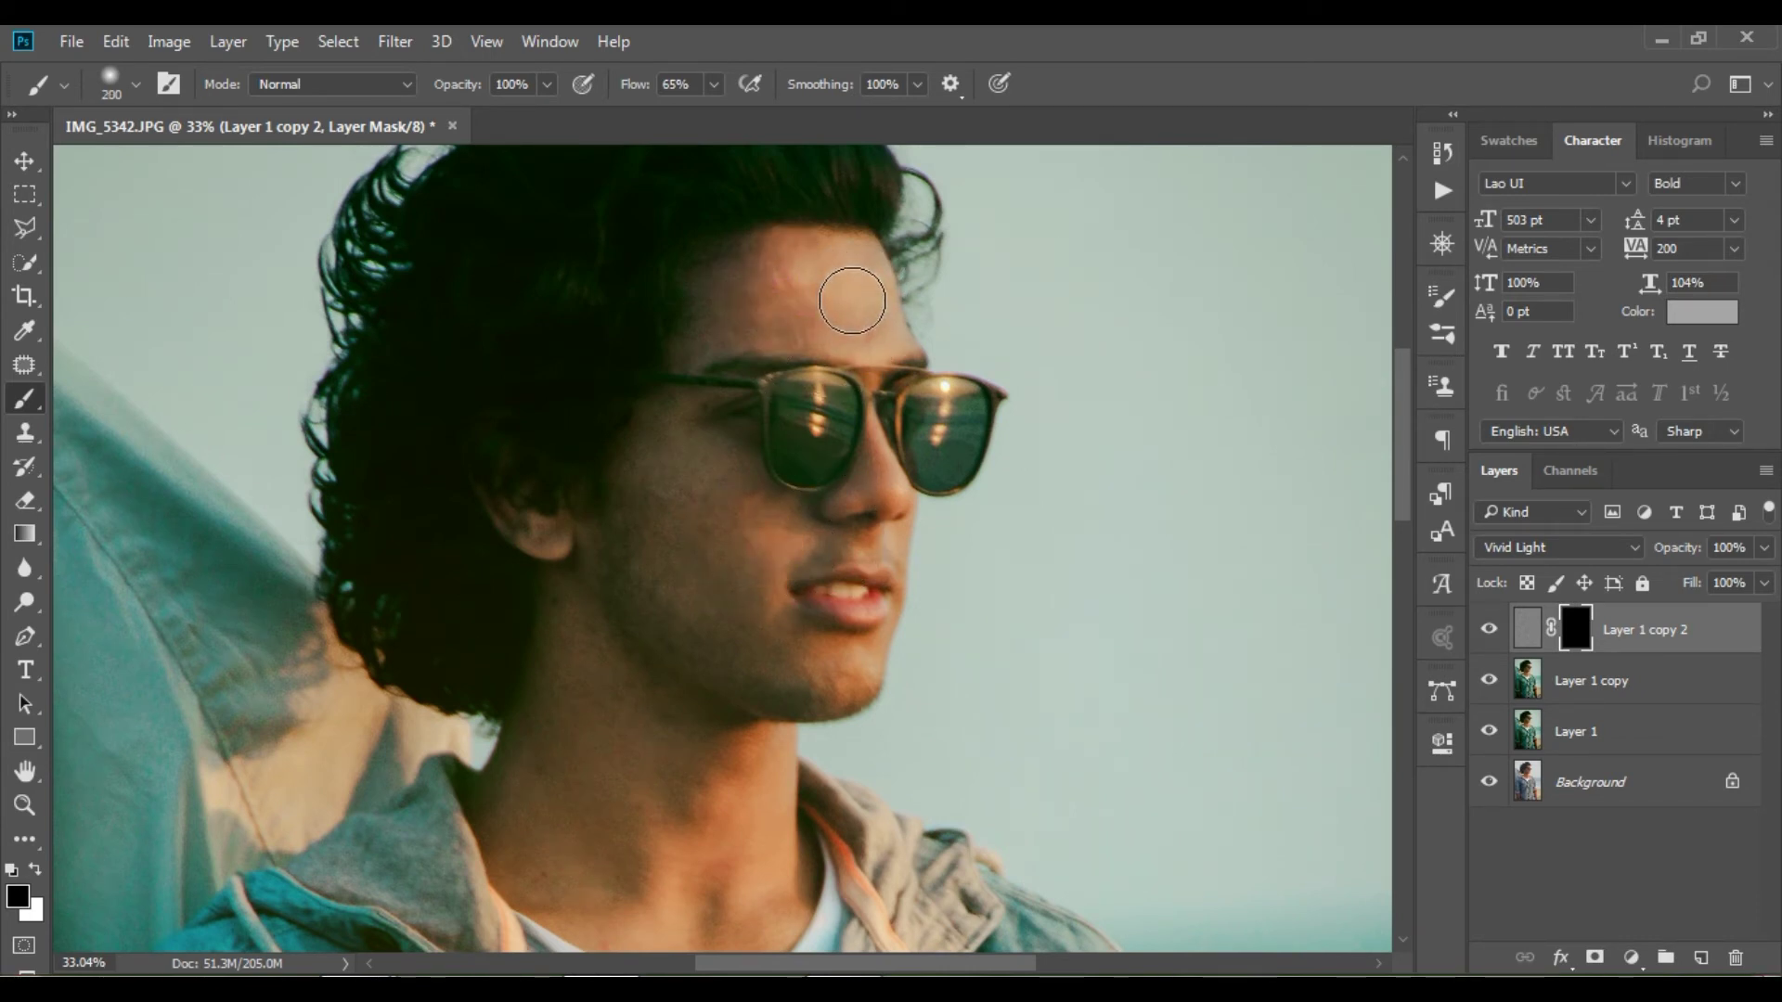
pyautogui.scroll(-2, 779, 418)
pyautogui.scroll(-2, 708, 541)
pyautogui.moveTo(556, 659); pyautogui.dragTo(725, 577)
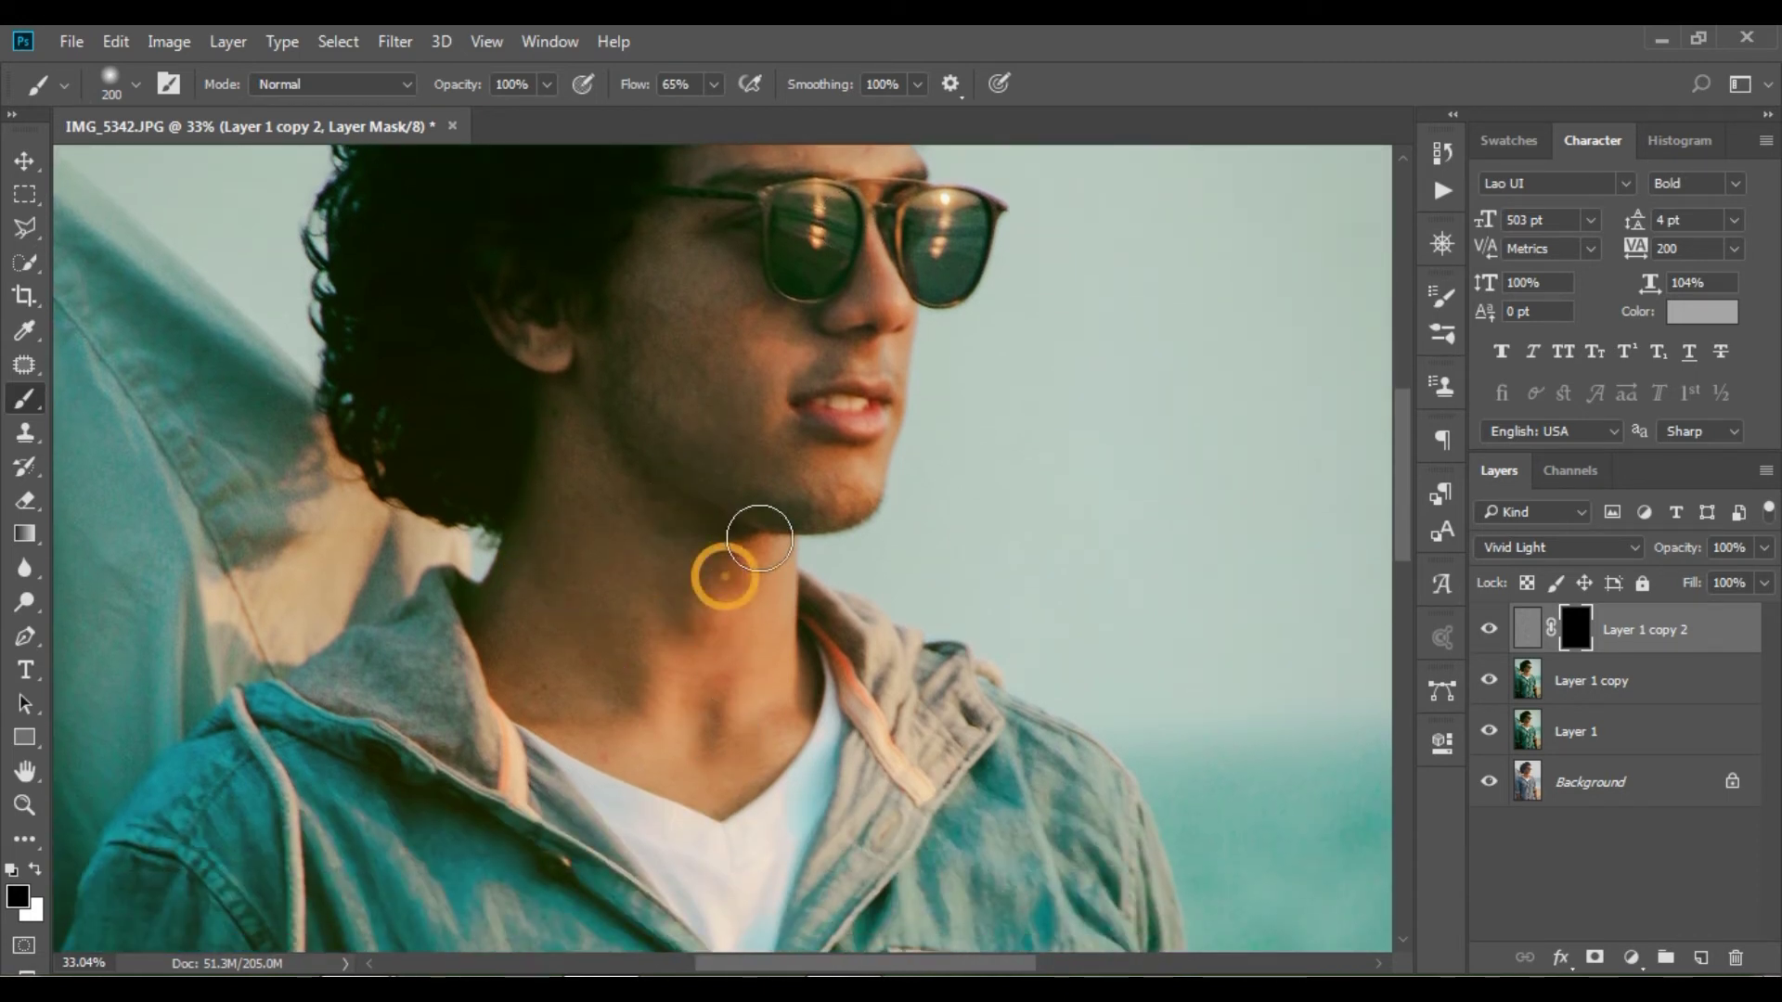
pyautogui.moveTo(861, 483); pyautogui.dragTo(818, 490)
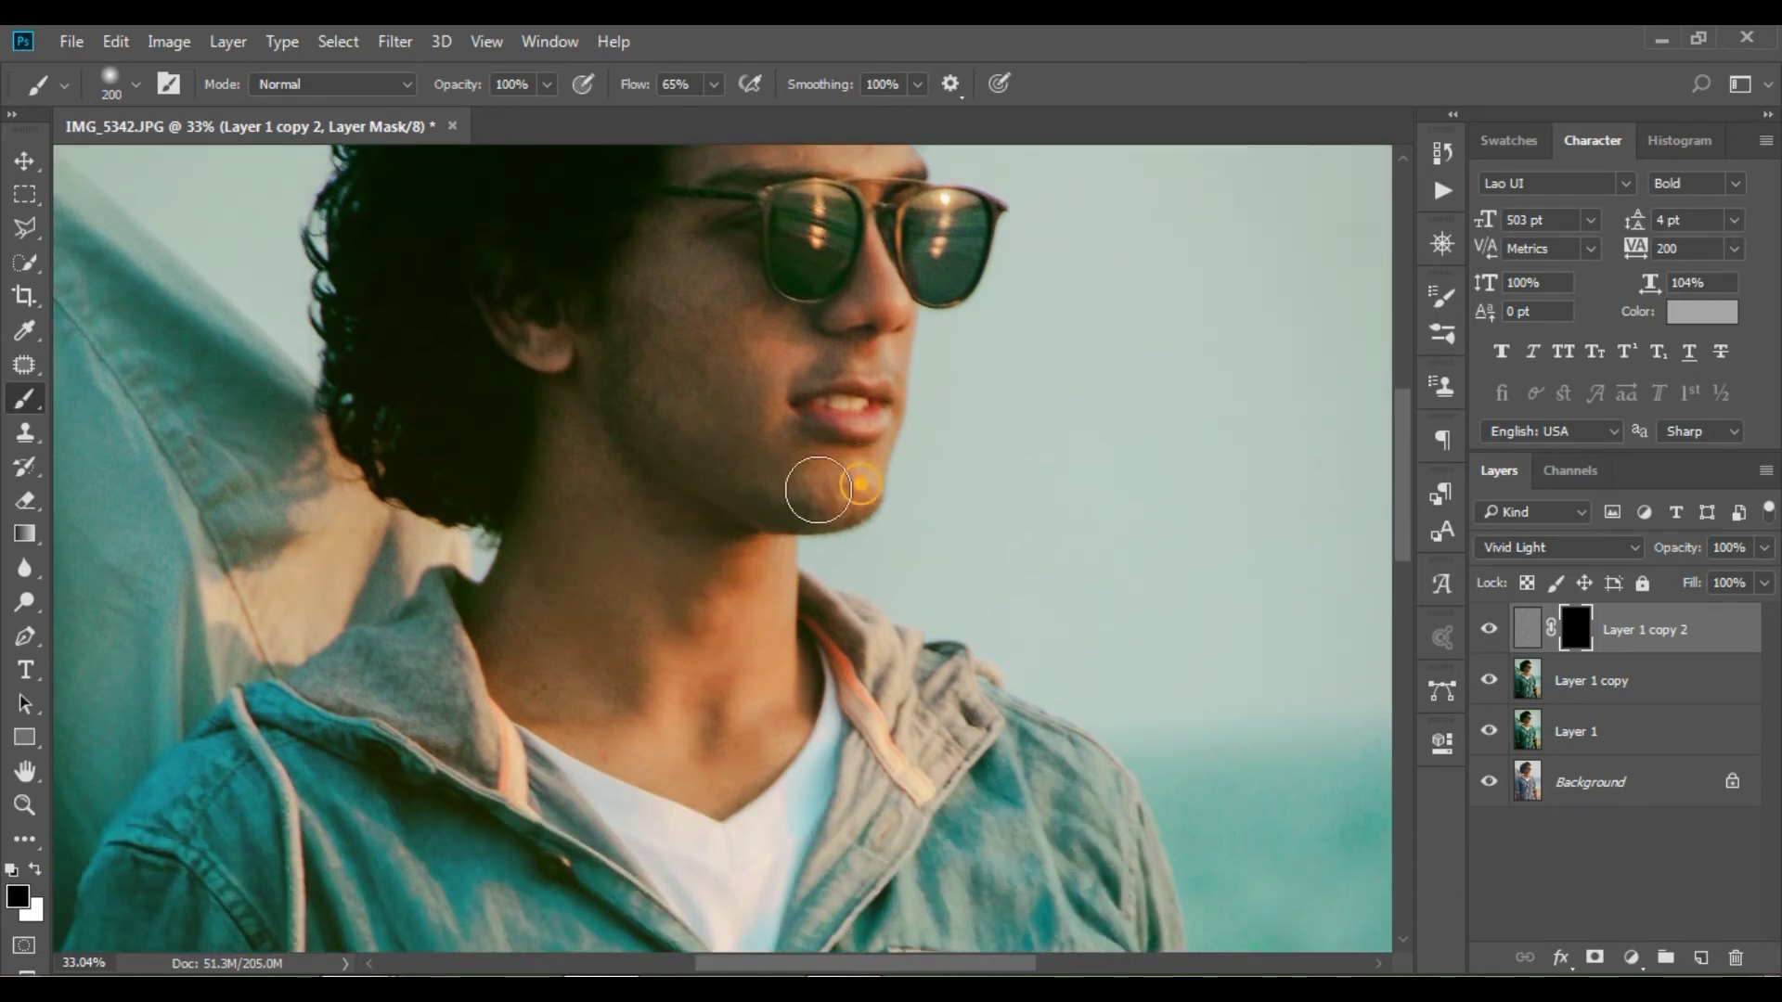
pyautogui.click(888, 320)
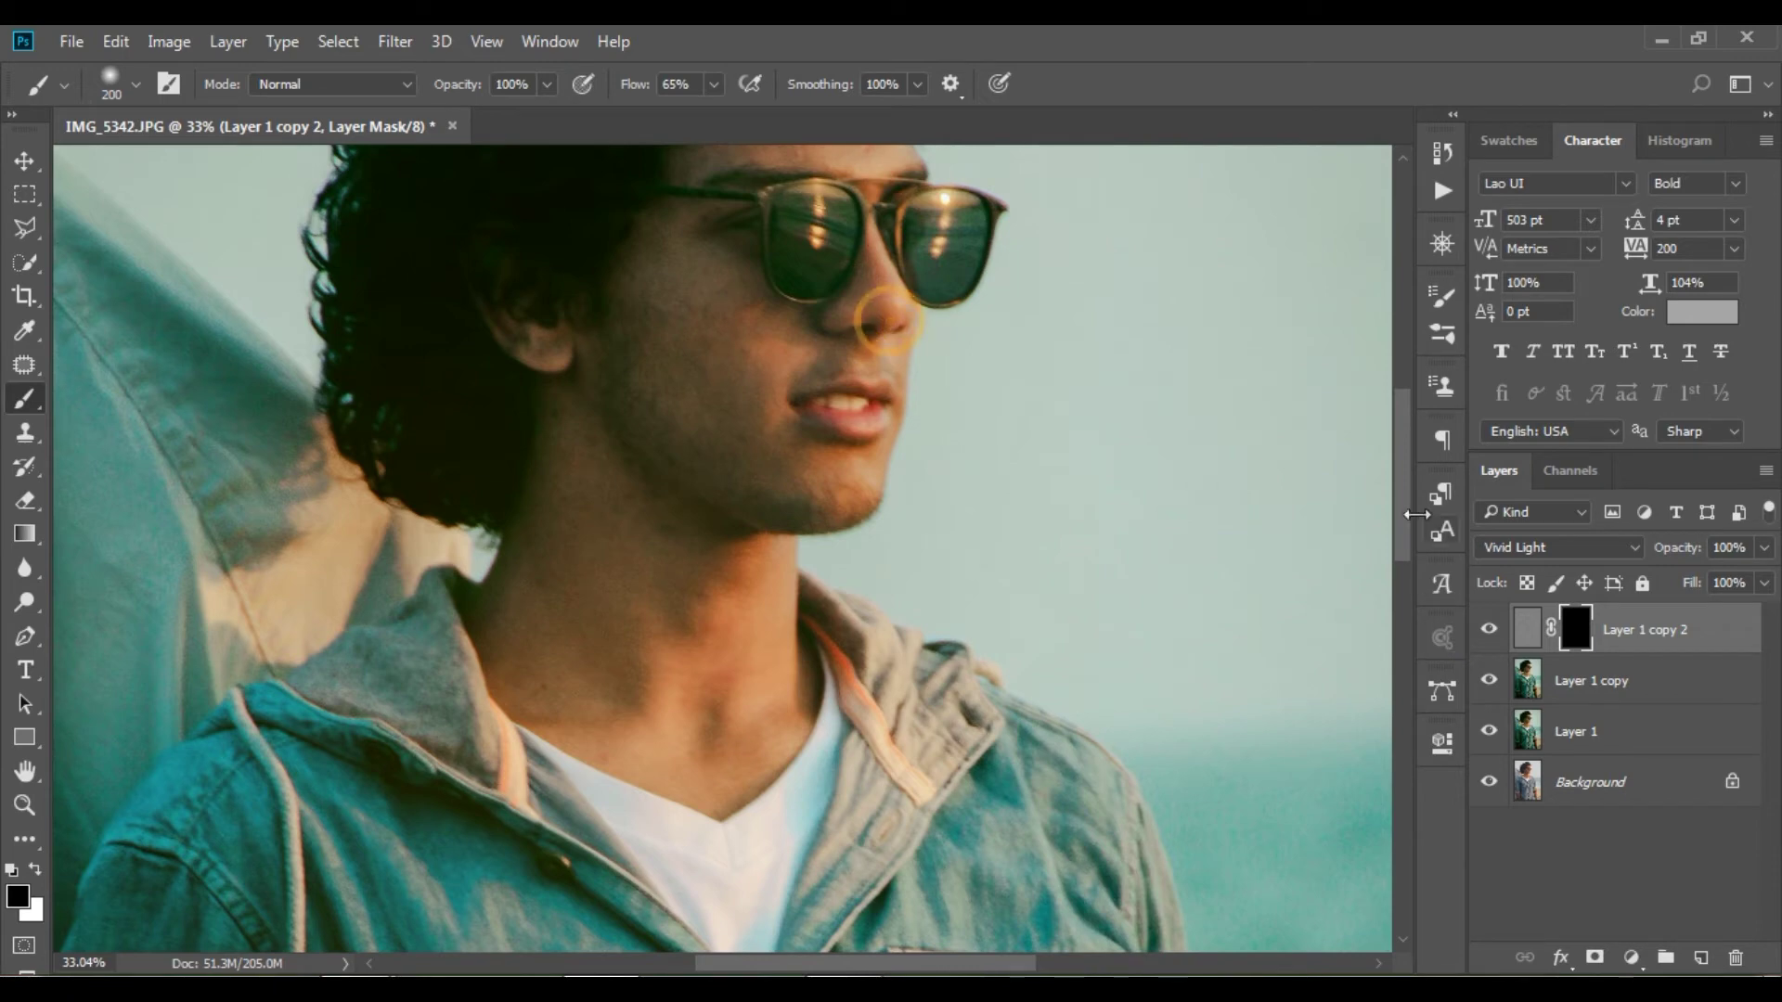
pyautogui.moveTo(1403, 494); pyautogui.dragTo(1402, 753)
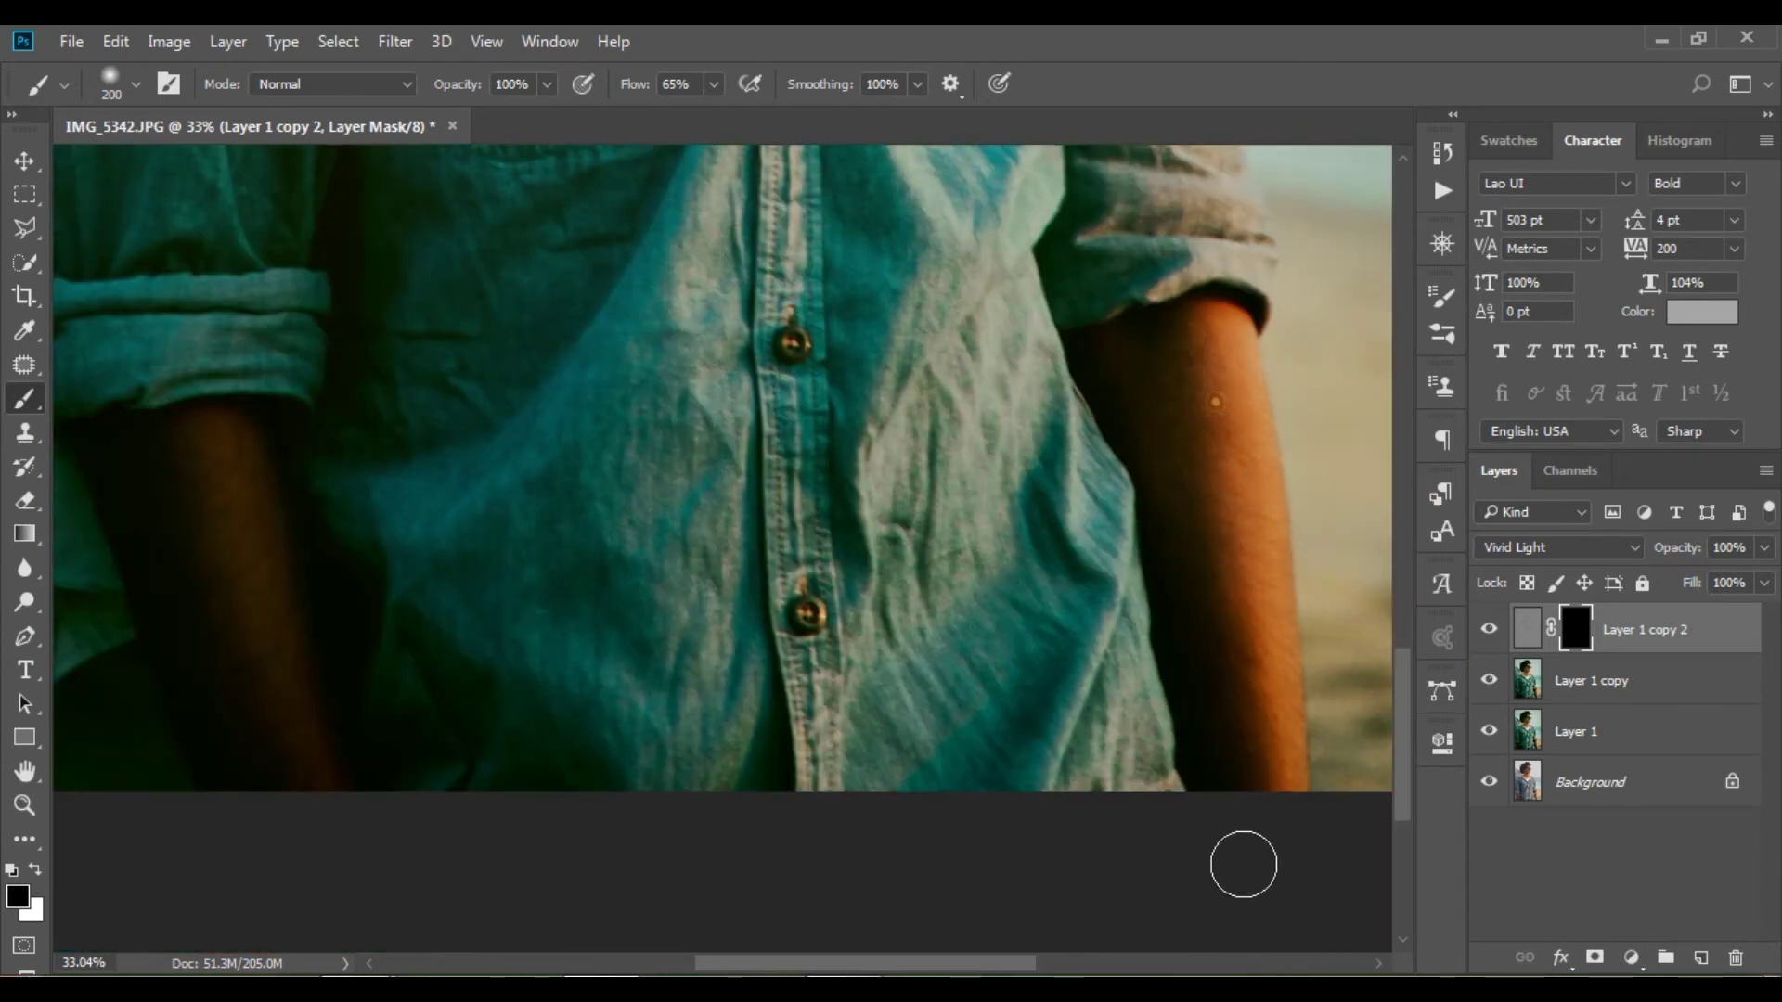
# Paint the smoothing onto the left forearm and fit the whole photo on screen.
pyautogui.moveTo(221, 555); pyautogui.dragTo(230, 633)
pyautogui.click(24, 805)
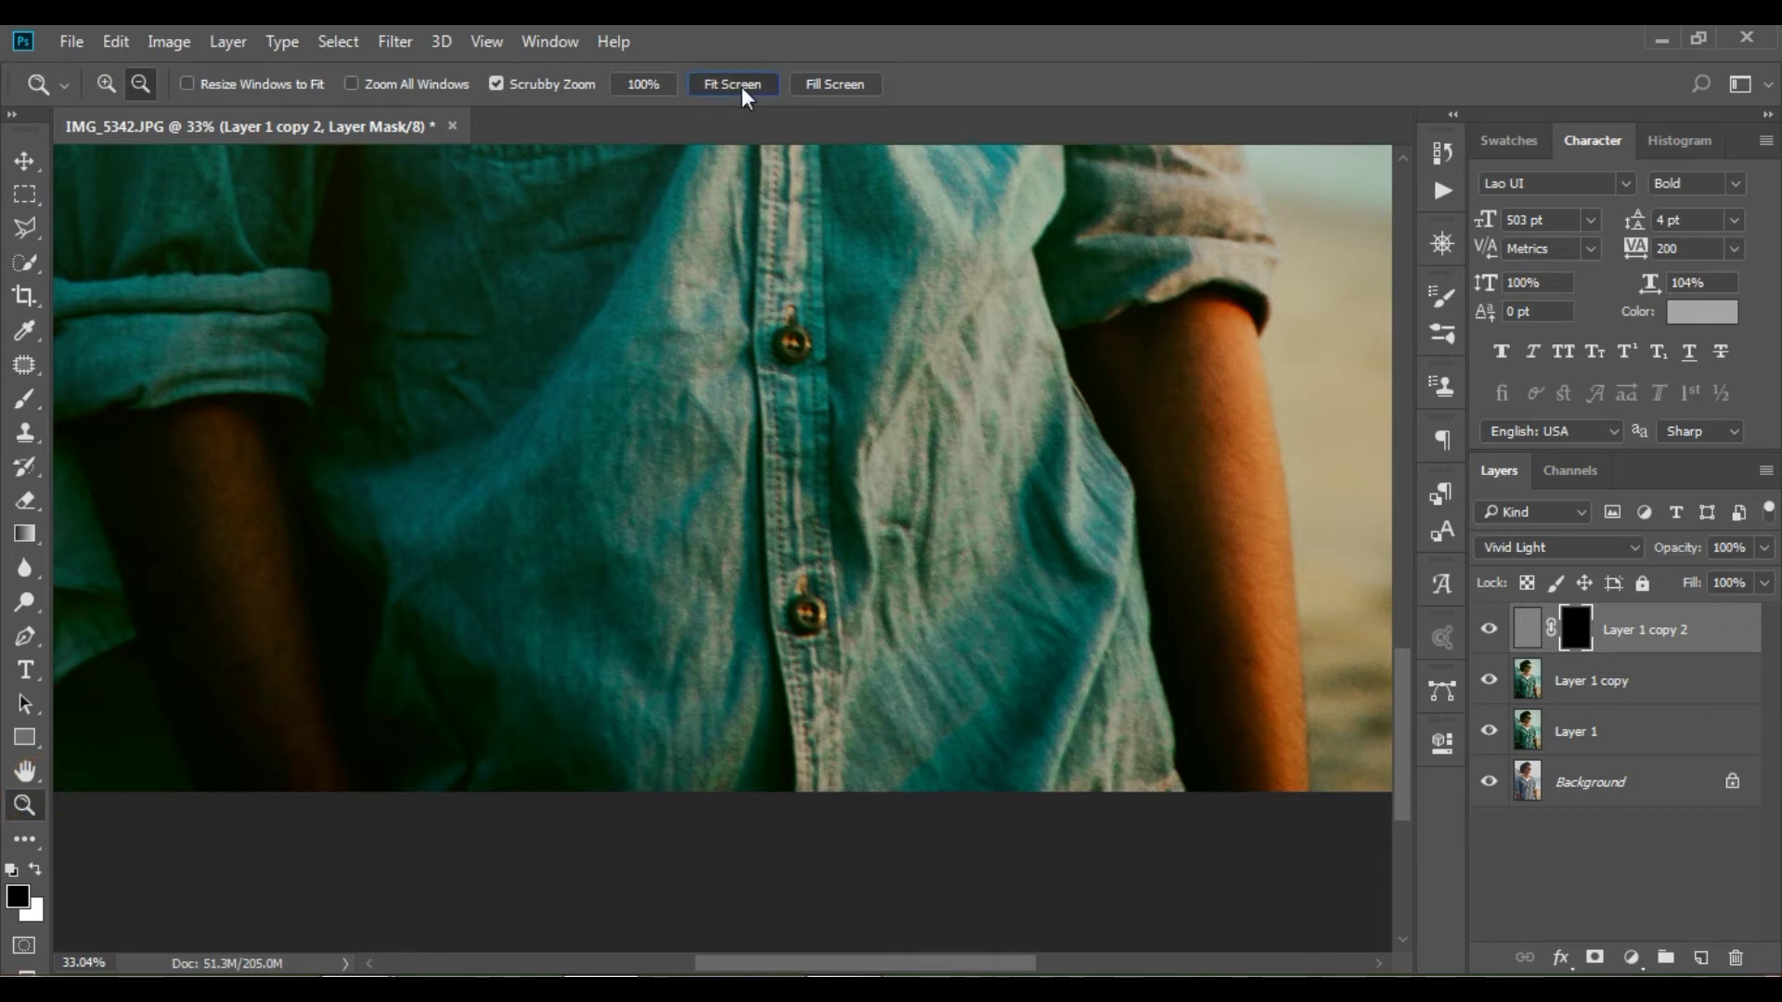
pyautogui.click(742, 91)
# Merge Layer 1 copy 2 into Layer 1 copy, delete Layer 1, and duplicate the merged layer.
pyautogui.click(1631, 688)
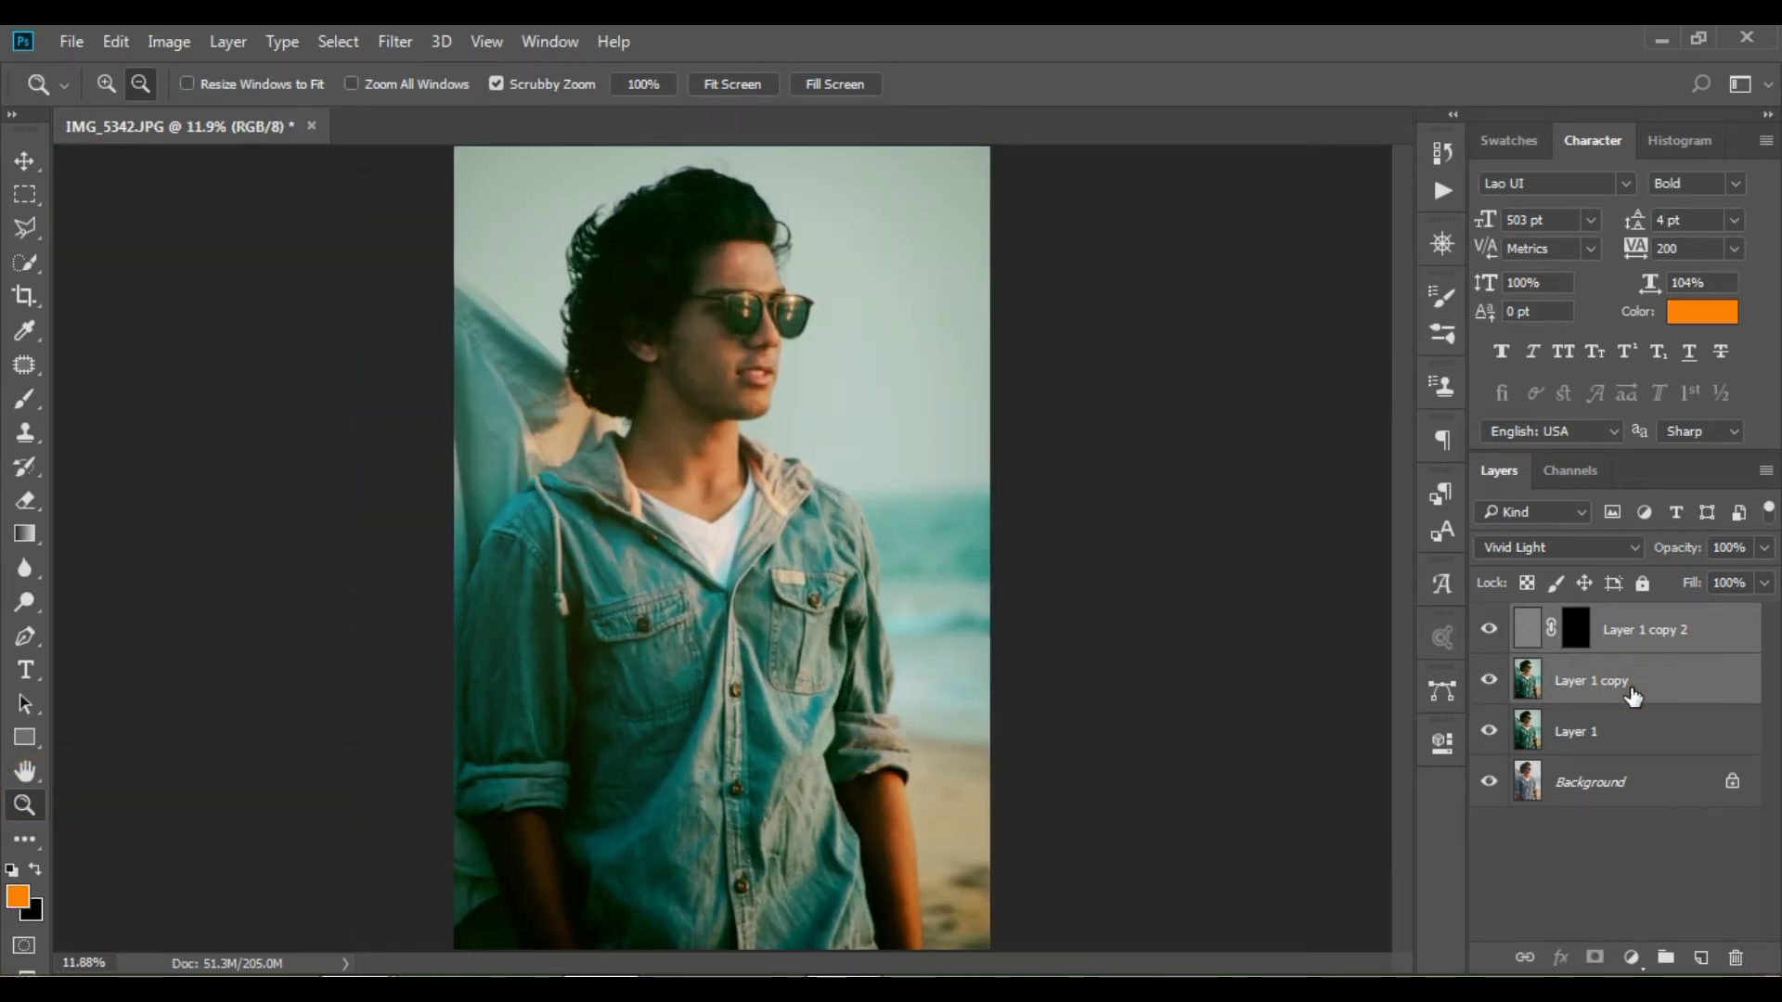
pyautogui.hotkey('ctrl', 'e')
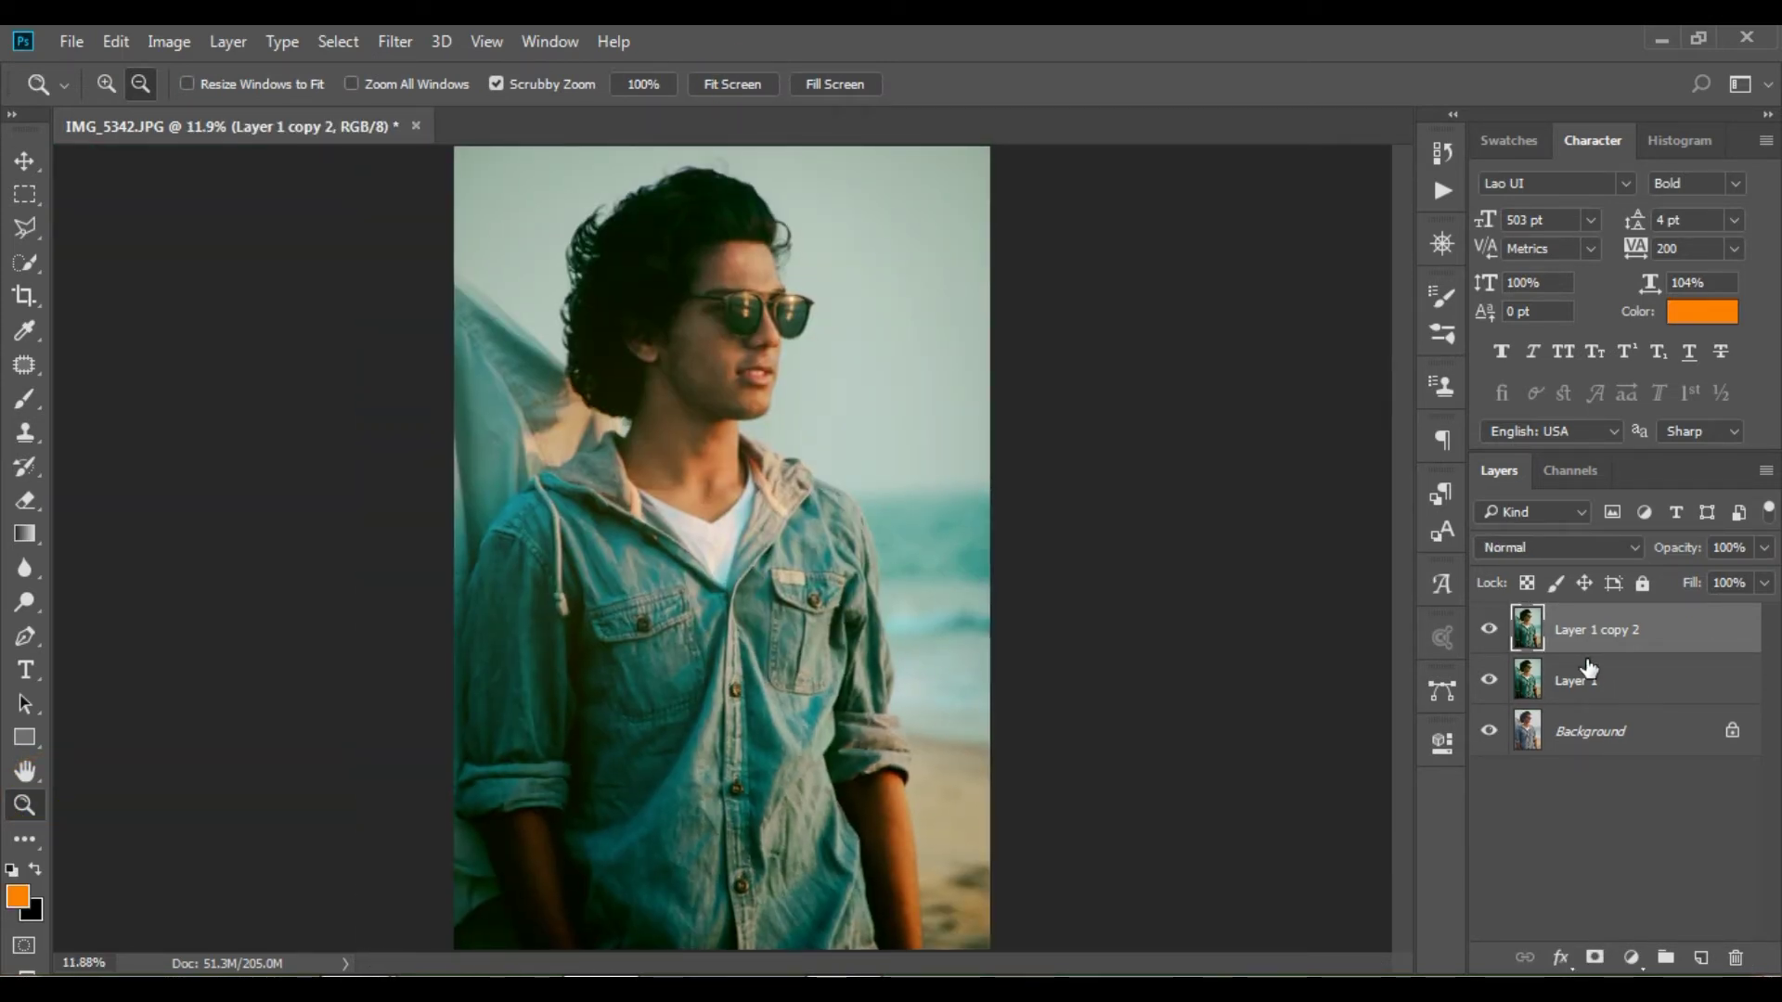
pyautogui.click(1589, 680)
pyautogui.press('Delete')
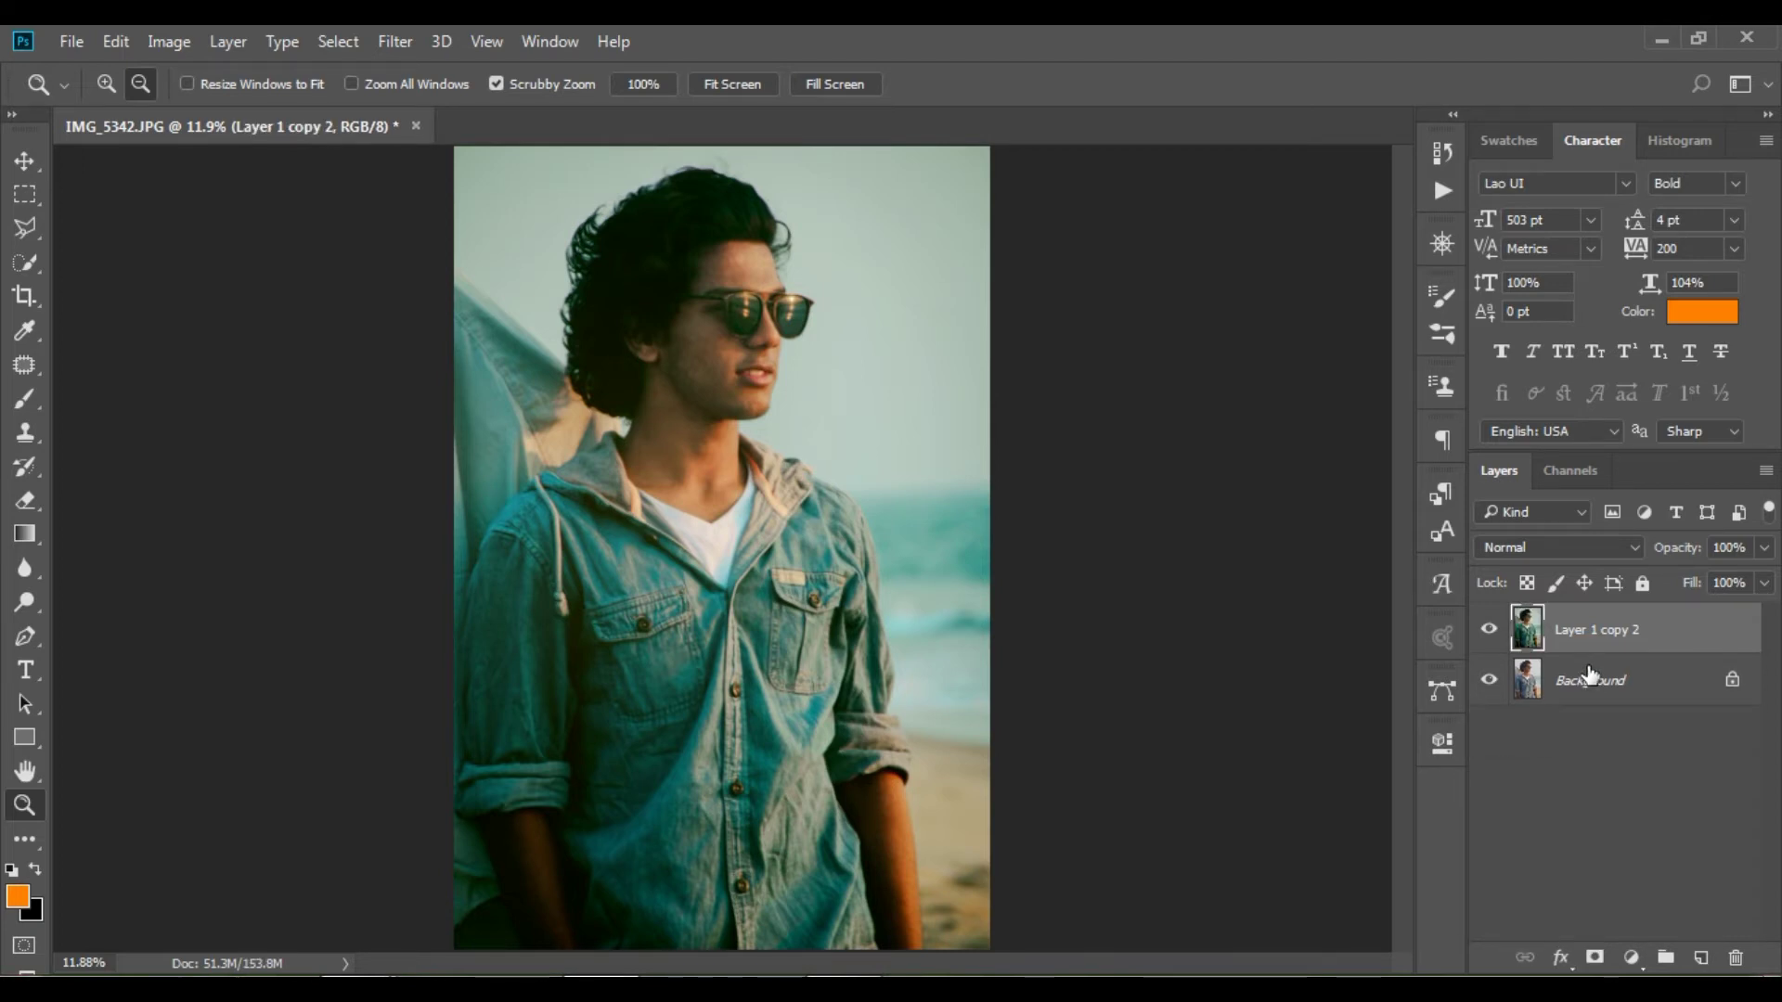
pyautogui.hotkey('ctrl', 'j')
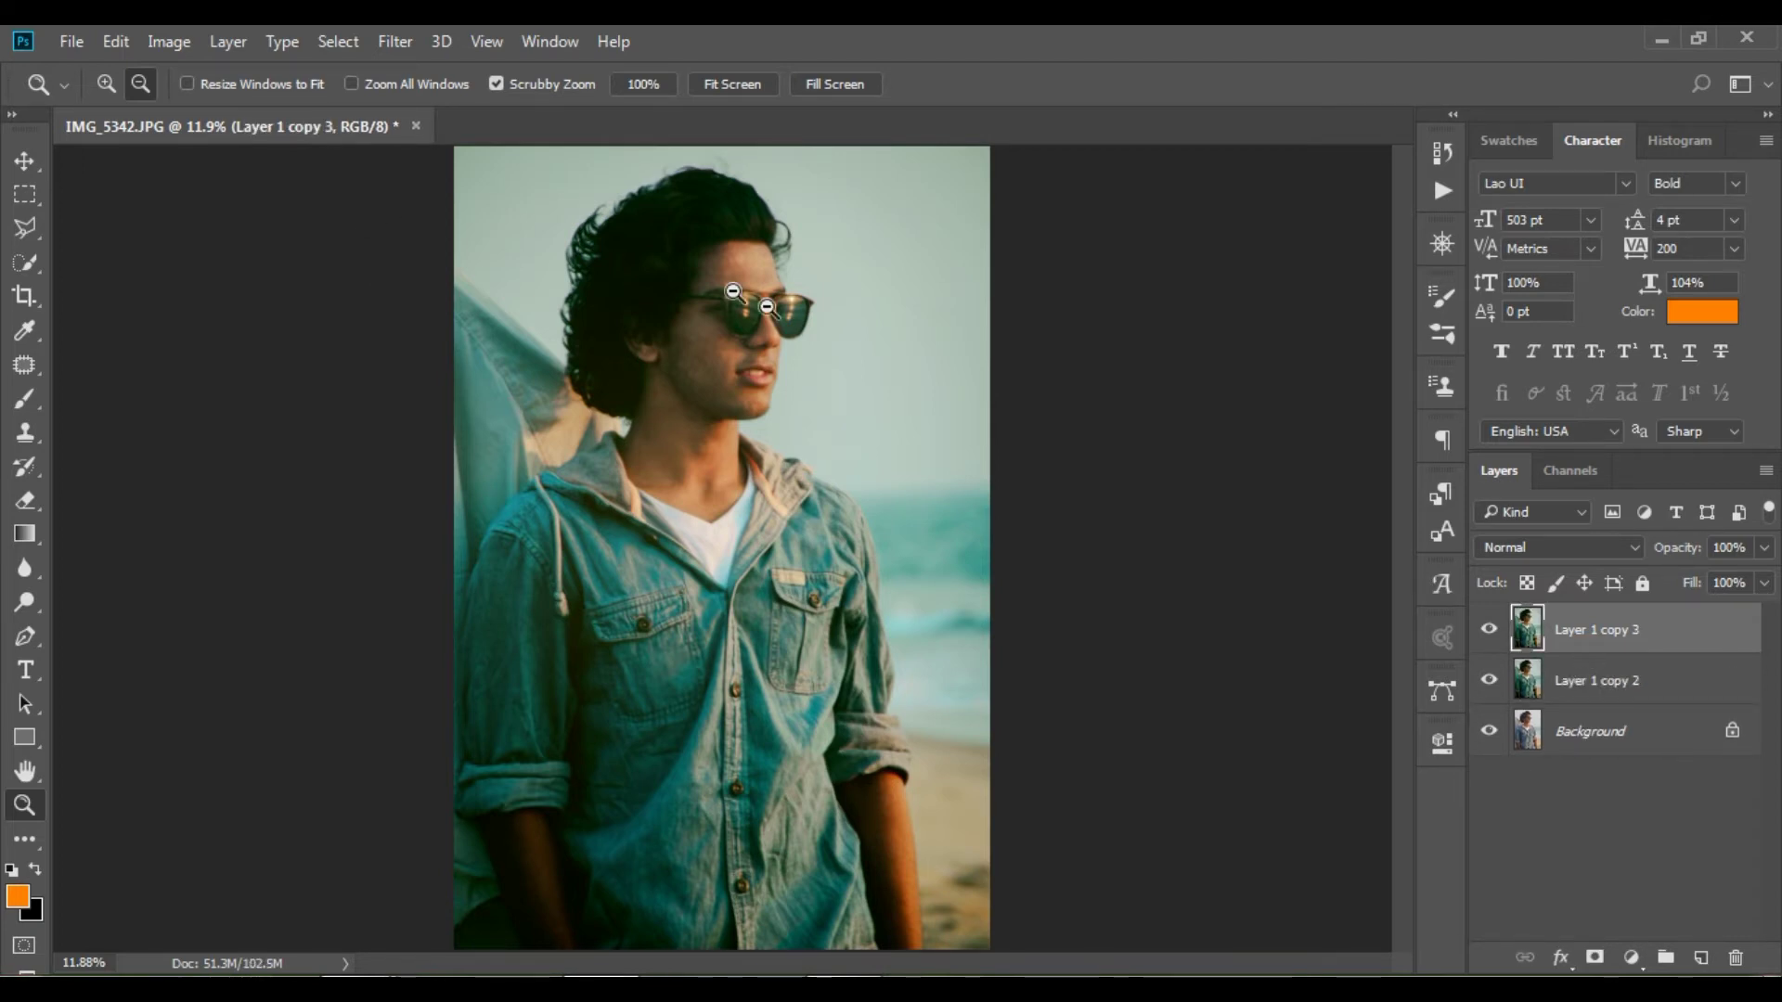
pyautogui.scroll(5, 710, 275)
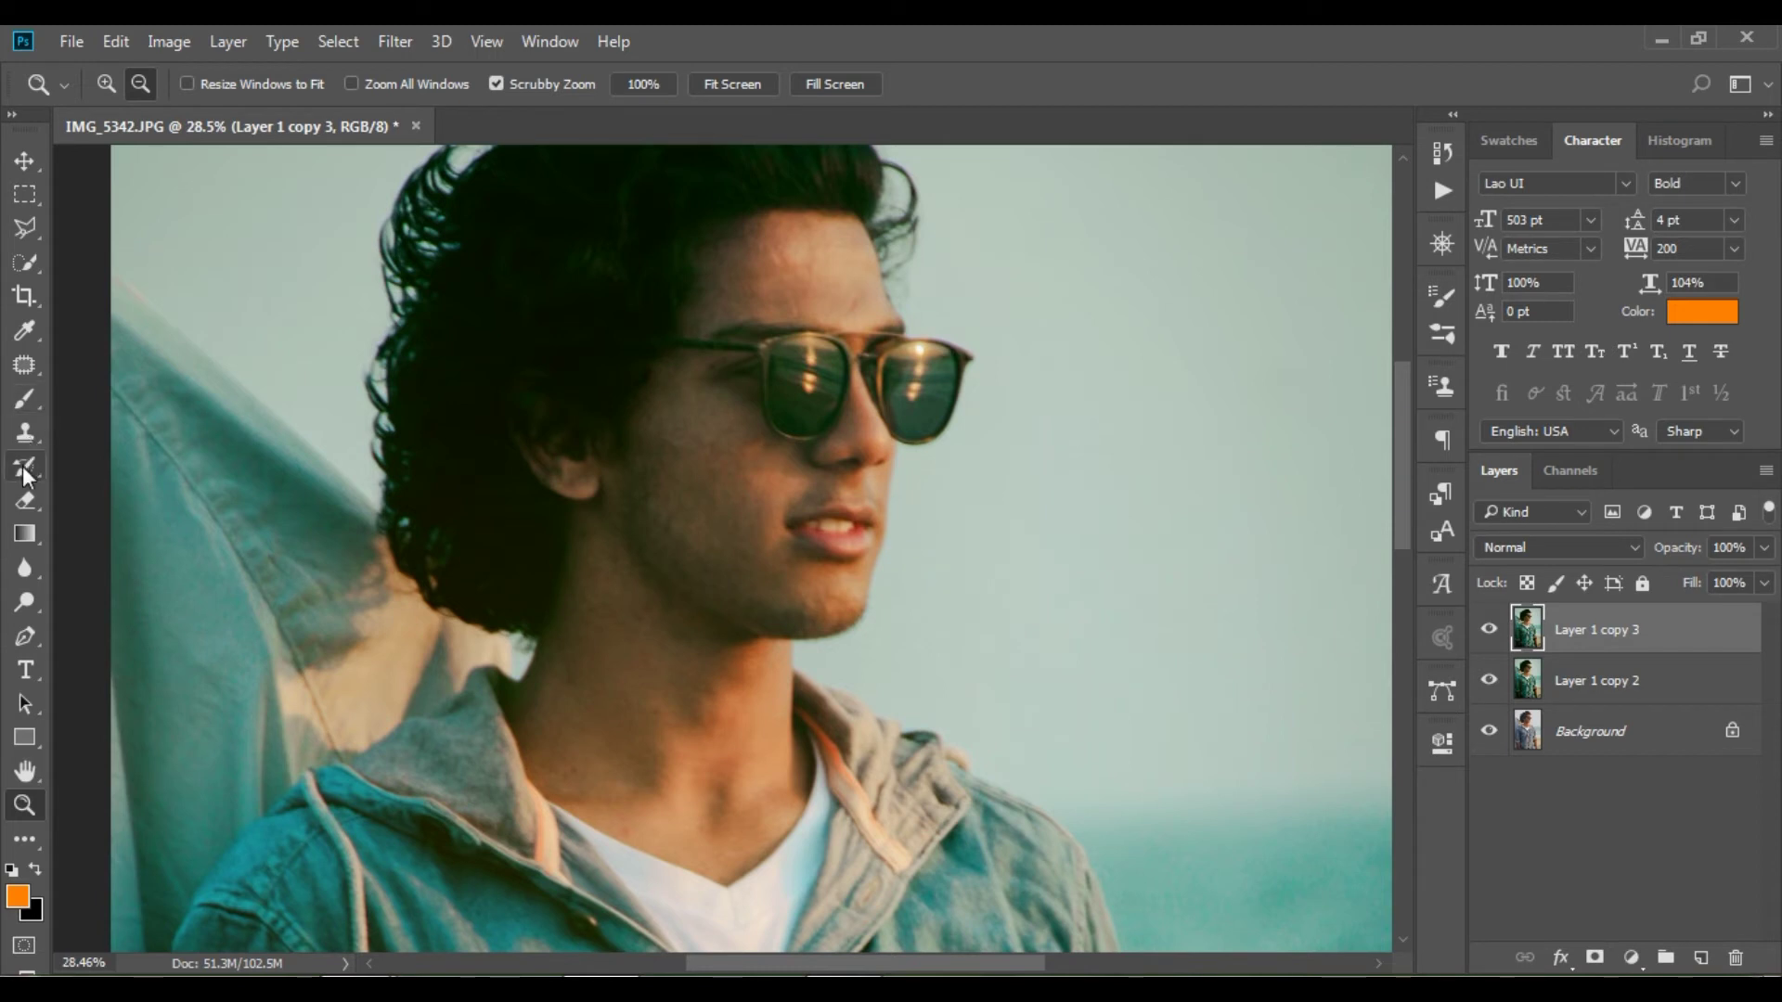
# Set the Dodge tool to a soft 118-pixel brush with 0% hardness.
pyautogui.click(26, 613)
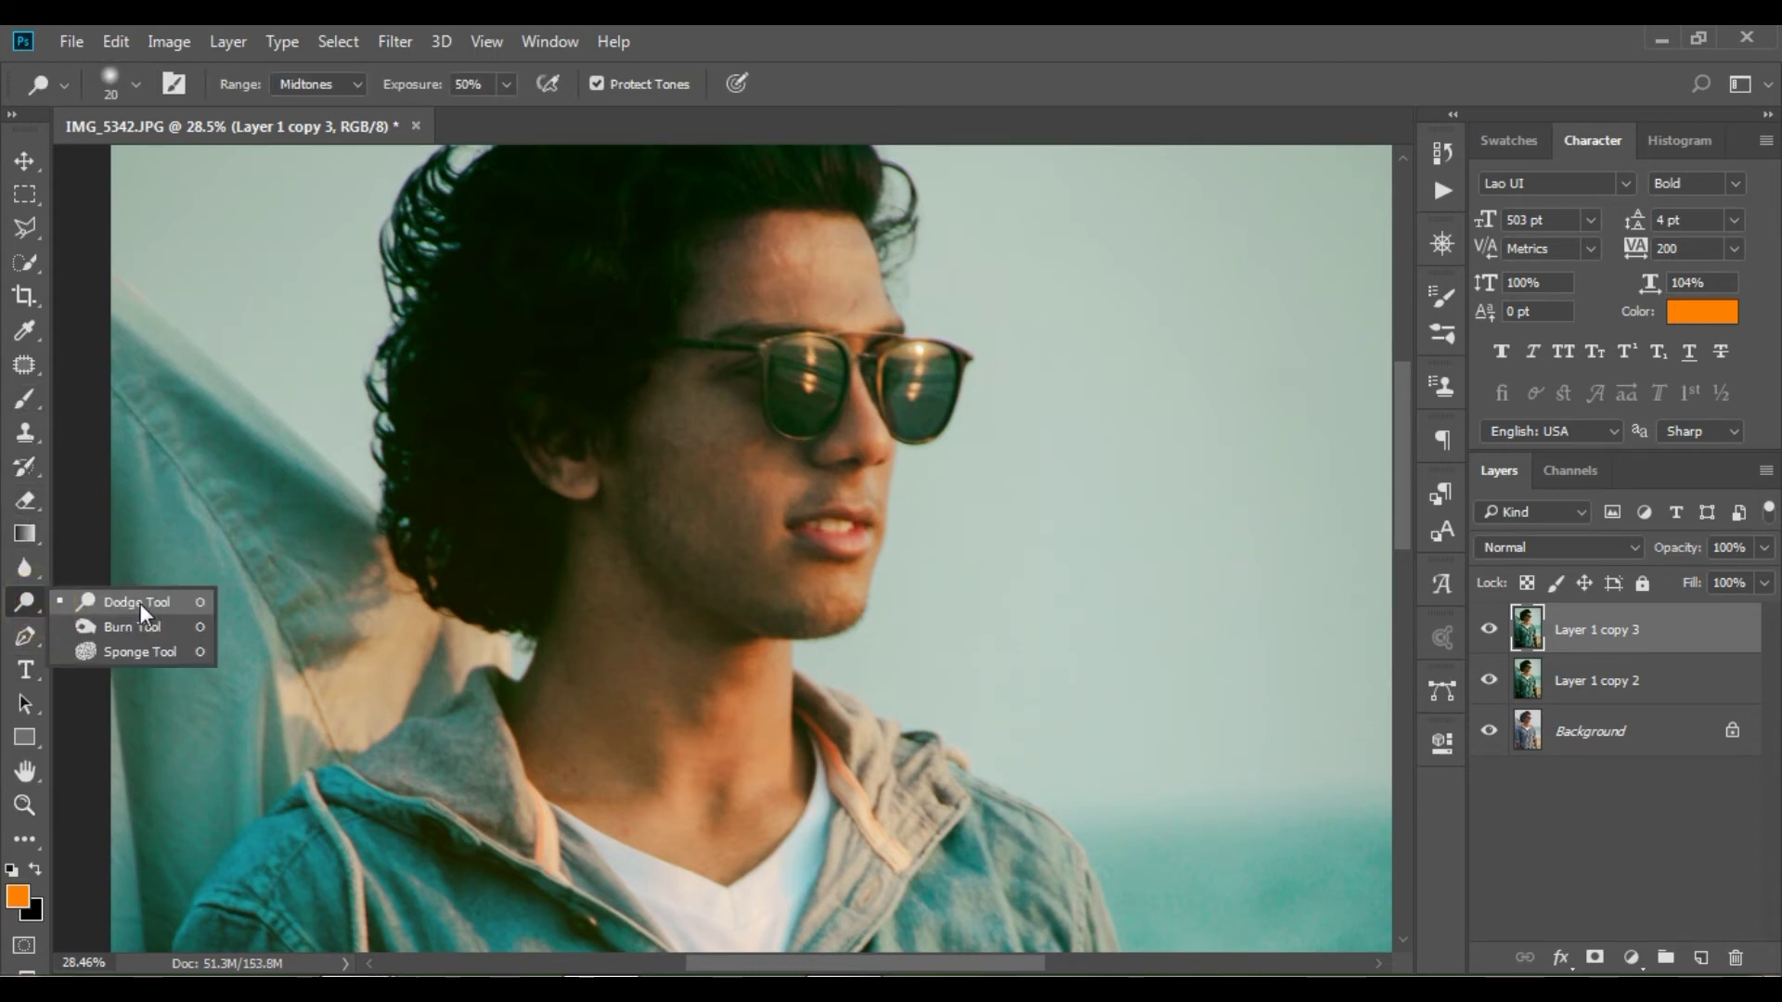
pyautogui.rightClick(467, 531)
pyautogui.moveTo(626, 503); pyautogui.dragTo(628, 503)
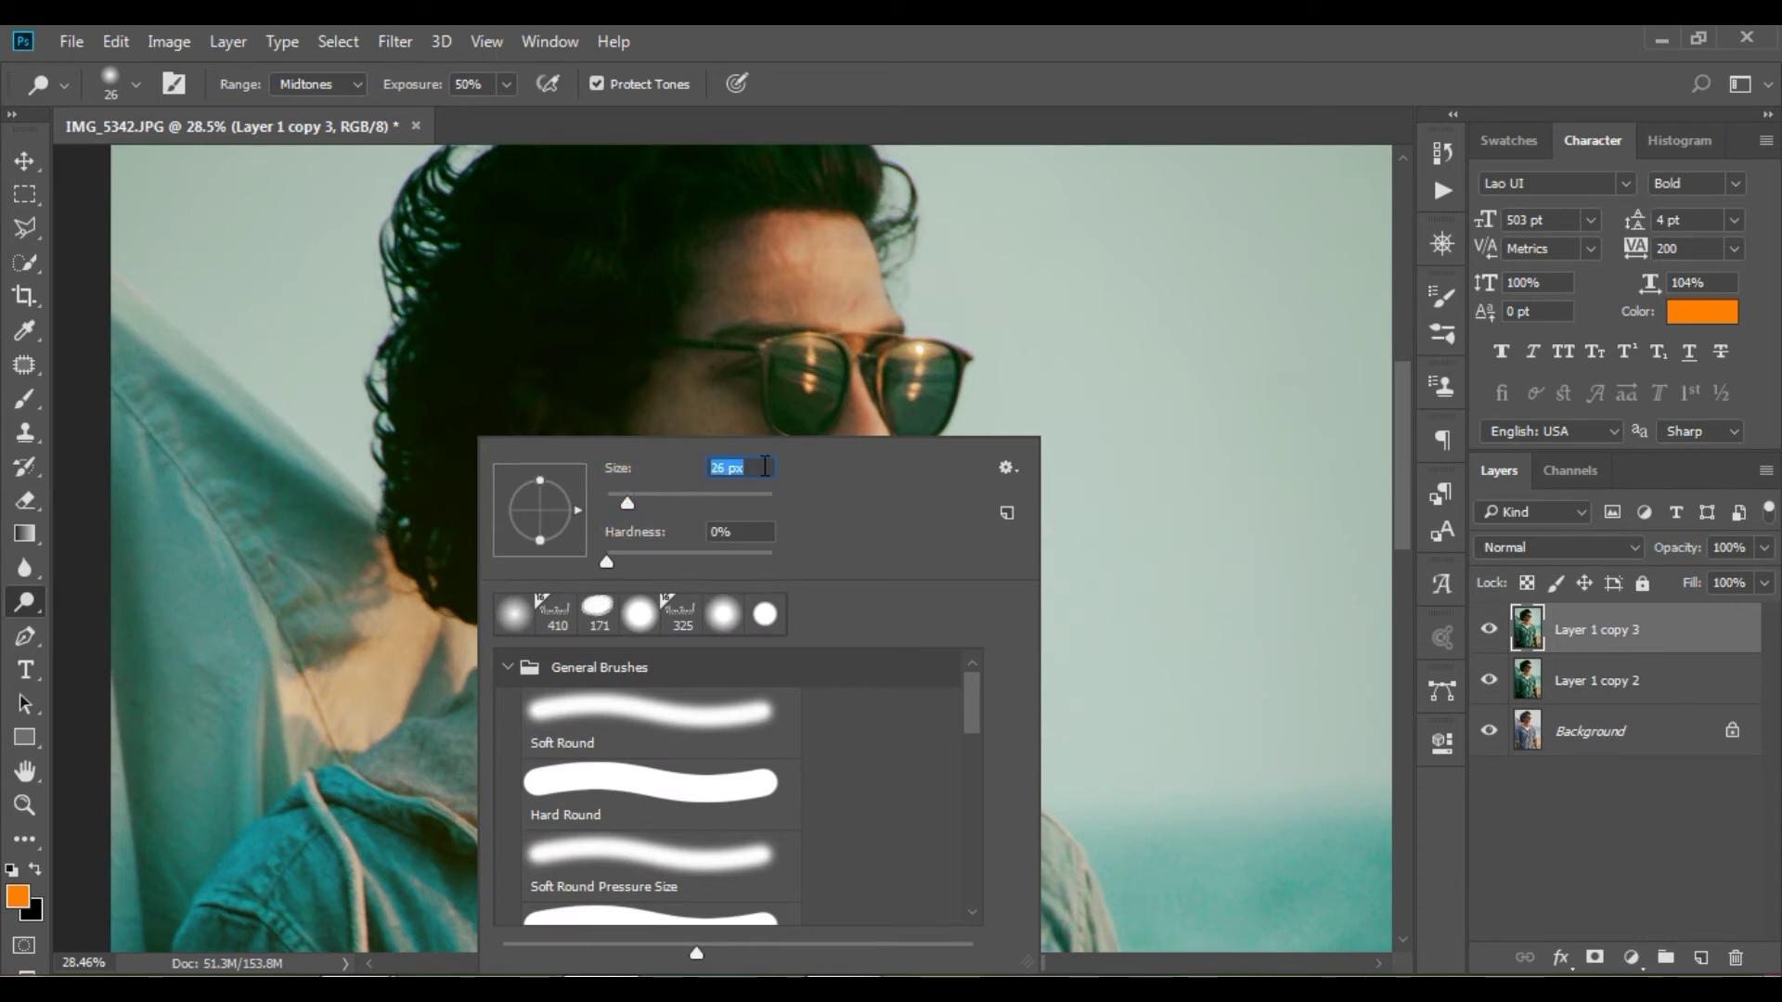
pyautogui.press('Up')
pyautogui.press('Up')
pyautogui.press('Up')
pyautogui.press('Up')
pyautogui.press('Up')
pyautogui.press('Up')
pyautogui.press('Up')
pyautogui.press('Return')
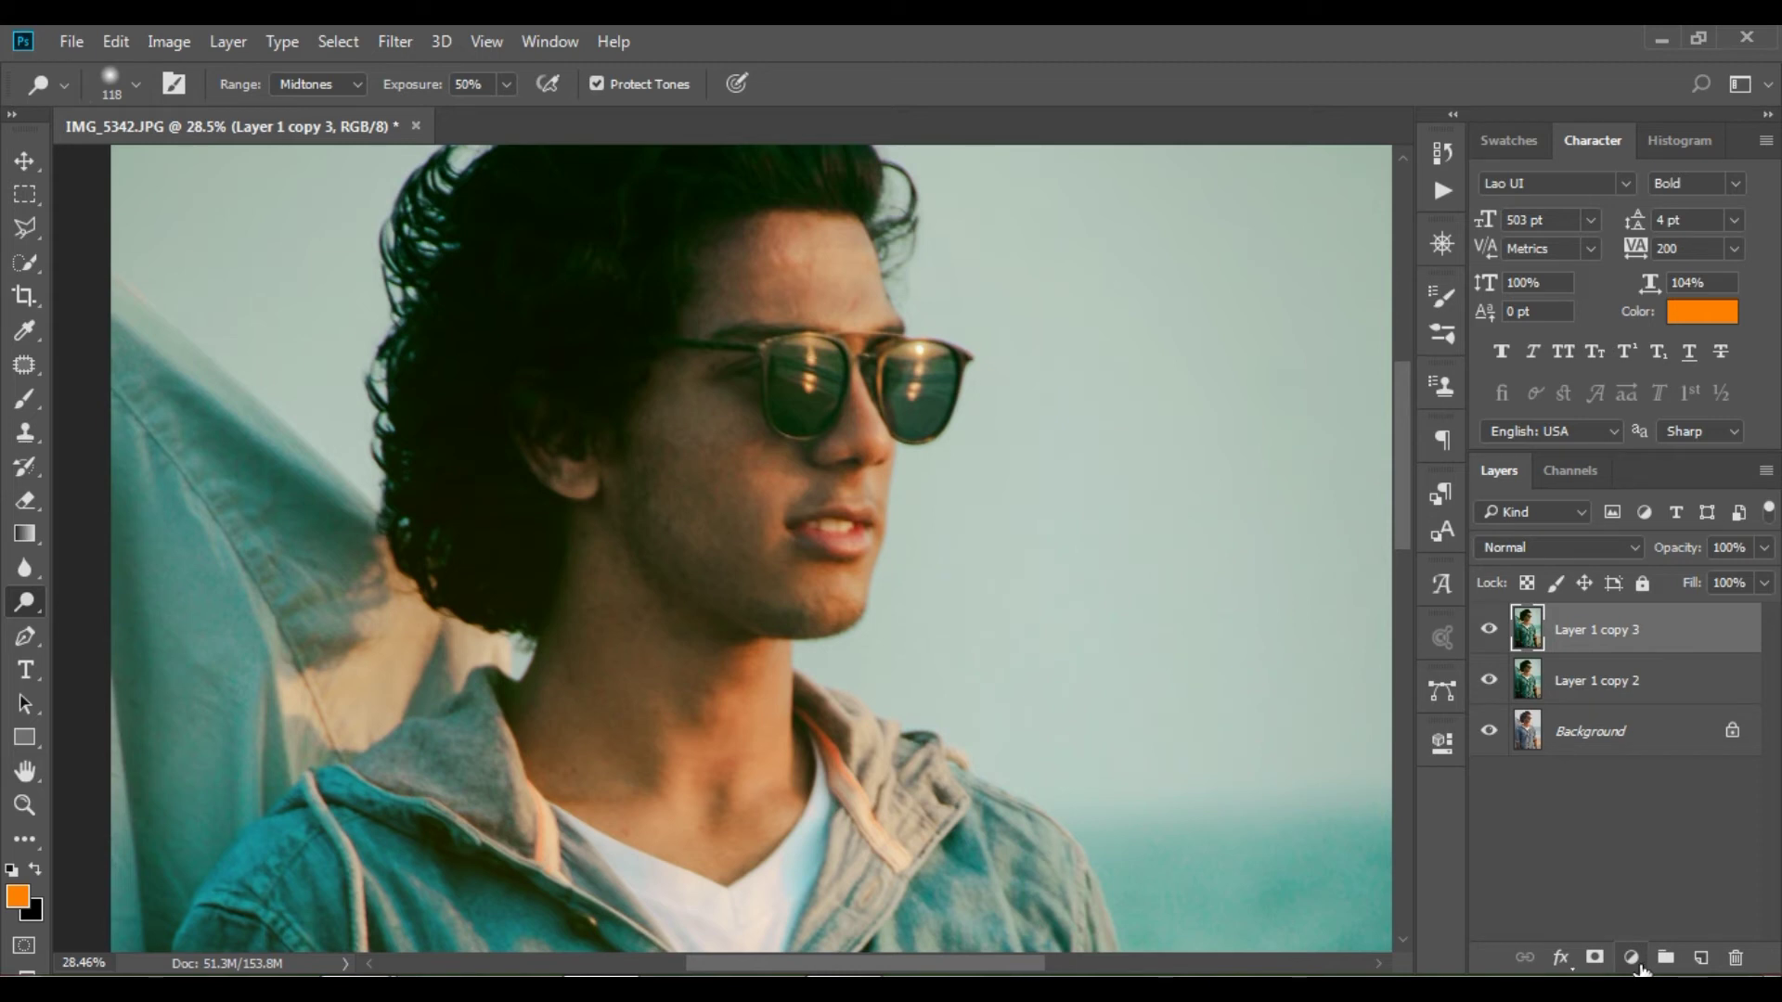
pyautogui.click(348, 36)
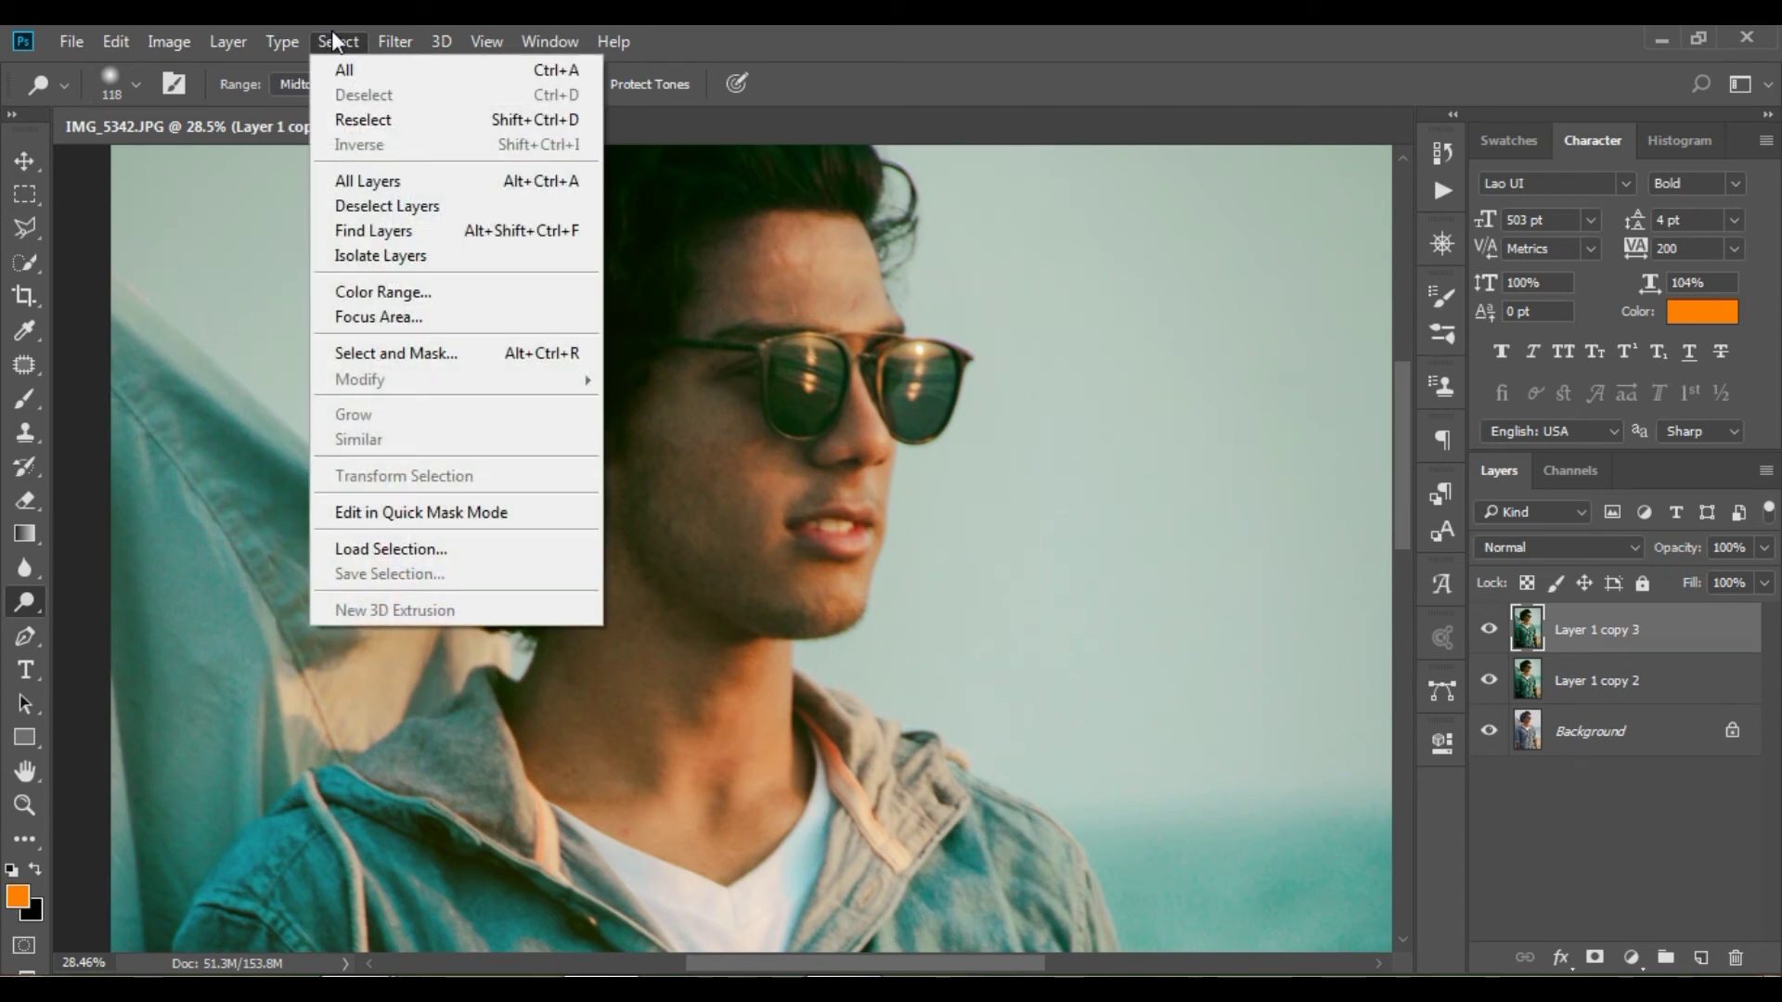
pyautogui.moveTo(334, 64)
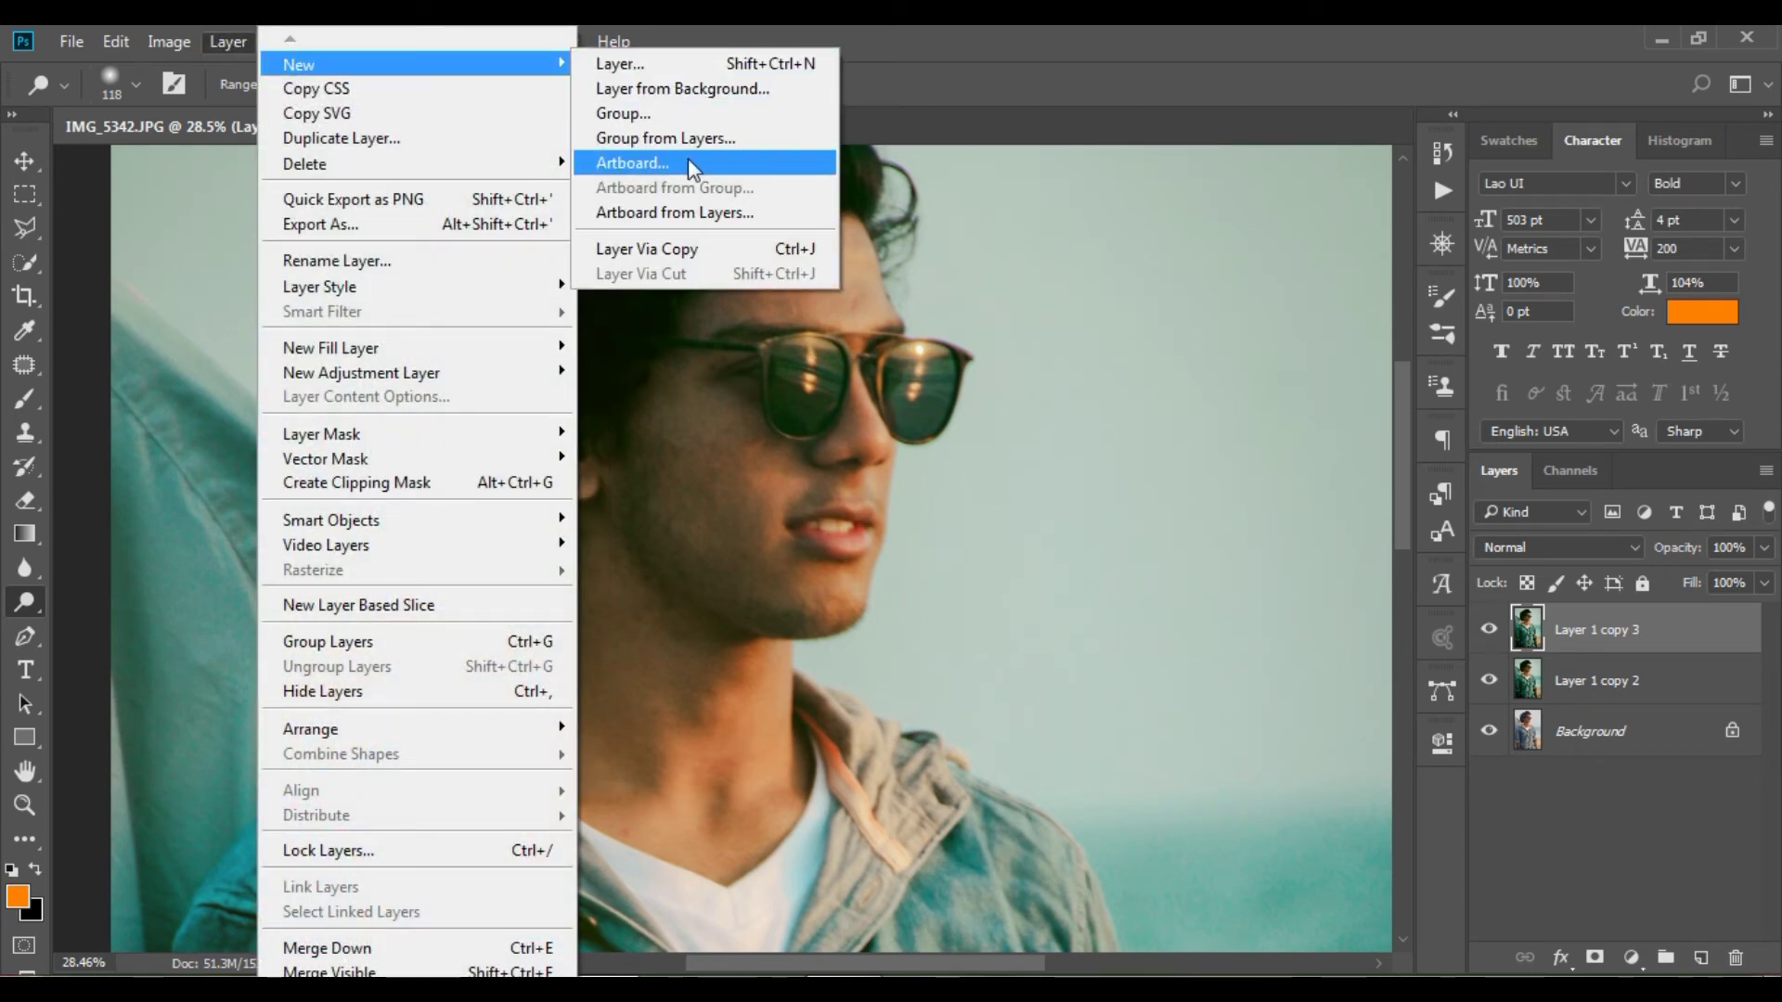
# Create a new Overlay layer named 'dodge' filled with 50% neutral gray.
pyautogui.click(650, 65)
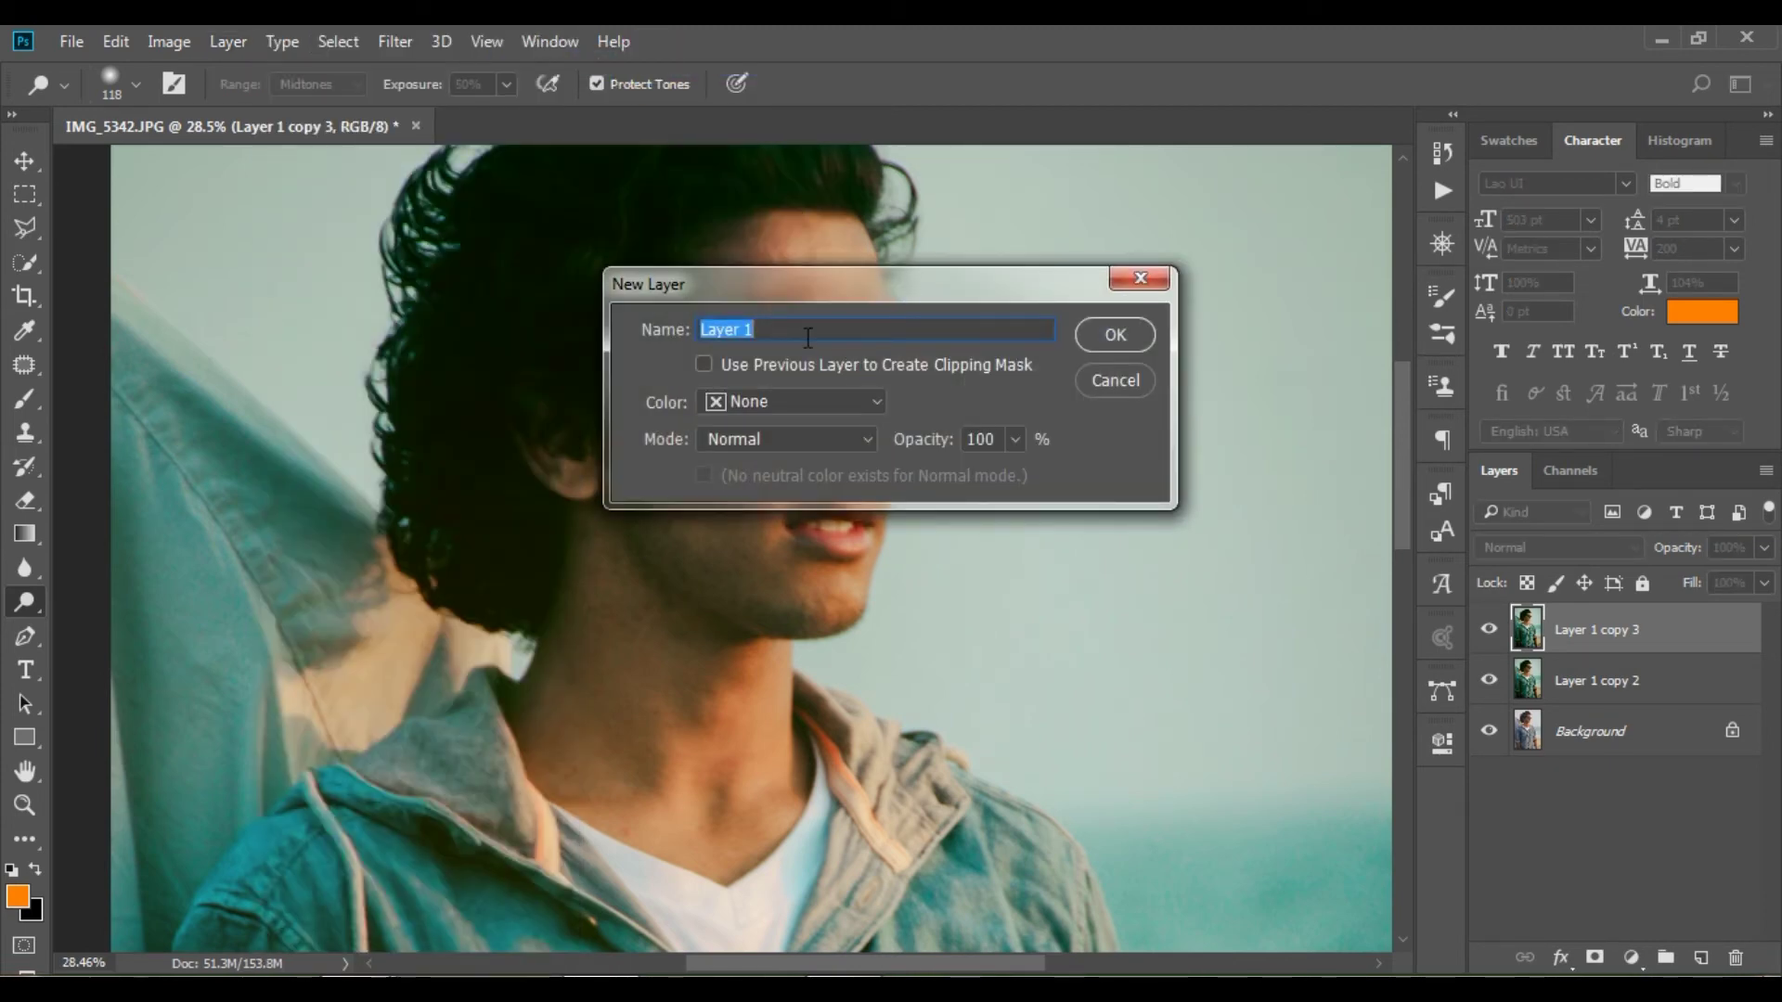
pyautogui.click(805, 445)
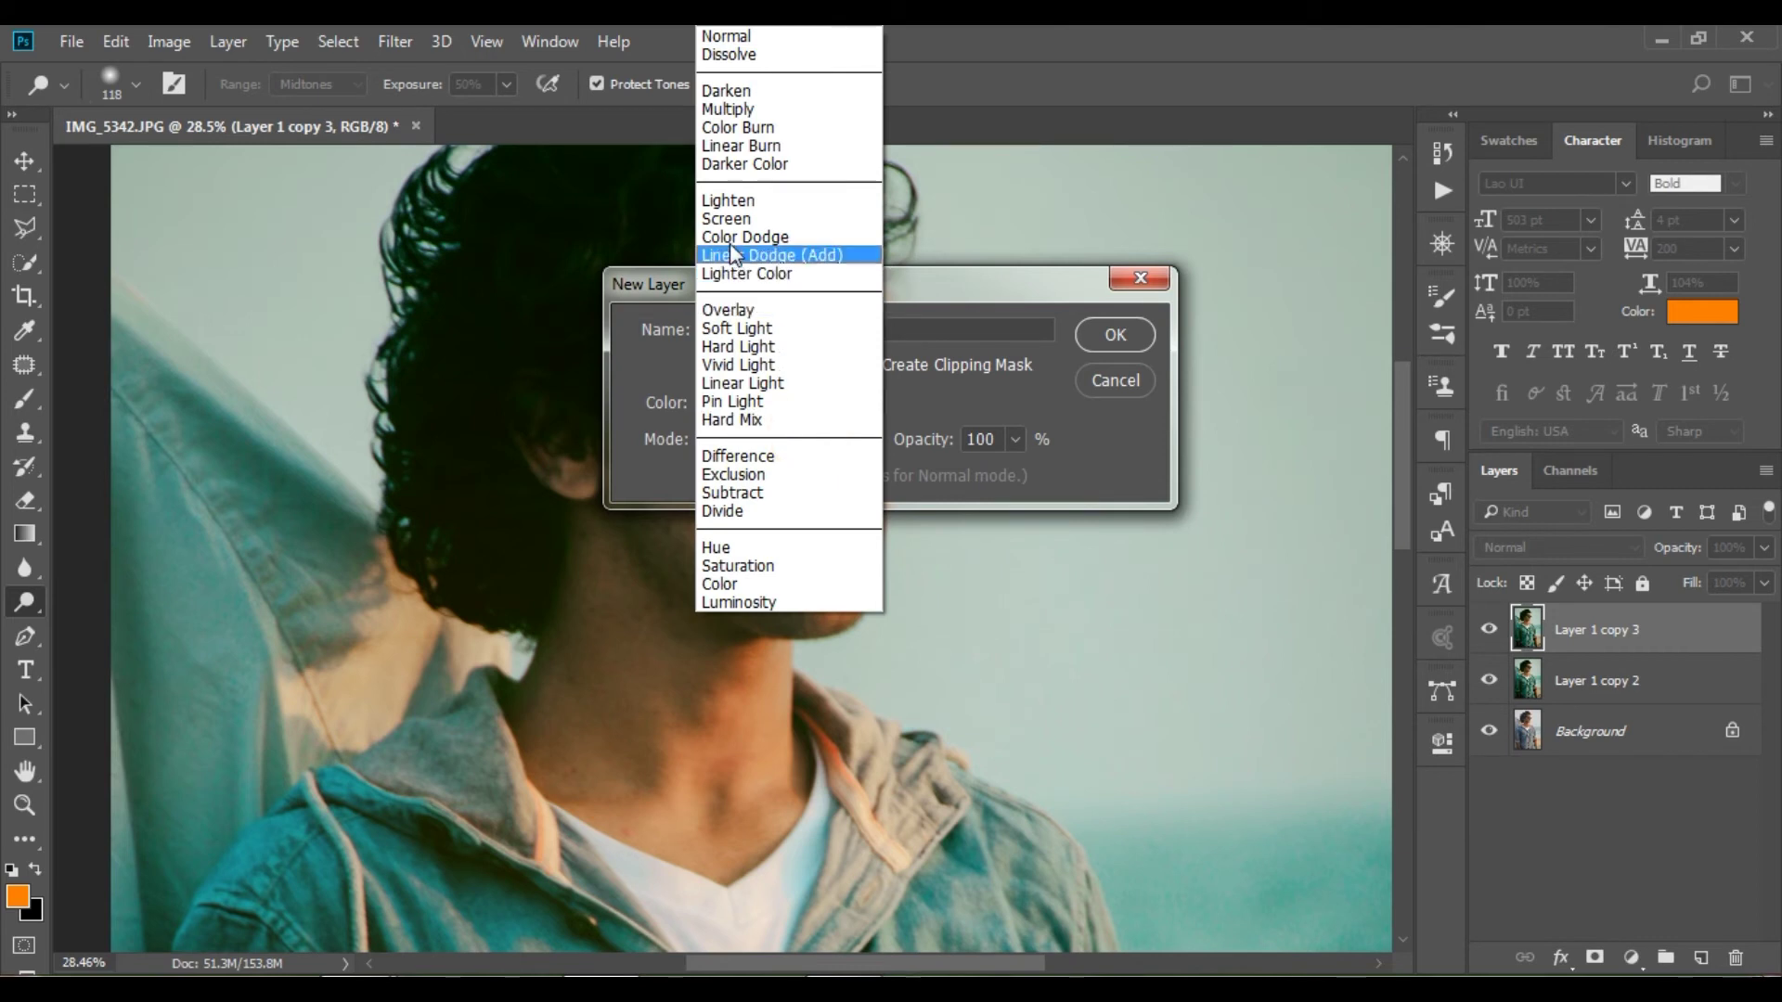
pyautogui.click(740, 309)
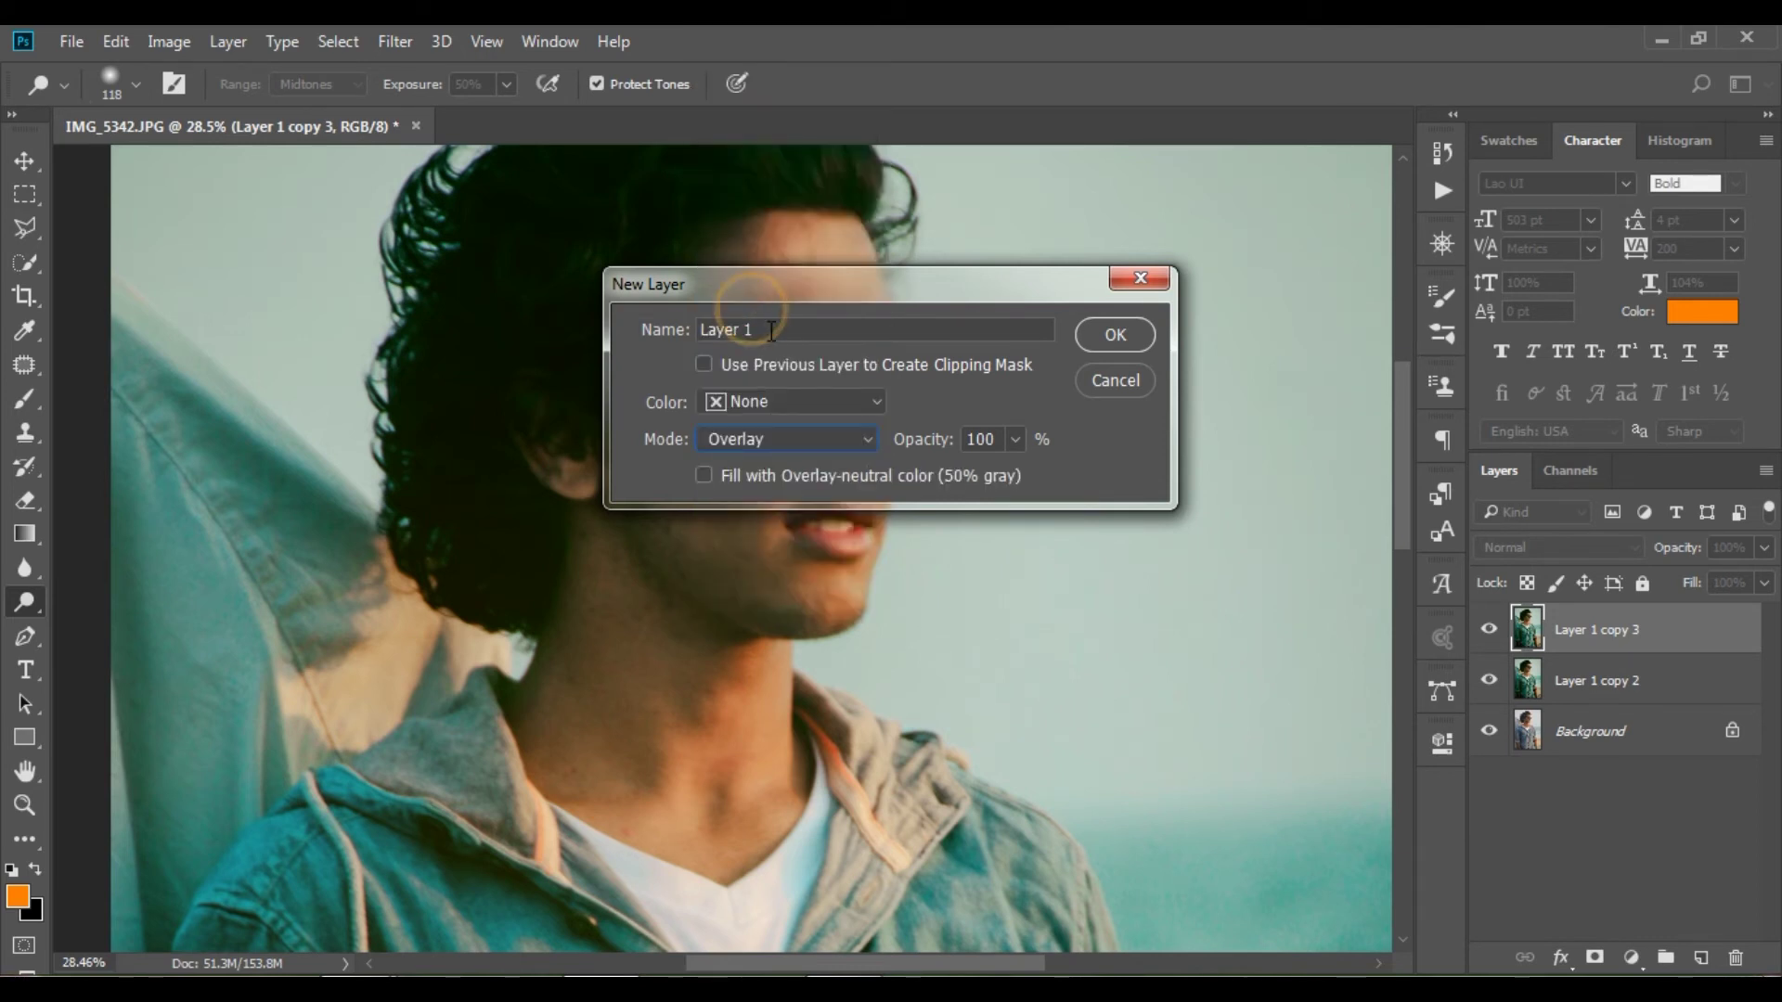
pyautogui.write('d')
pyautogui.click(852, 485)
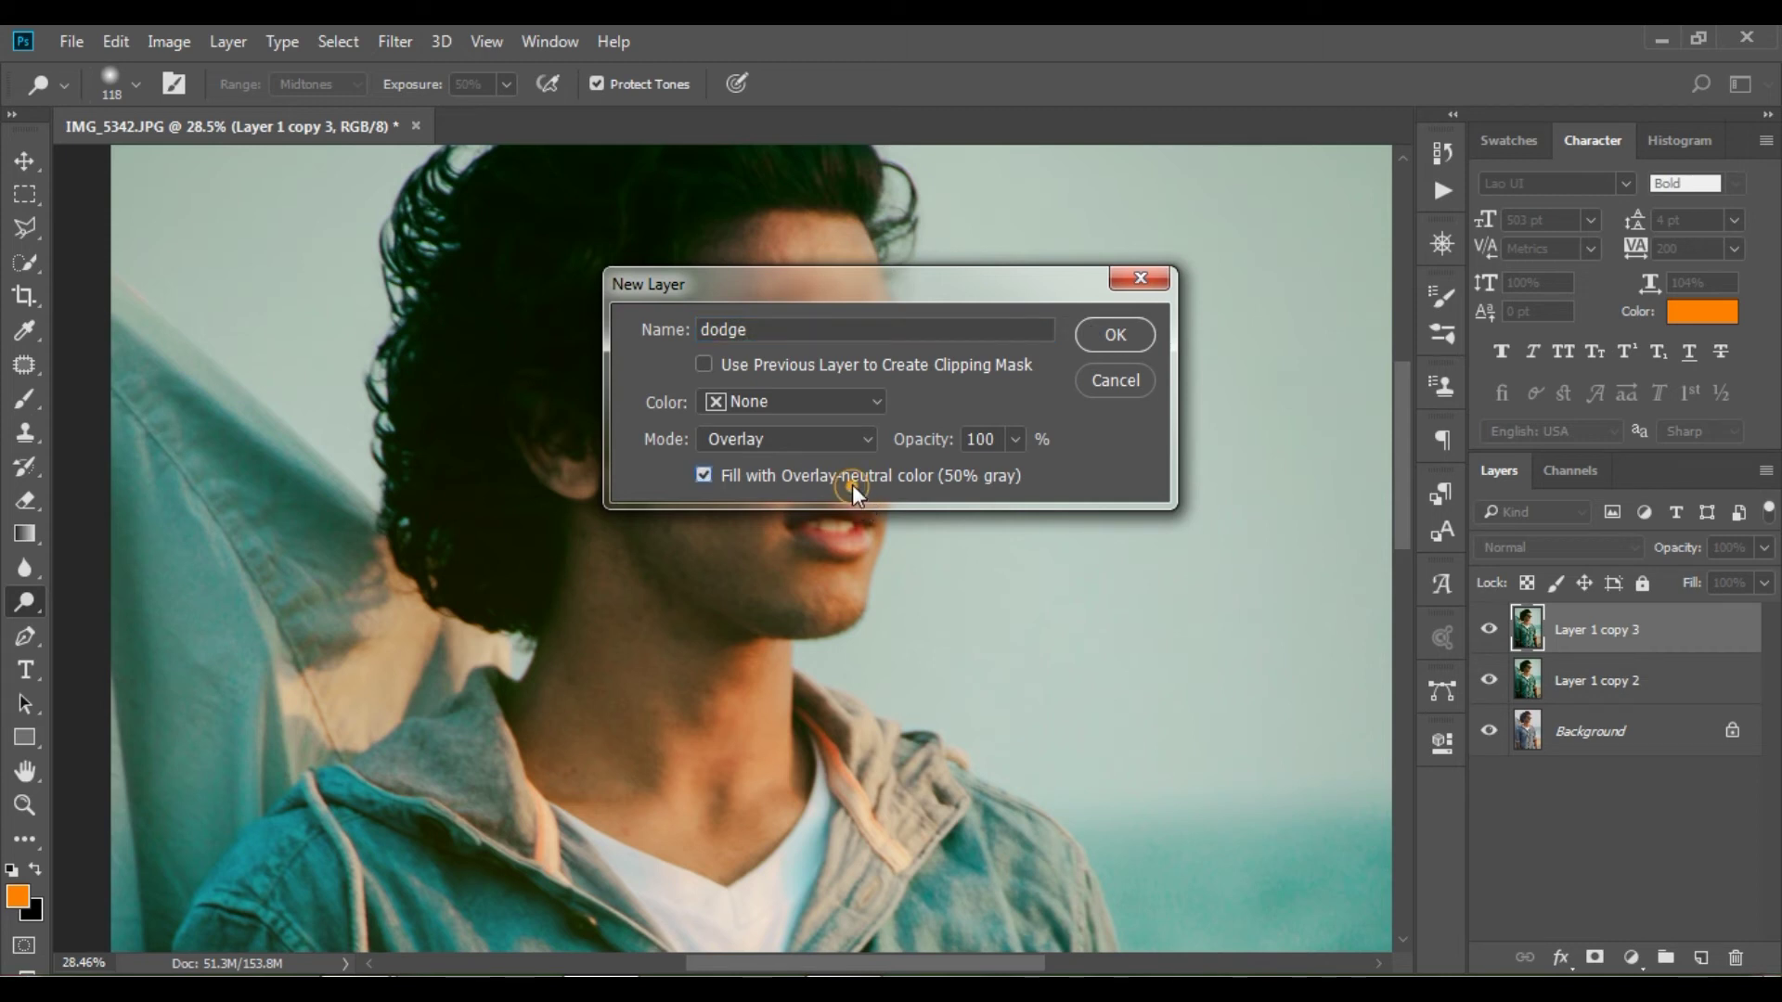
pyautogui.click(1106, 327)
# Dodge the nose bridge and forehead, drop exposure to 26%, then lighten the cheek and neck.
pyautogui.moveTo(847, 356); pyautogui.dragTo(865, 399)
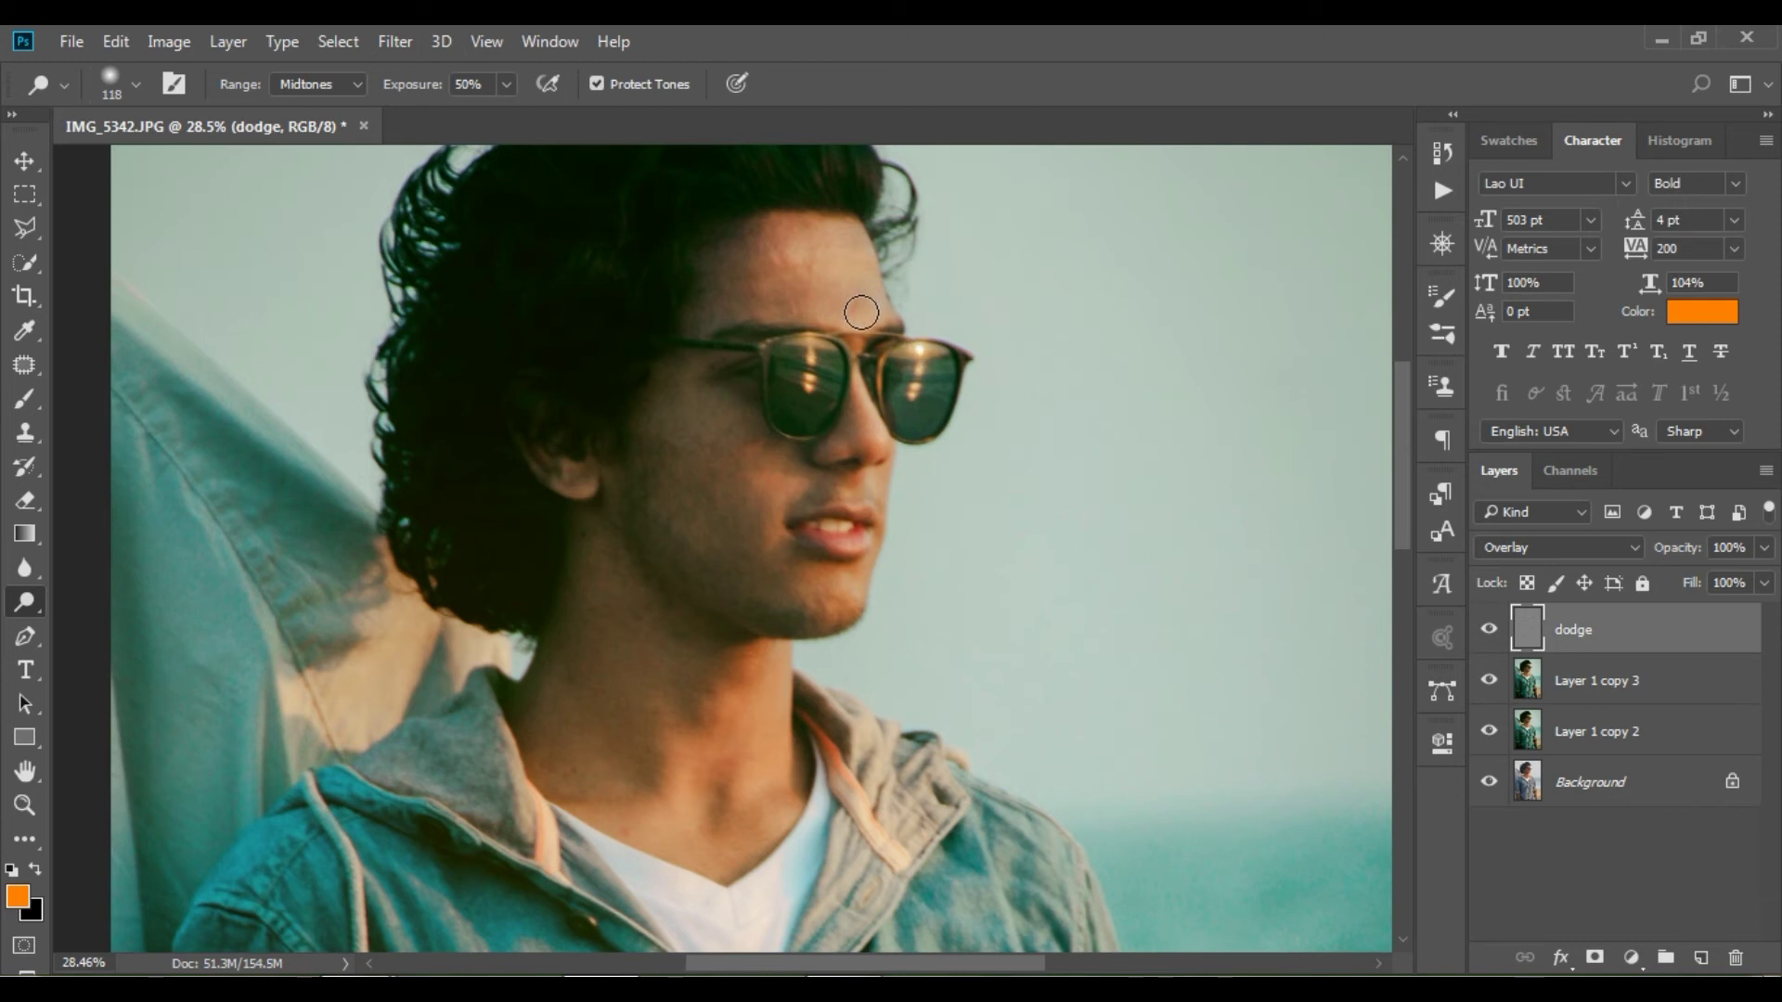
pyautogui.moveTo(854, 297); pyautogui.dragTo(824, 239)
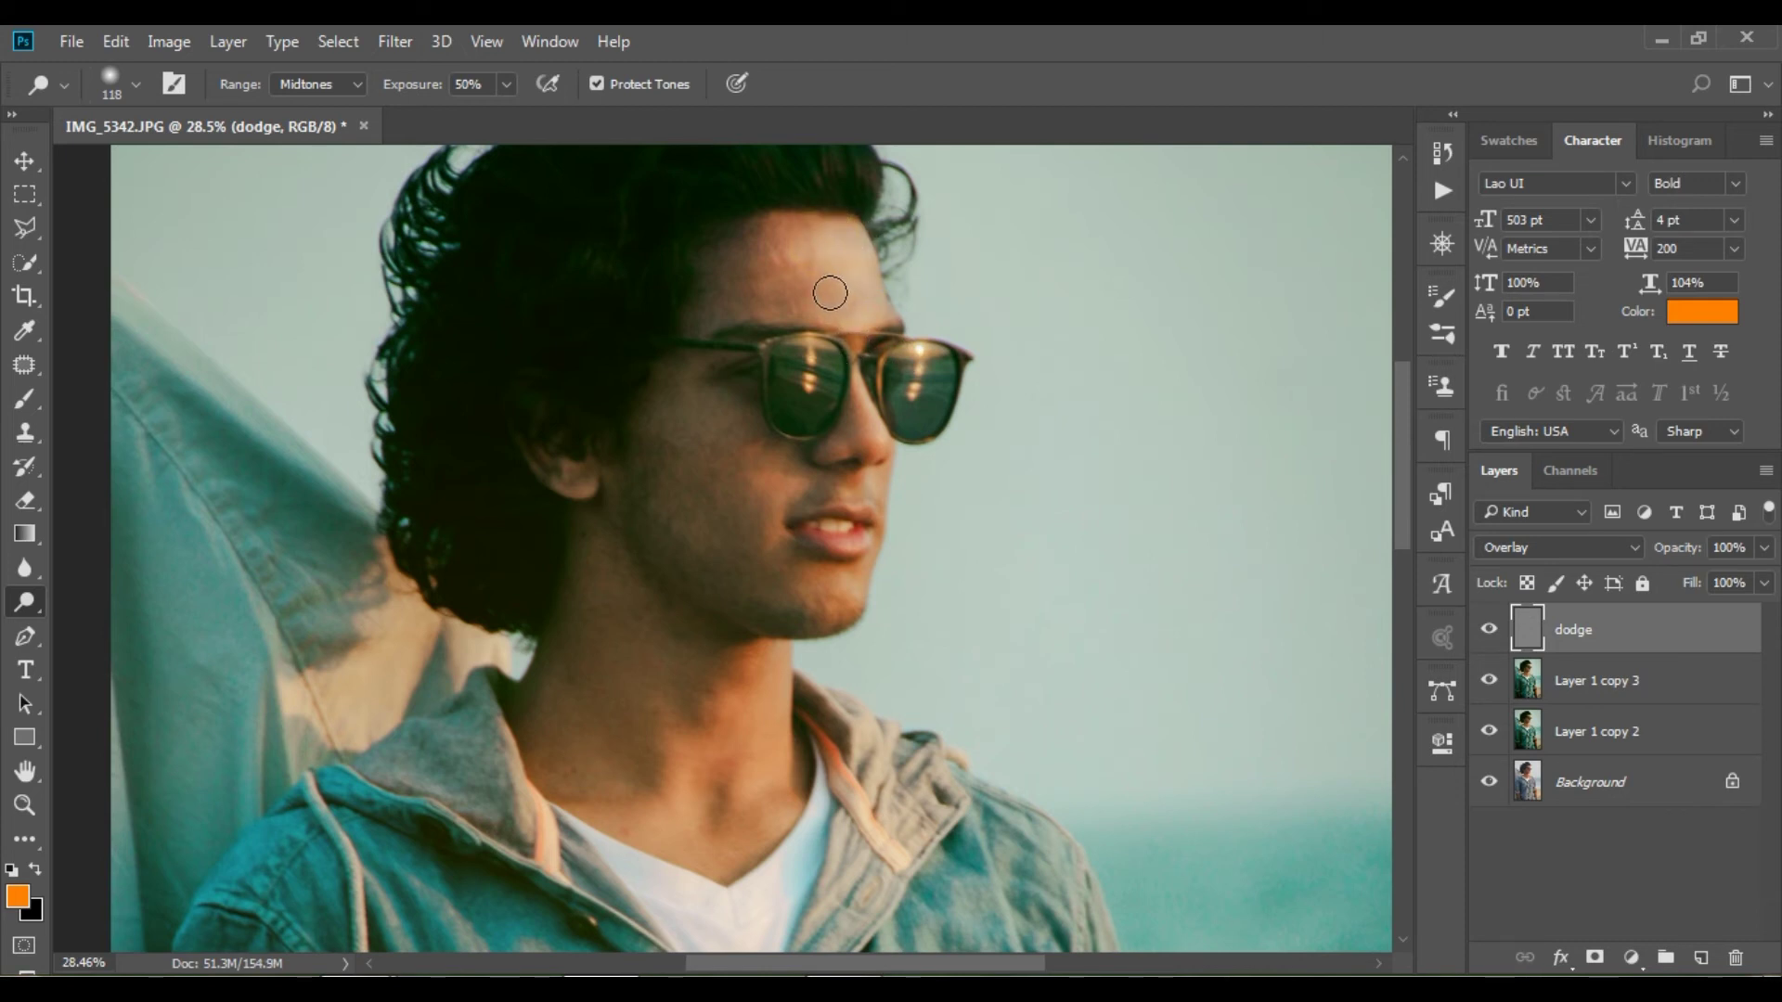
pyautogui.moveTo(423, 88); pyautogui.dragTo(394, 88)
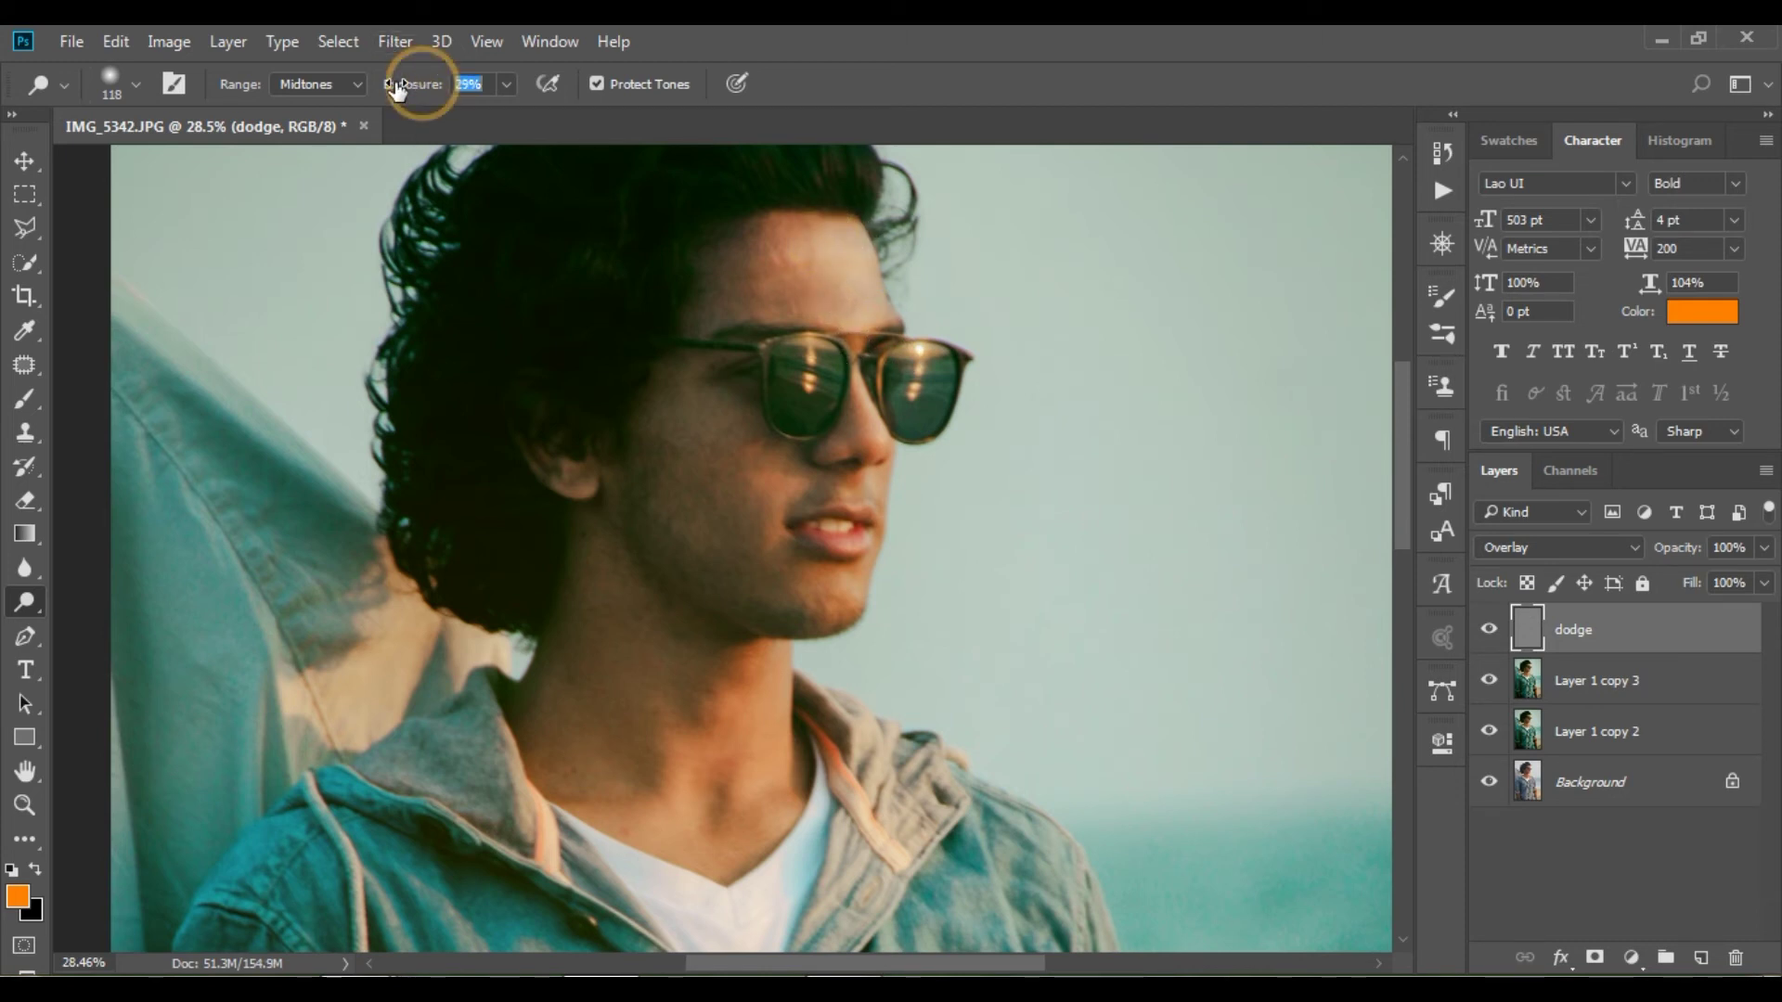
pyautogui.moveTo(743, 485); pyautogui.dragTo(764, 529)
pyautogui.moveTo(775, 446); pyautogui.dragTo(779, 597)
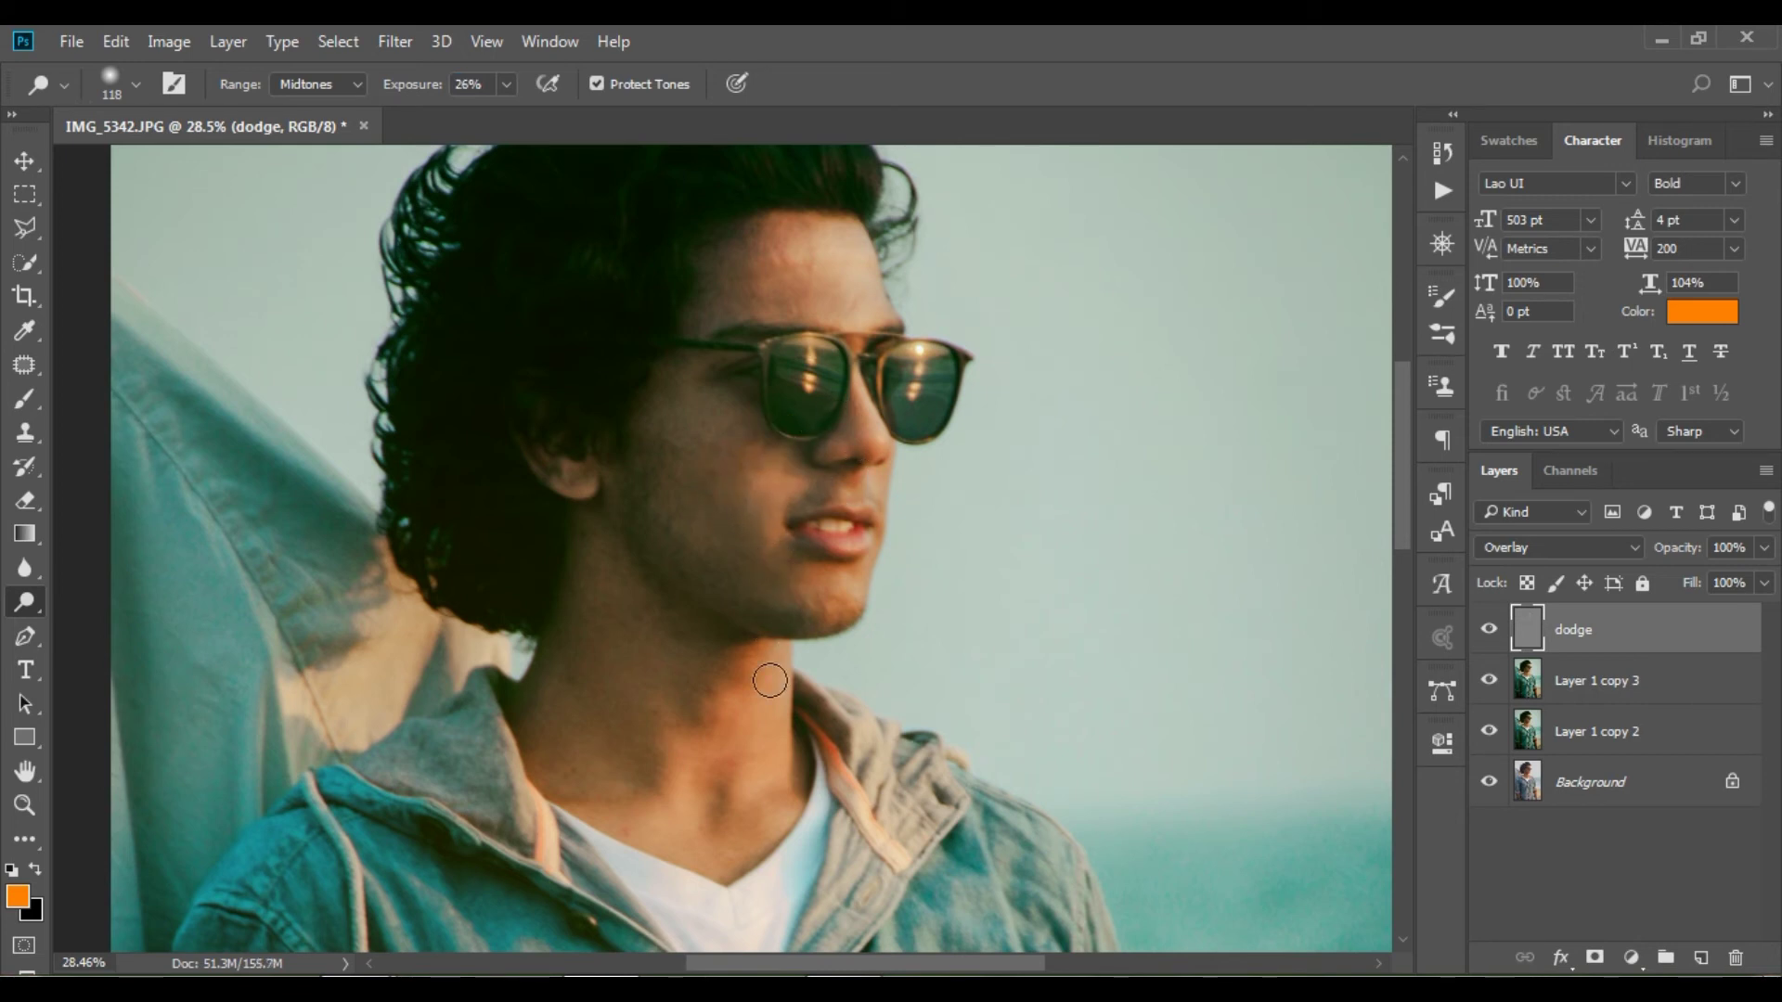
pyautogui.moveTo(719, 662); pyautogui.dragTo(728, 742)
# Enlarge the dodge brush to 175 and add highlights on the ear, forehead, neck and collar.
pyautogui.press(']')
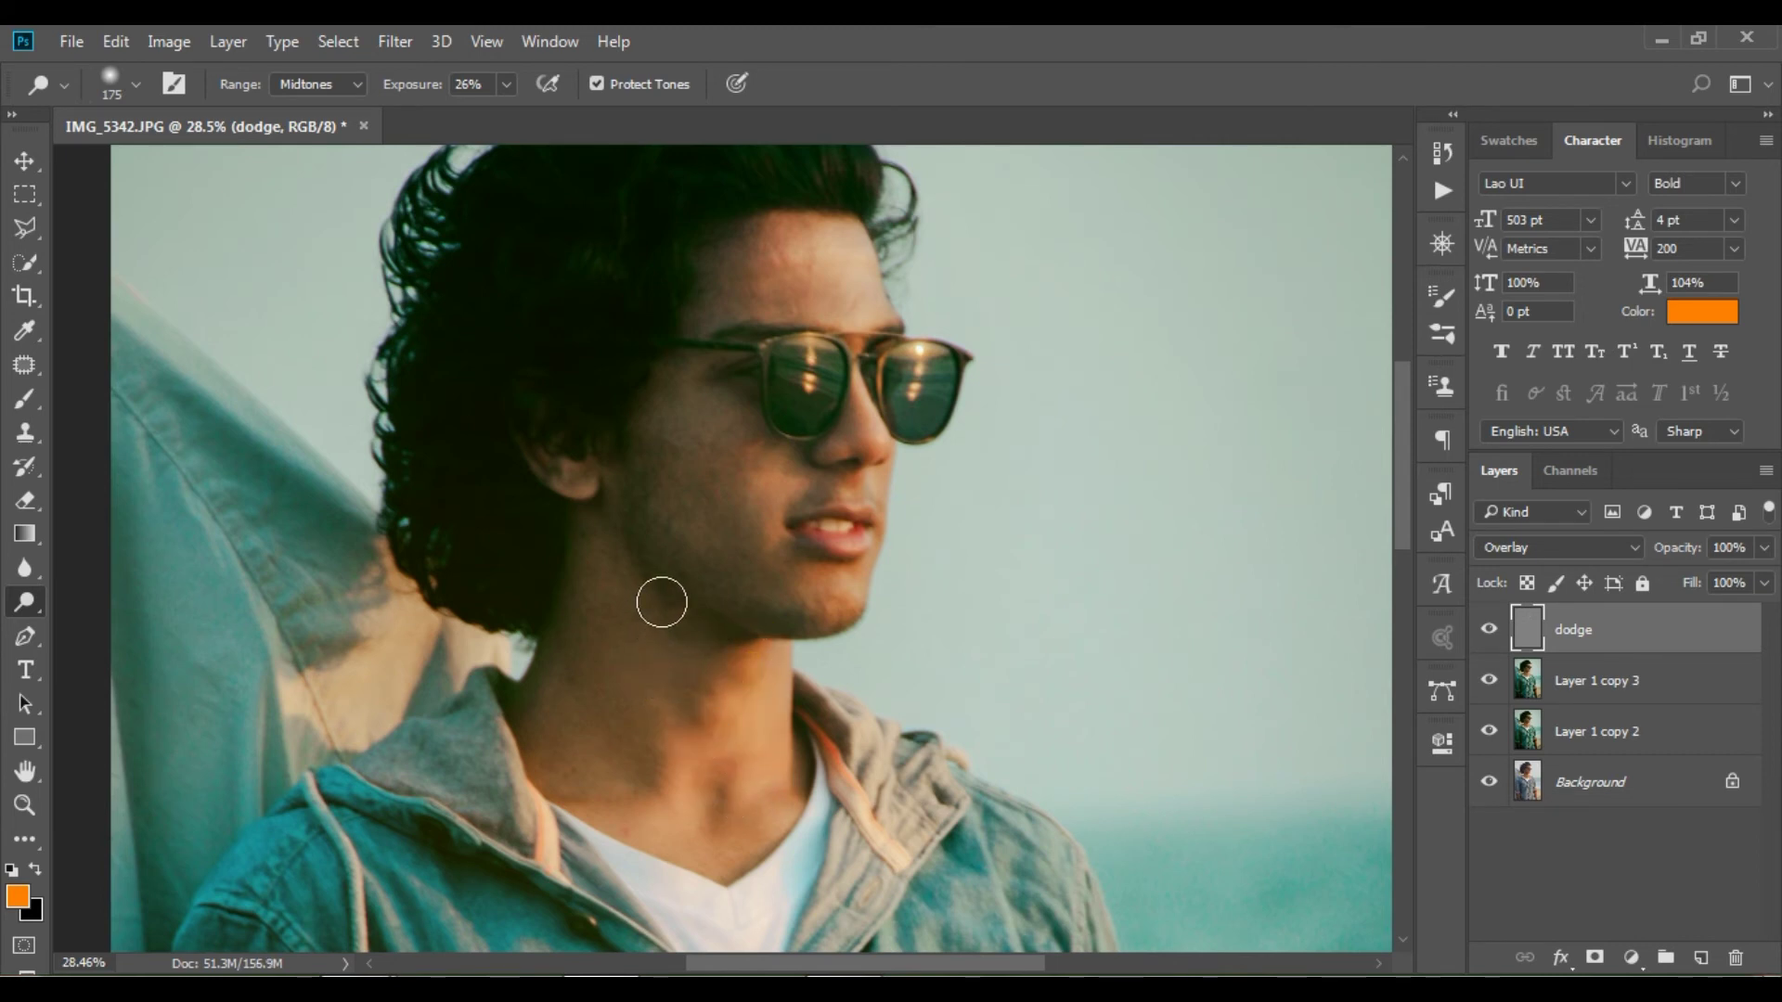
pyautogui.click(581, 458)
pyautogui.click(588, 808)
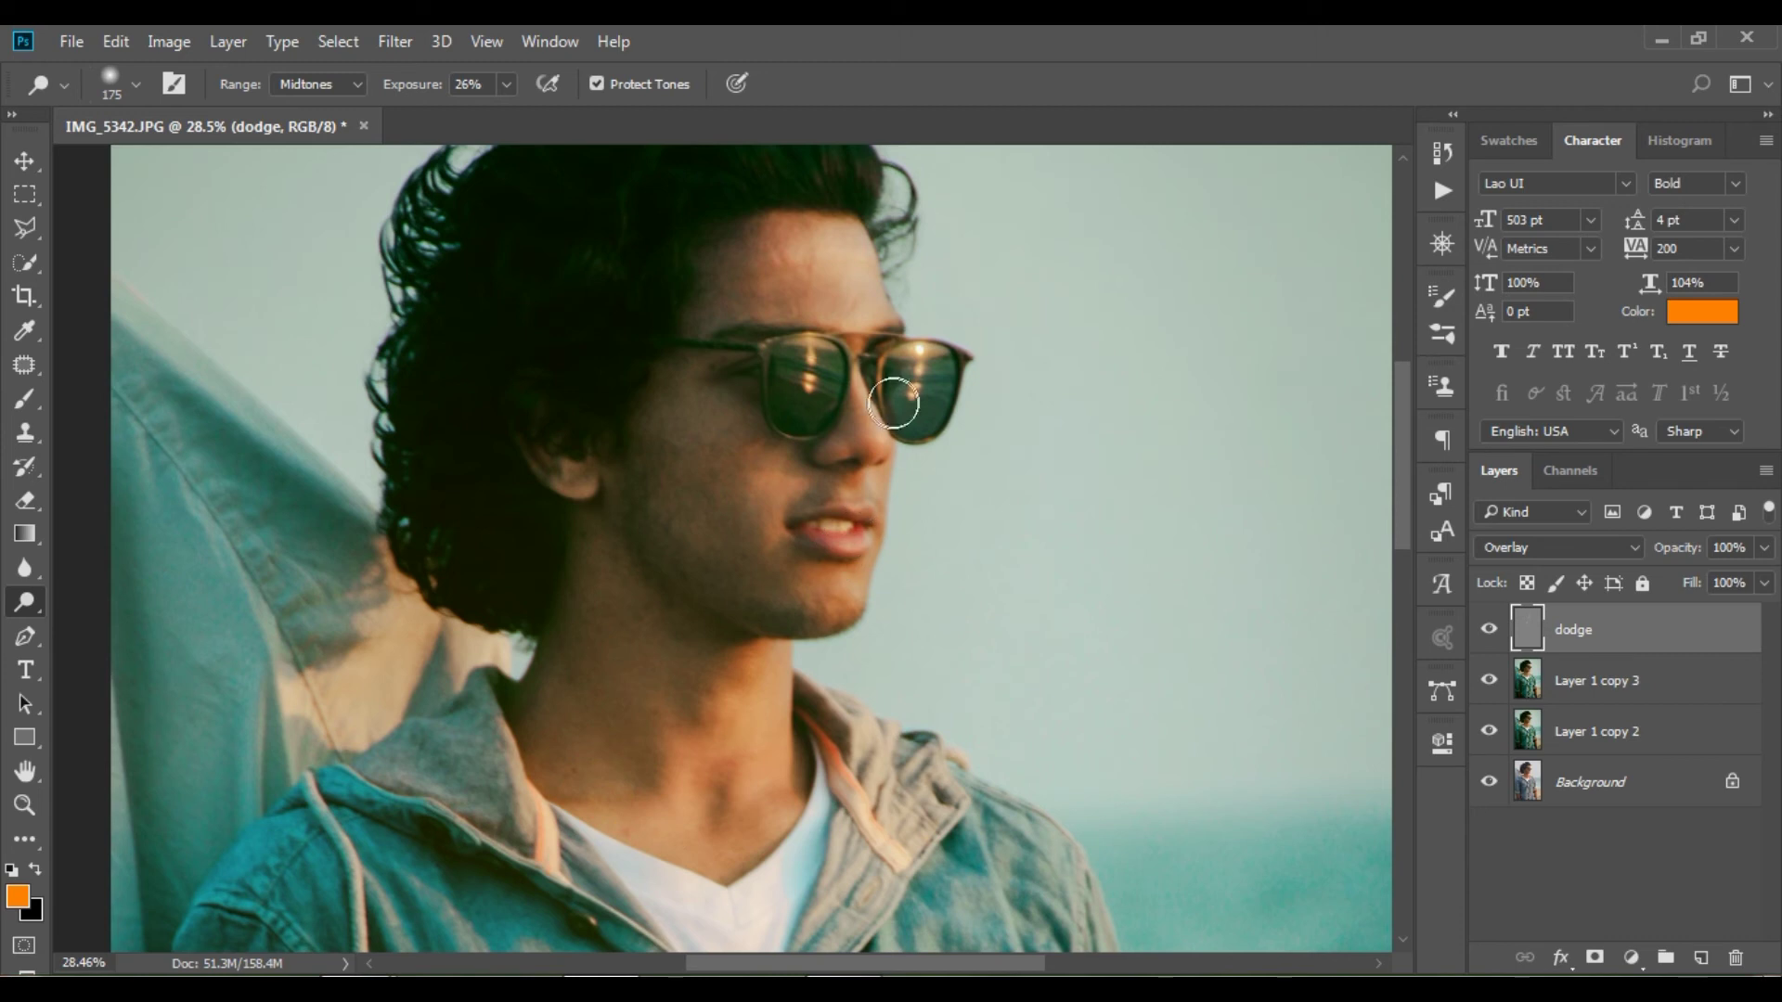
pyautogui.click(720, 290)
pyautogui.scroll(-1, 827, 609)
pyautogui.scroll(-2, 826, 609)
pyautogui.click(836, 629)
pyautogui.click(763, 642)
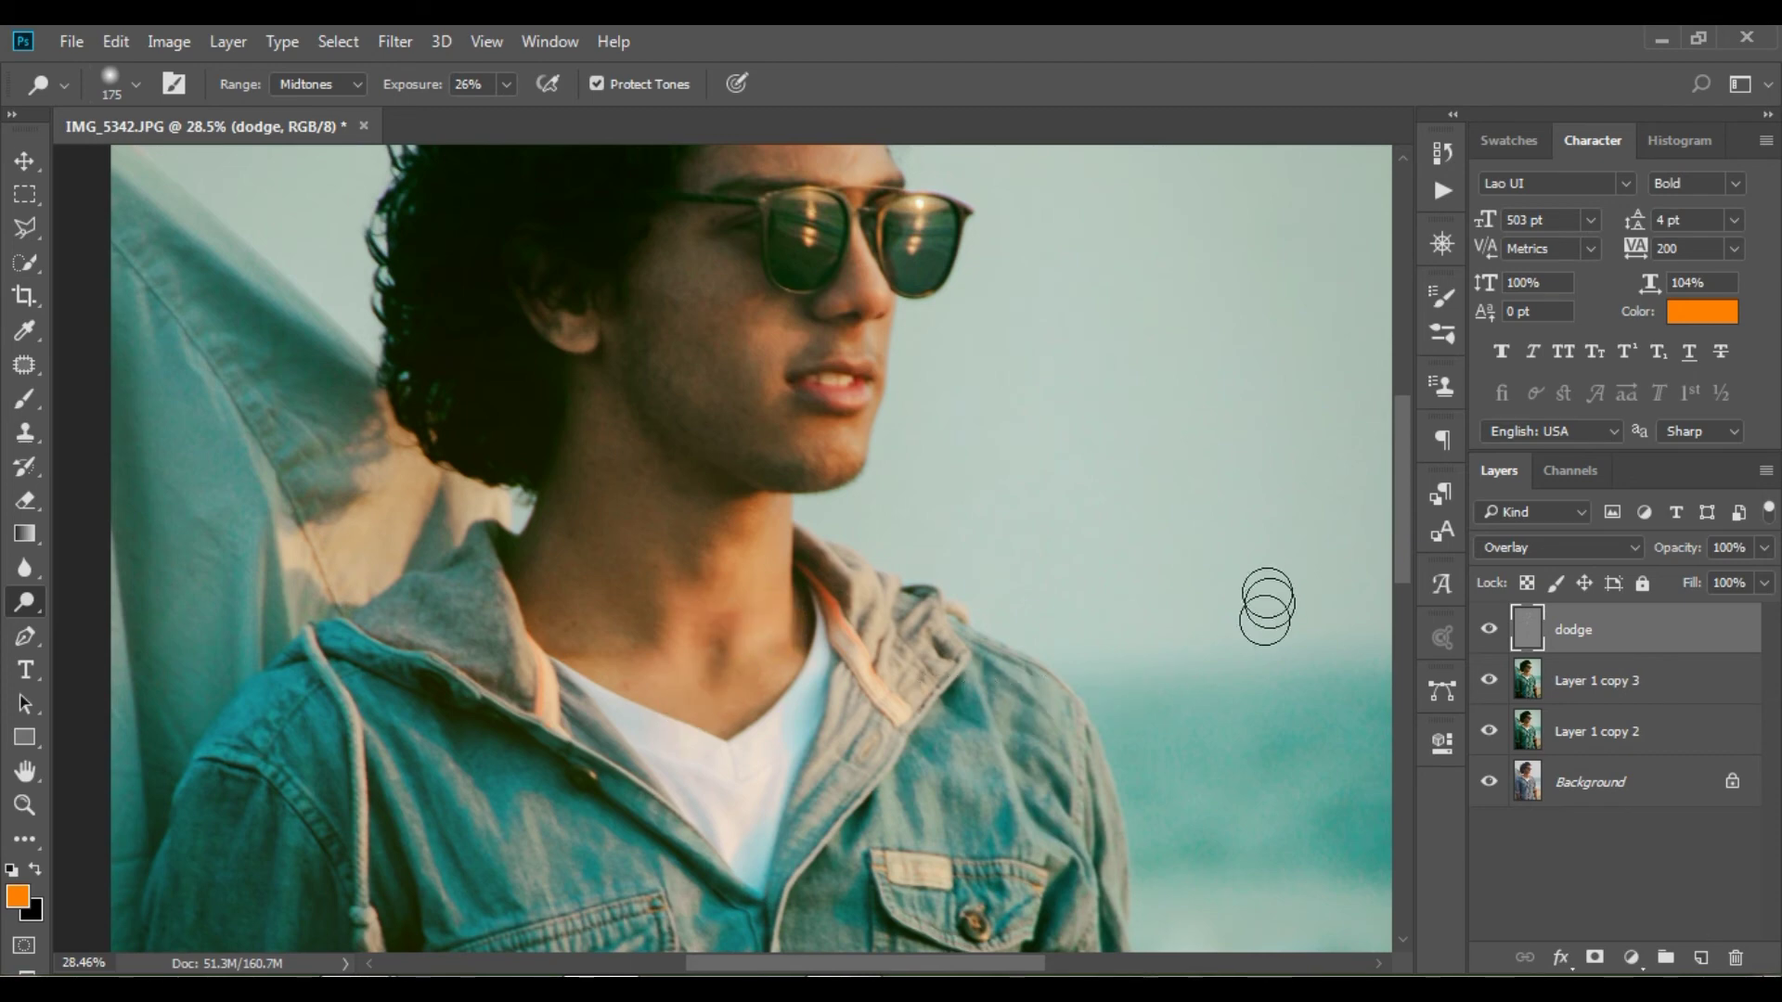
# Lighten both the right and left forearms with dodge strokes.
pyautogui.moveTo(1399, 490)
pyautogui.mouseDown()
pyautogui.moveTo(1403, 771)
pyautogui.moveTo(1403, 725)
pyautogui.mouseUp()
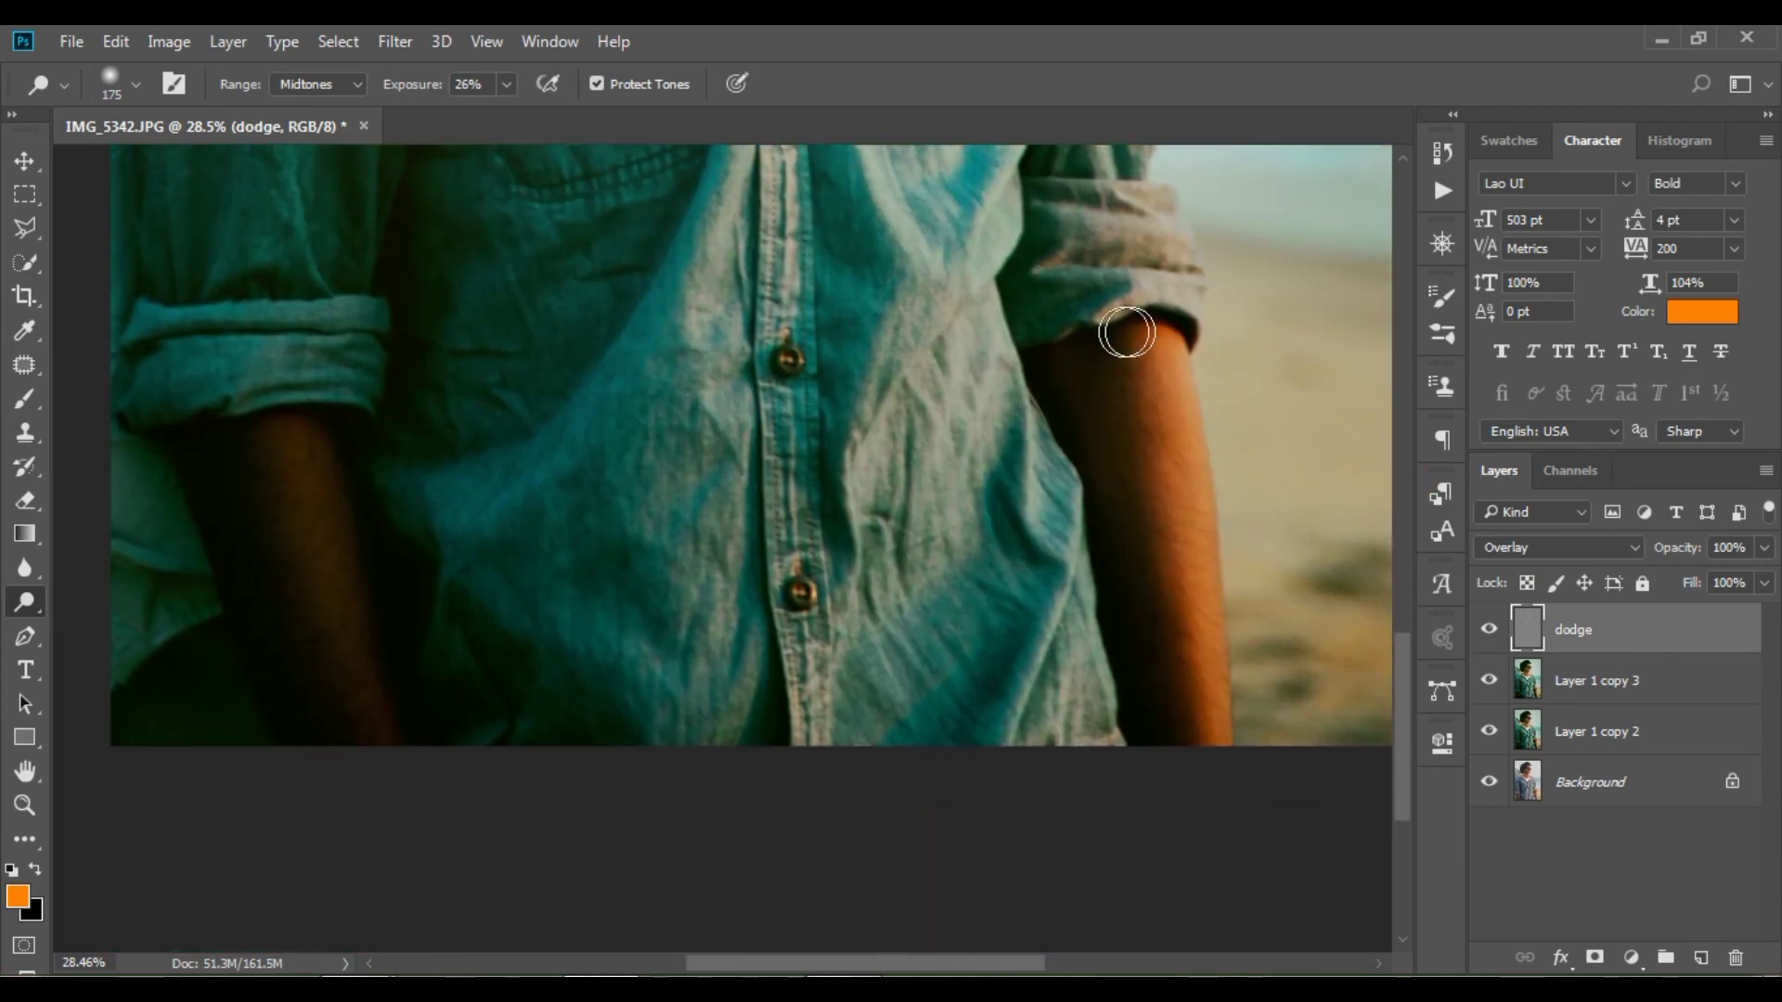
pyautogui.moveTo(1113, 356)
pyautogui.mouseDown()
pyautogui.moveTo(1173, 585)
pyautogui.moveTo(1188, 740)
pyautogui.moveTo(1117, 318)
pyautogui.moveTo(1173, 733)
pyautogui.mouseUp()
pyautogui.moveTo(283, 450)
pyautogui.mouseDown()
pyautogui.moveTo(318, 555)
pyautogui.moveTo(291, 517)
pyautogui.mouseUp()
pyautogui.moveTo(231, 454); pyautogui.dragTo(338, 739)
pyautogui.click(24, 804)
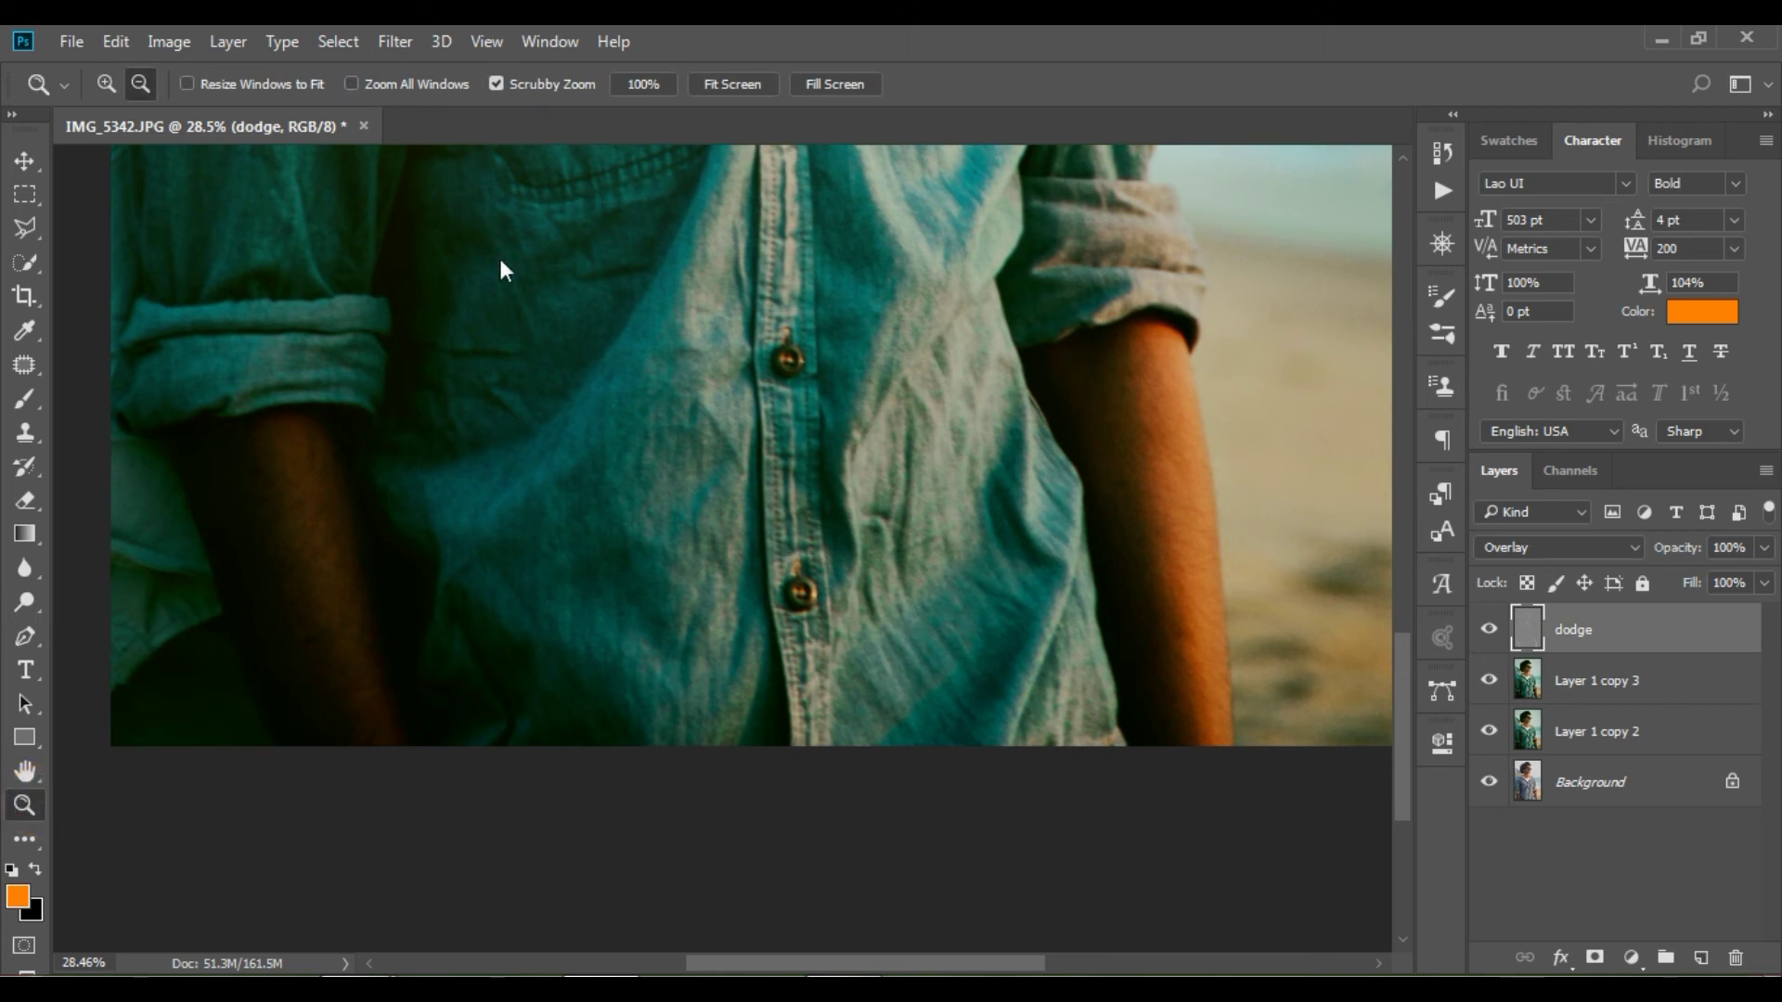
# Compare and lower the dodge layer's opacity, then merge it with Layer 1 copy 3 and copy 2.
pyautogui.click(695, 79)
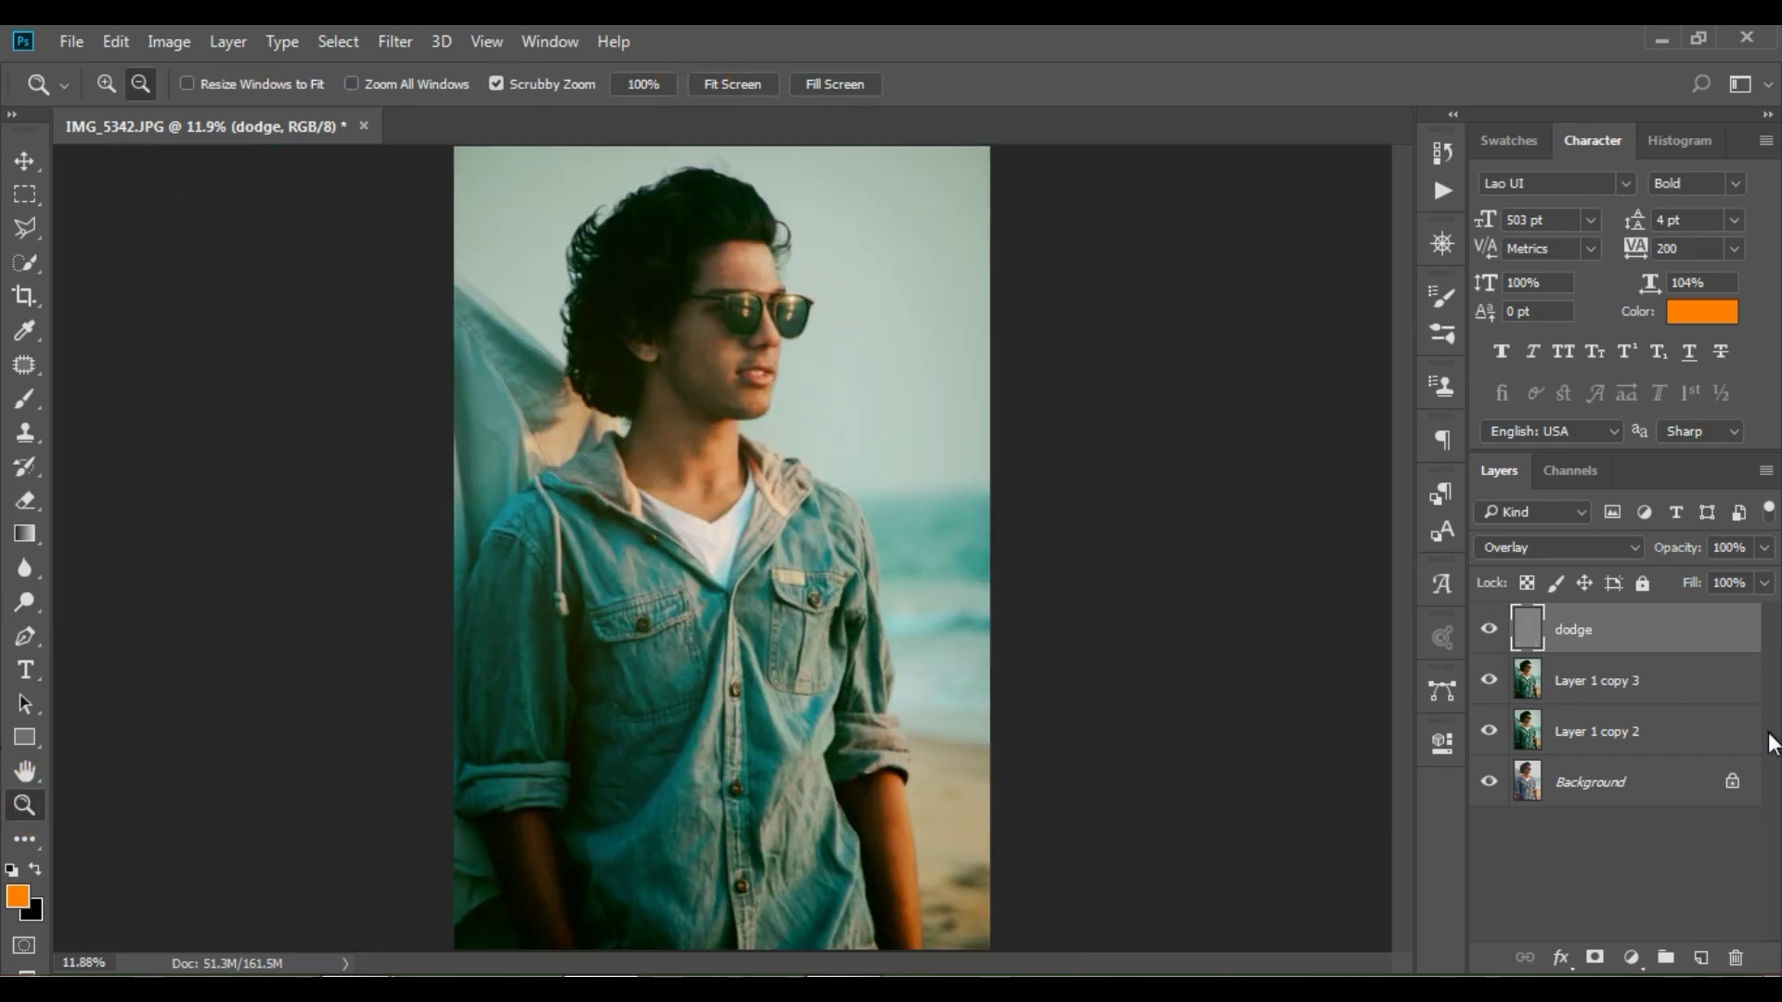
pyautogui.click(1488, 628)
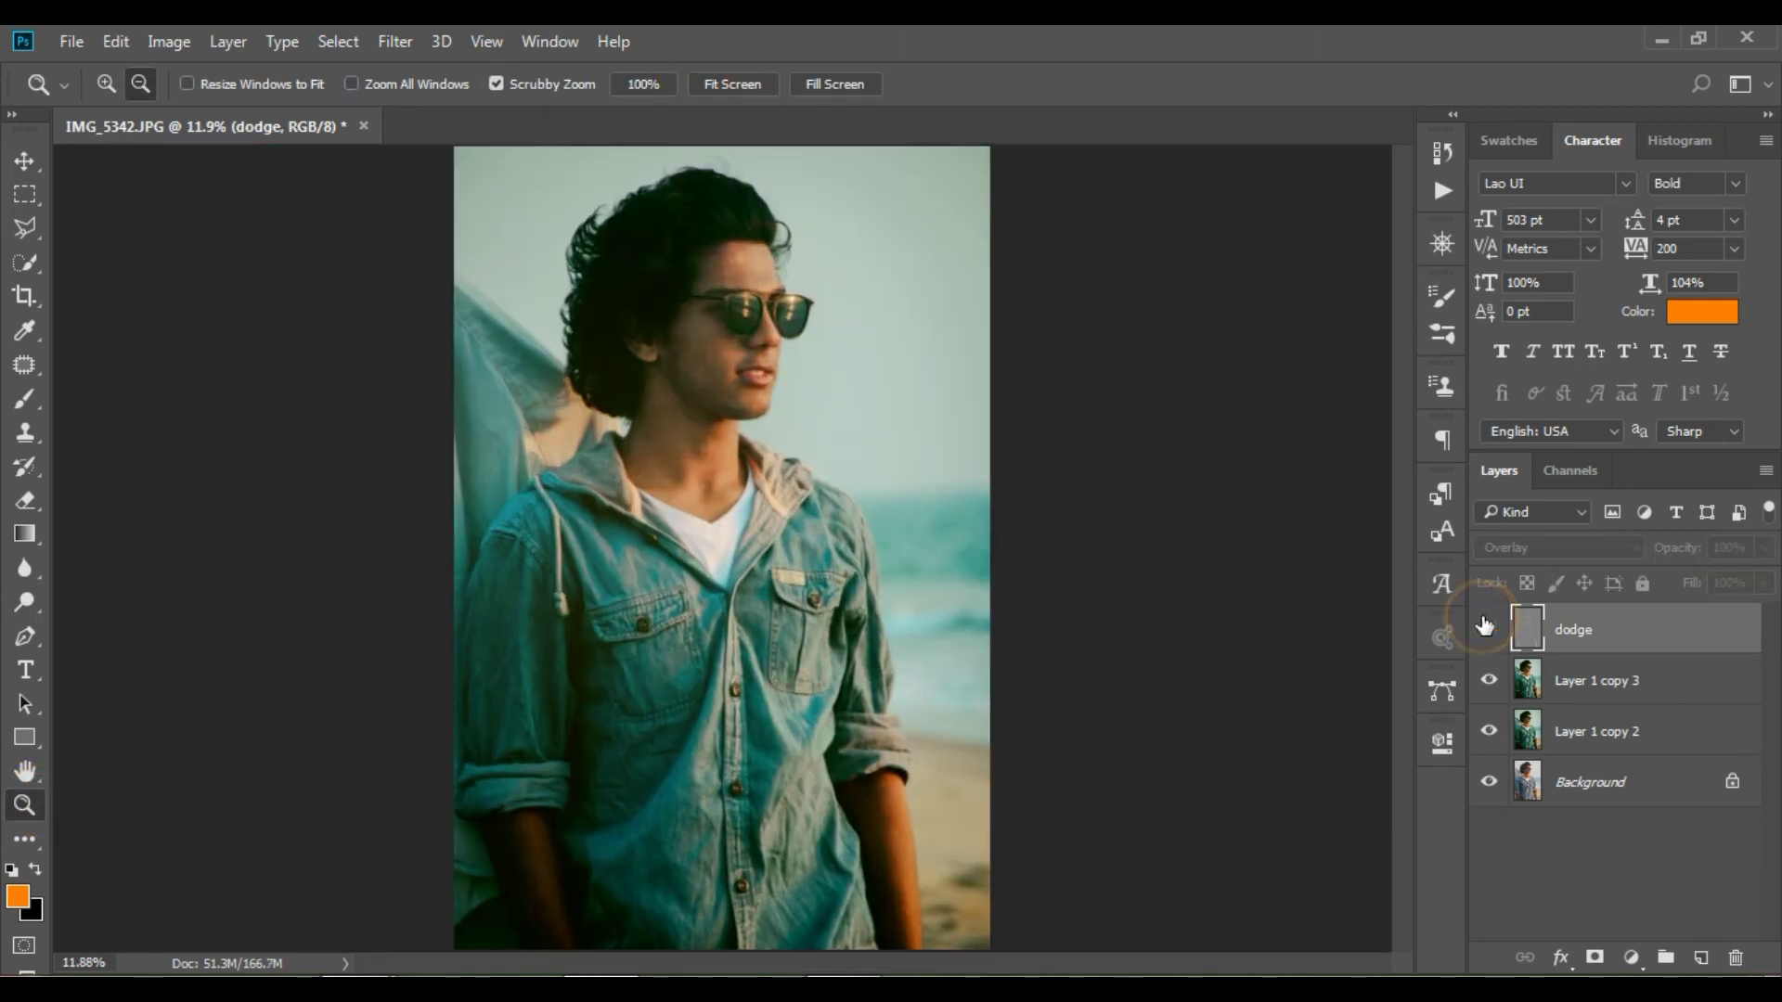
pyautogui.moveTo(1687, 550); pyautogui.dragTo(1668, 548)
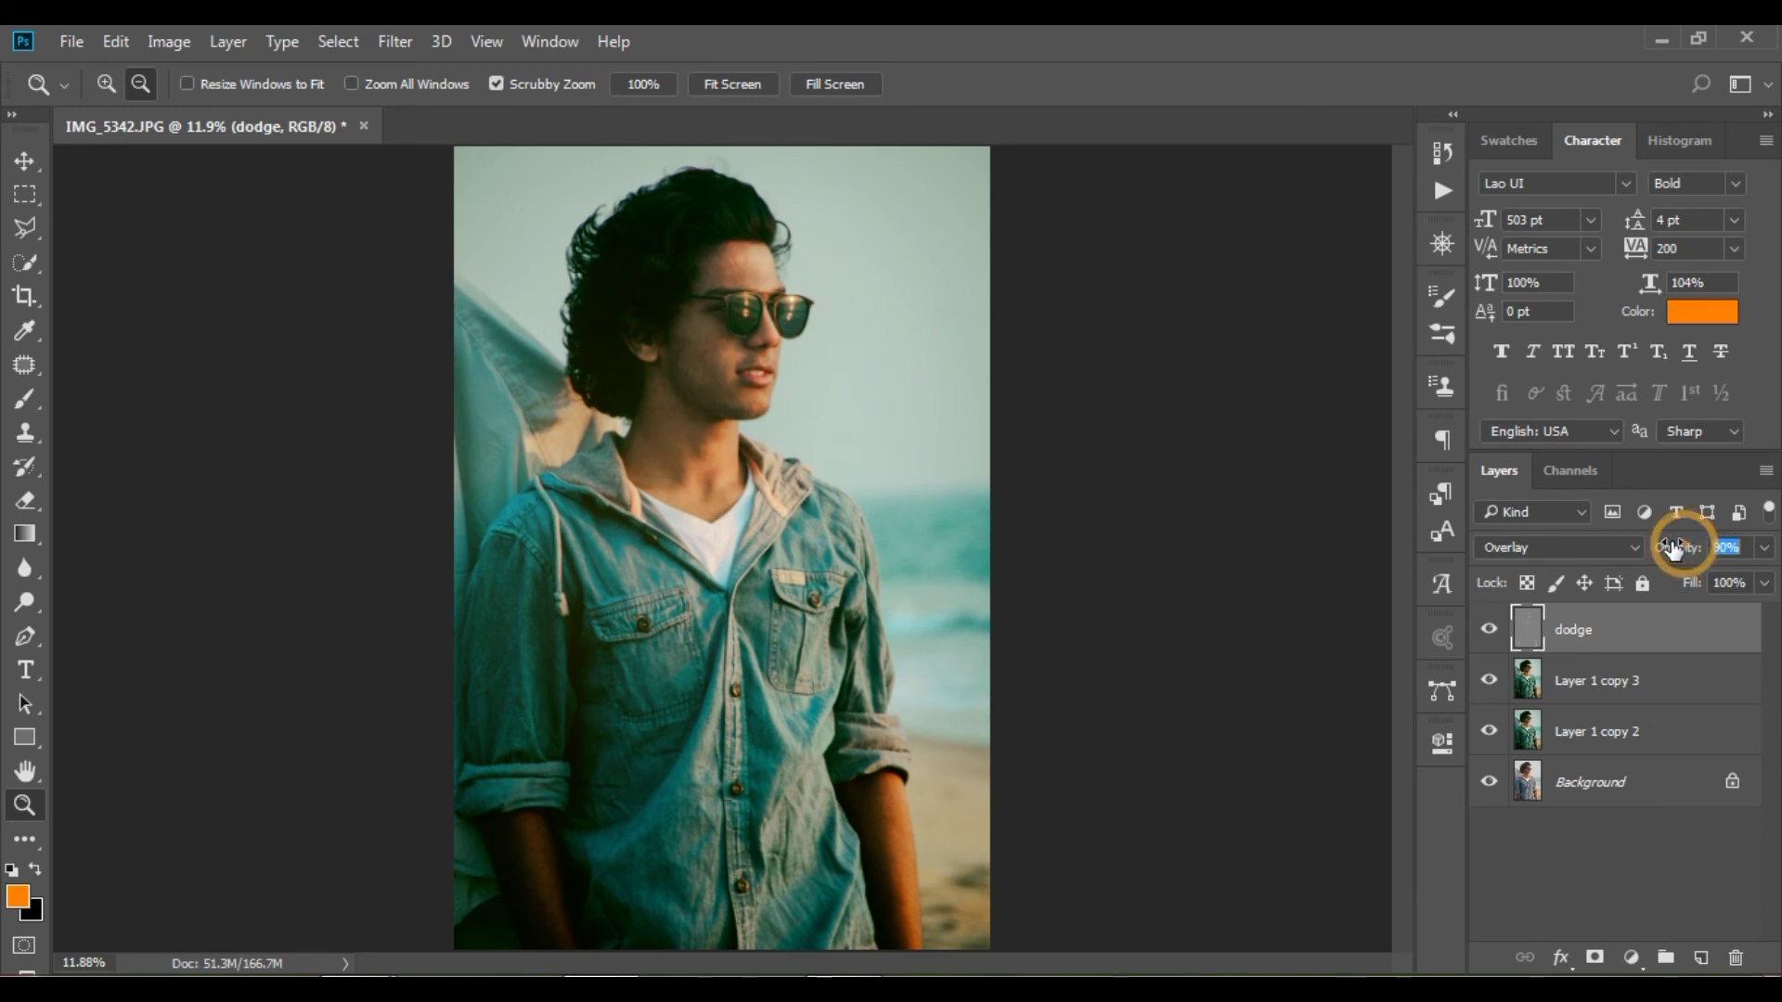
pyautogui.click(1669, 547)
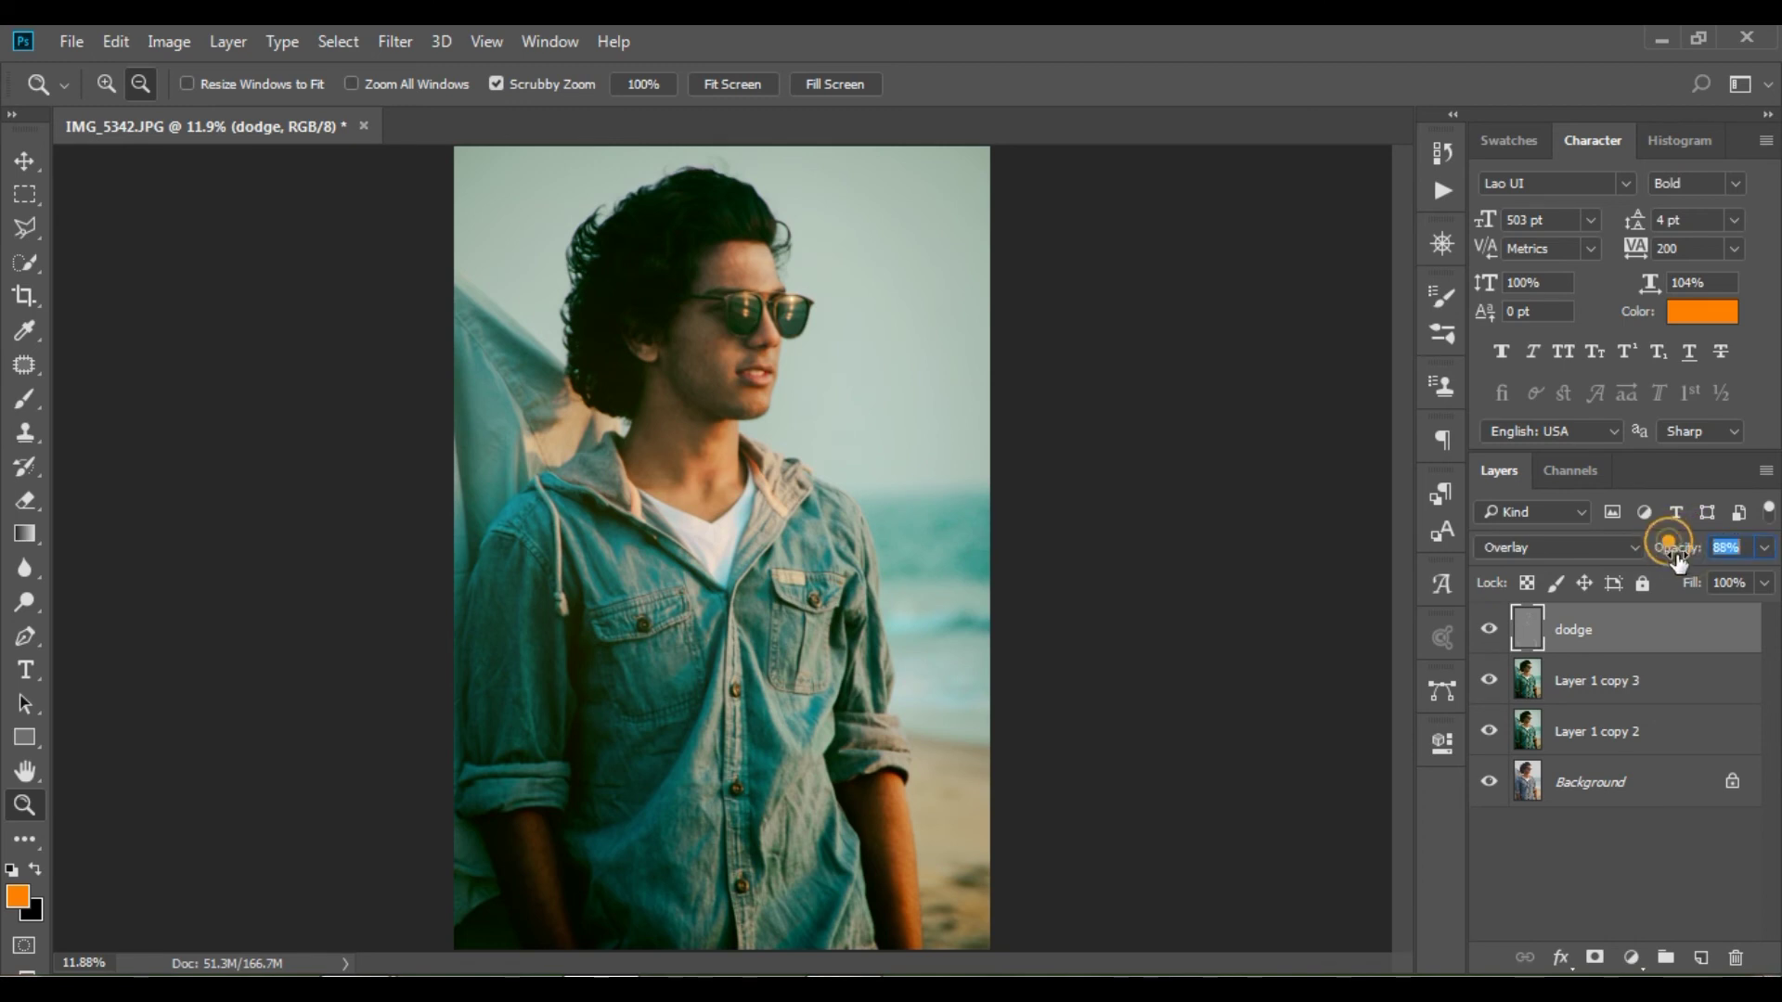
pyautogui.keyDown('shift'); pyautogui.click(1610, 677); pyautogui.keyUp('shift')
pyautogui.keyDown('shift'); pyautogui.click(1619, 716); pyautogui.keyUp('shift')
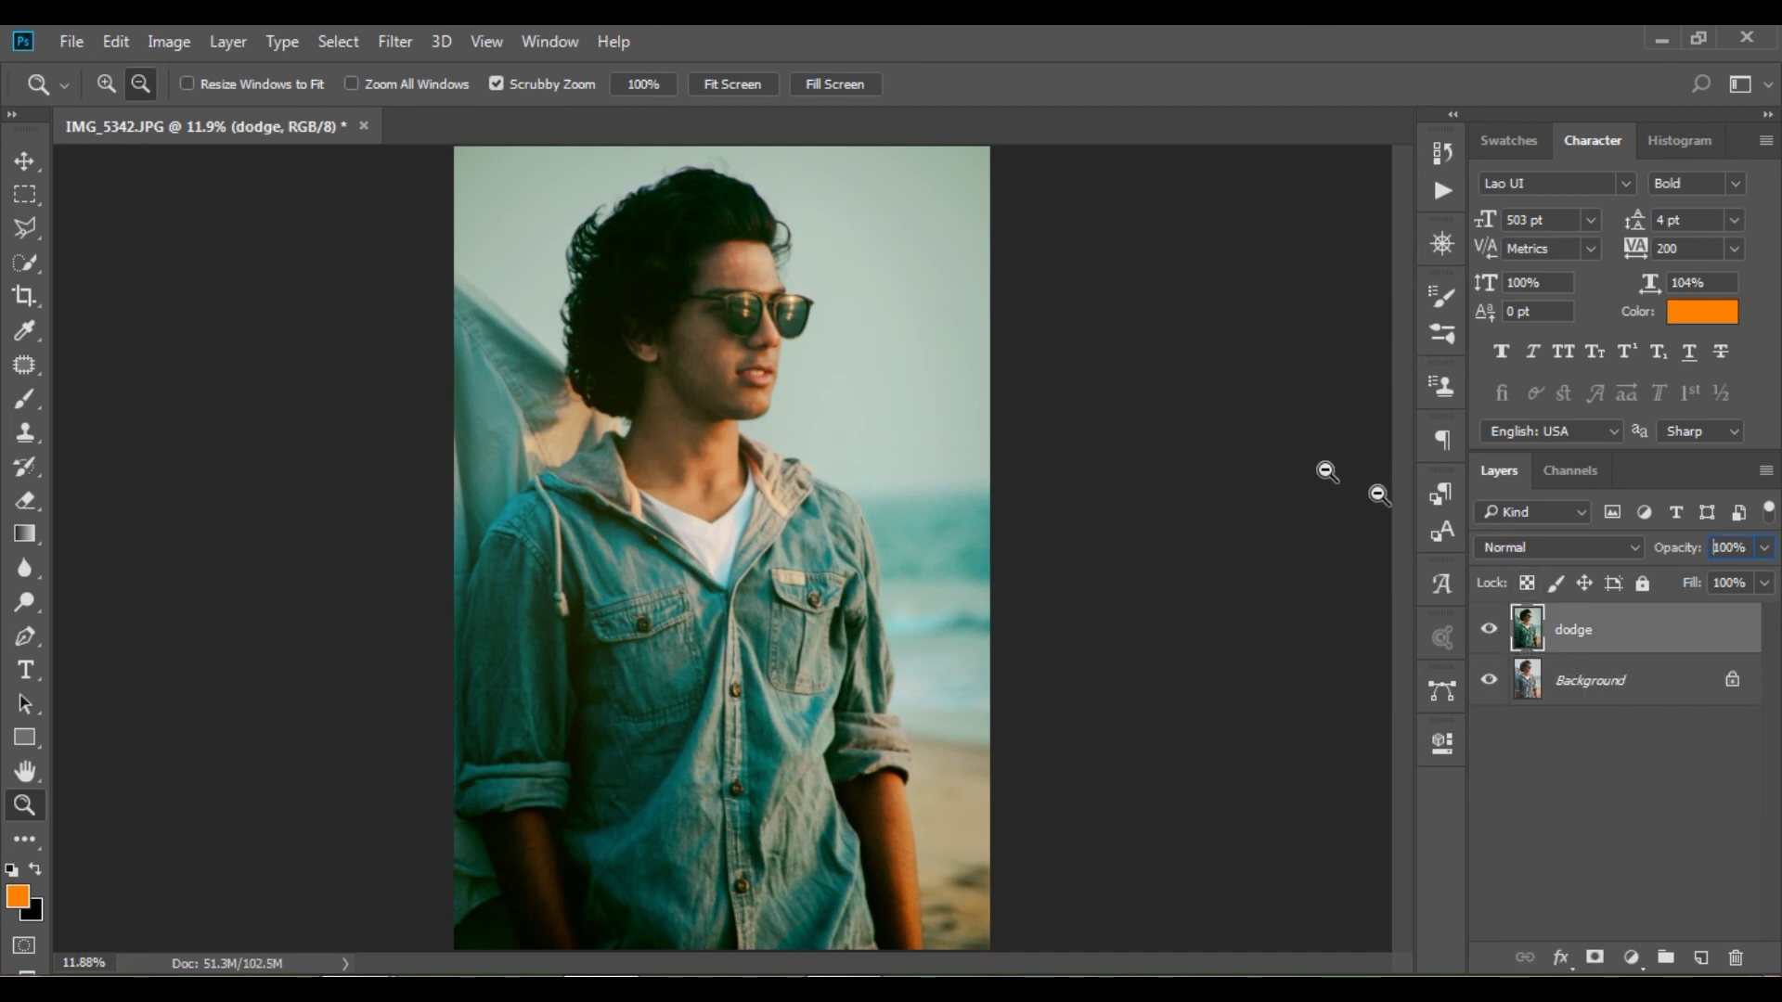
pyautogui.click(1494, 629)
# Duplicate the dodge layer and apply a 4.4-pixel High Pass filter to the copy.
pyautogui.hotkey('ctrl', 'j')
pyautogui.click(397, 40)
pyautogui.moveTo(415, 553)
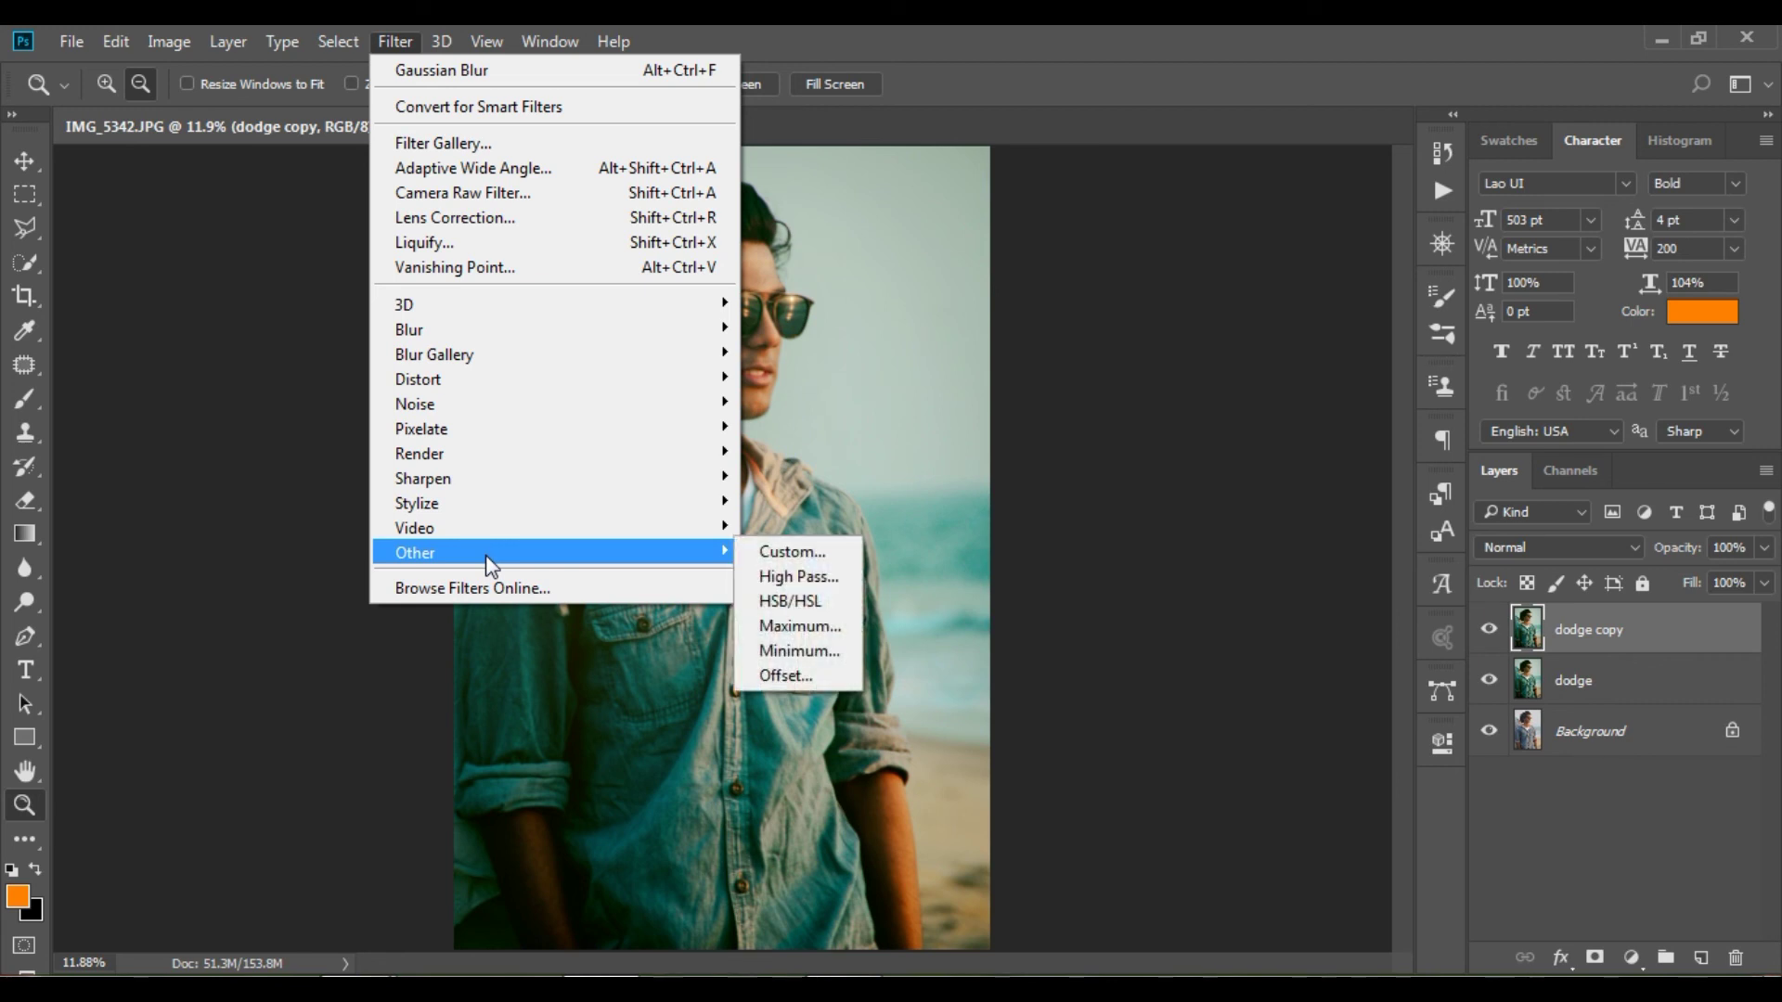
pyautogui.click(840, 577)
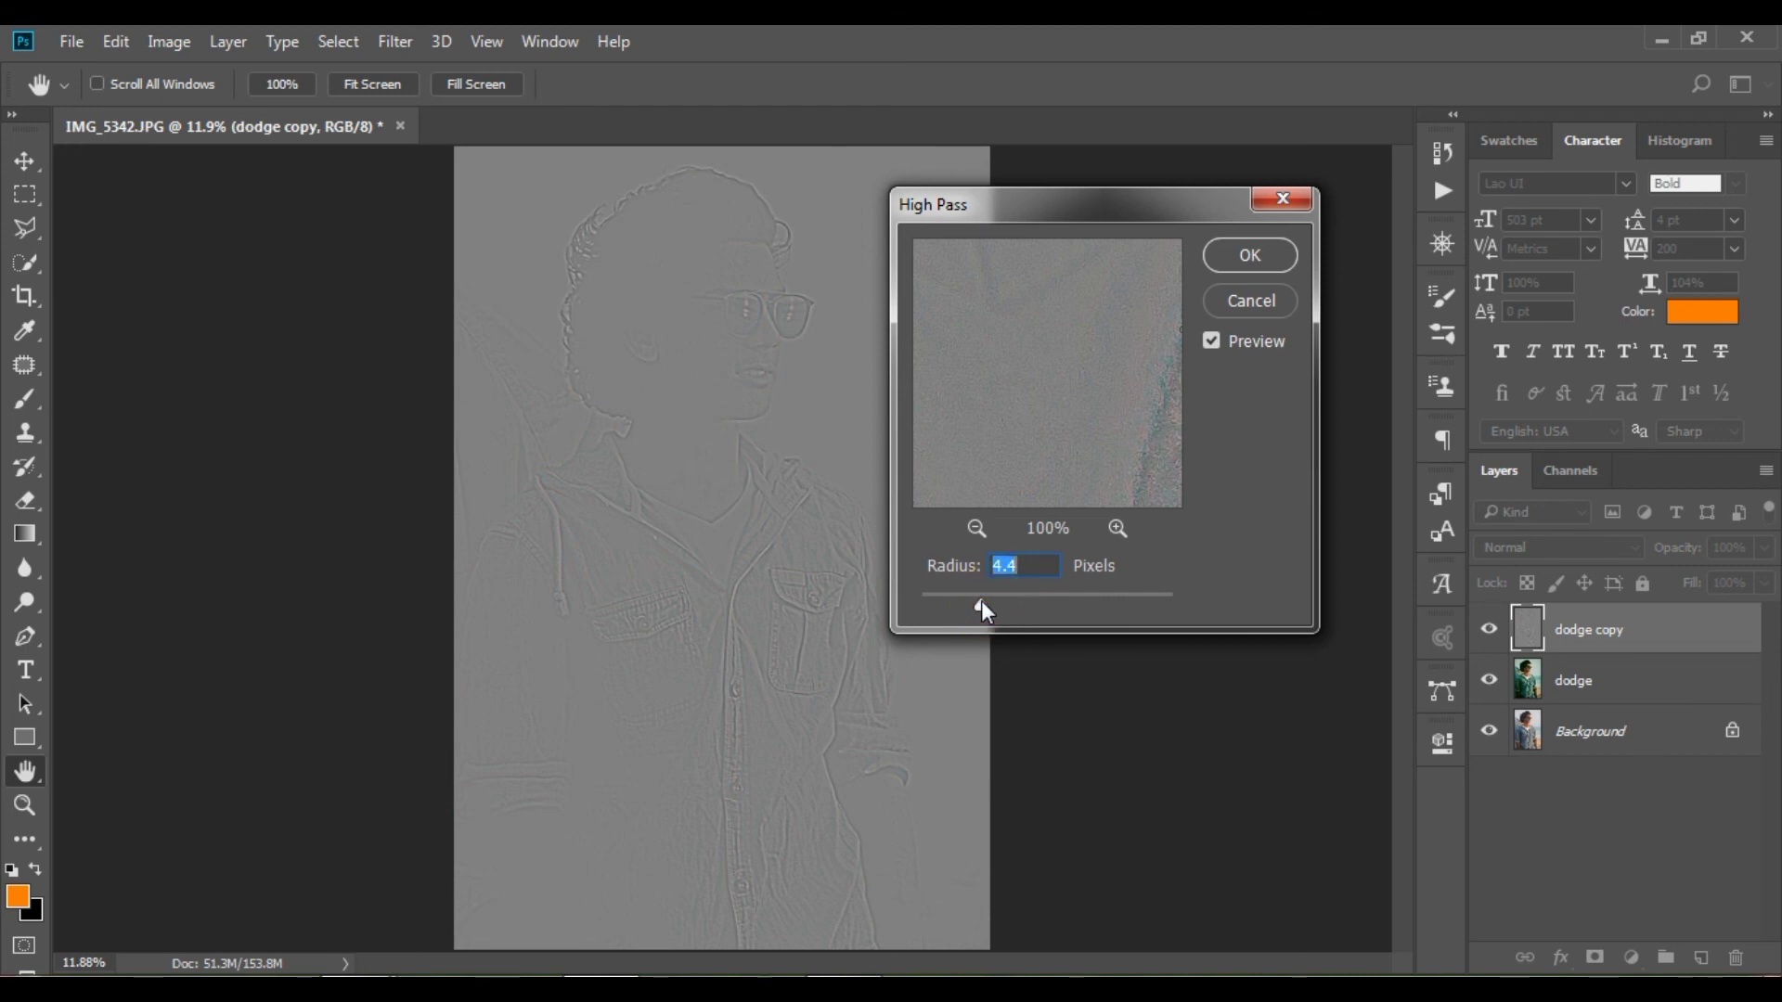
pyautogui.click(1250, 254)
pyautogui.press('z')
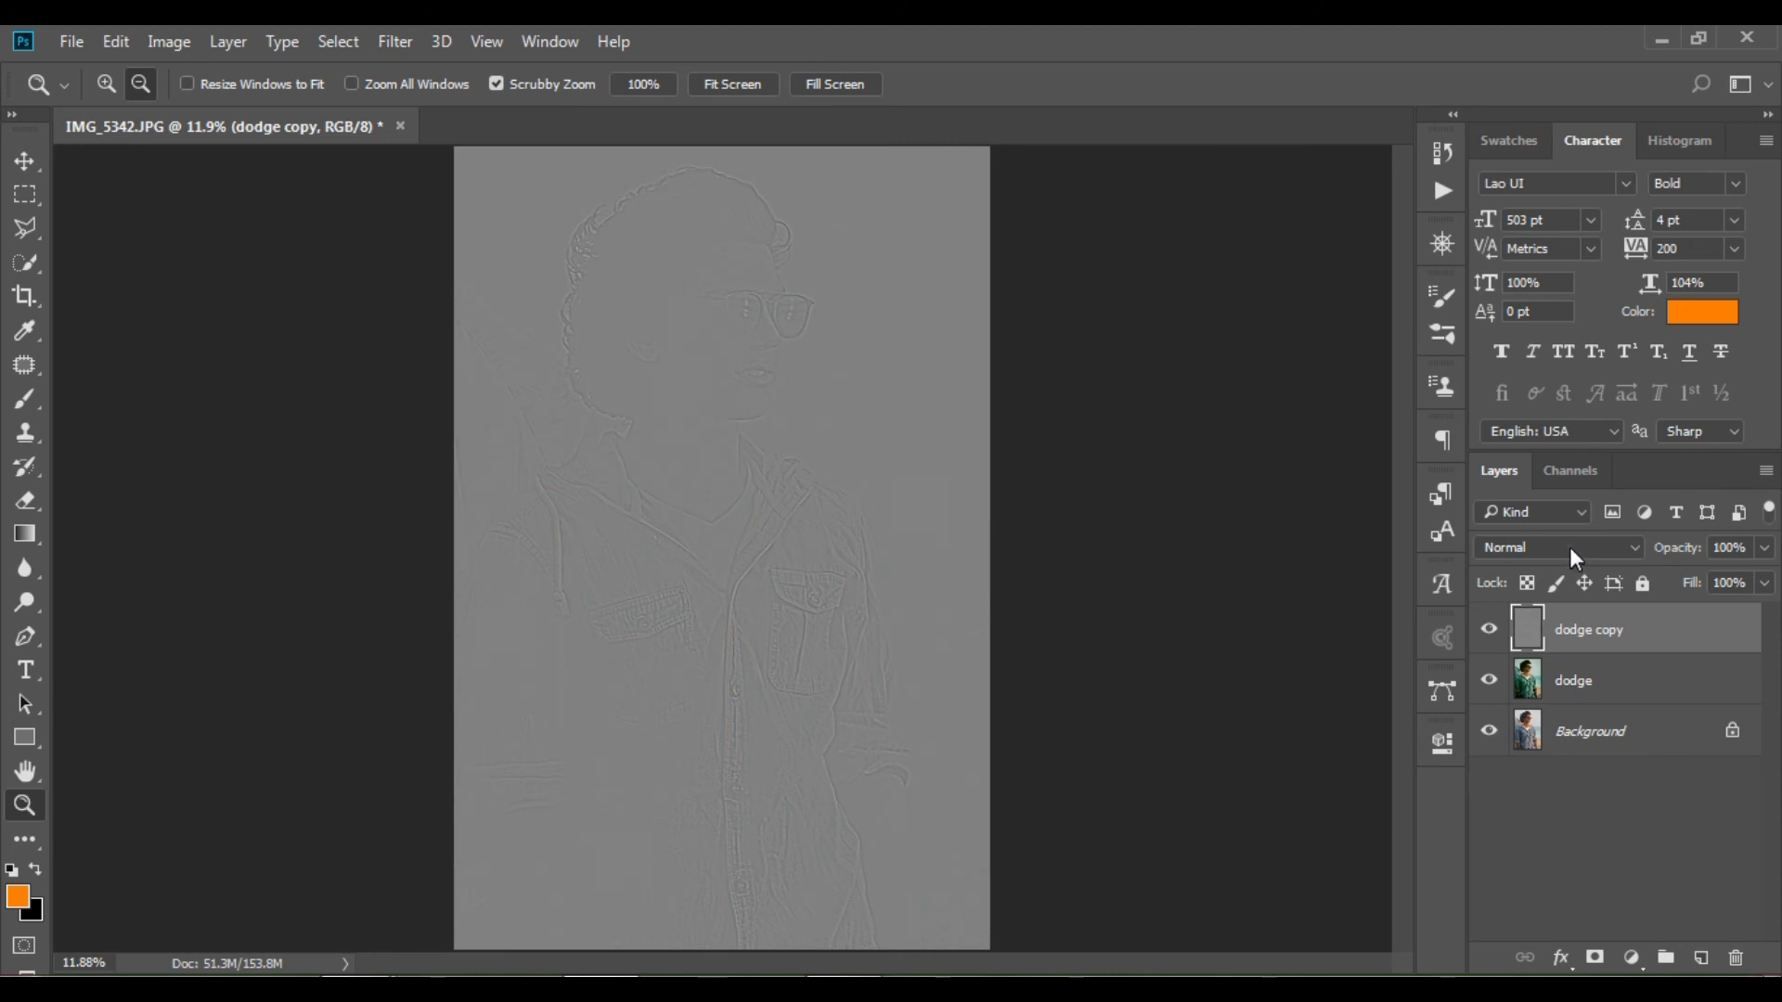
# Blend dodge copy in Soft Light at 70% opacity and select it together with dodge.
pyautogui.click(1568, 548)
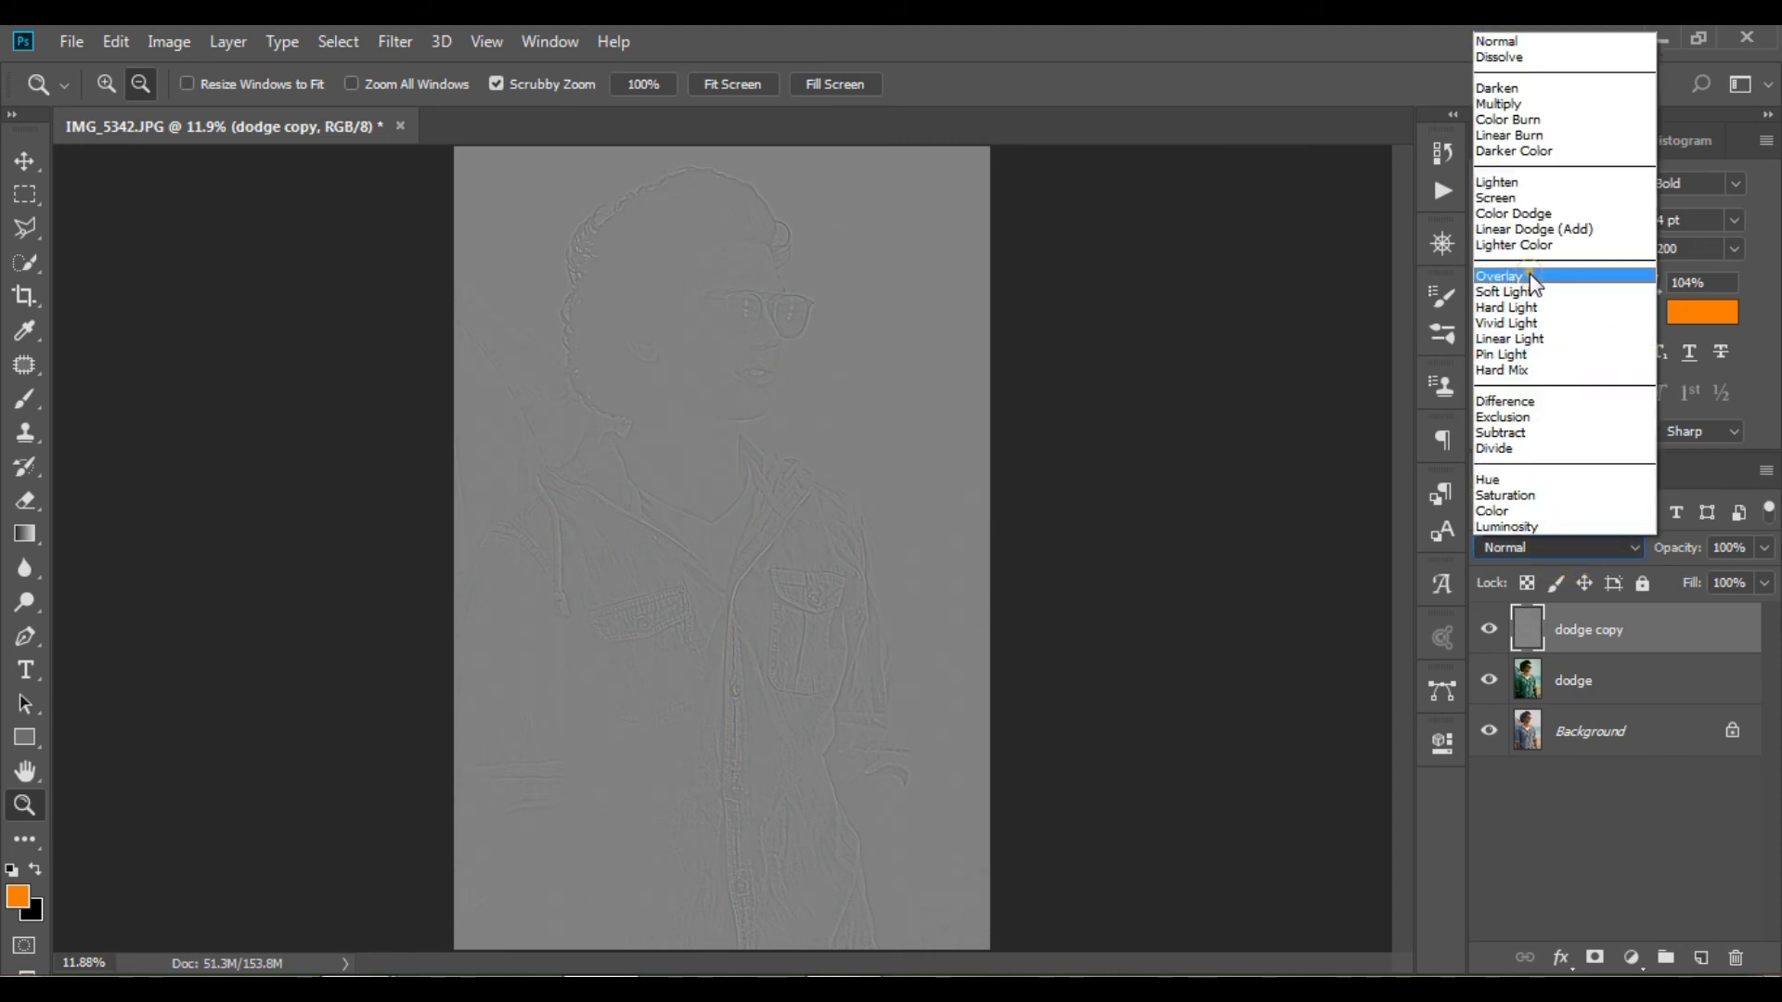
pyautogui.click(1522, 291)
pyautogui.click(1489, 629)
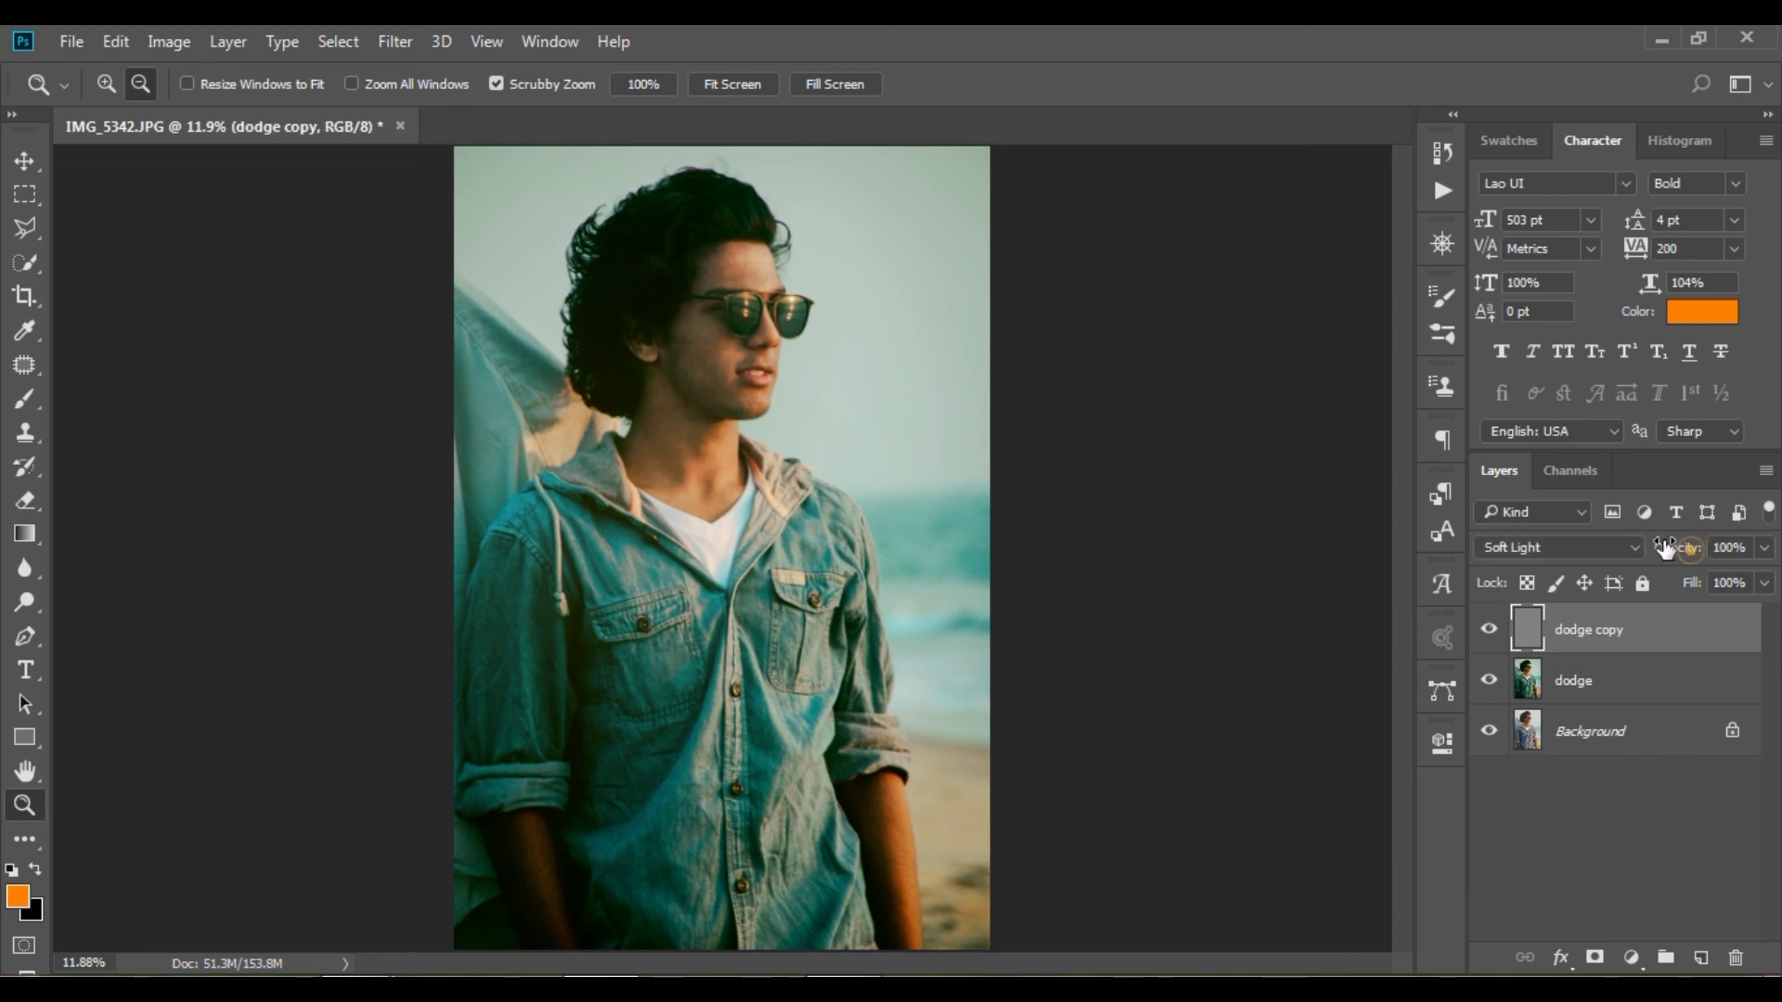
pyautogui.moveTo(1691, 539); pyautogui.dragTo(1620, 698)
pyautogui.click(1620, 691)
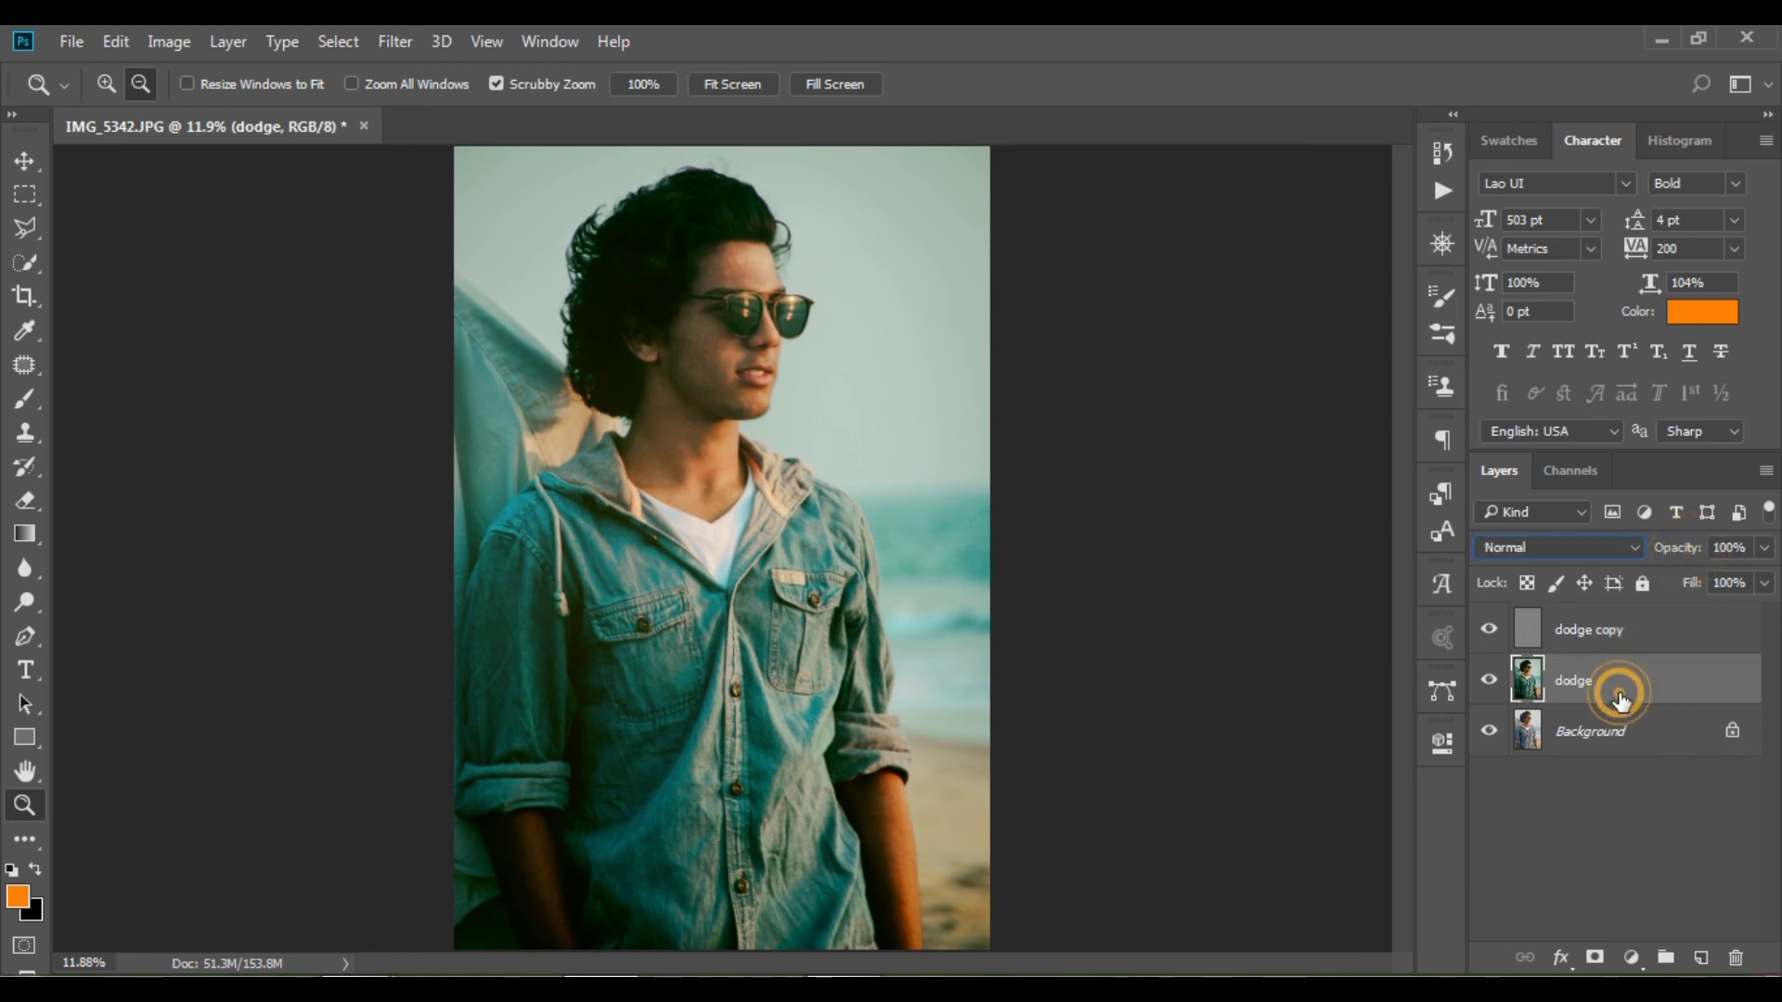
pyautogui.keyDown('shift'); pyautogui.click(1626, 640); pyautogui.keyUp('shift')
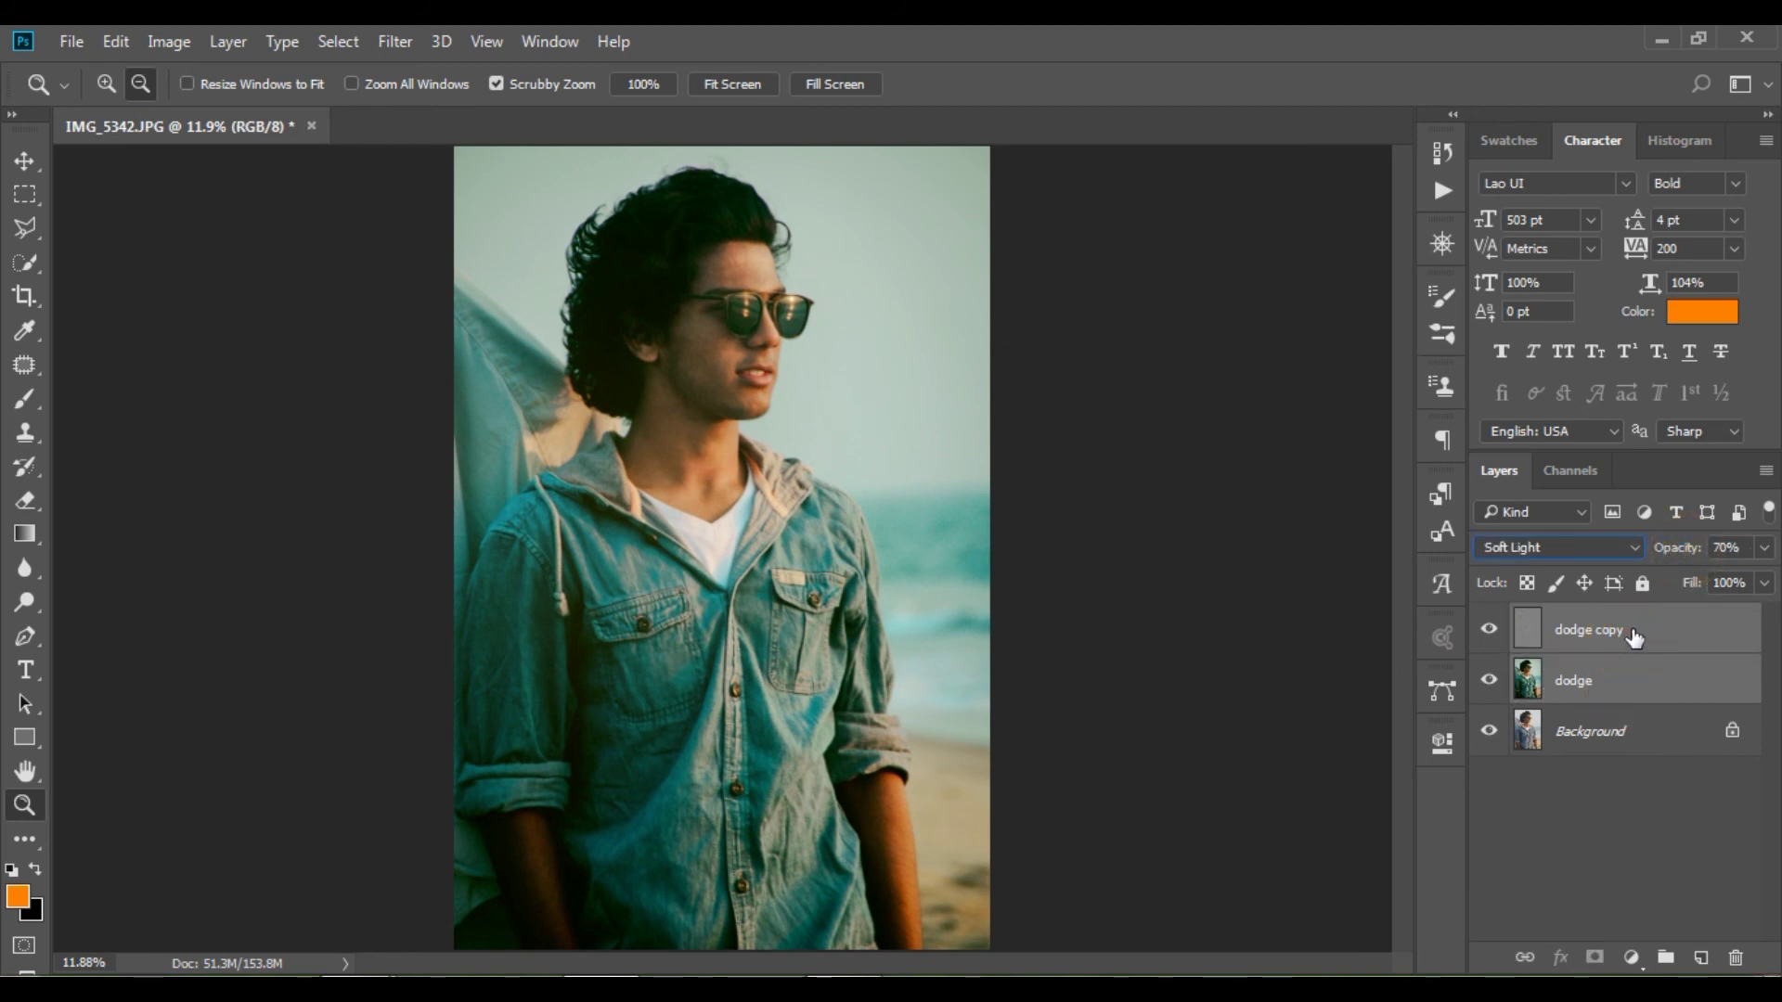